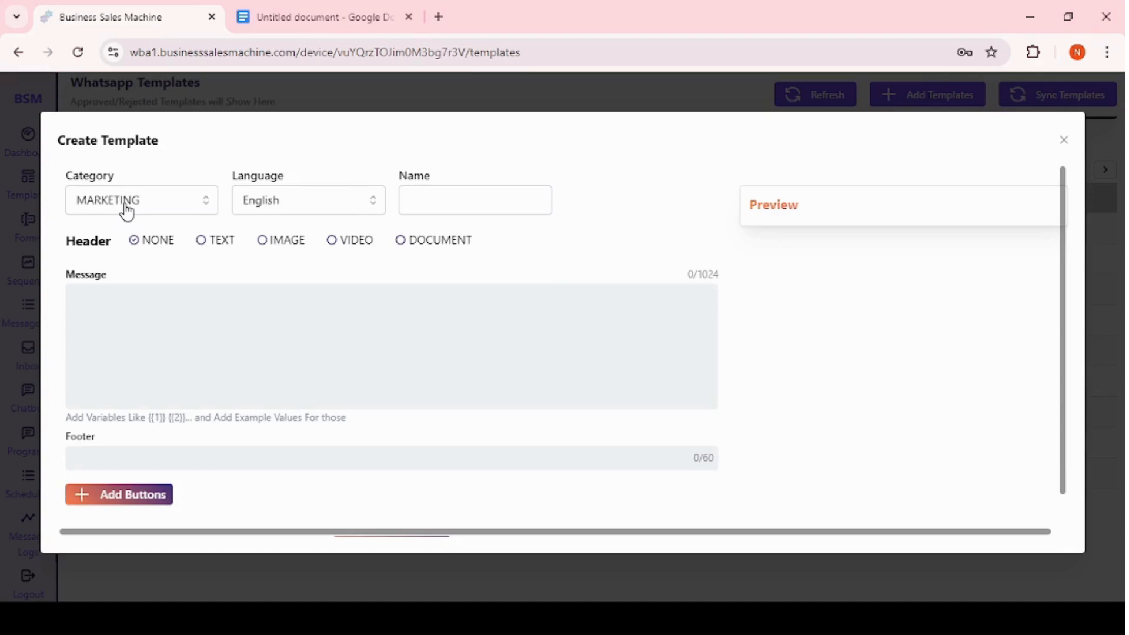
Review the available template categories and language options.
click(127, 210)
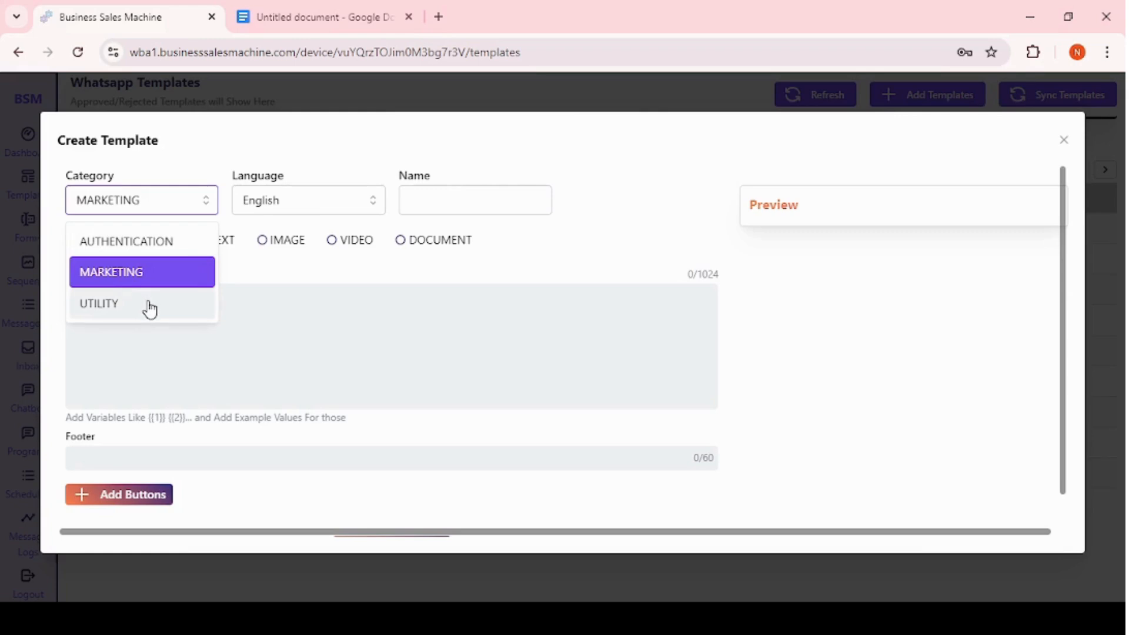
click(299, 200)
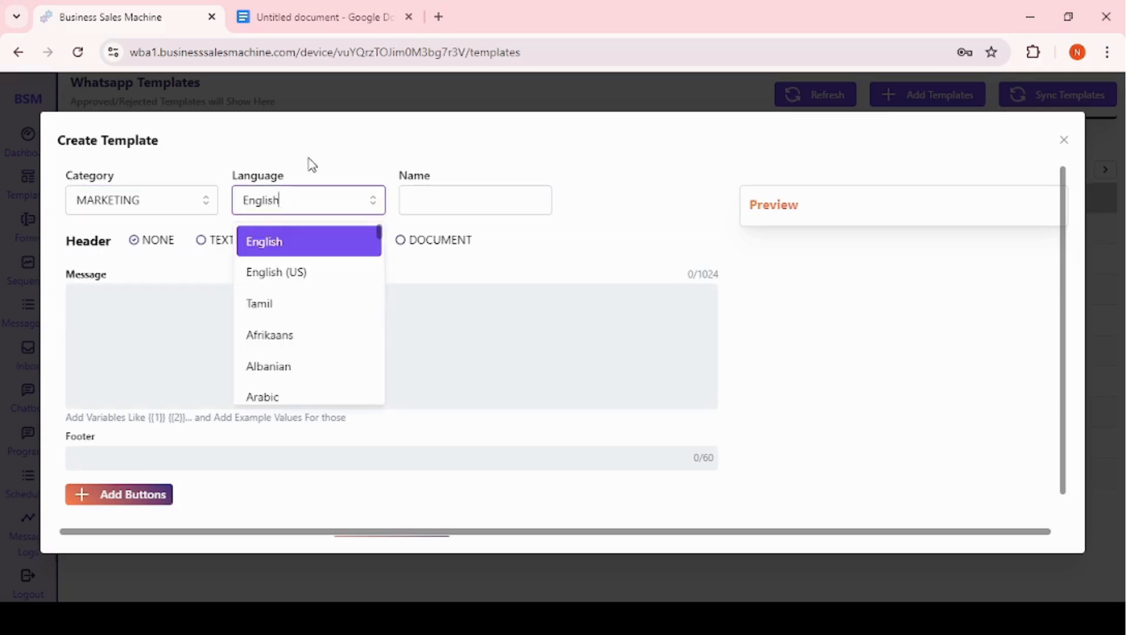
click(312, 165)
click(285, 200)
scroll(286, 321, down, 10)
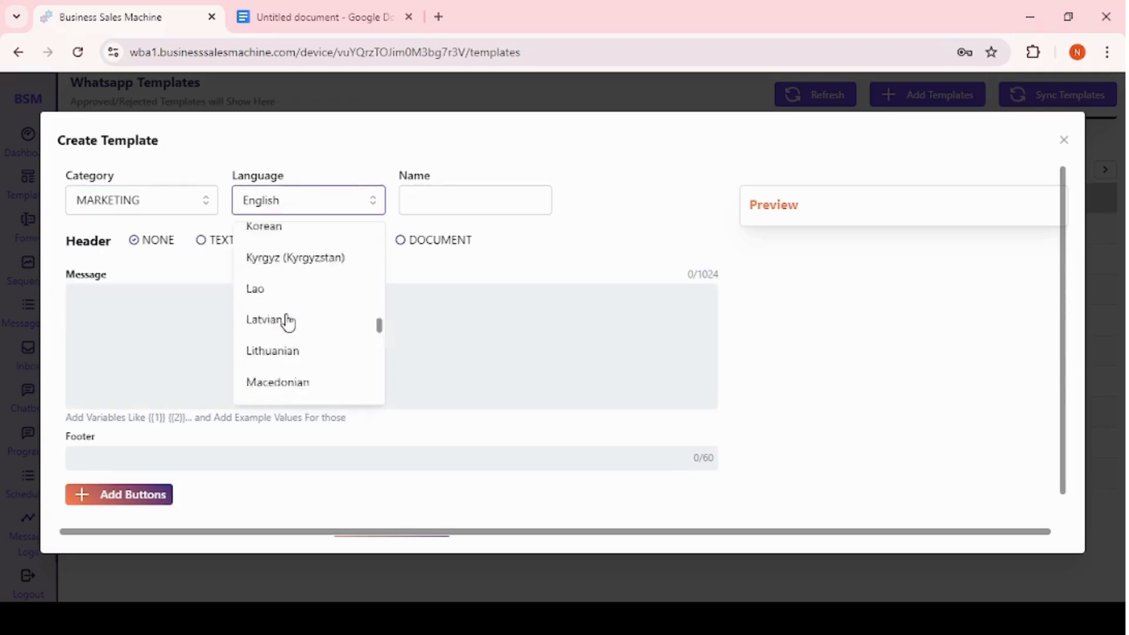
scroll(285, 323, up, 10)
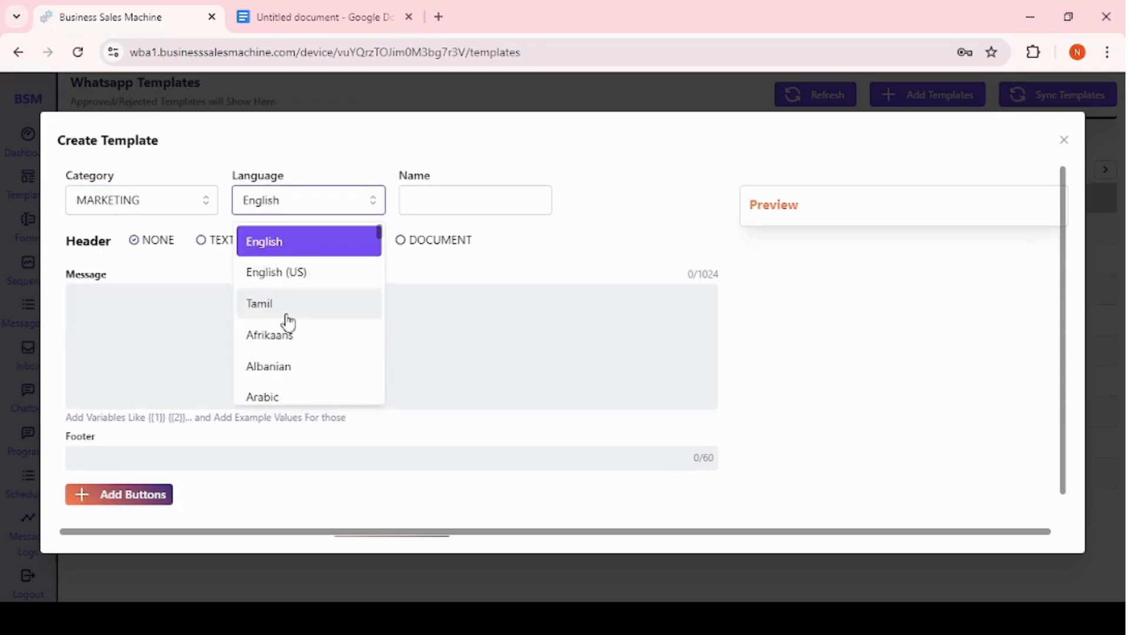
Name the template offer_message.
click(447, 206)
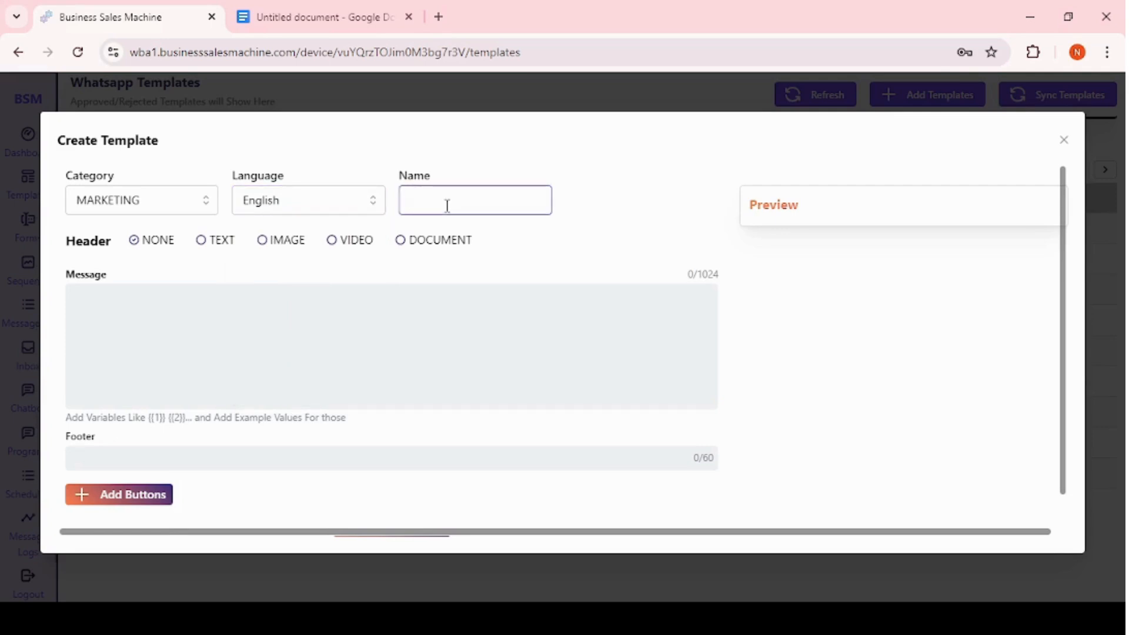
text(offer_message)
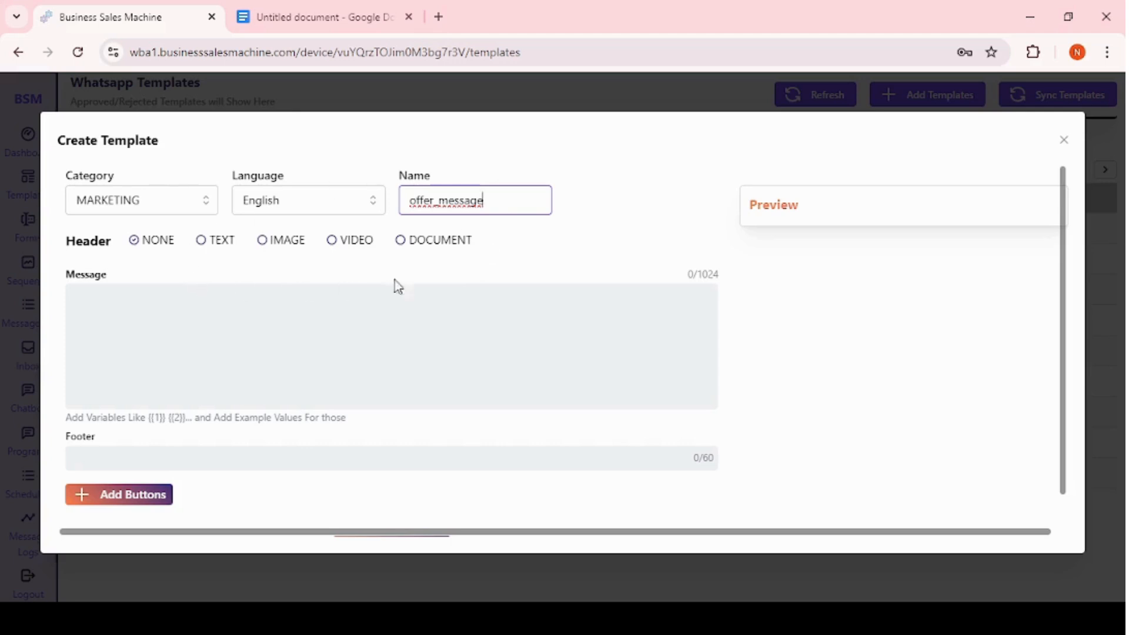
Try out the header types text, image, video and document, then return to no header.
click(101, 306)
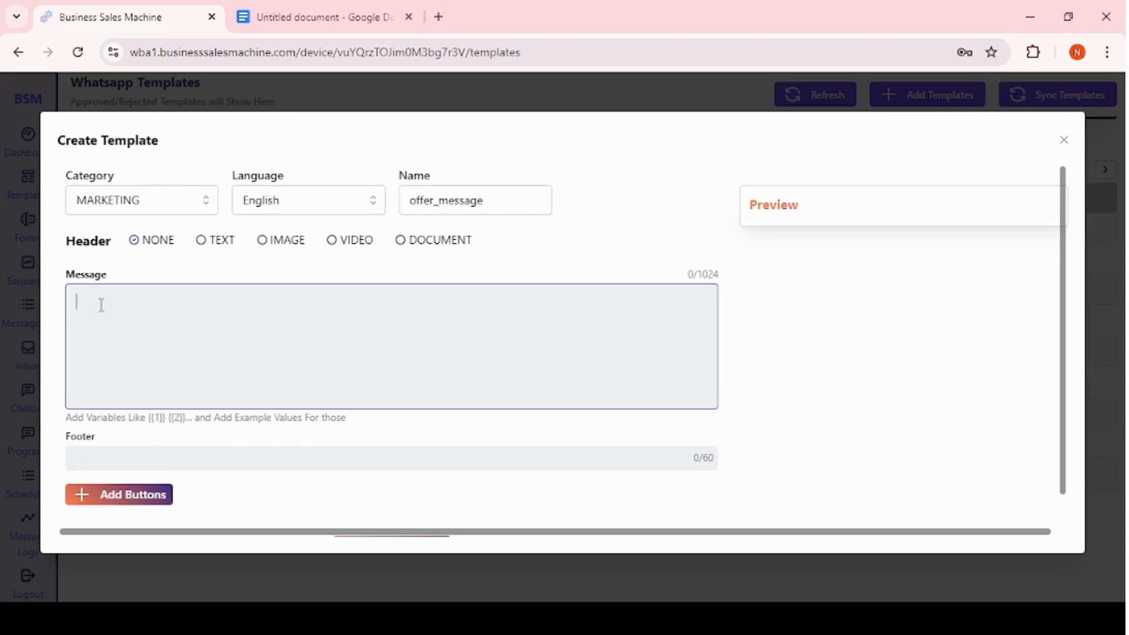
click(111, 463)
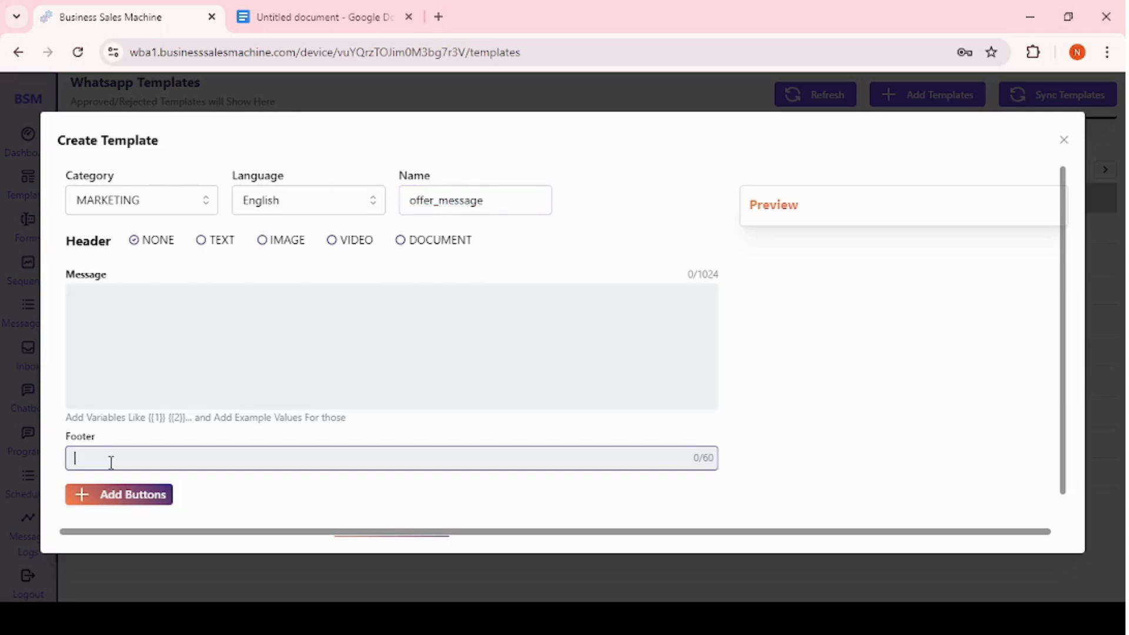
click(203, 243)
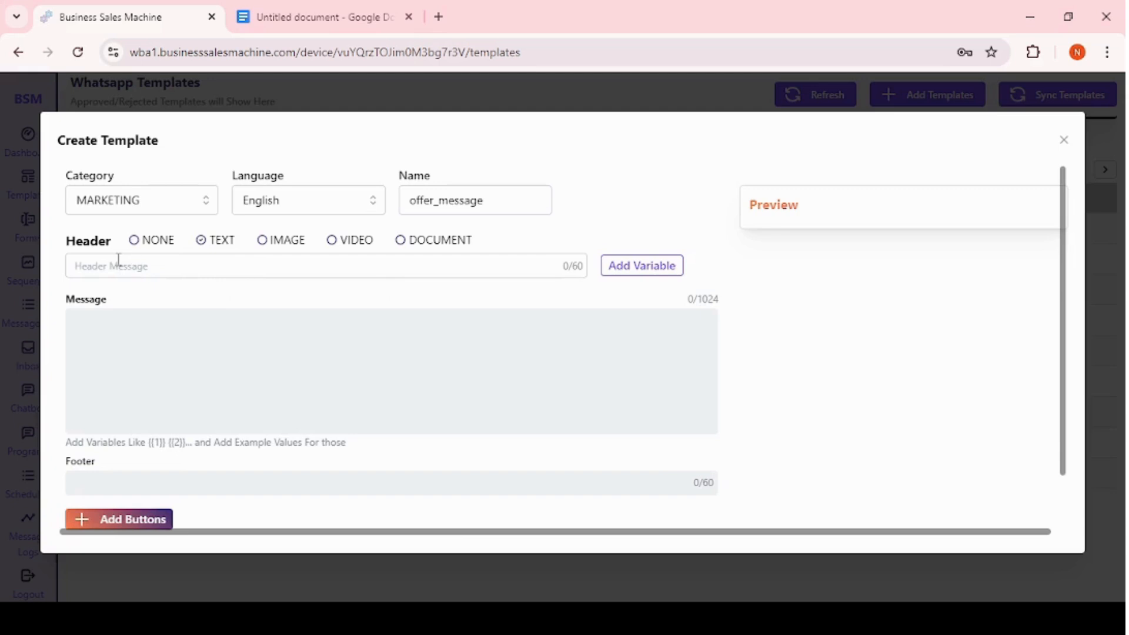
click(119, 262)
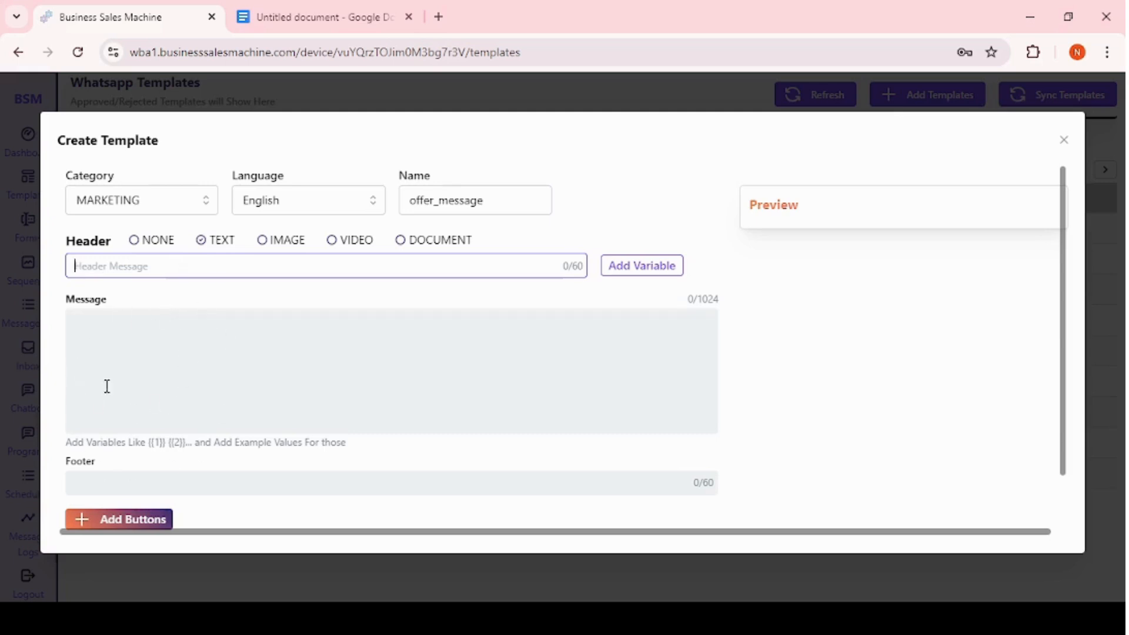
click(263, 240)
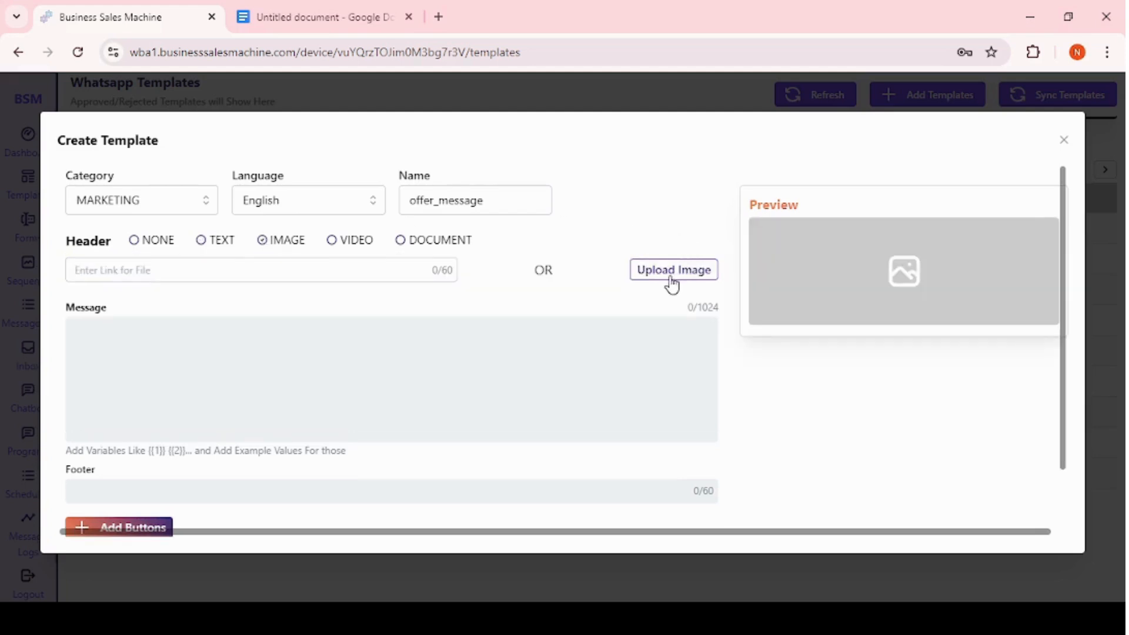
click(332, 244)
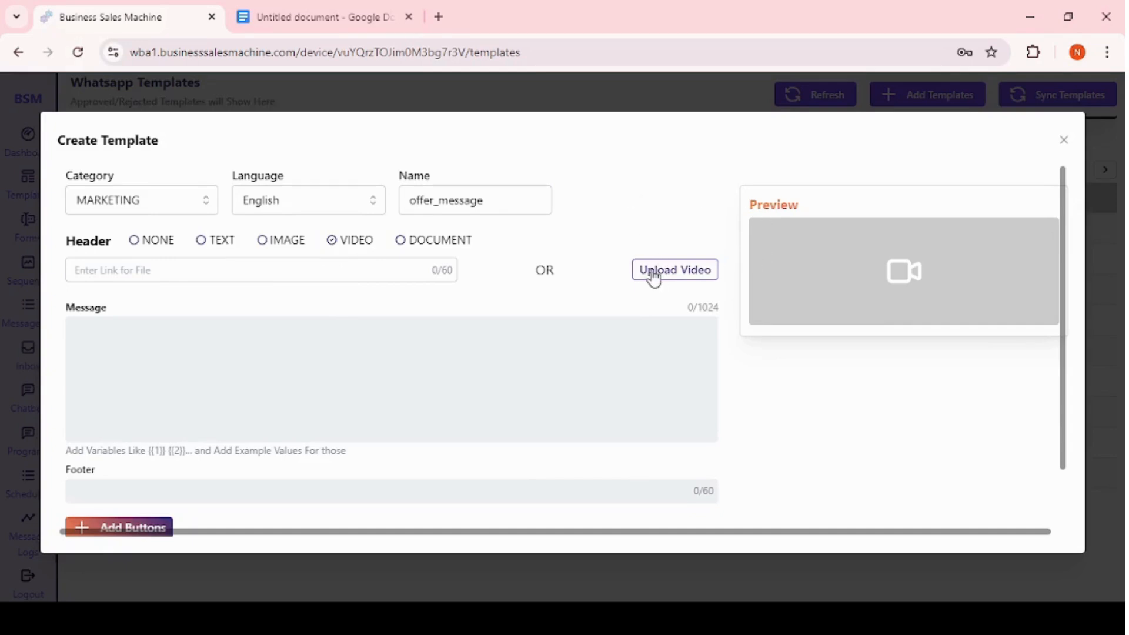
click(402, 246)
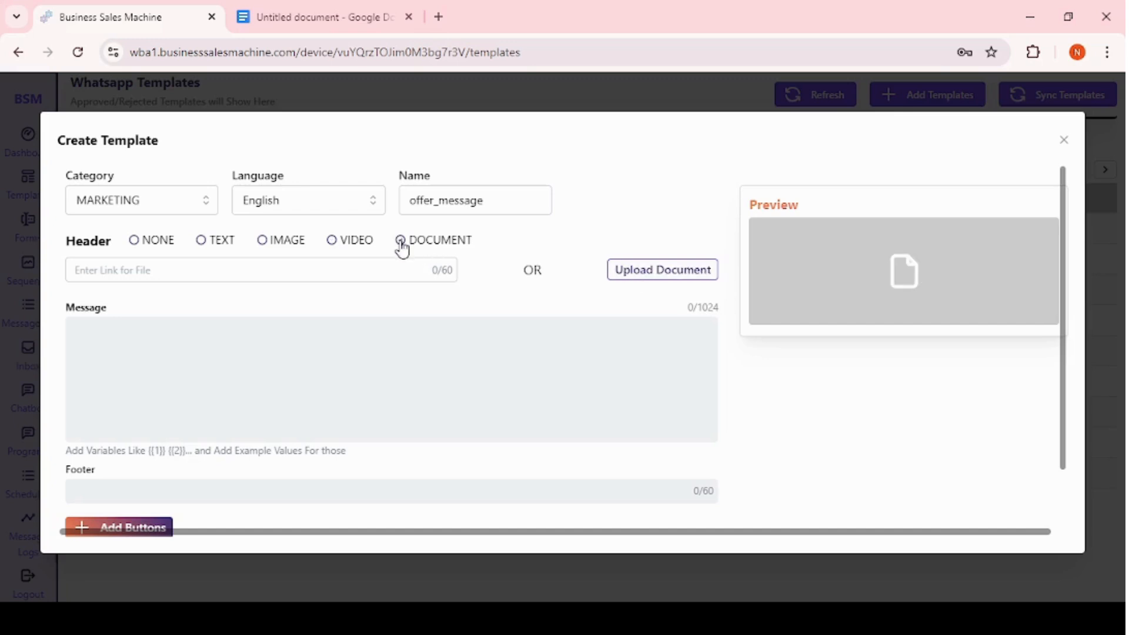
click(136, 241)
Paste the payment confirmation message with variables {{1}} to {{4}} into the message body.
click(113, 328)
text(Dear *{{1}}*,  Thanks for Choosing *{{2}}*.  Your Payment of {{3}} has been successfully submitted.  Regards, {{4}})
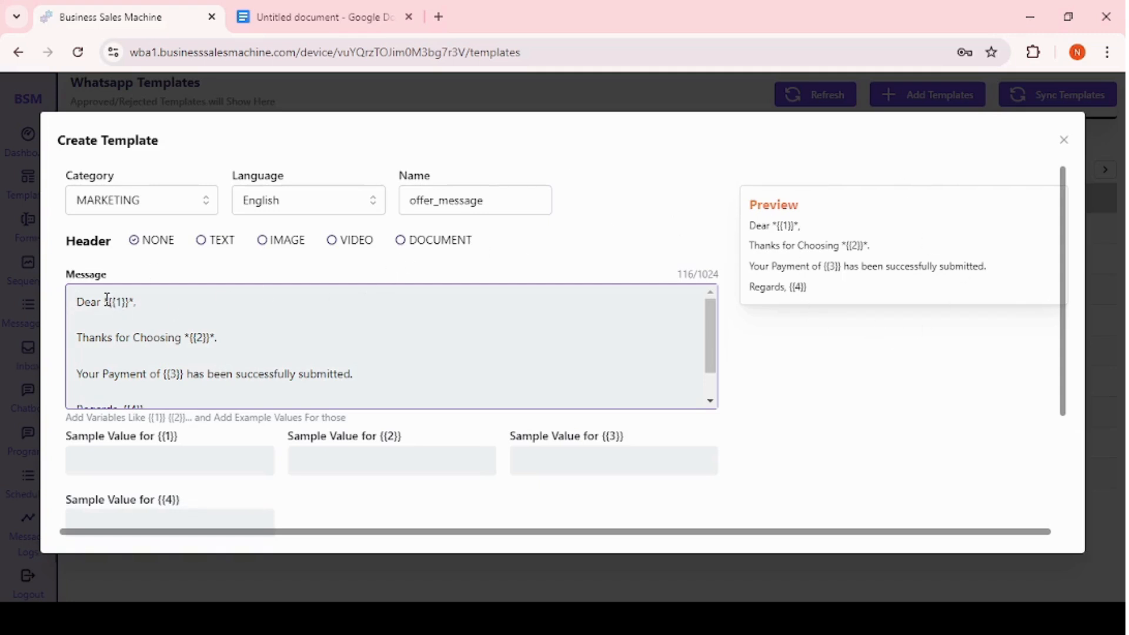
drag(105, 301, 136, 301)
click(186, 337)
drag(186, 337, 215, 338)
drag(102, 302, 136, 302)
click(190, 317)
Enter name as the sample value for variable {{1}}.
scroll(221, 383, down, 1)
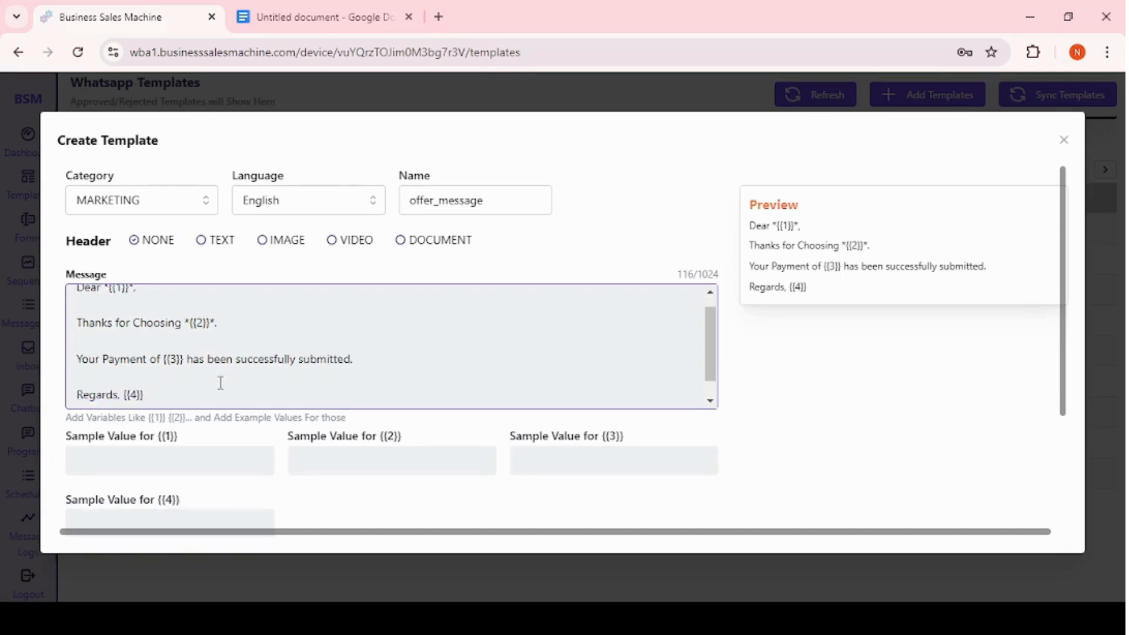
scroll(221, 383, down, 1)
scroll(139, 453, down, 3)
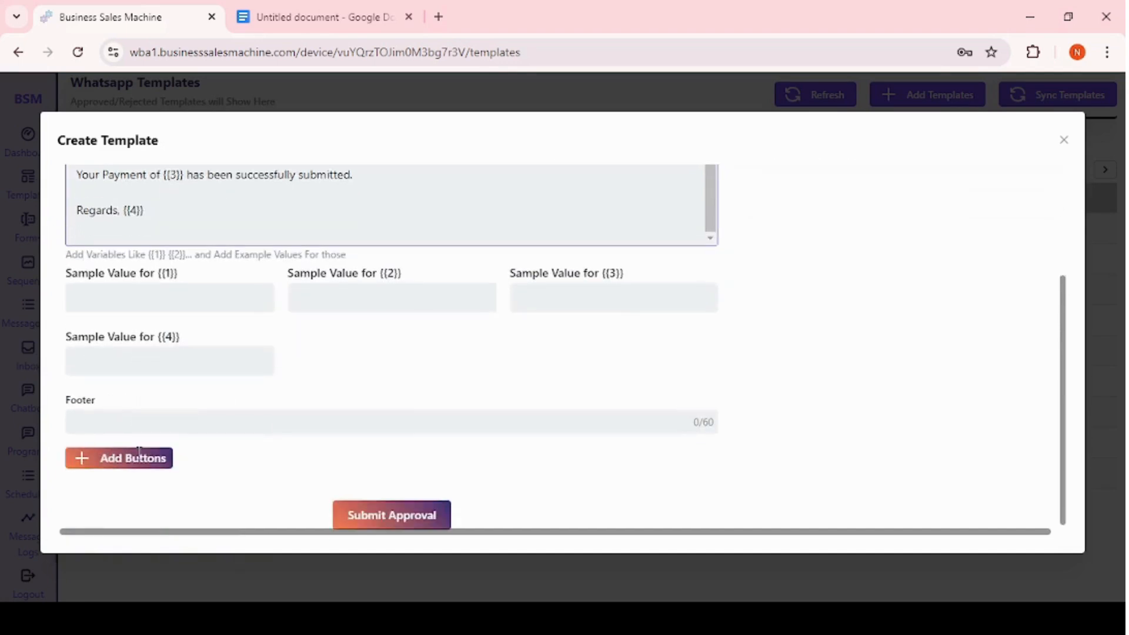
scroll(139, 453, up, 3)
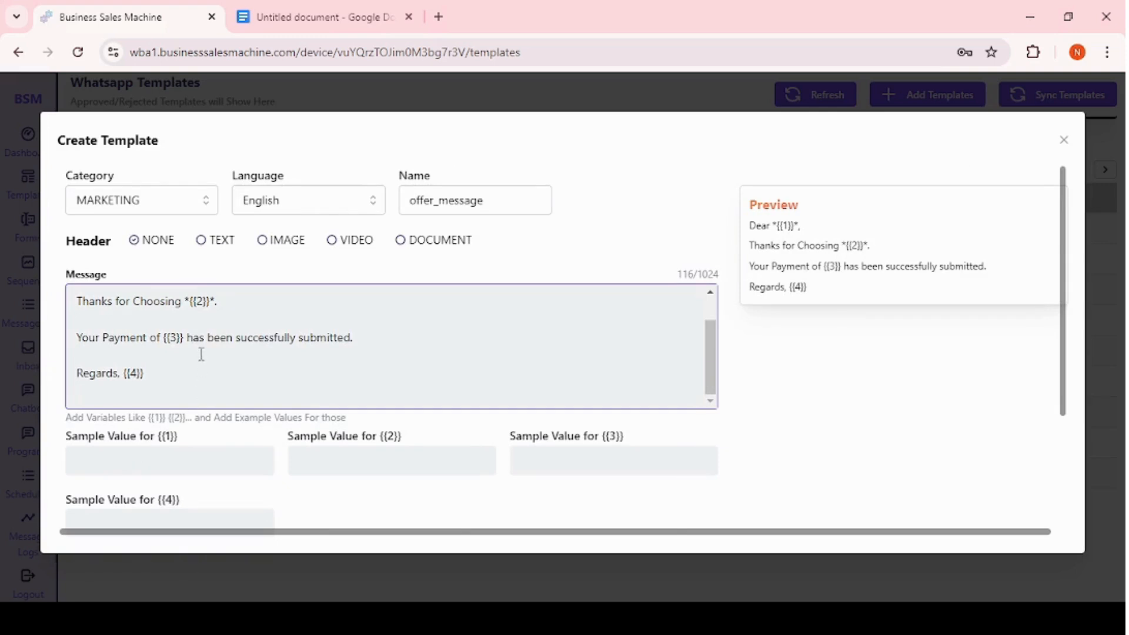
scroll(201, 354, up, 1)
scroll(202, 355, down, 1)
click(118, 459)
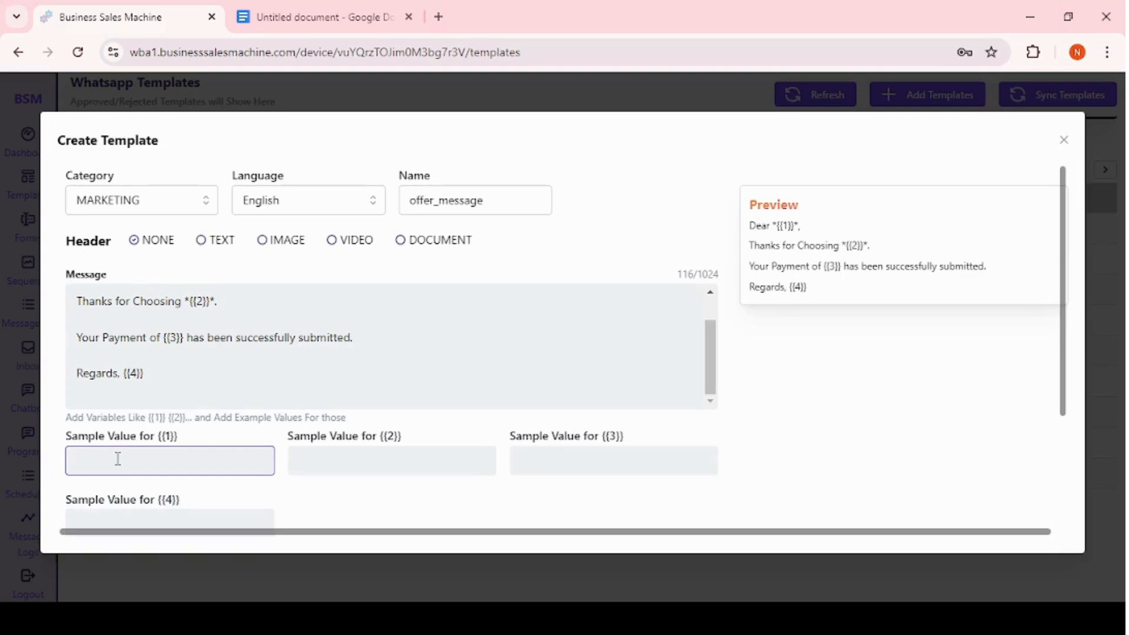
text(name)
Set the sample values BSM WBA for {{2}} and 999 for {{3}}.
click(356, 460)
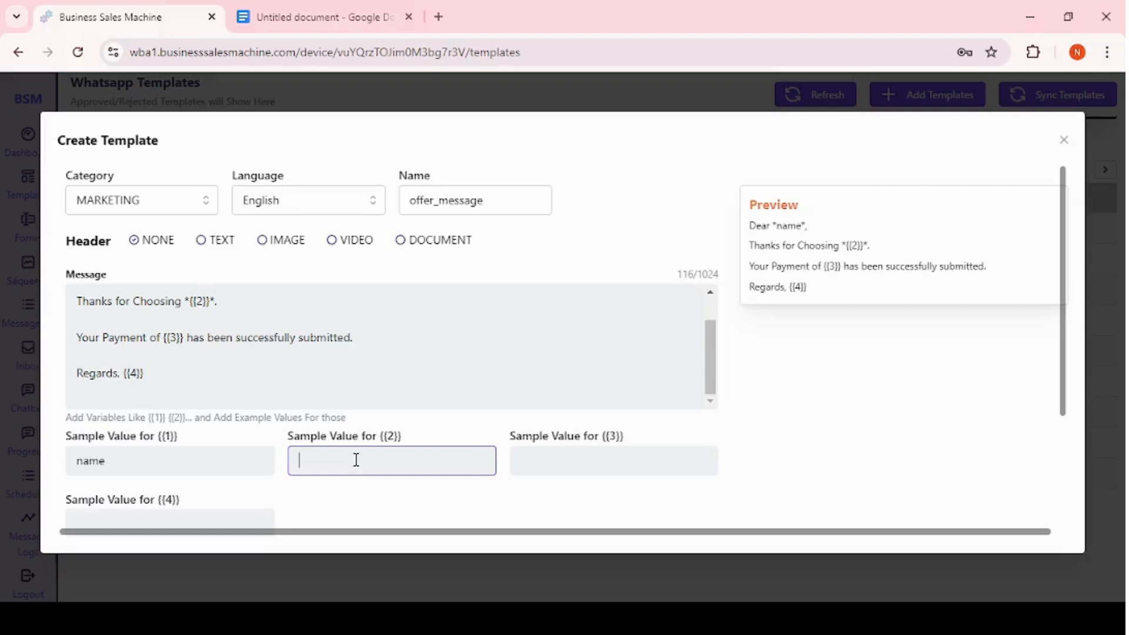
text(BSM WBA)
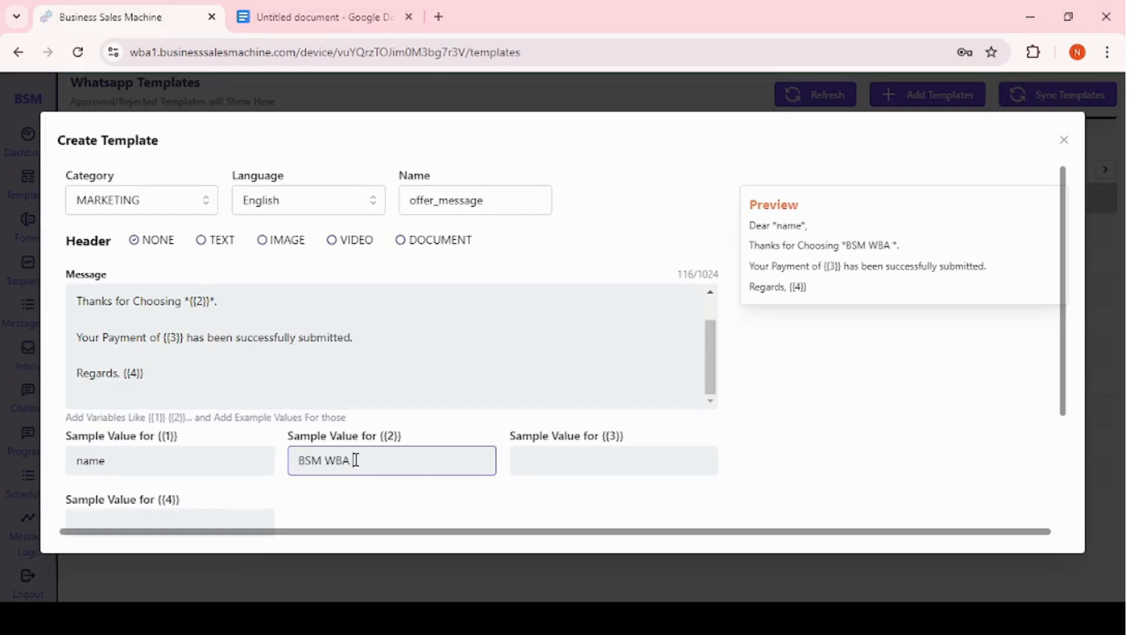
click(547, 465)
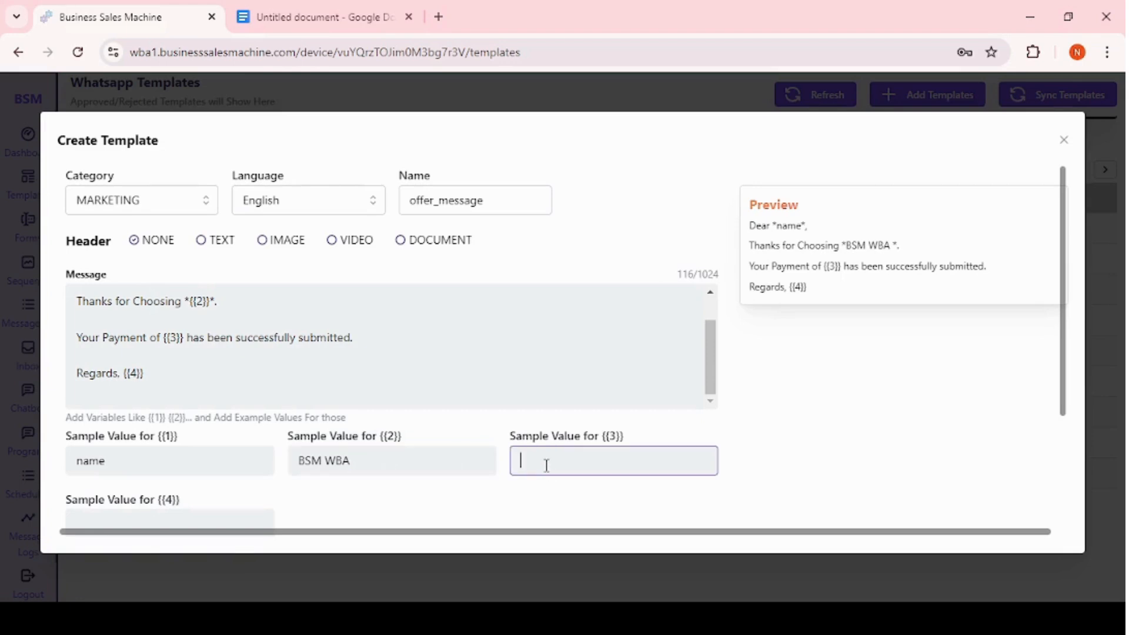
text(999)
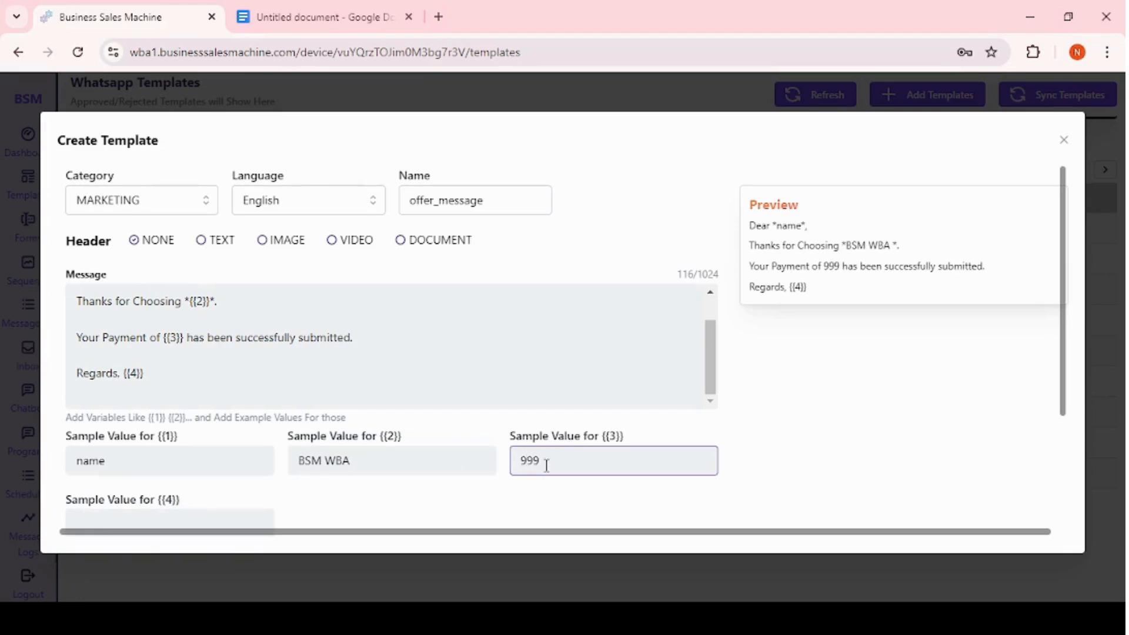
scroll(547, 465, down, 3)
scroll(545, 464, up, 3)
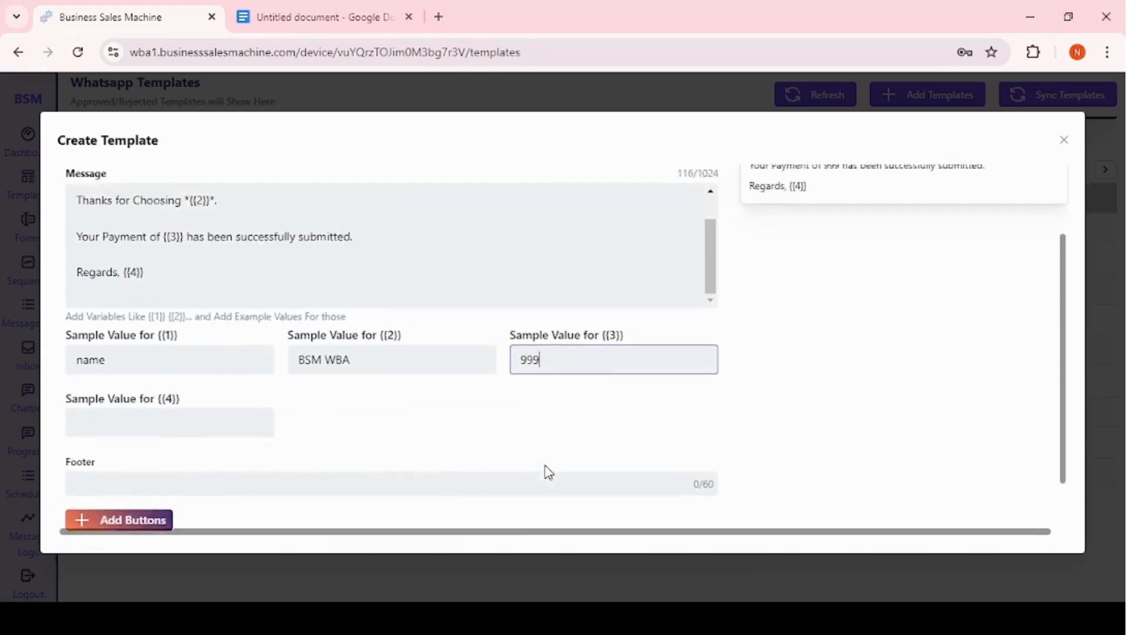
scroll(547, 470, down, 1)
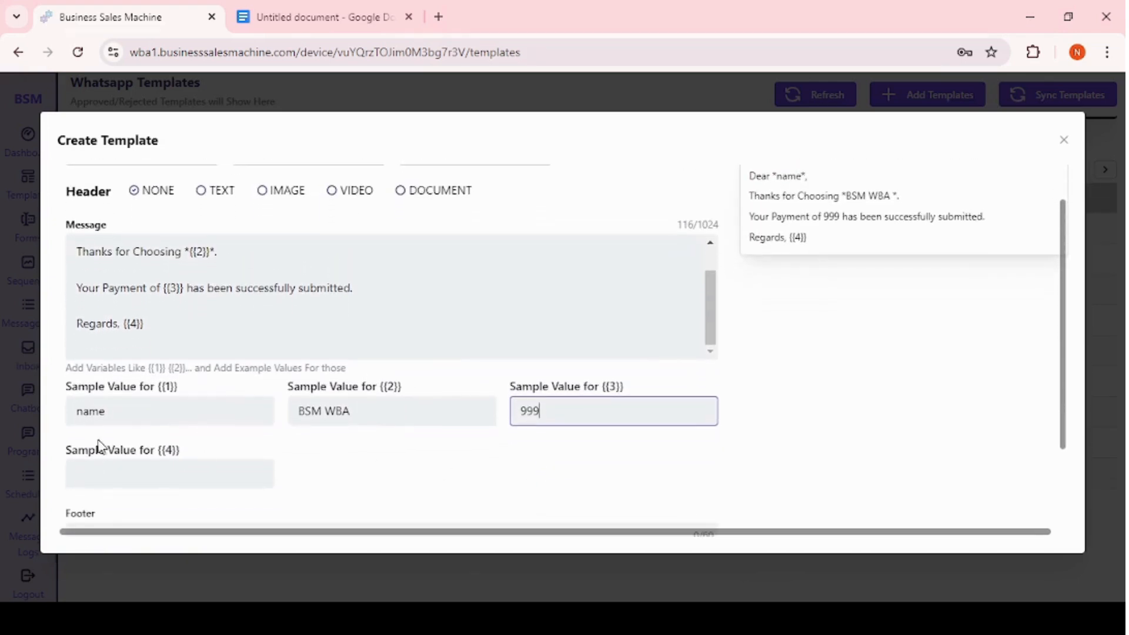
click(97, 471)
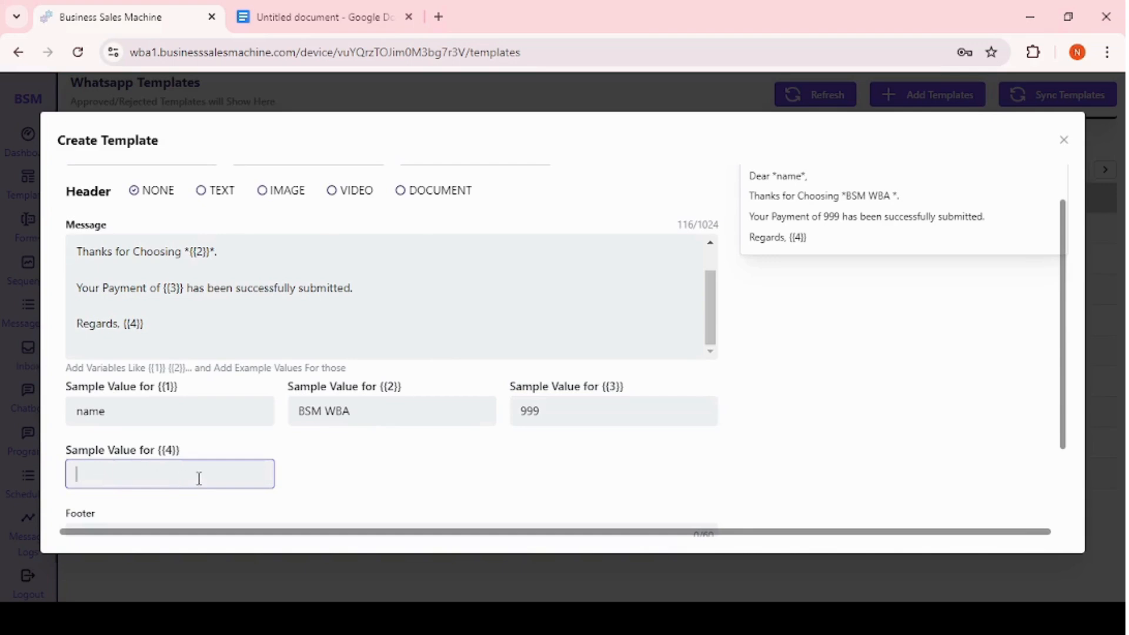
click(168, 323)
key(BackSpace)
key(BackSpace)
key(BackSpace)
key(BackSpace)
key(BackSpace)
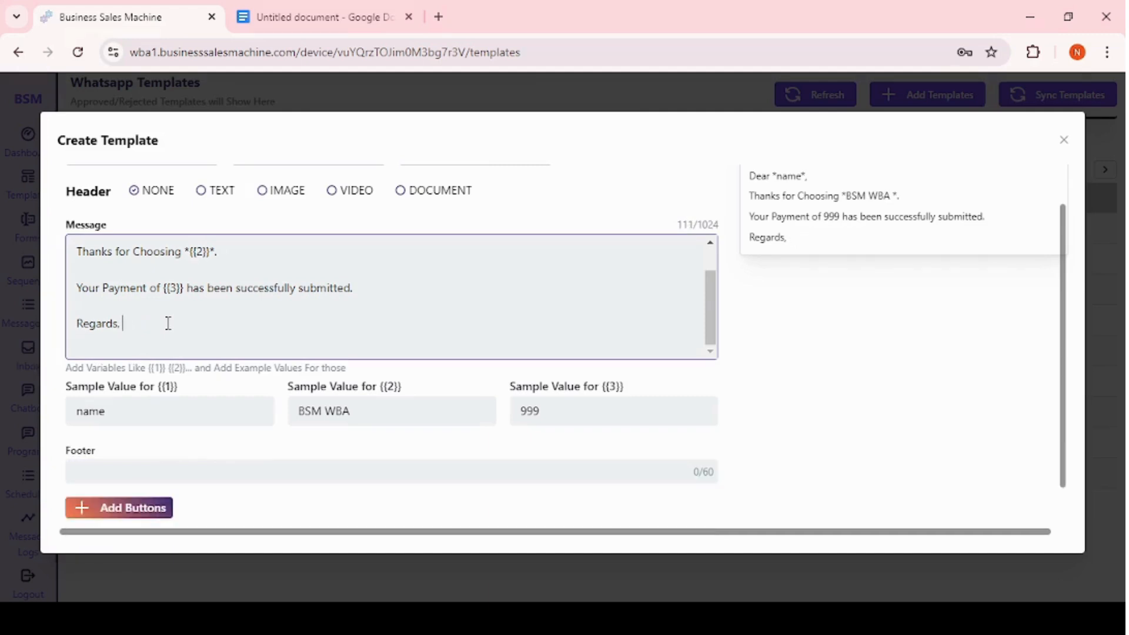
text({{4}})
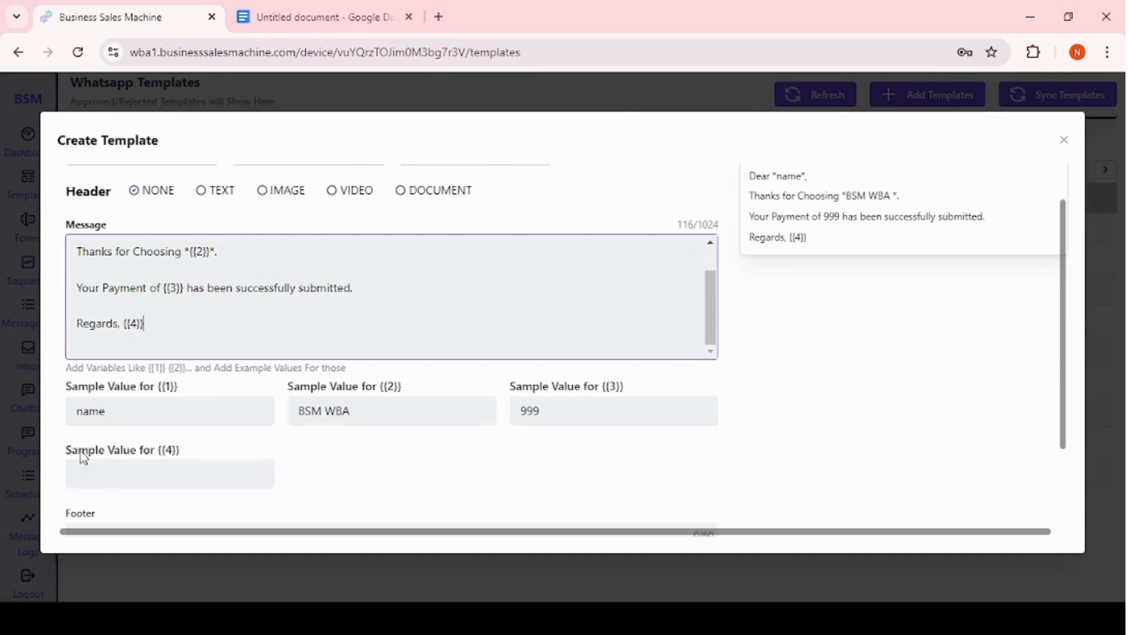
Delete the closing Regards, {{4}} line and the final period from the message.
key(BackSpace)
key(BackSpace)
key(BackSpace)
key(BackSpace)
key(BackSpace)
key(BackSpace)
key(BackSpace)
key(BackSpace)
key(BackSpace)
key(BackSpace)
key(BackSpace)
key(BackSpace)
key(BackSpace)
key(BackSpace)
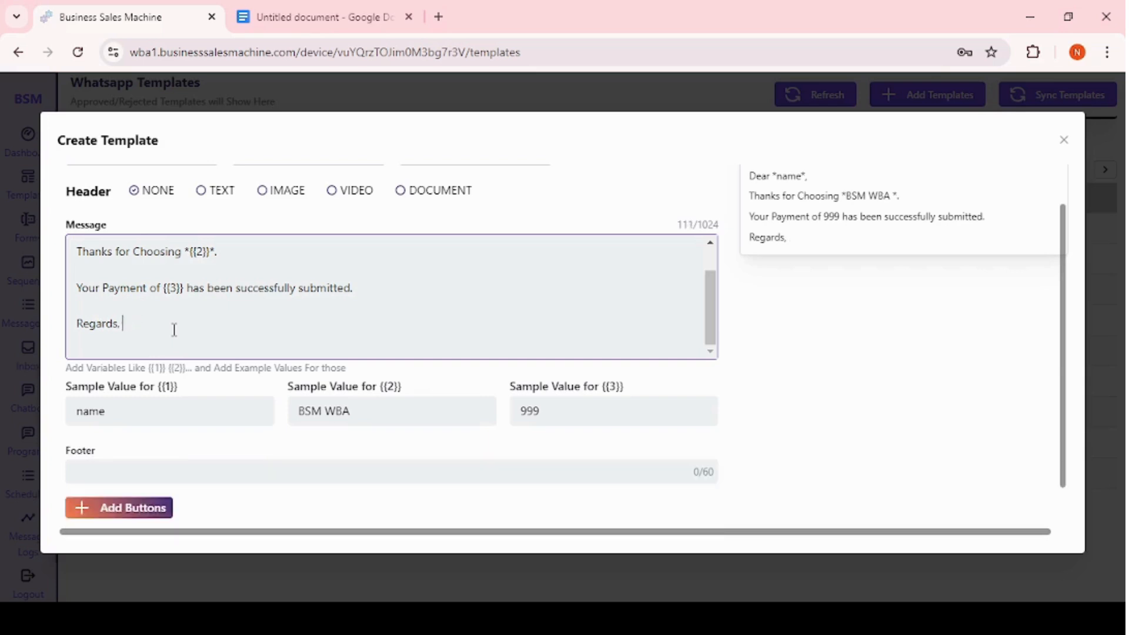
key(BackSpace)
key(BackSpace)
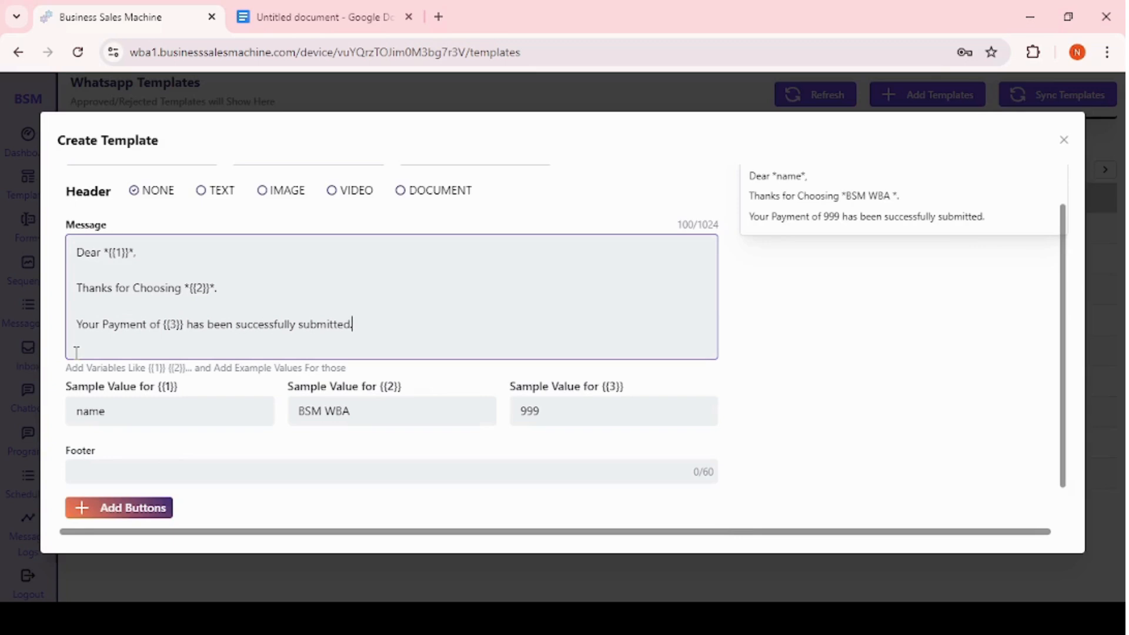
key(BackSpace)
Set the footer text to Business Sales Machine.
click(93, 465)
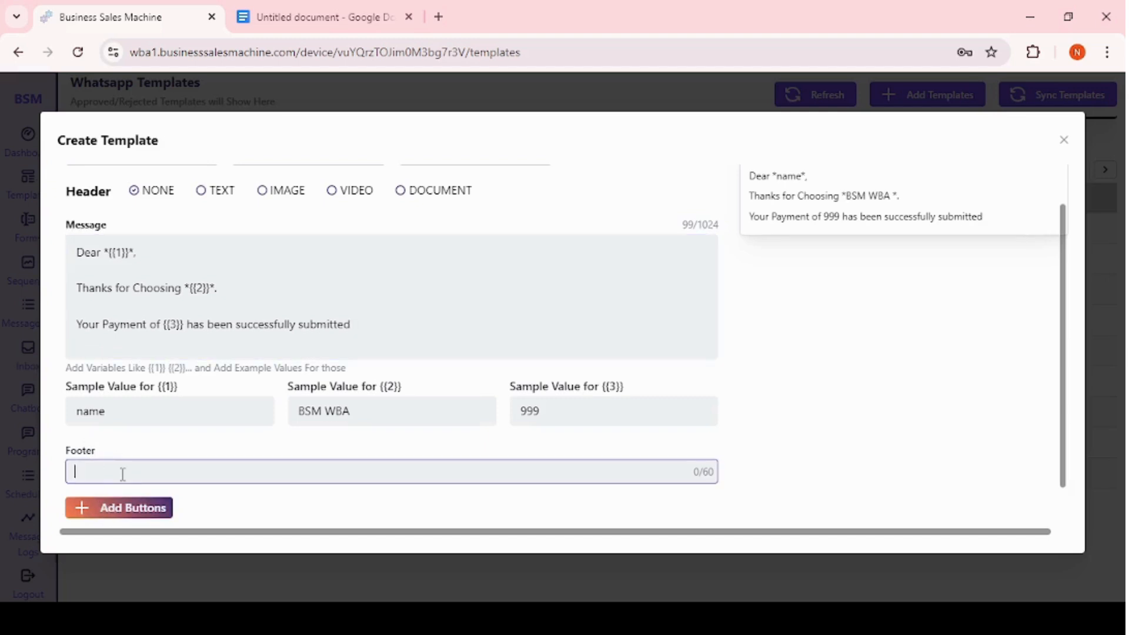
text(Busines)
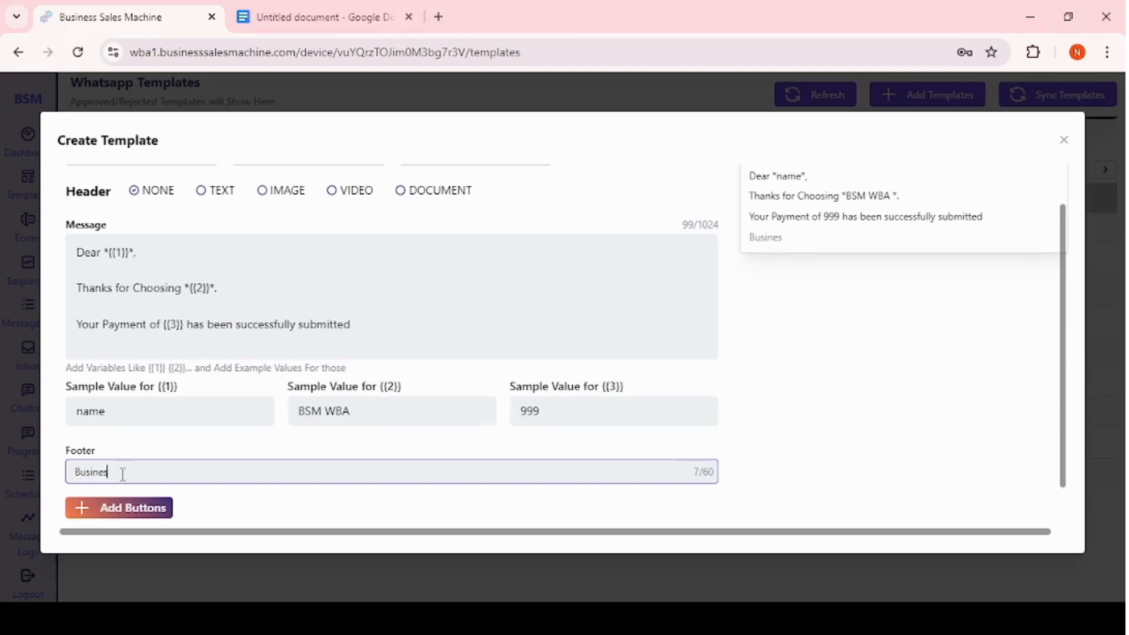
text(s Sales Machine)
Add a button row to the template.
scroll(262, 303, down, 1)
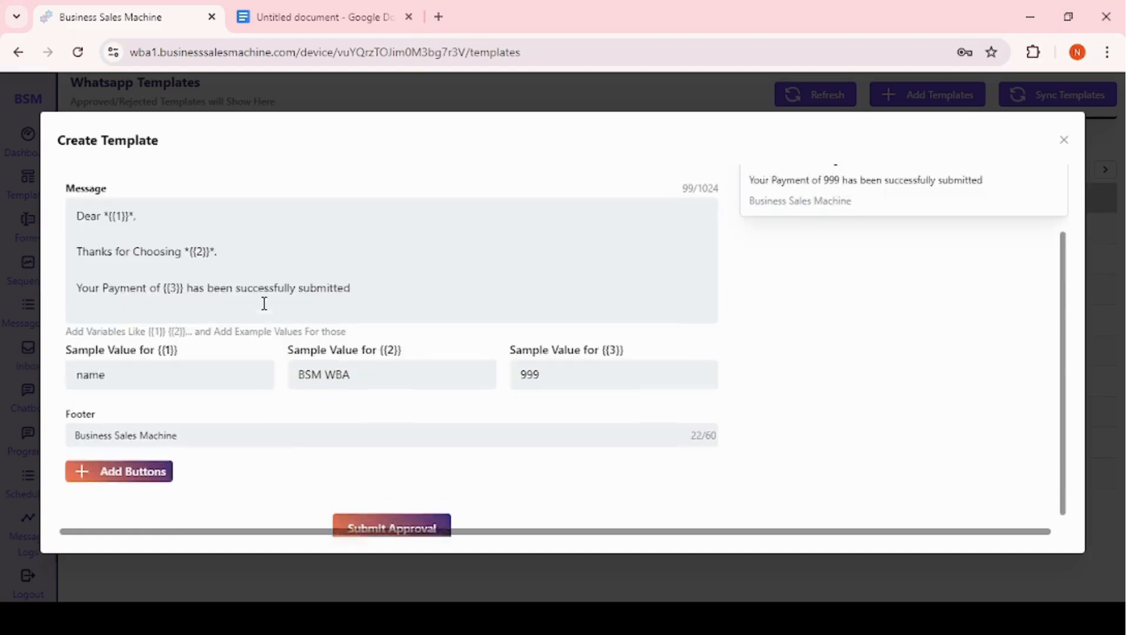
scroll(264, 301, up, 2)
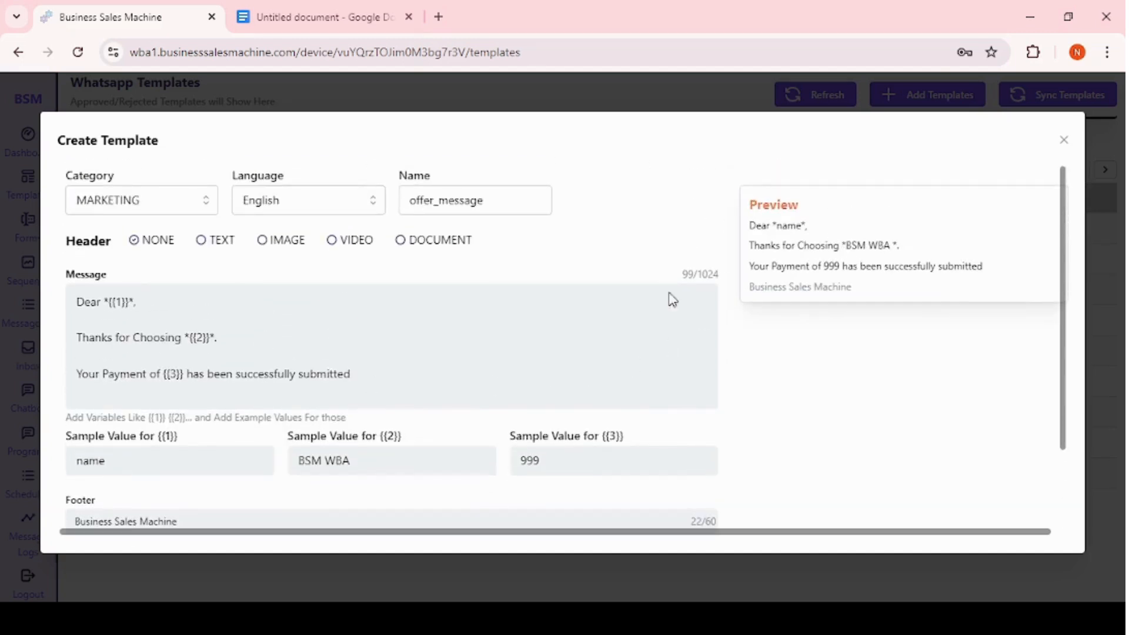
scroll(494, 390, down, 2)
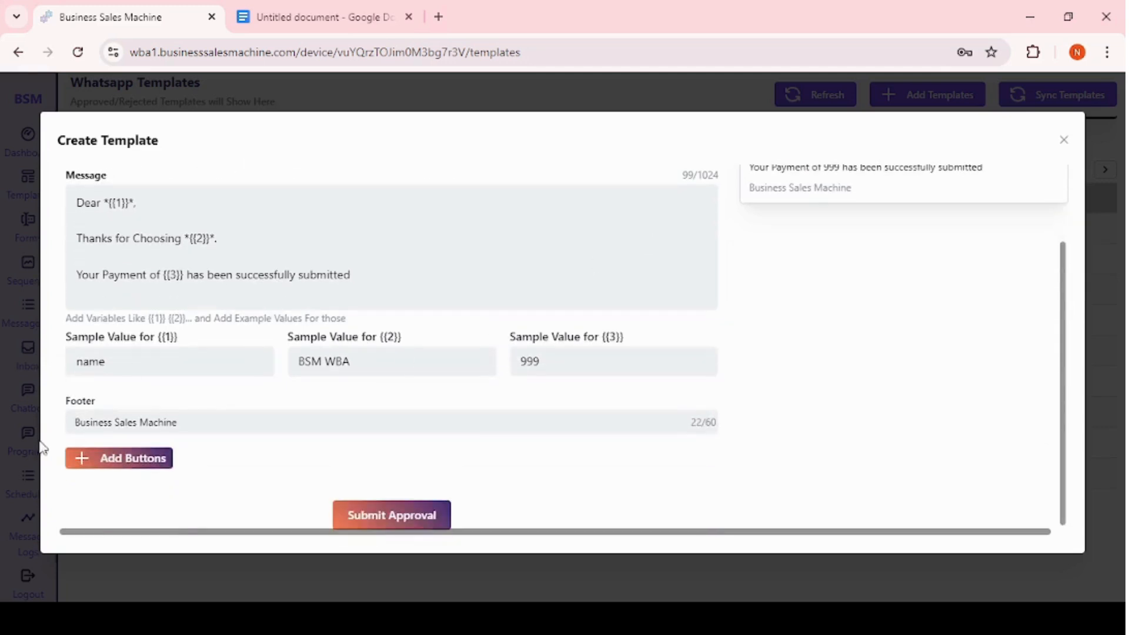
click(144, 463)
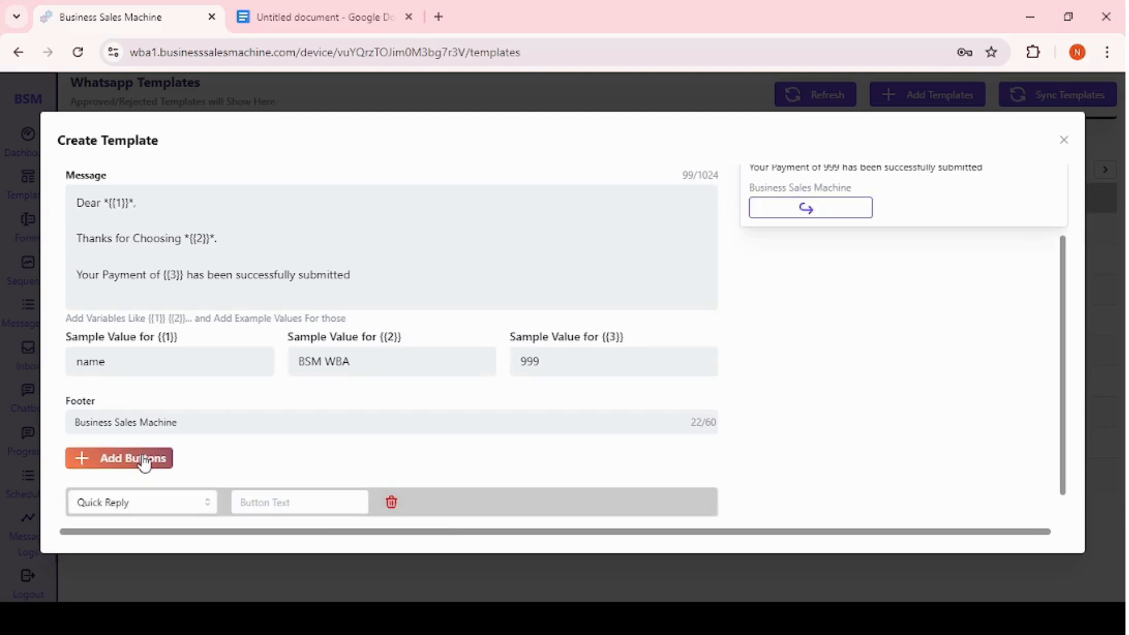
Keep the button as Quick Reply and set its text to Buy Now.
scroll(144, 463, down, 1)
click(149, 464)
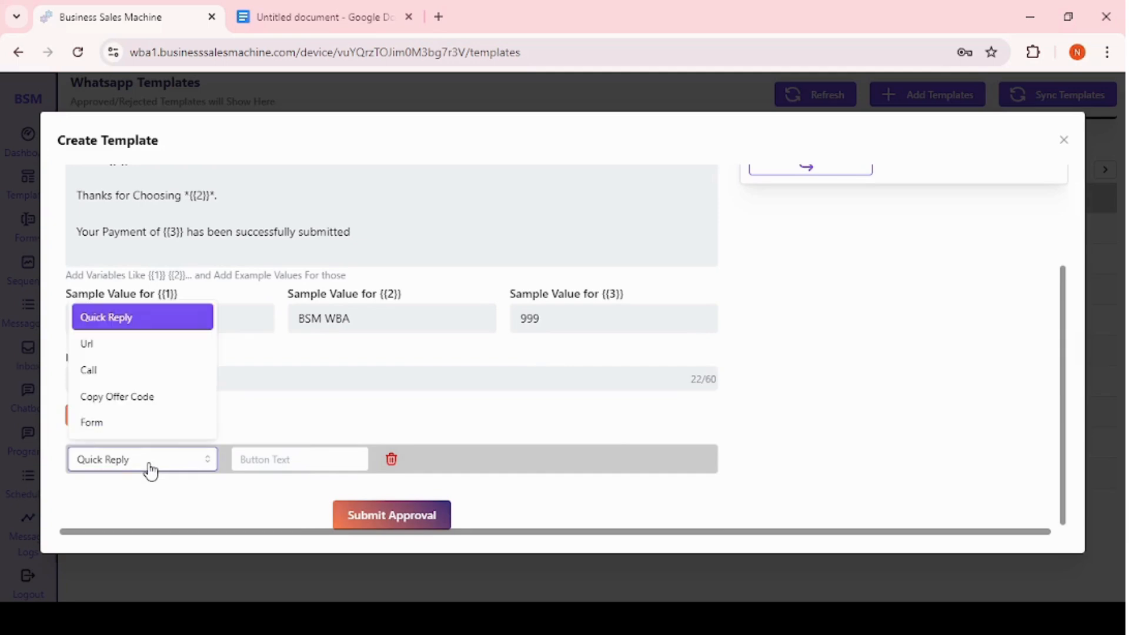
click(126, 319)
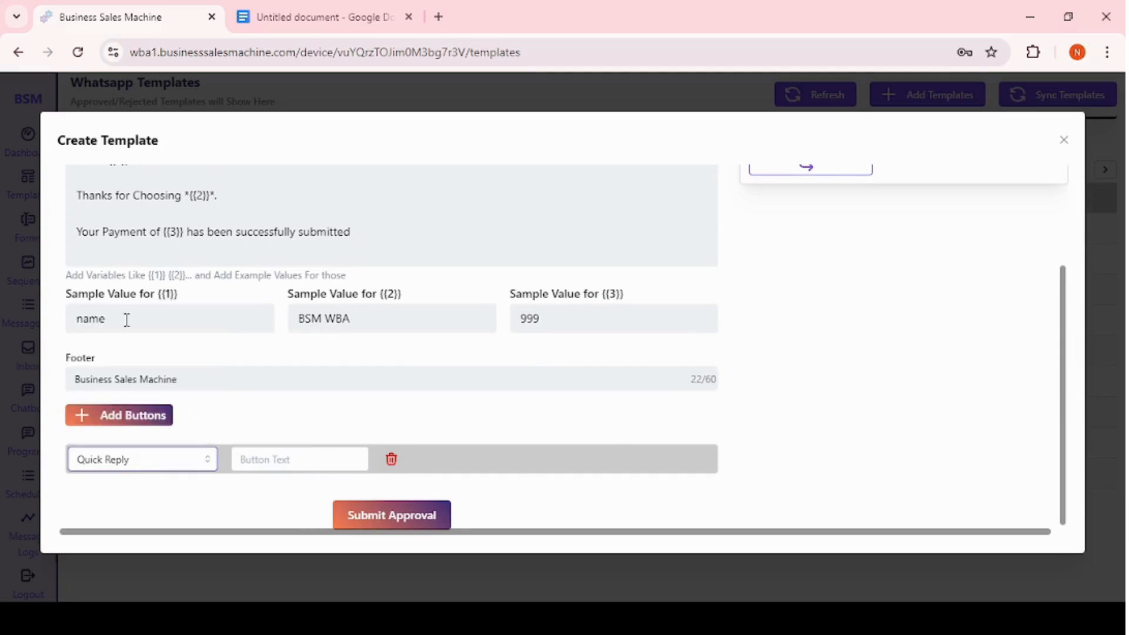
scroll(385, 319, up, 3)
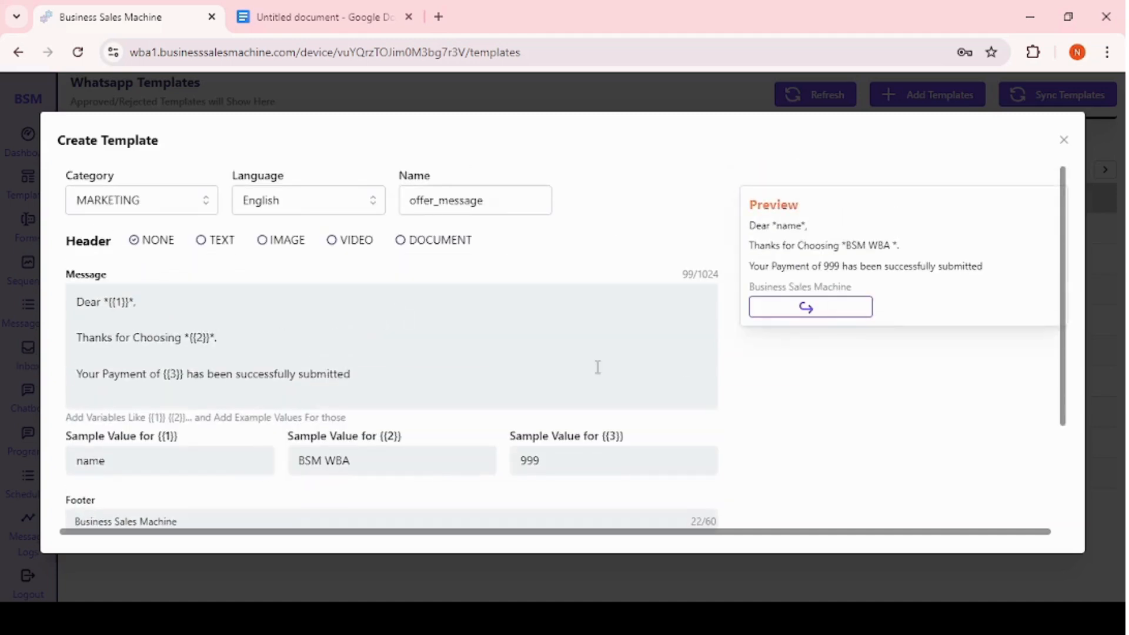
scroll(342, 398, down, 3)
click(270, 459)
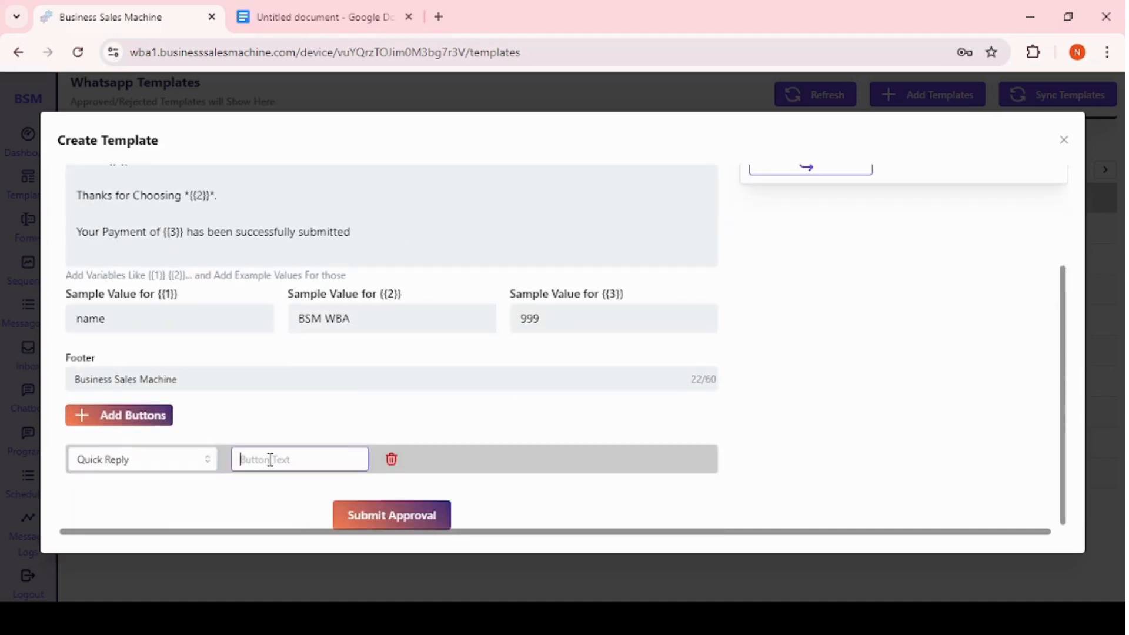
text(Buy Now)
scroll(709, 303, up, 3)
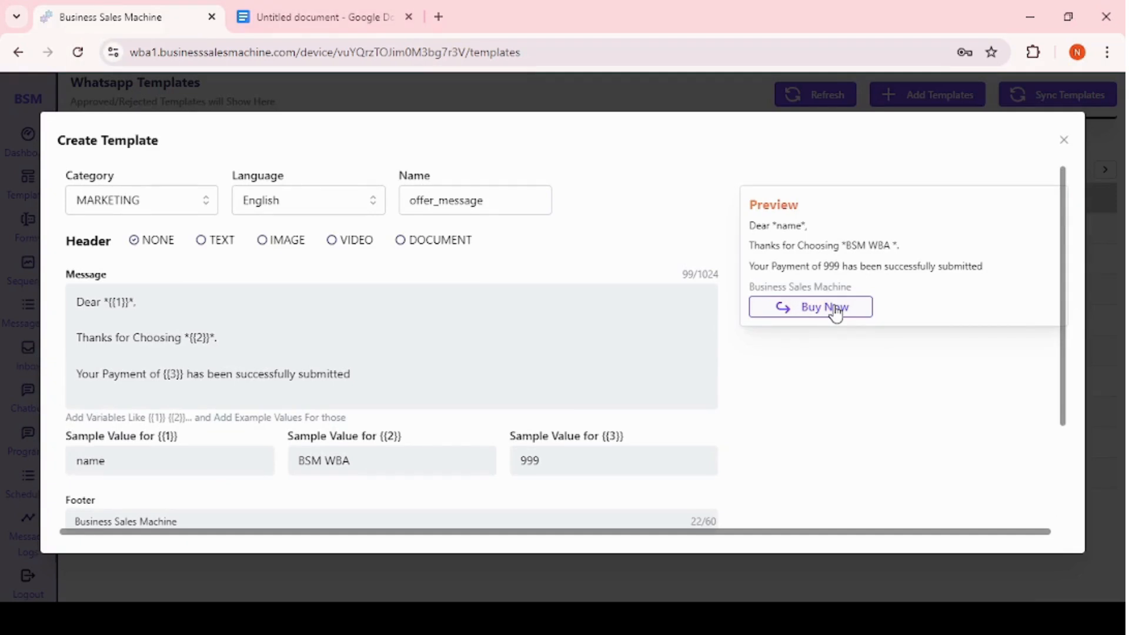
Change the button to a Url button and rename its text to Register.
scroll(836, 314, down, 3)
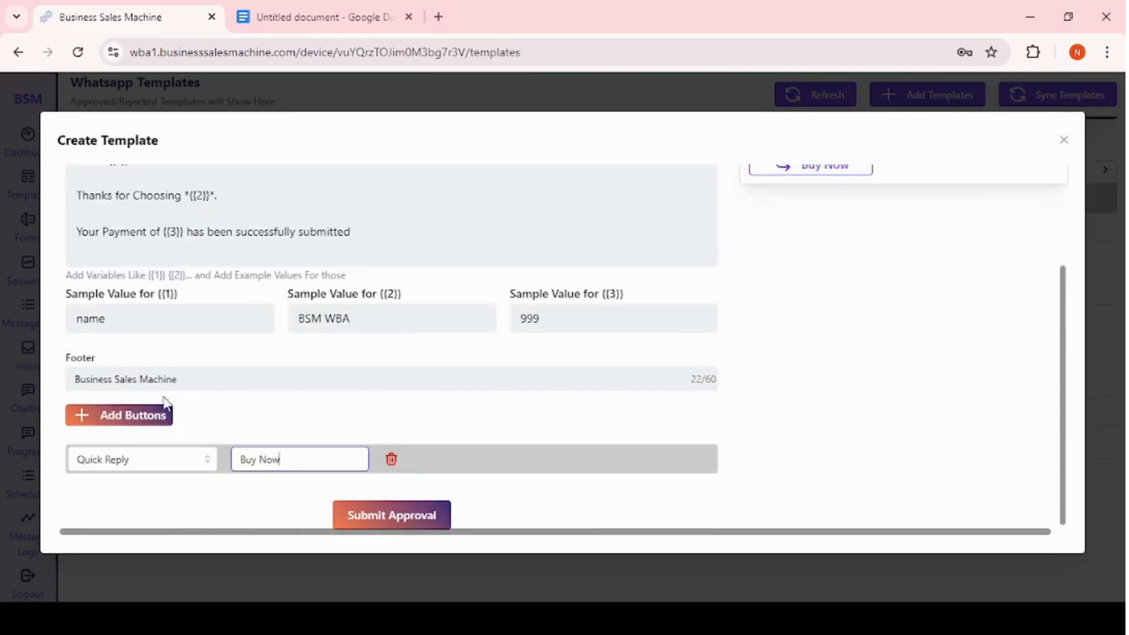
drag(291, 459, 236, 459)
click(168, 461)
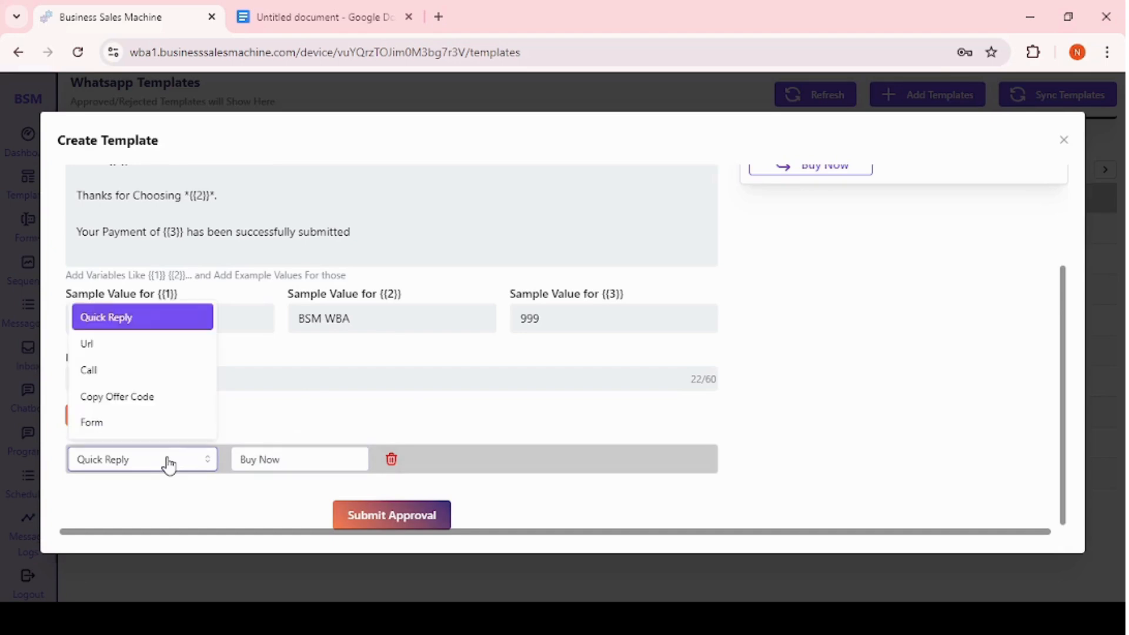
click(105, 345)
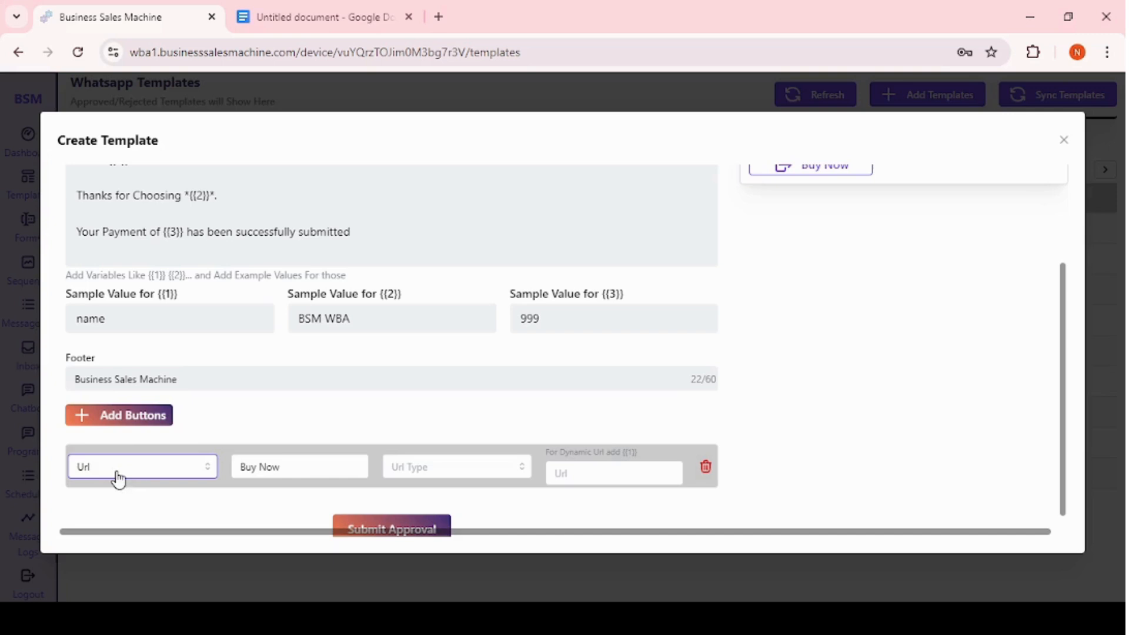
click(302, 467)
key(BackSpace)
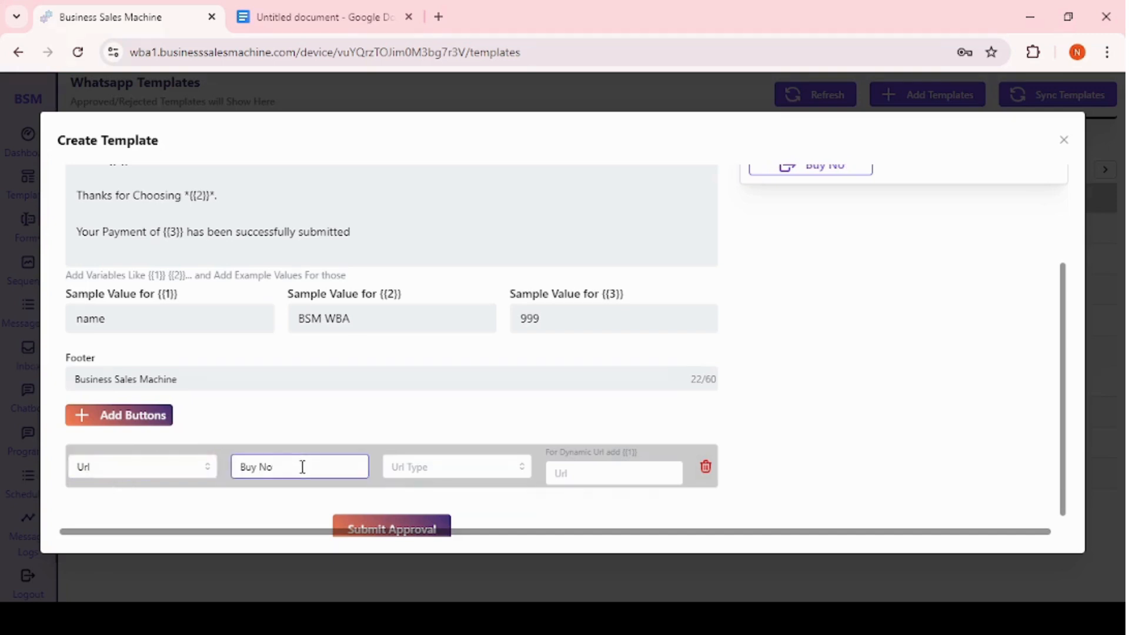
key(BackSpace)
key(BackSpace)
key(BackSpace)
key(BackSpace)
key(BackSpace)
key(BackSpace)
text(Register)
Set the Url button's URL type to Static, then switch it to Dynamic.
scroll(706, 344, up, 3)
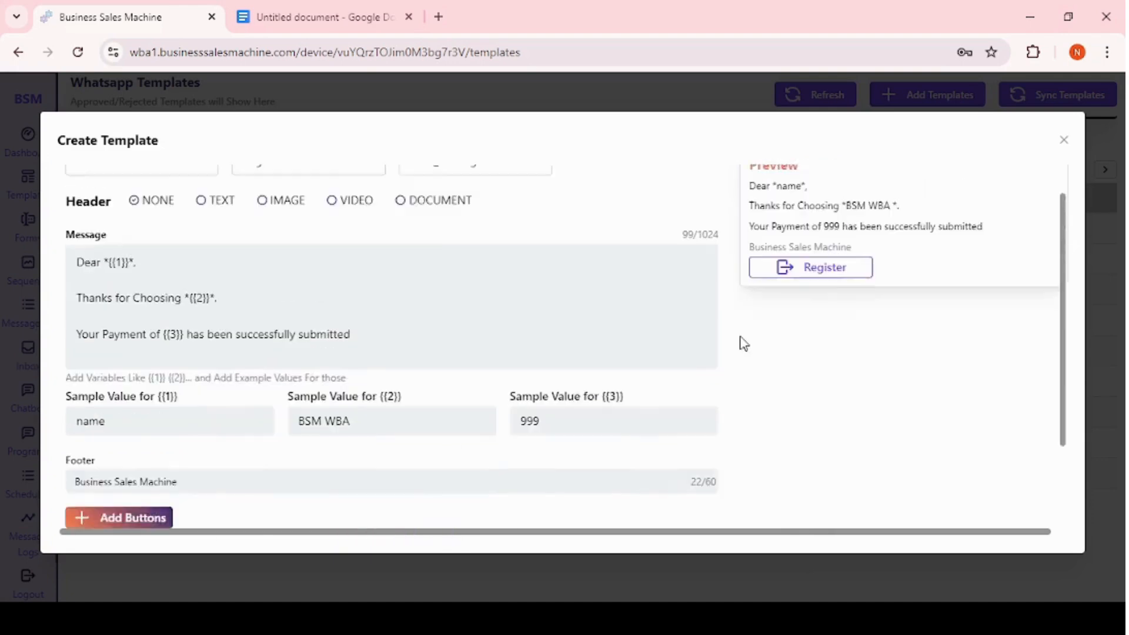
scroll(804, 316, down, 3)
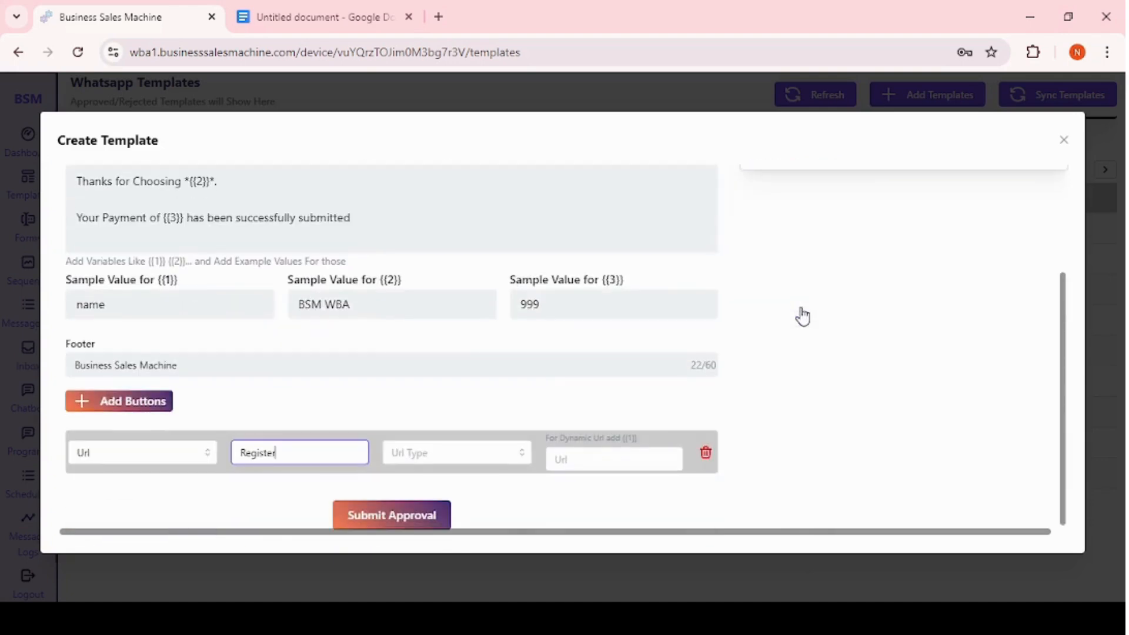
click(462, 462)
click(634, 461)
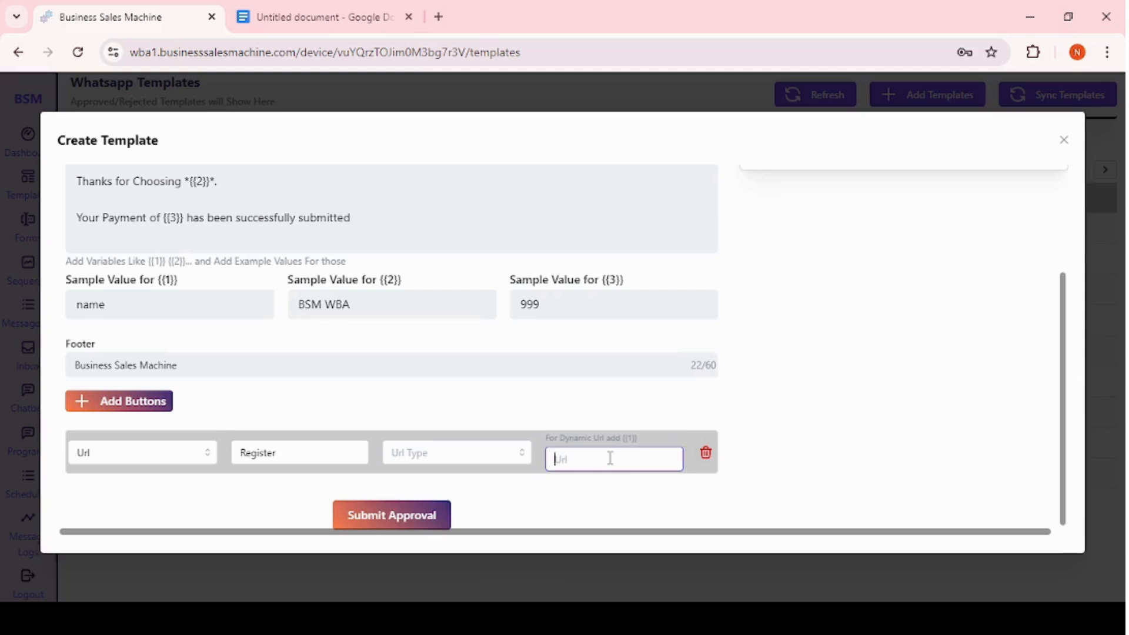
click(443, 459)
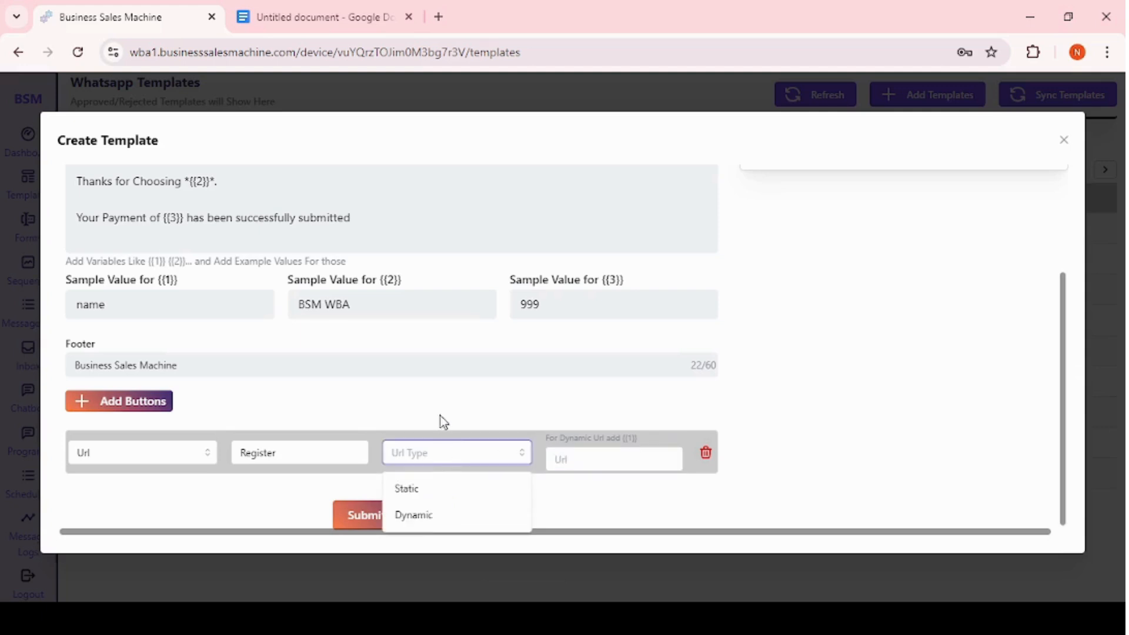
click(417, 488)
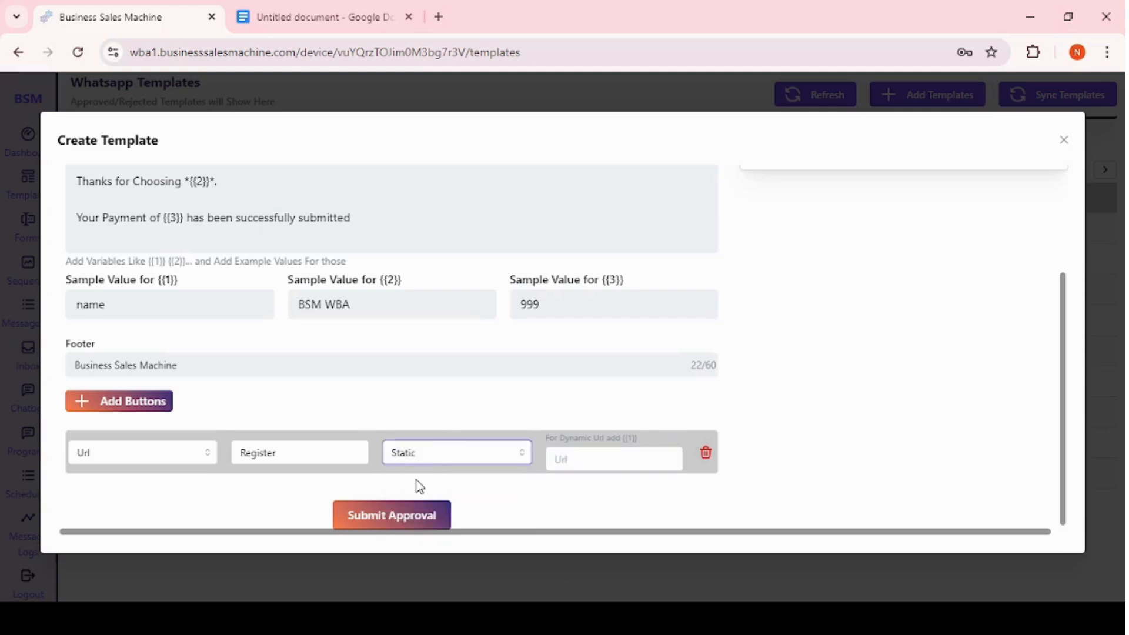
click(575, 459)
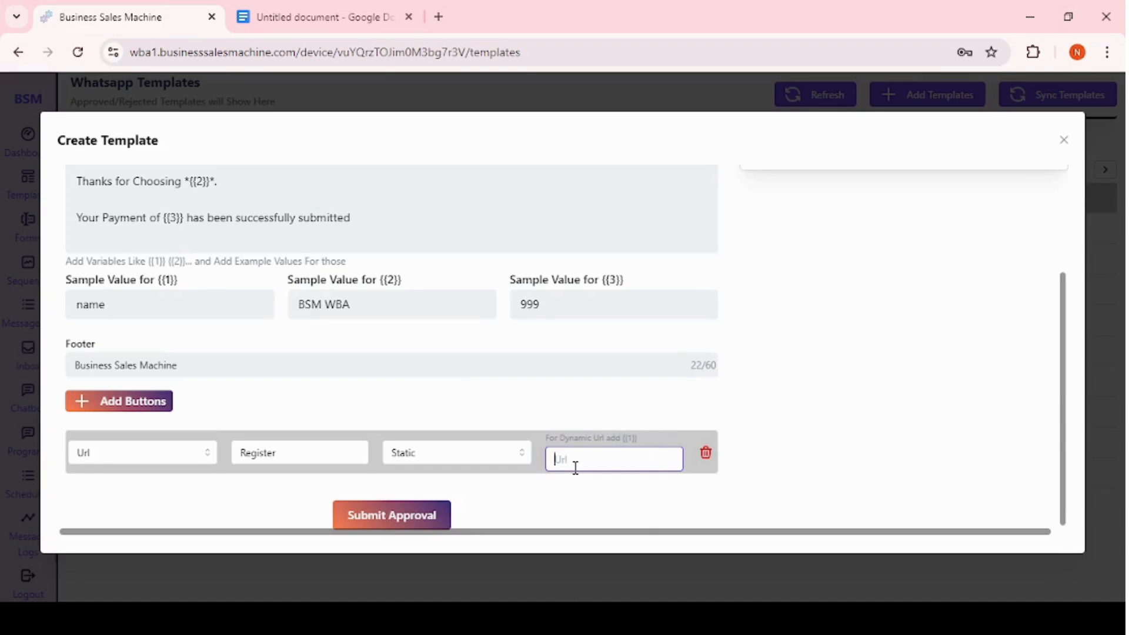
click(461, 462)
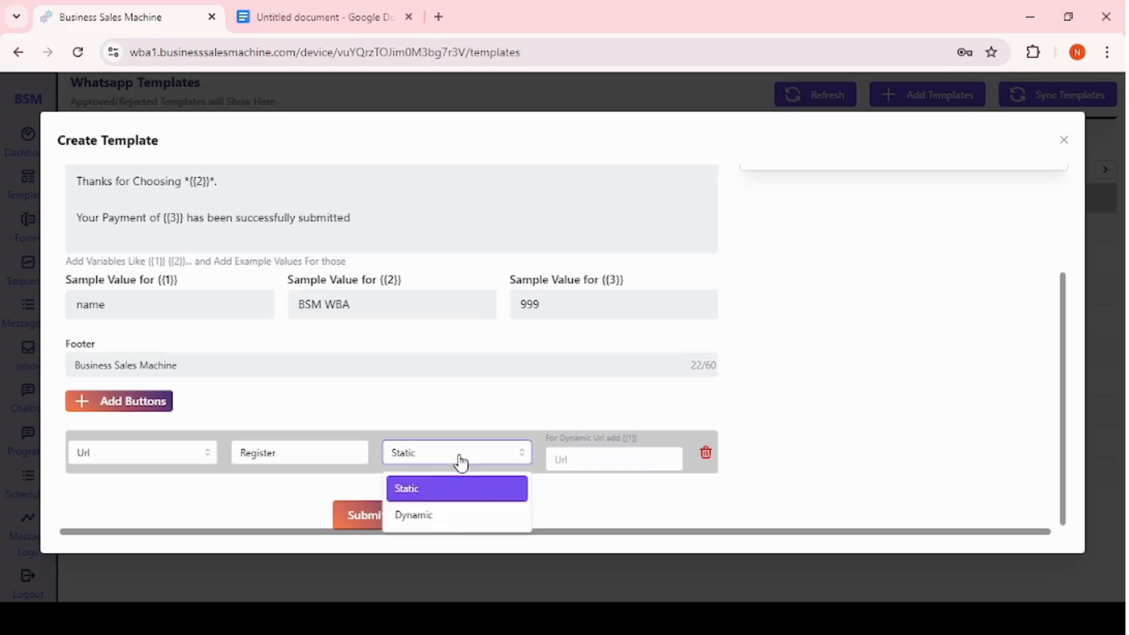
click(424, 516)
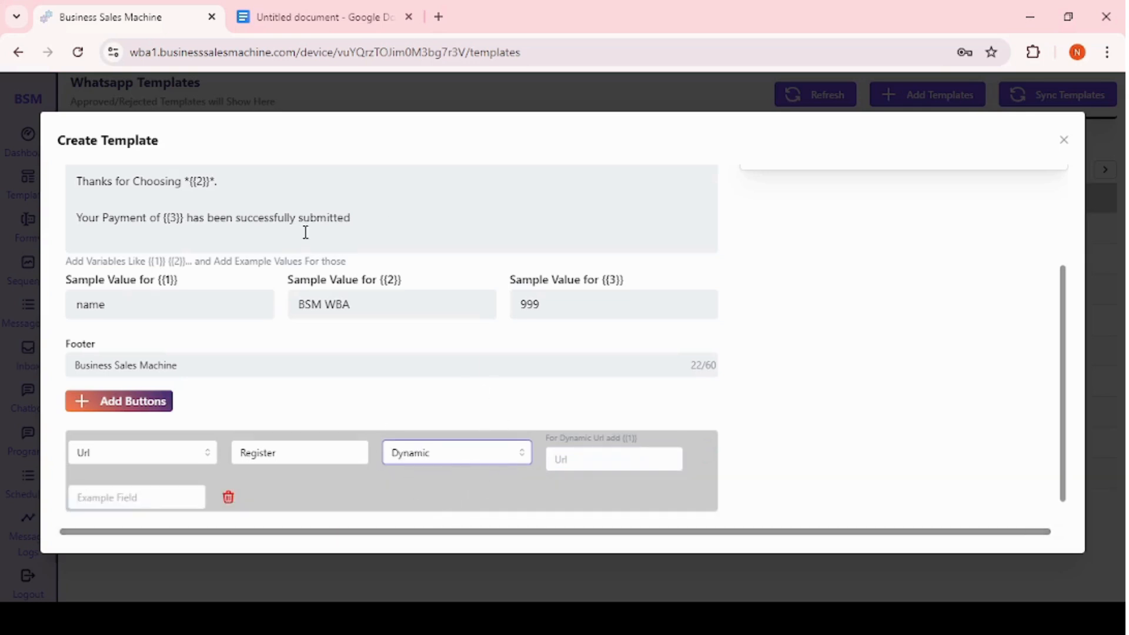
scroll(306, 232, up, 3)
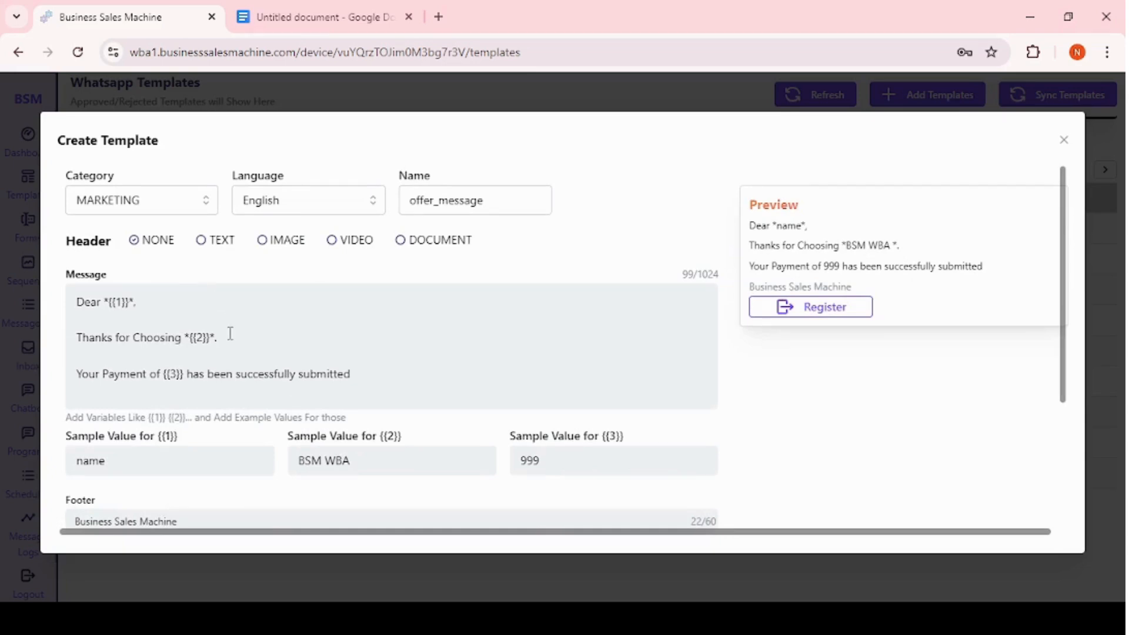
scroll(230, 333, down, 3)
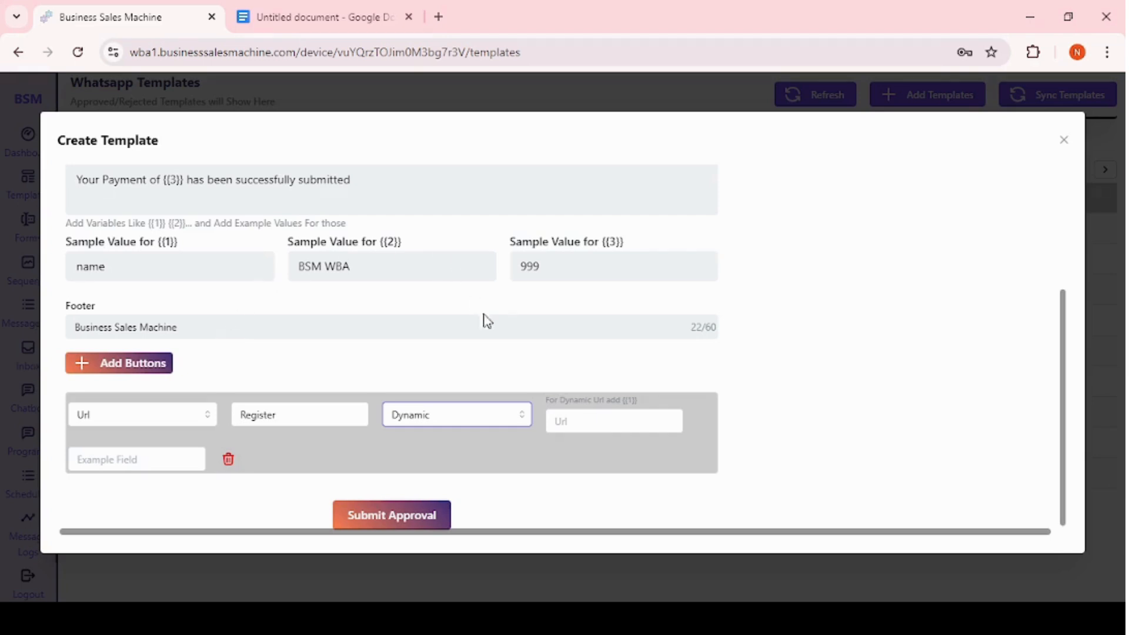
Change the button to a Call button with the text Call !!
click(558, 416)
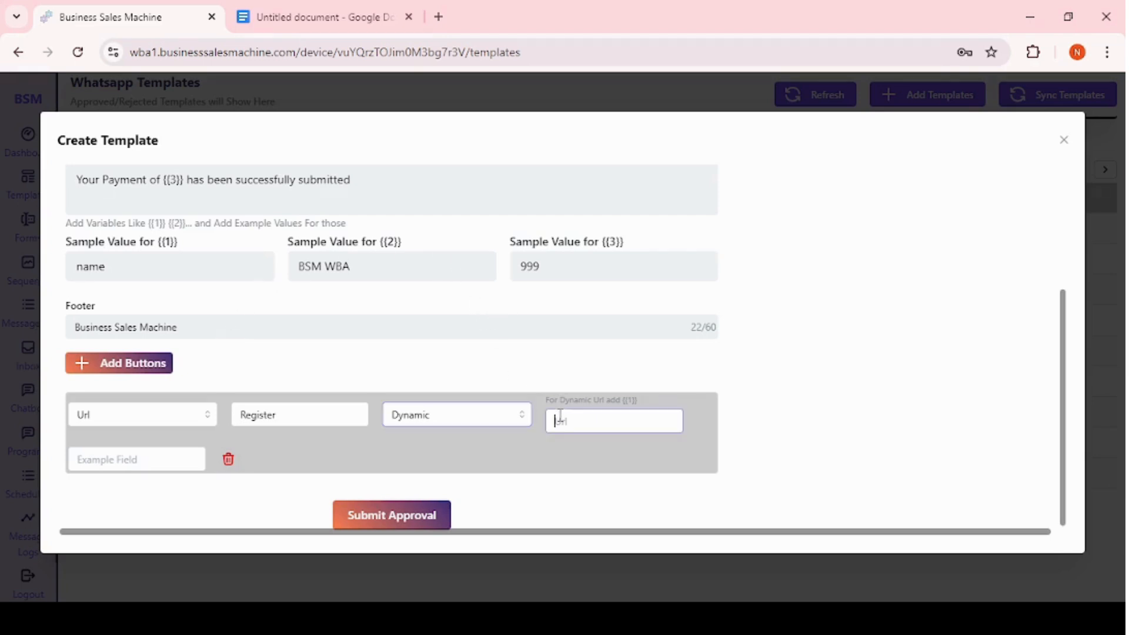
click(104, 464)
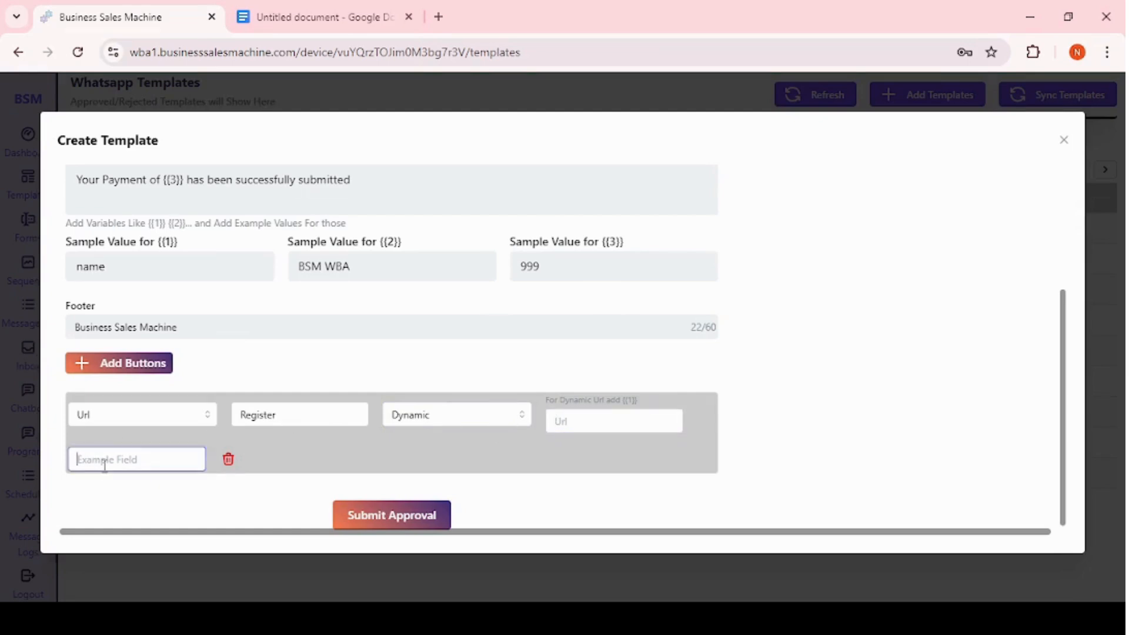
click(161, 421)
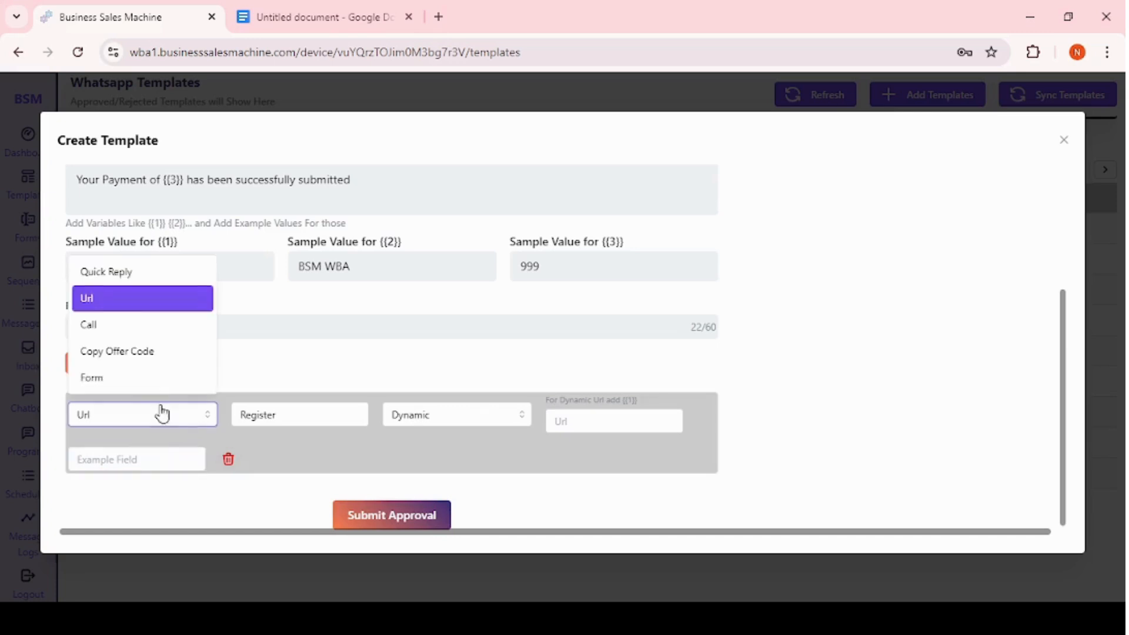
click(123, 333)
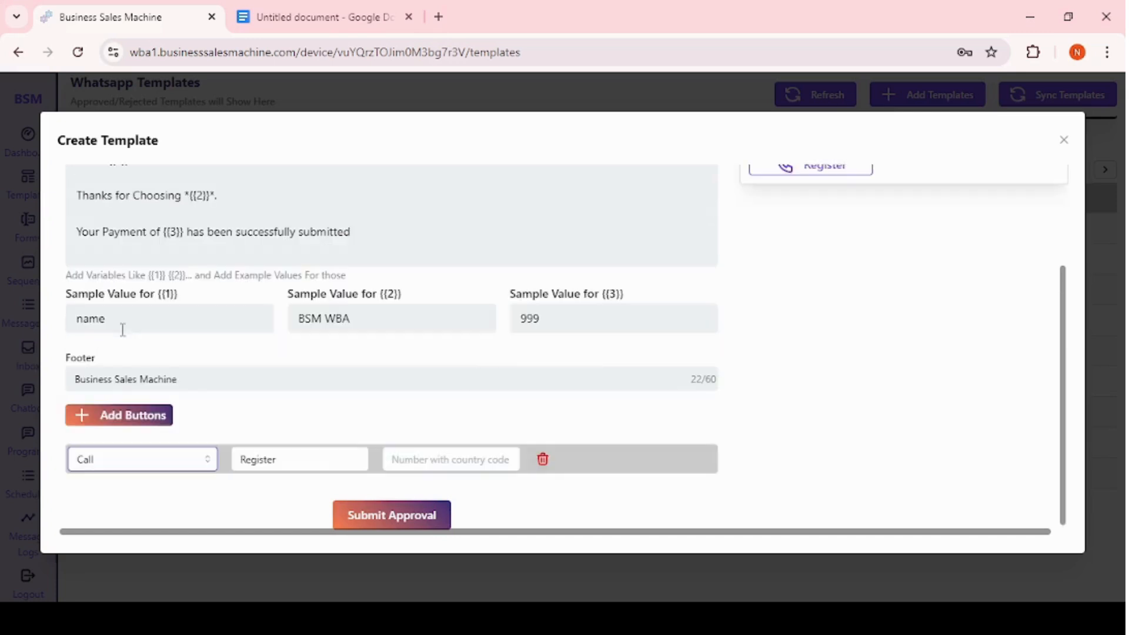
click(311, 468)
key(BackSpace)
key(BackSpace)
key(BackSpace)
key(BackSpace)
key(BackSpace)
key(BackSpace)
key(BackSpace)
key(BackSpace)
text(C)
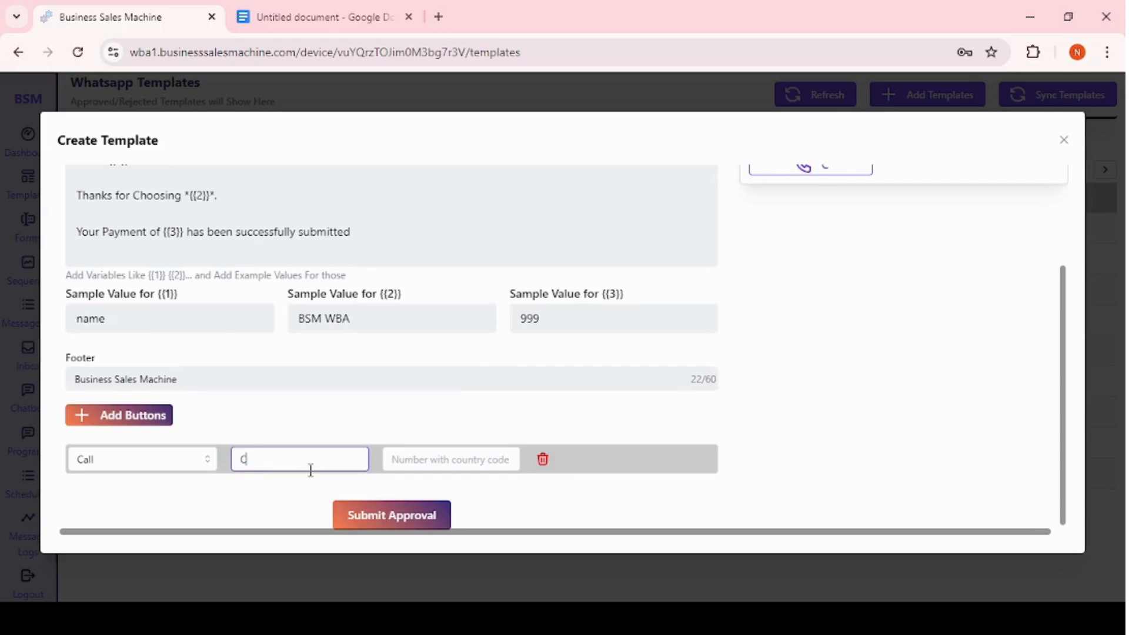
text(all !!)
scroll(691, 292, up, 3)
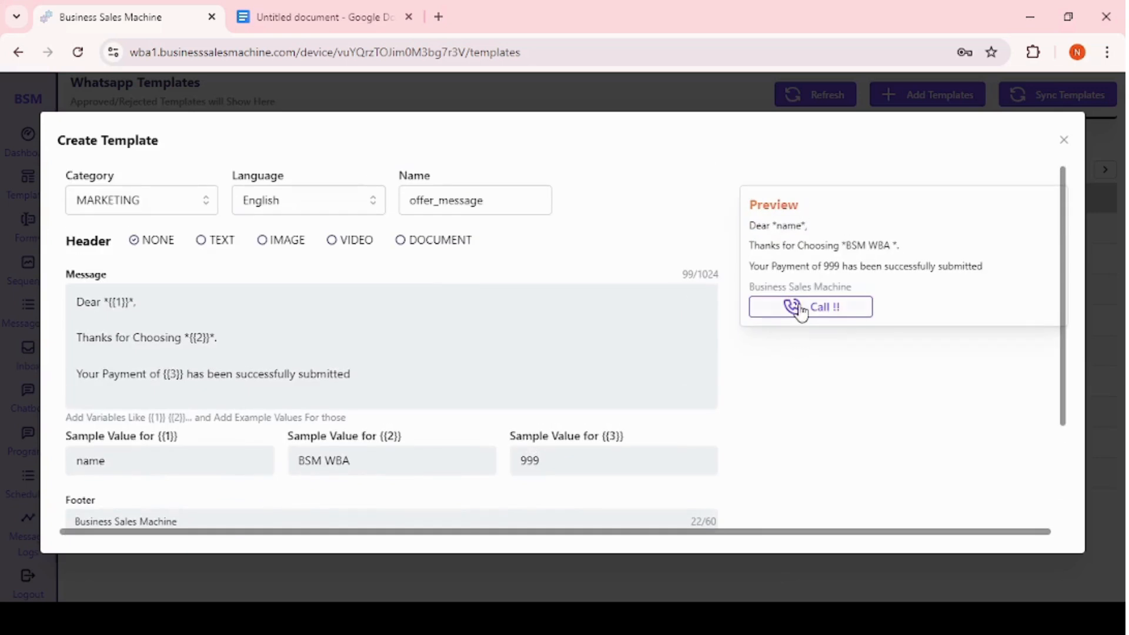
Switch the button type to Copy Offer Code.
scroll(661, 375, down, 2)
click(425, 460)
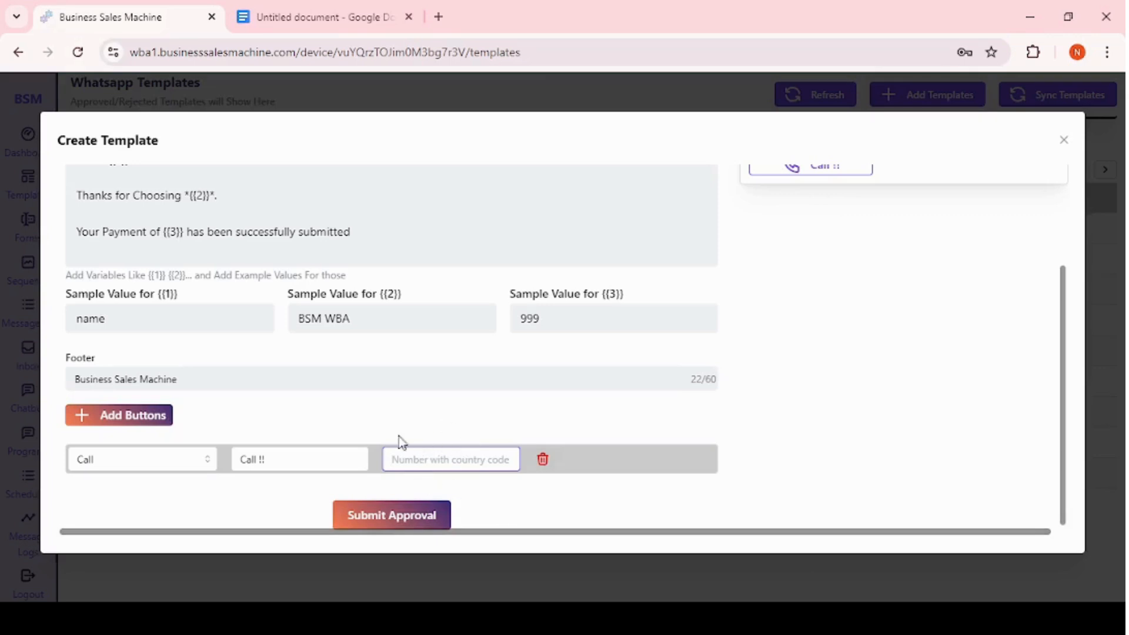
click(161, 468)
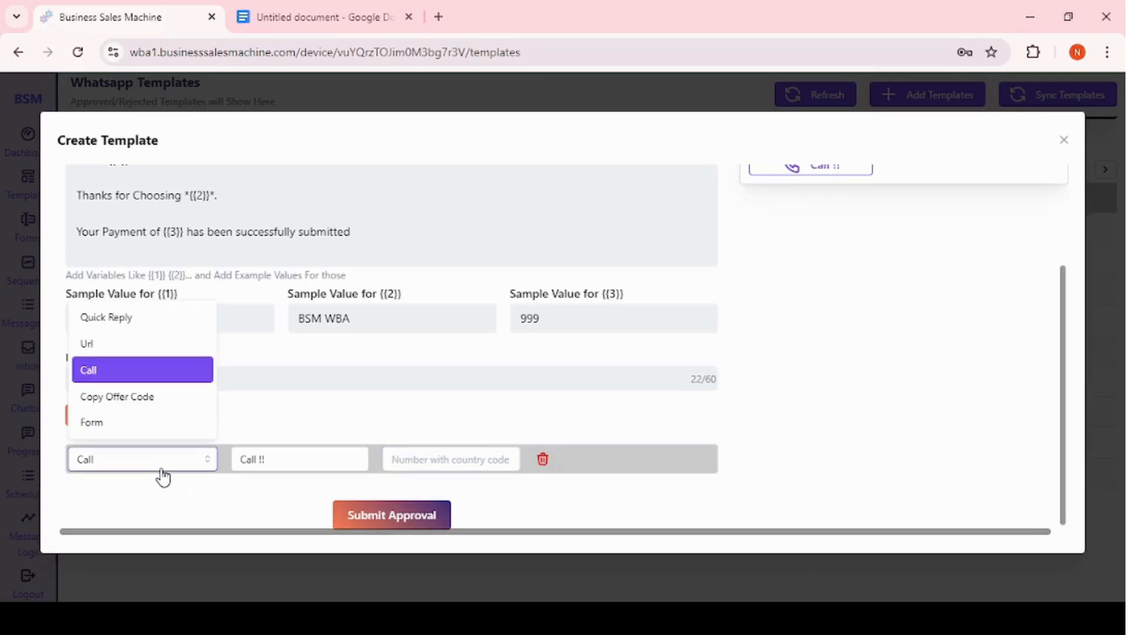
click(110, 405)
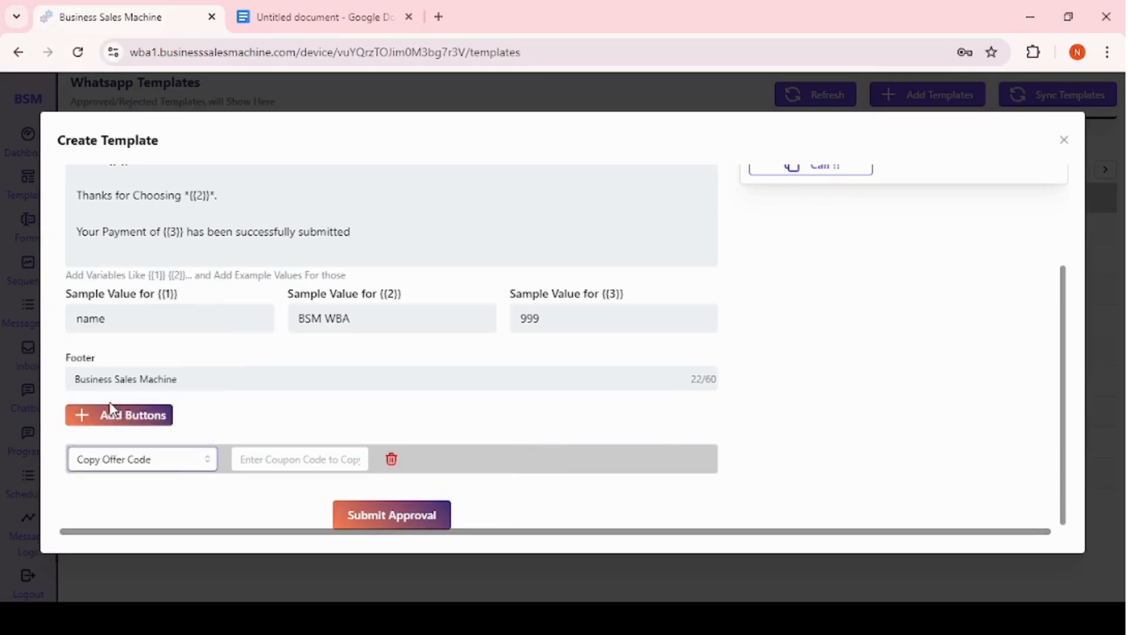
click(253, 461)
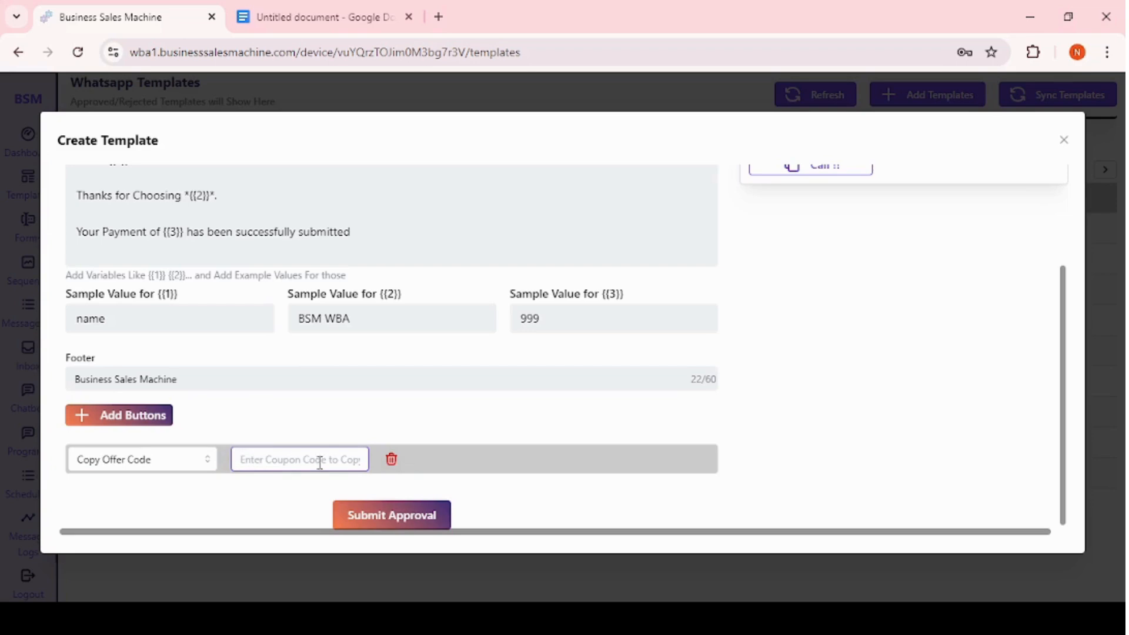
scroll(544, 320, up, 2)
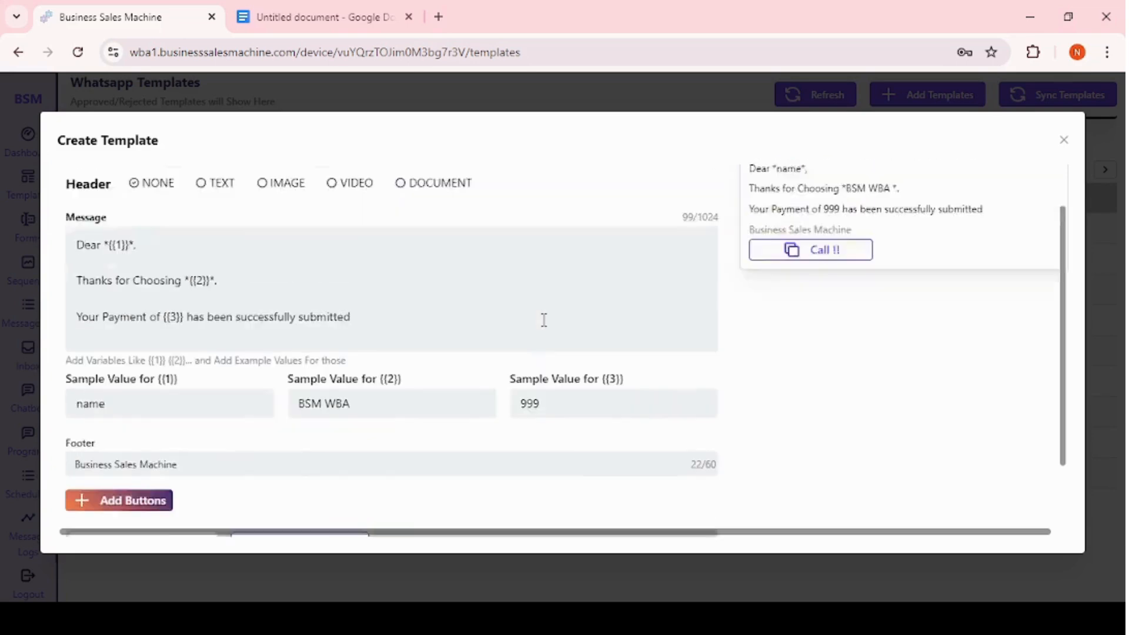
scroll(925, 298, up, 2)
scroll(507, 421, down, 4)
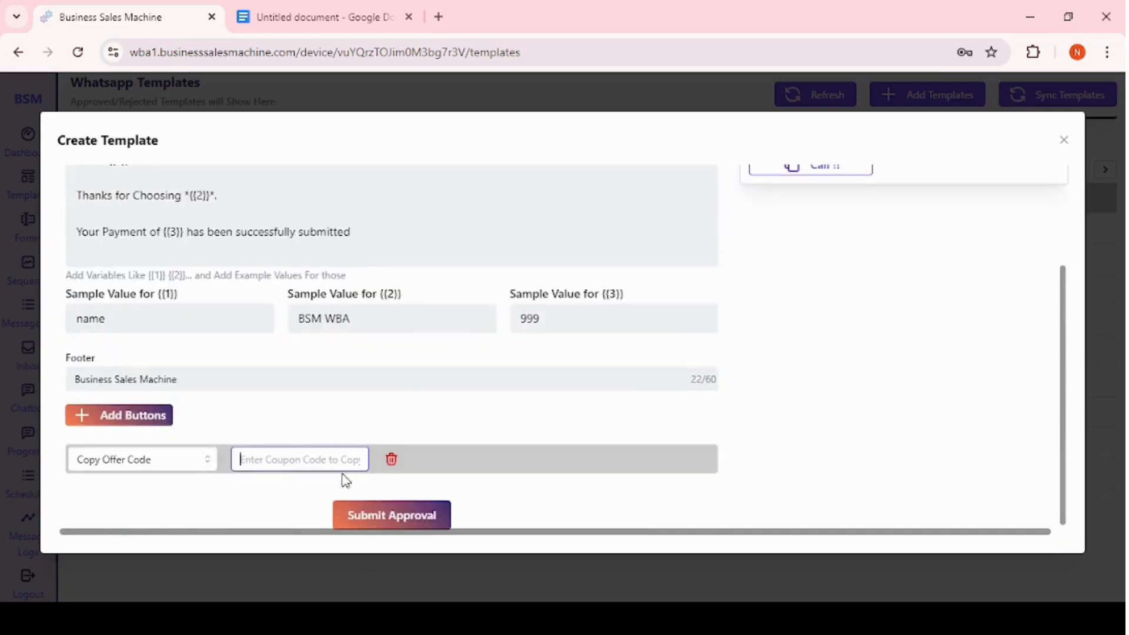
Change the button to a Form button with the text Sign Up.
click(158, 459)
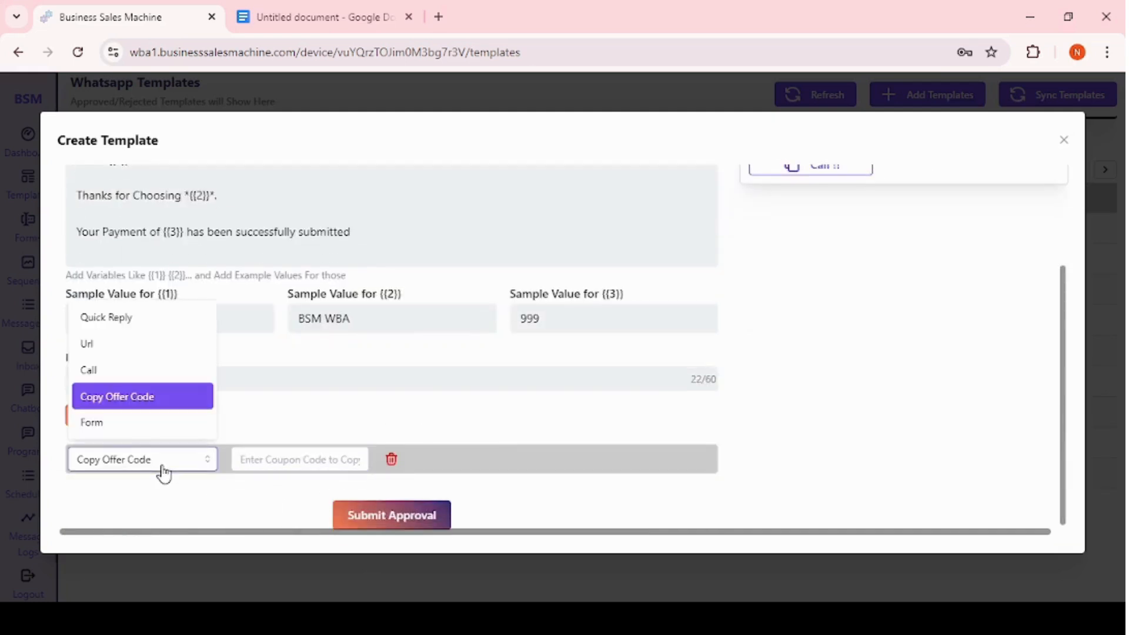
click(144, 421)
click(144, 469)
click(113, 435)
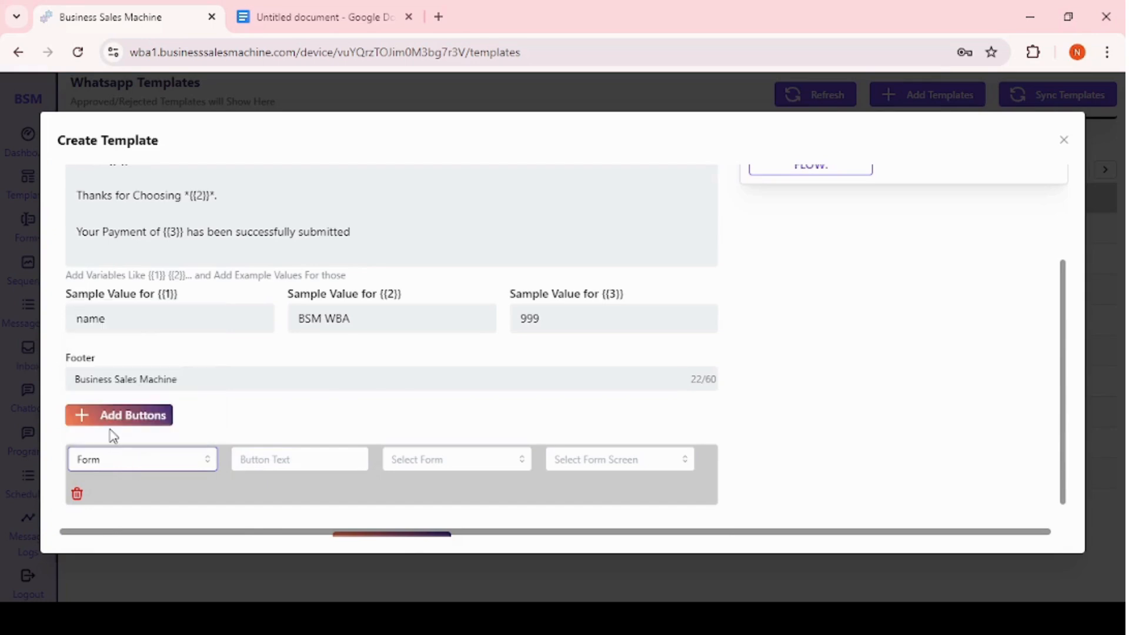
click(283, 459)
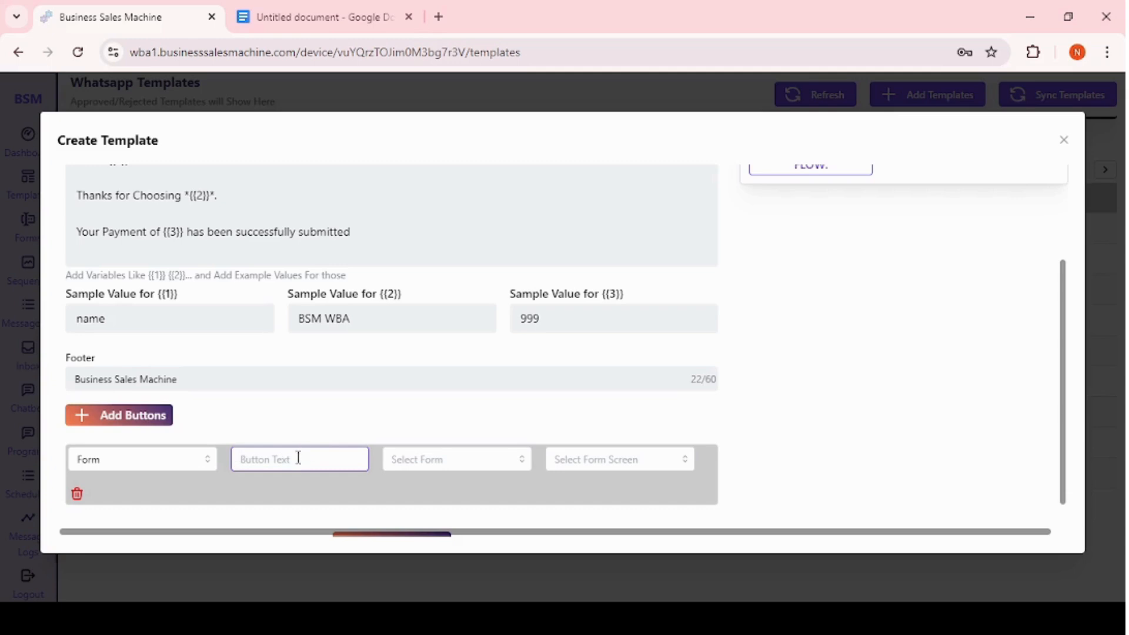
text(Fill the)
key(BackSpace)
key(BackSpace)
key(BackSpace)
key(BackSpace)
key(BackSpace)
key(BackSpace)
key(BackSpace)
key(BackSpace)
key(BackSpace)
text(Sign Up)
click(451, 468)
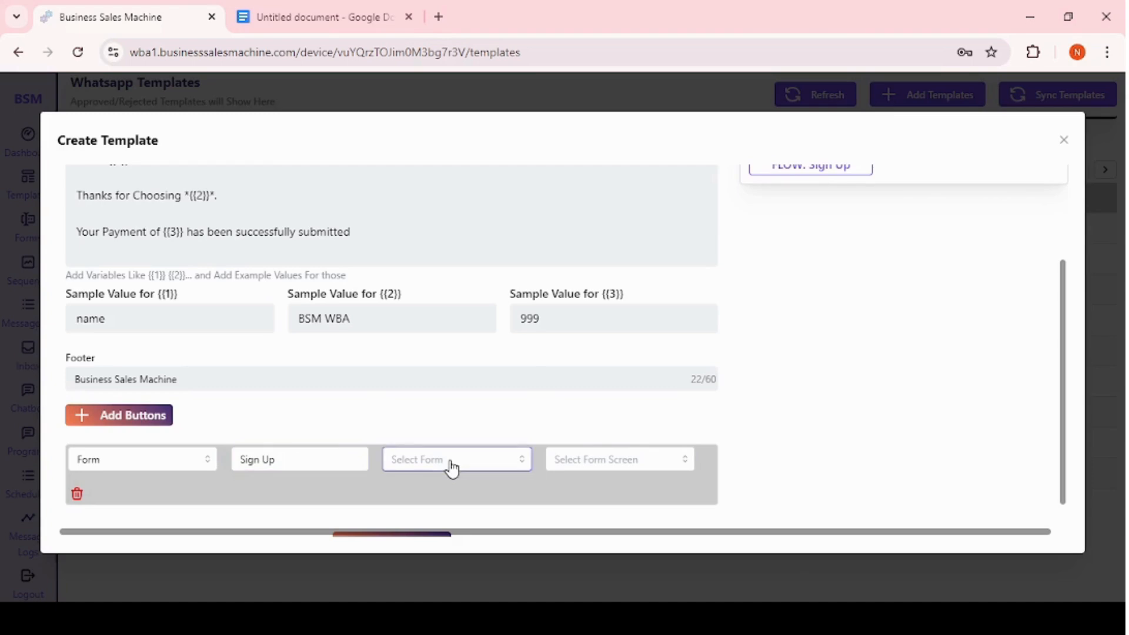
Link the Sign Up form button to the Contact Info form and its WELCOME_SCREEN screen.
click(587, 465)
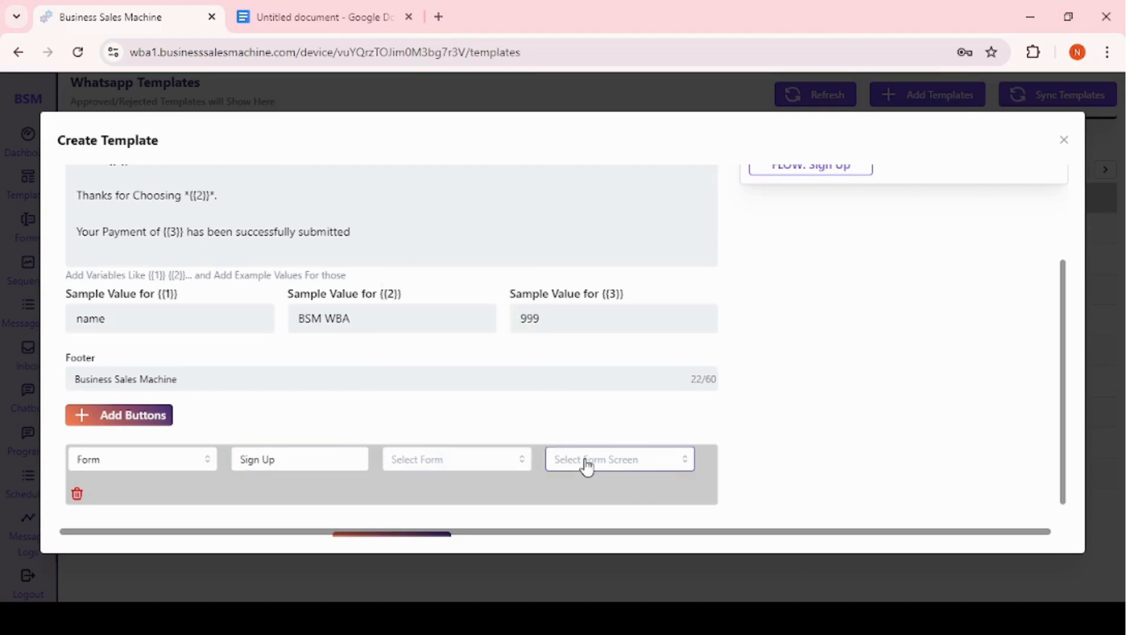
click(487, 464)
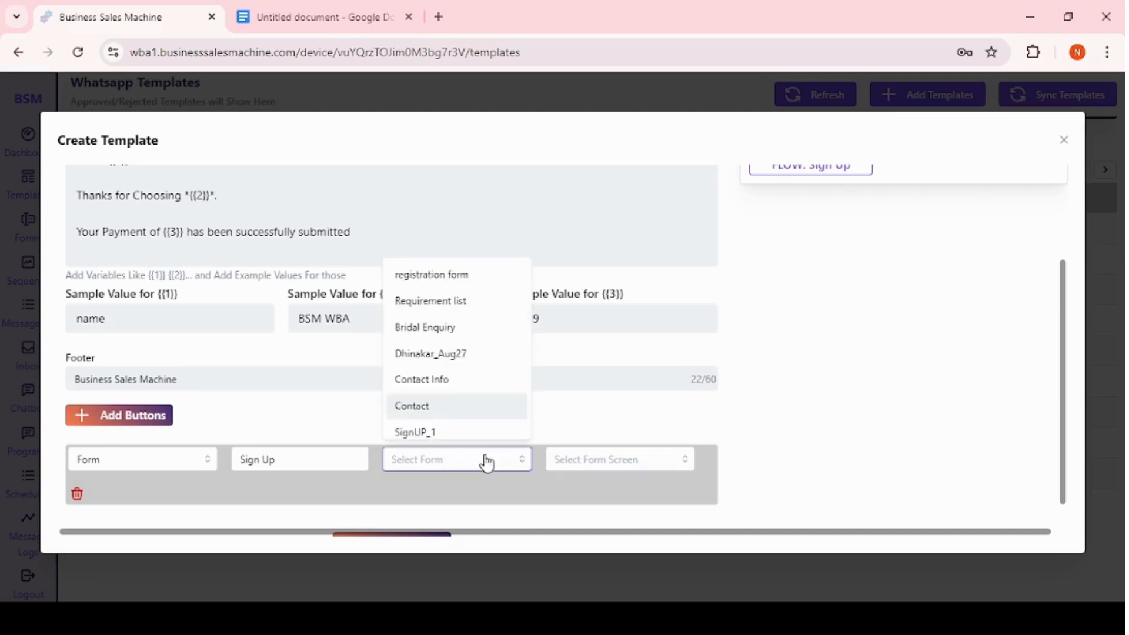
click(441, 379)
click(582, 466)
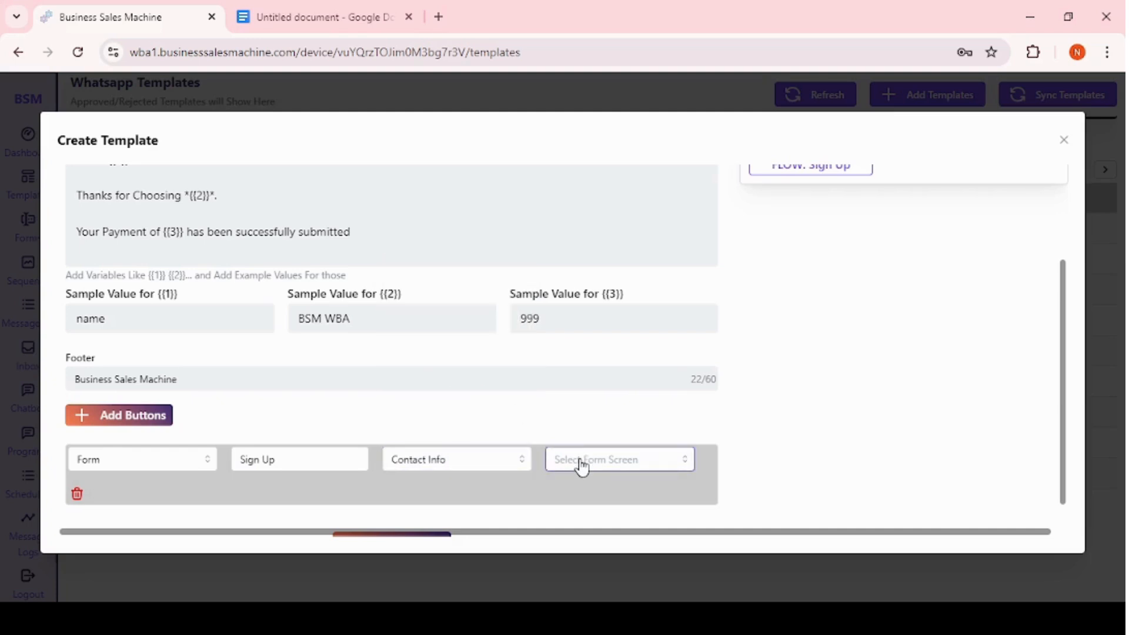
click(581, 467)
click(595, 494)
Submit the offer_message template for approval.
scroll(718, 368, up, 3)
scroll(673, 369, down, 3)
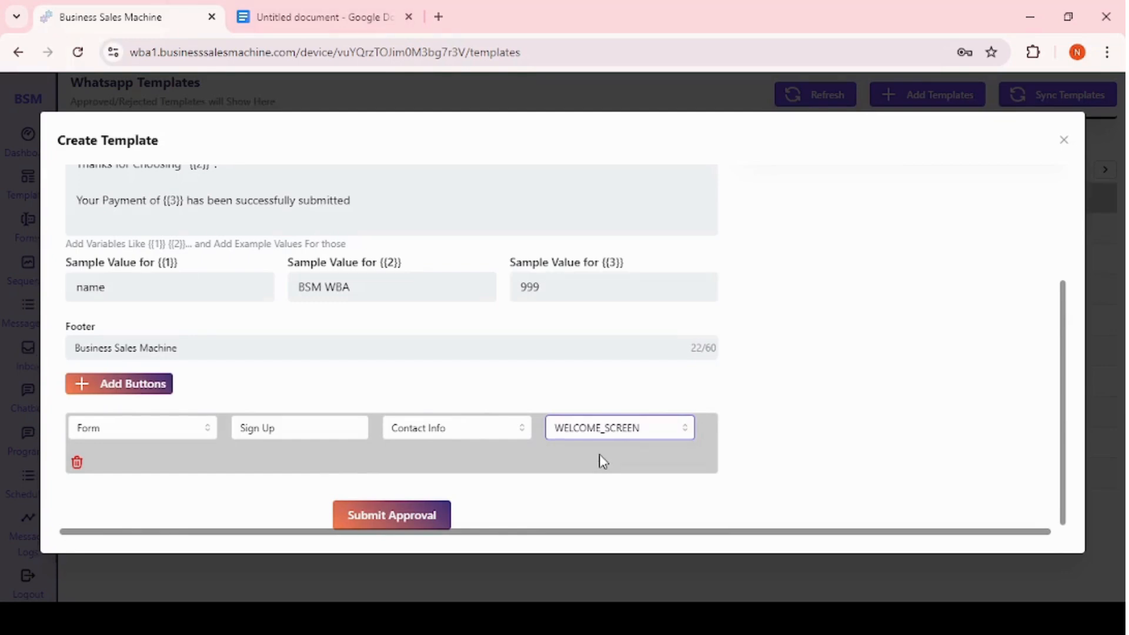
scroll(531, 347, up, 3)
scroll(531, 347, down, 3)
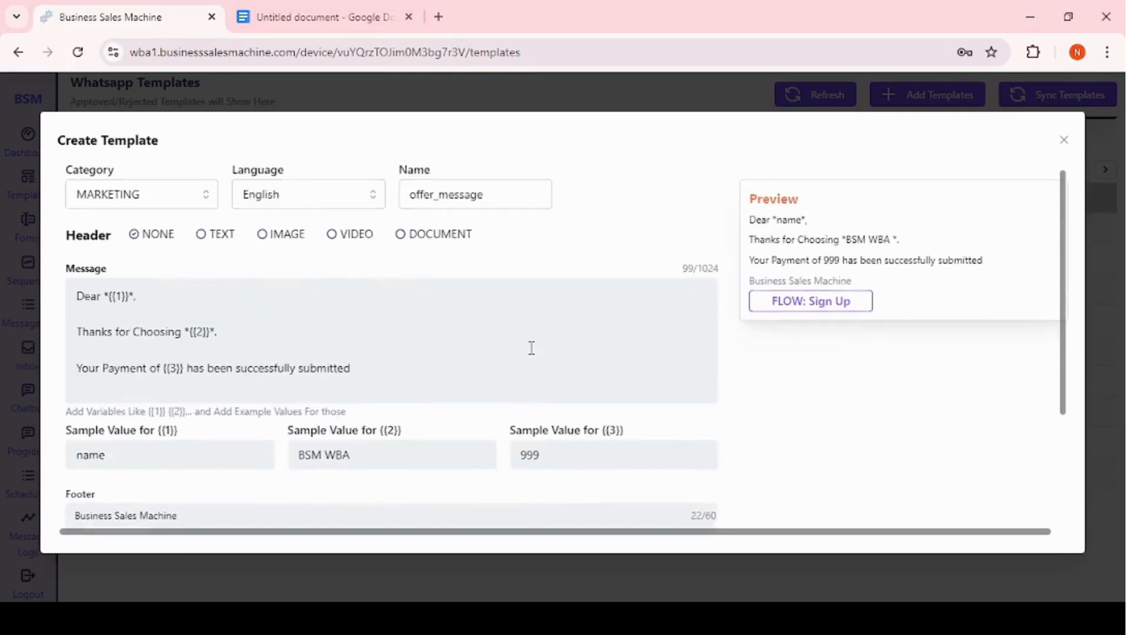
scroll(400, 329, up, 3)
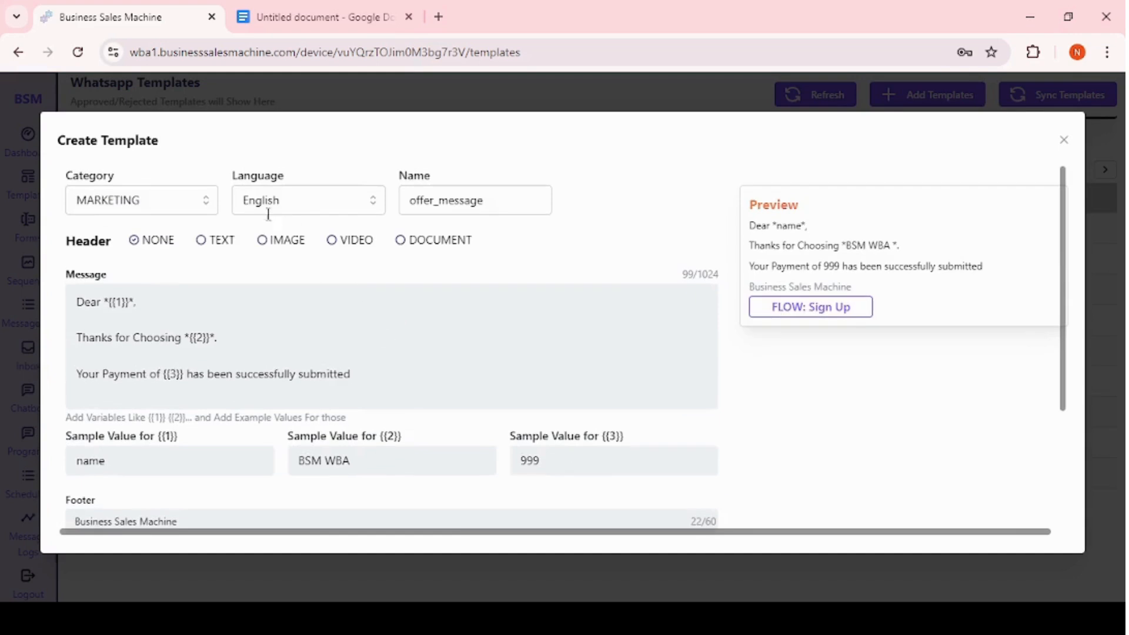
scroll(413, 358, down, 3)
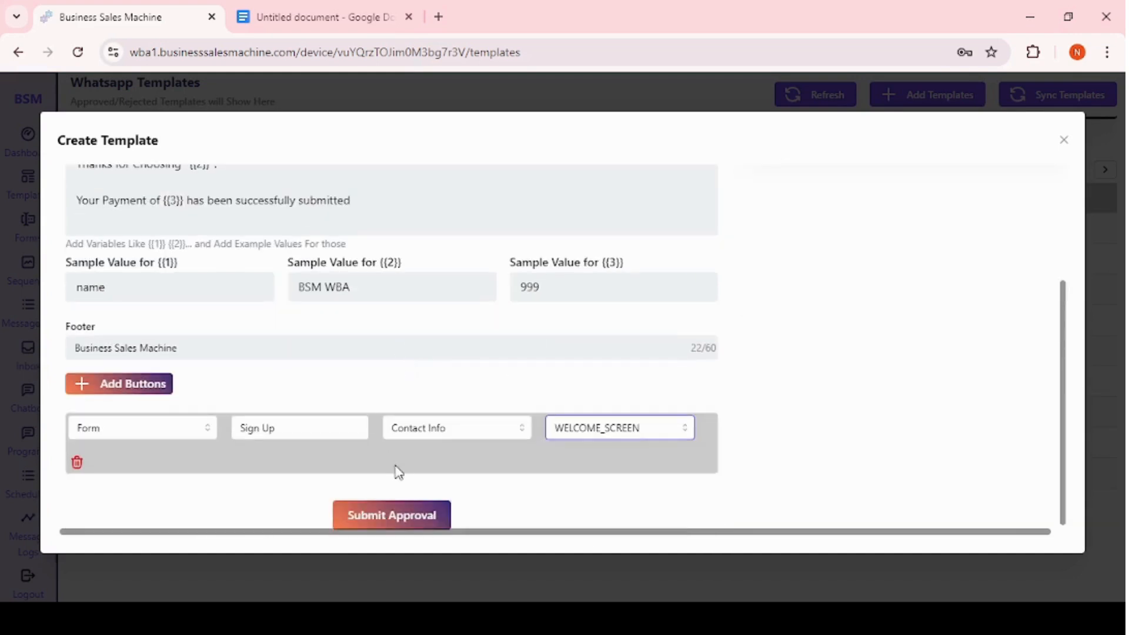
click(385, 517)
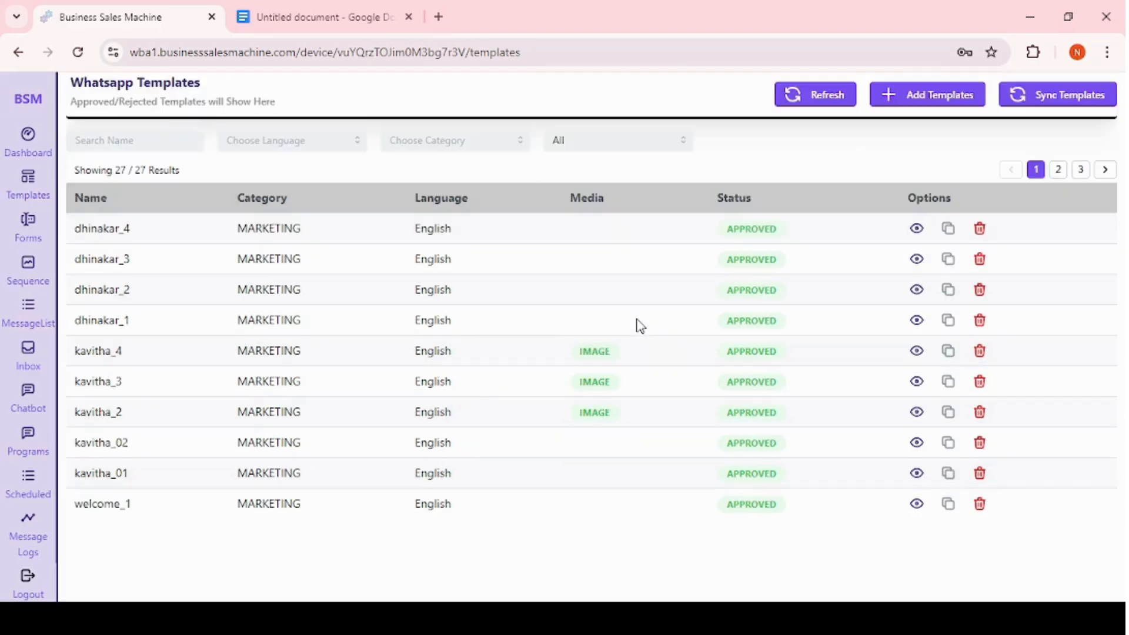
Sync and refresh the WhatsApp templates list.
click(1059, 104)
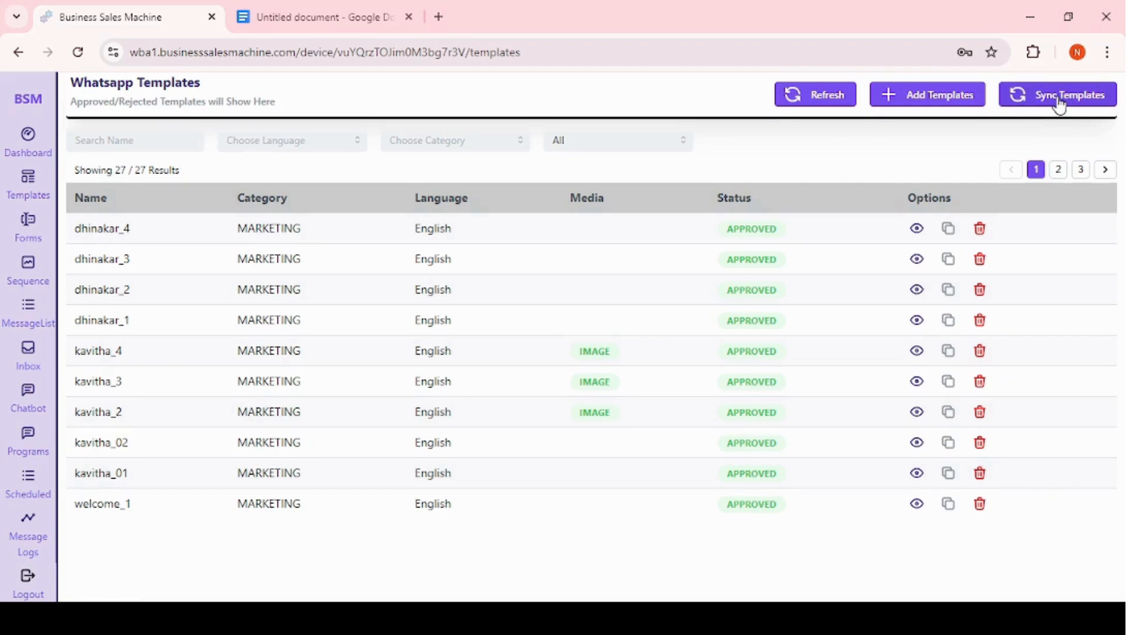
click(825, 97)
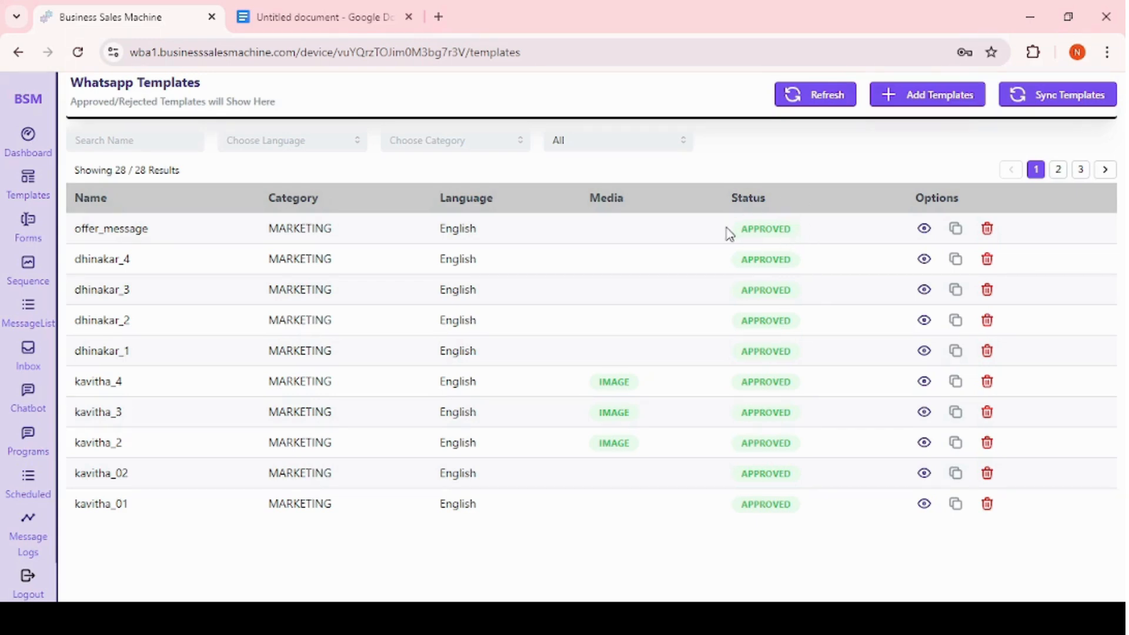
Examine the name search, language, category and status filters of the templates list.
click(155, 135)
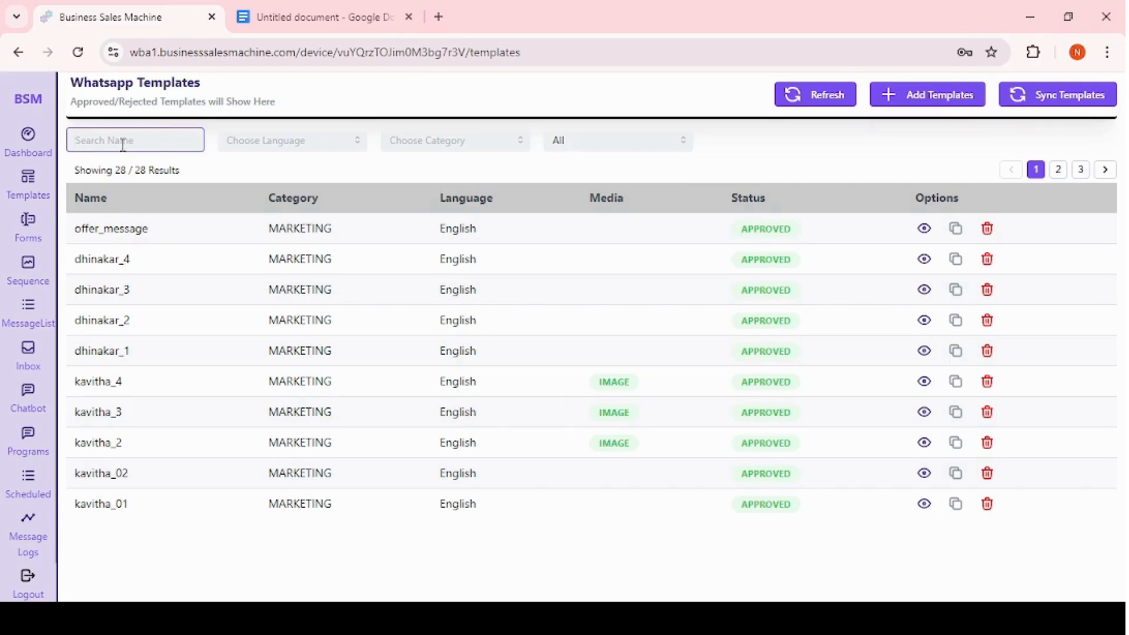
click(247, 148)
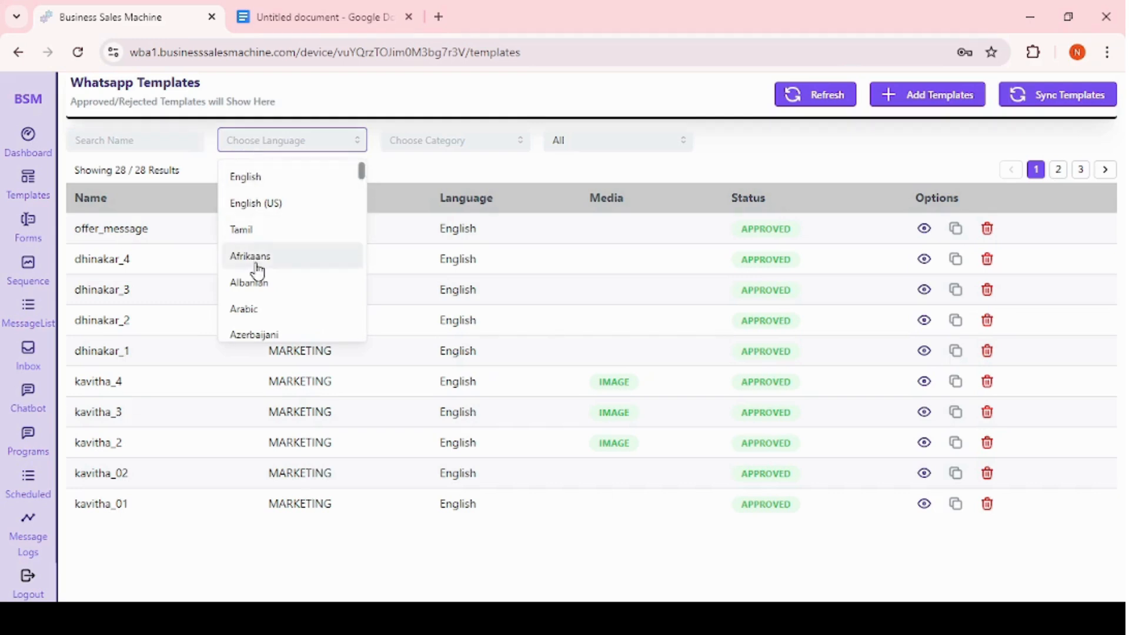
scroll(257, 270, down, 10)
scroll(257, 270, up, 10)
scroll(257, 271, down, 10)
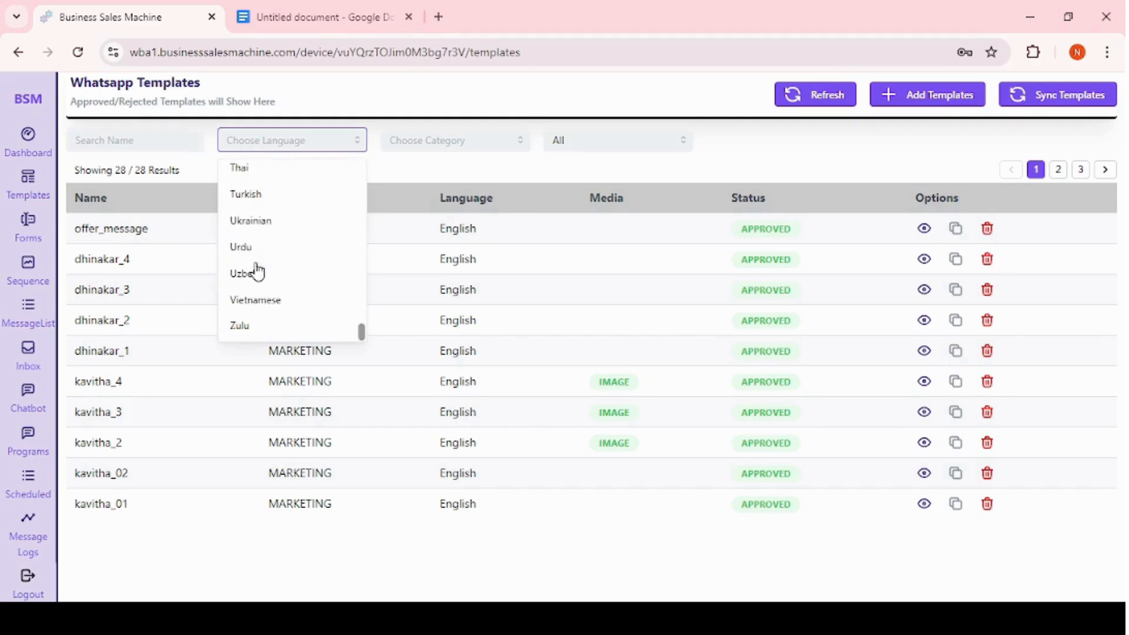
click(461, 147)
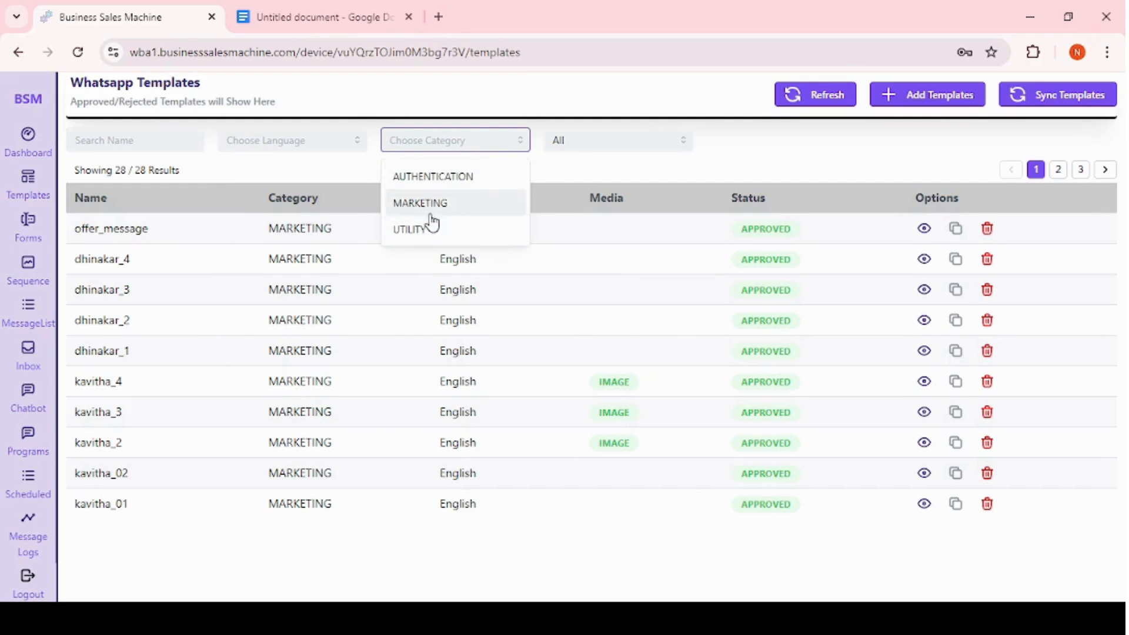
click(600, 147)
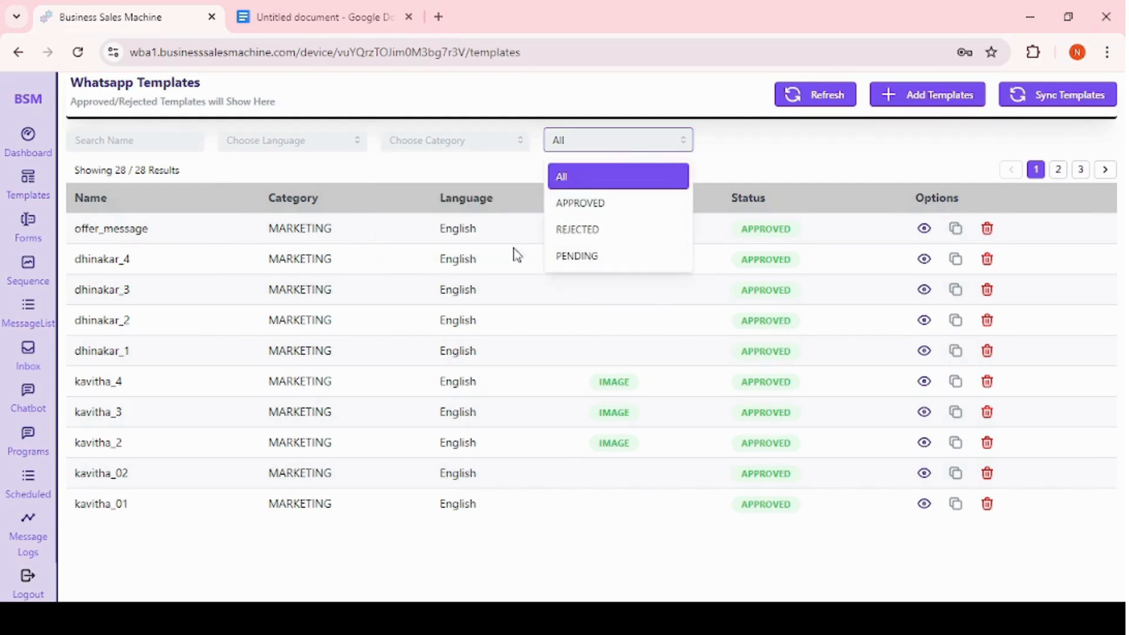
click(750, 146)
Preview the offer_message template and close the preview.
click(924, 229)
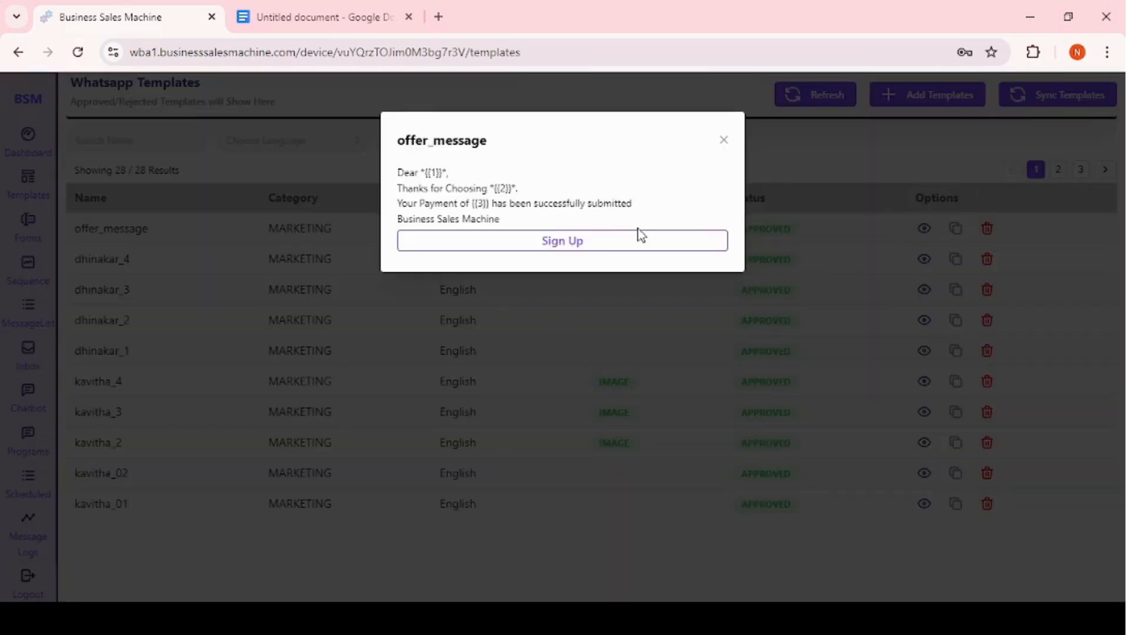
click(723, 358)
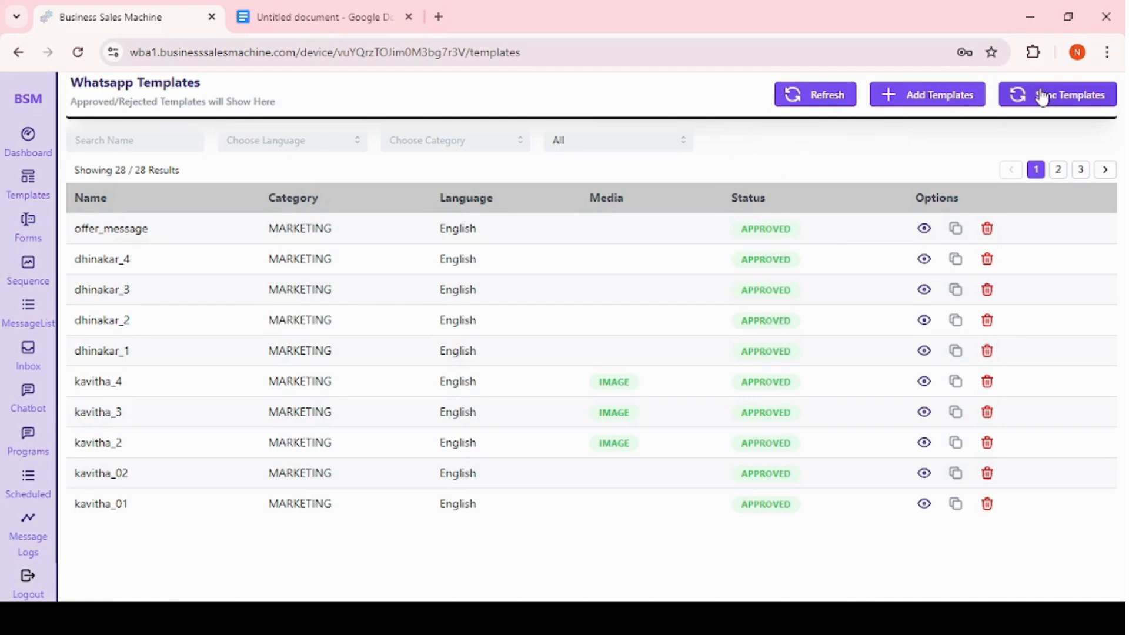
Sync and refresh the templates list once more.
click(1075, 102)
click(829, 102)
Create a new WhatsApp form named Registration.
click(34, 236)
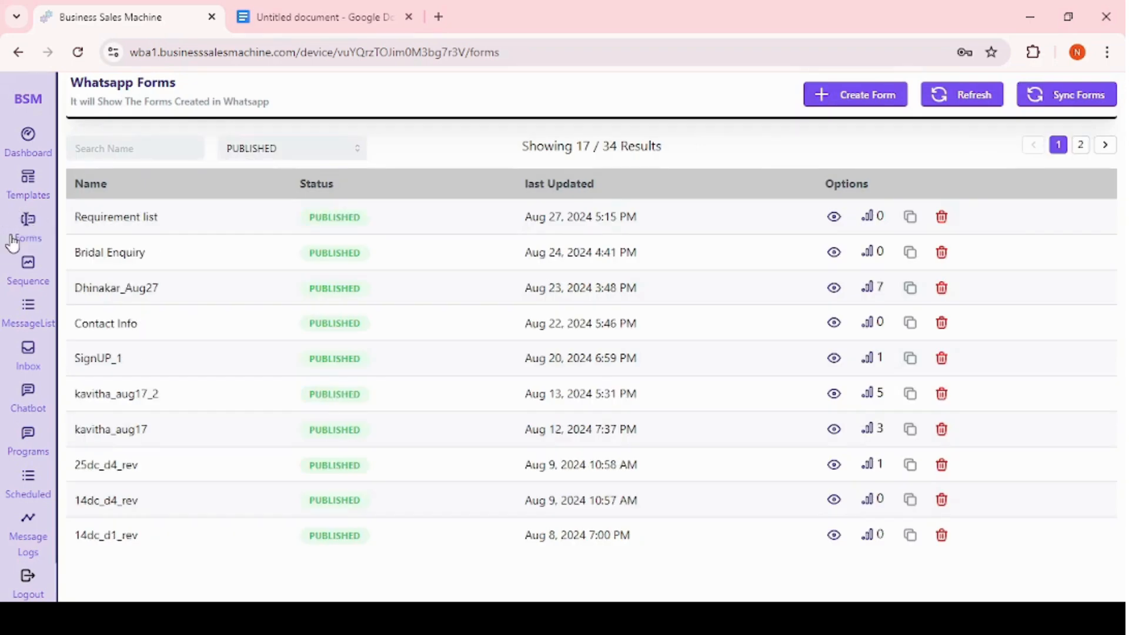
click(881, 101)
click(376, 198)
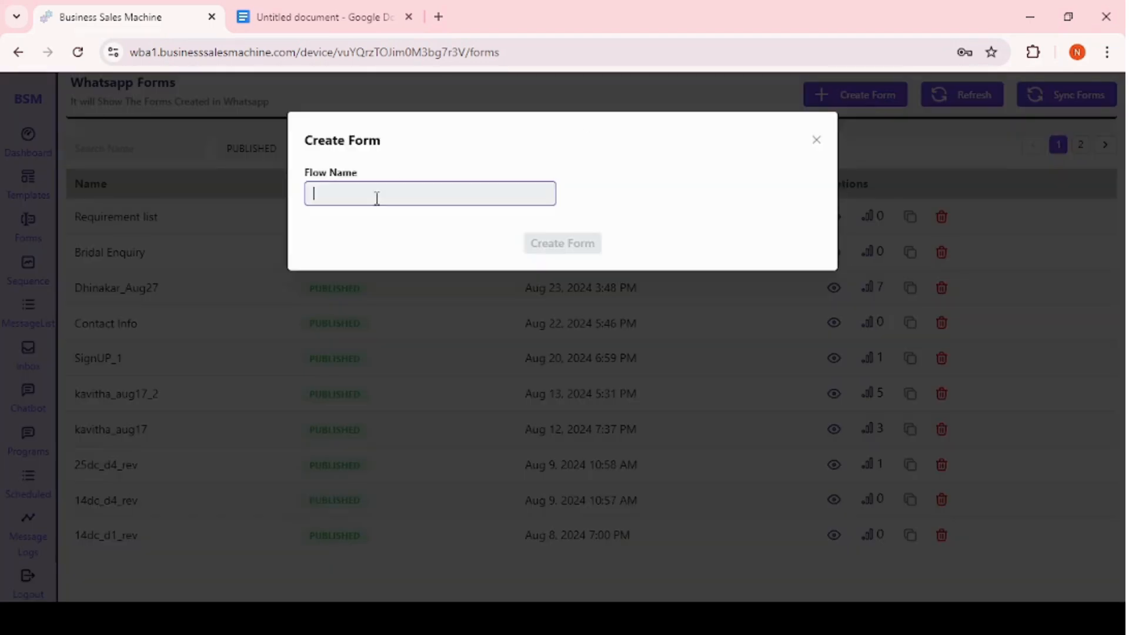
text(Registration)
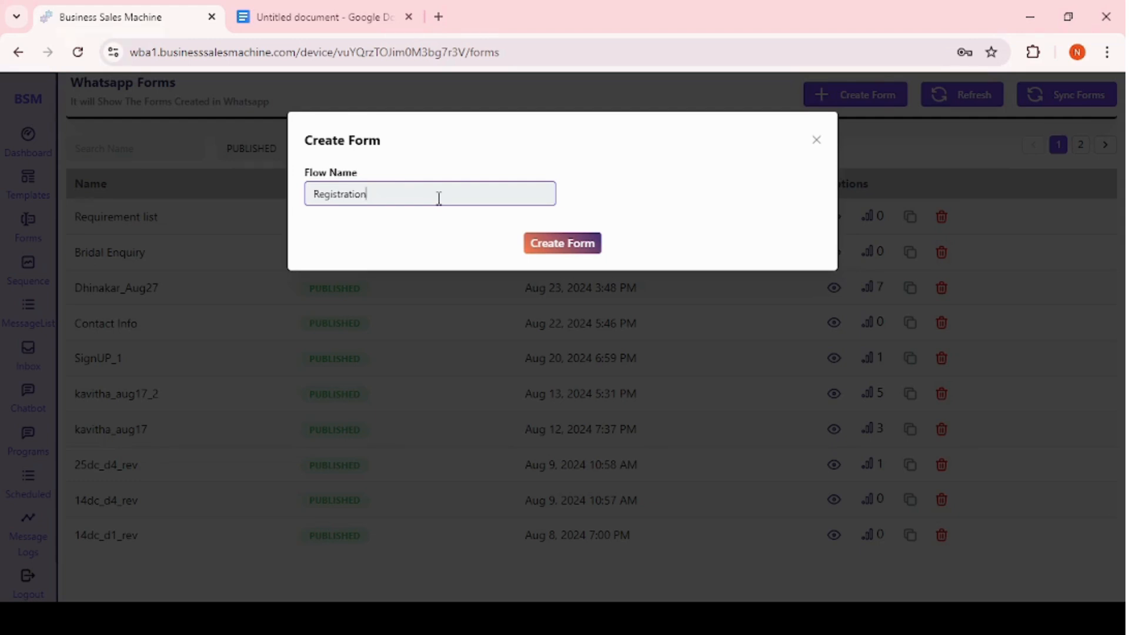
click(573, 255)
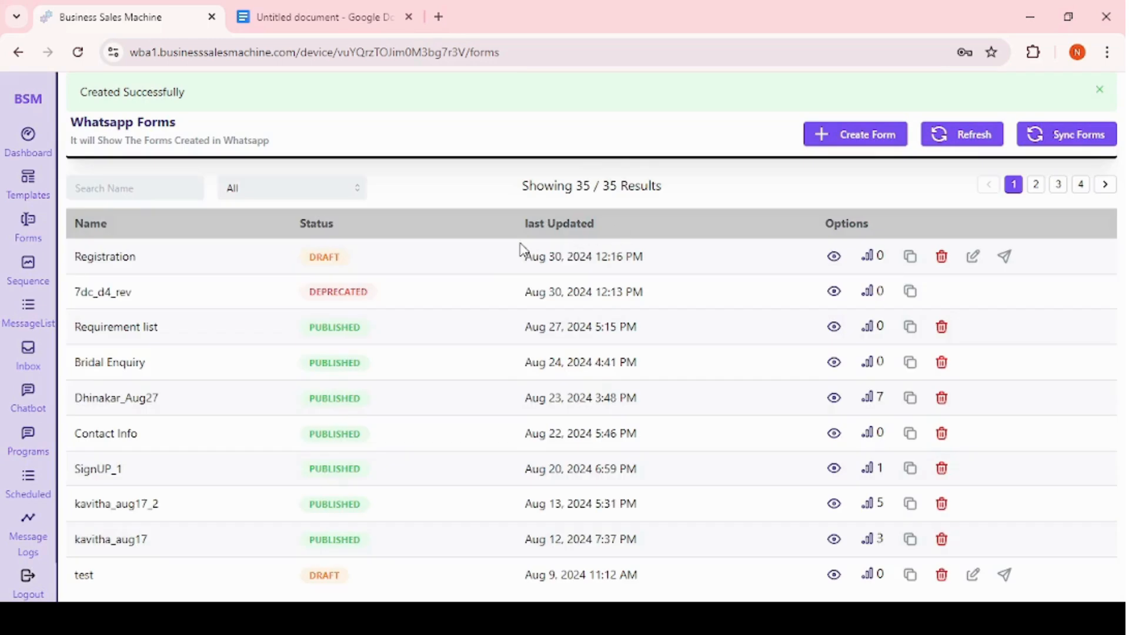
Open the Registration draft form for editing.
double_click(328, 256)
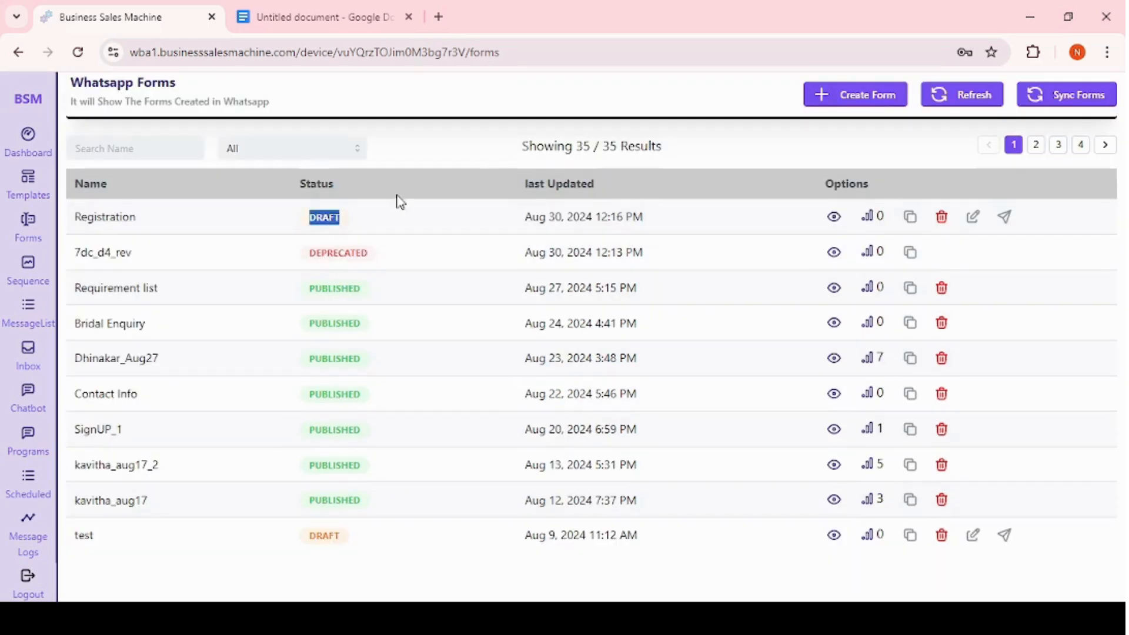
click(970, 219)
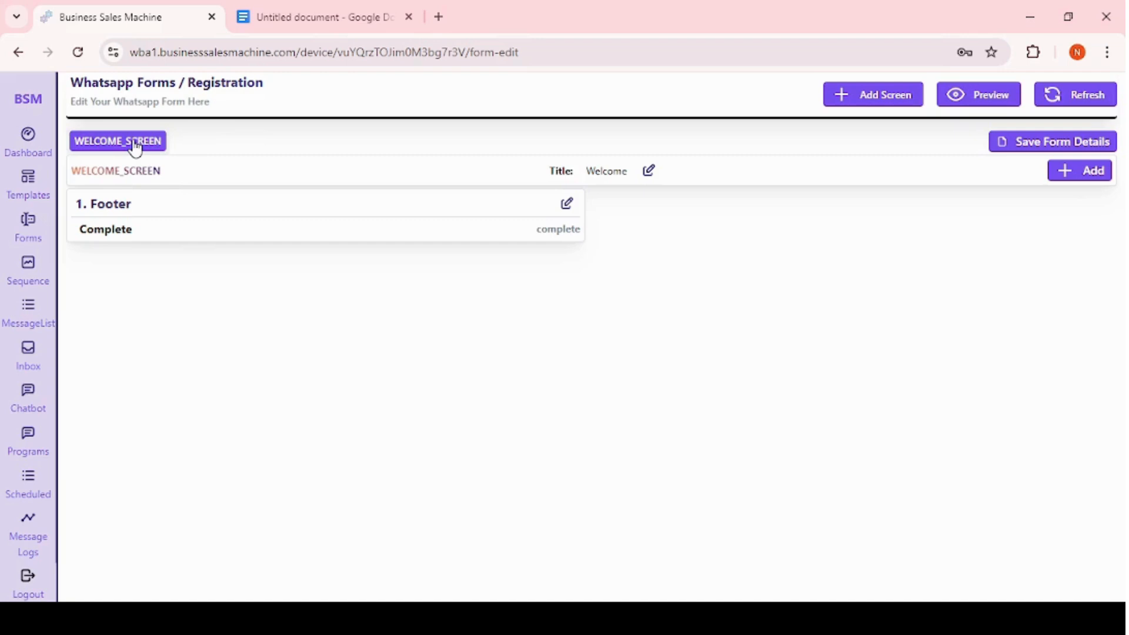
click(652, 173)
click(451, 329)
Add a TextHeading component reading Welcome to Business Sales Machine to the WELCOME_SCREEN.
click(1094, 172)
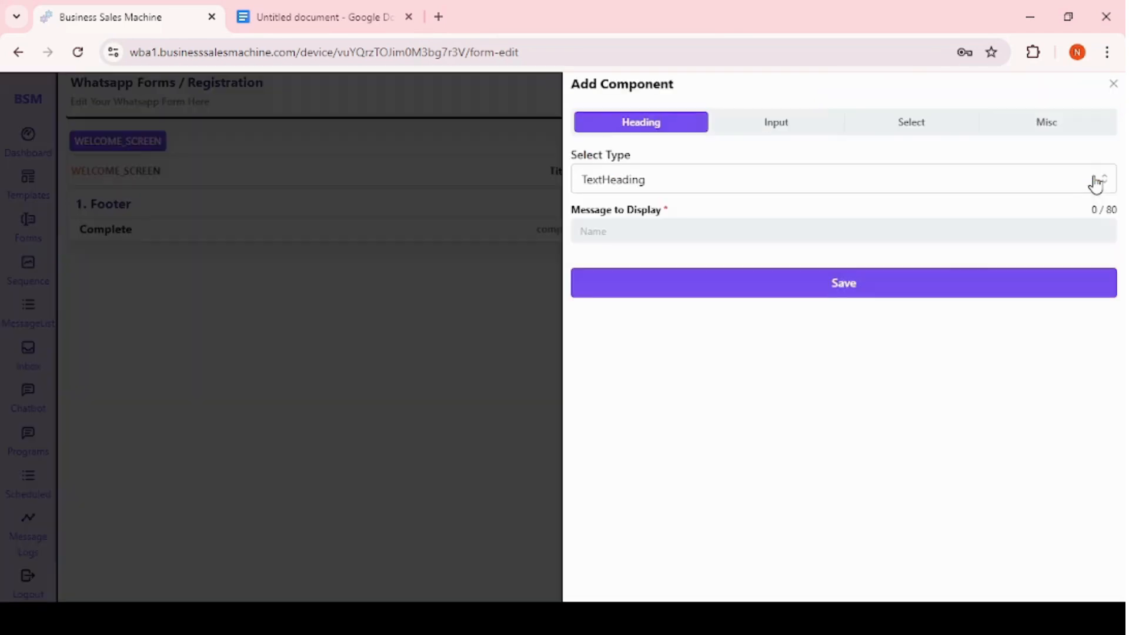
click(682, 183)
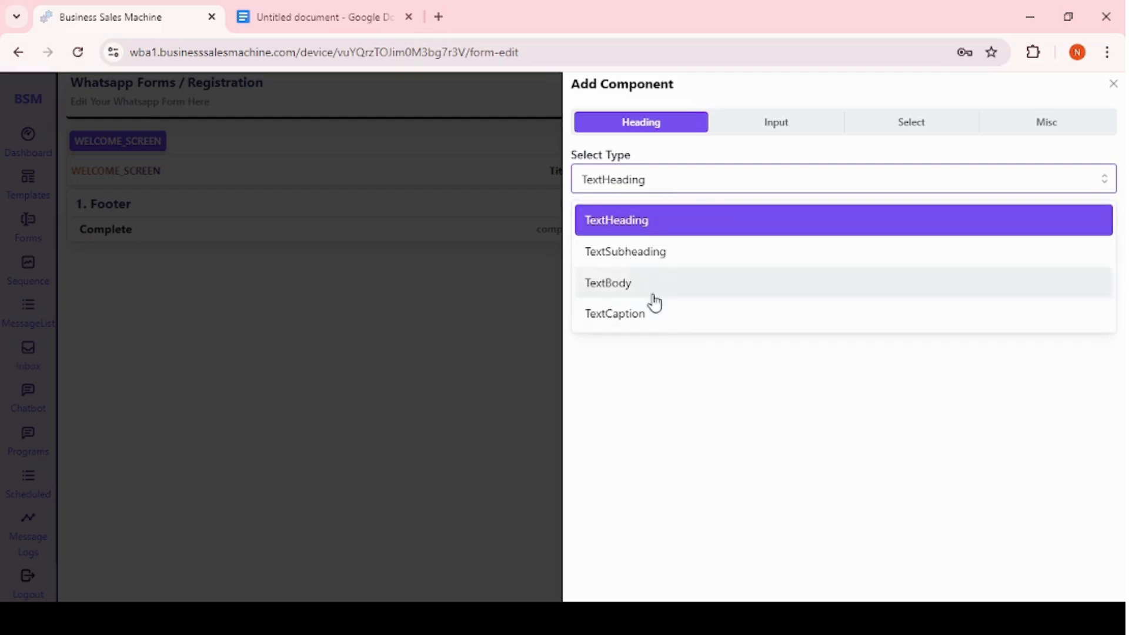
click(655, 222)
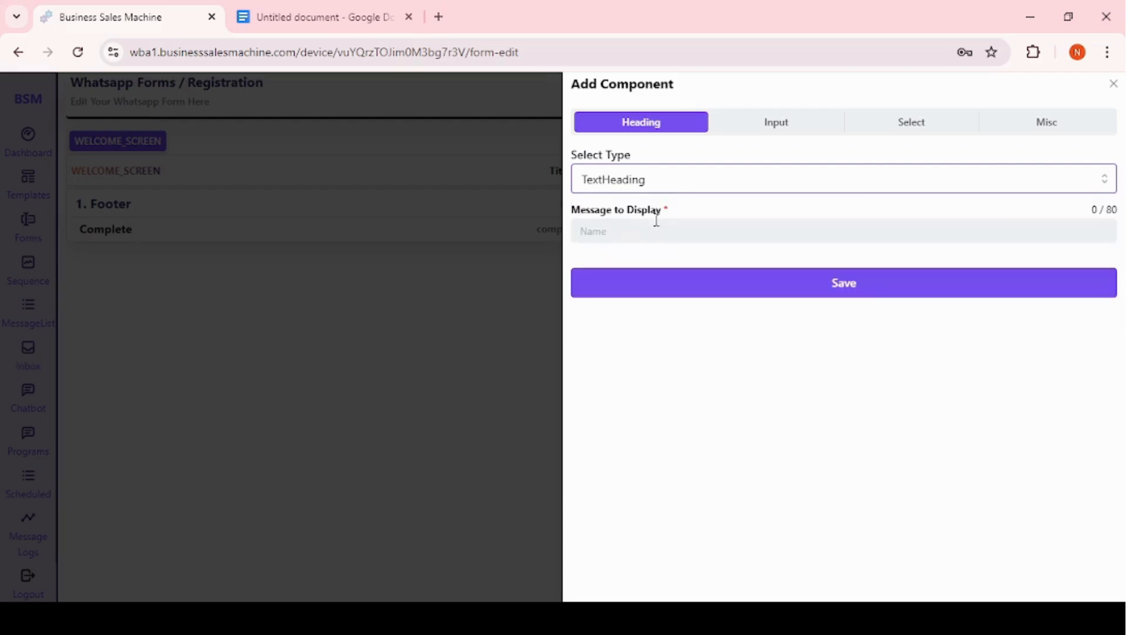
click(627, 236)
text(Welcome to Busi)
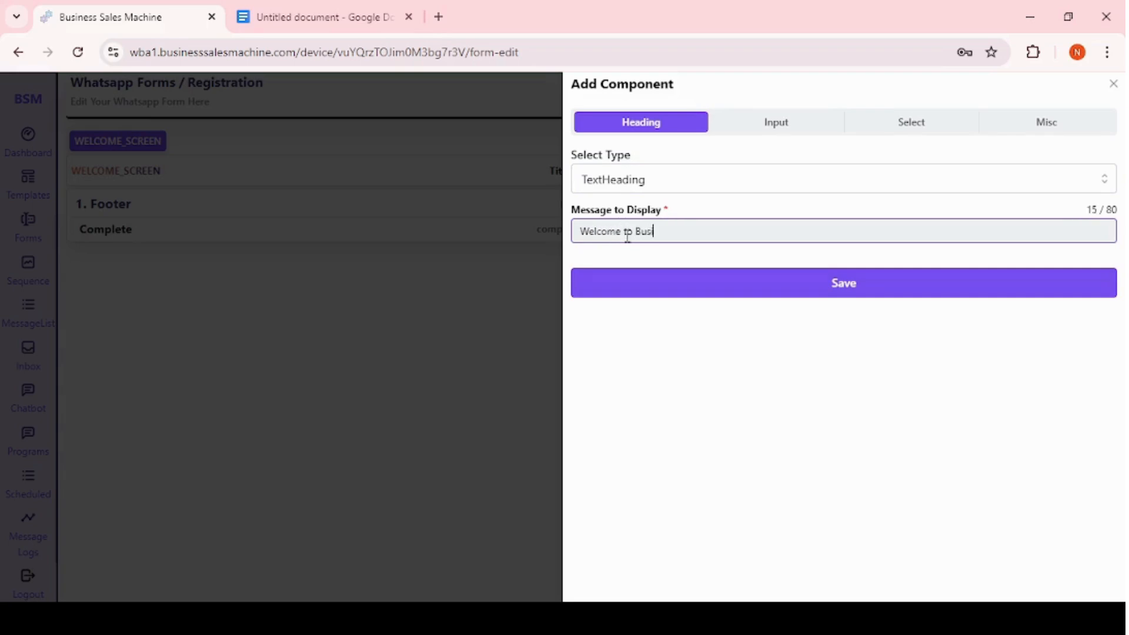
text(ness Sales Machine)
click(686, 180)
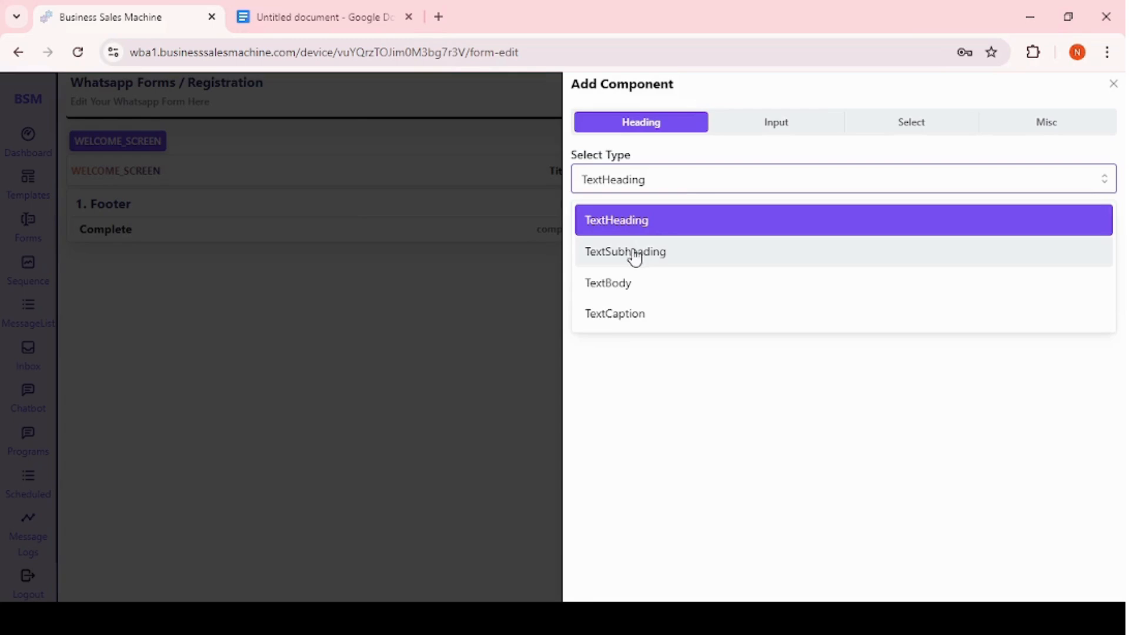
click(636, 253)
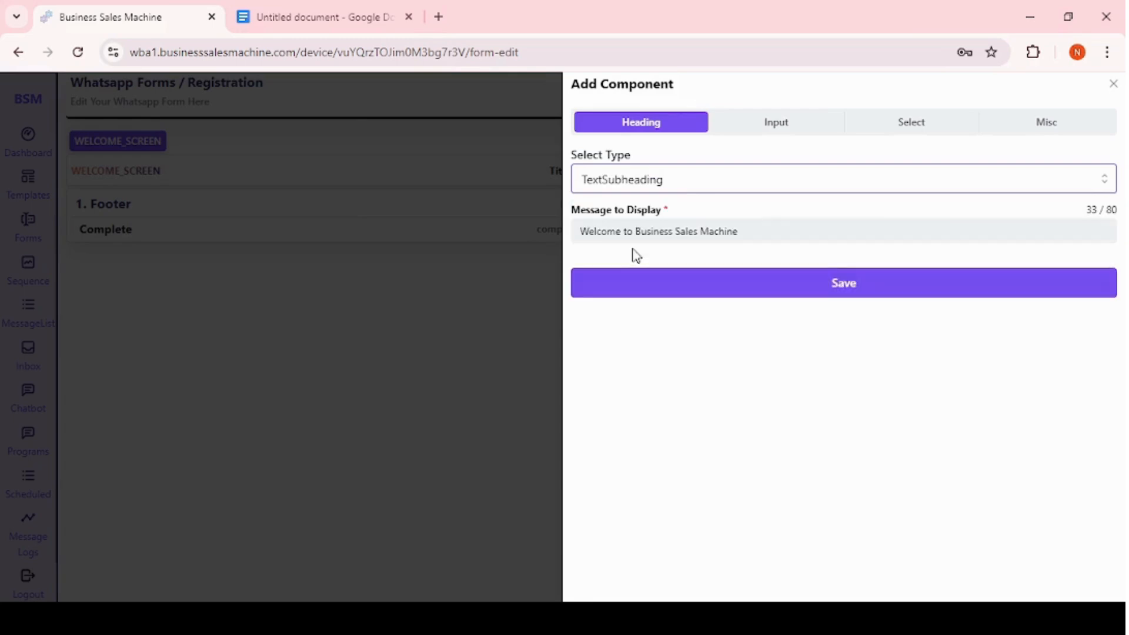
click(678, 182)
click(636, 221)
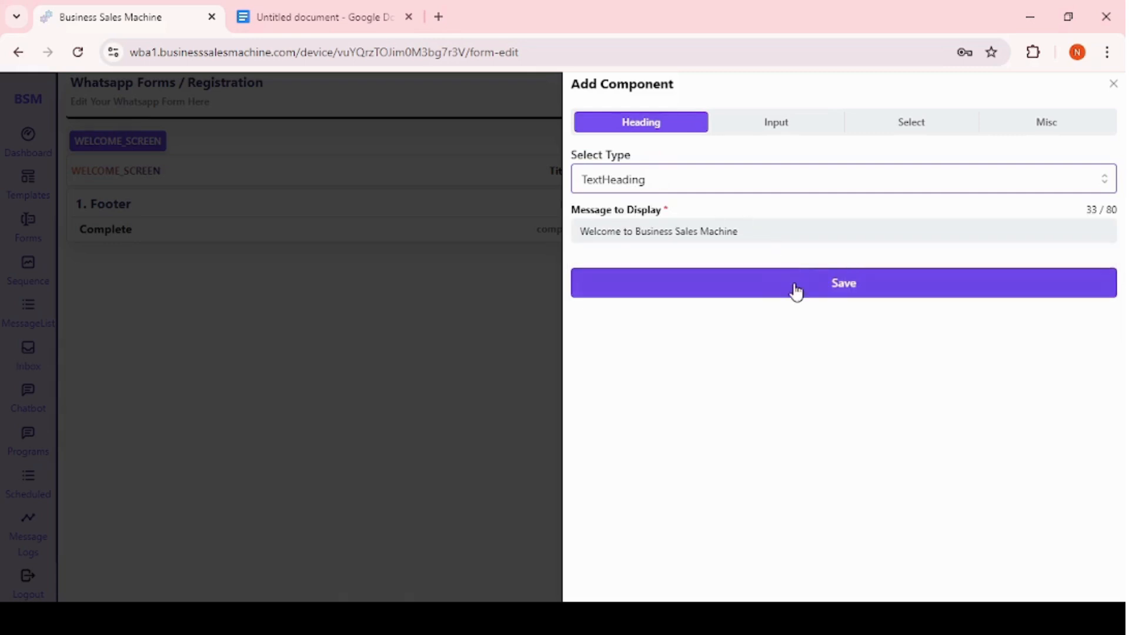
click(794, 289)
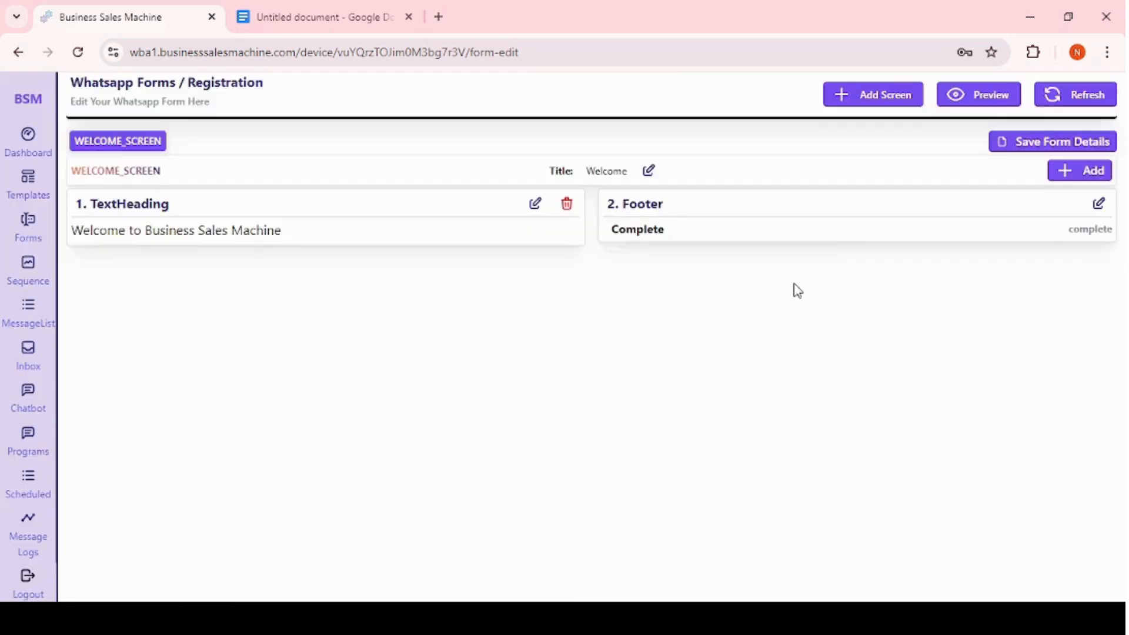
Add a TextSubheading component reading WhatsApp Automation Tool.
click(1064, 166)
click(684, 182)
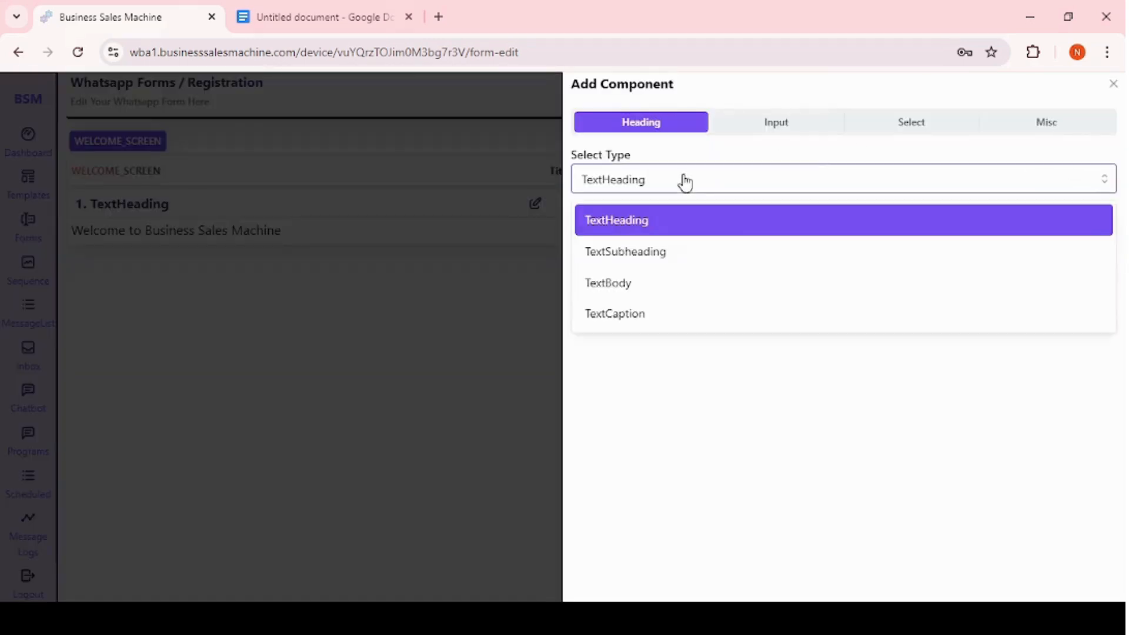
click(619, 251)
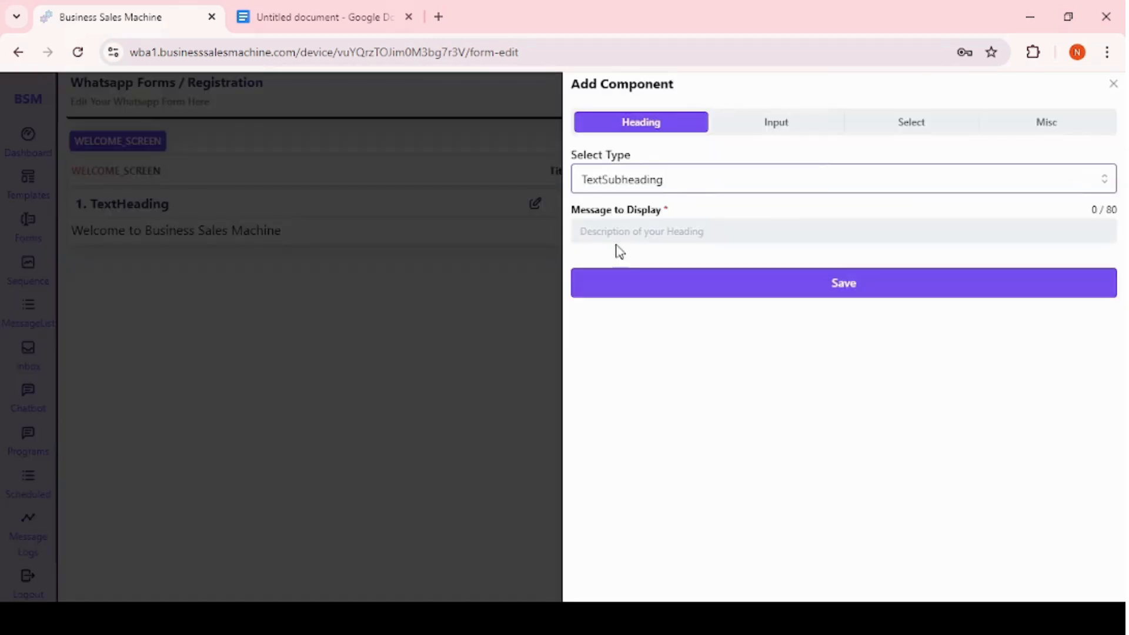
click(653, 230)
text(Wha)
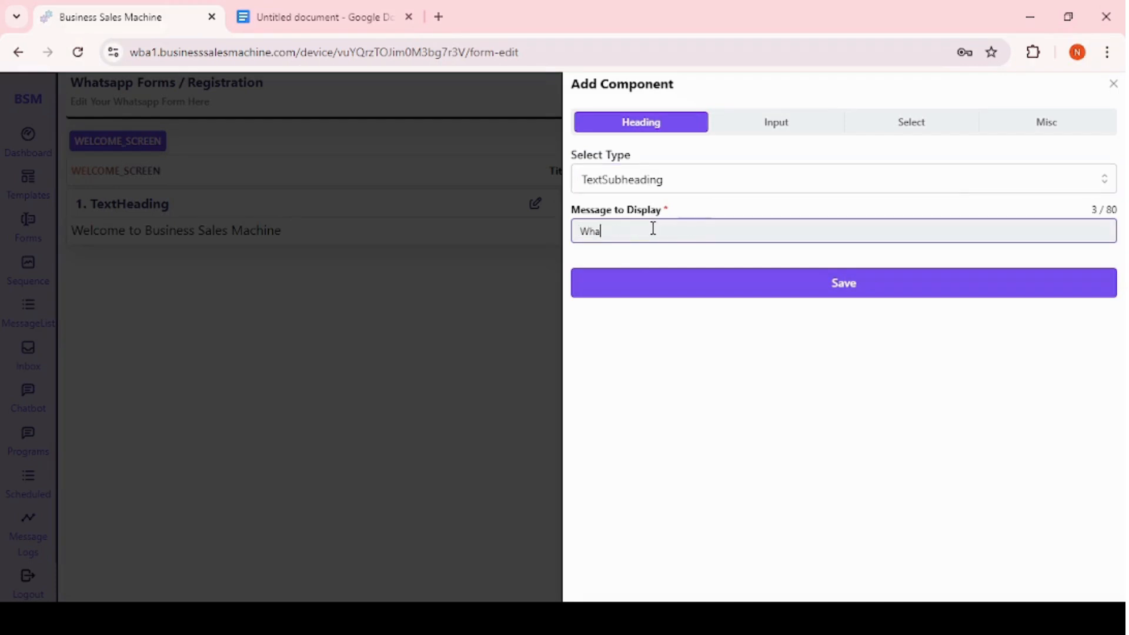
text(tsApp A)
click(726, 279)
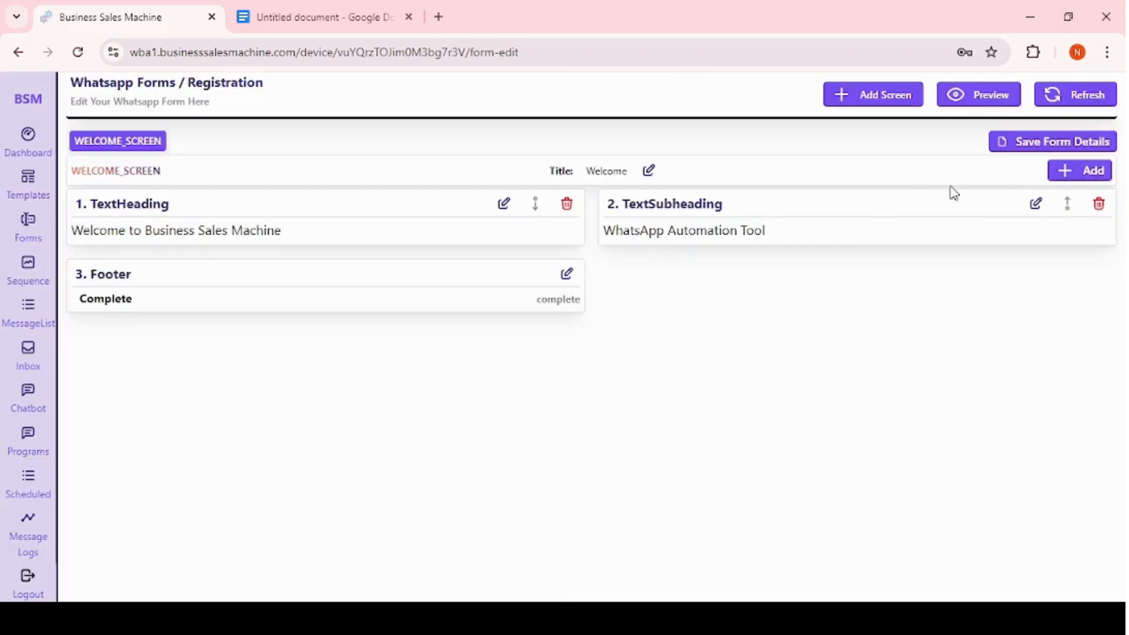
Start adding a TextInput component and enter the label What's your Name ?
click(1085, 173)
click(646, 187)
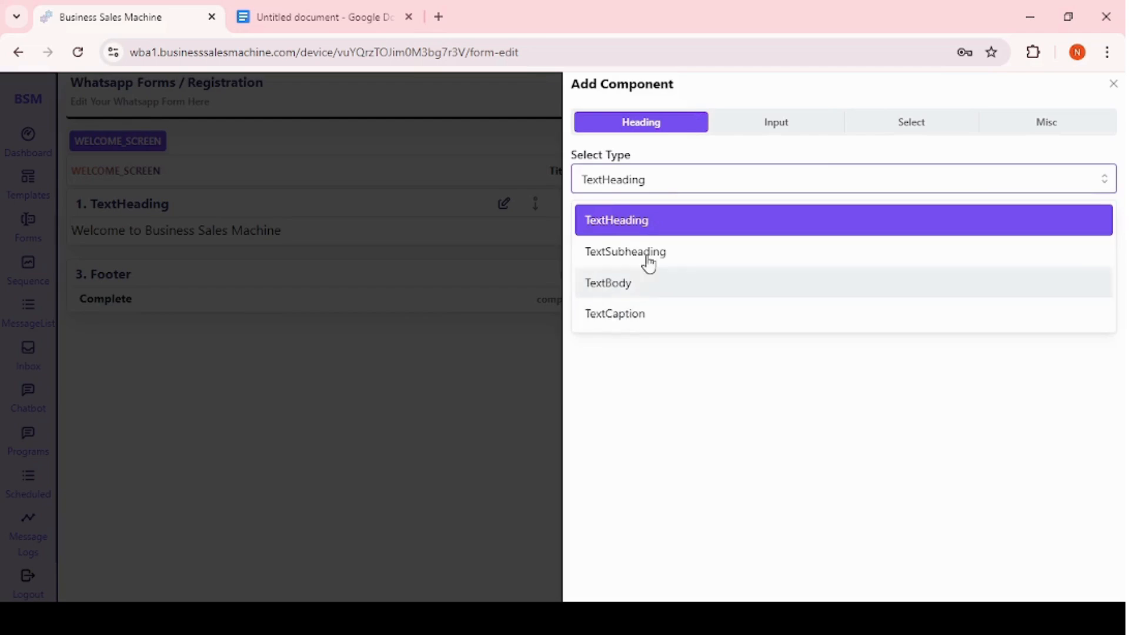
click(769, 120)
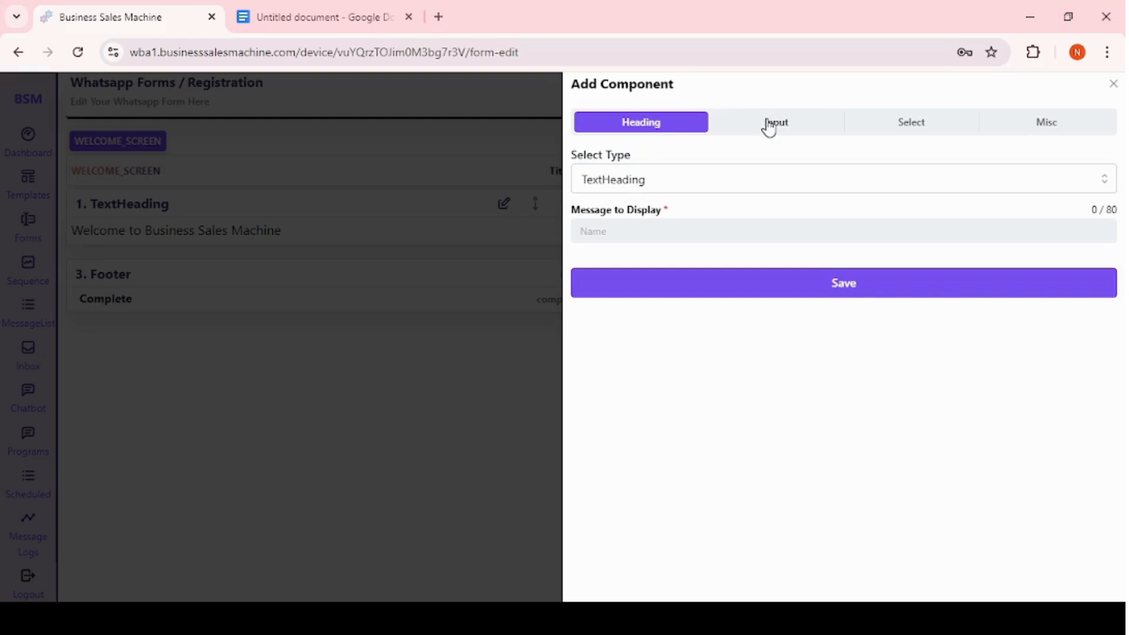
click(770, 123)
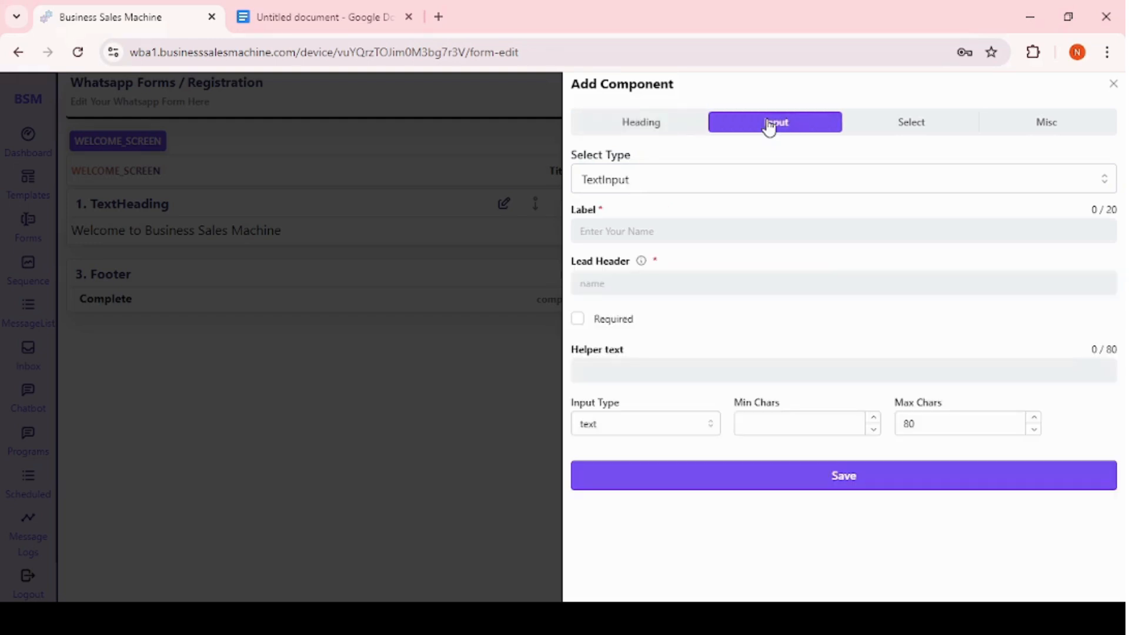
click(609, 235)
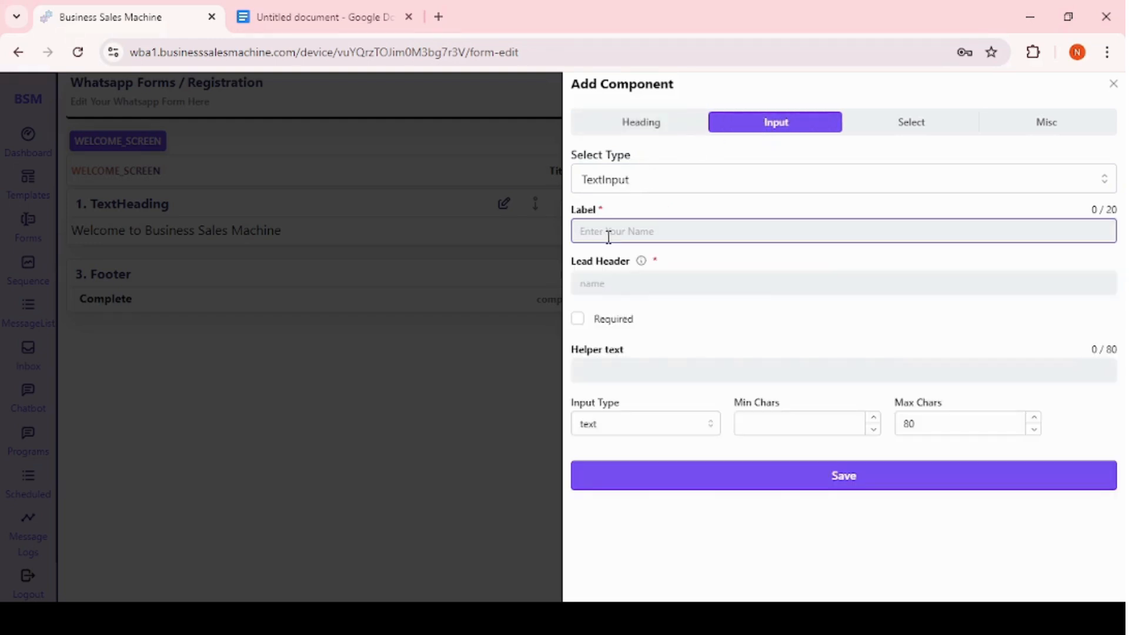
text(WHat)
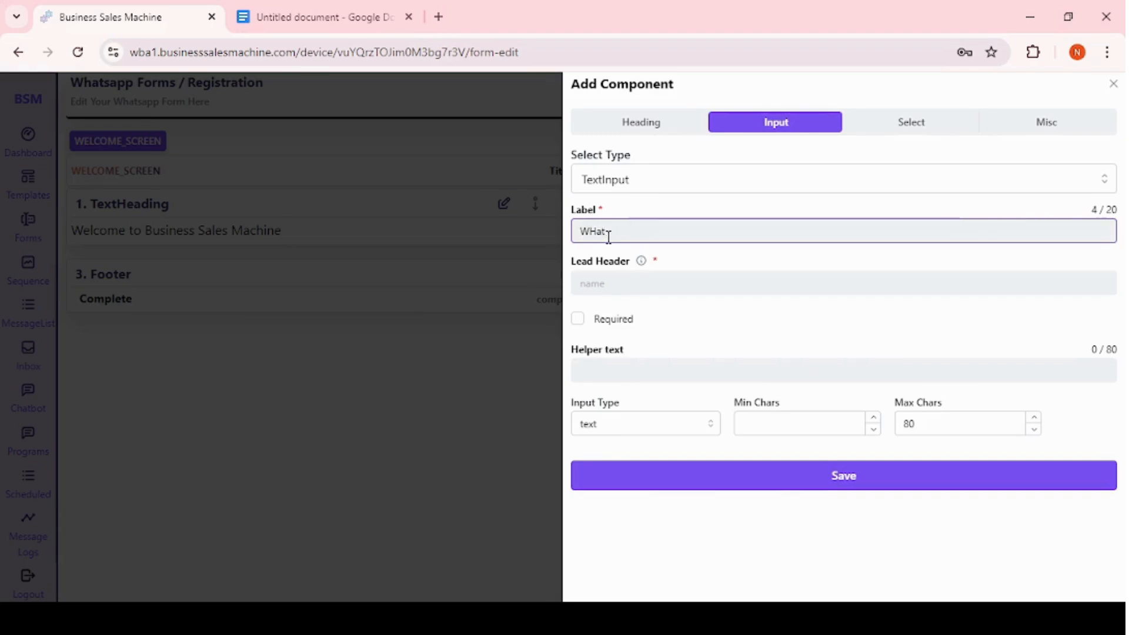
key(BackSpace)
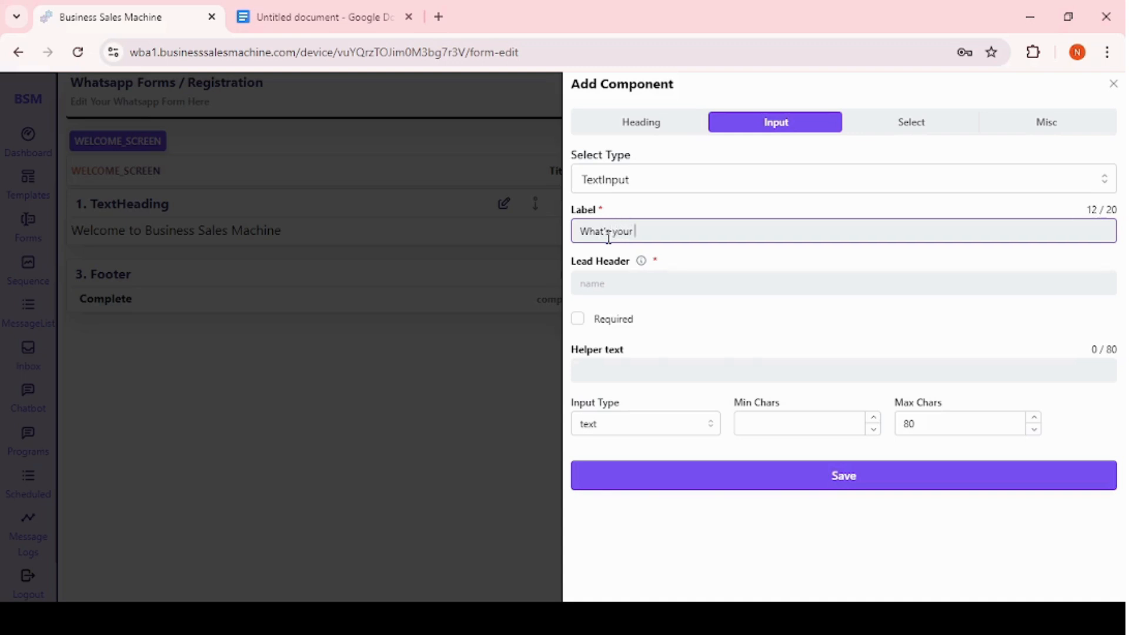
text(hat's your Name ?)
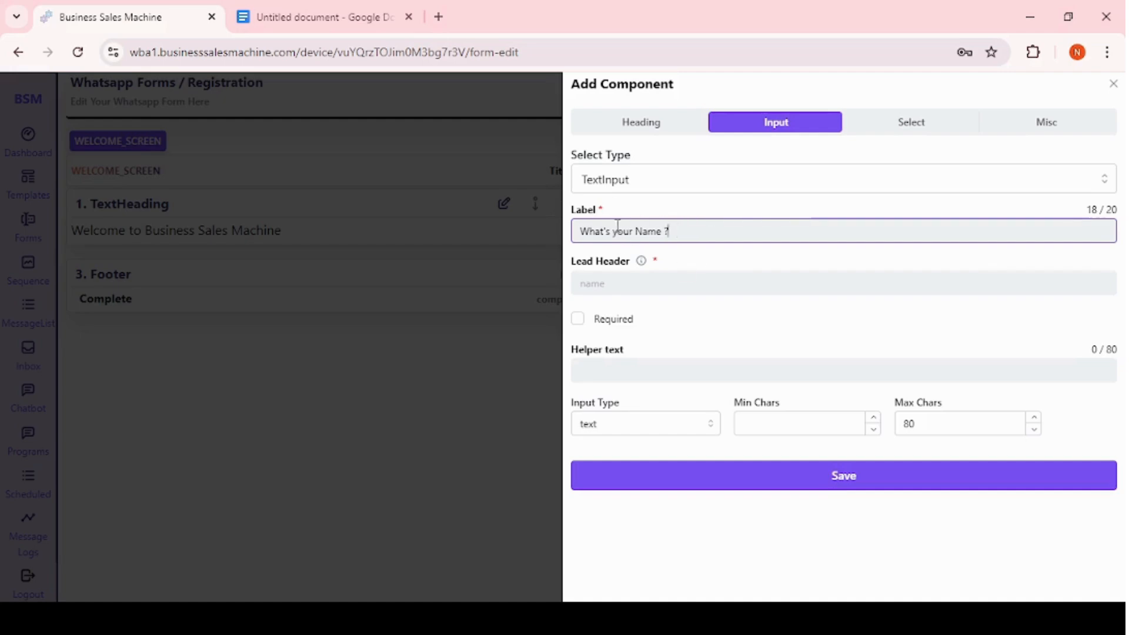
Set the lead header to Name, mark the input required, and save the component.
mouse_move(645, 263)
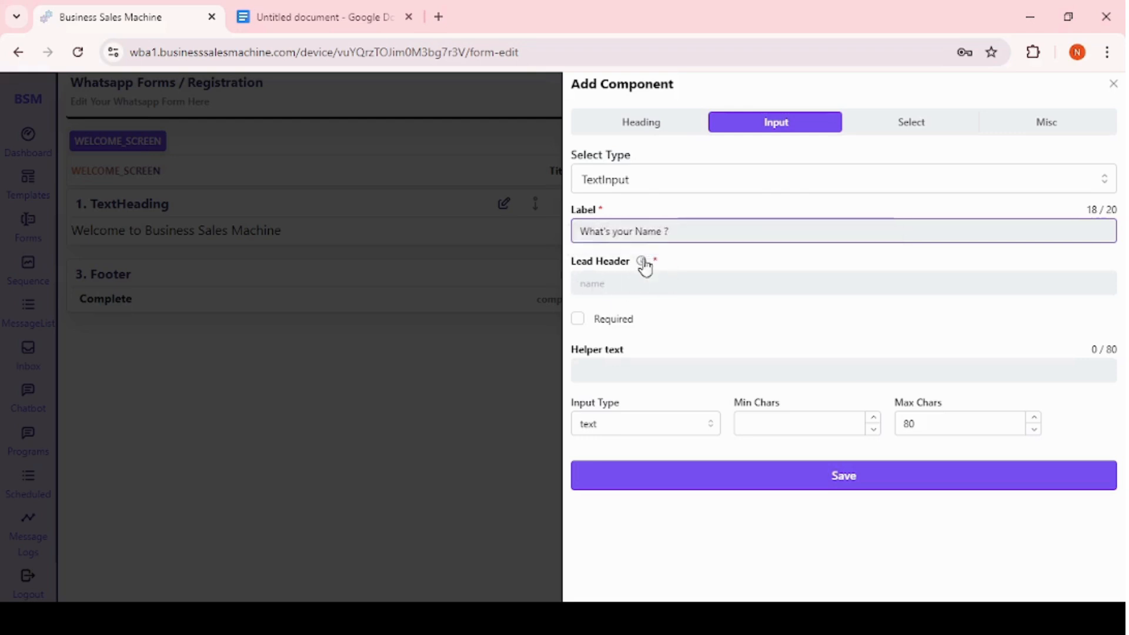
drag(580, 231, 663, 238)
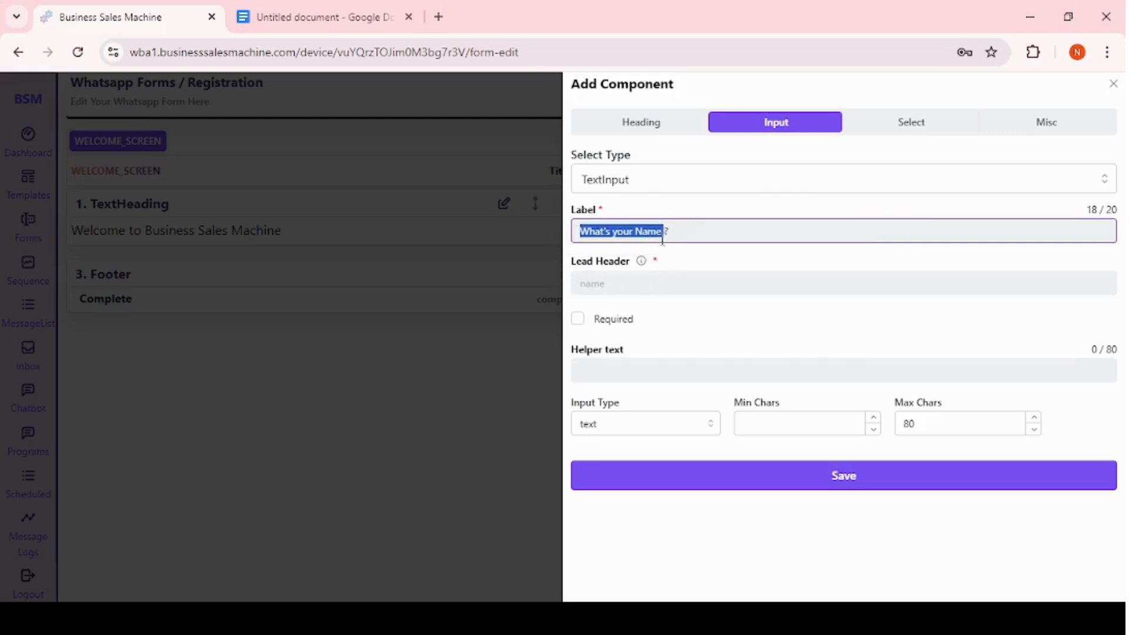
click(593, 287)
text(Name)
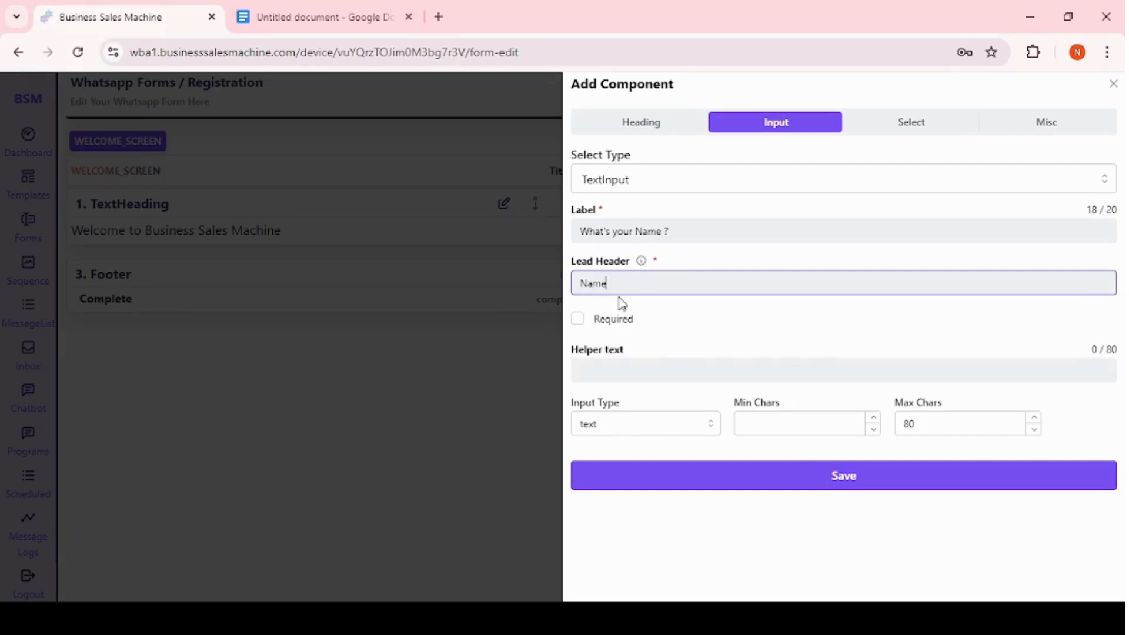
click(578, 319)
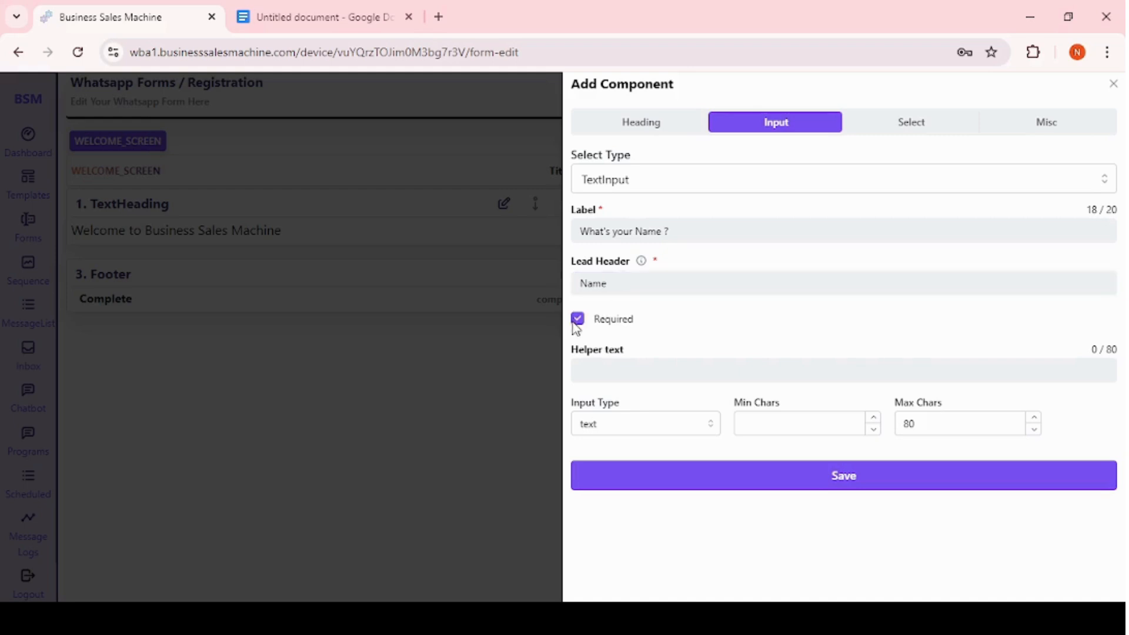
click(629, 433)
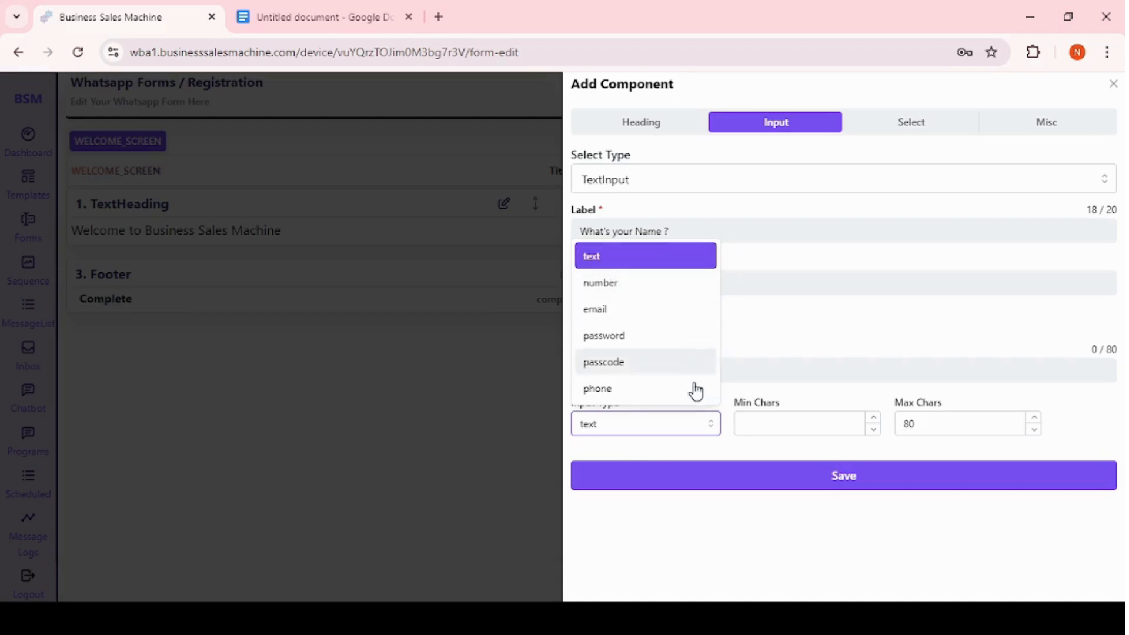
click(799, 335)
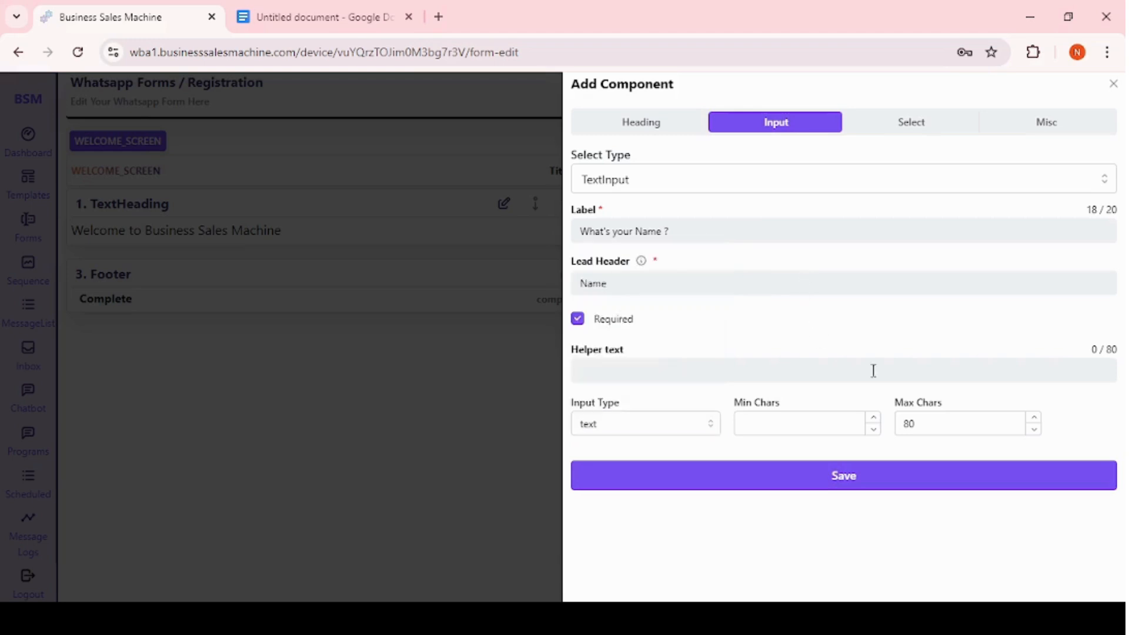
click(847, 479)
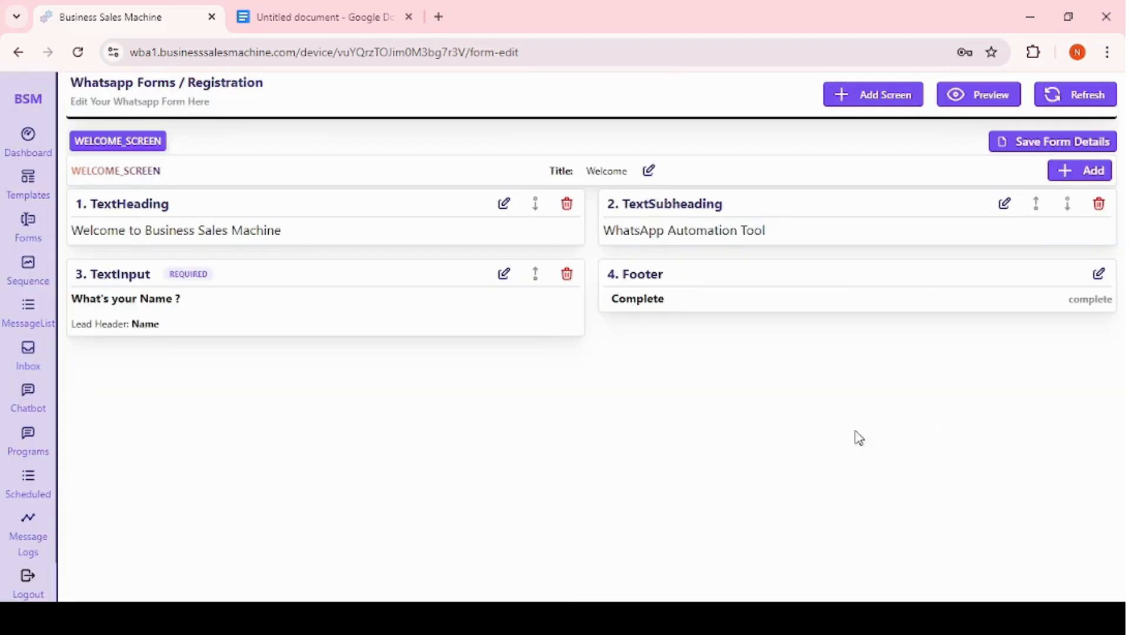
Add a required TextInput component labelled Email with lead header Email and input type email.
click(1092, 171)
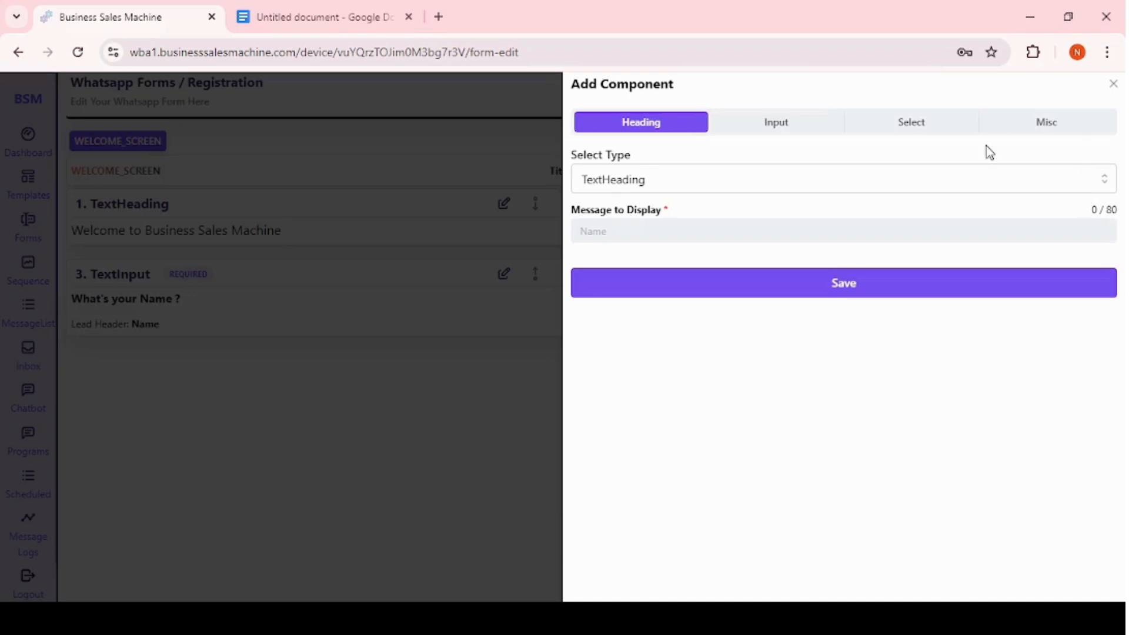
click(775, 130)
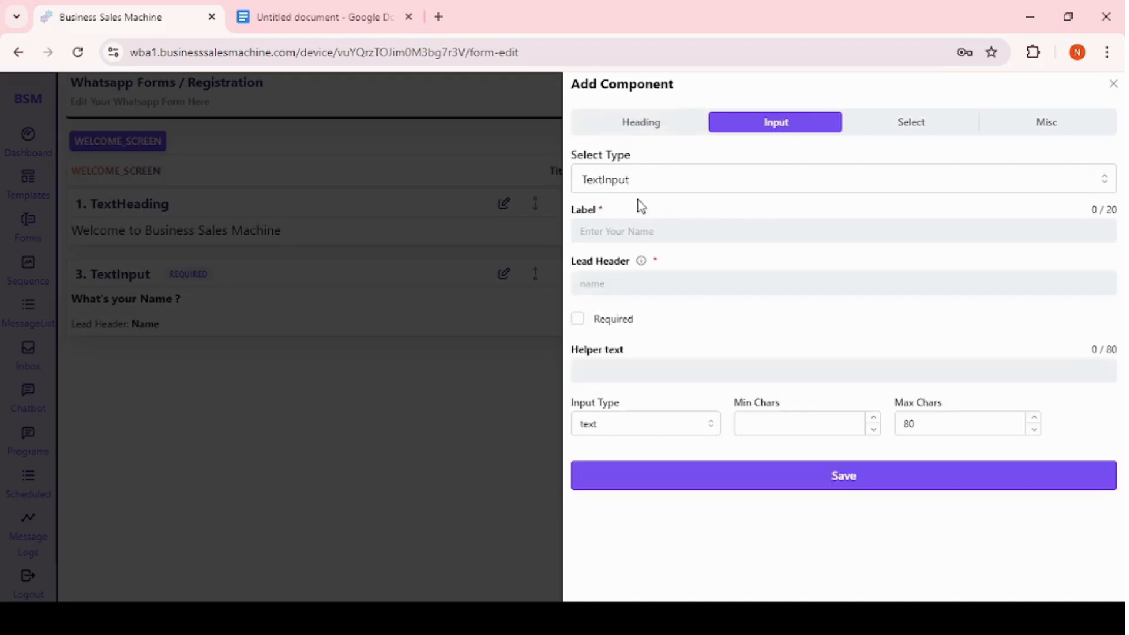
click(602, 230)
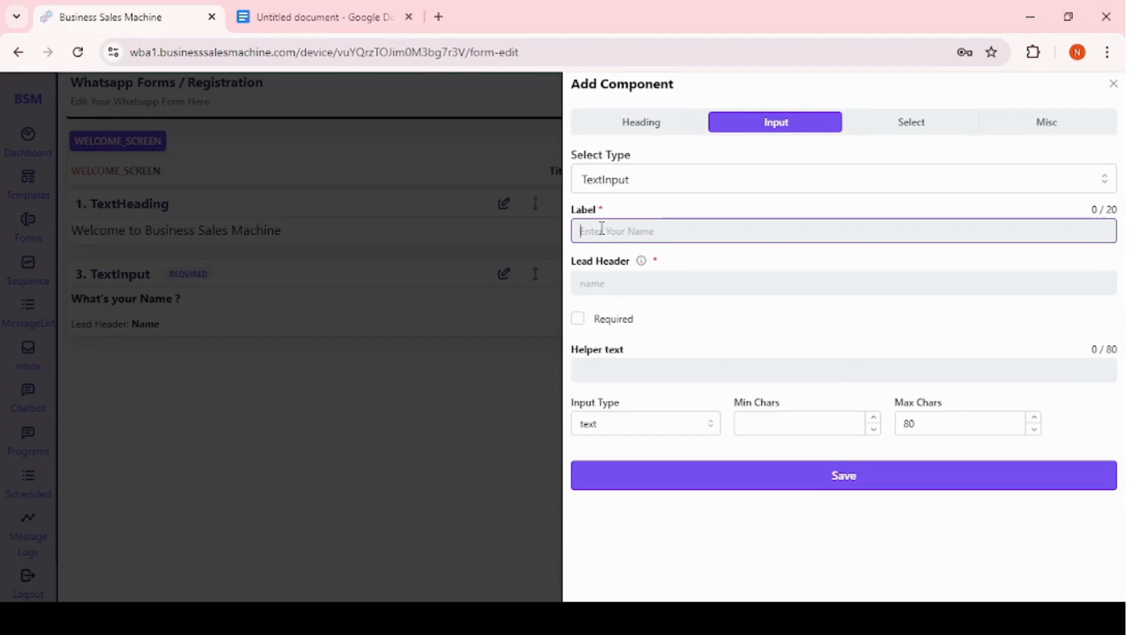
text(Email)
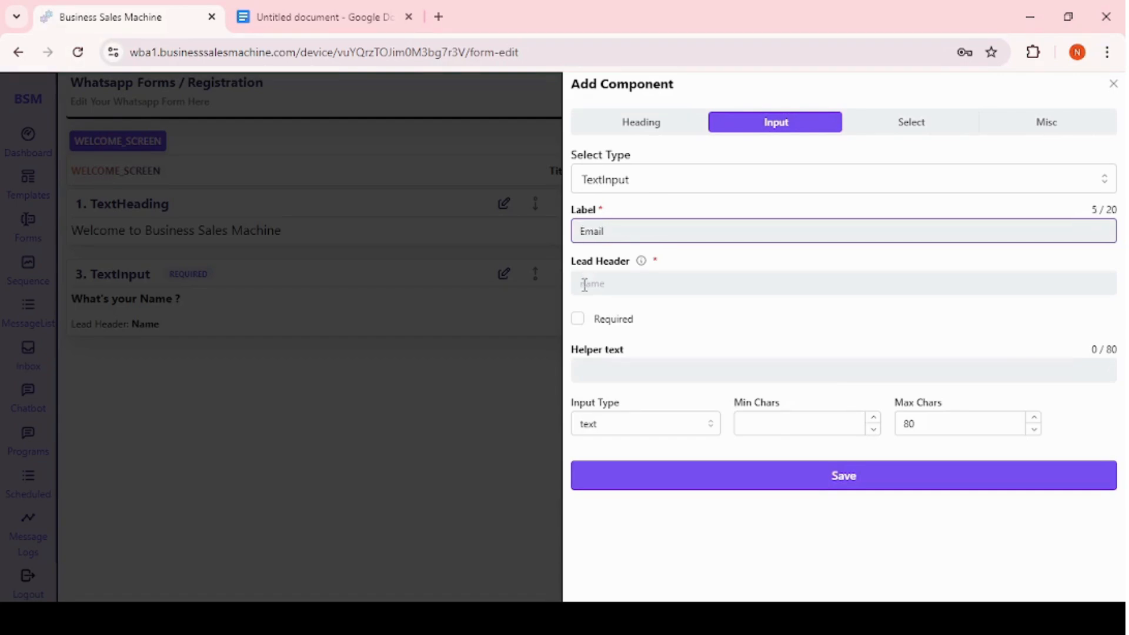
click(584, 285)
text(Email)
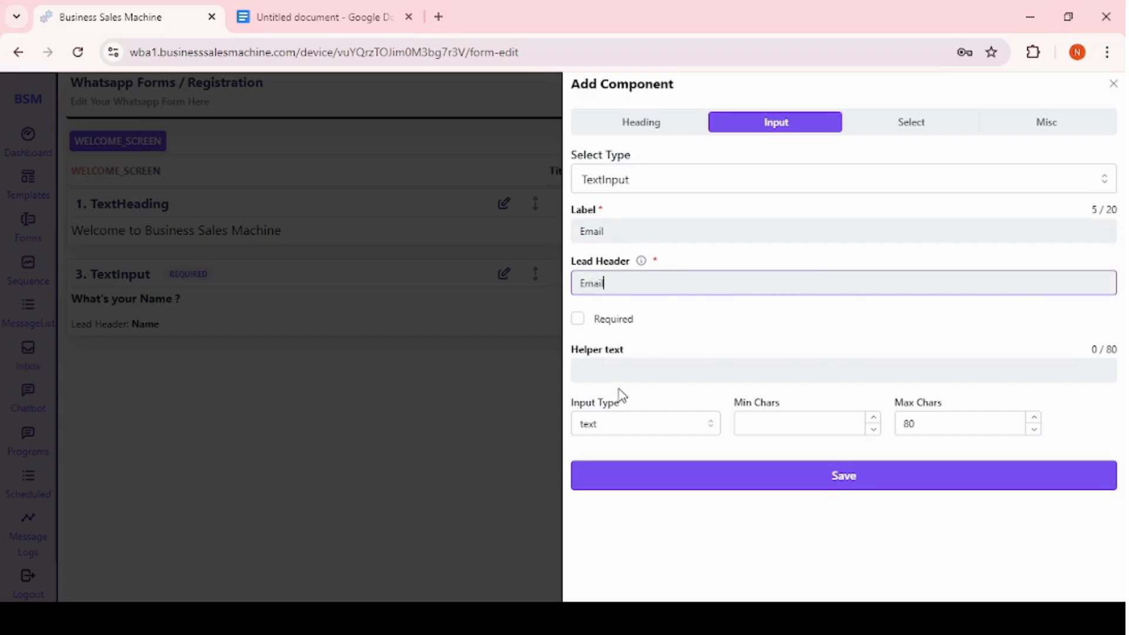
click(578, 320)
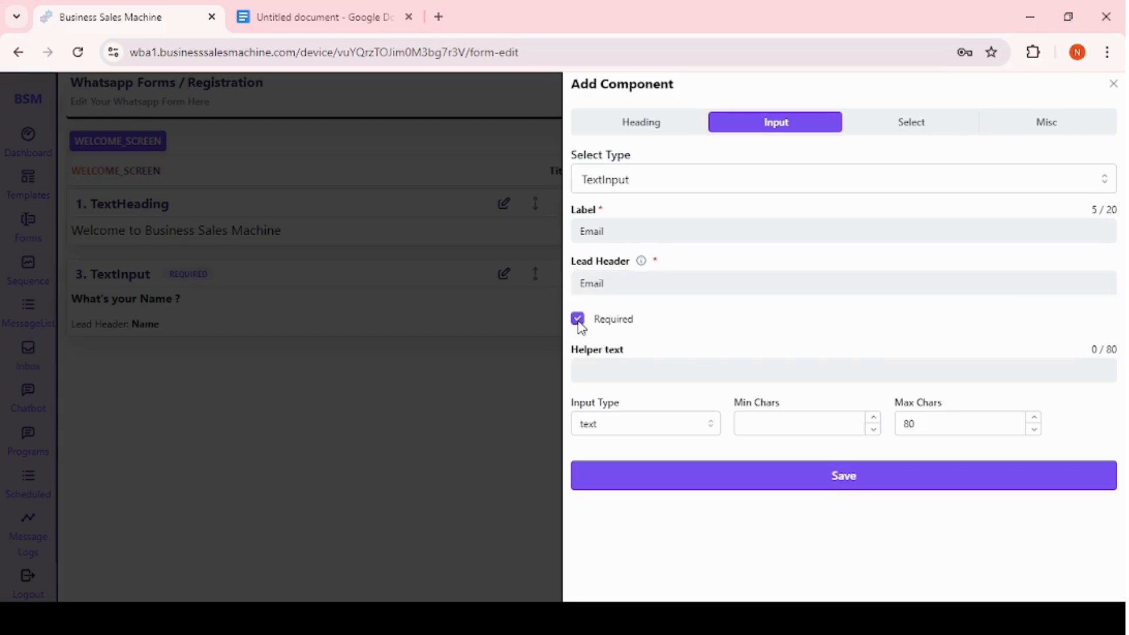
click(608, 372)
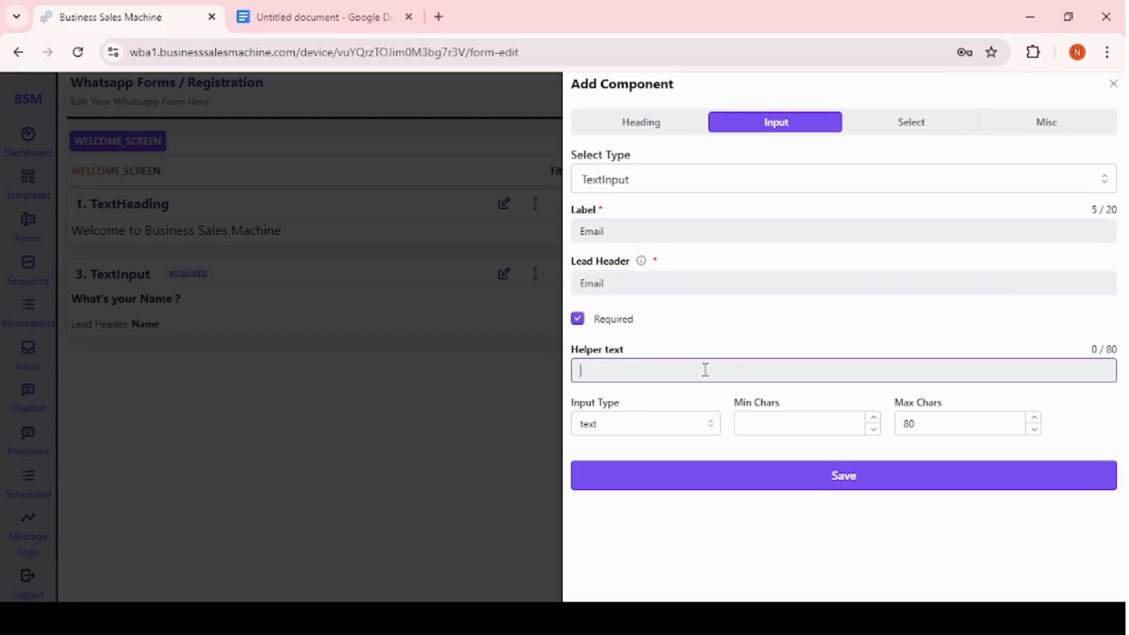
click(625, 432)
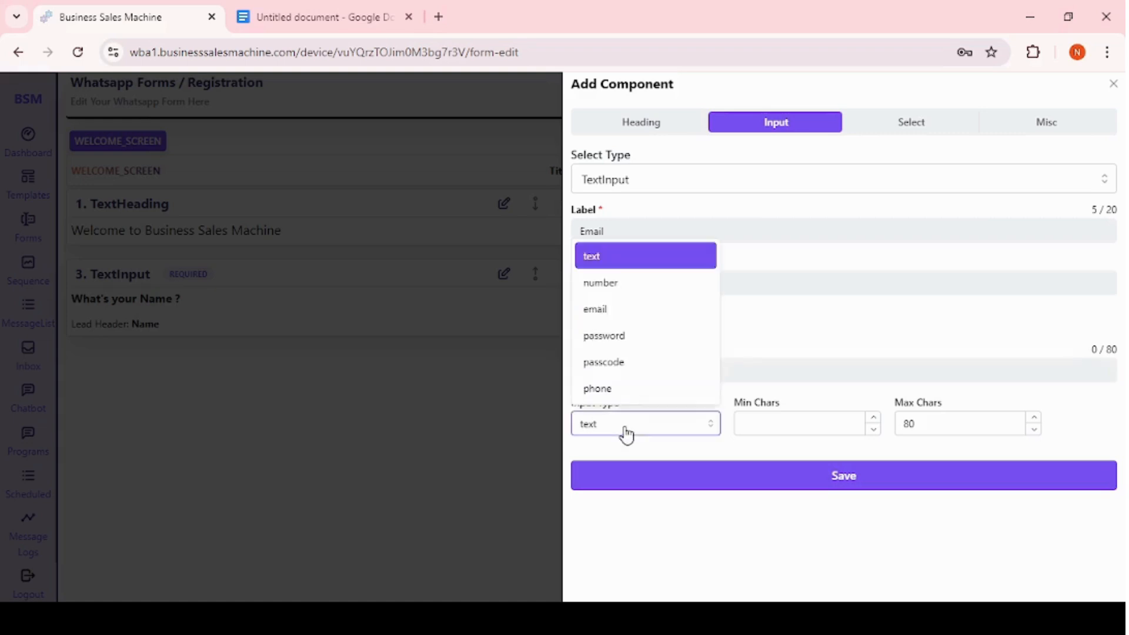
click(609, 308)
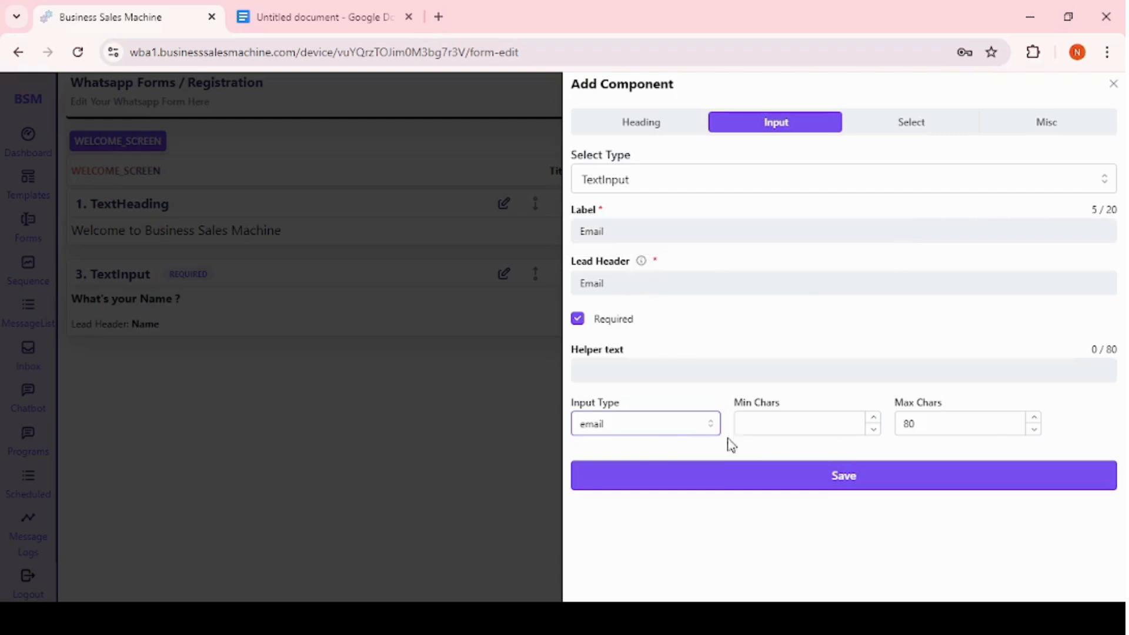
click(725, 477)
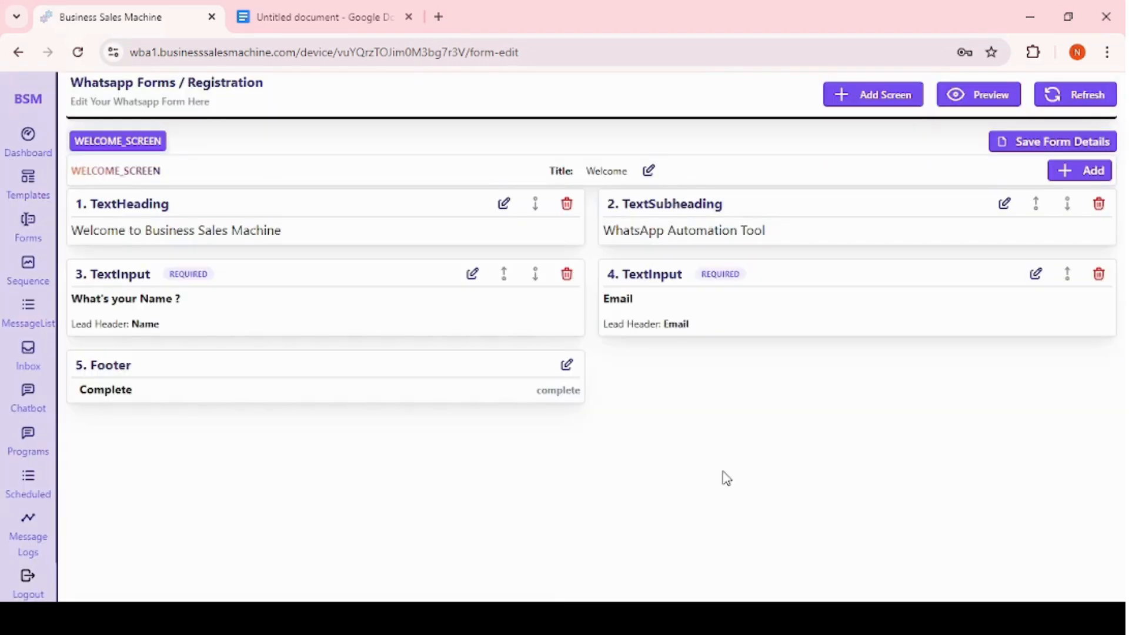
Start adding a CheckboxGroup select component labelled How did you hear about us ?
click(1089, 170)
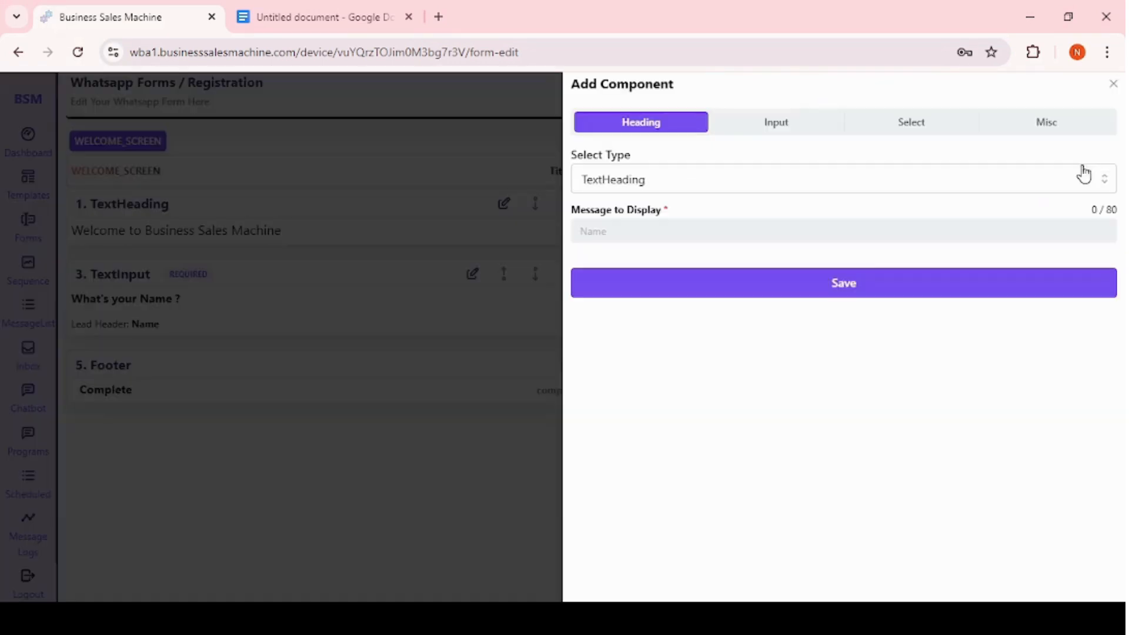
click(781, 120)
click(905, 123)
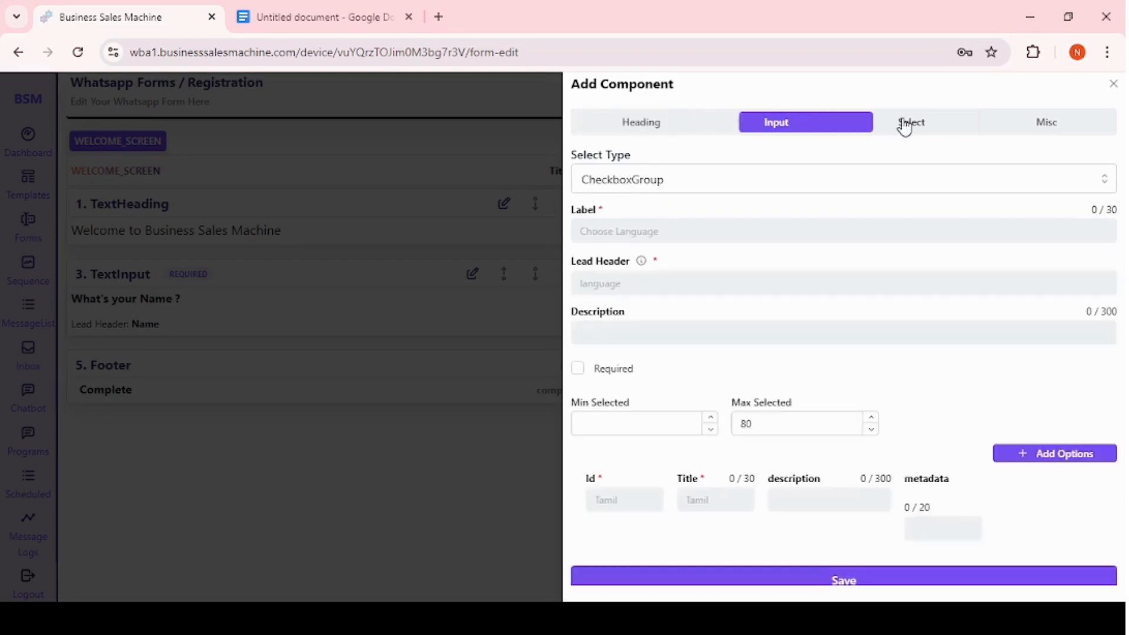
click(709, 189)
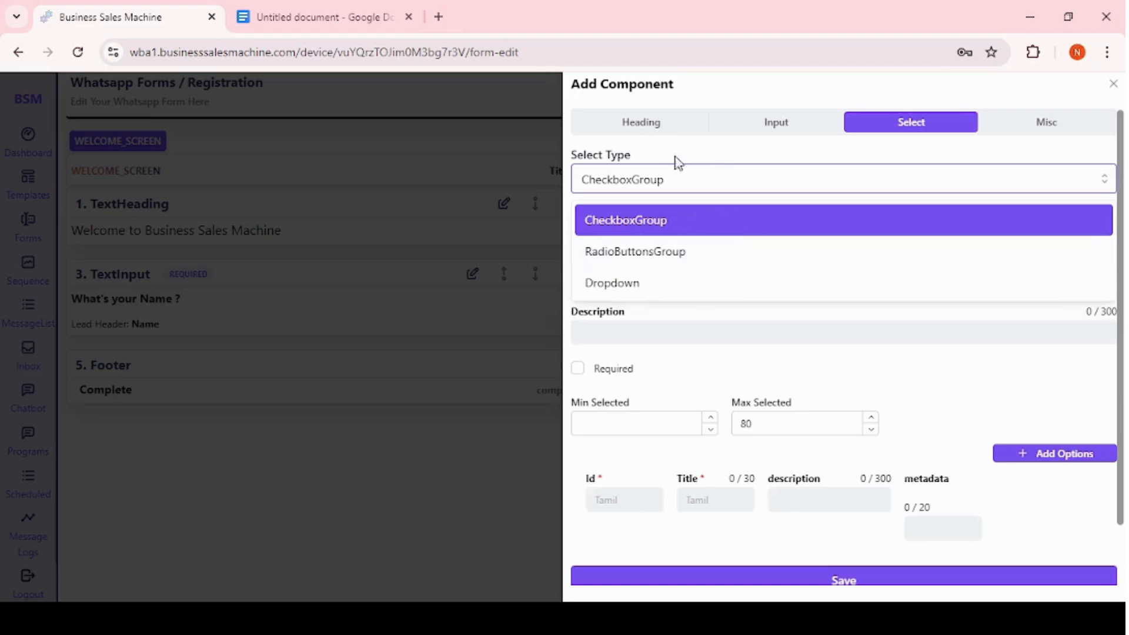
click(675, 375)
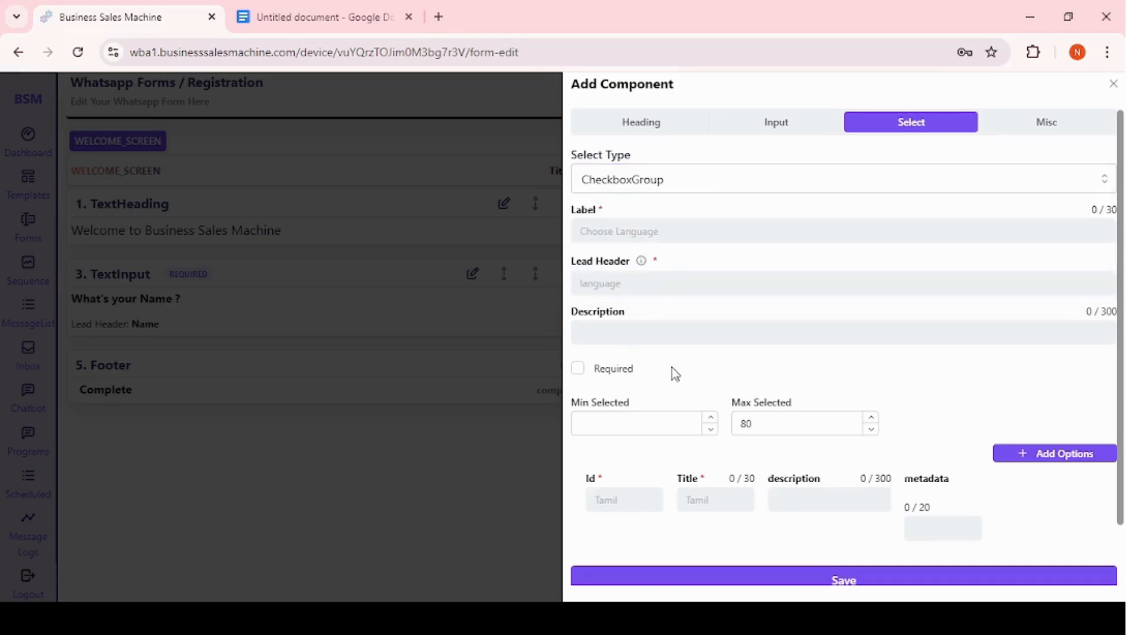
click(614, 233)
text(How d)
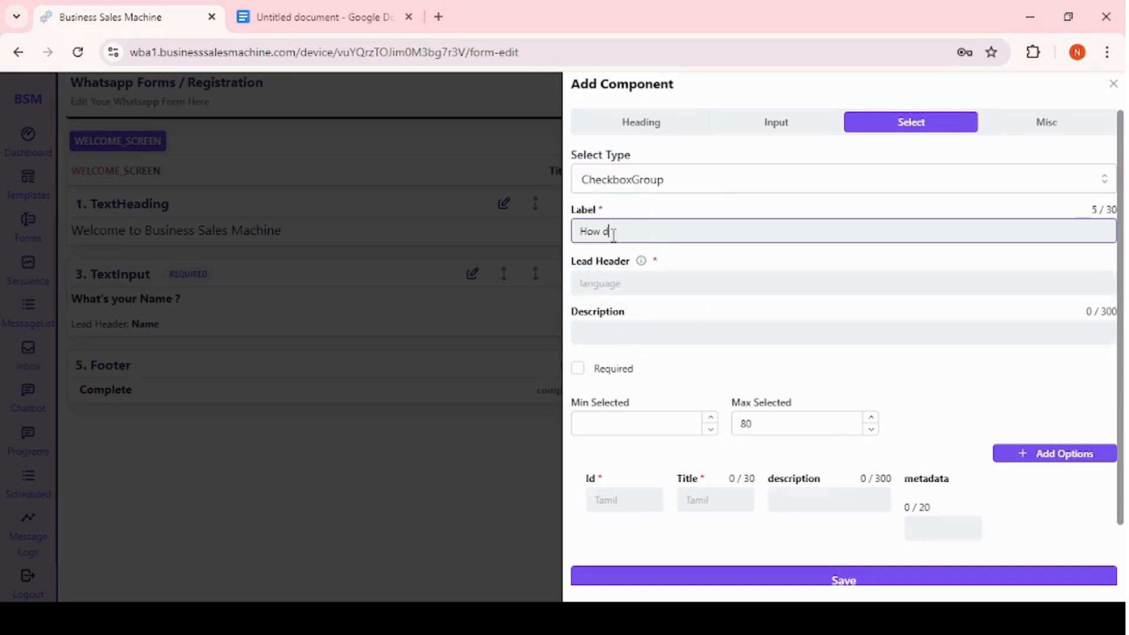
text(id you hear about us)
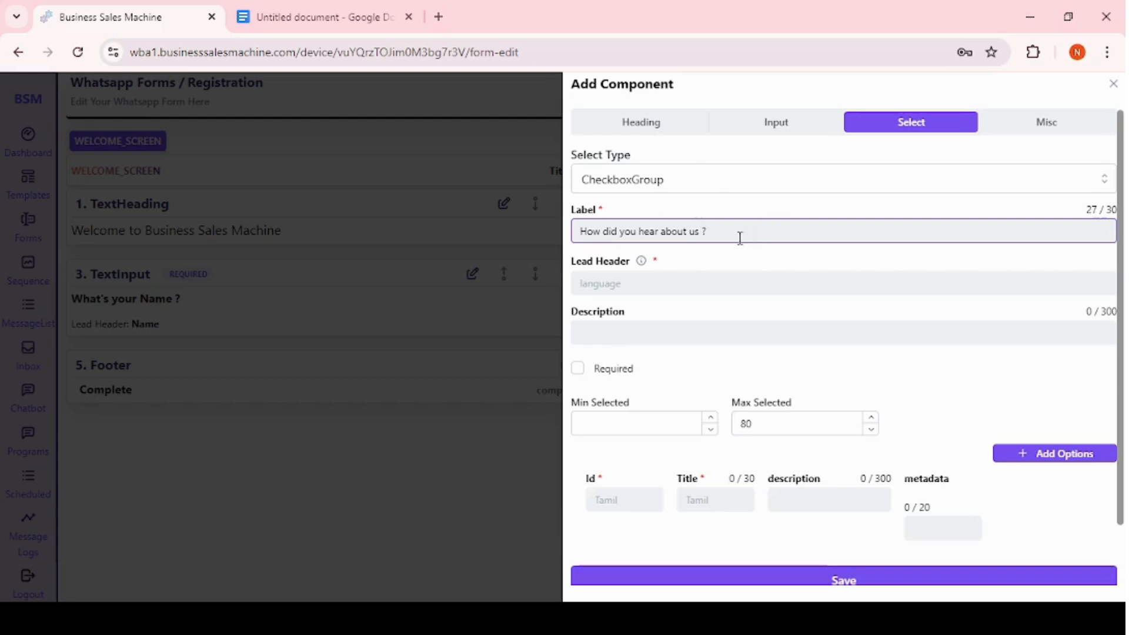
Copy the label into the lead header and mark the checkbox group required.
click(599, 284)
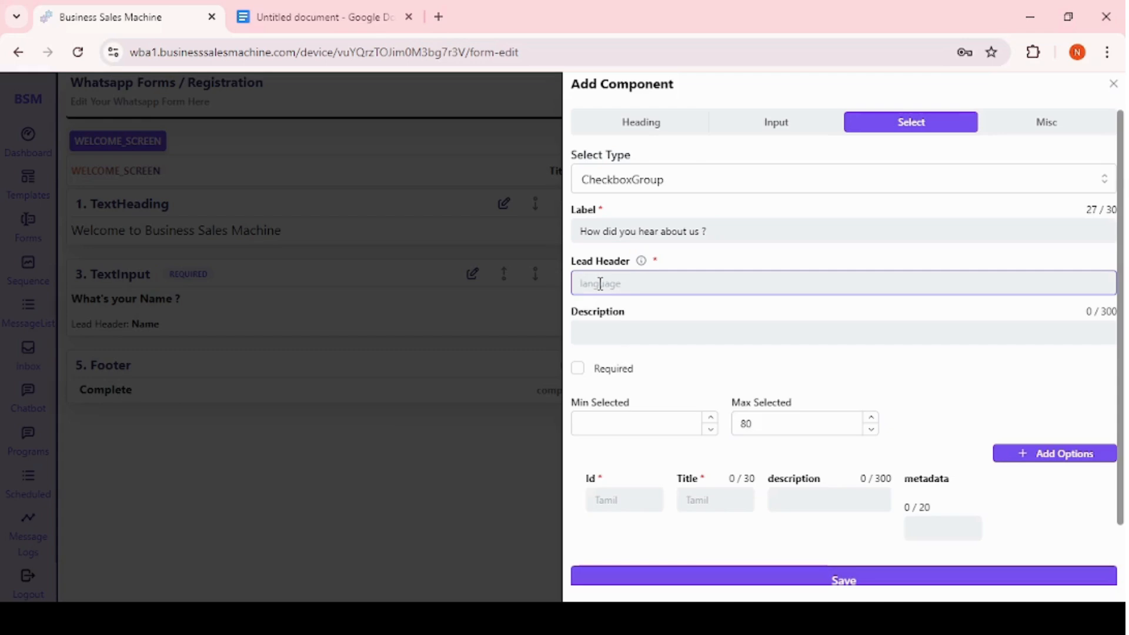
drag(742, 234, 574, 242)
key(ctrl+c)
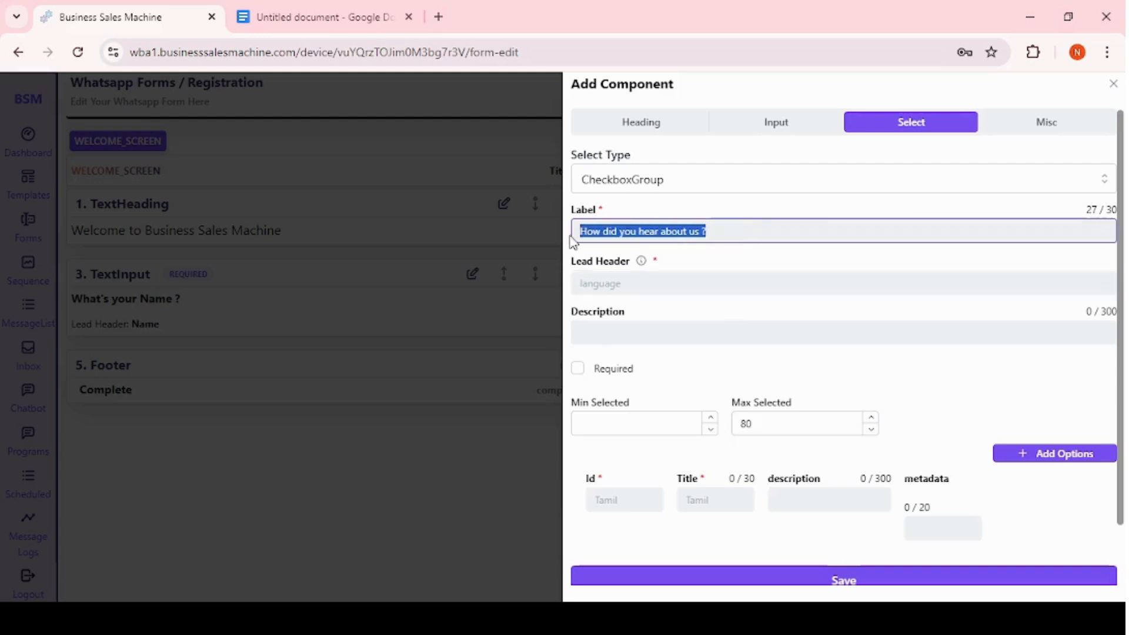
click(582, 279)
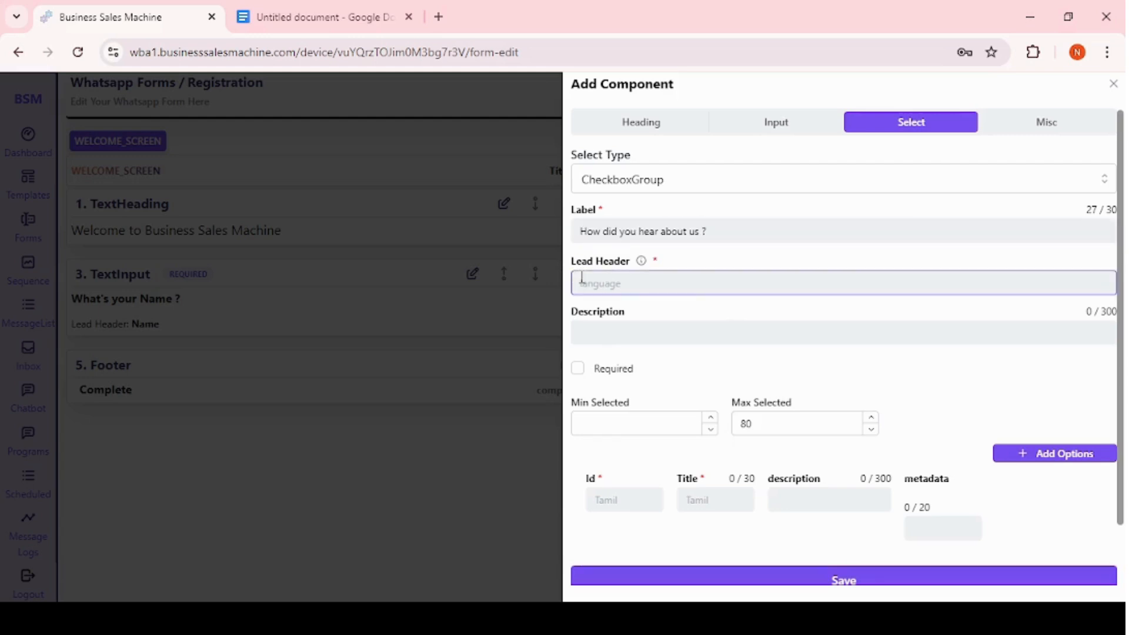
key(ctrl+v)
click(618, 333)
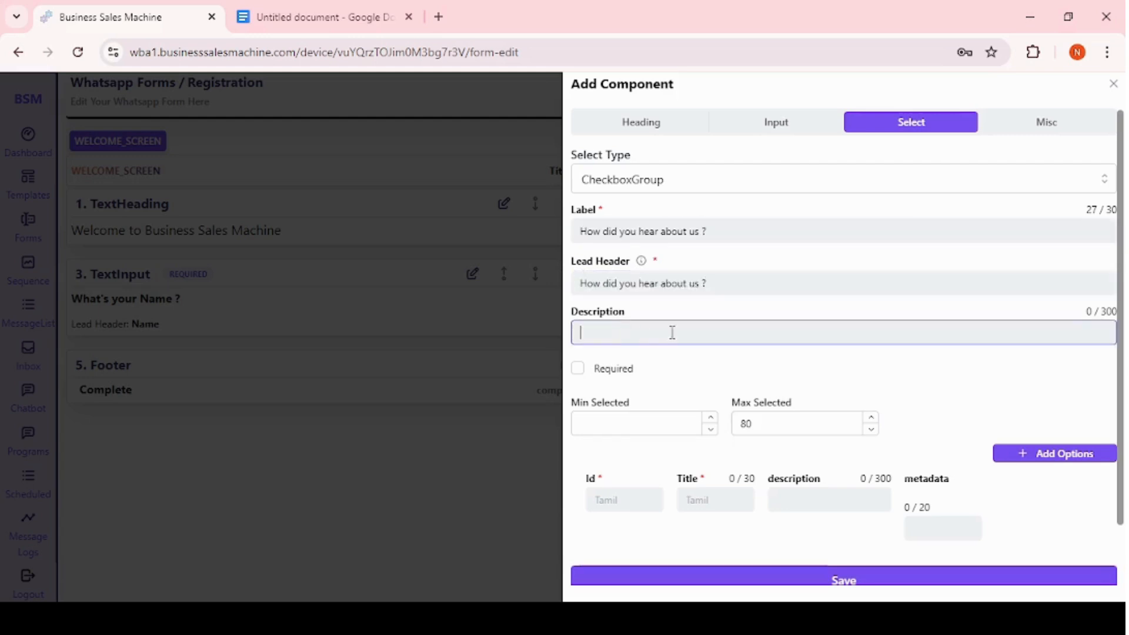
click(572, 373)
click(573, 370)
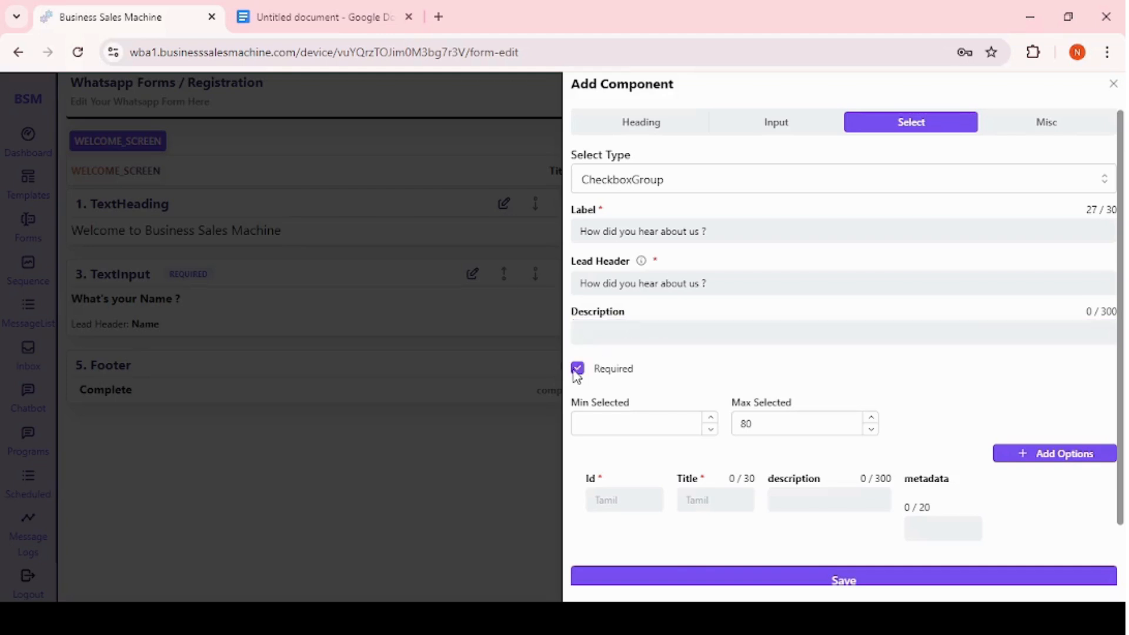
Set the checkbox group's maximum selected to 2 and fill the first option with Id and Title Youtube.
click(627, 422)
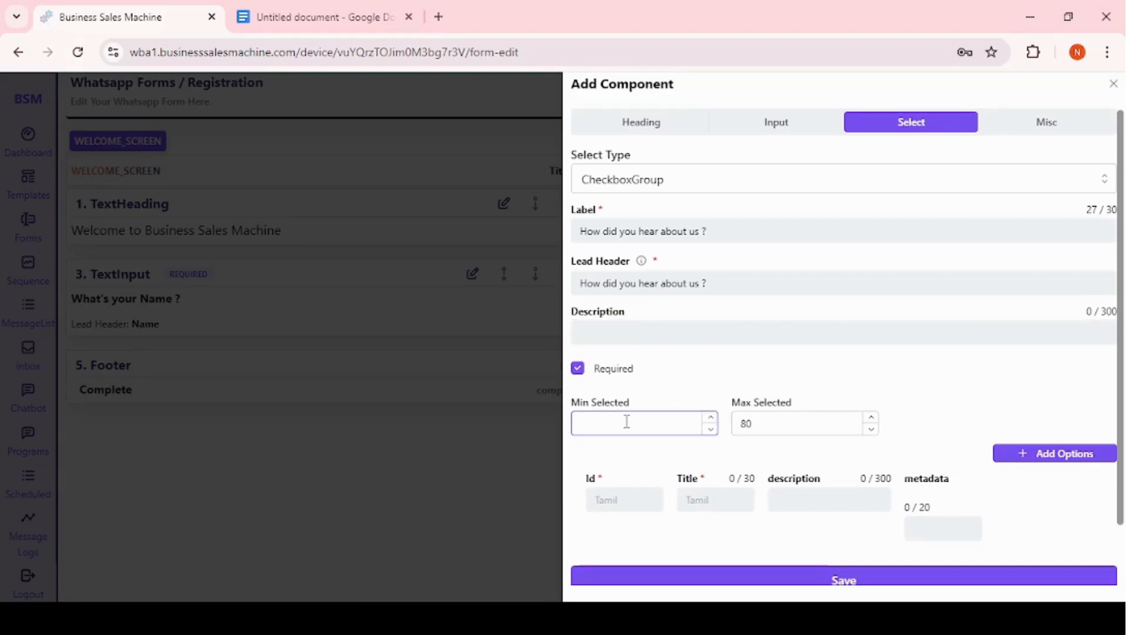
click(775, 424)
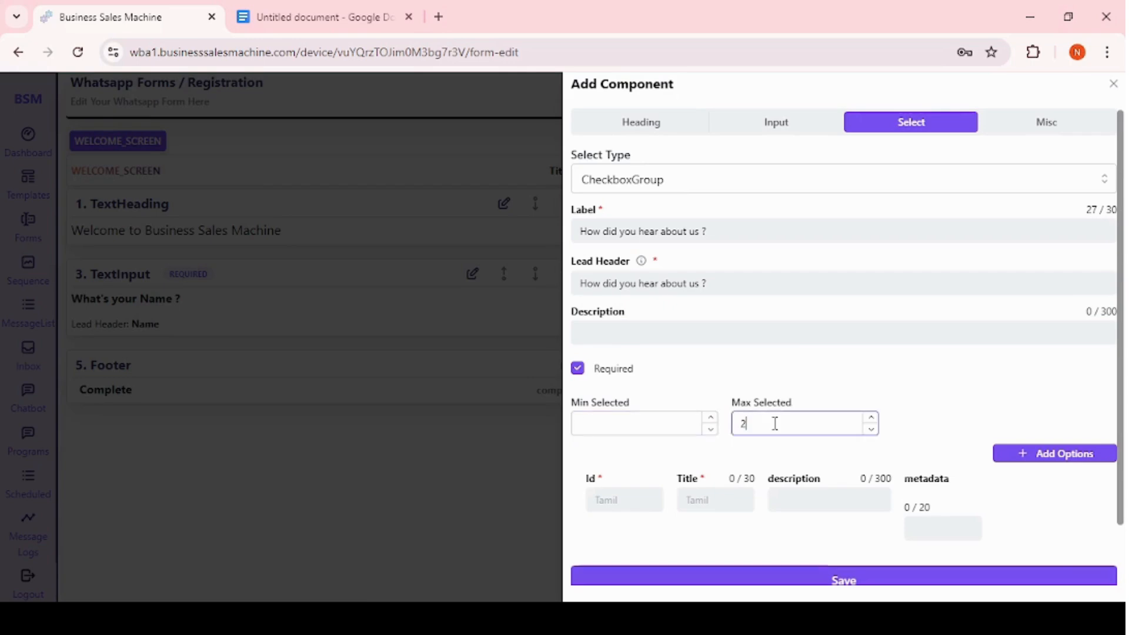
click(610, 499)
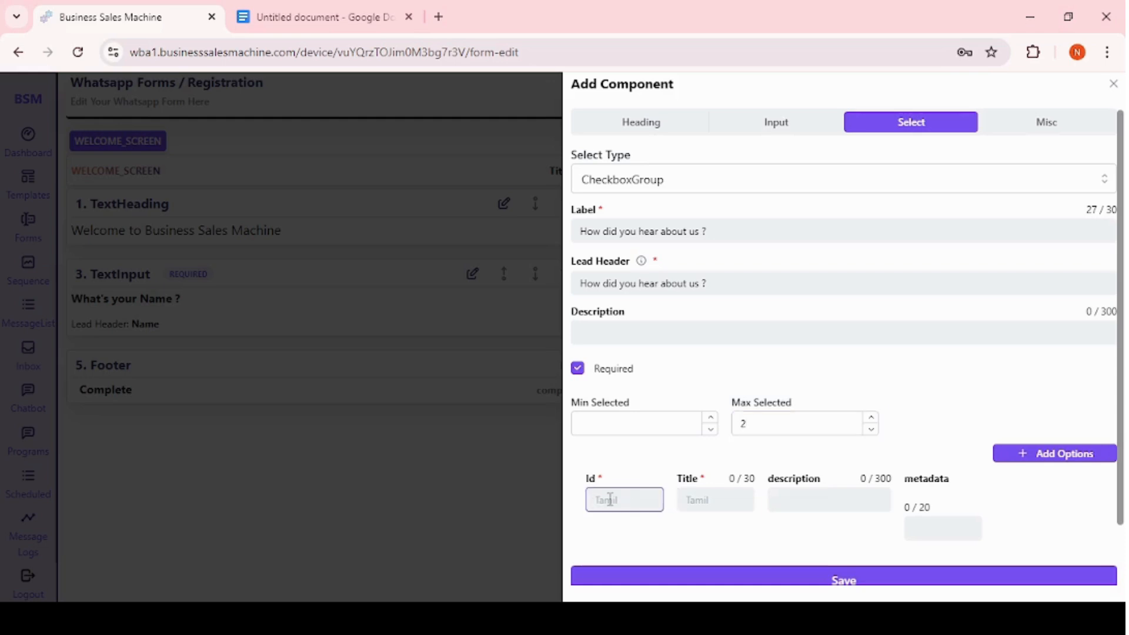
text(Youtube)
drag(648, 497, 566, 506)
key(ctrl+c)
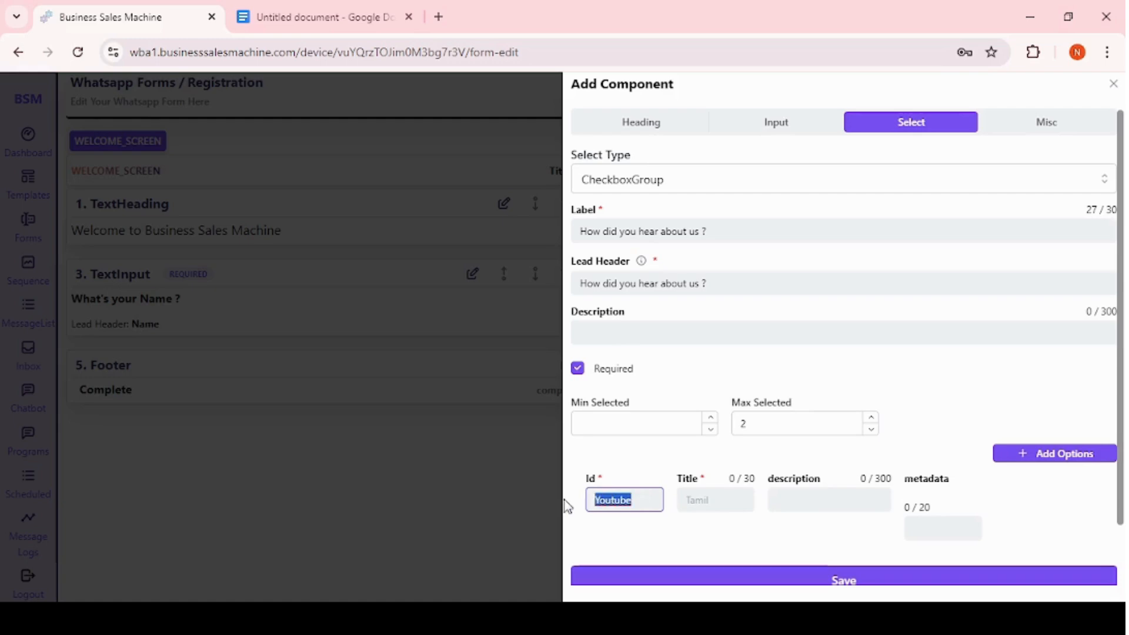
click(699, 499)
key(ctrl+v)
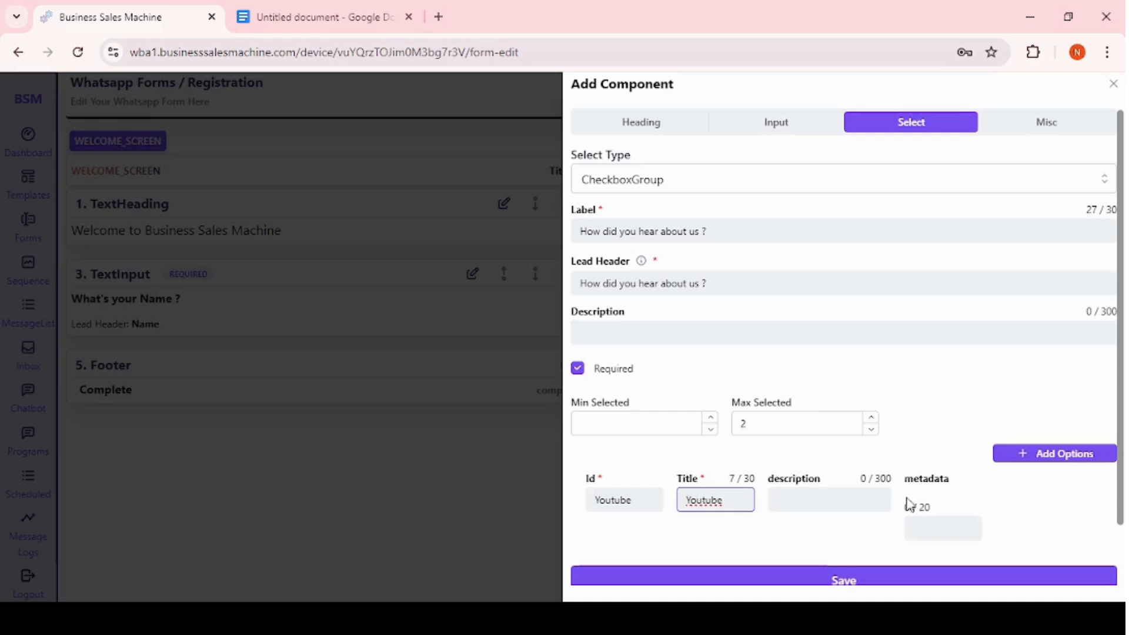
click(823, 502)
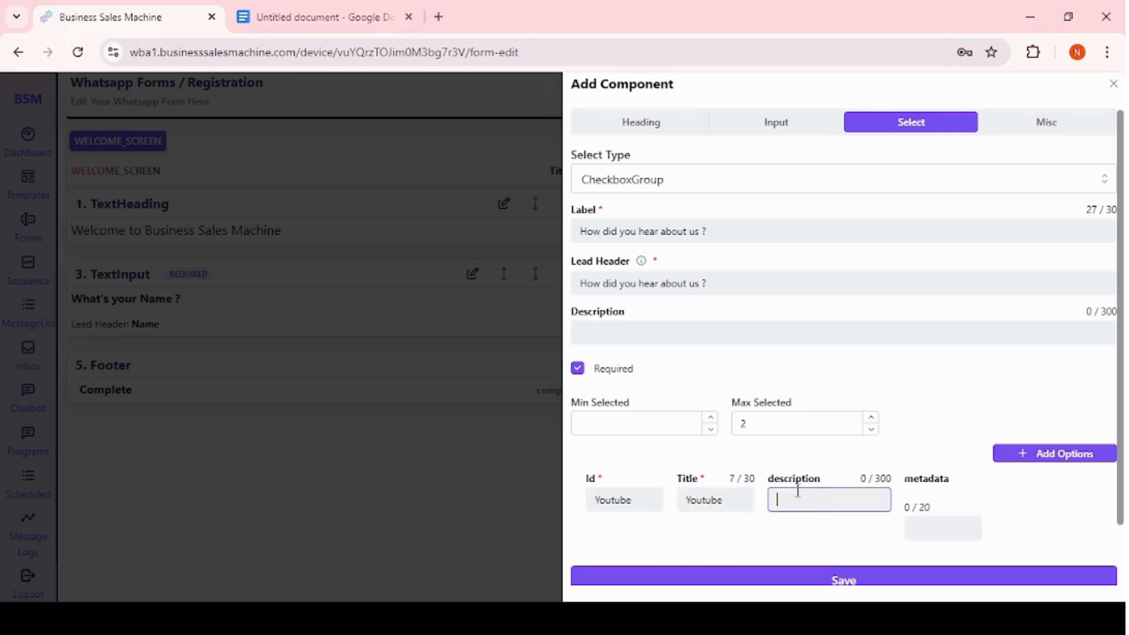
click(846, 465)
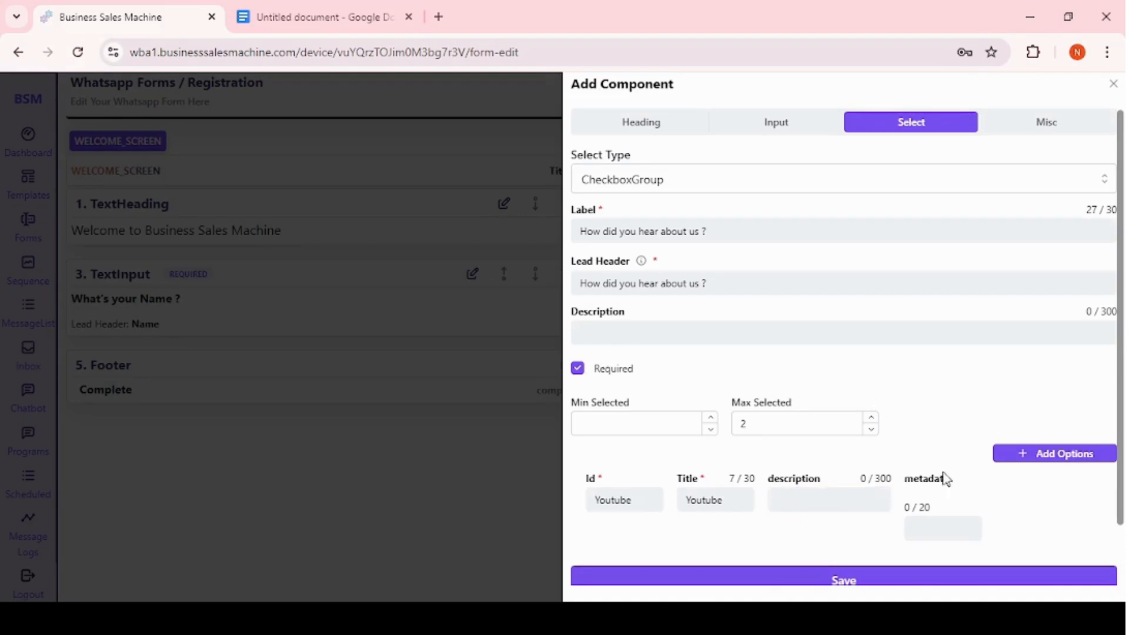
click(926, 533)
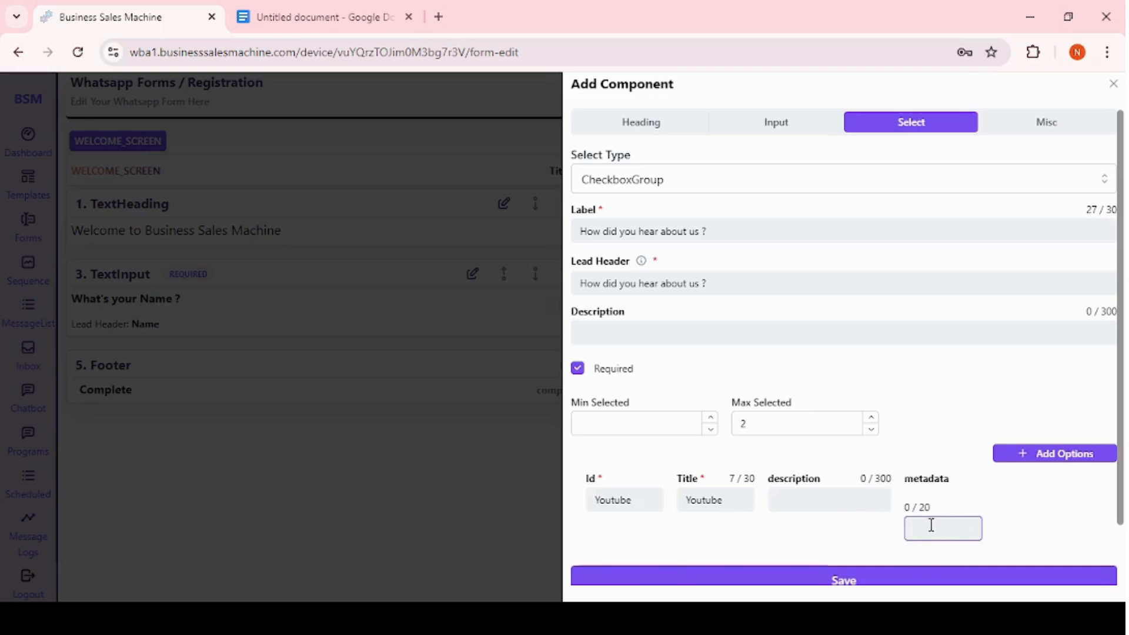
Add a second option with Id Google and Title google.
click(1021, 460)
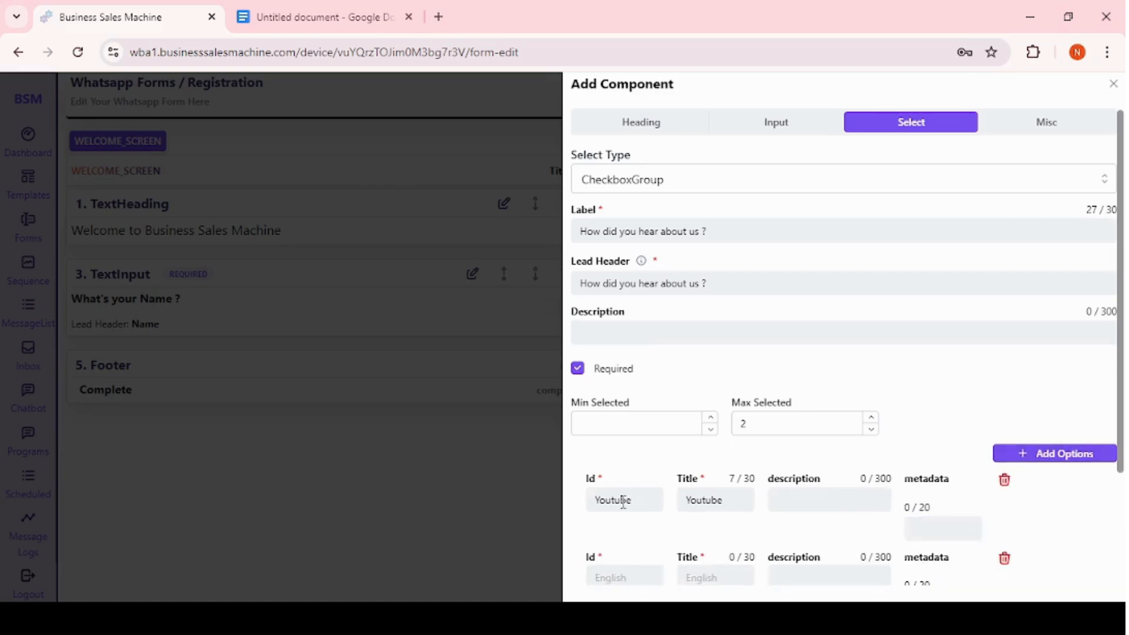
scroll(619, 500, down, 3)
click(613, 432)
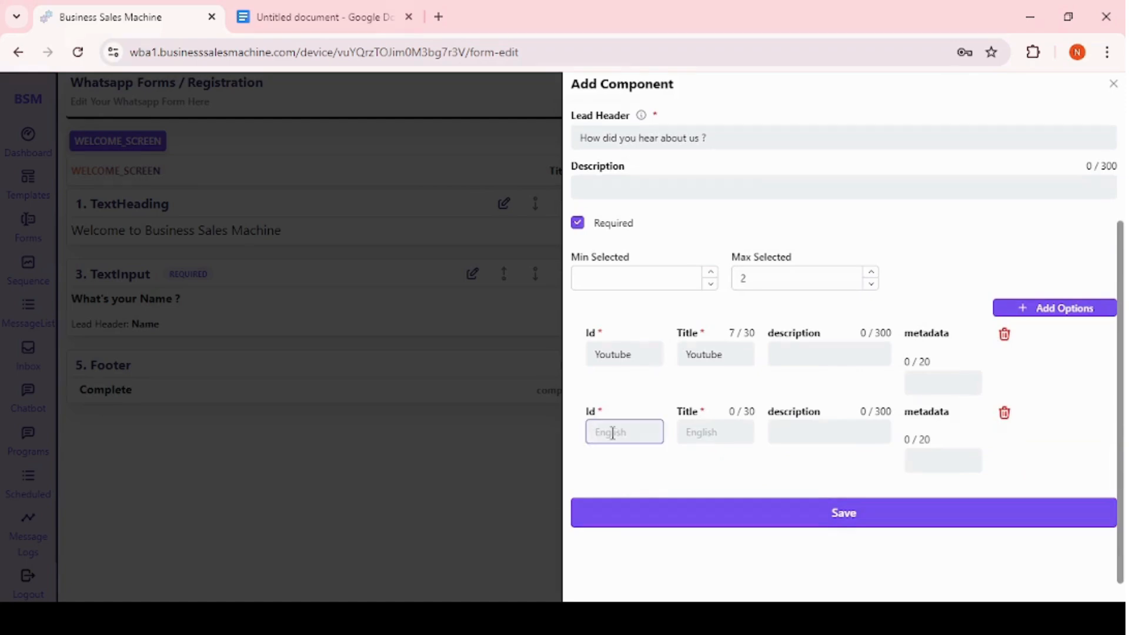
text(Google)
click(705, 428)
text(google)
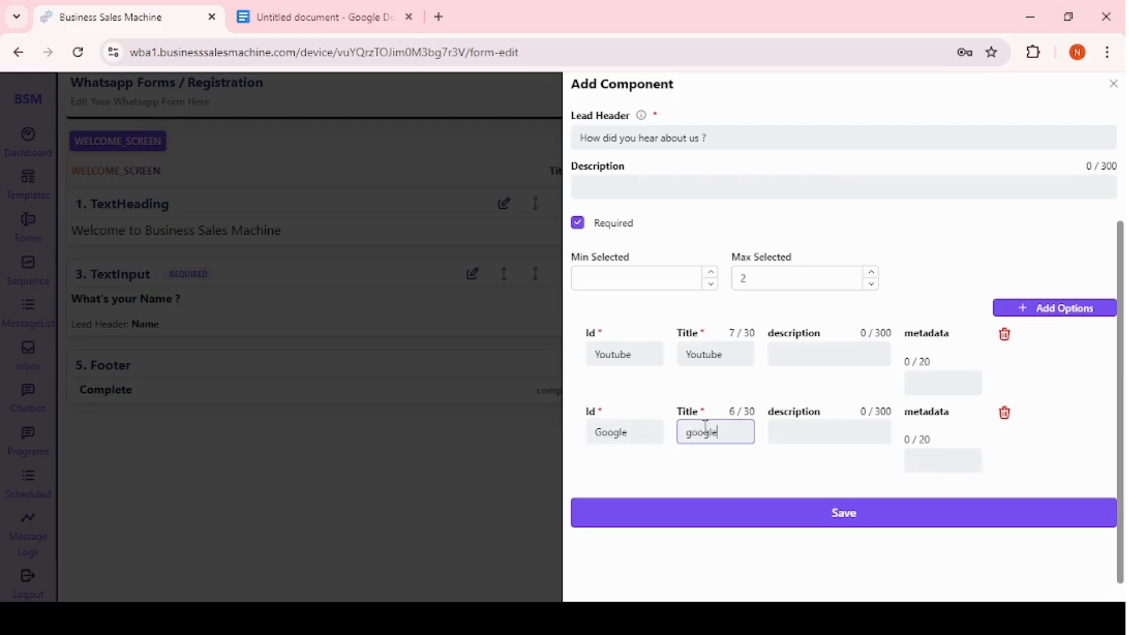
Add a third option with Id and Title Instagram, then save the checkbox group component.
click(1036, 310)
click(606, 512)
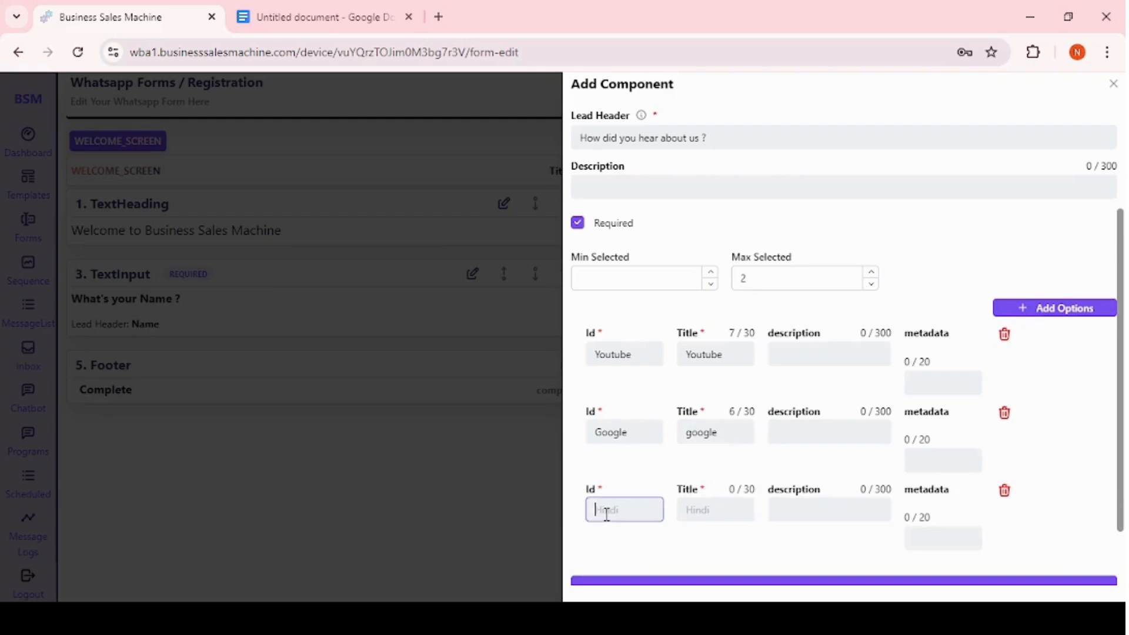
text(Instagram)
click(713, 509)
text(inst)
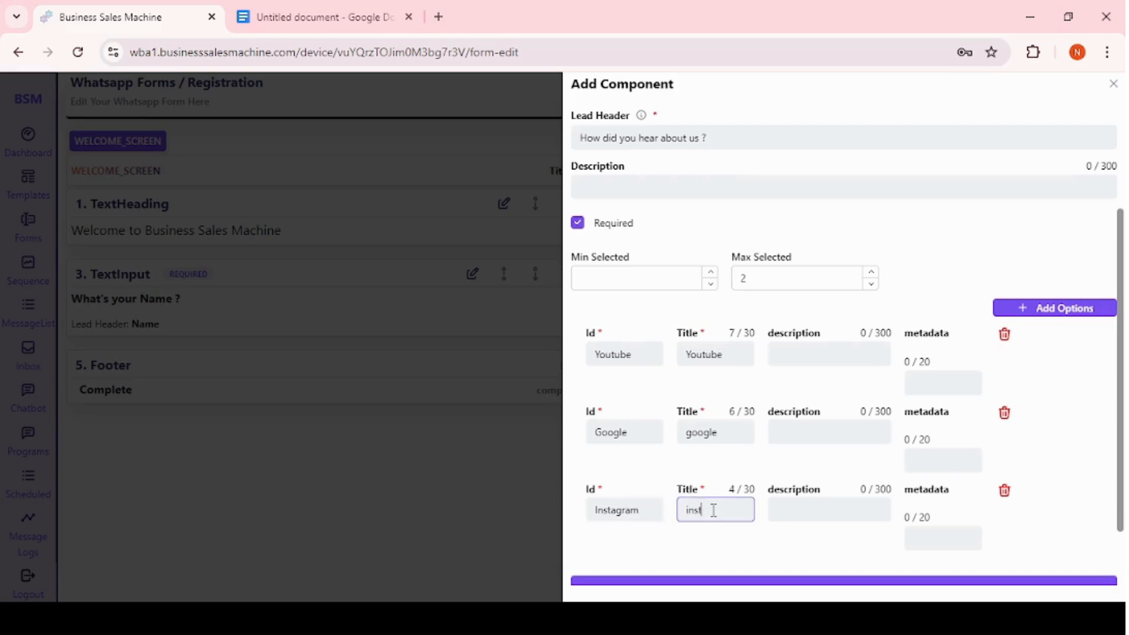
text(agram)
scroll(826, 470, down, 3)
click(822, 514)
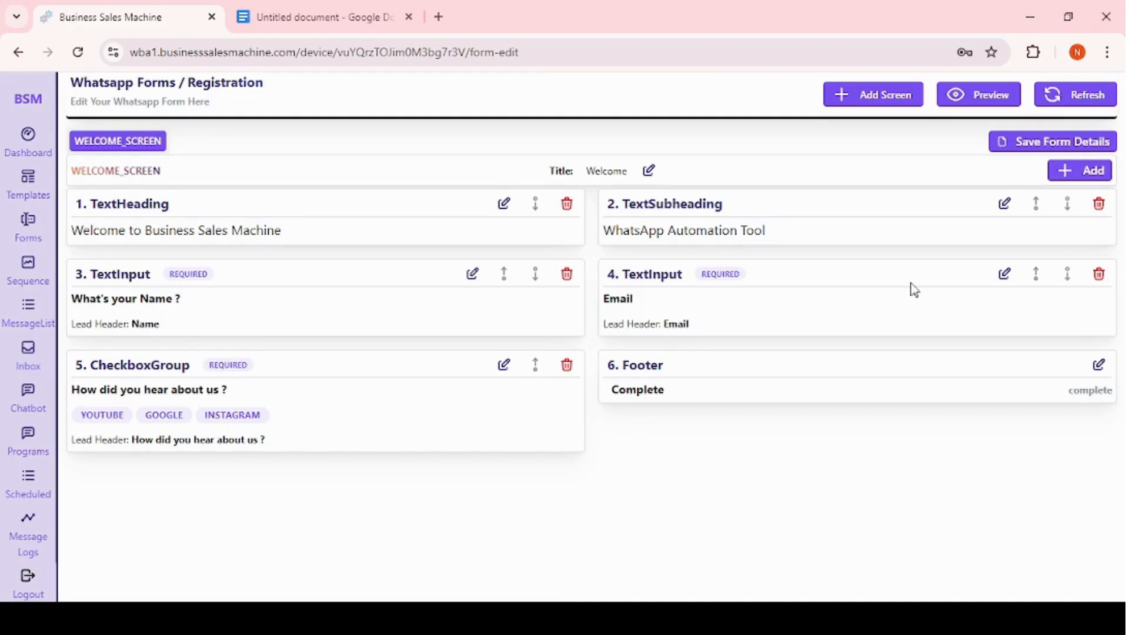
click(1082, 171)
click(1021, 126)
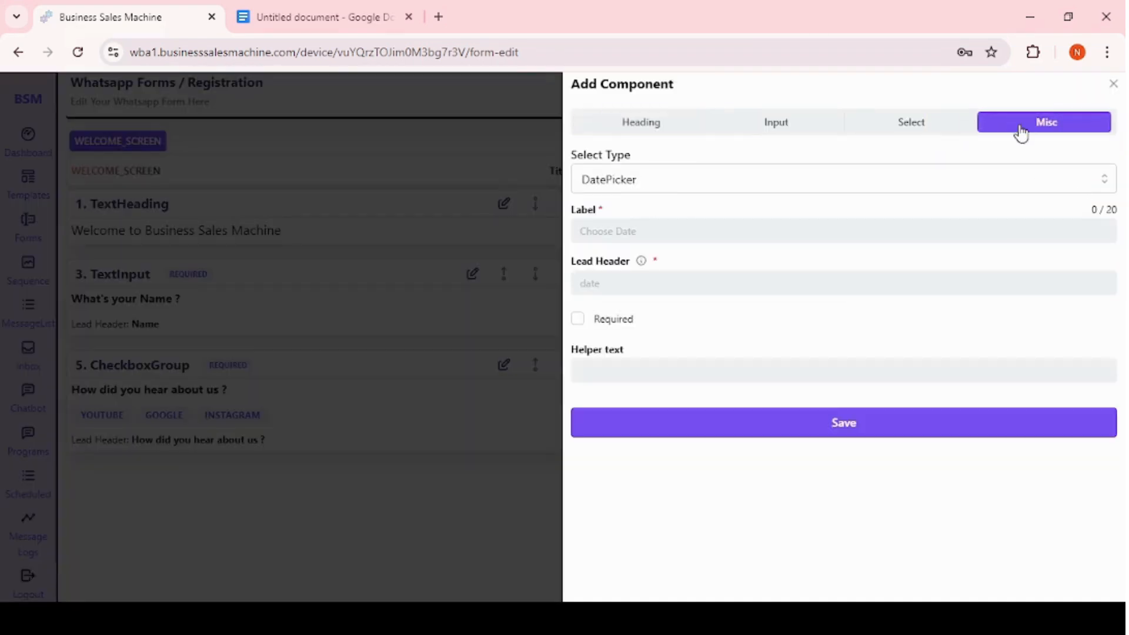
click(731, 188)
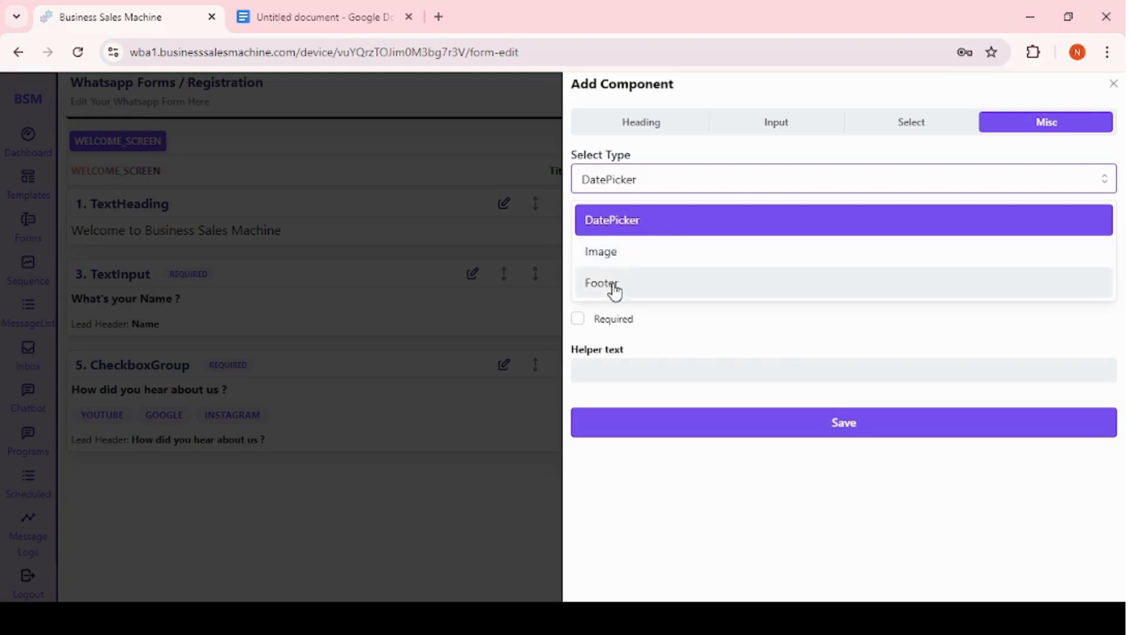
click(323, 534)
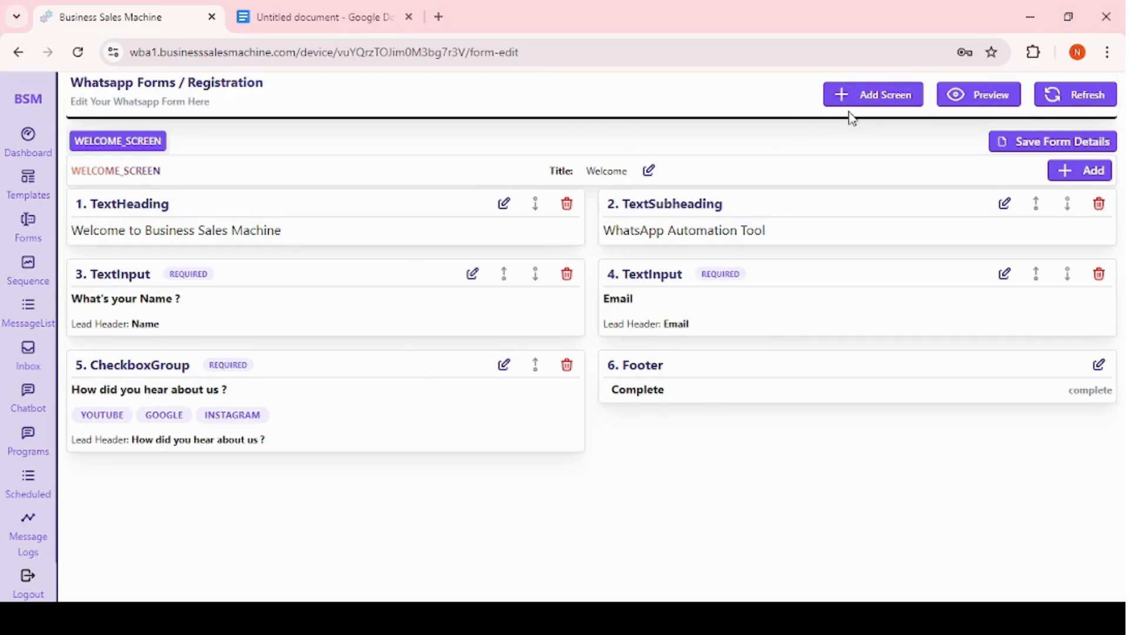
Add a new screen SCREEN_TWO with the title Screen 2.
click(869, 103)
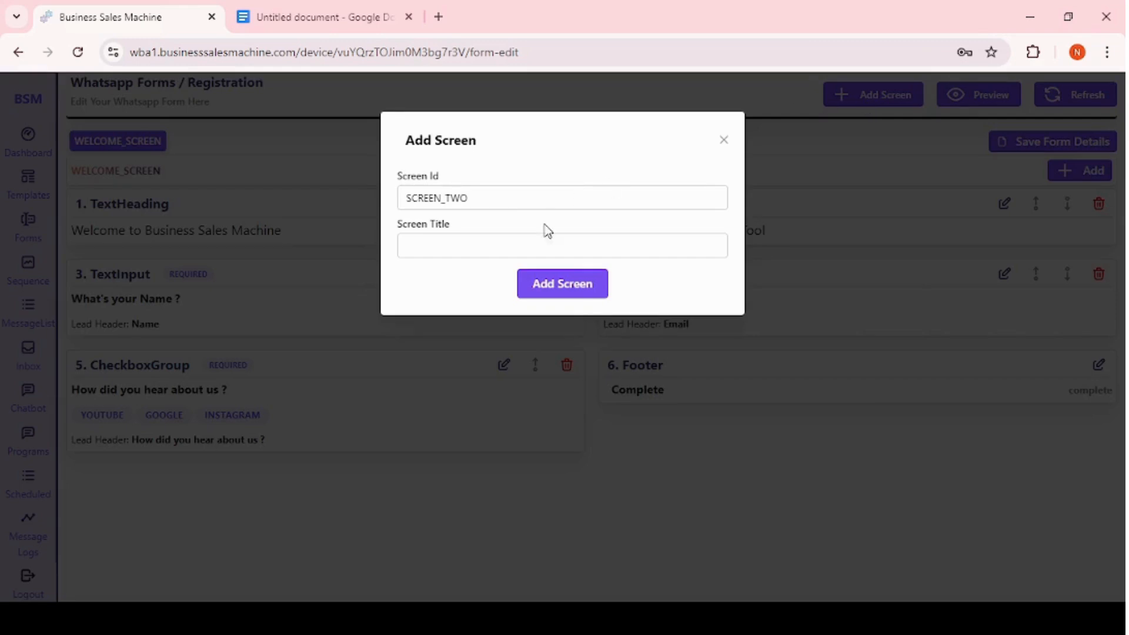
click(464, 239)
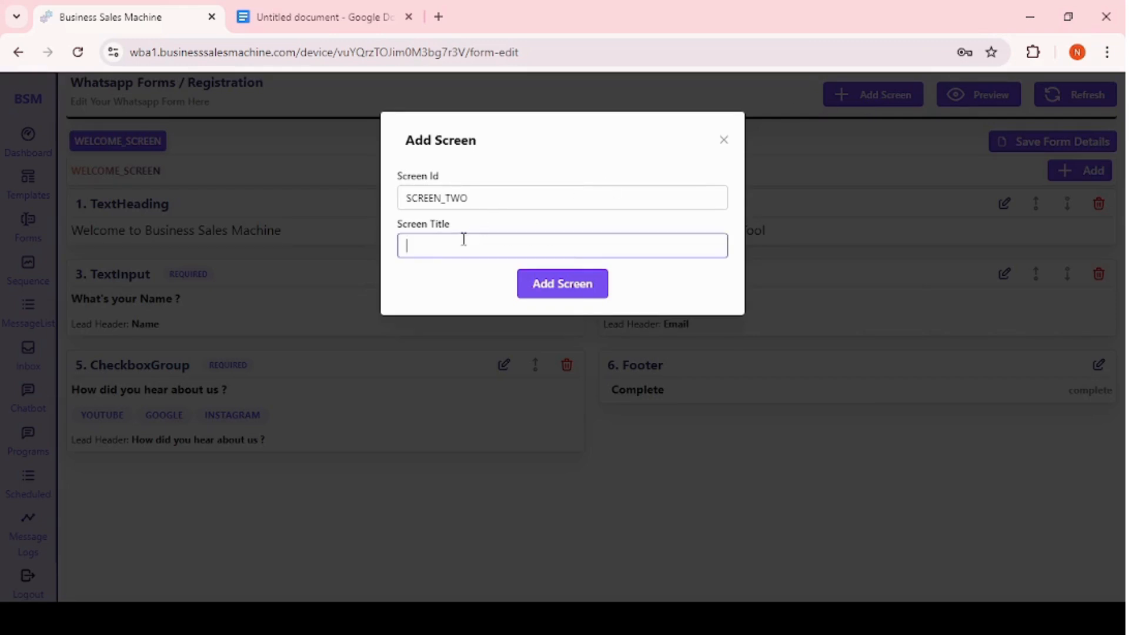
click(554, 294)
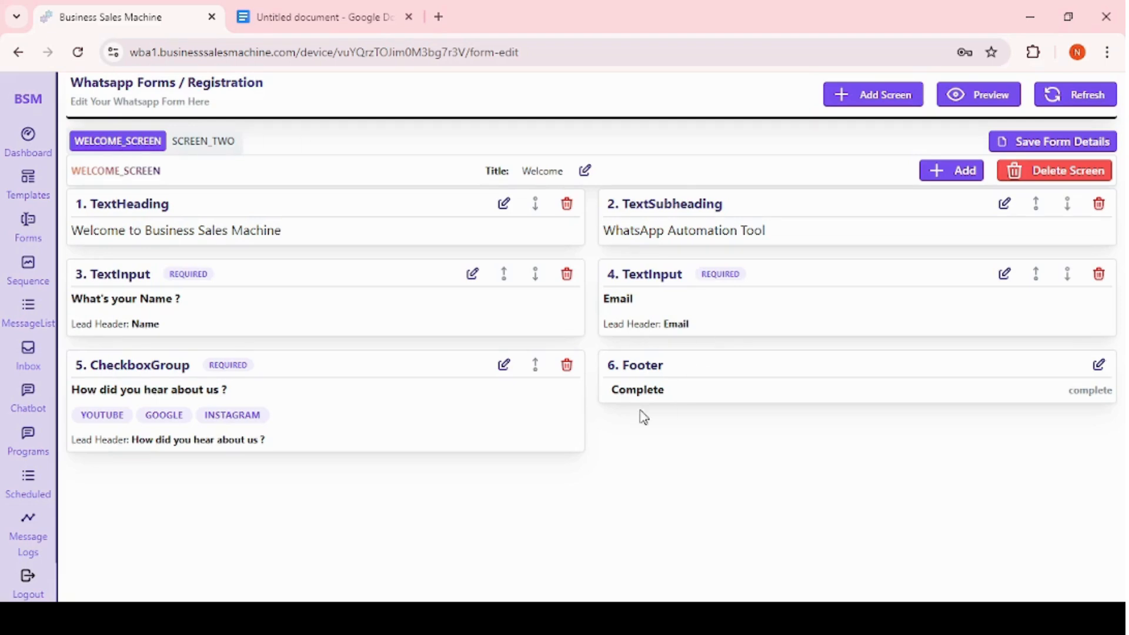
Edit the welcome screen footer: label it Next, set its click action to navigate to SCREEN_TWO, and save.
click(1099, 365)
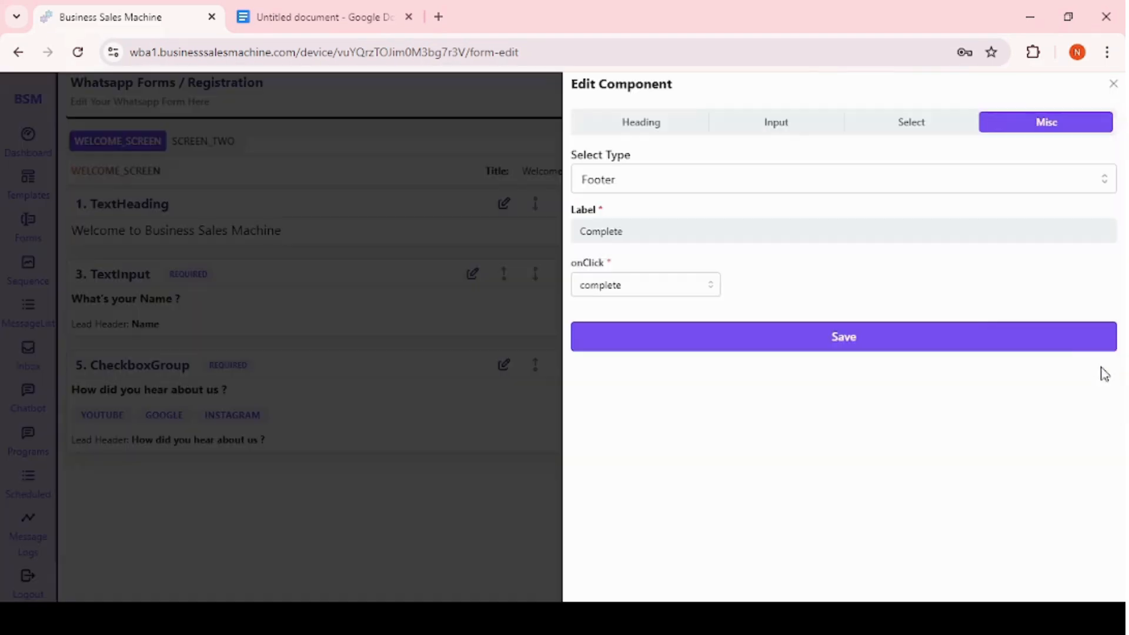
click(641, 222)
key(BackSpace)
key(BackSpace)
key(BackSpace)
key(BackSpace)
key(BackSpace)
key(BackSpace)
key(BackSpace)
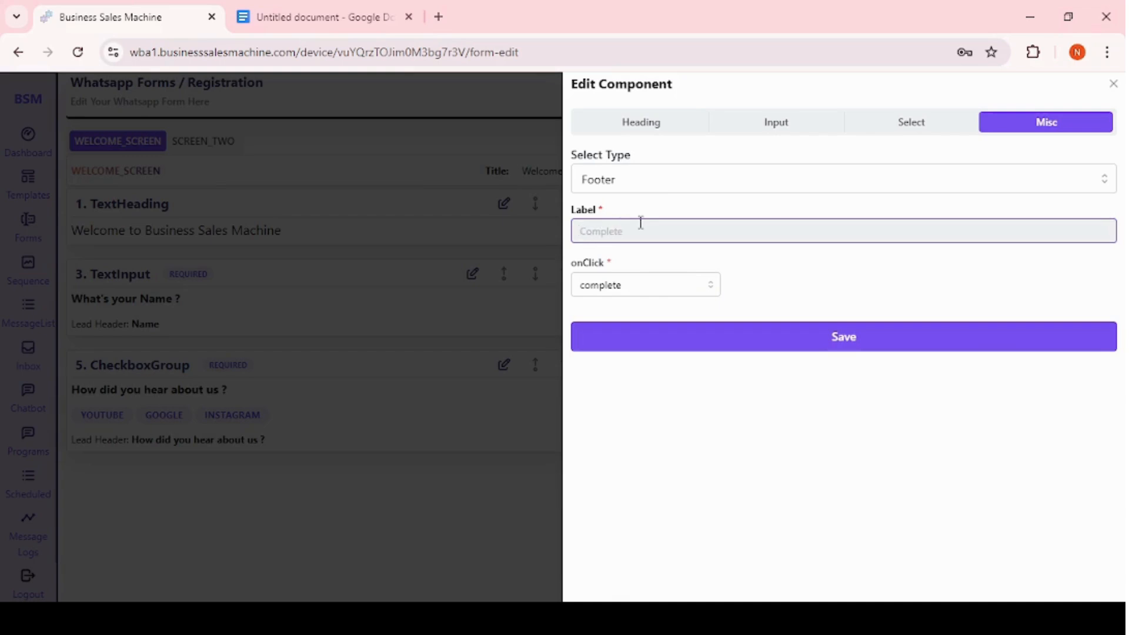
text(Next)
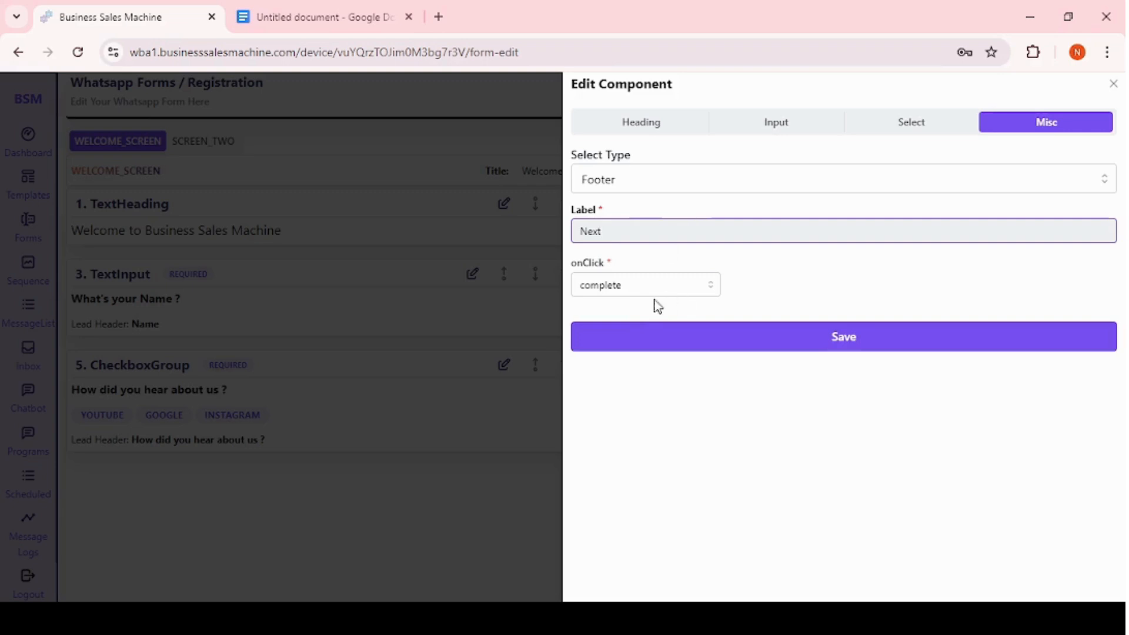
click(641, 288)
click(606, 321)
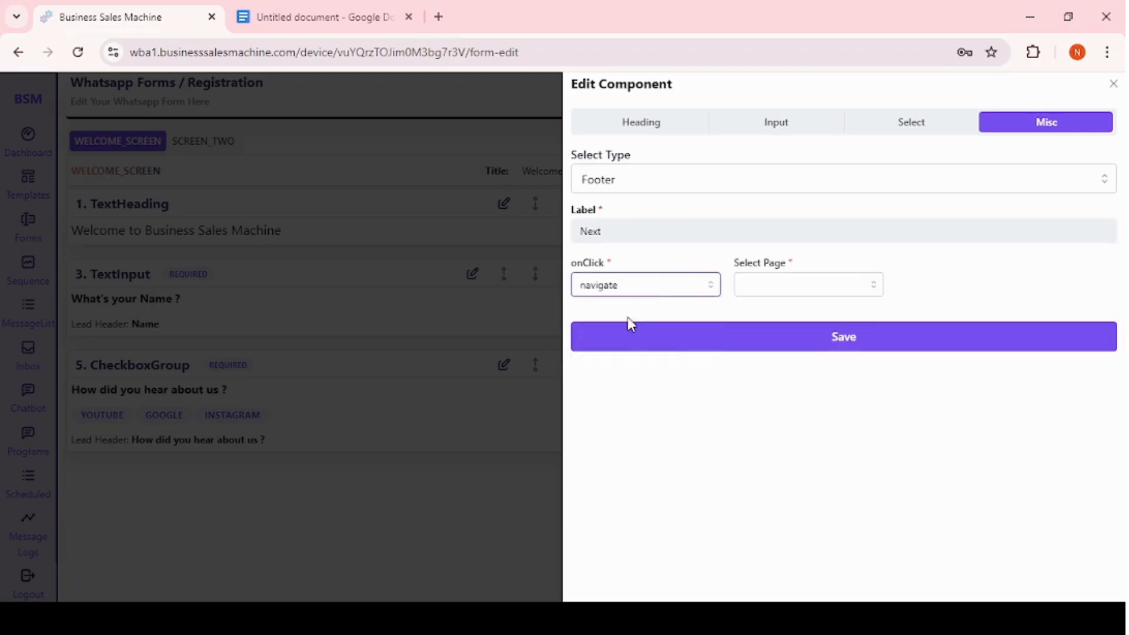
click(794, 289)
click(797, 324)
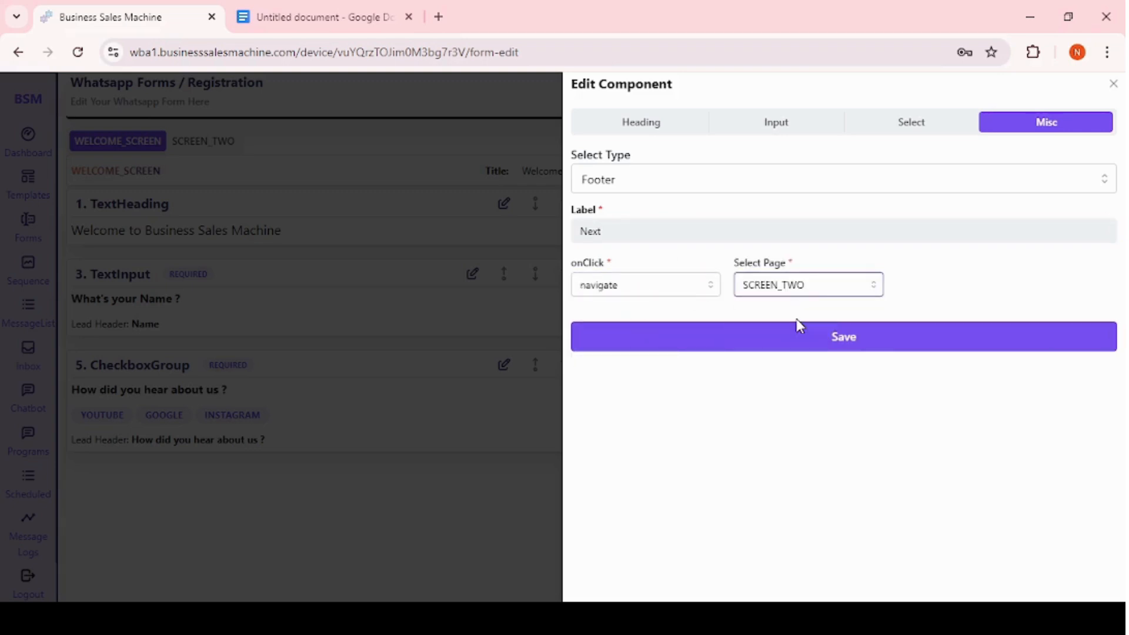
click(790, 341)
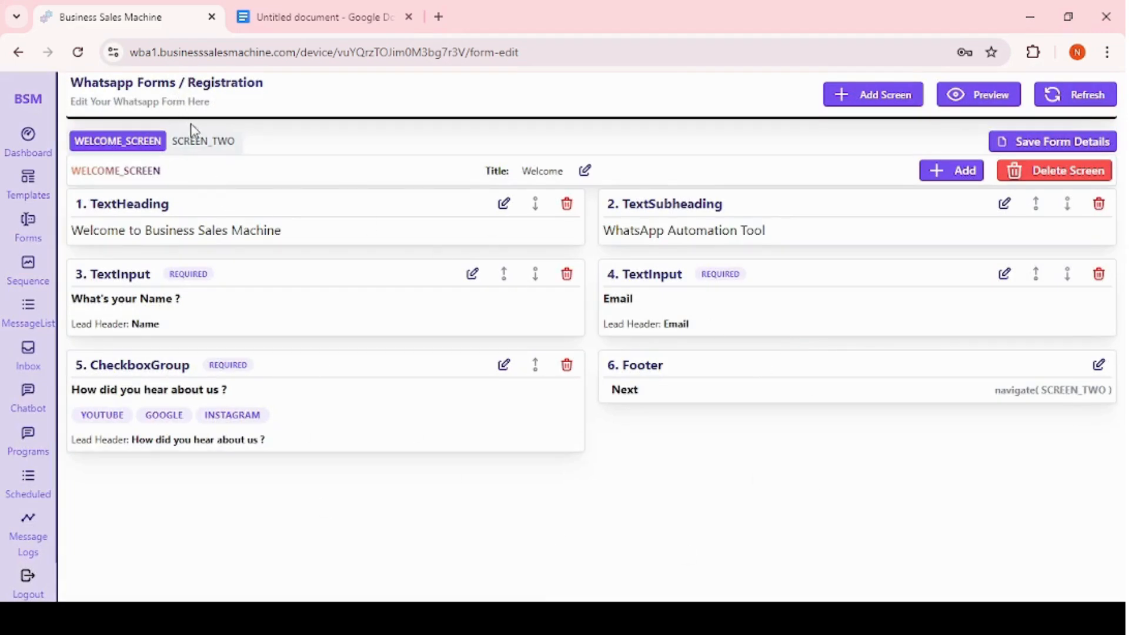
On SCREEN_TWO, start adding a DatePicker component labelled Date of birth.
click(196, 141)
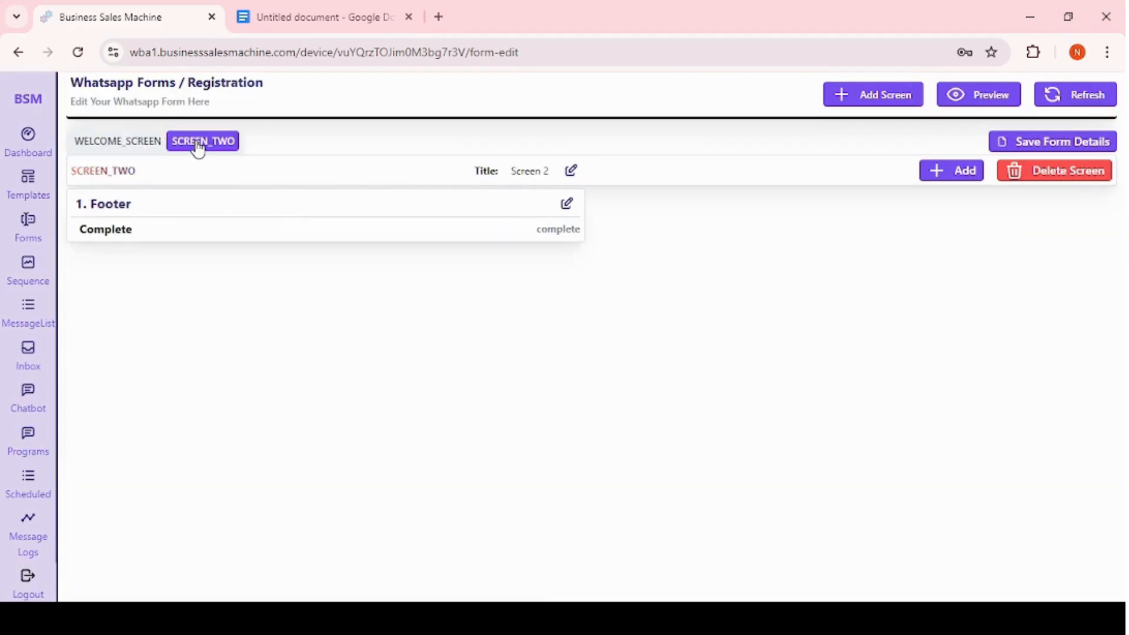
click(959, 180)
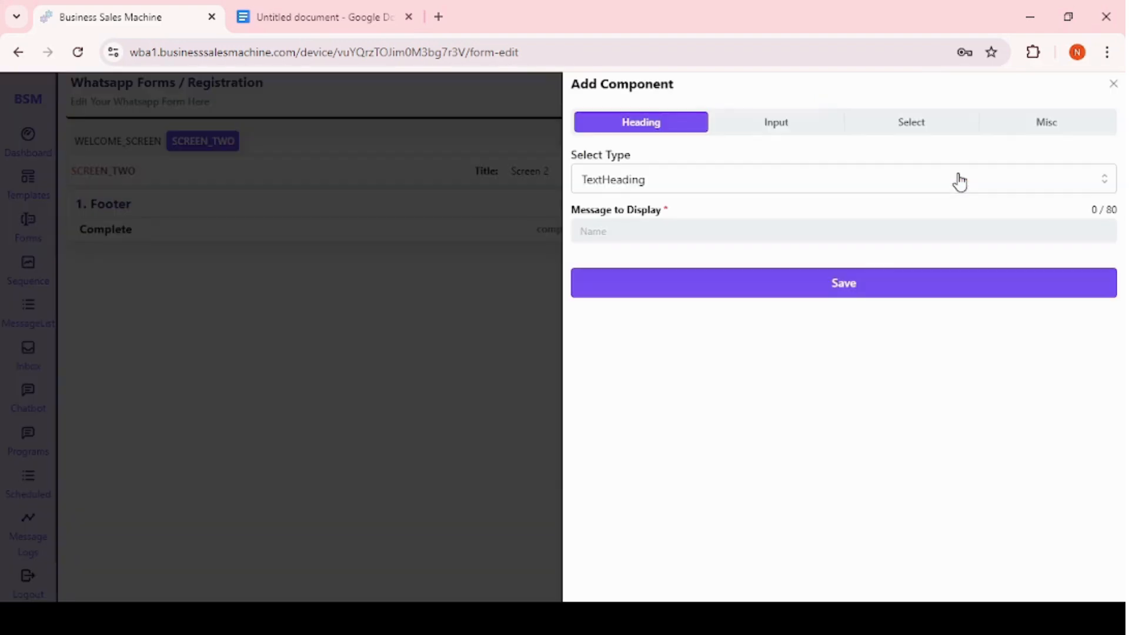
click(1028, 125)
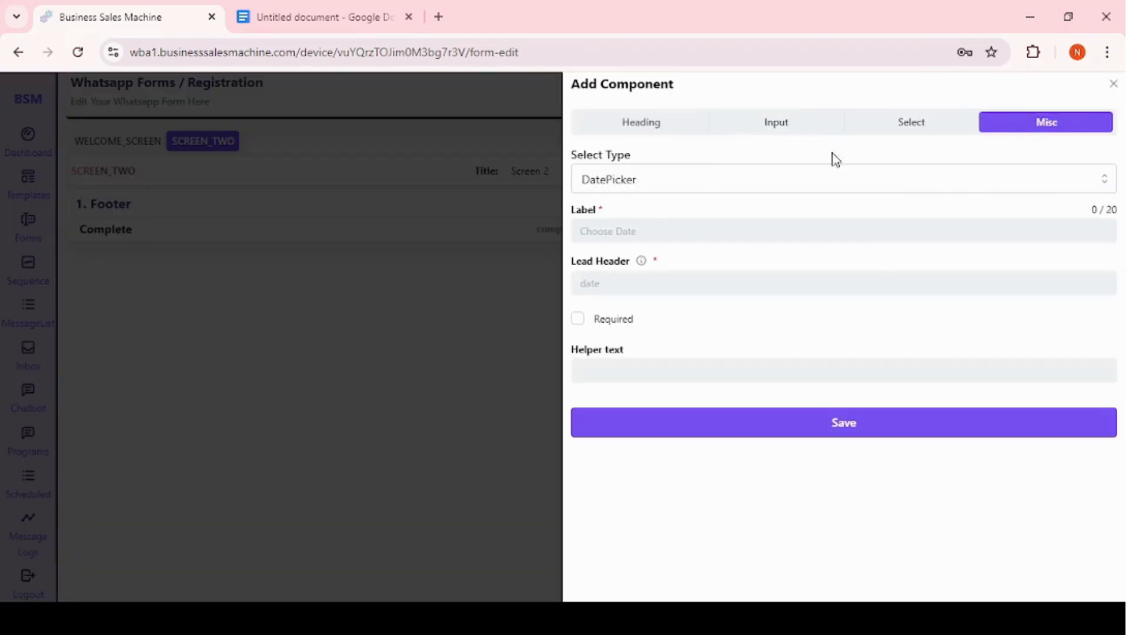
click(636, 231)
text(D)
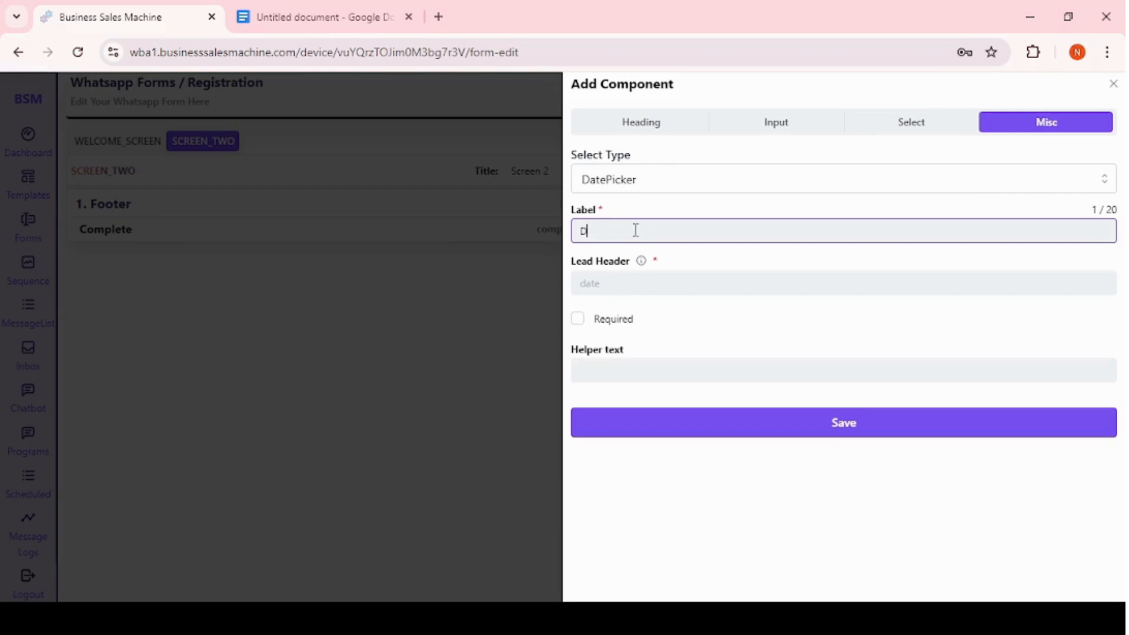
text(ate of b)
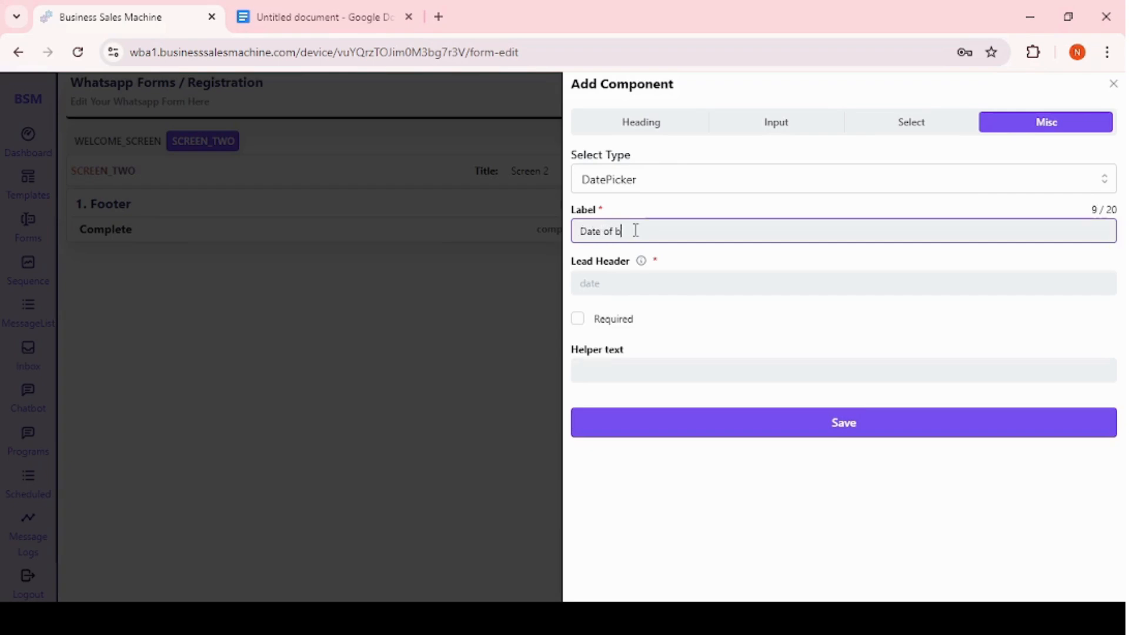
text(irthn)
key(ctrl+a)
key(BackSpace)
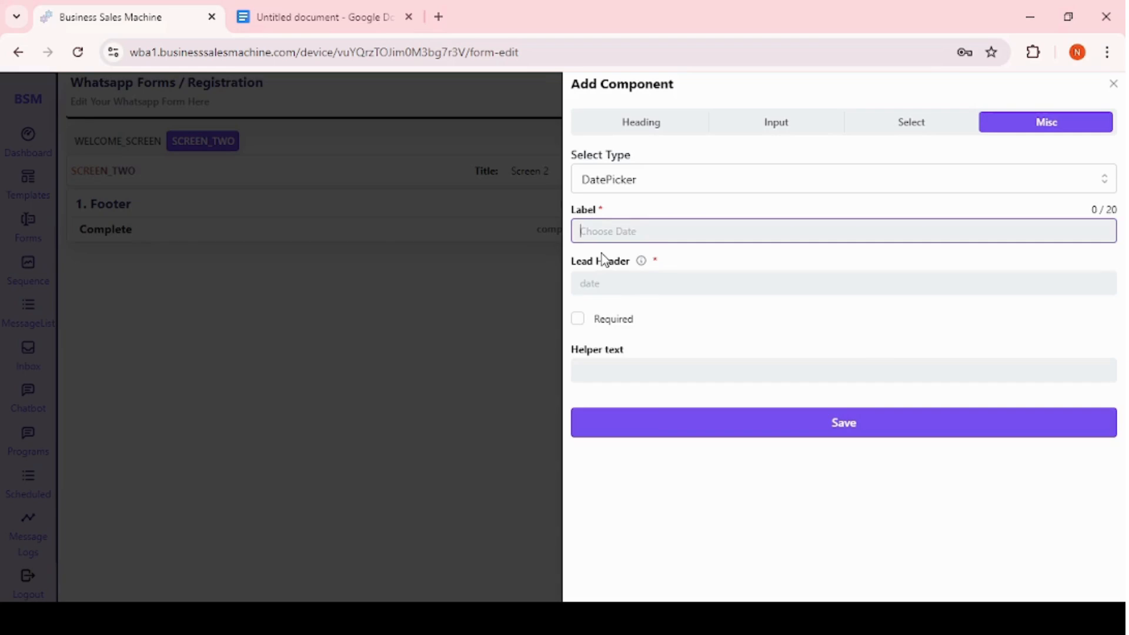
key(ctrl+z)
key(BackSpace)
Copy the label into the lead header, mark the date picker required, and save the component.
drag(664, 233, 569, 240)
key(ctrl+c)
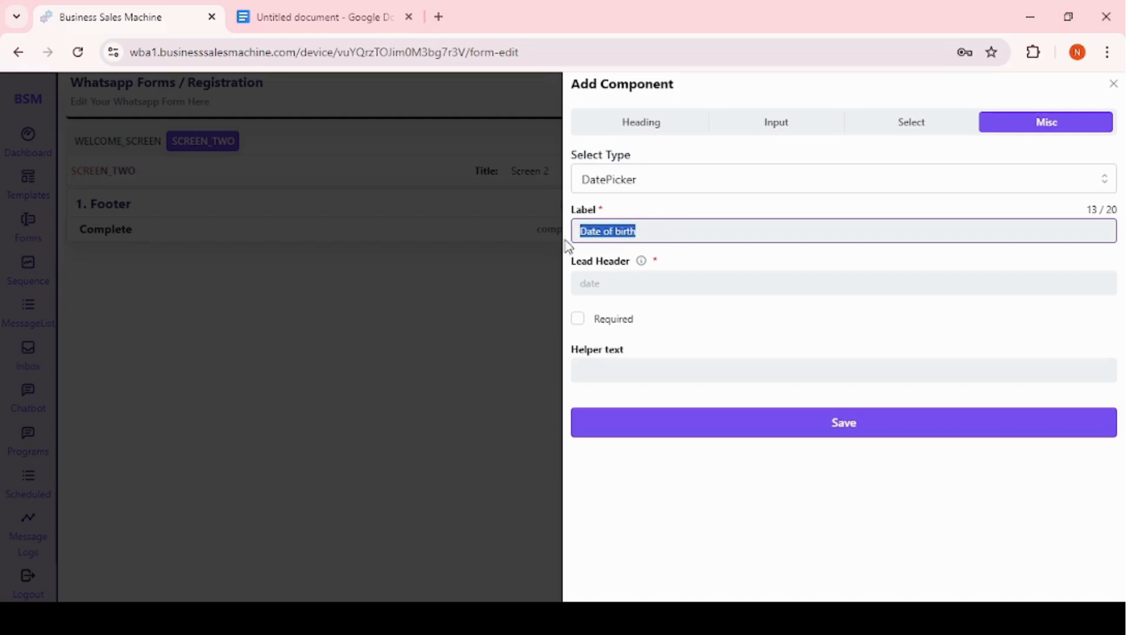
click(588, 281)
key(ctrl+v)
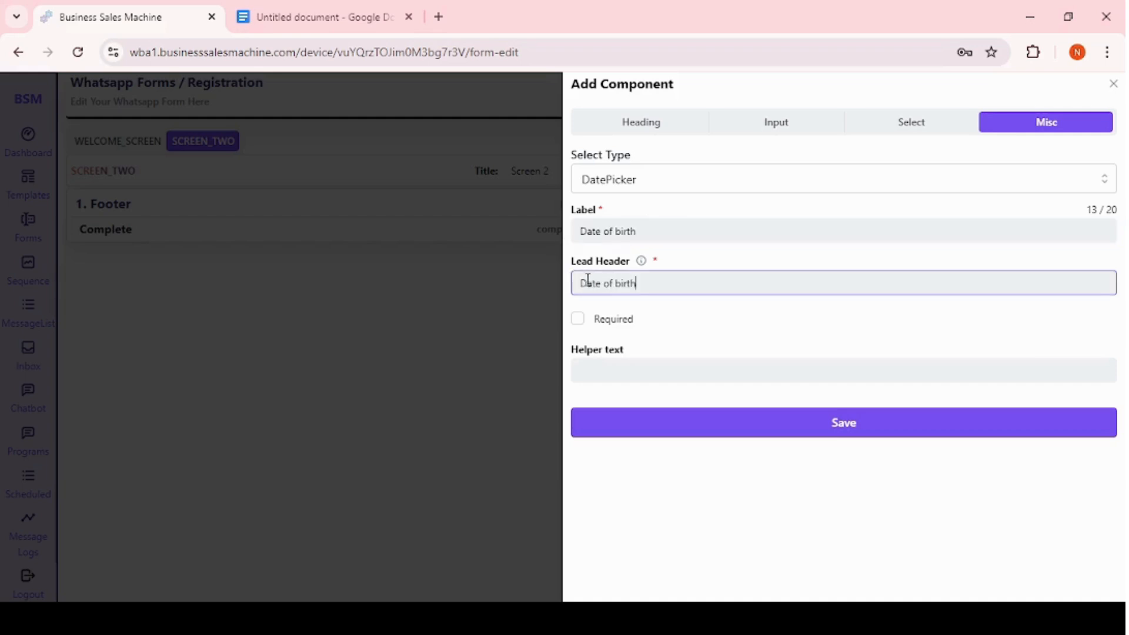
click(578, 319)
click(787, 428)
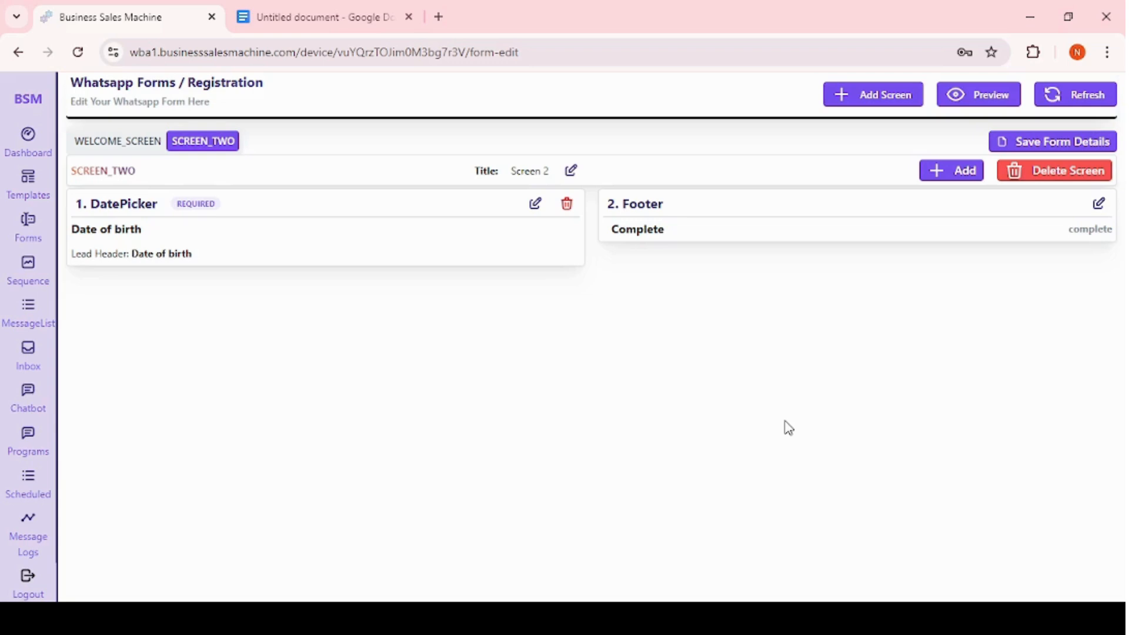
Save the form details.
click(137, 144)
click(188, 146)
click(1044, 150)
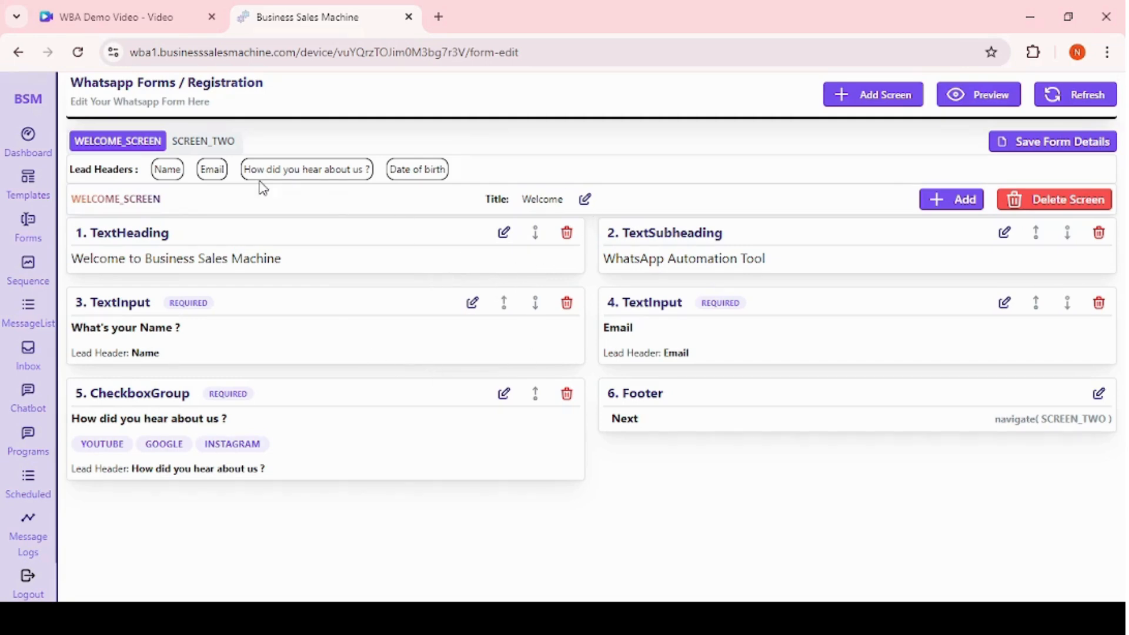
Check the form's lead headers and open the form preview.
double_click(171, 171)
double_click(214, 170)
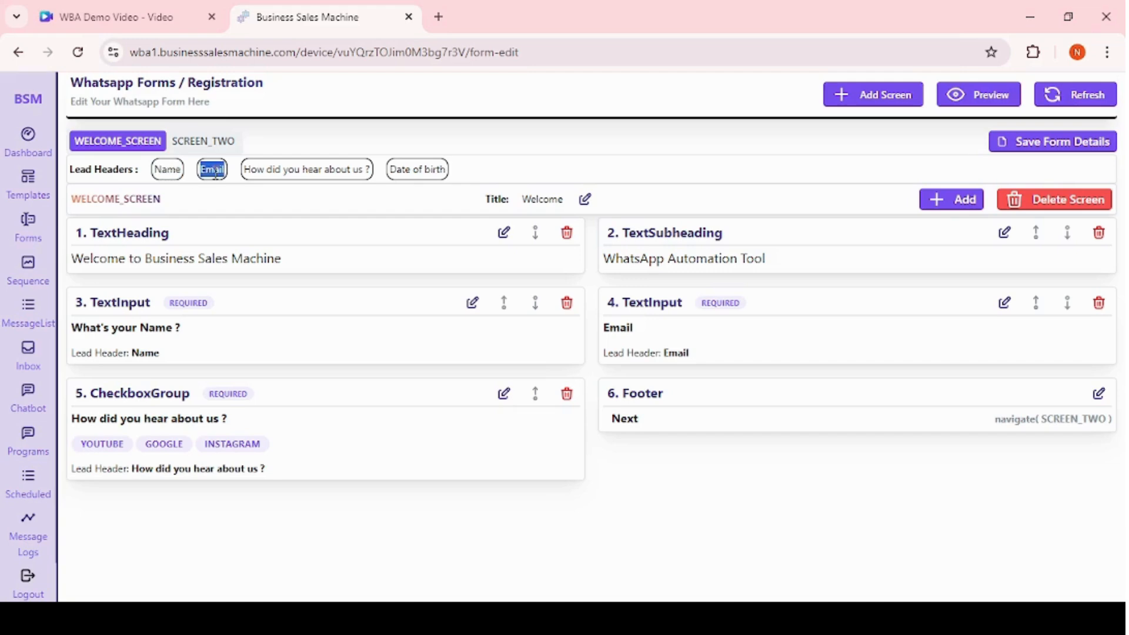
double_click(313, 171)
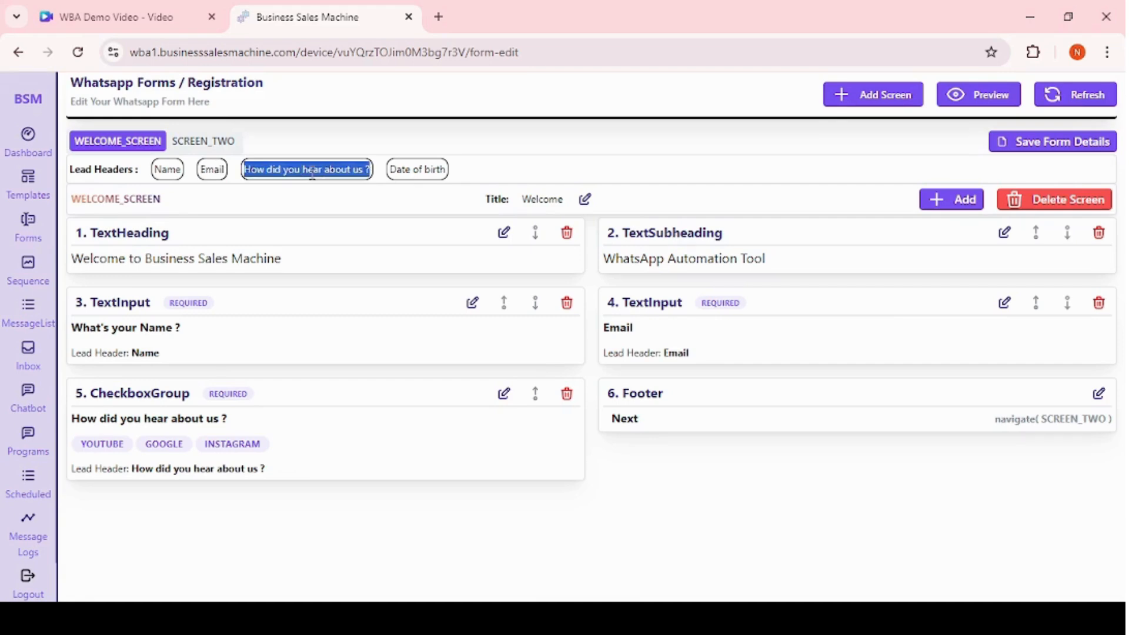
double_click(427, 169)
click(520, 165)
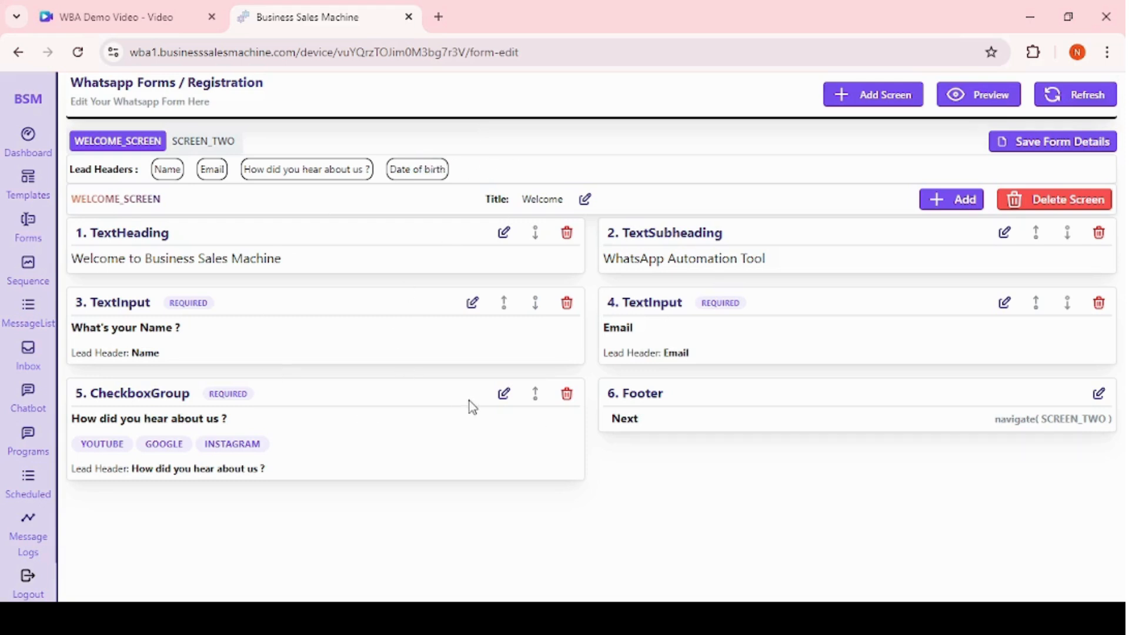
click(994, 103)
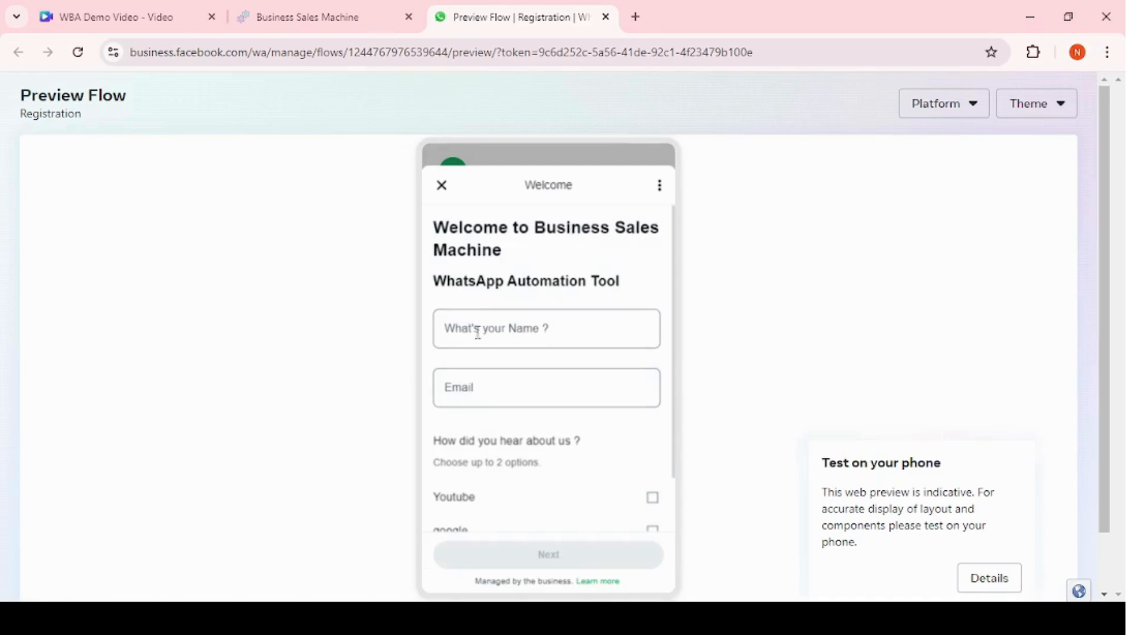
In the preview, enter a name and an email address into the welcome screen fields.
click(500, 336)
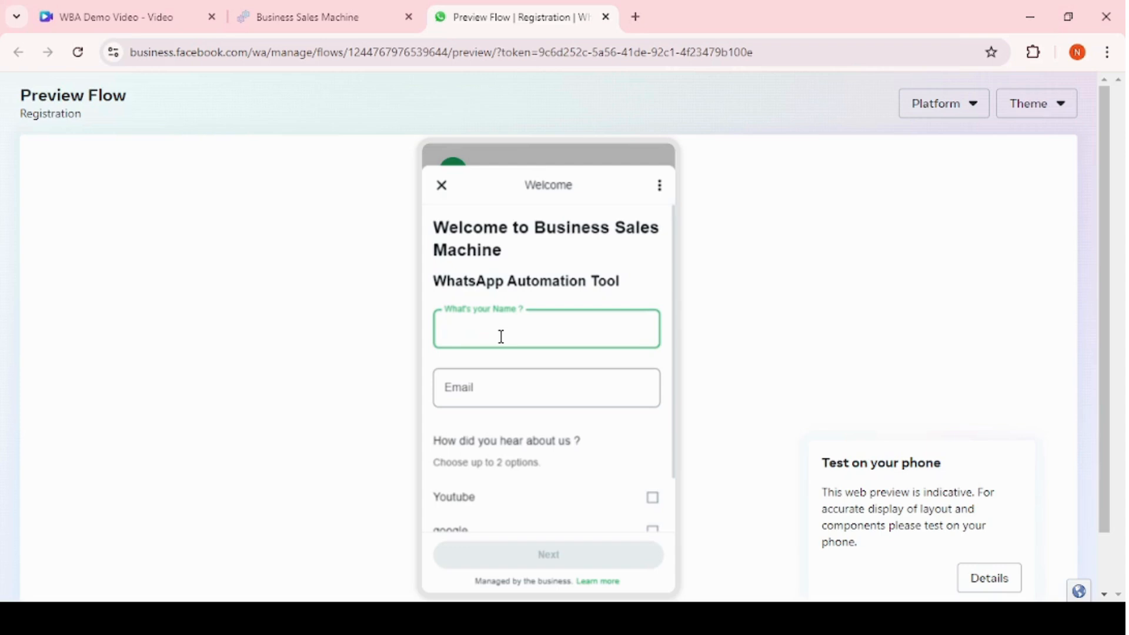
text(Raman)
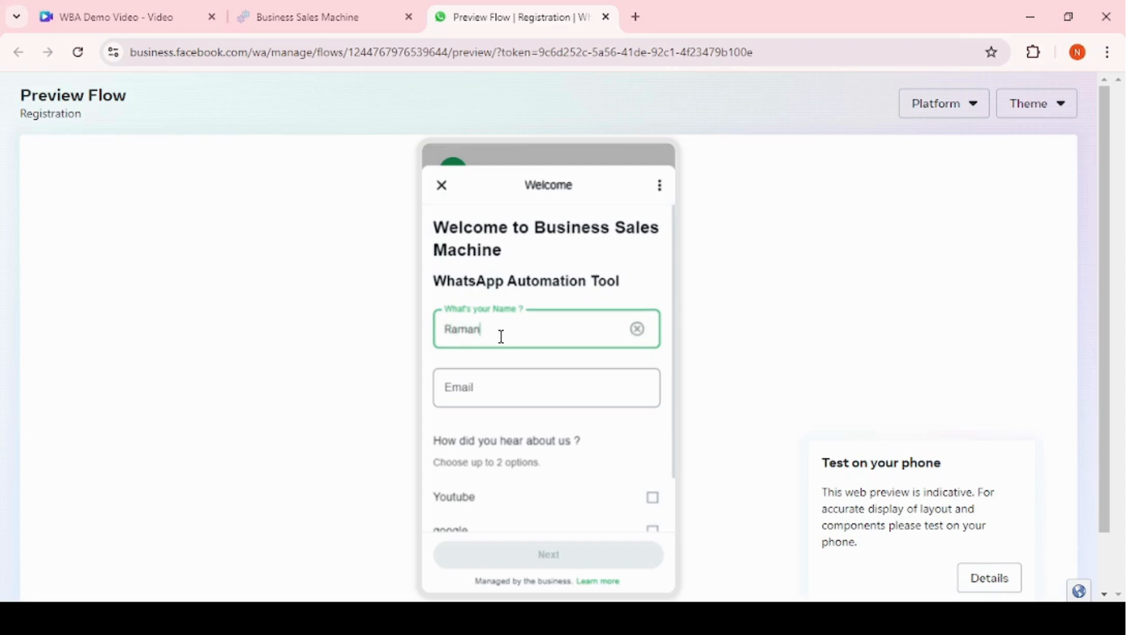
click(494, 400)
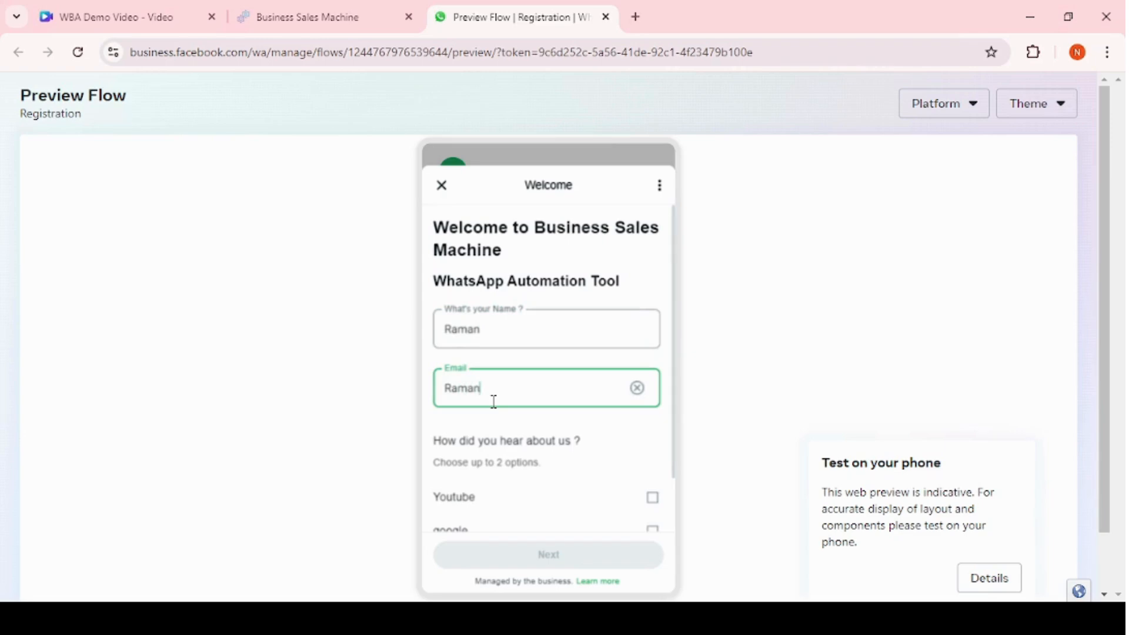
click(525, 466)
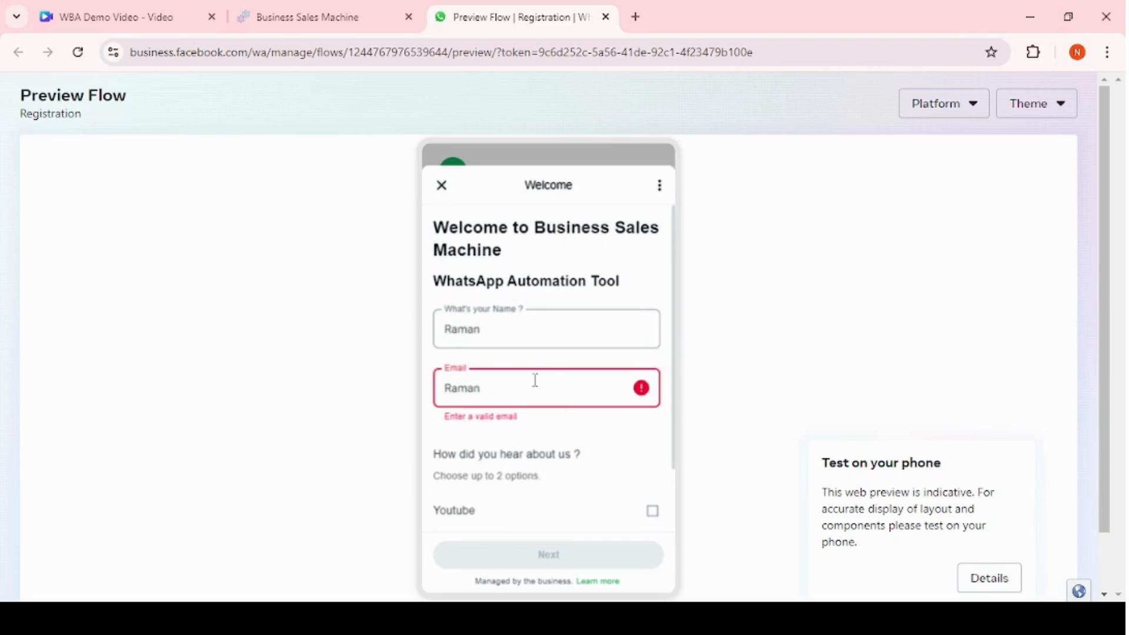
click(495, 400)
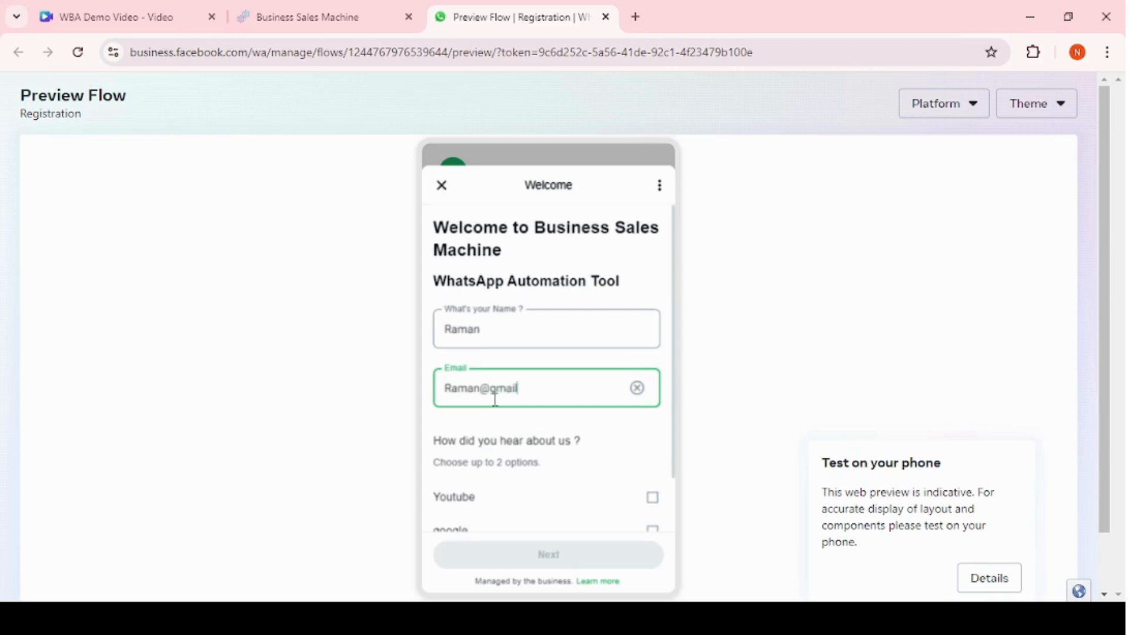
text(@gmail.com)
scroll(569, 436, down, 1)
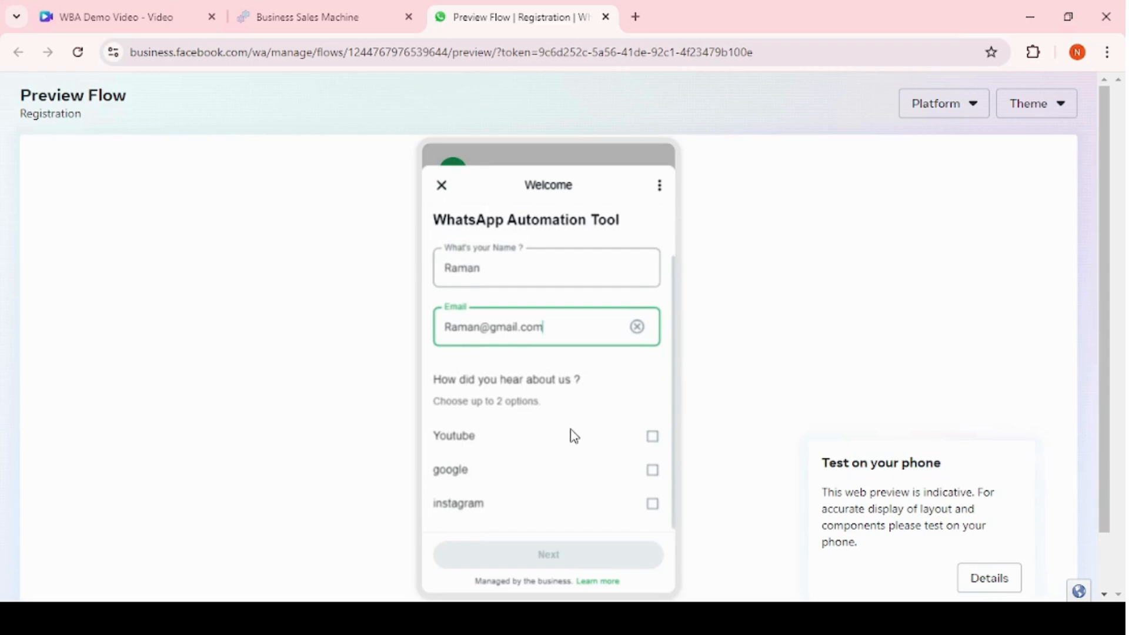
Tick the Youtube and google options and switch the preview to SCREEN_TWO.
click(652, 437)
click(653, 469)
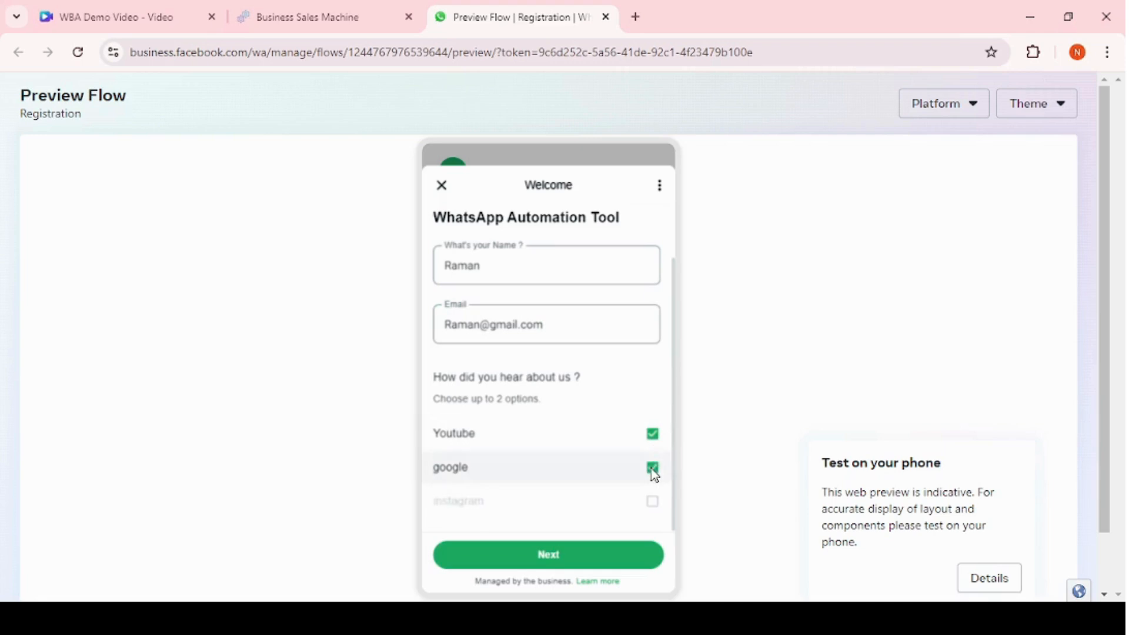
click(545, 564)
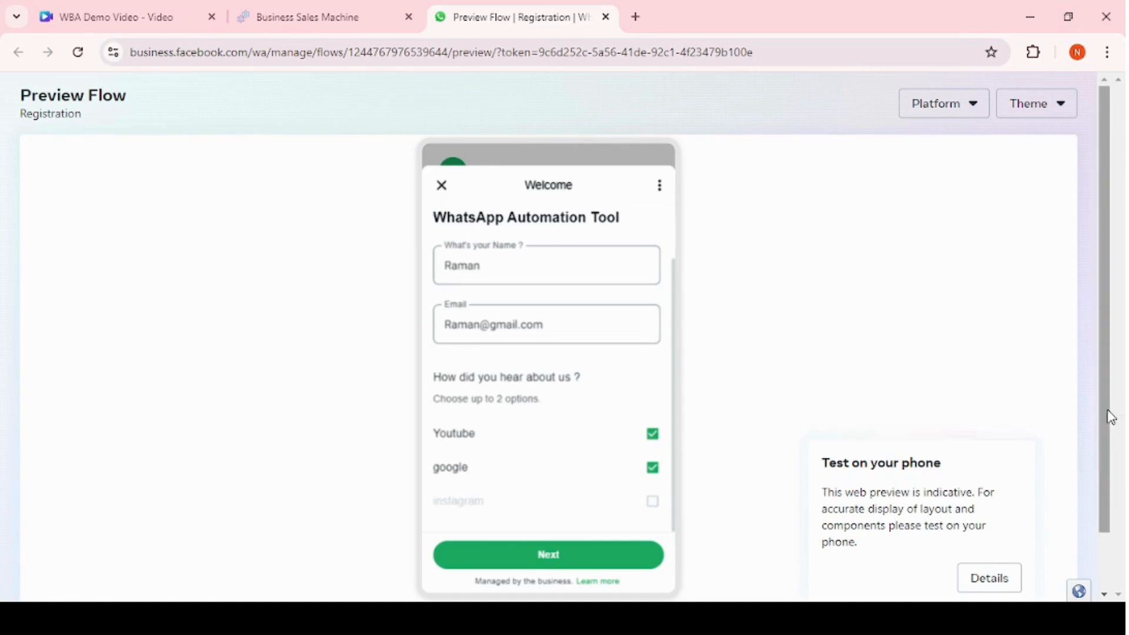
drag(1111, 415, 1111, 470)
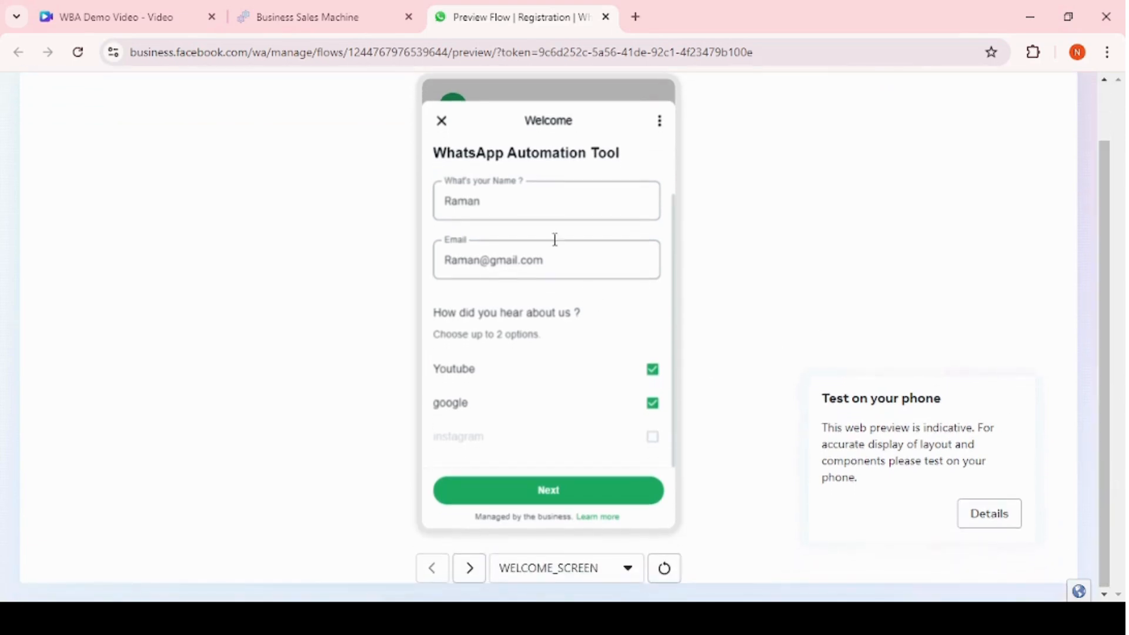
click(549, 569)
click(578, 531)
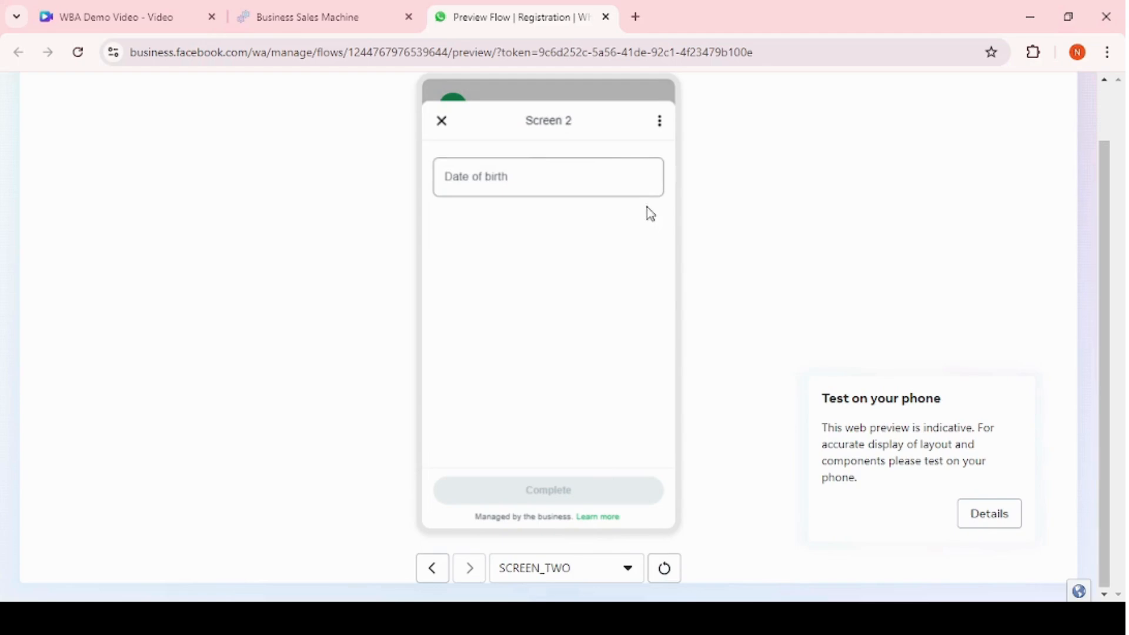
Pick a date of birth in the preview's date picker and confirm it.
click(545, 187)
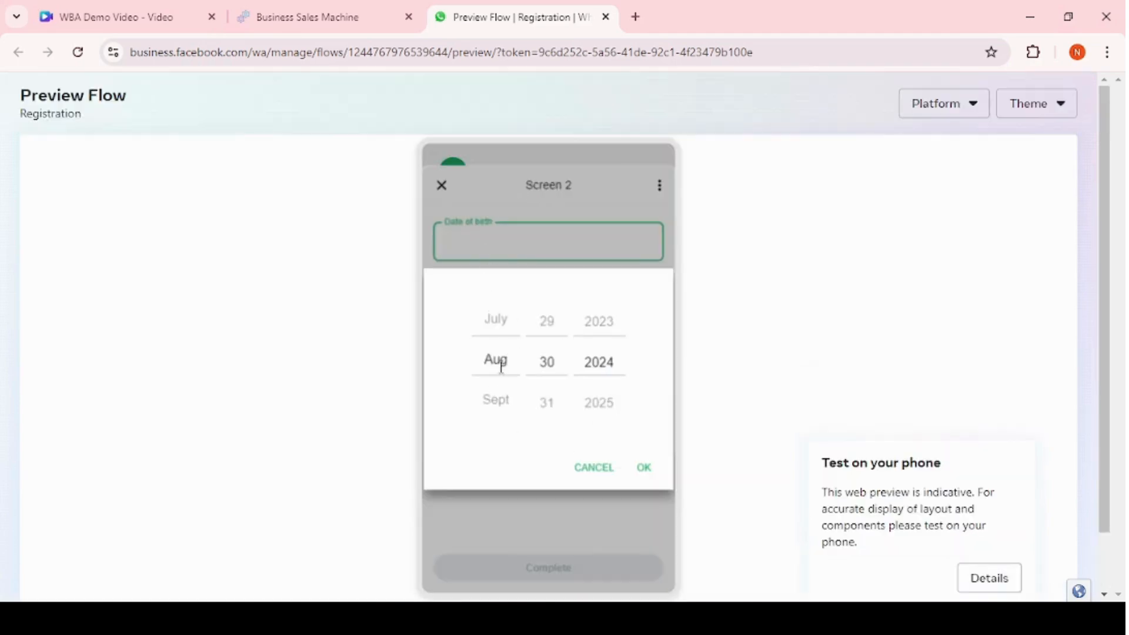
click(500, 399)
scroll(502, 400, down, 2)
click(645, 478)
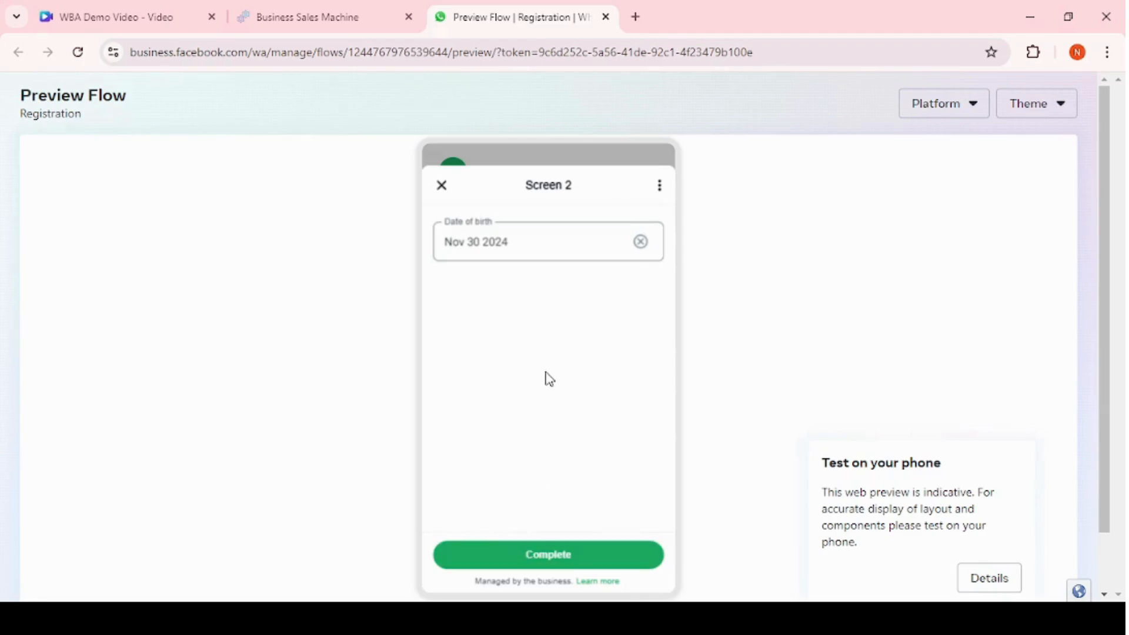
scroll(548, 378, down, 1)
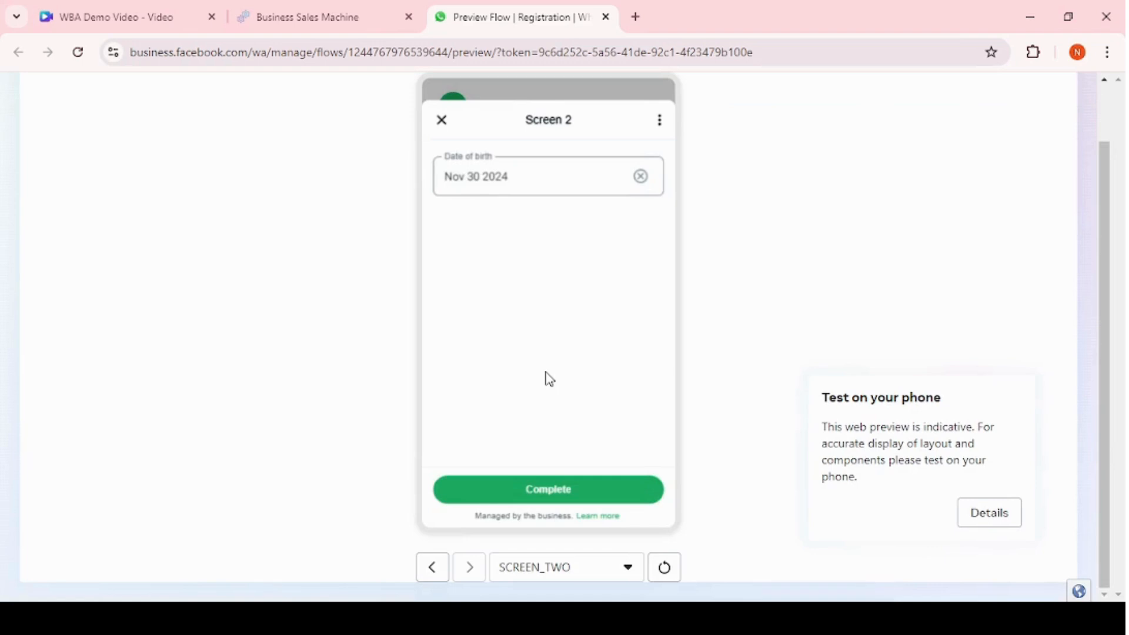
scroll(547, 378, up, 1)
scroll(547, 378, down, 1)
Start a new message template and add a Form-type button to it.
click(340, 25)
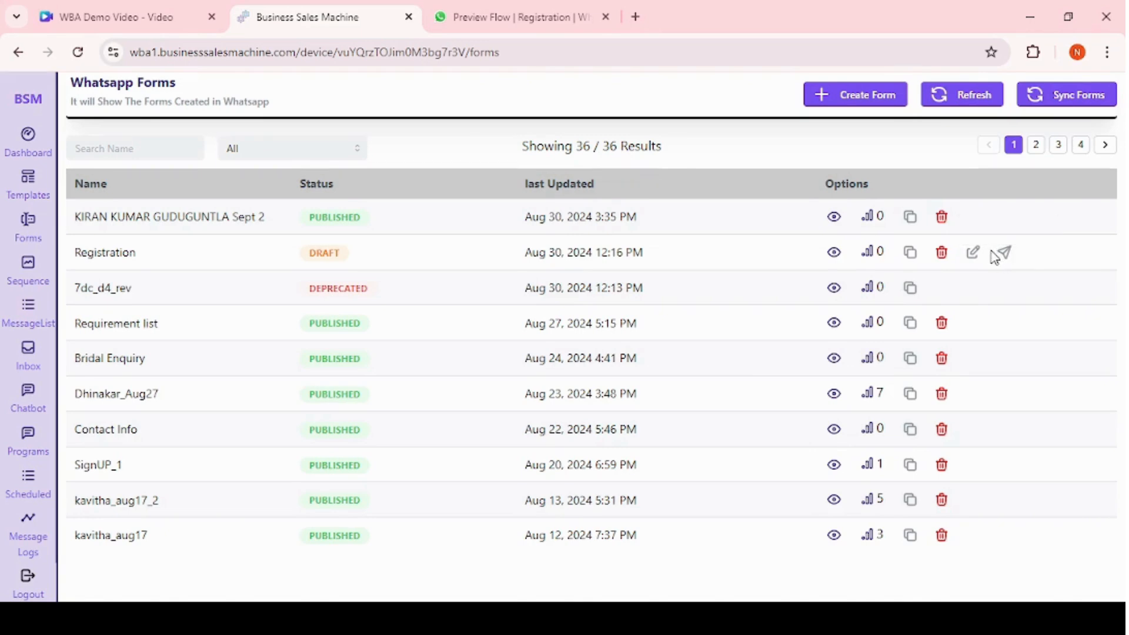
click(28, 200)
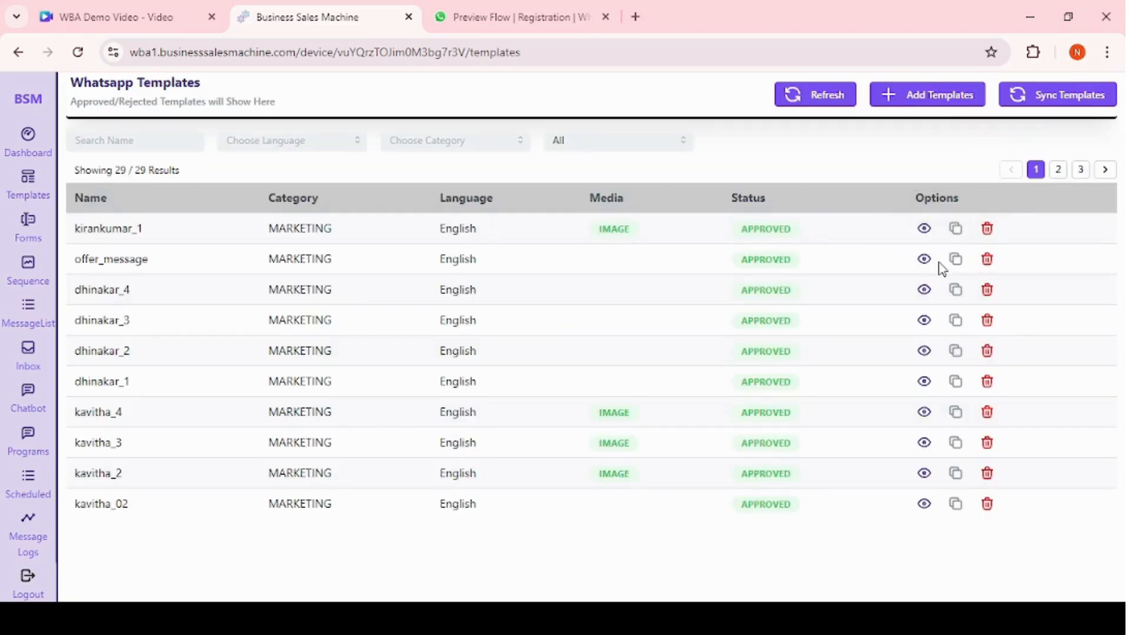
click(933, 101)
scroll(326, 367, down, 1)
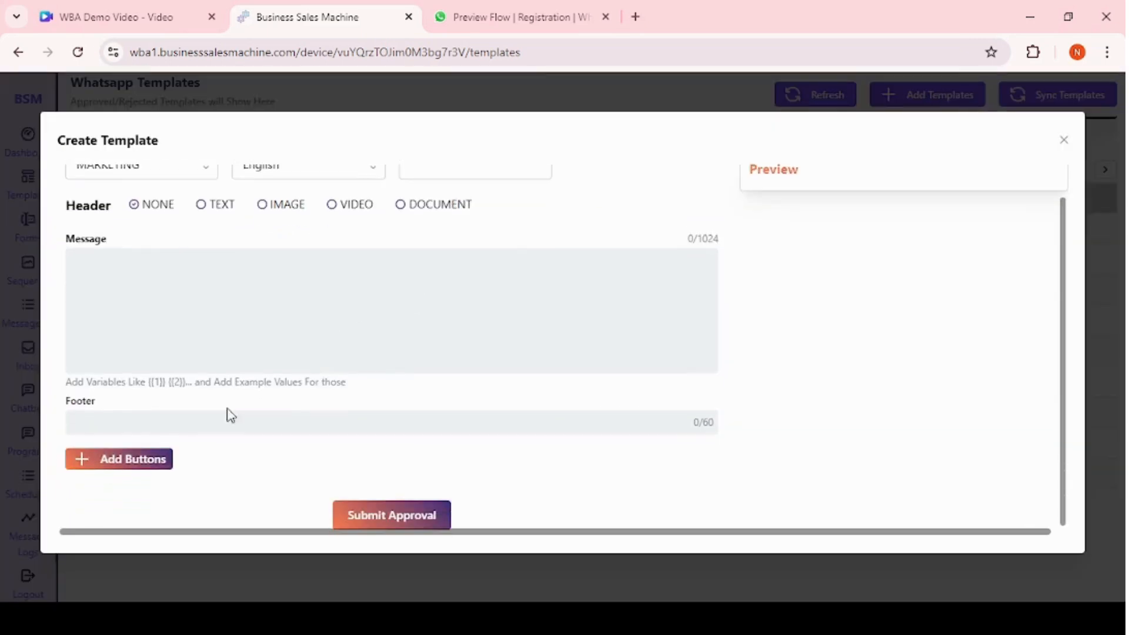
click(112, 463)
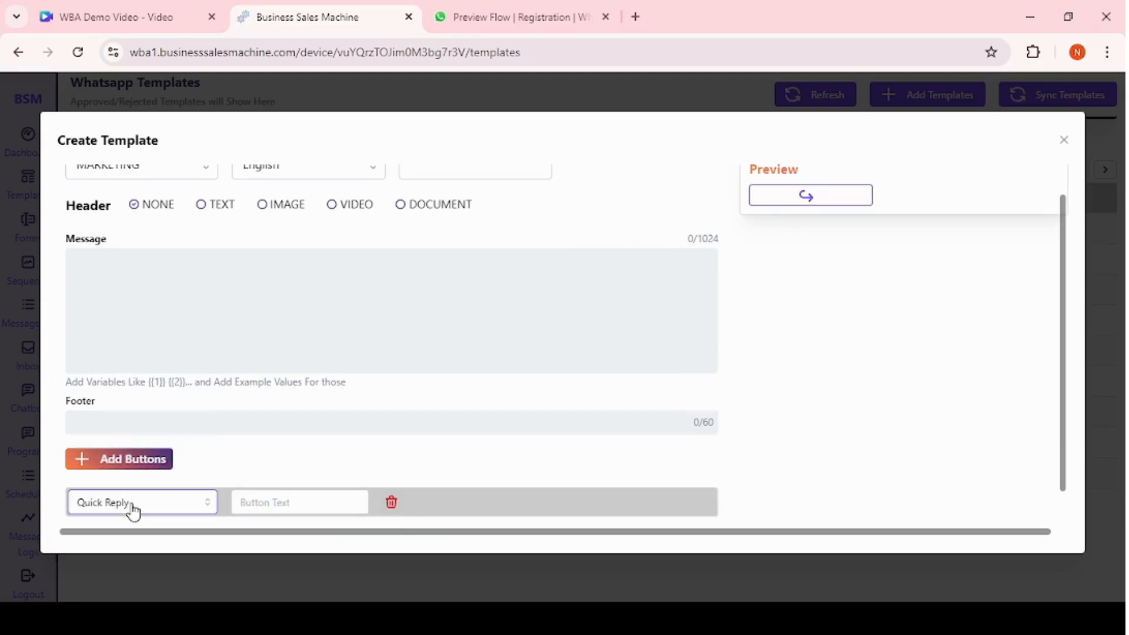
click(134, 503)
click(110, 467)
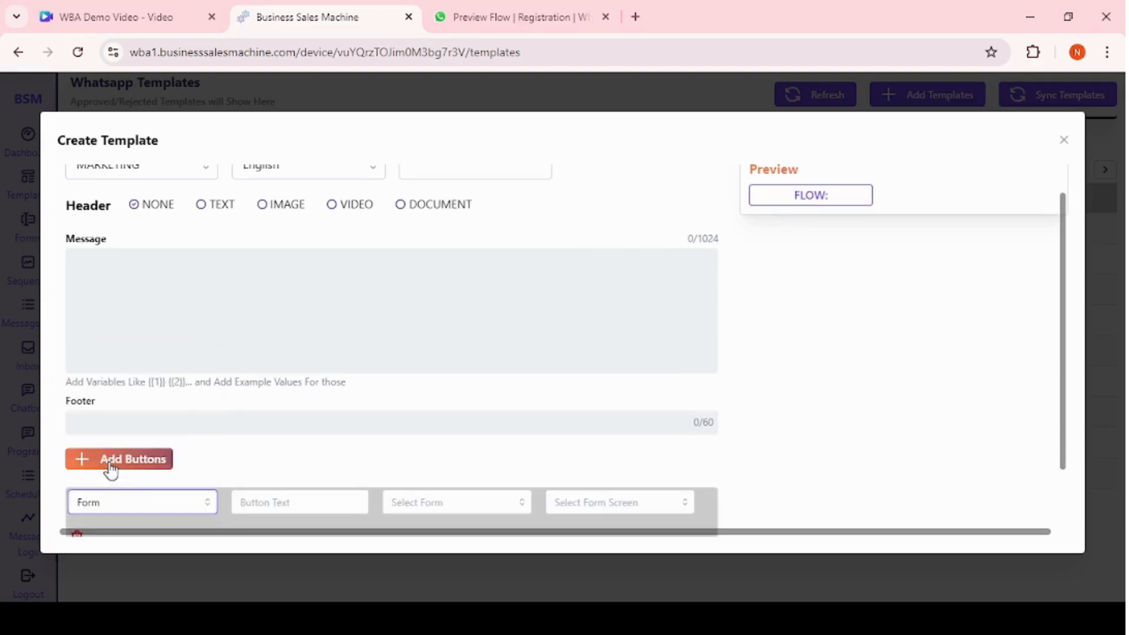
Label the button Fill the form, link it to the Registration form, then close the template dialog.
click(278, 503)
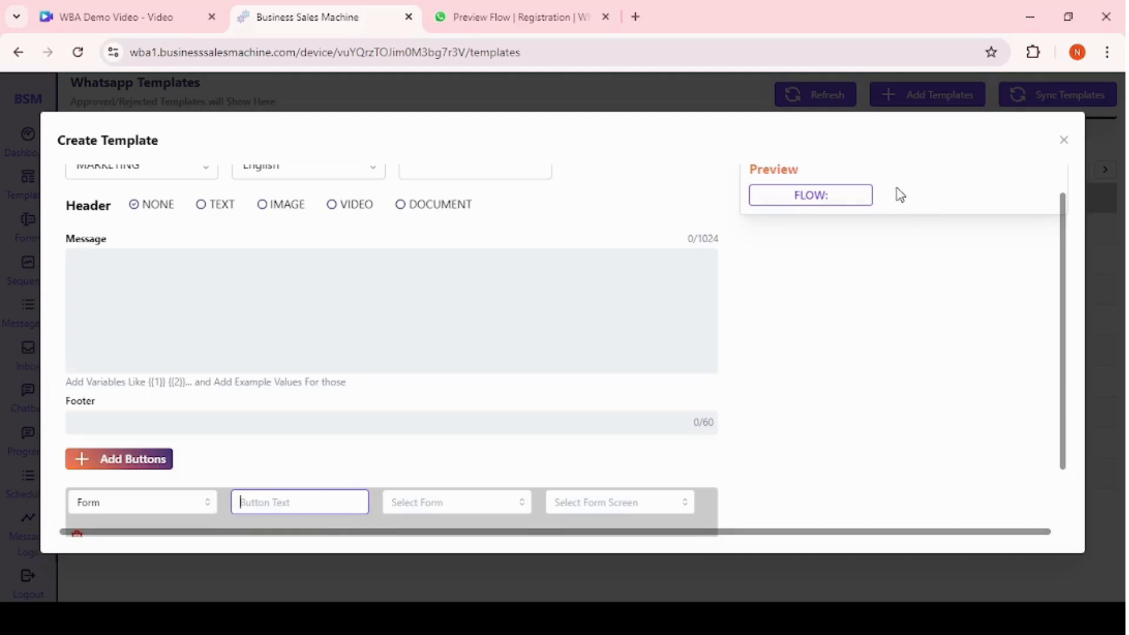
text(F)
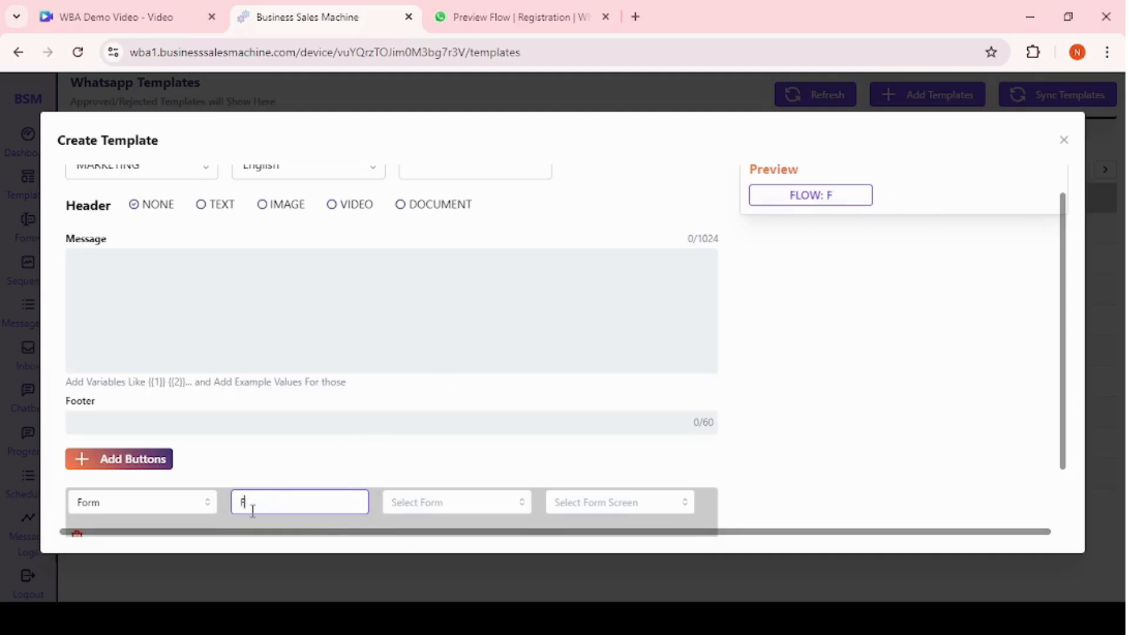
text(ill the form)
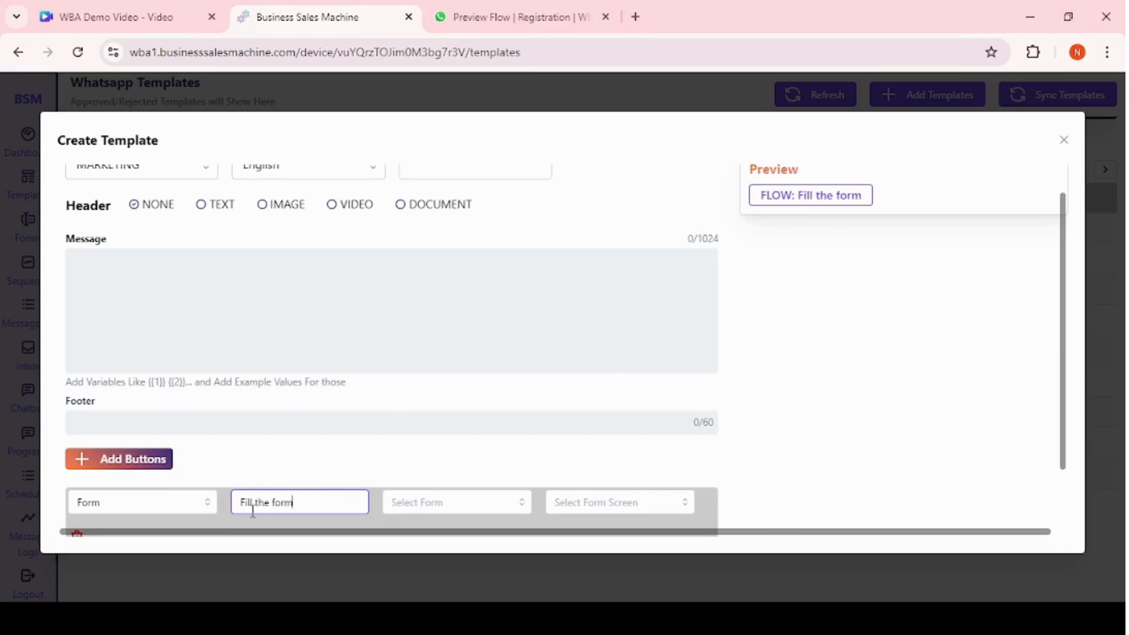
click(425, 513)
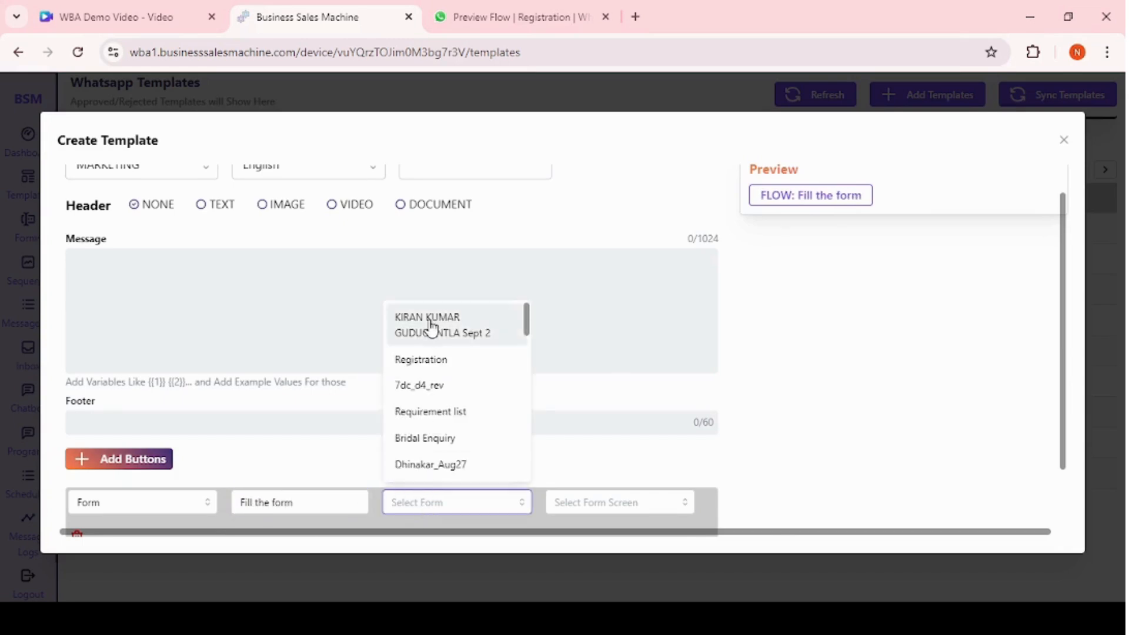
click(422, 362)
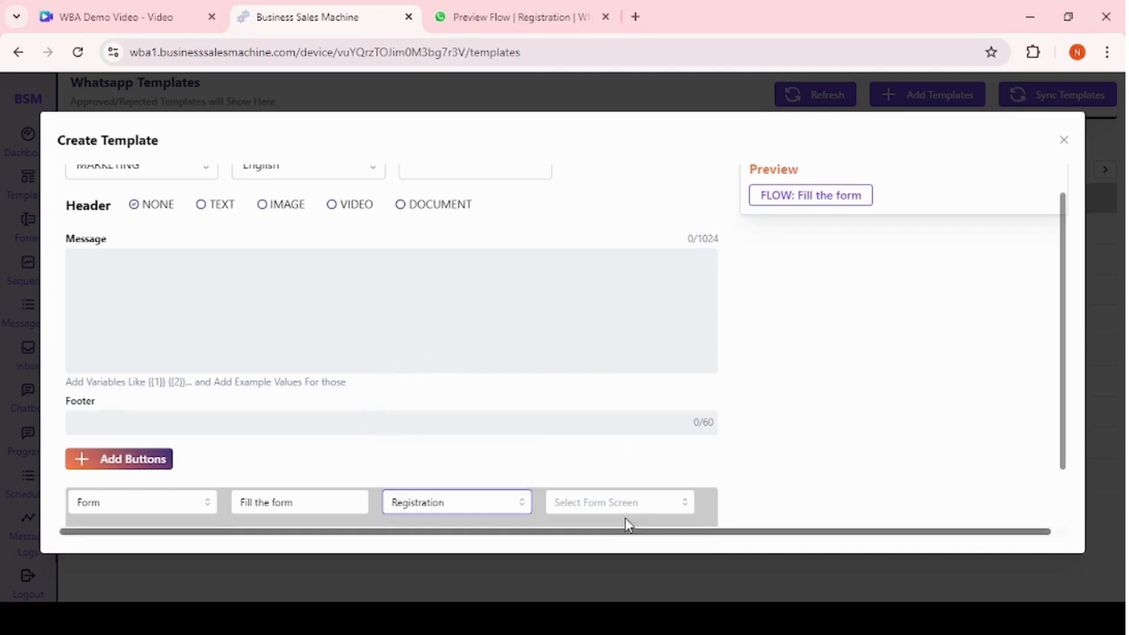
click(611, 510)
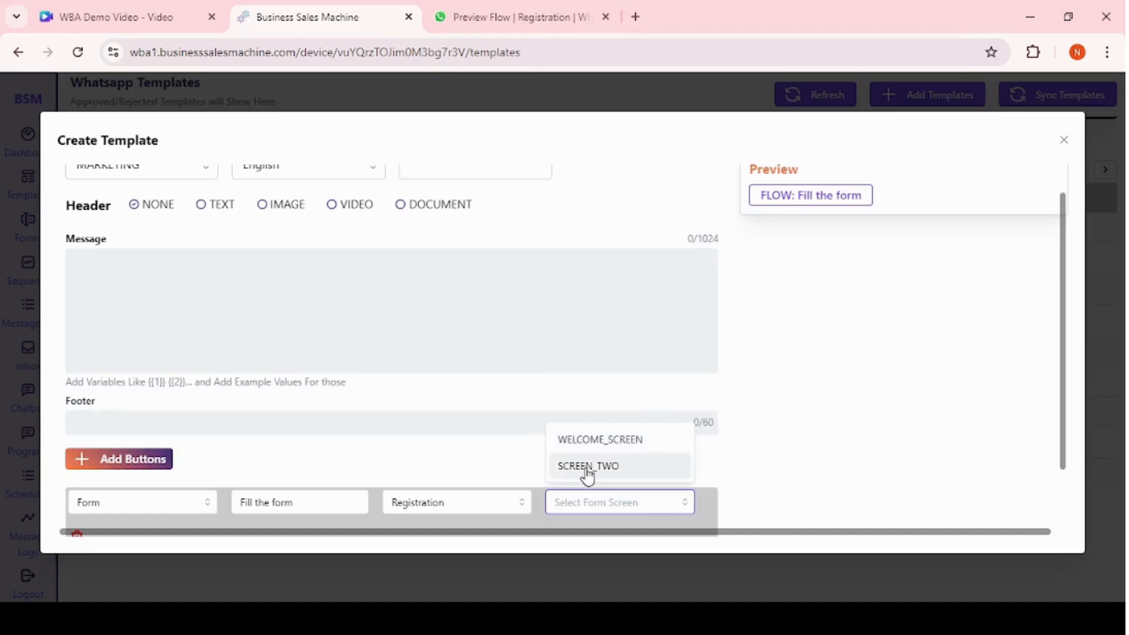
click(506, 106)
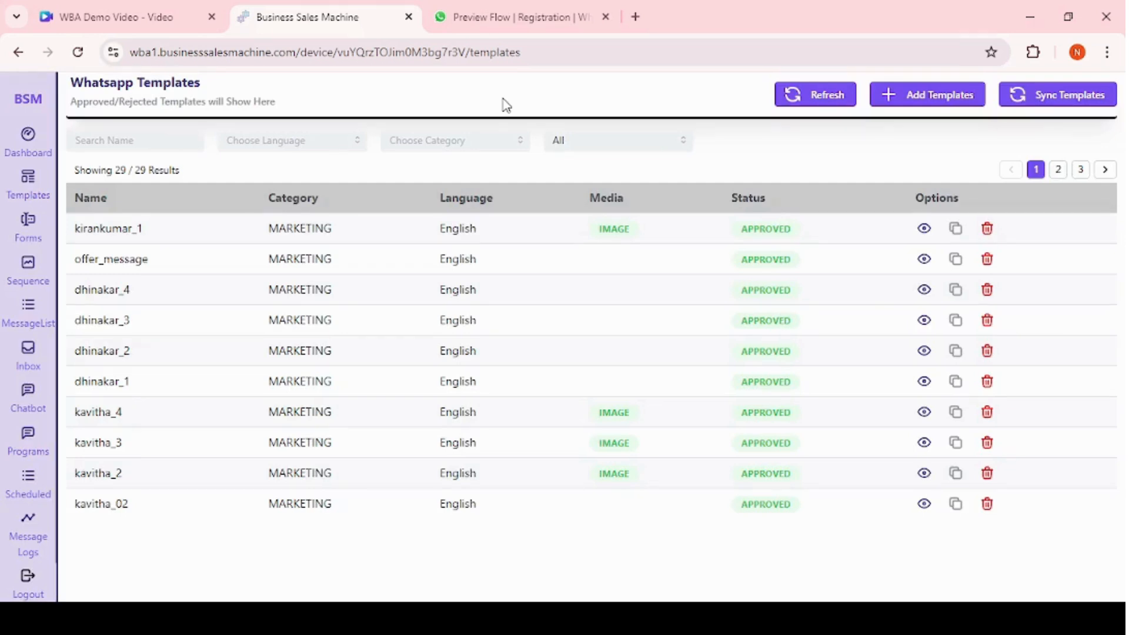
Return to the WhatsApp forms list.
click(33, 232)
drag(33, 231, 449, 201)
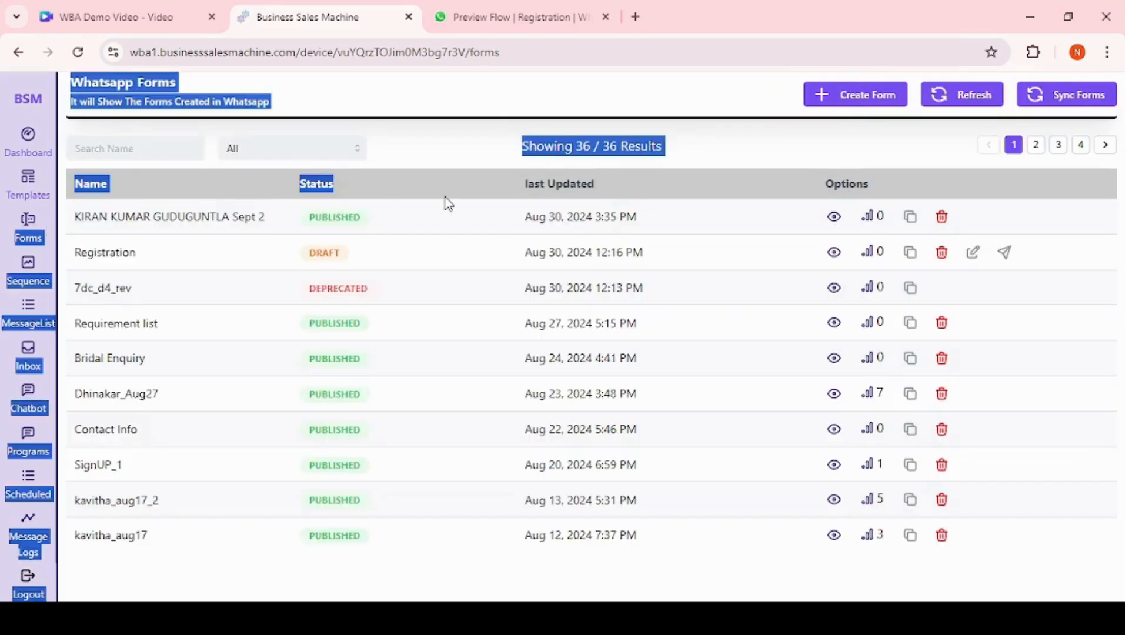
click(369, 292)
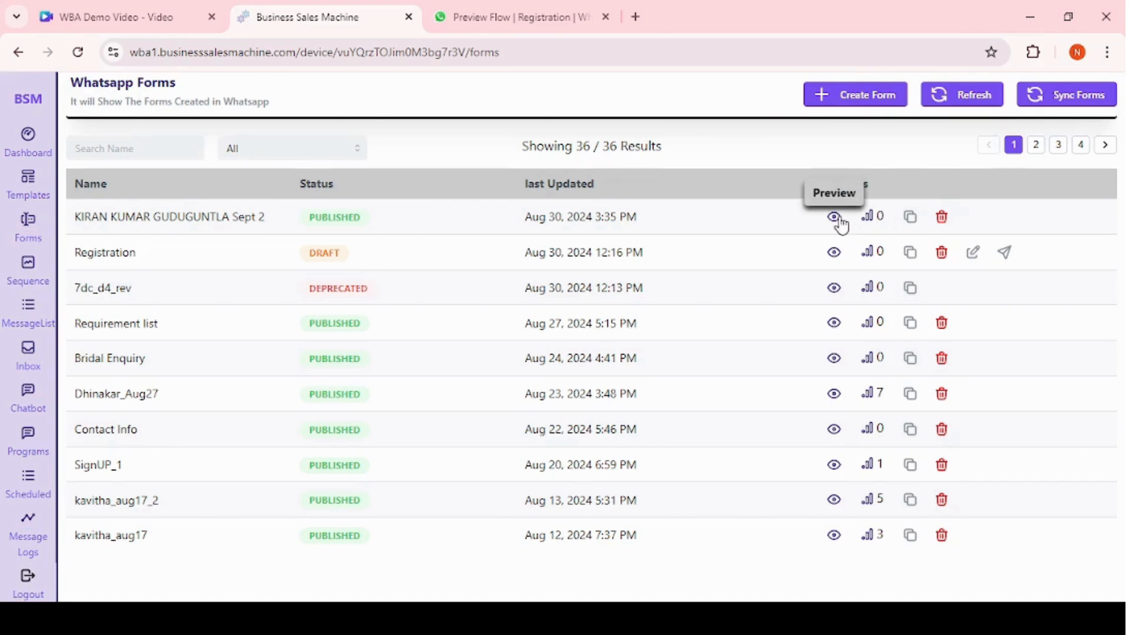
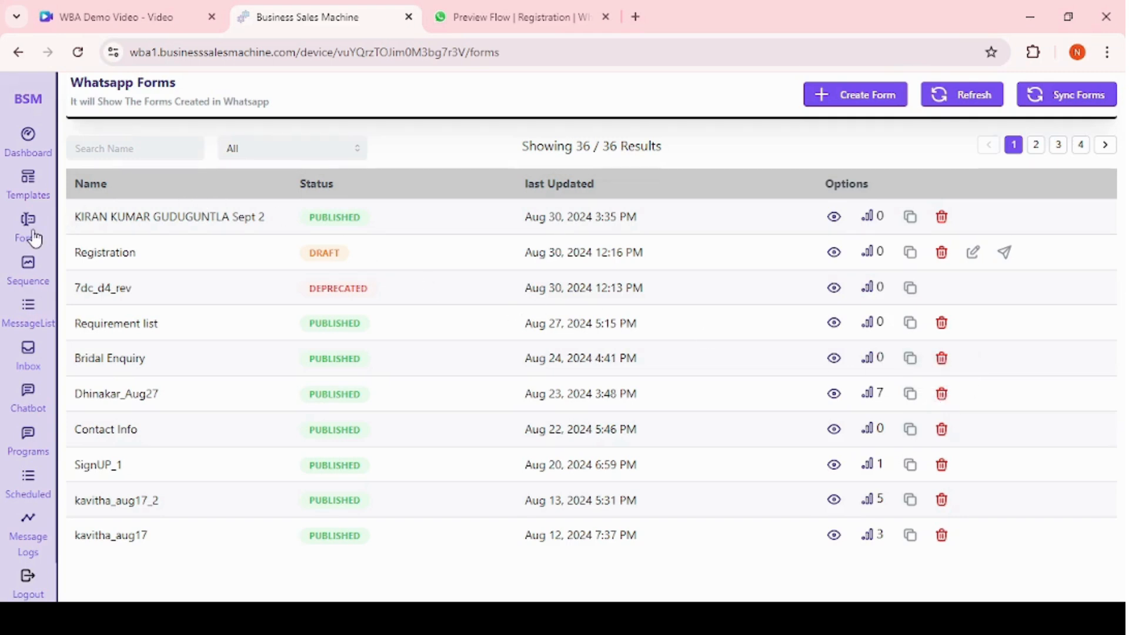
Create a new message sequence named Restaurant.
click(31, 284)
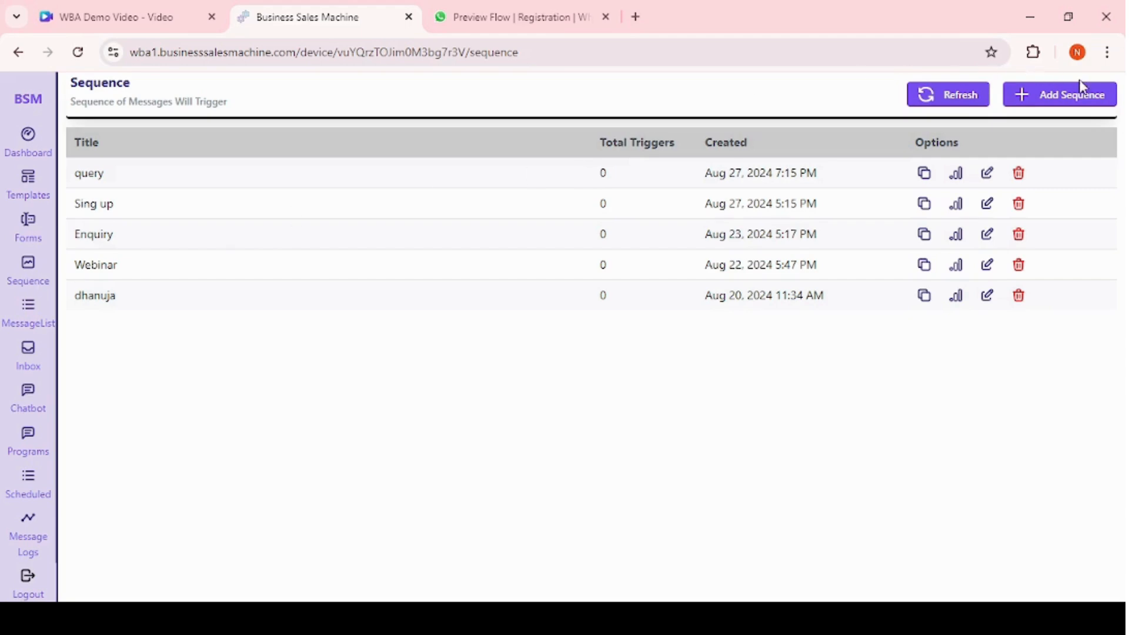
click(1069, 105)
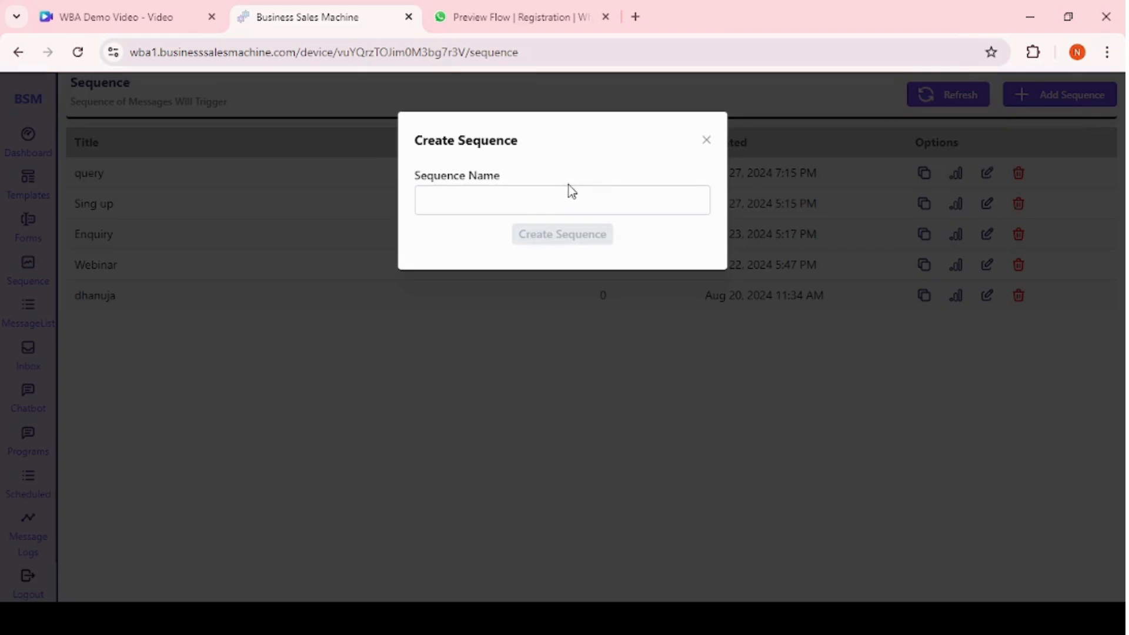
click(496, 202)
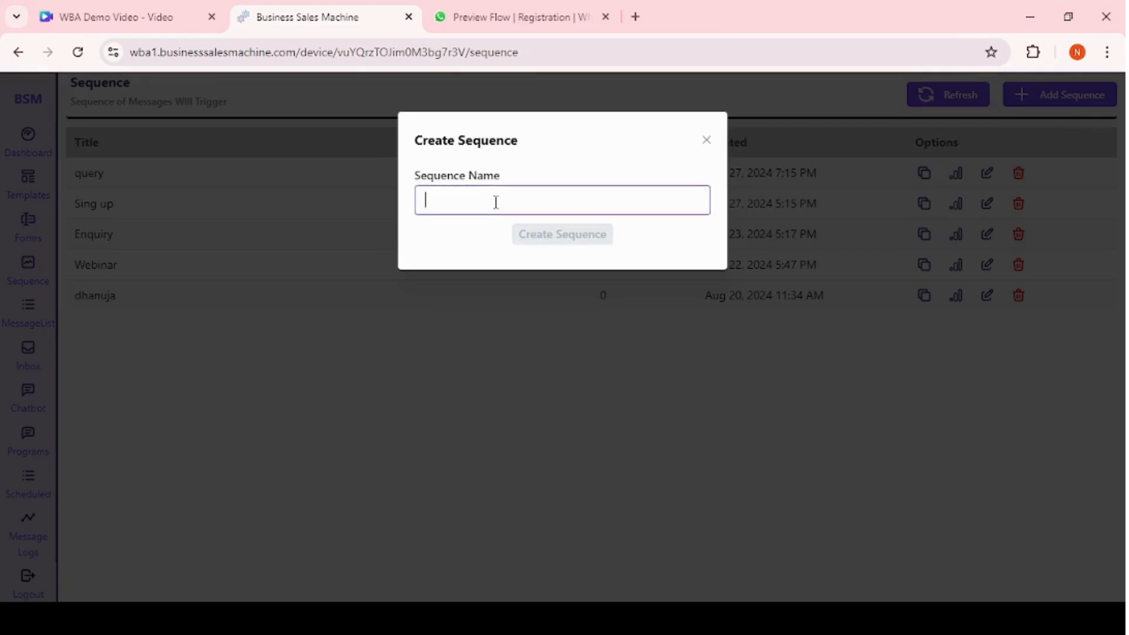
text(Restaurant)
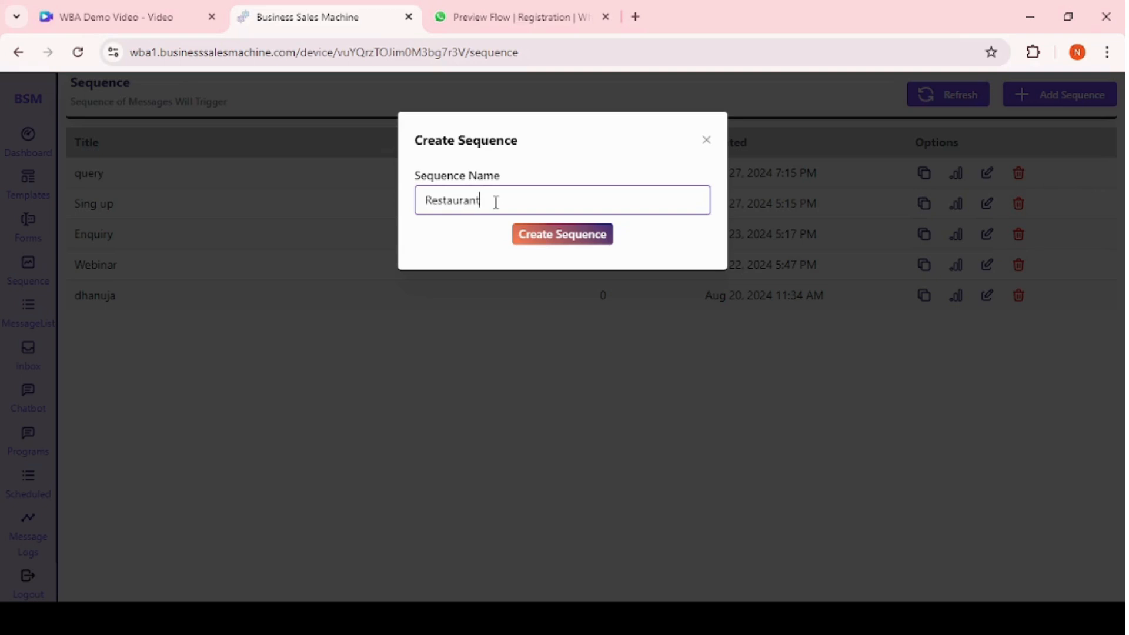
click(553, 240)
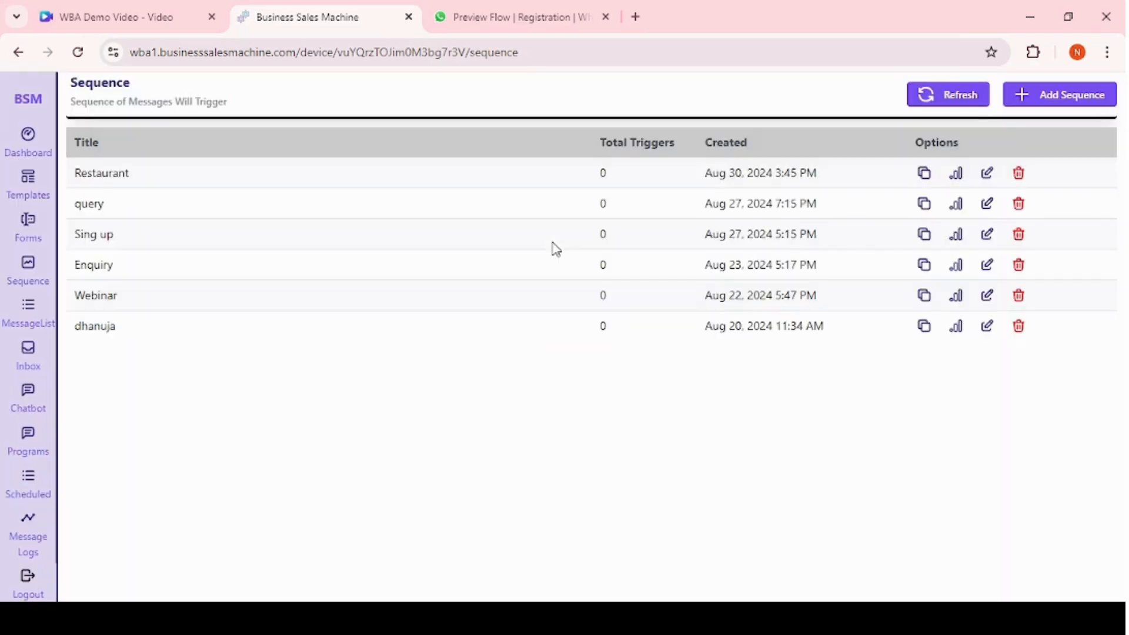
Open the Restaurant sequence for editing and place a Message, a Button and a List node on the canvas.
click(986, 175)
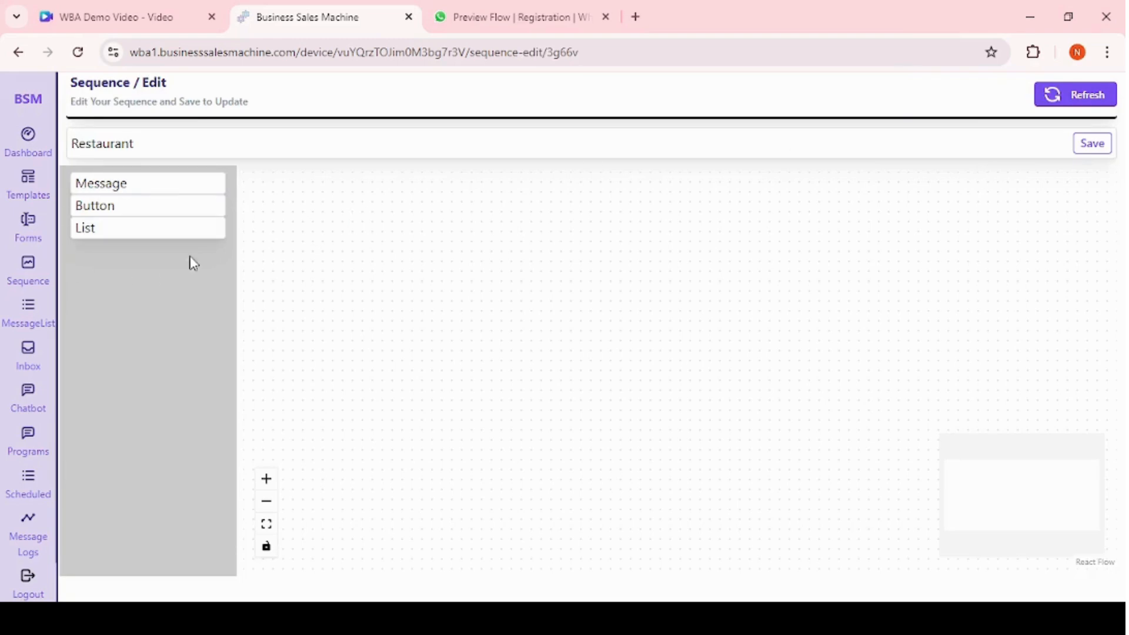
click(130, 184)
drag(693, 398, 474, 340)
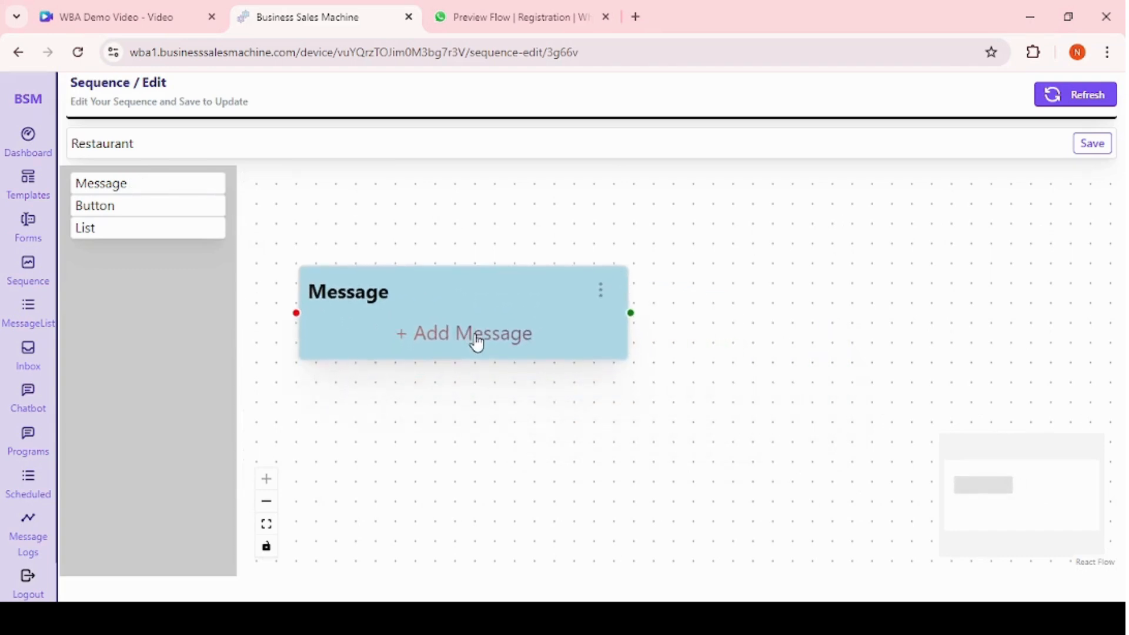
click(154, 207)
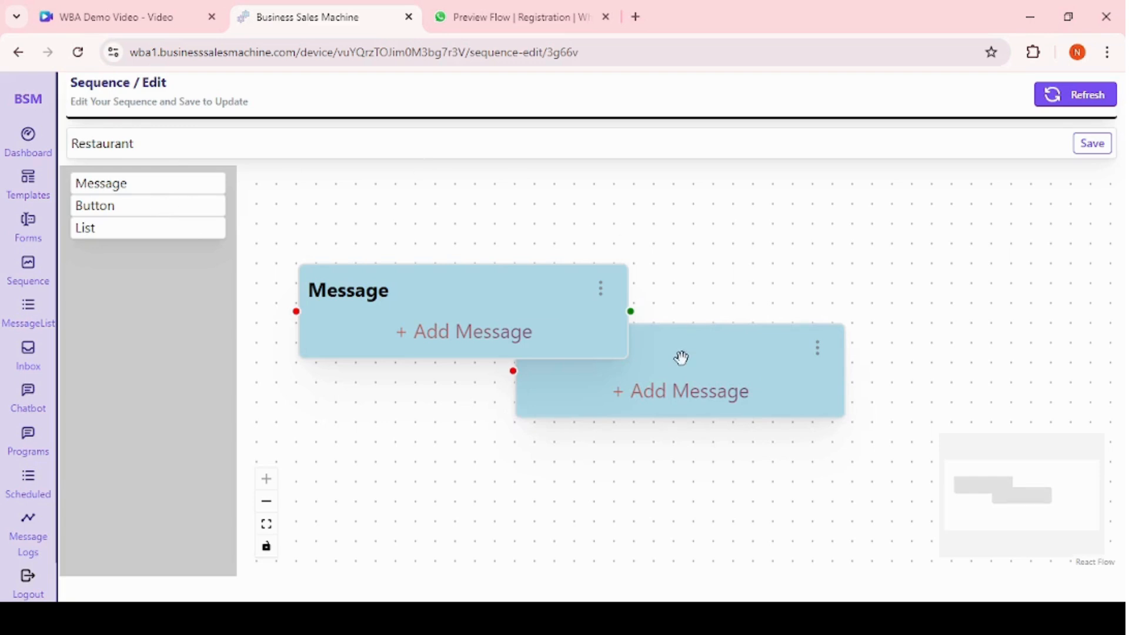
drag(681, 358, 688, 426)
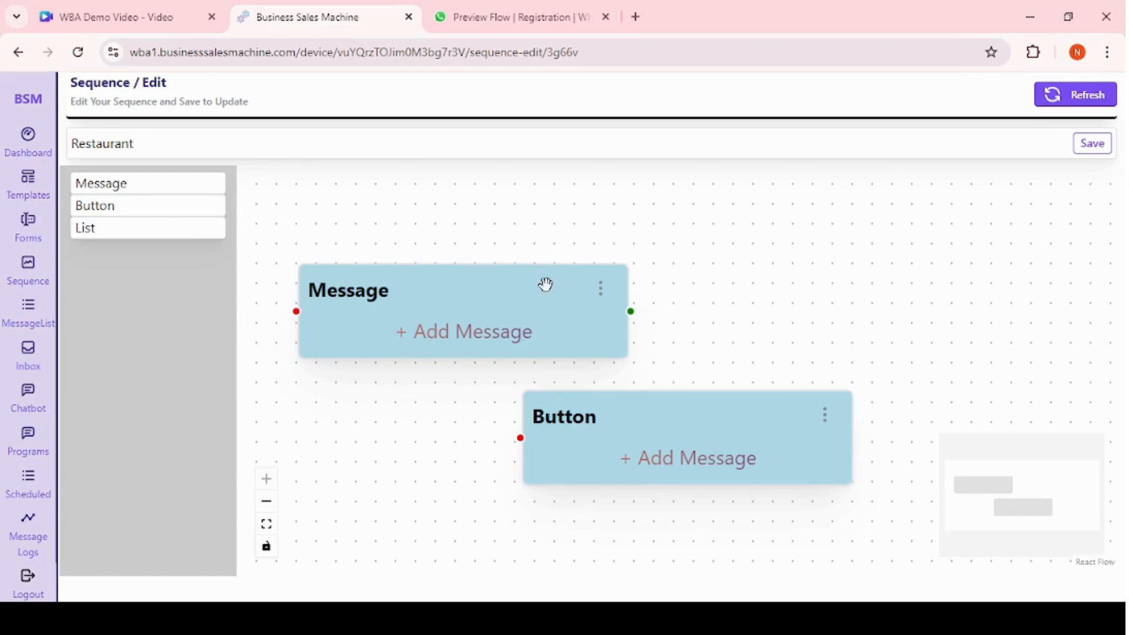
click(155, 232)
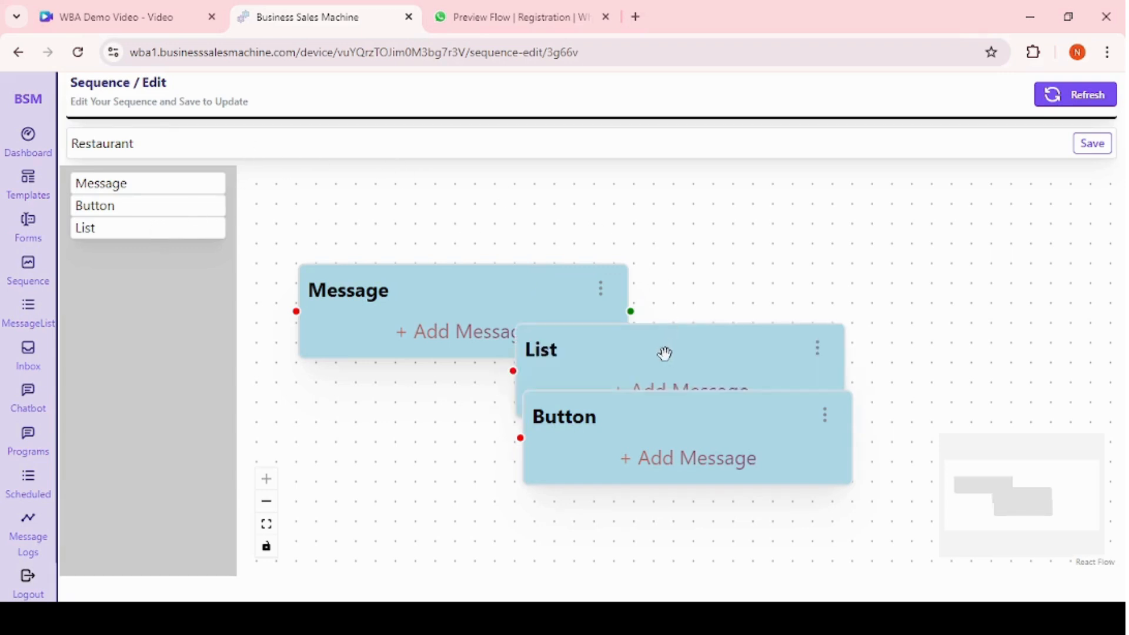
drag(662, 353, 969, 281)
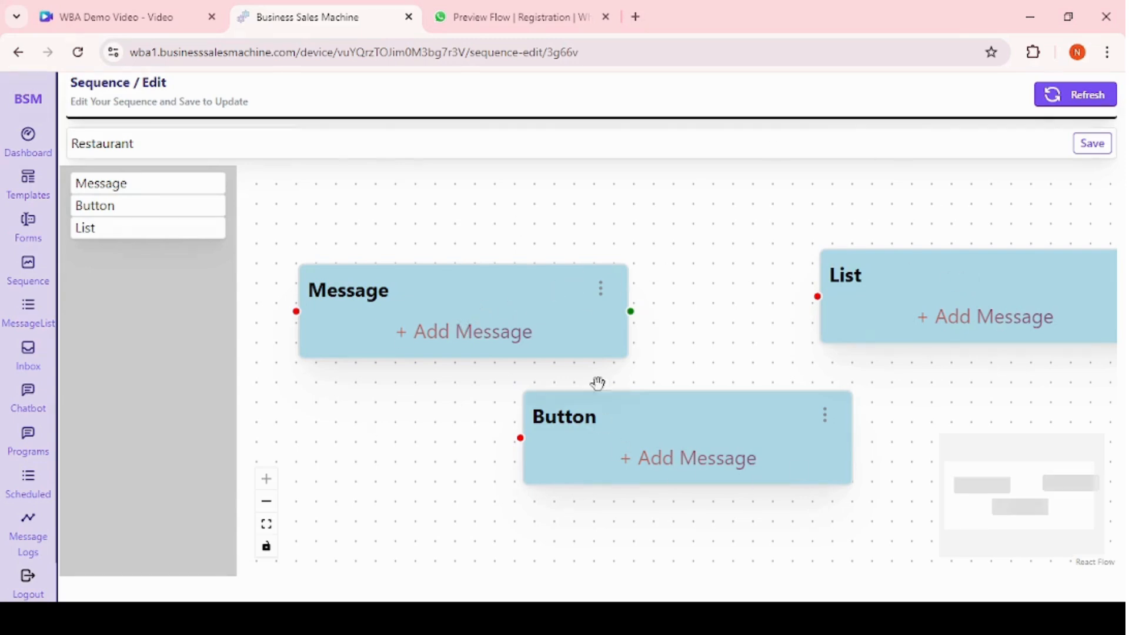
Give the Message node the text "Hello! 👋 Welcome to [Restaurant Name]. We're thrilled to have you here. How can we assist you today? 🍽" and save it.
click(458, 337)
click(418, 270)
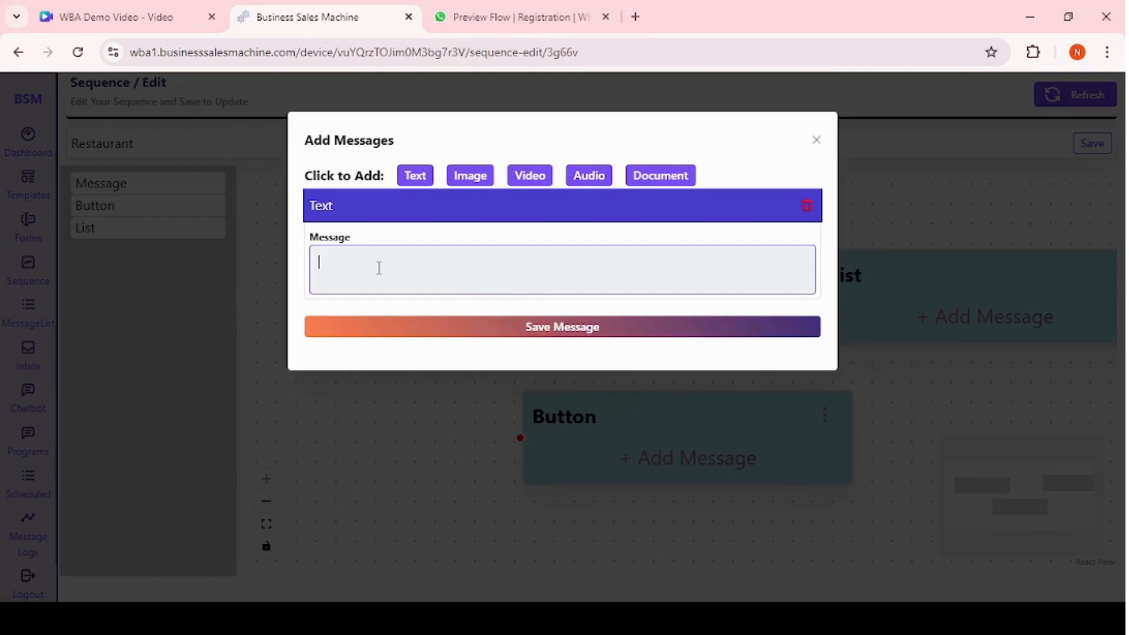
key(alt+Tab)
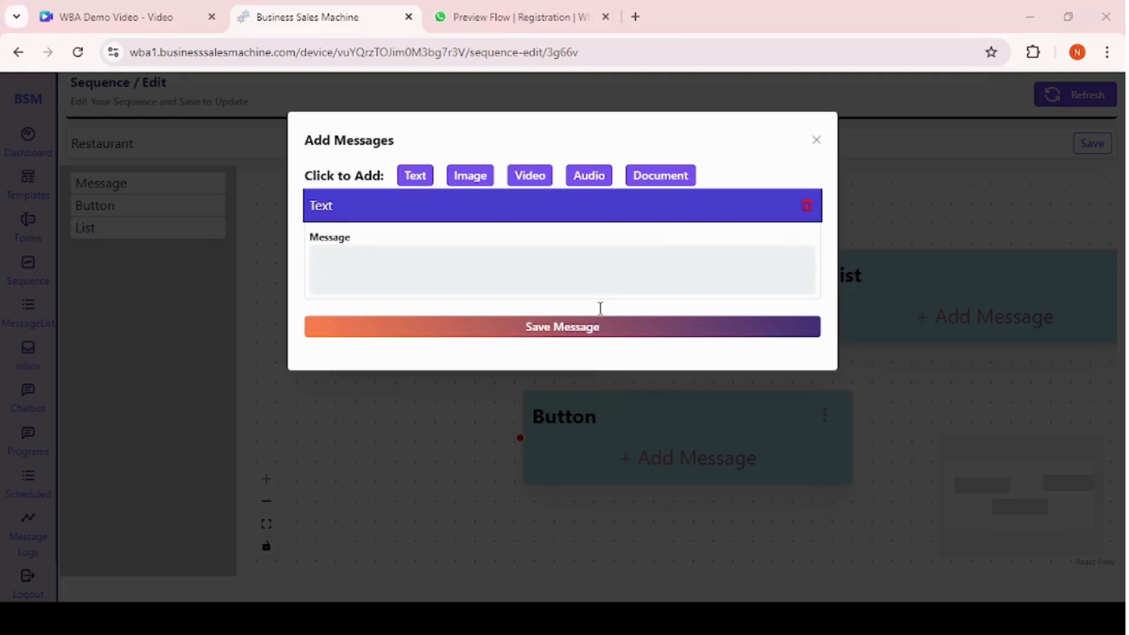
key(alt+Tab)
text(Hello! 👋 Welcome to [Restaurant Name]. We're thrilled to have you here. How can we assist you today? 🍽)
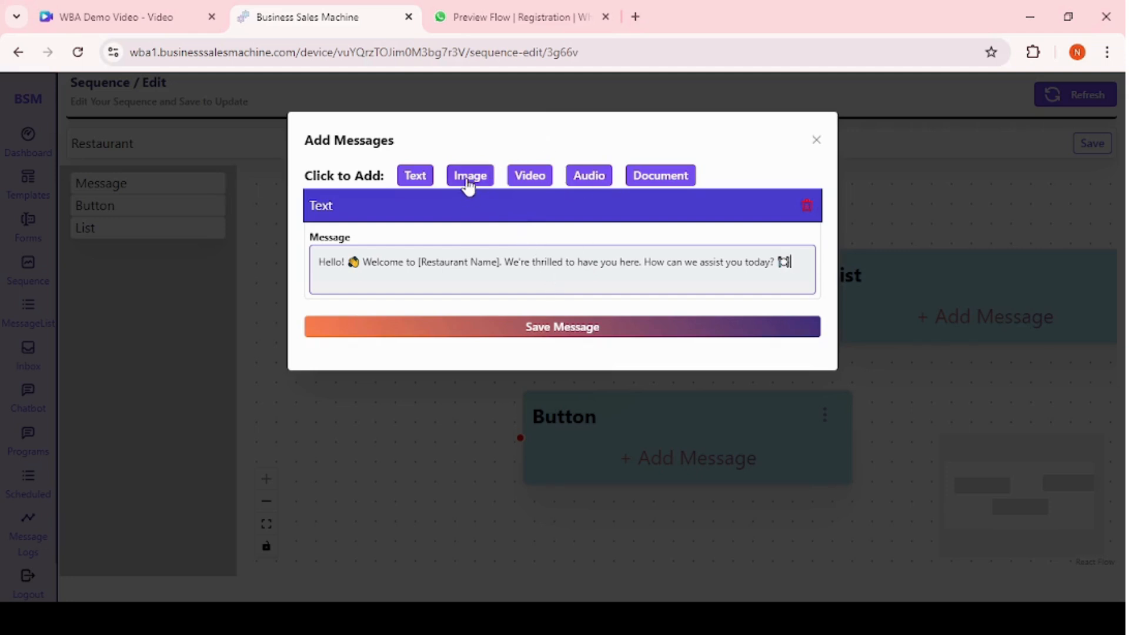
click(555, 328)
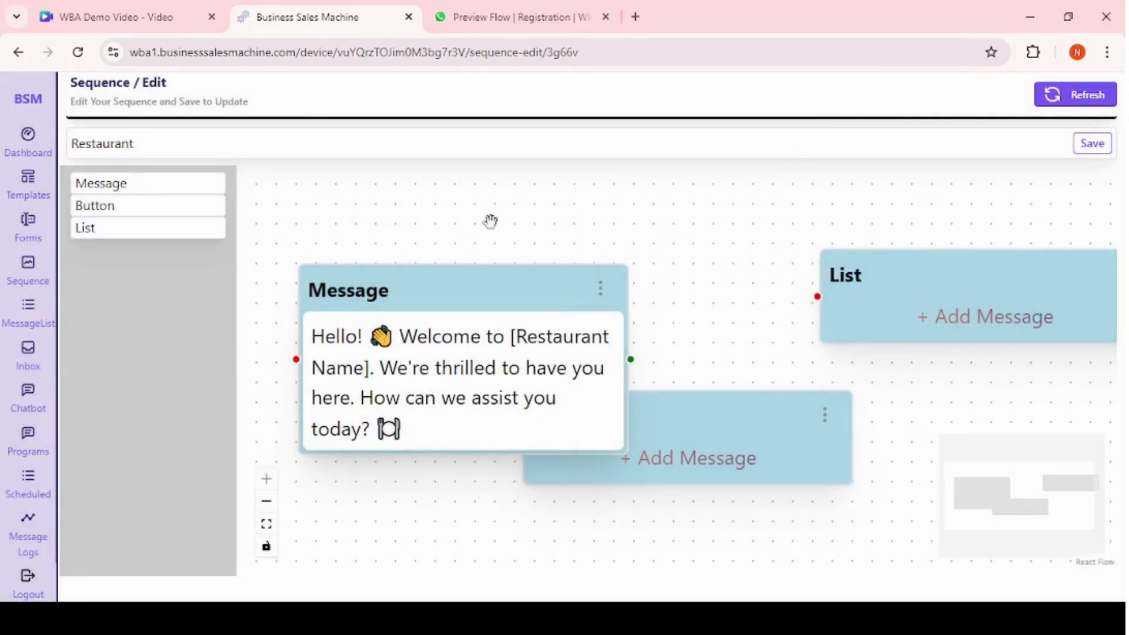
Open the Button node's message and replace its body with "Please choose from the options below to explore our offerings:".
scroll(718, 336, down, 2)
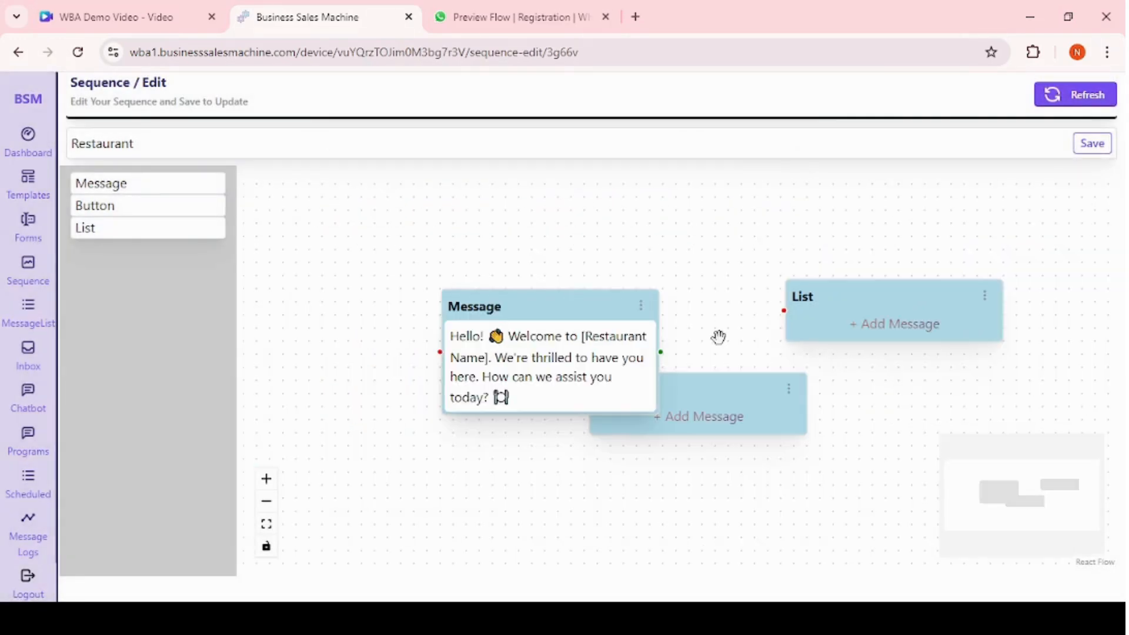
drag(580, 300, 431, 288)
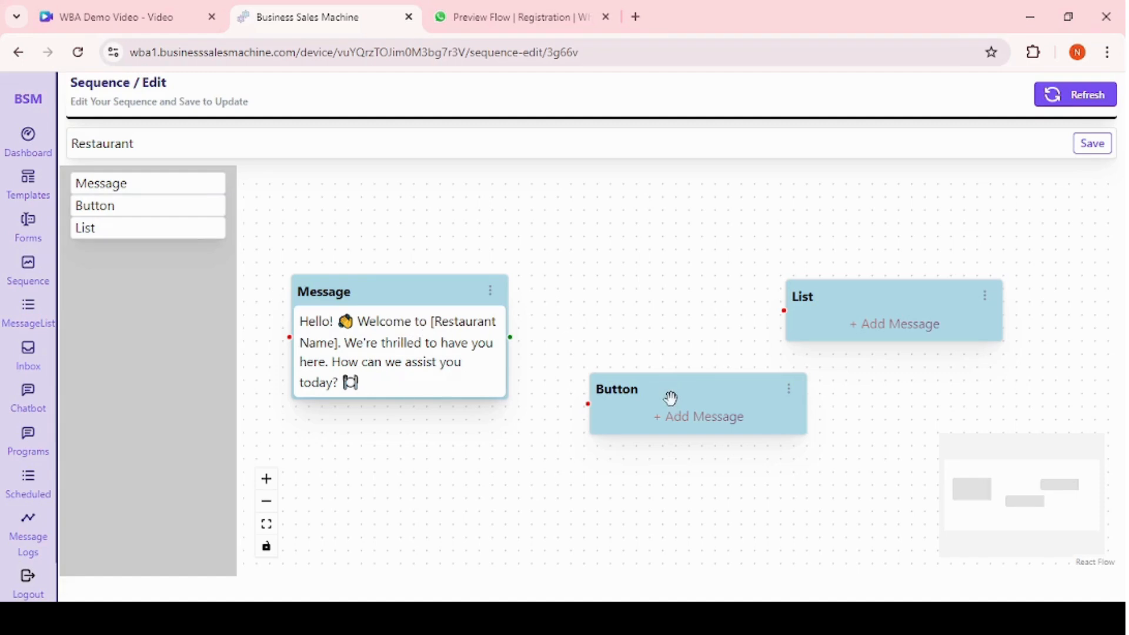
click(674, 425)
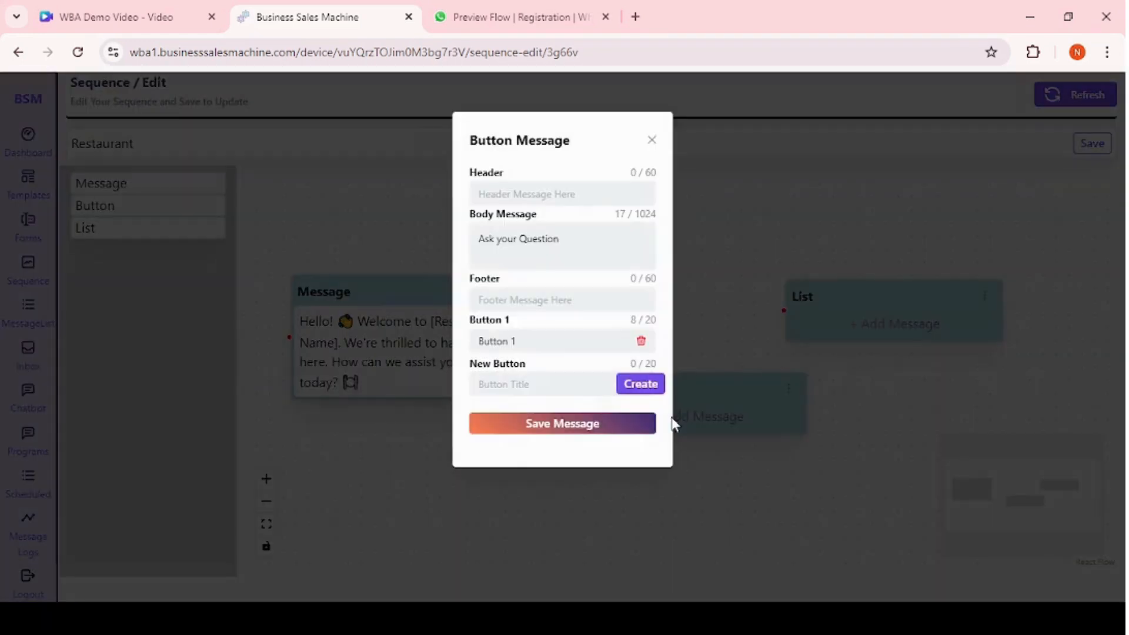
click(582, 238)
drag(582, 238, 470, 241)
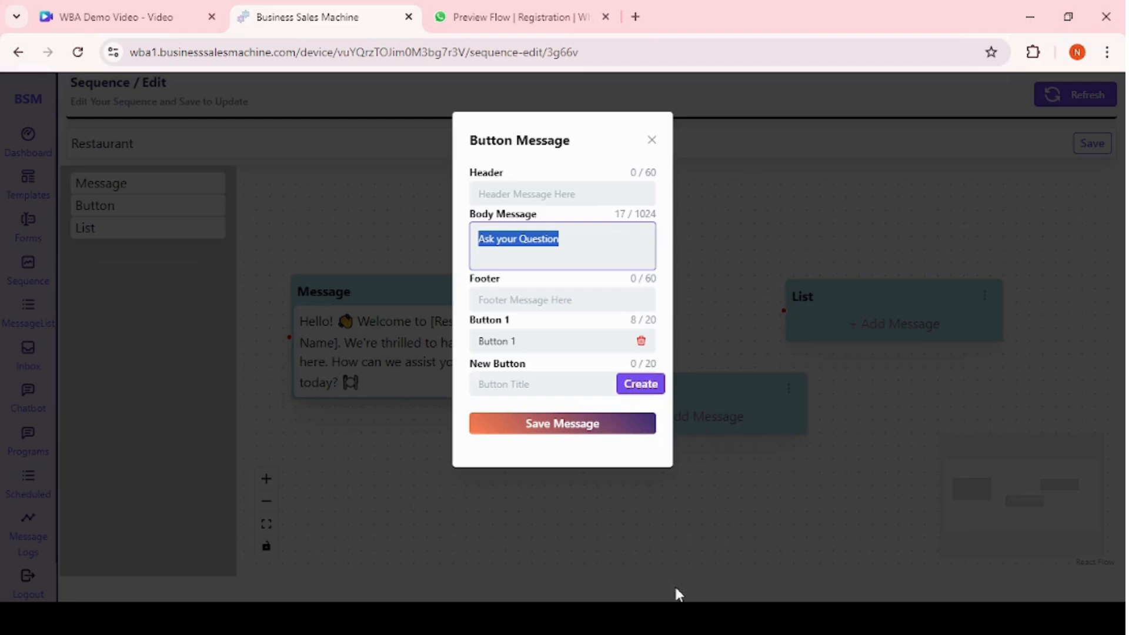
key(alt+Tab)
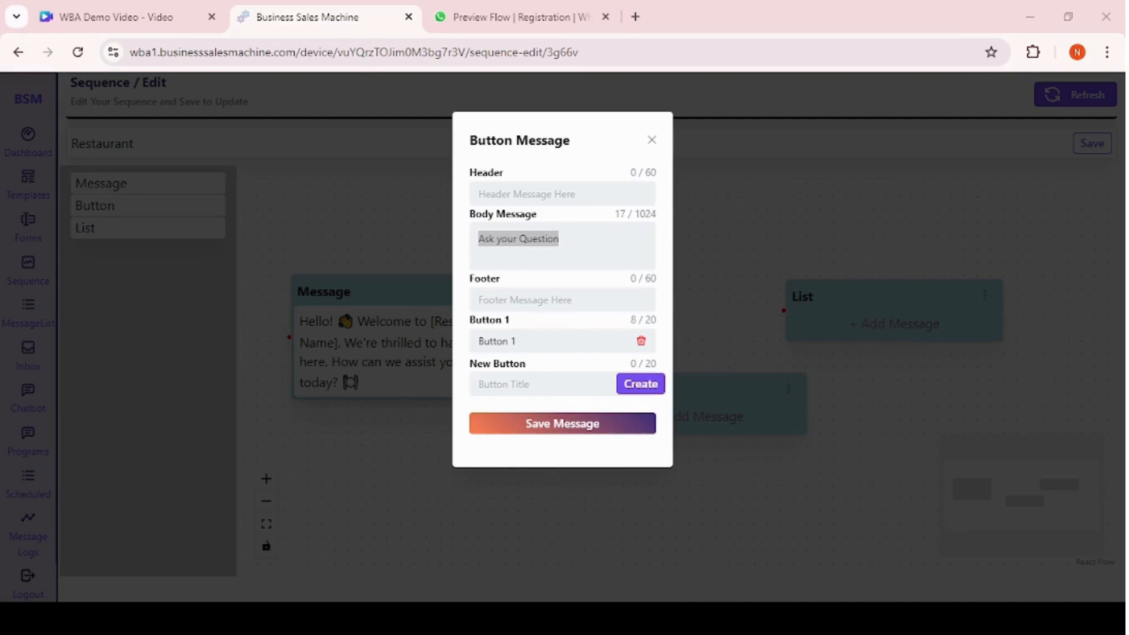
key(alt+Tab)
text(Please choose from the options below to explore our offerings:)
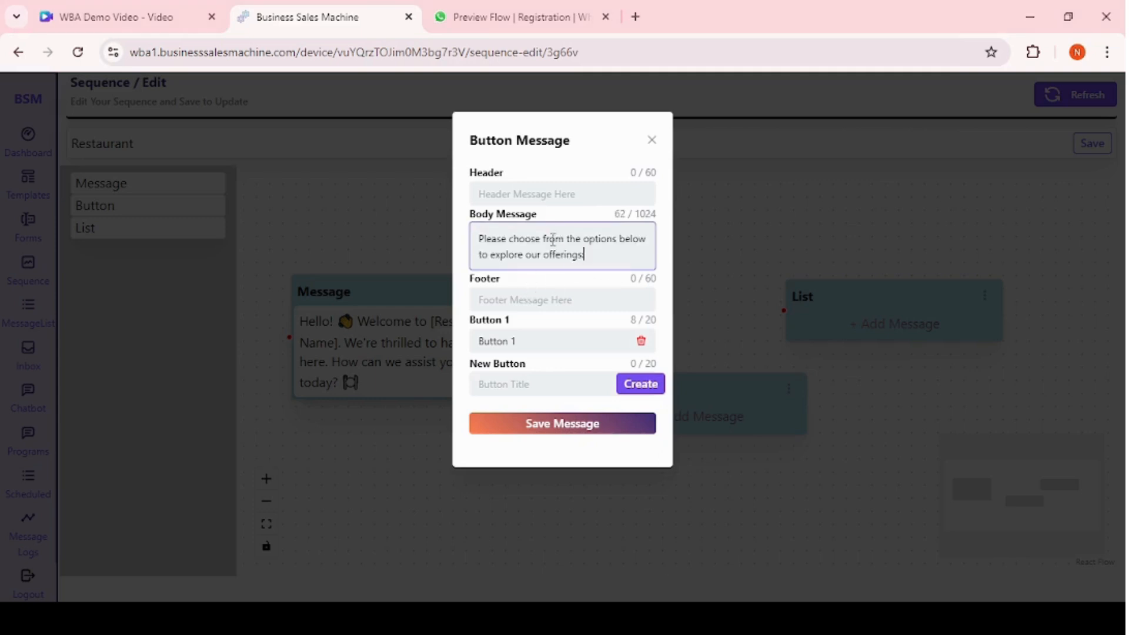
Rename the first button to Menu.
click(523, 303)
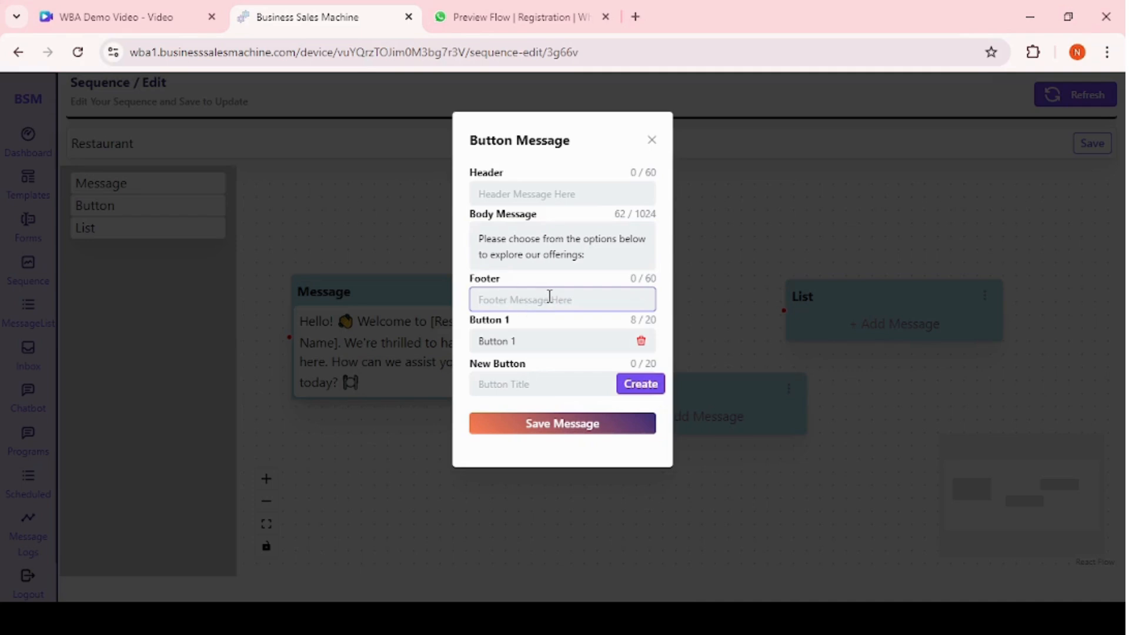
click(519, 193)
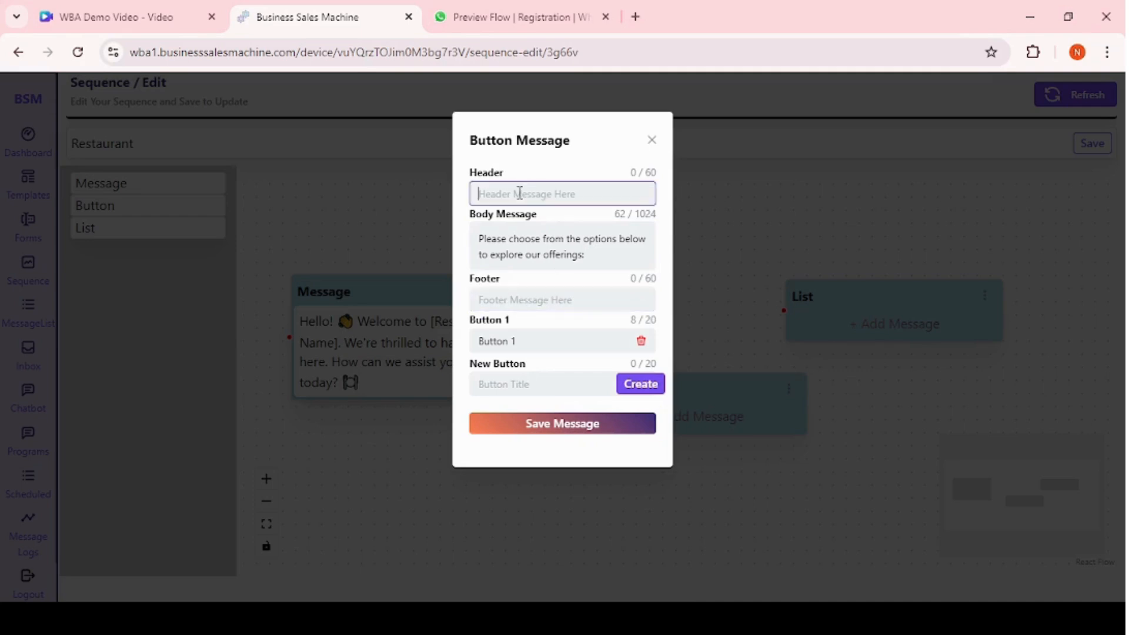
click(544, 344)
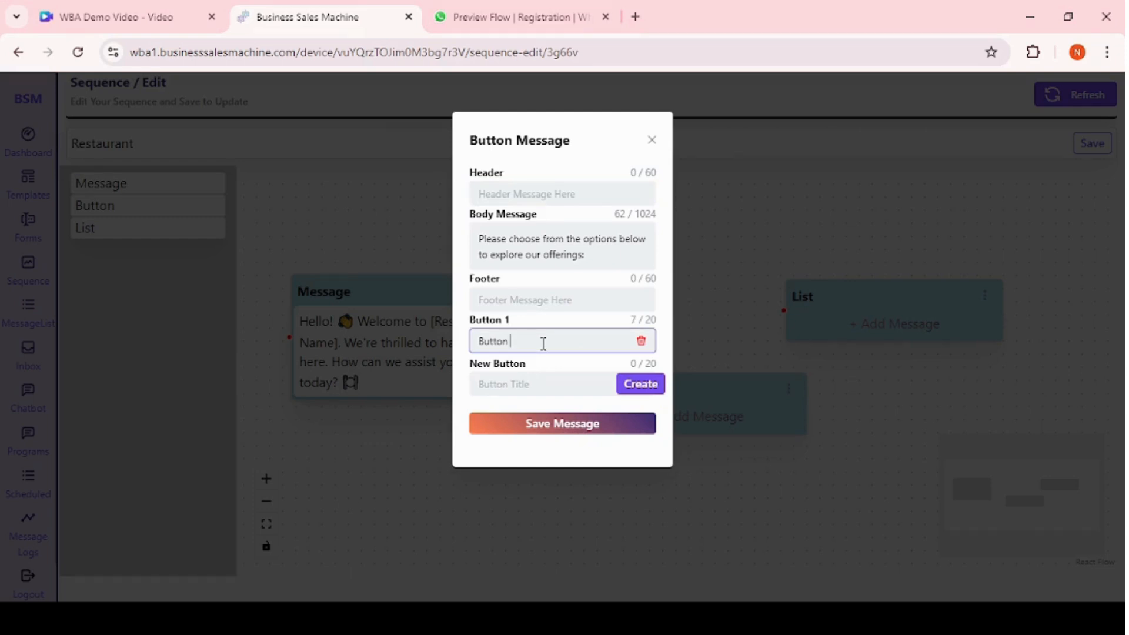
key(BackSpace)
key(BackSpace)
key(BackSpace)
key(BackSpace)
key(BackSpace)
key(BackSpace)
key(BackSpace)
text(Me)
Add buttons Book Table and Offers, then save the button message.
click(500, 387)
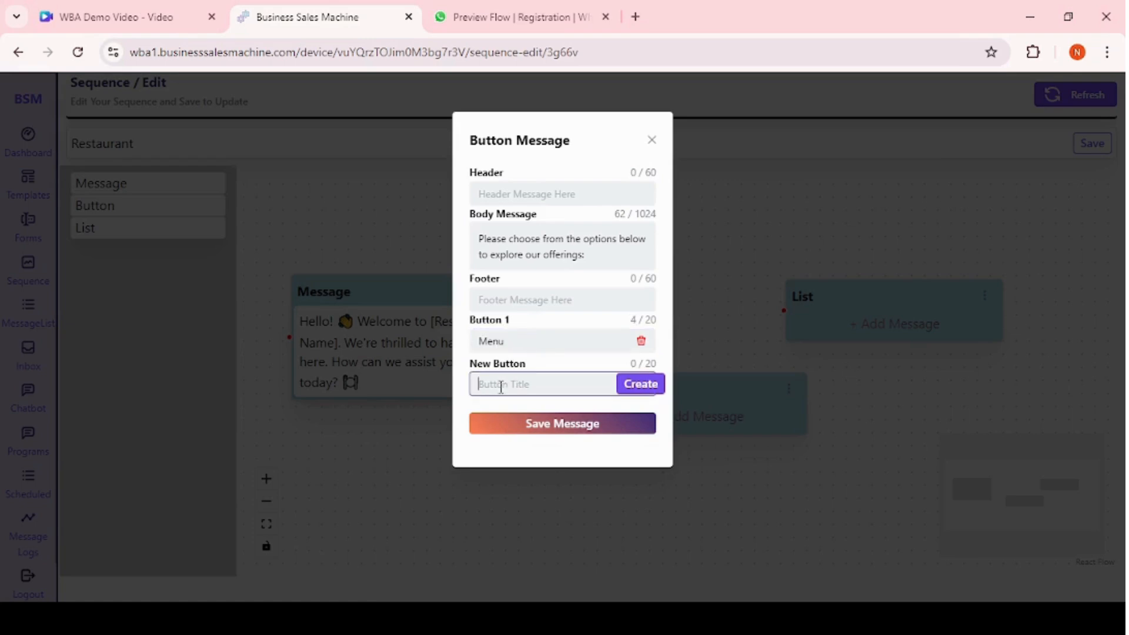
text(Book Table)
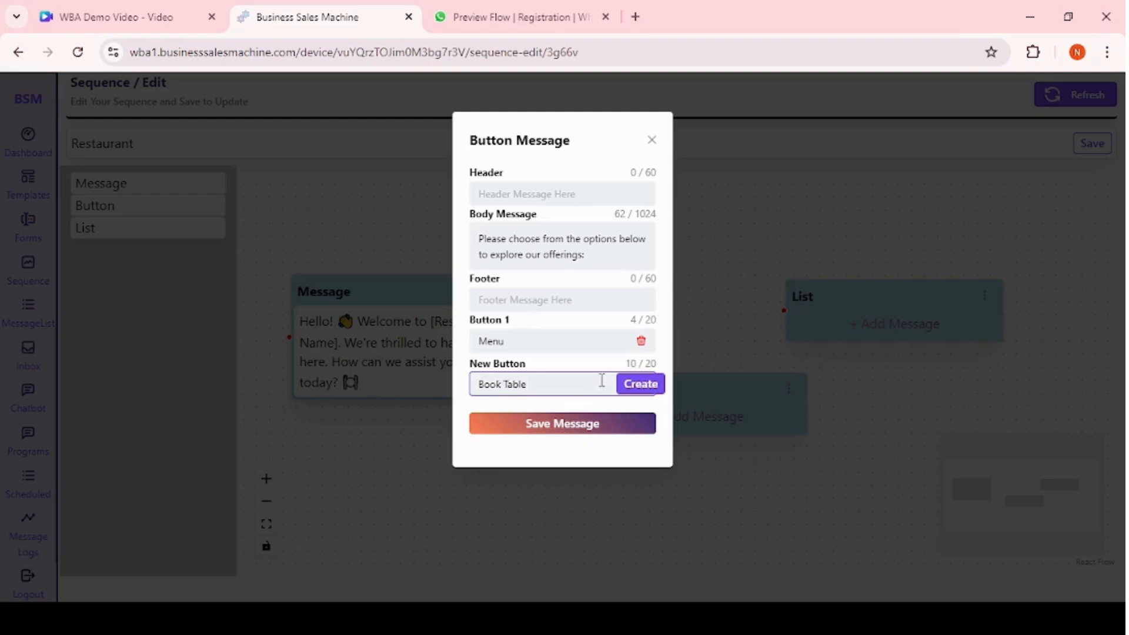
click(640, 385)
click(506, 429)
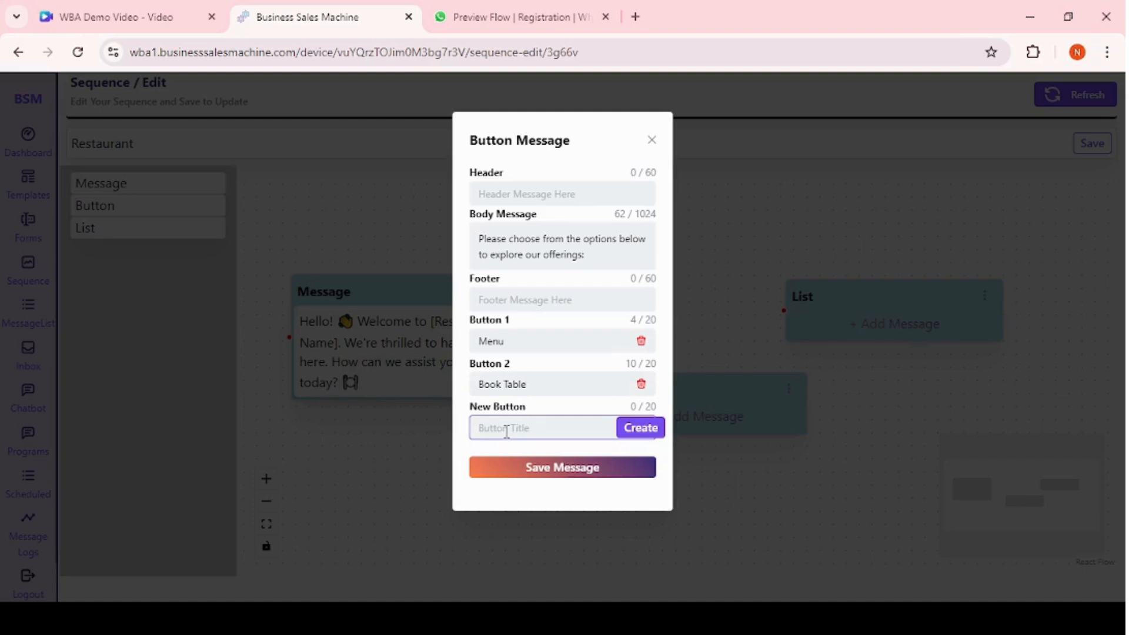
text(Offers)
click(647, 428)
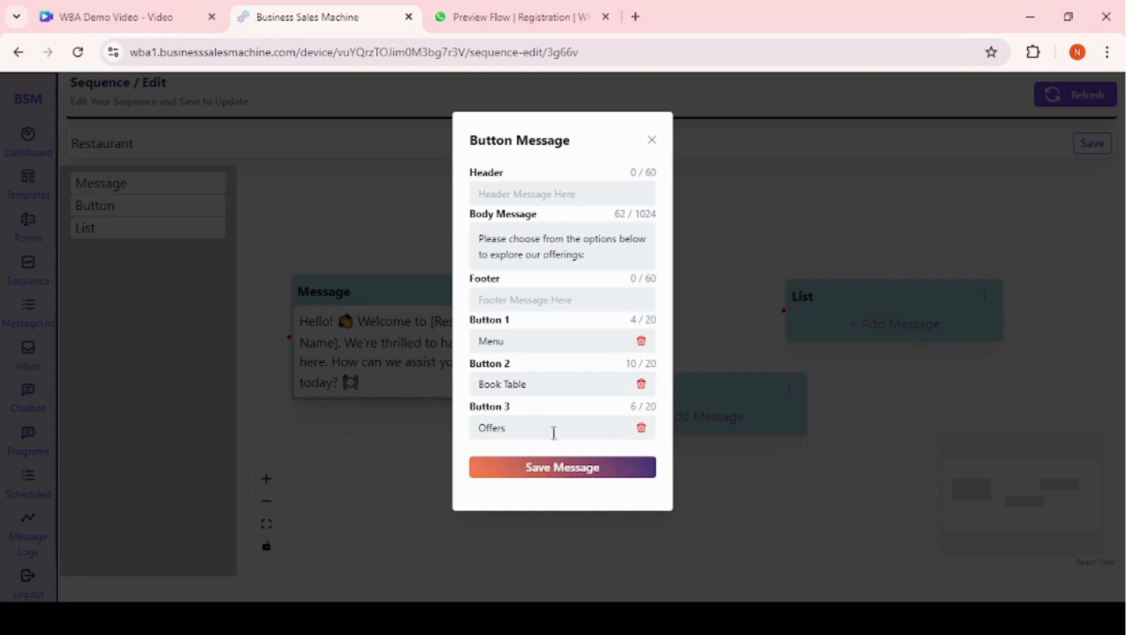
click(559, 469)
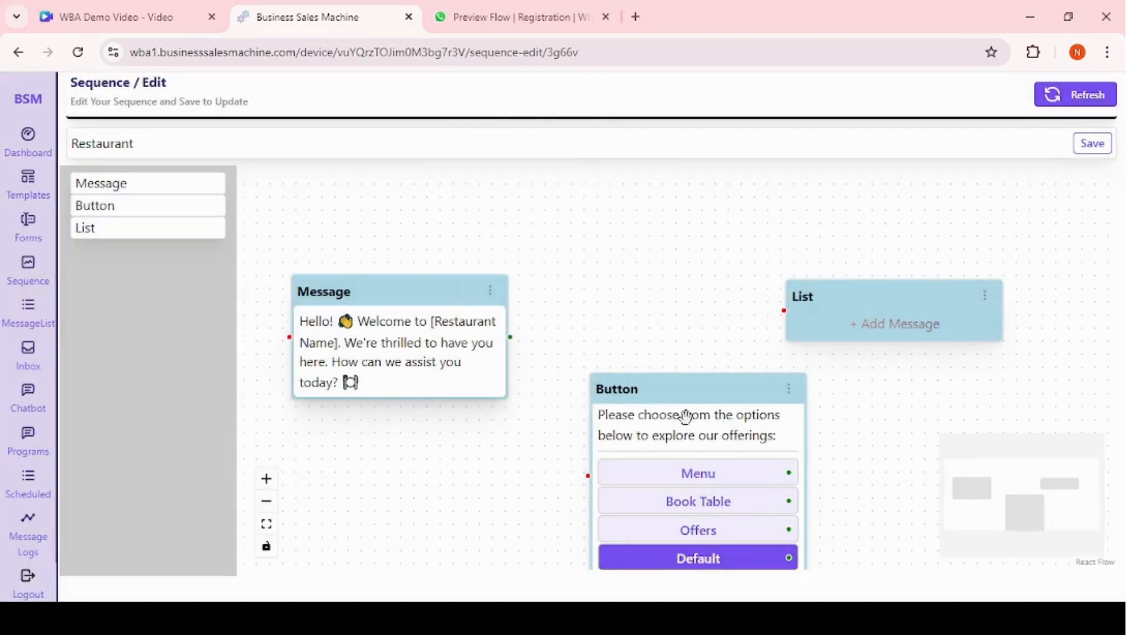
Reposition the Button and List nodes and connect the Message node's output to the Button node.
drag(706, 389, 664, 288)
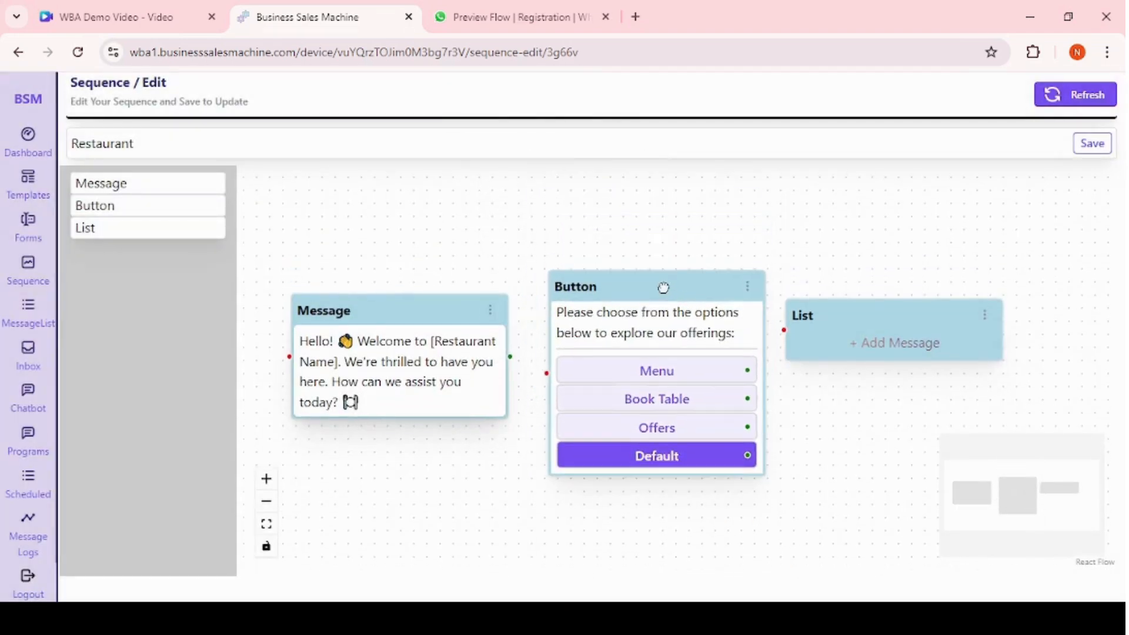
drag(878, 305, 993, 309)
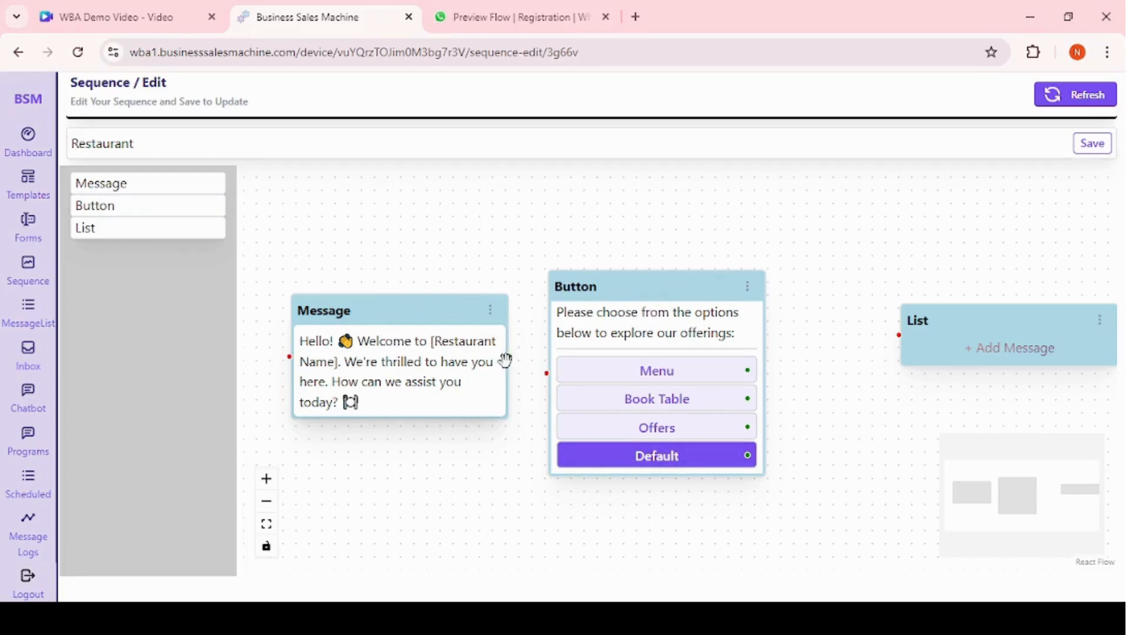
drag(511, 355, 547, 373)
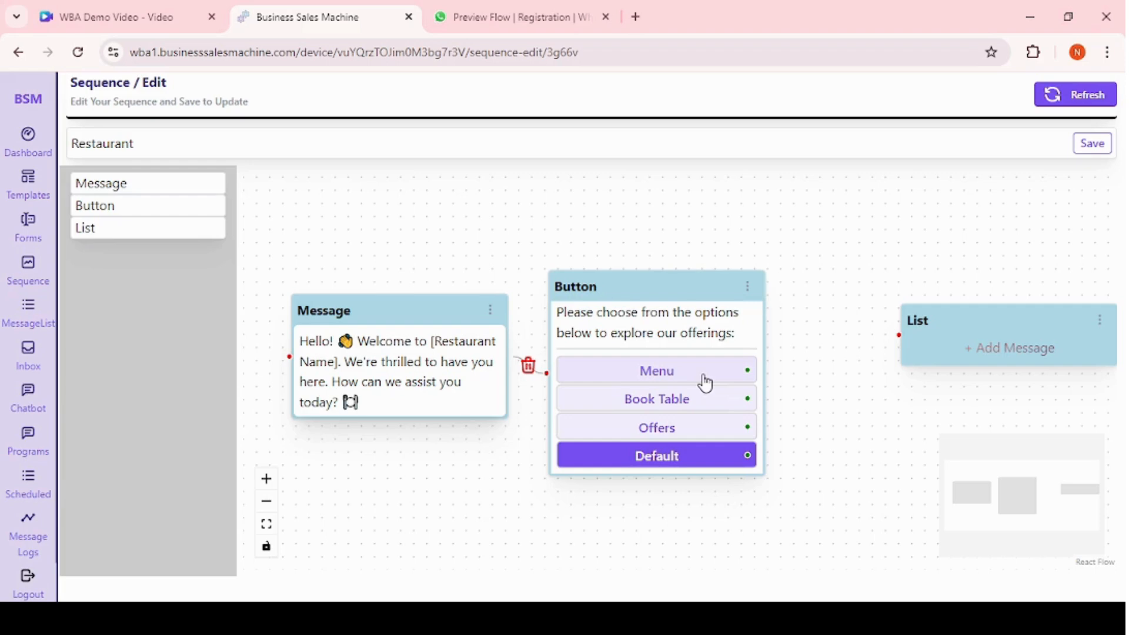
Open the List node's message and replace its body with "Here are our menu categories. Please select one to explore further".
click(987, 356)
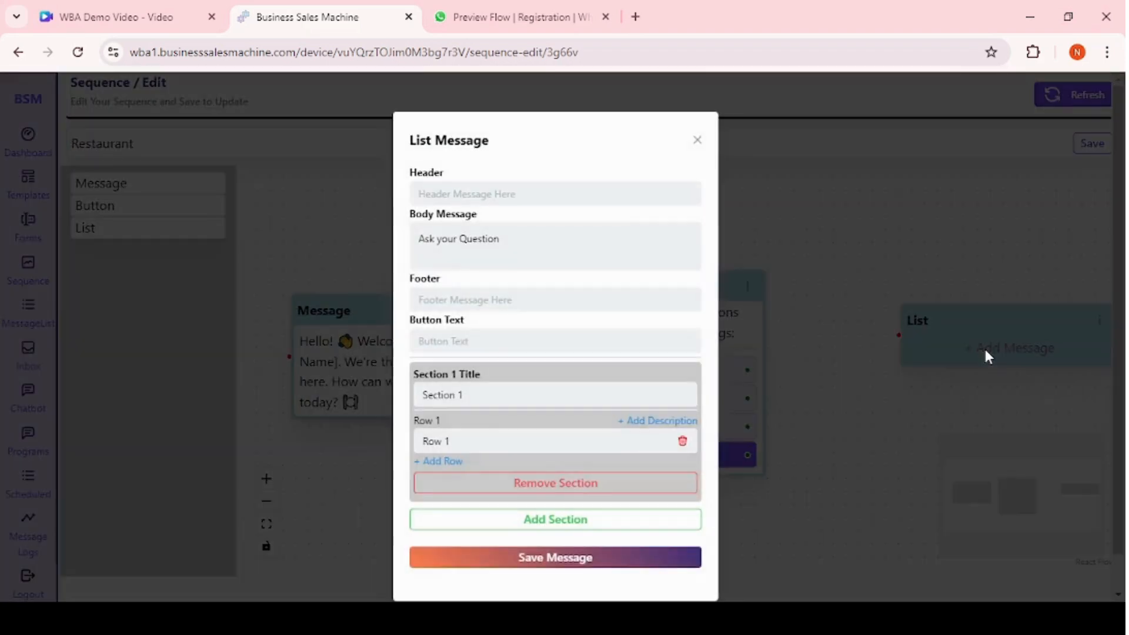
drag(516, 237, 400, 243)
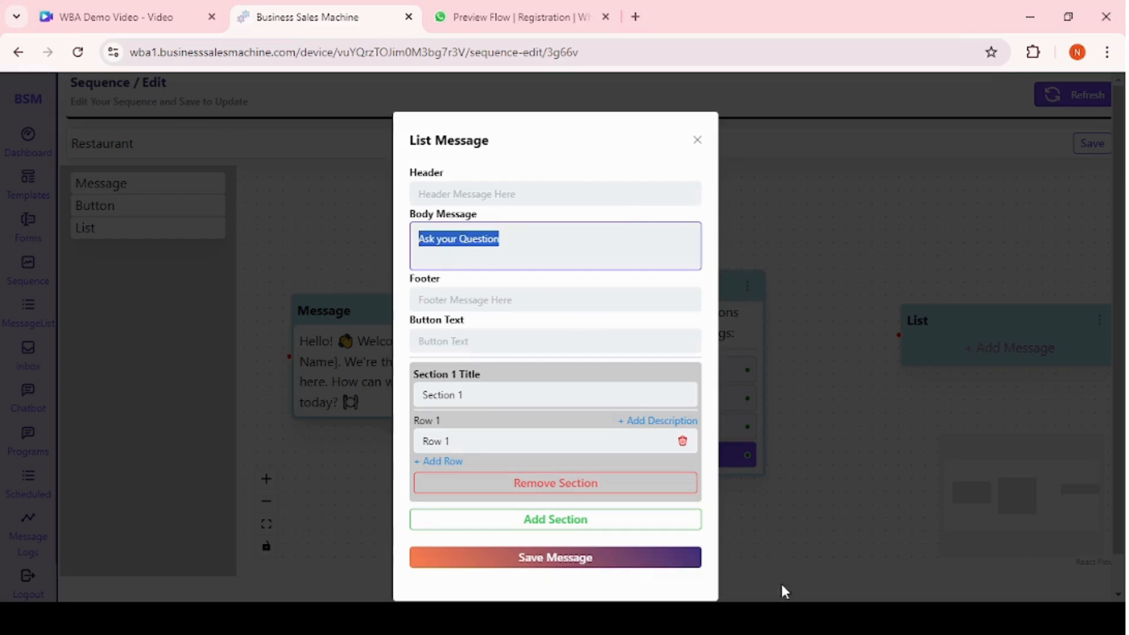
text(Here are our menu categories. Please select one to explore further)
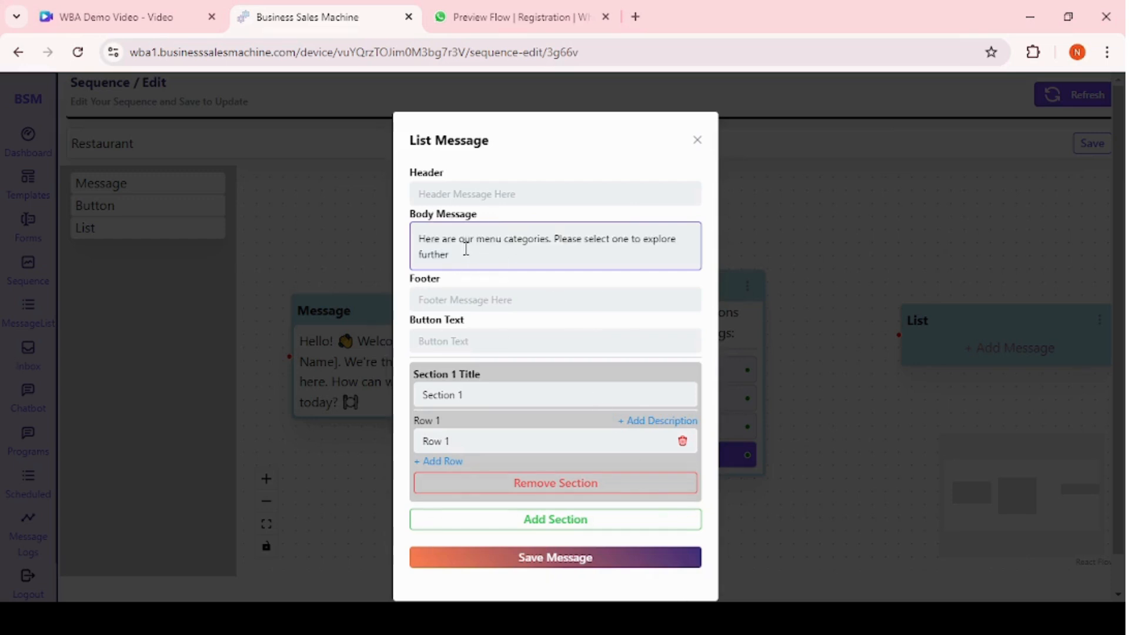
Set the list message's button text to "Menu Categories".
click(464, 196)
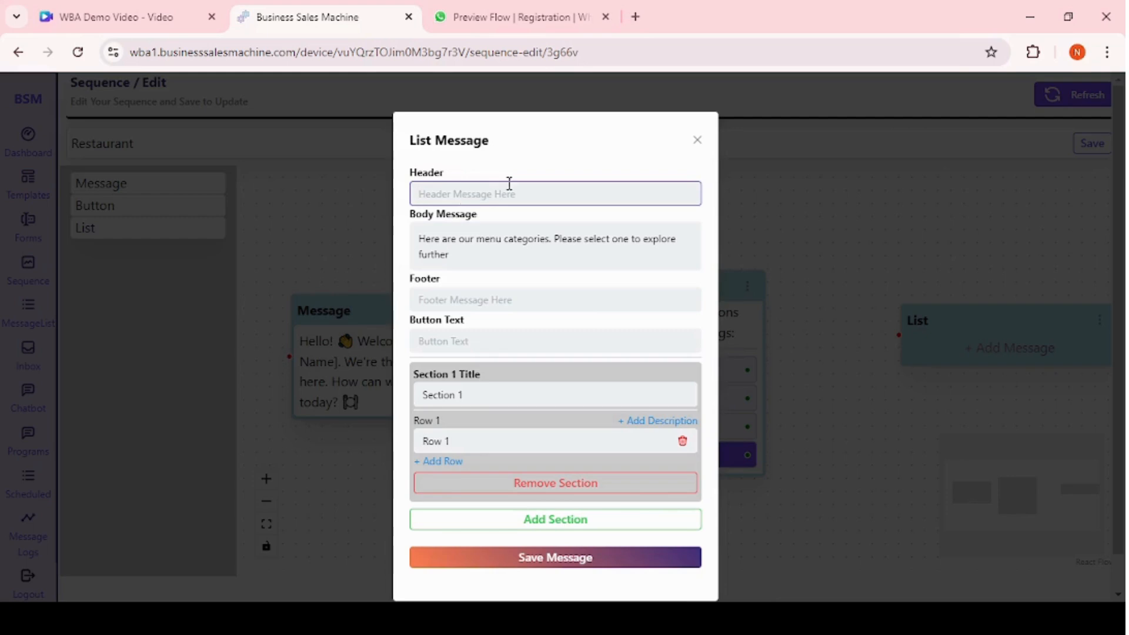
click(457, 299)
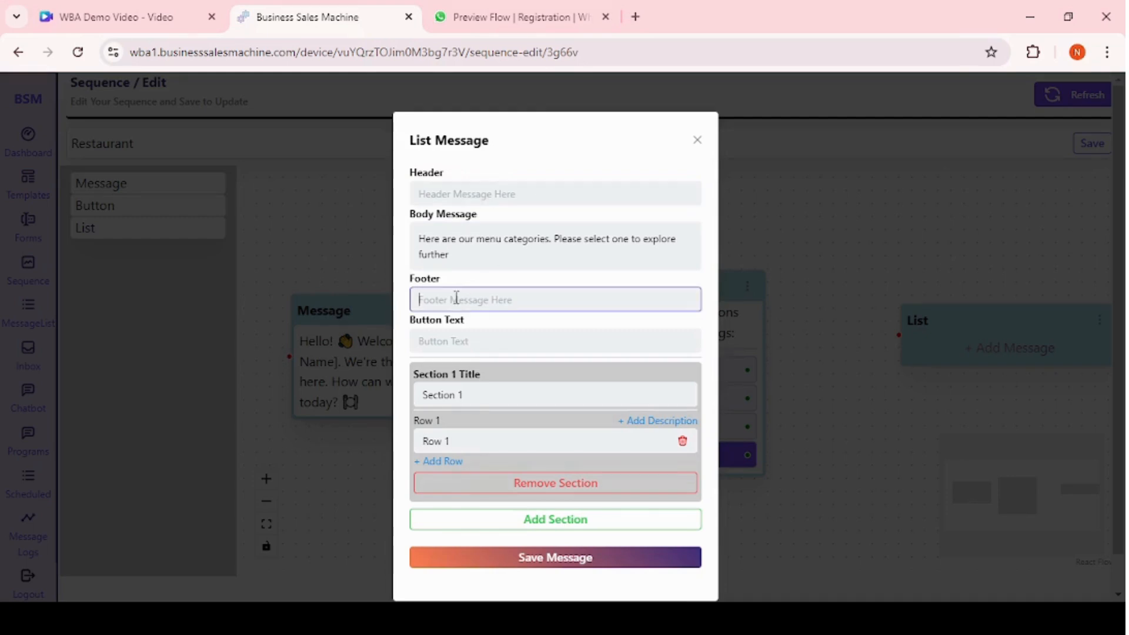
click(454, 341)
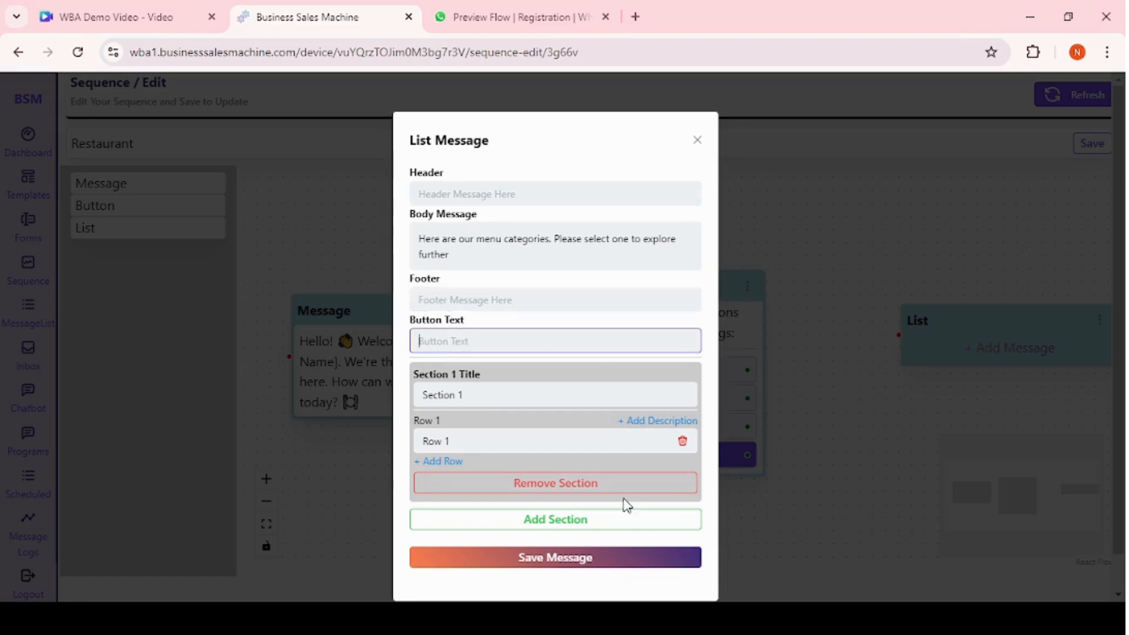
text(Menu Categories)
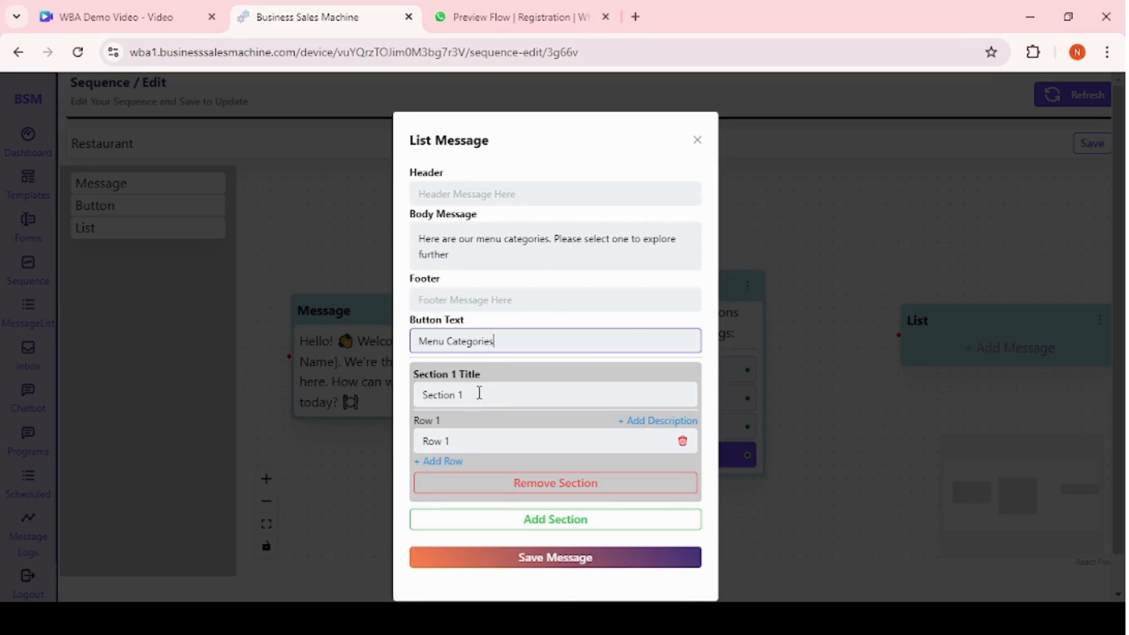
Rename the Section 1 title to "Main Course 🍊".
drag(479, 393, 427, 392)
key(BackSpace)
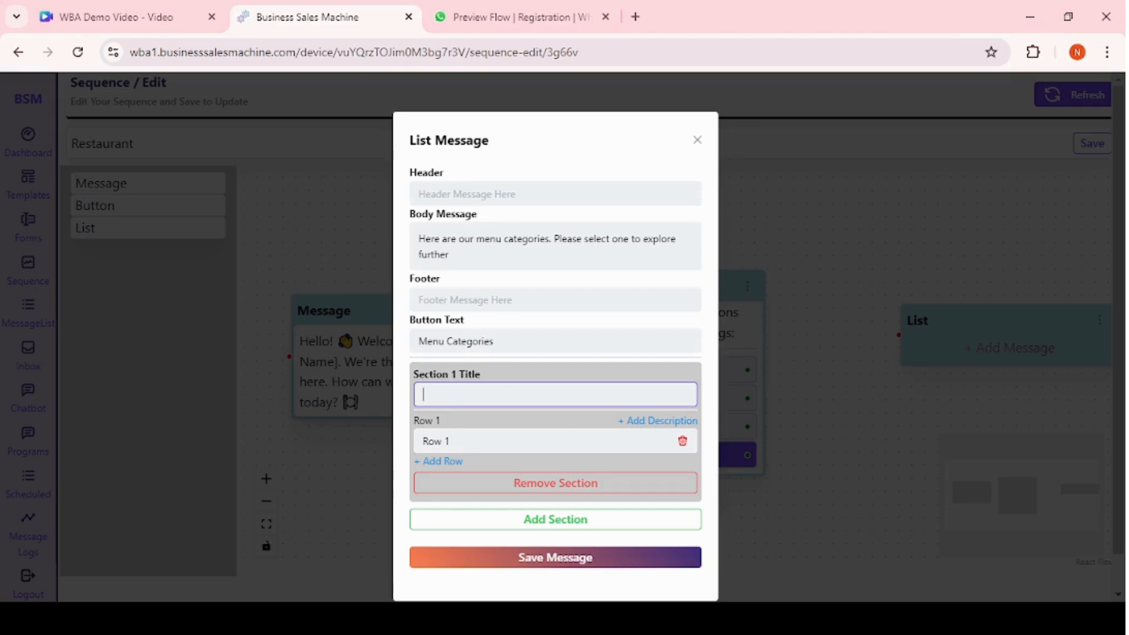
key(alt+Tab)
click(471, 392)
text(Main Course 🍛)
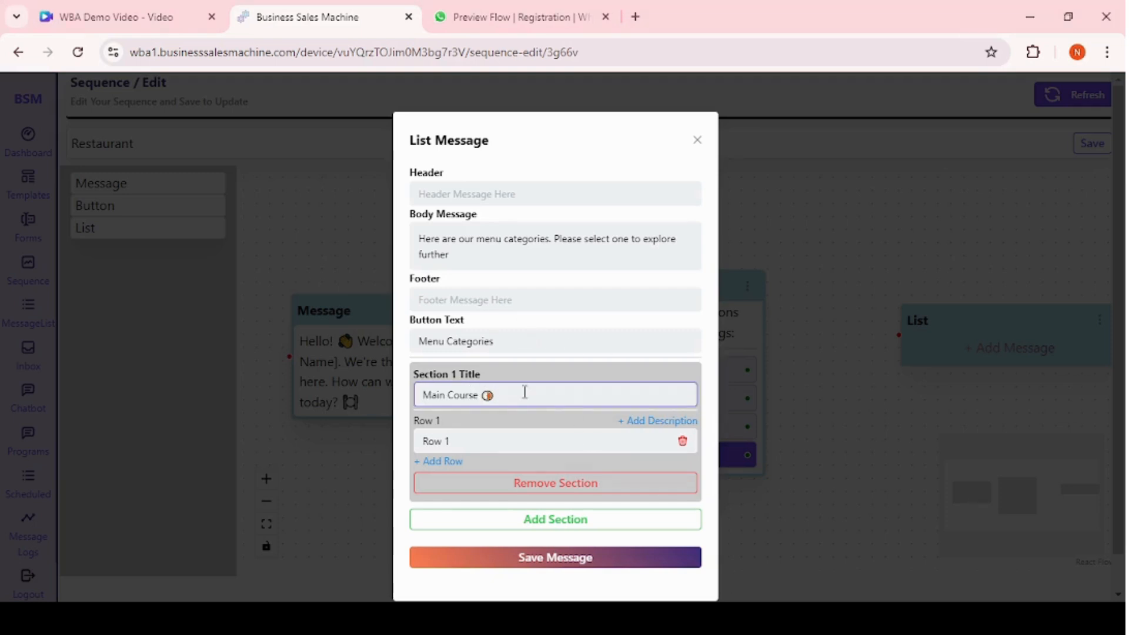
Add a second section to the list and title it Desserts.
click(528, 525)
scroll(528, 525, down, 3)
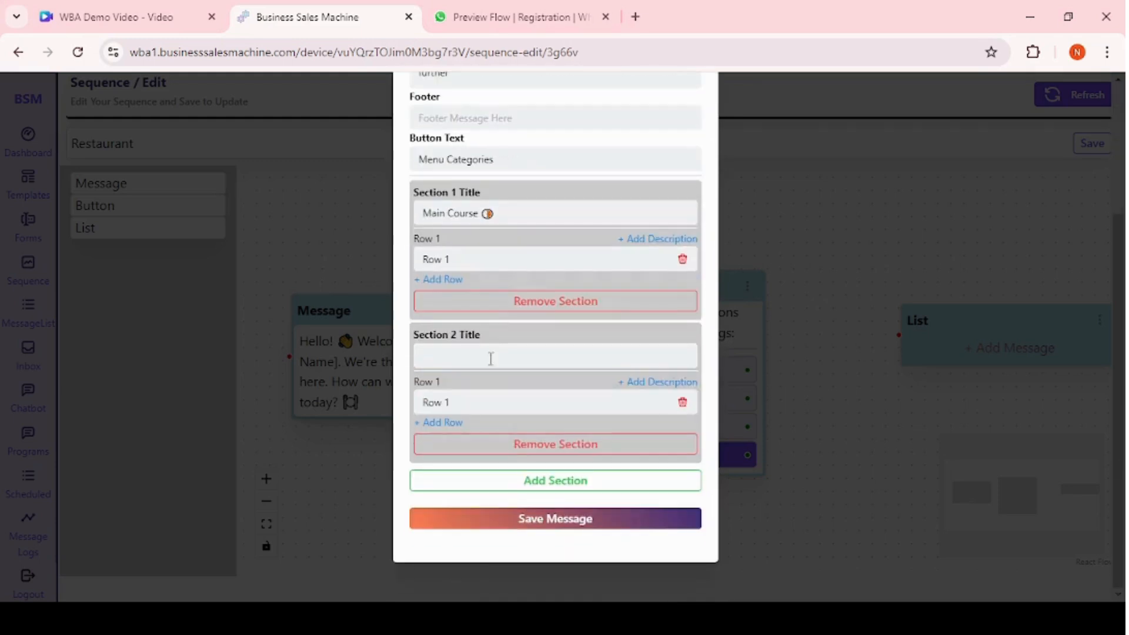
click(441, 353)
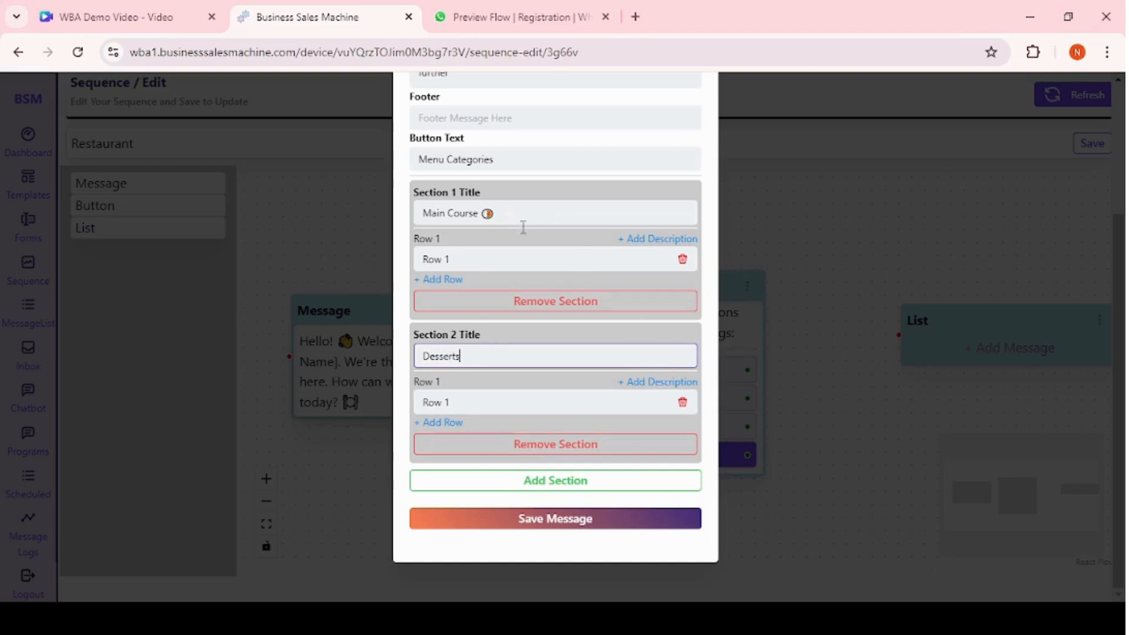
Add a second row to both the Main Course and Desserts sections.
click(450, 281)
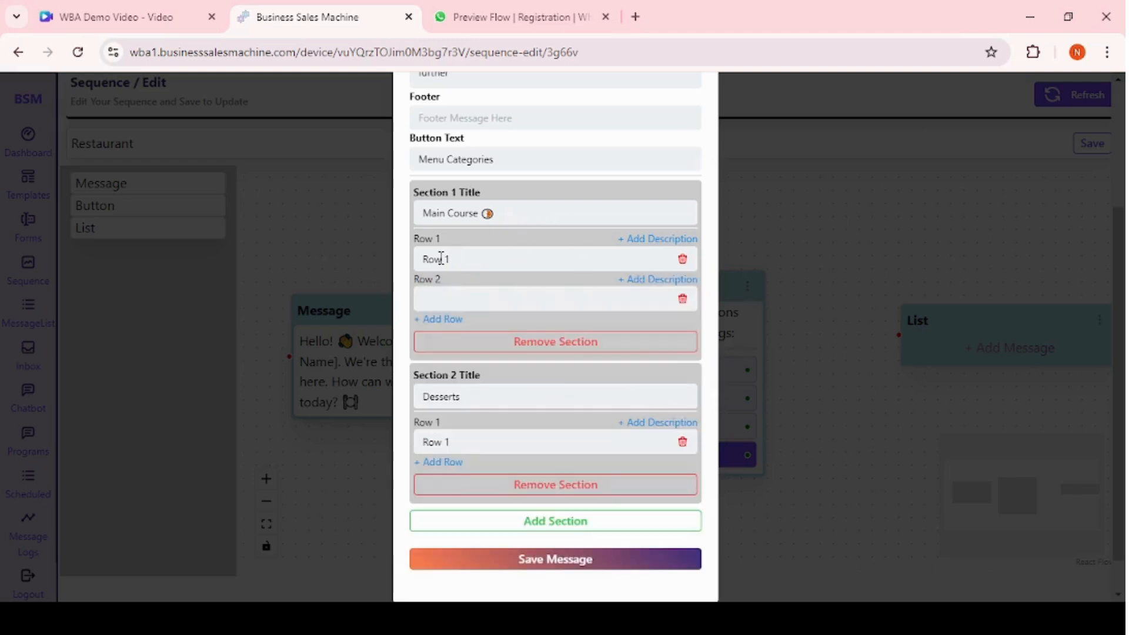
drag(467, 258, 417, 259)
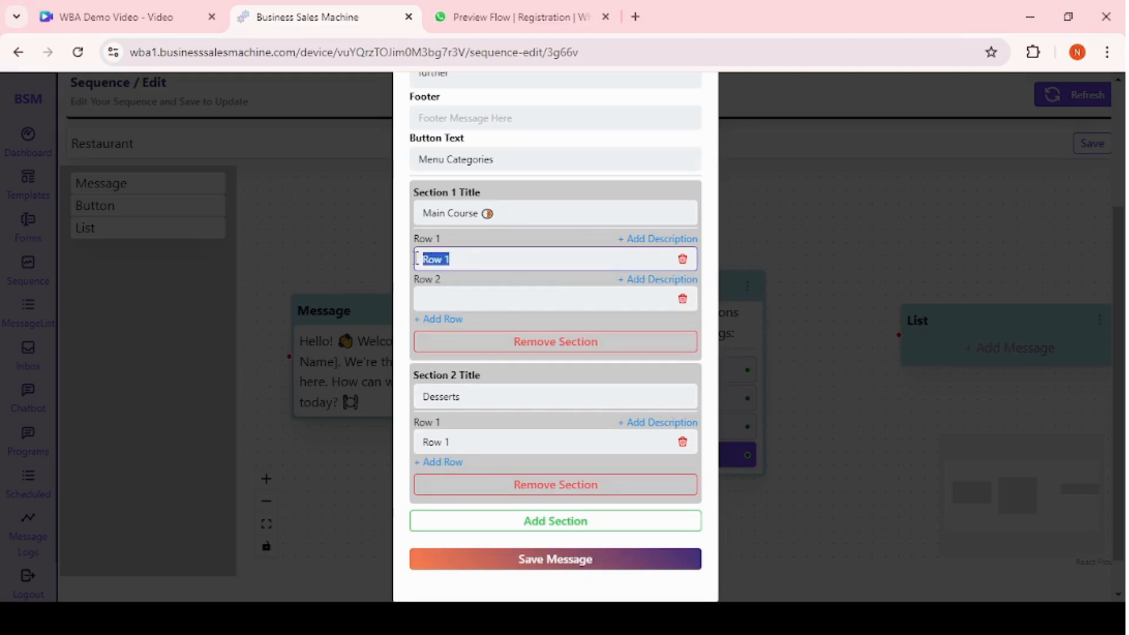
click(452, 304)
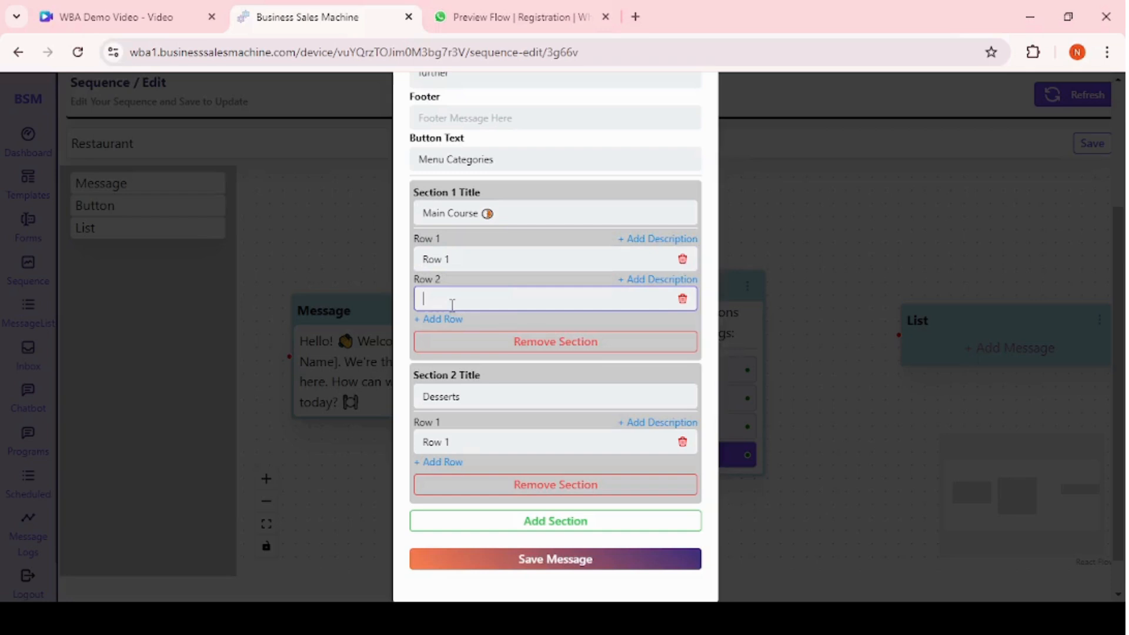
click(450, 462)
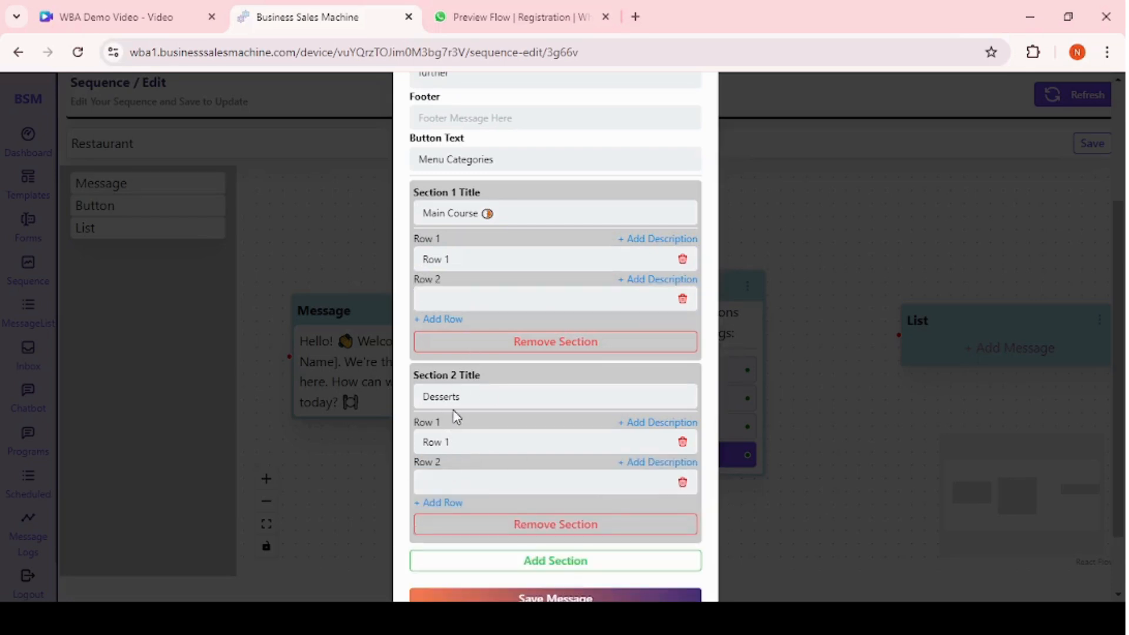
scroll(468, 421, down, 2)
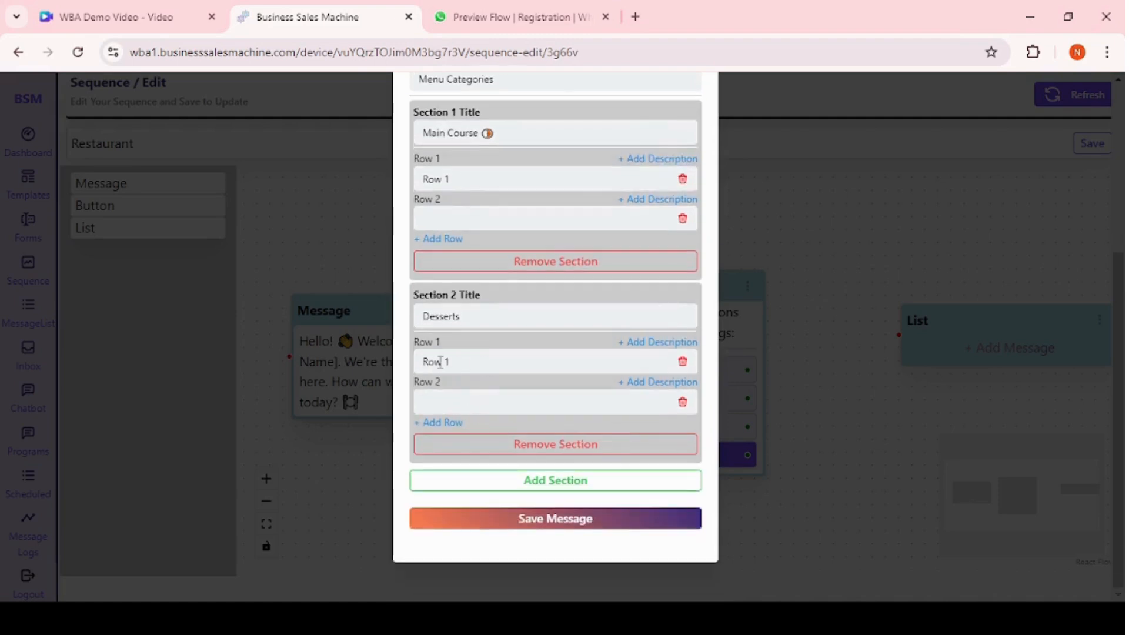
drag(461, 362, 410, 362)
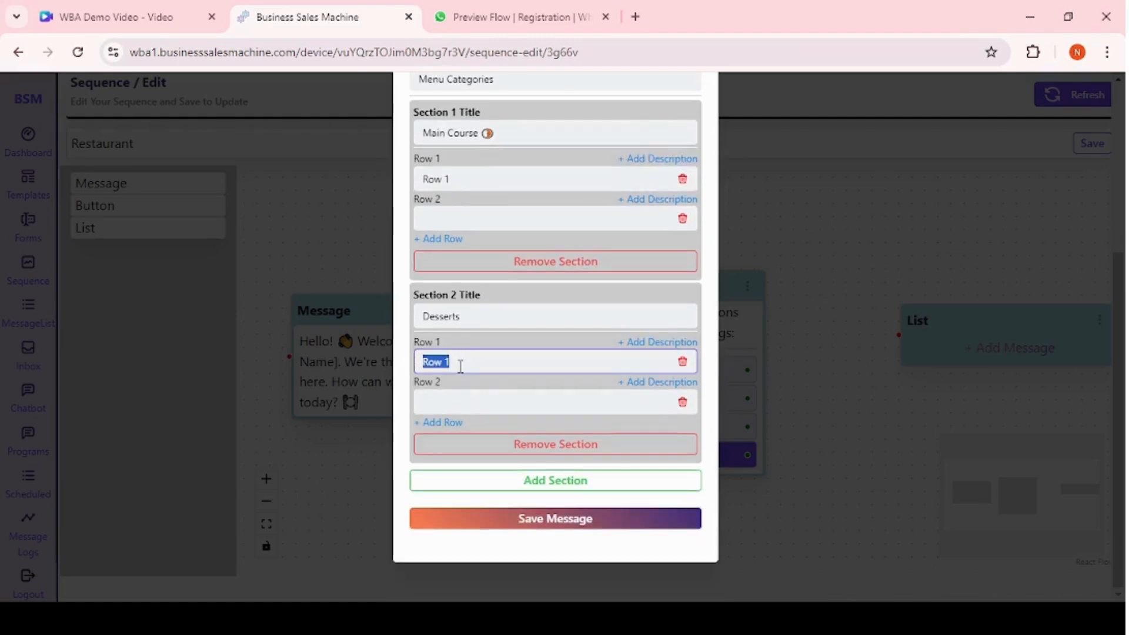
click(471, 407)
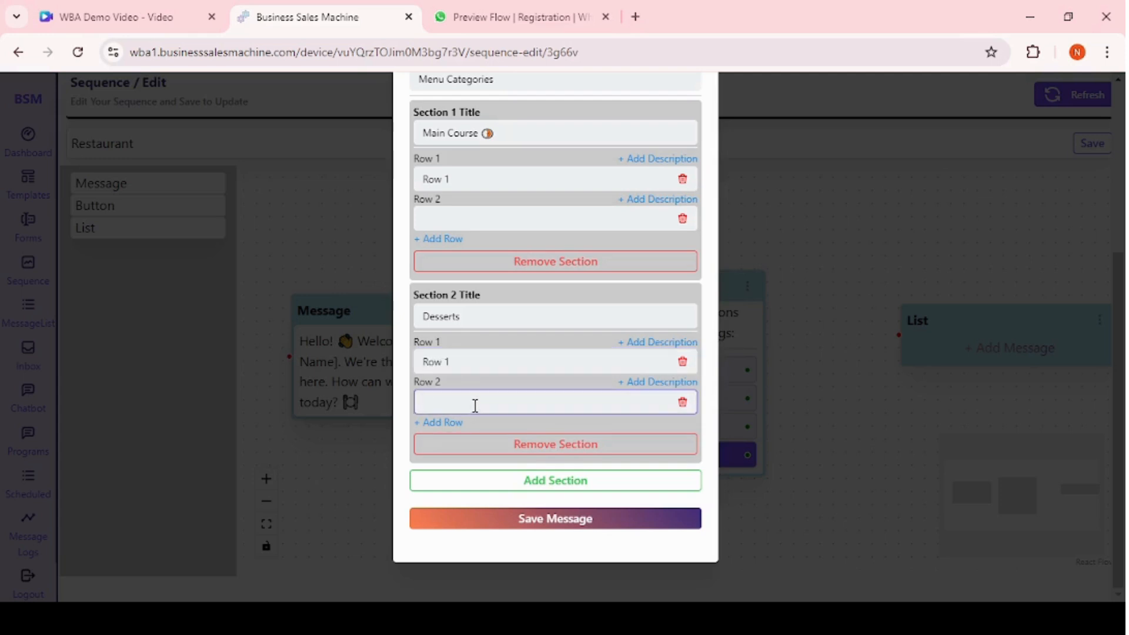
click(553, 483)
scroll(553, 485, down, 3)
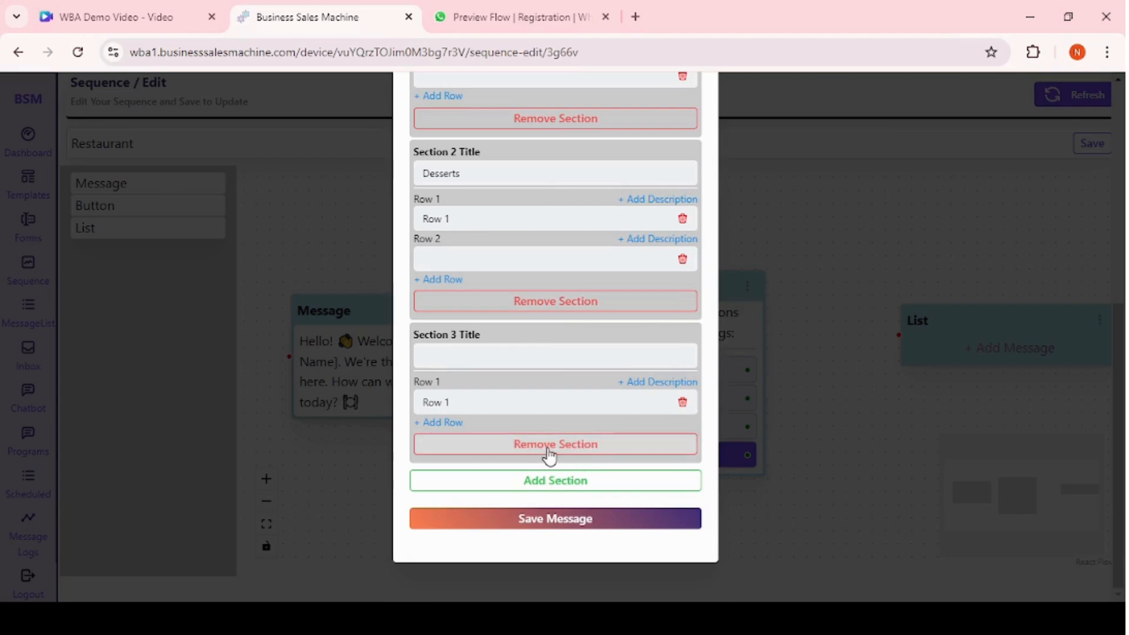
click(549, 454)
Enter 2 as the second row in both sections and save the list message.
scroll(508, 313, up, 3)
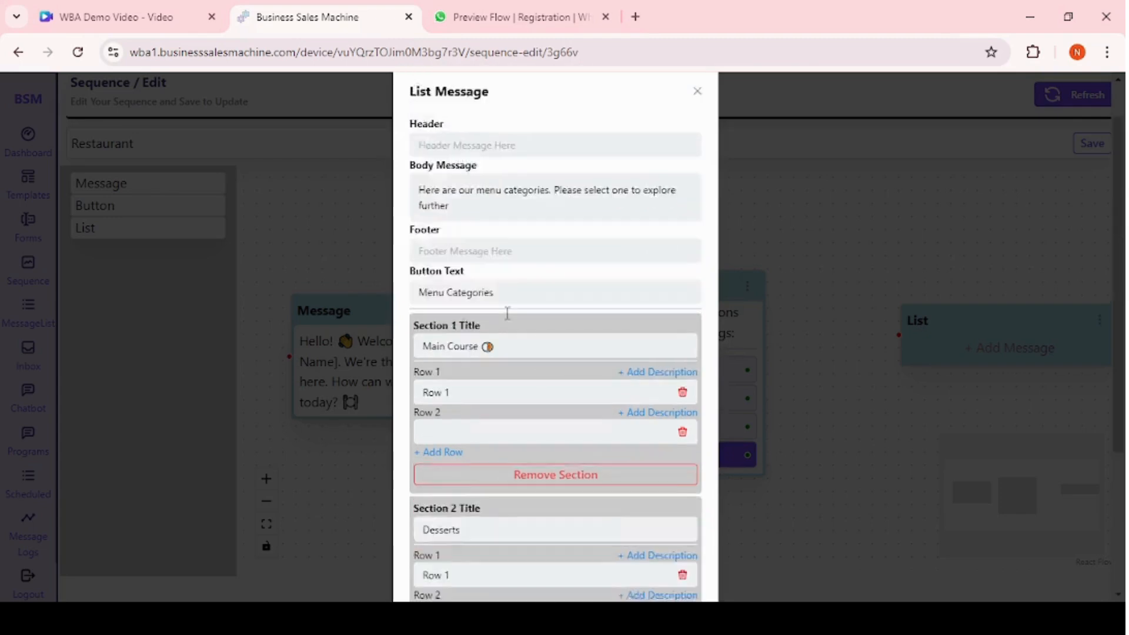
scroll(505, 312, down, 3)
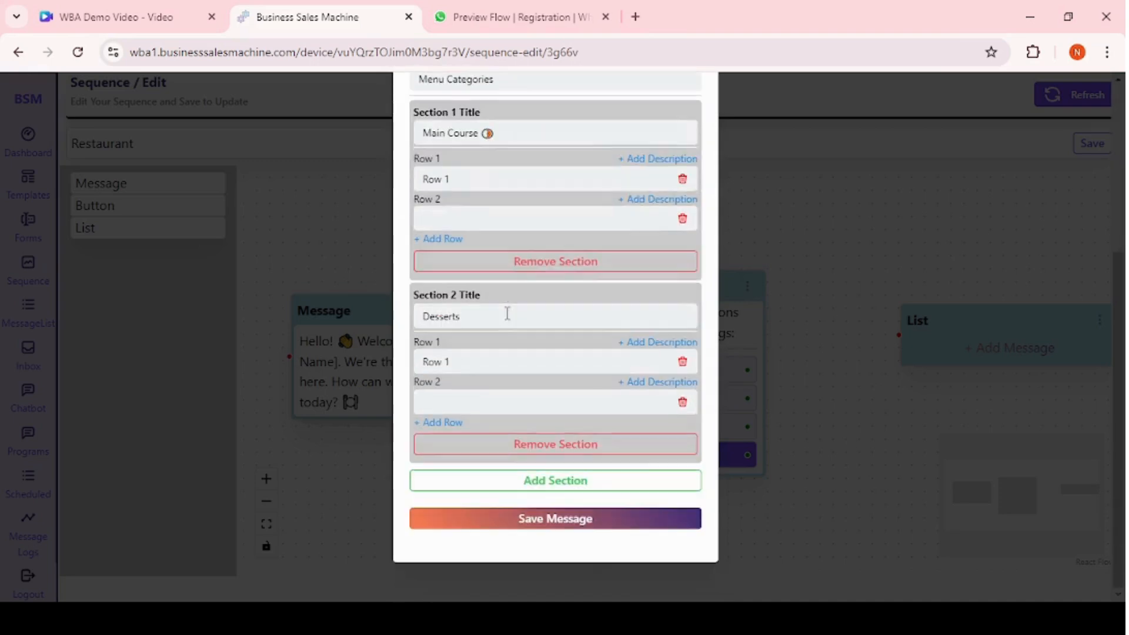
click(472, 400)
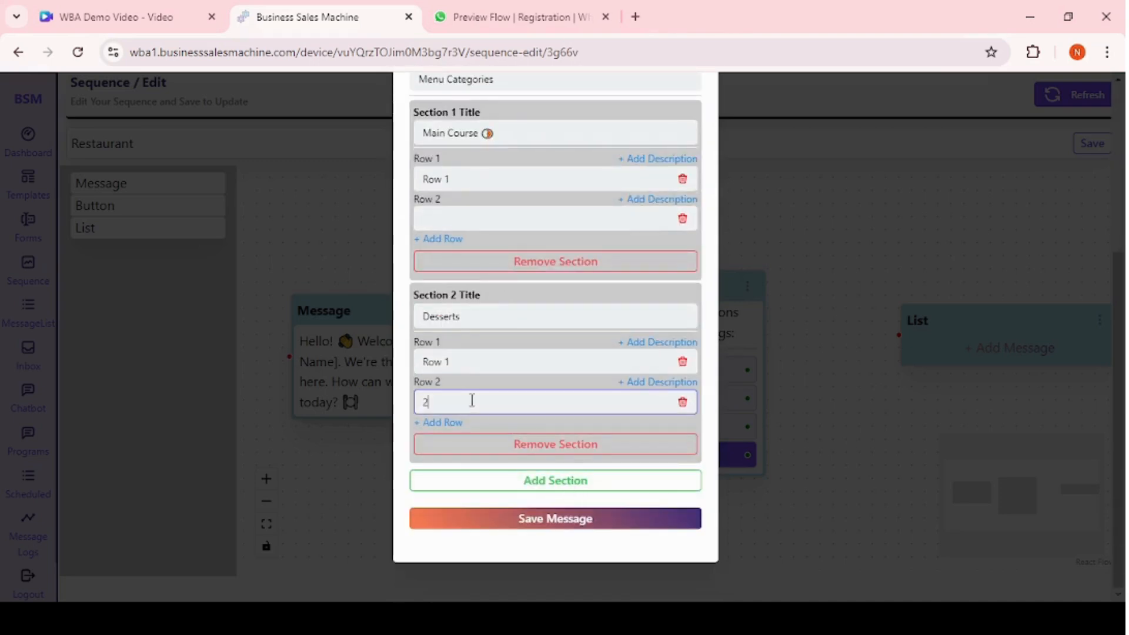
click(461, 220)
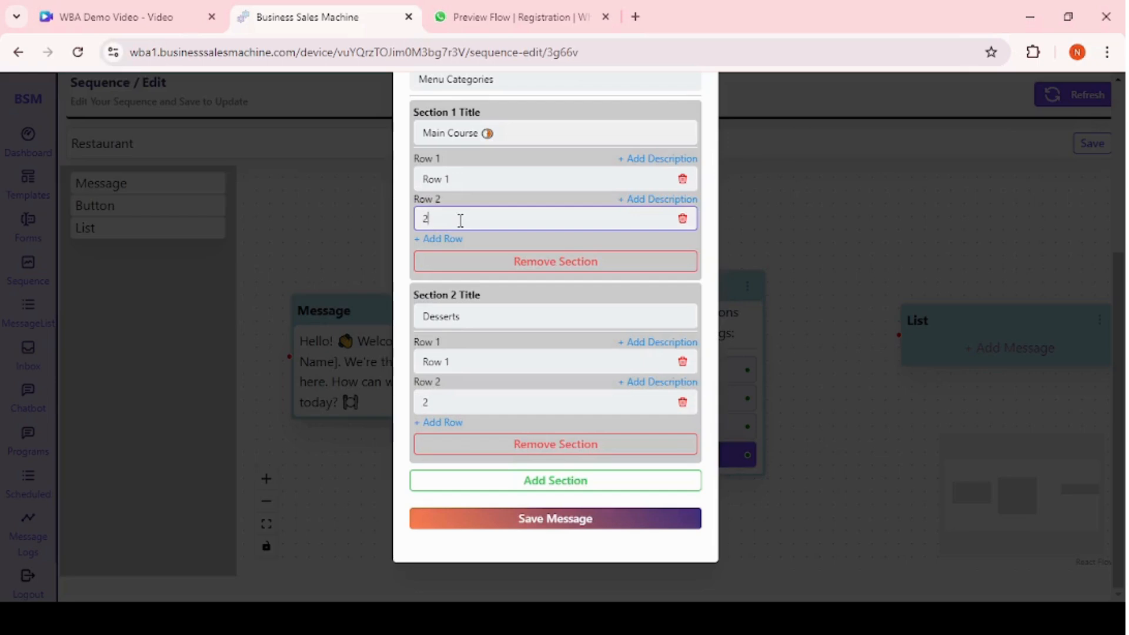
click(542, 519)
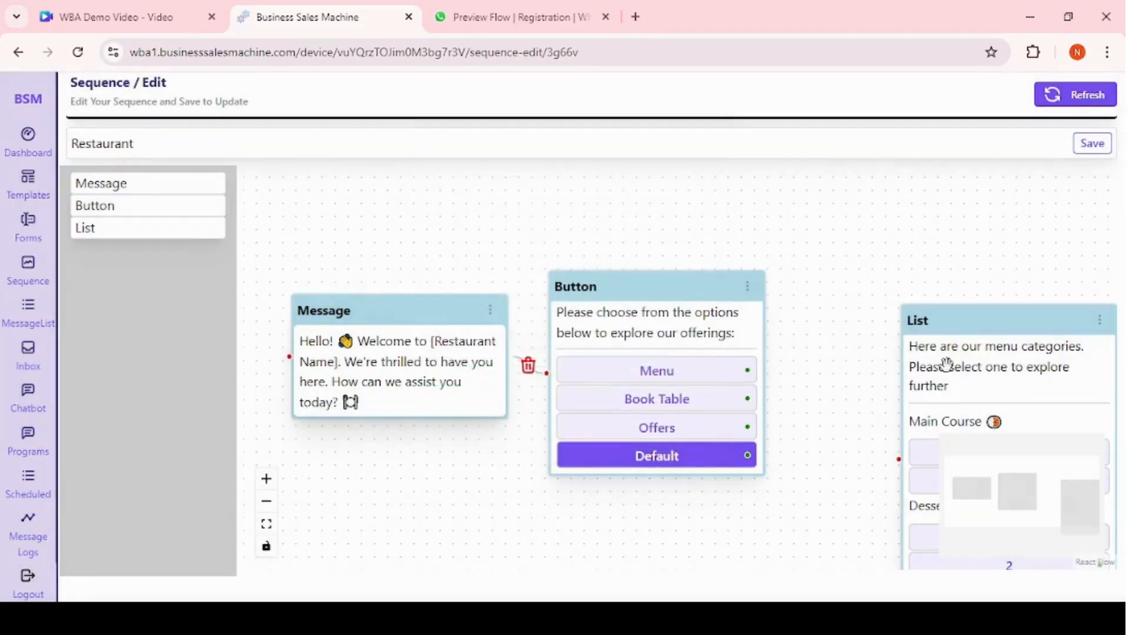
Reposition the List node and connect the Button node's Menu option to the List node.
drag(974, 350, 897, 241)
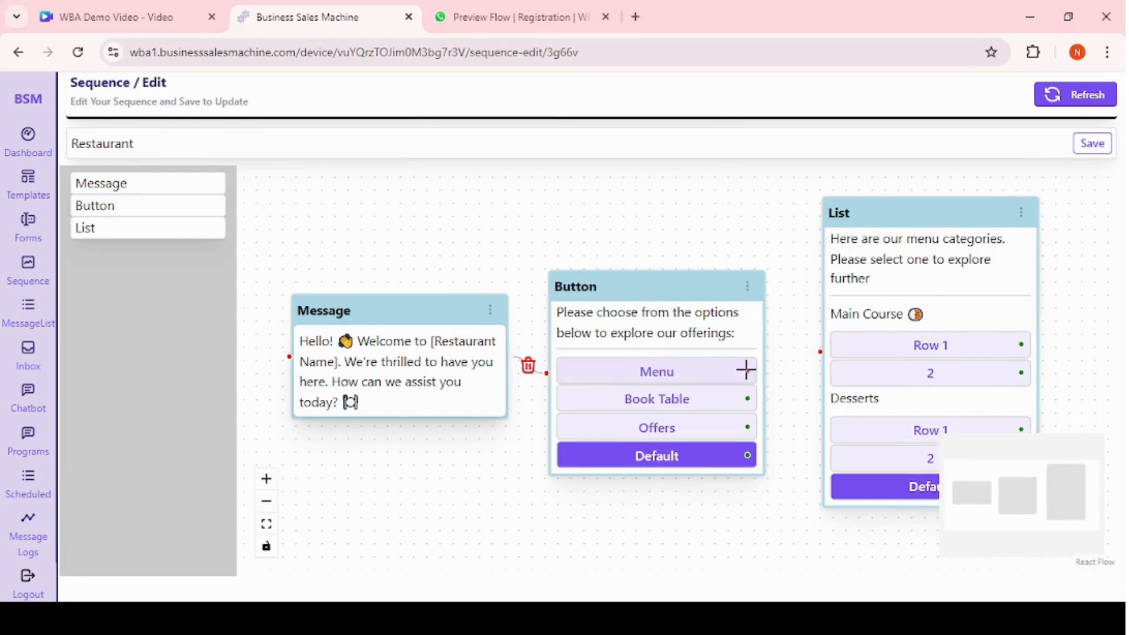
drag(746, 367, 821, 351)
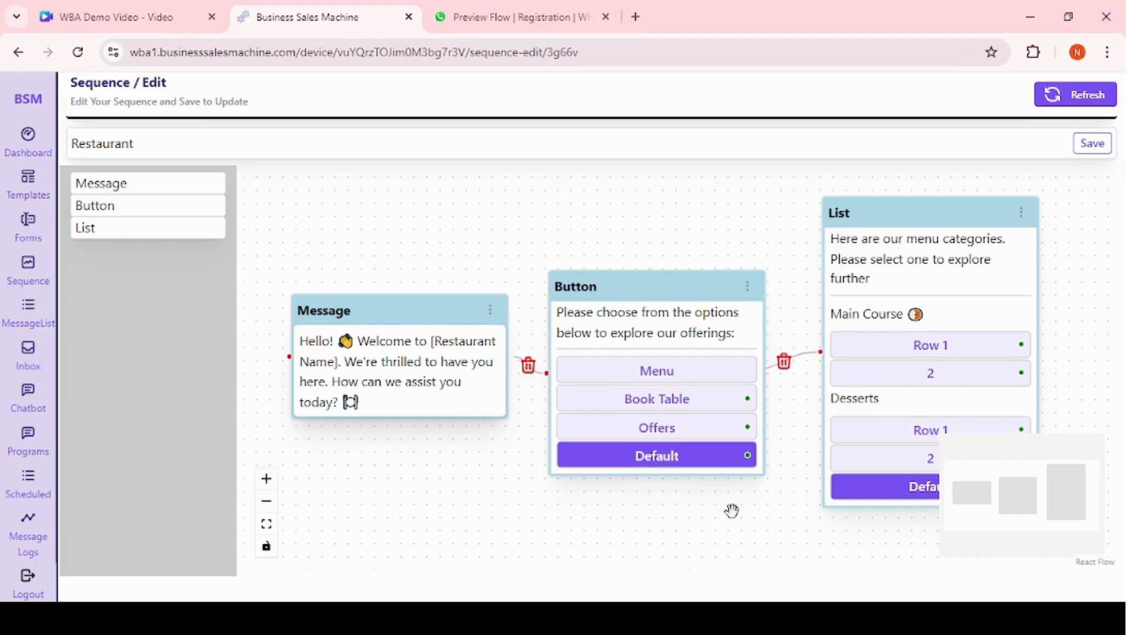
drag(731, 512, 588, 468)
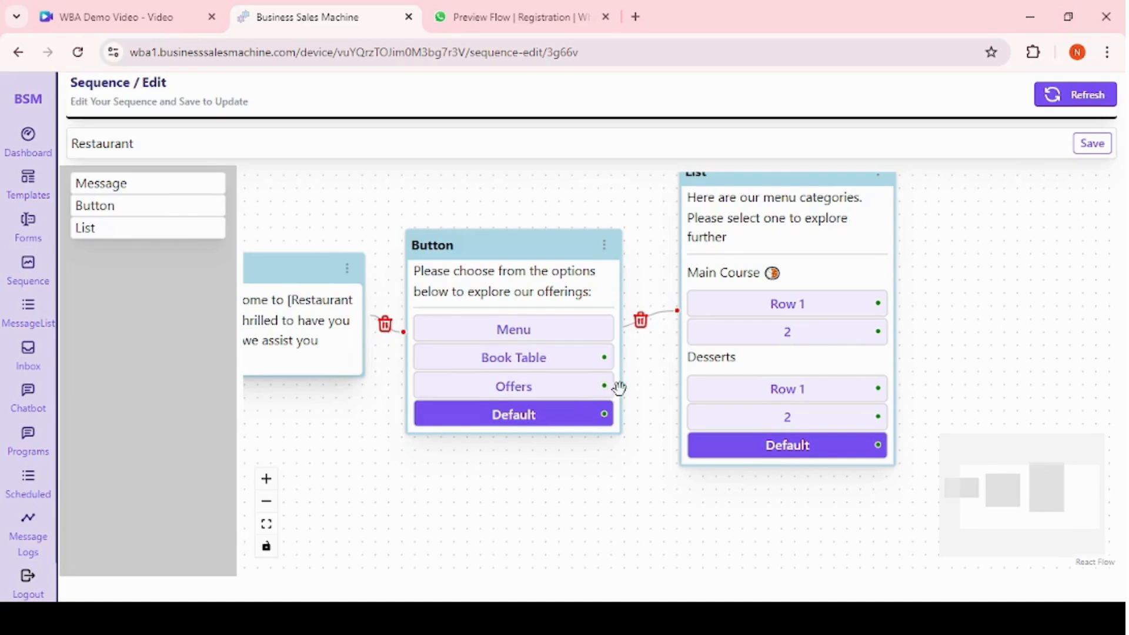
drag(335, 461, 423, 467)
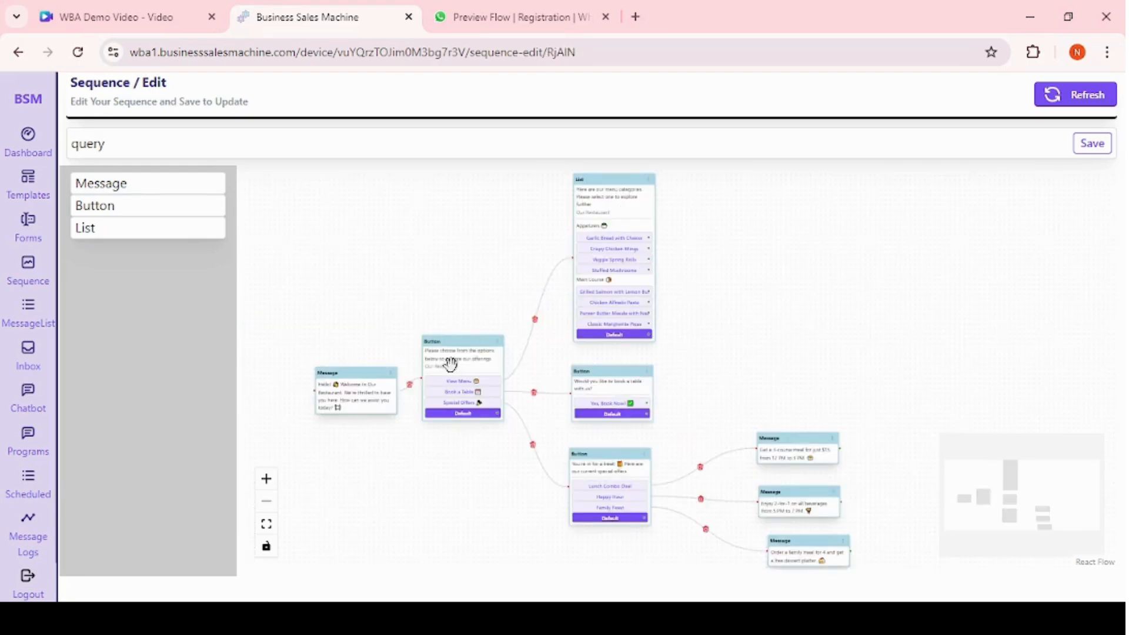
Inspect the nodes and connections of the completed query sequence for reference.
scroll(396, 485, up, 4)
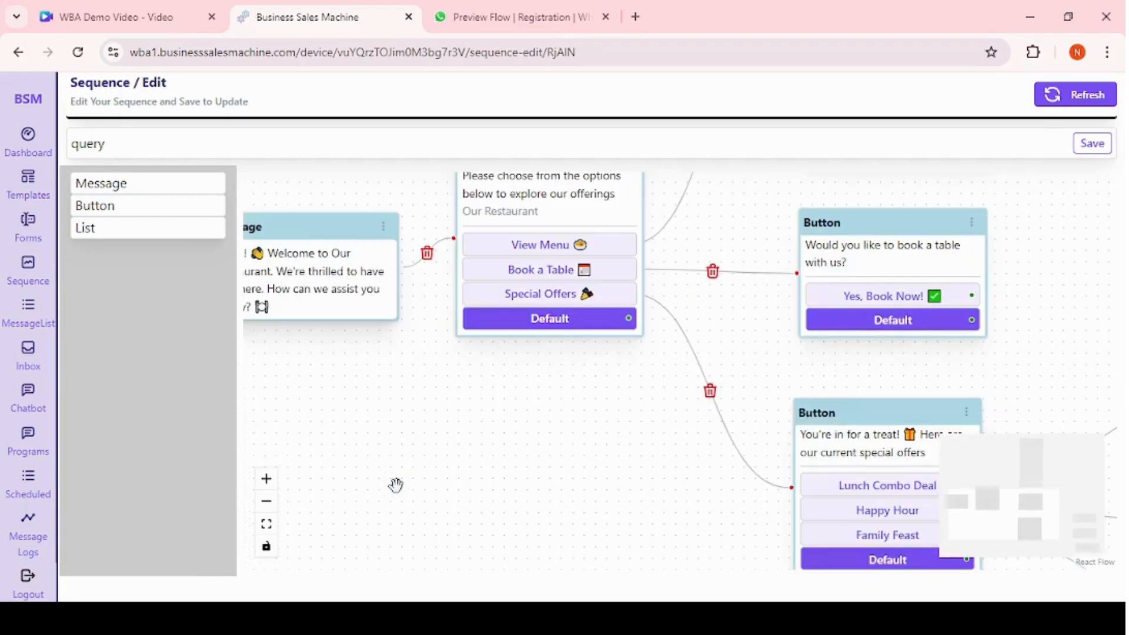
drag(433, 464, 522, 521)
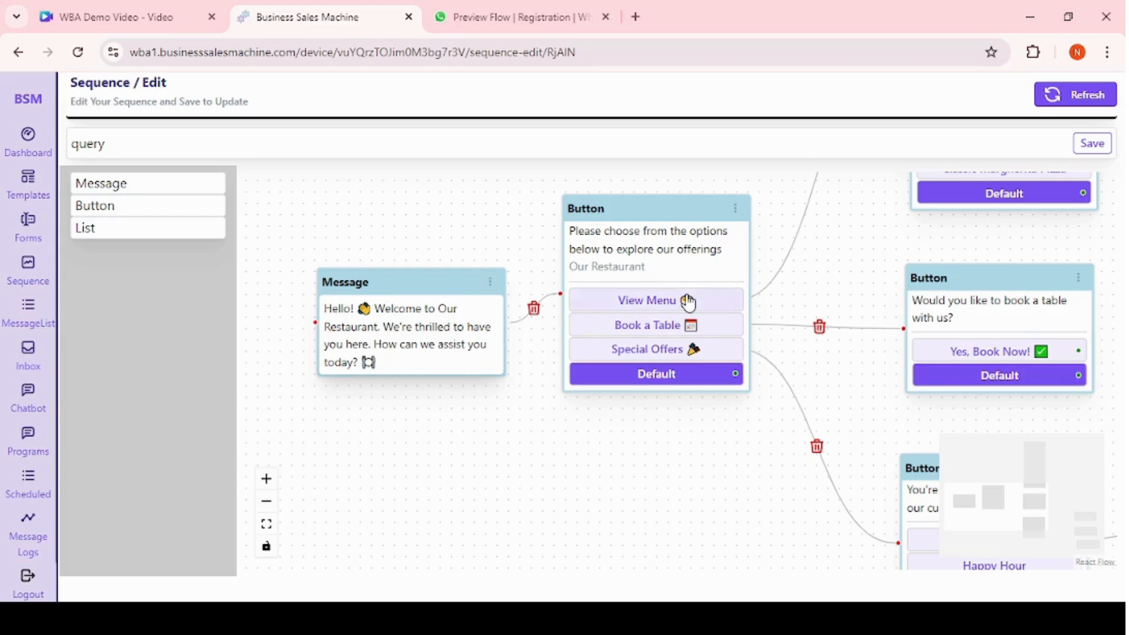
drag(845, 252, 713, 431)
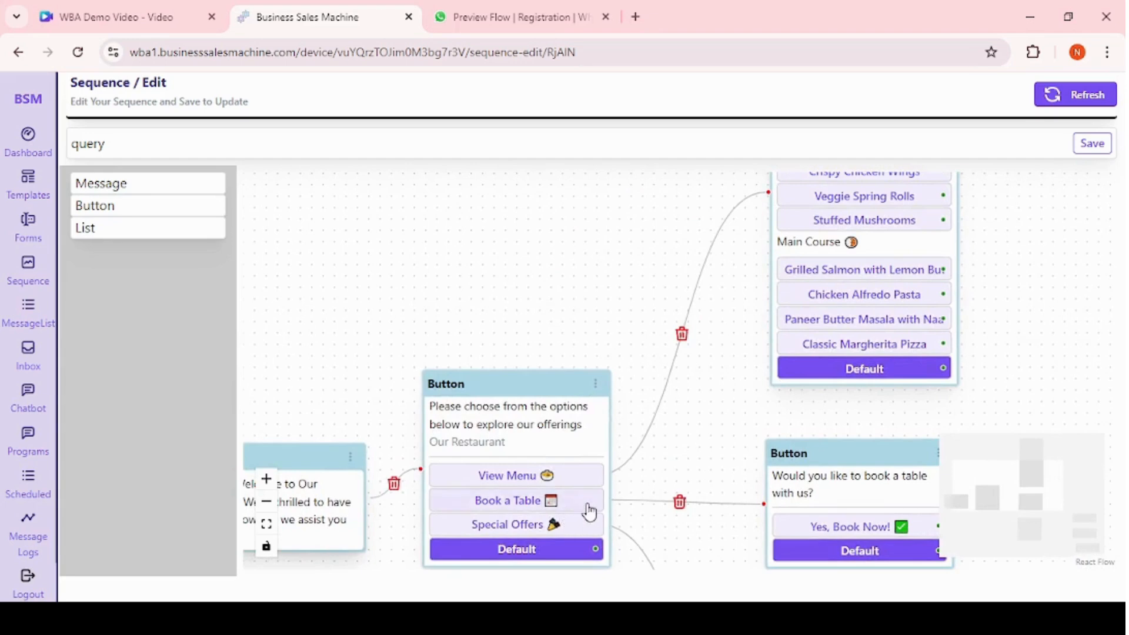
drag(663, 214, 561, 417)
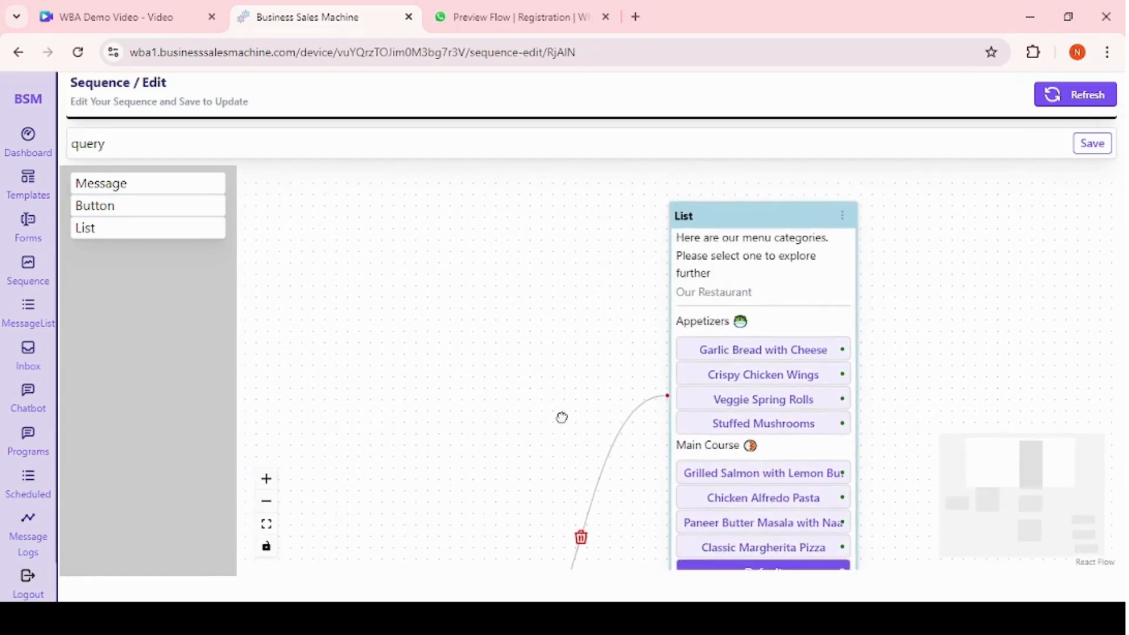
scroll(562, 418, down, 1)
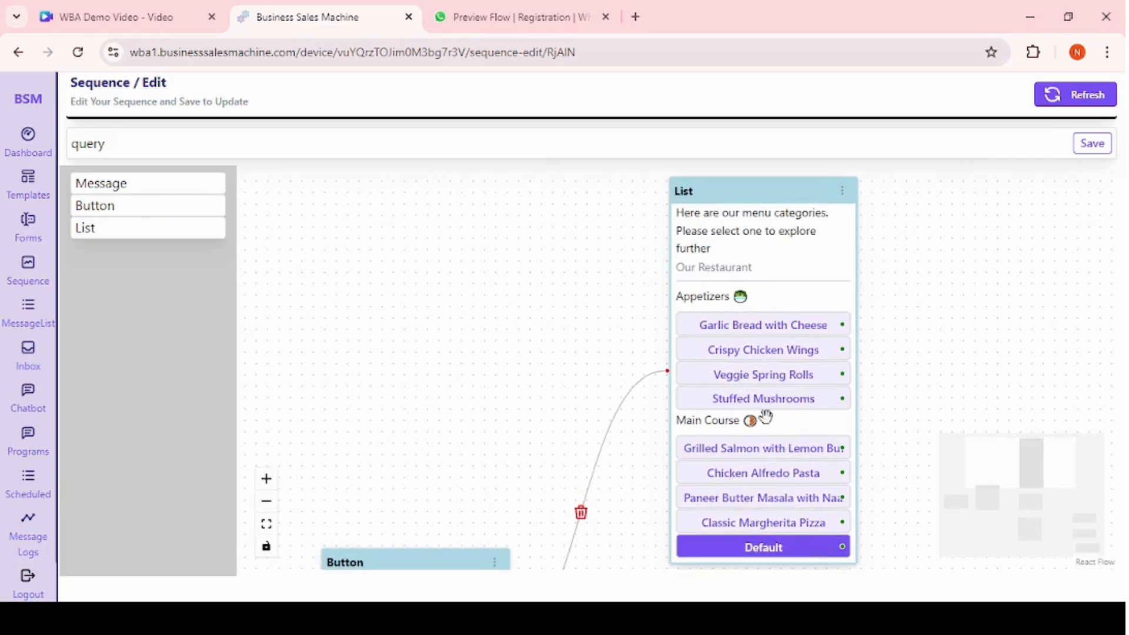
scroll(565, 373, down, 5)
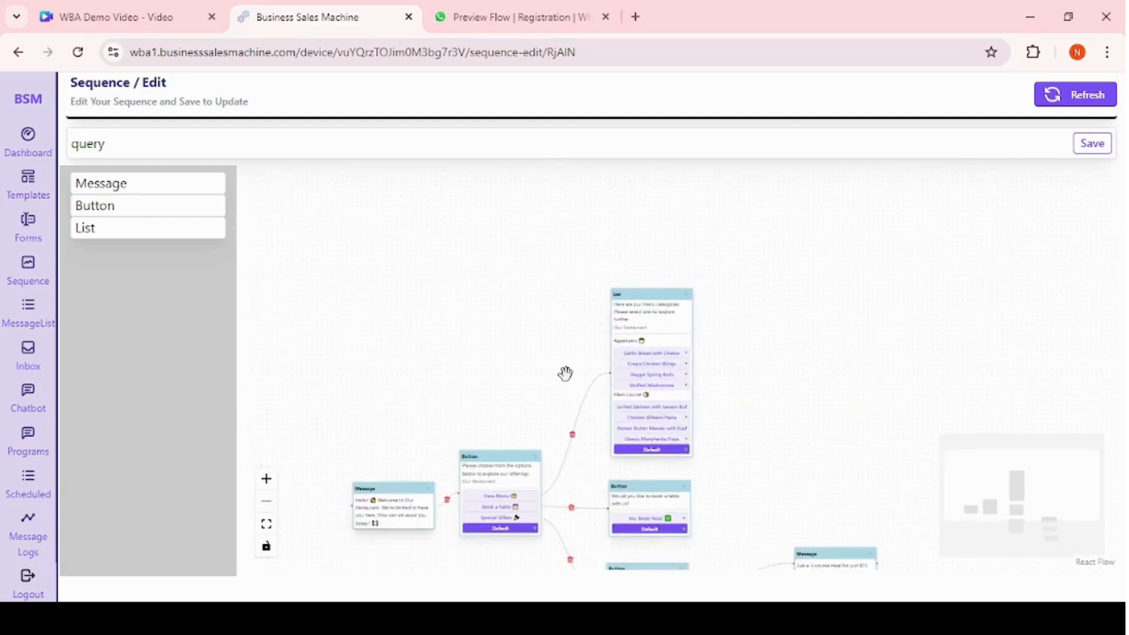
drag(796, 464, 788, 441)
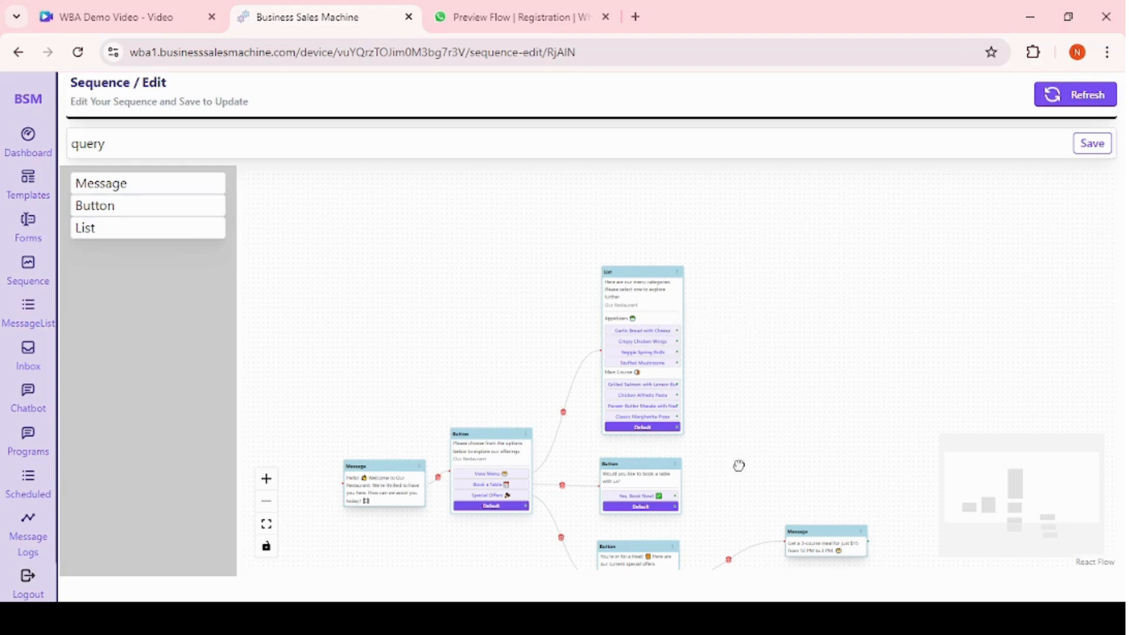
drag(739, 465, 736, 331)
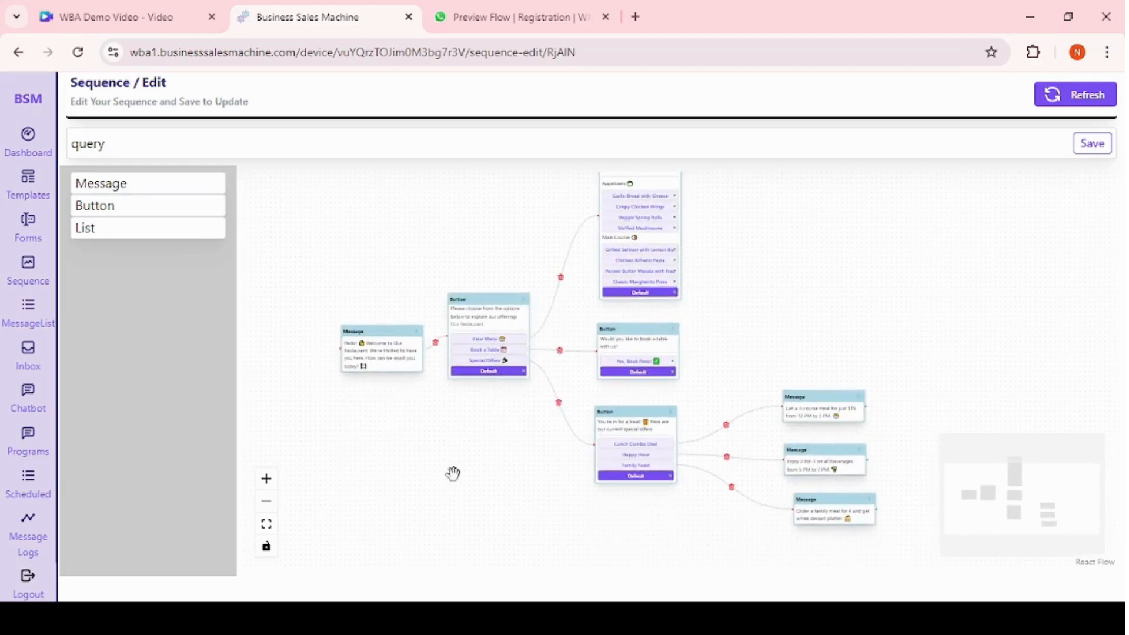
scroll(453, 472, up, 5)
drag(705, 386, 509, 617)
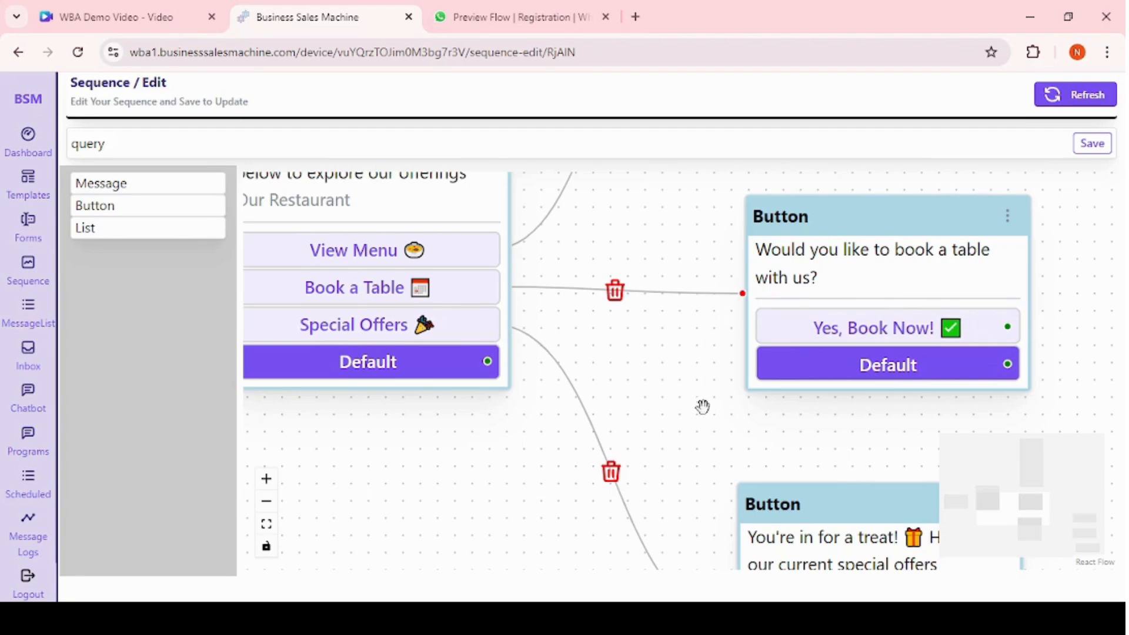
drag(699, 411, 600, 252)
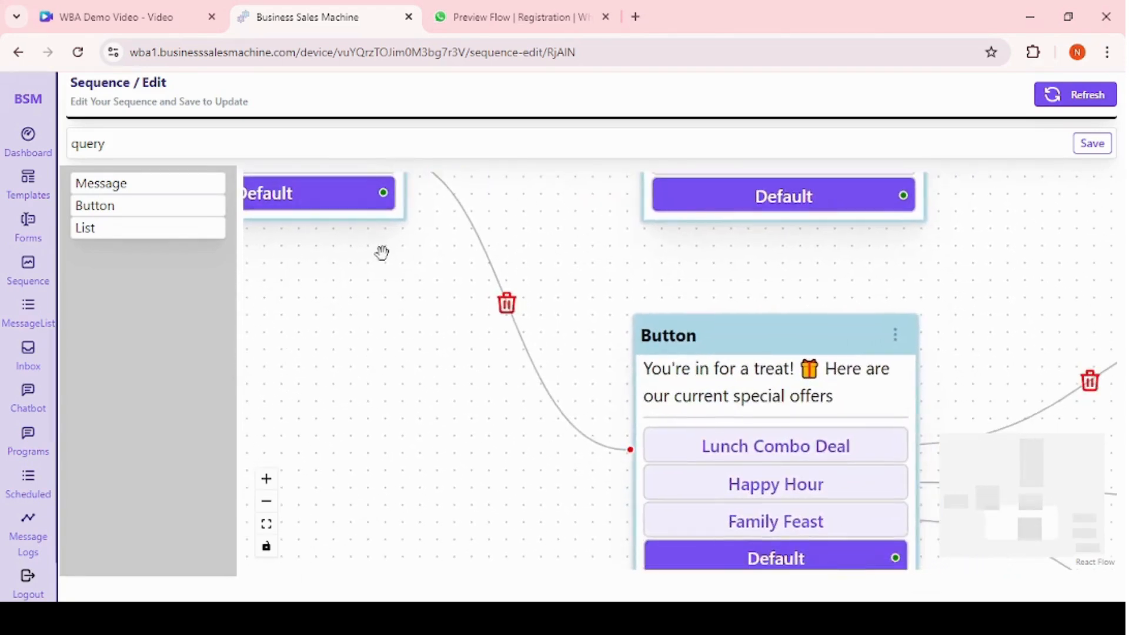
Pan and zoom across the query sequence to review the offer message nodes, and save the sequence.
drag(375, 290, 383, 391)
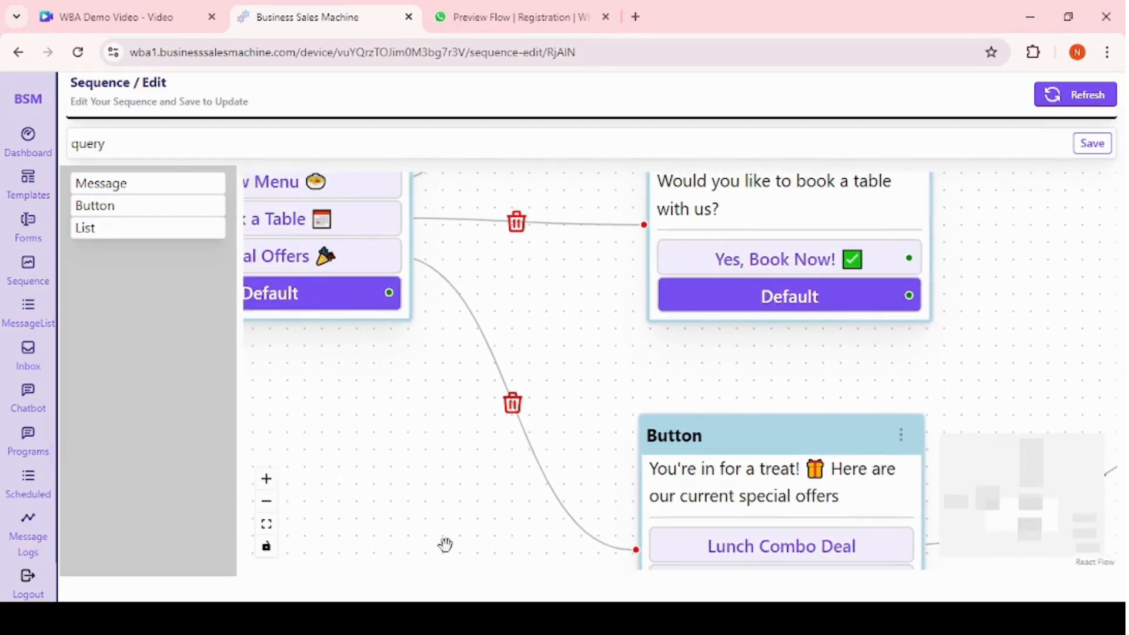
drag(445, 545, 300, 396)
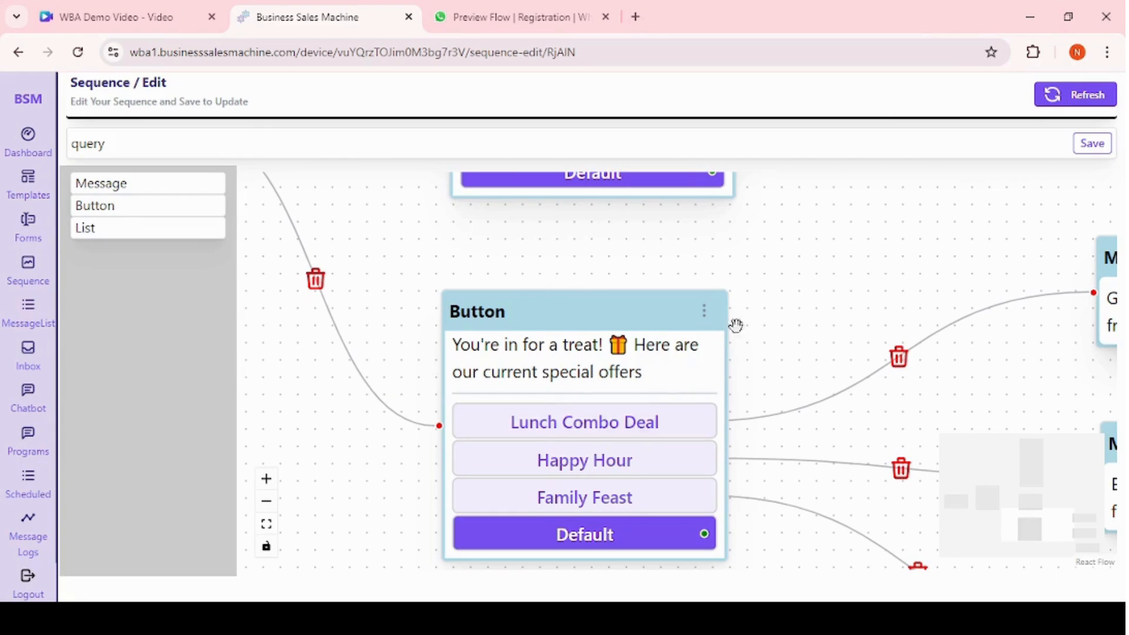
drag(824, 270, 406, 386)
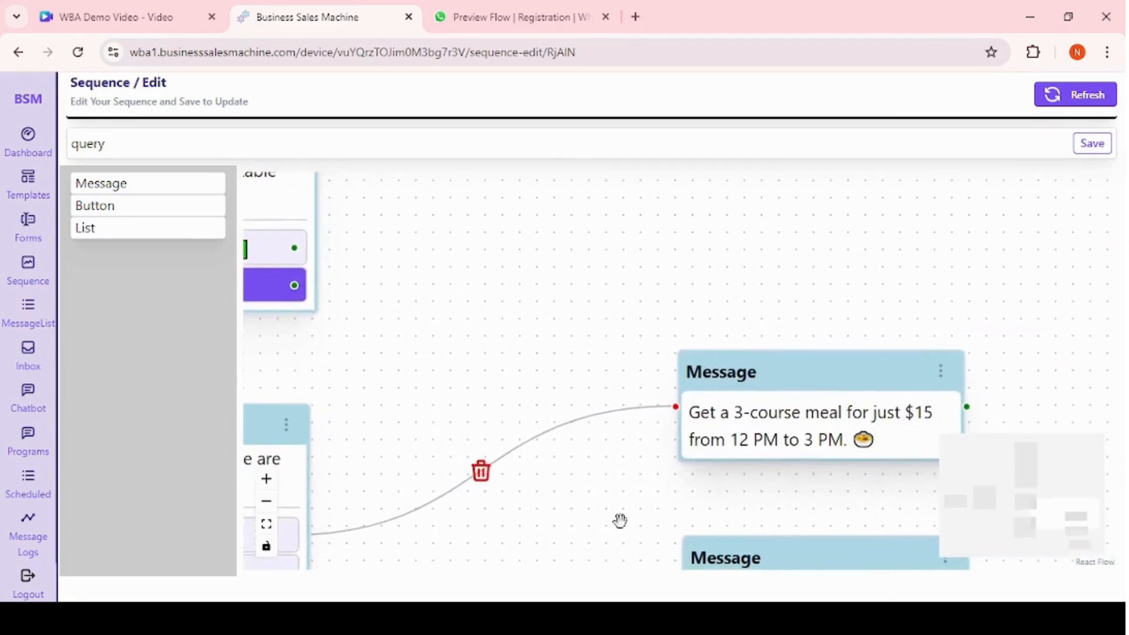
drag(582, 509, 603, 266)
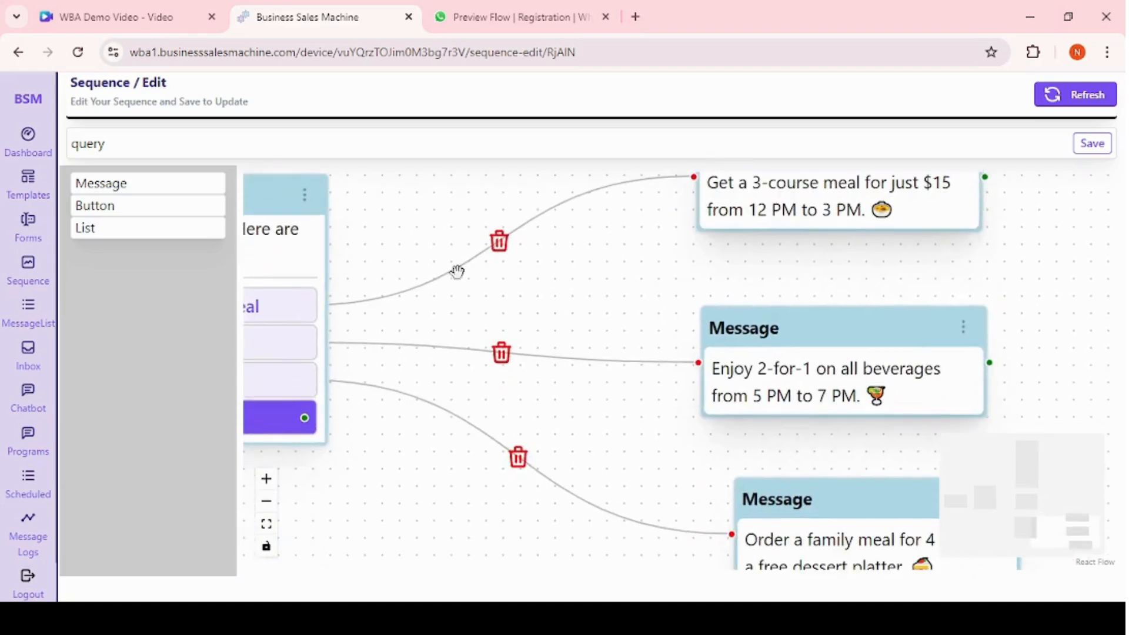
drag(557, 524, 670, 512)
scroll(482, 476, down, 2)
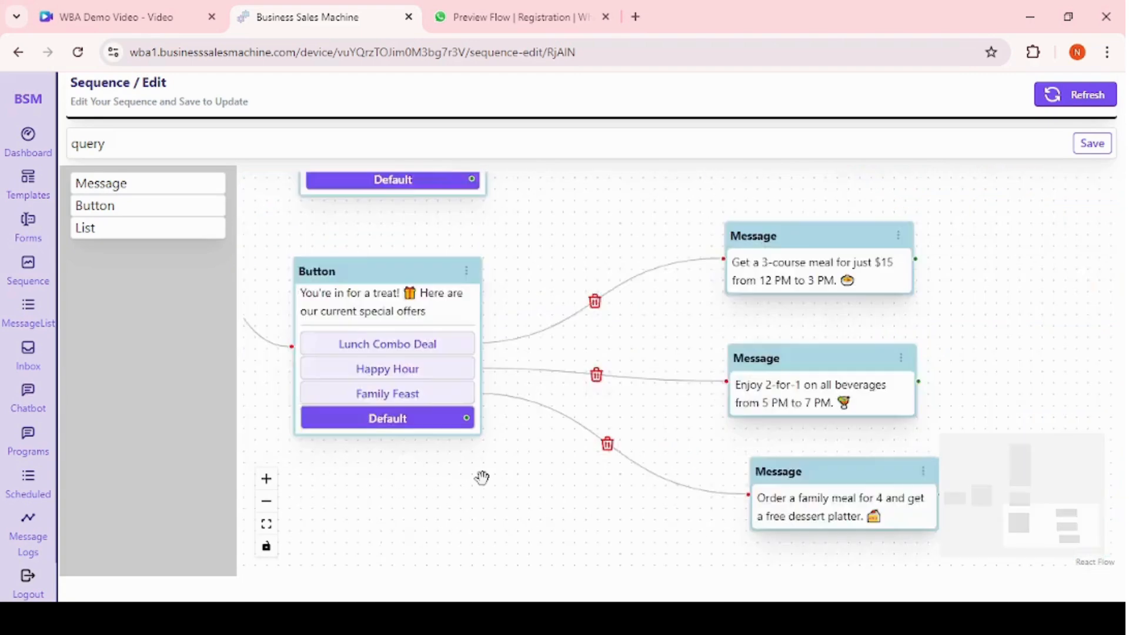
scroll(482, 476, down, 3)
drag(671, 232, 959, 350)
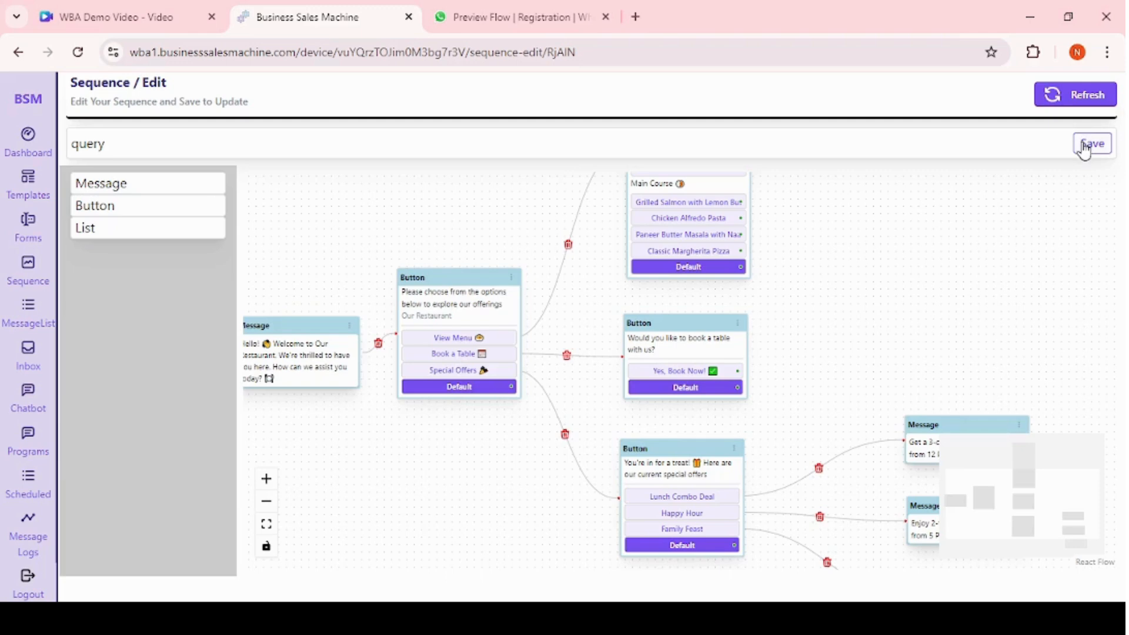
click(1085, 148)
Open the inbox, filter contacts to Active and open the active contact's conversation.
click(26, 271)
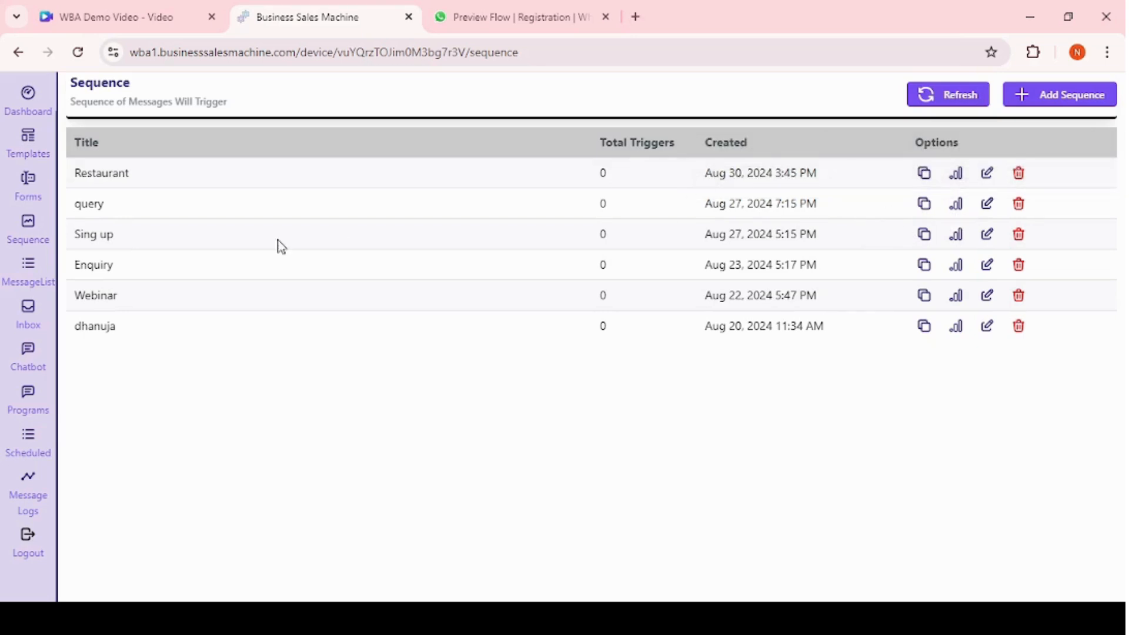
click(36, 322)
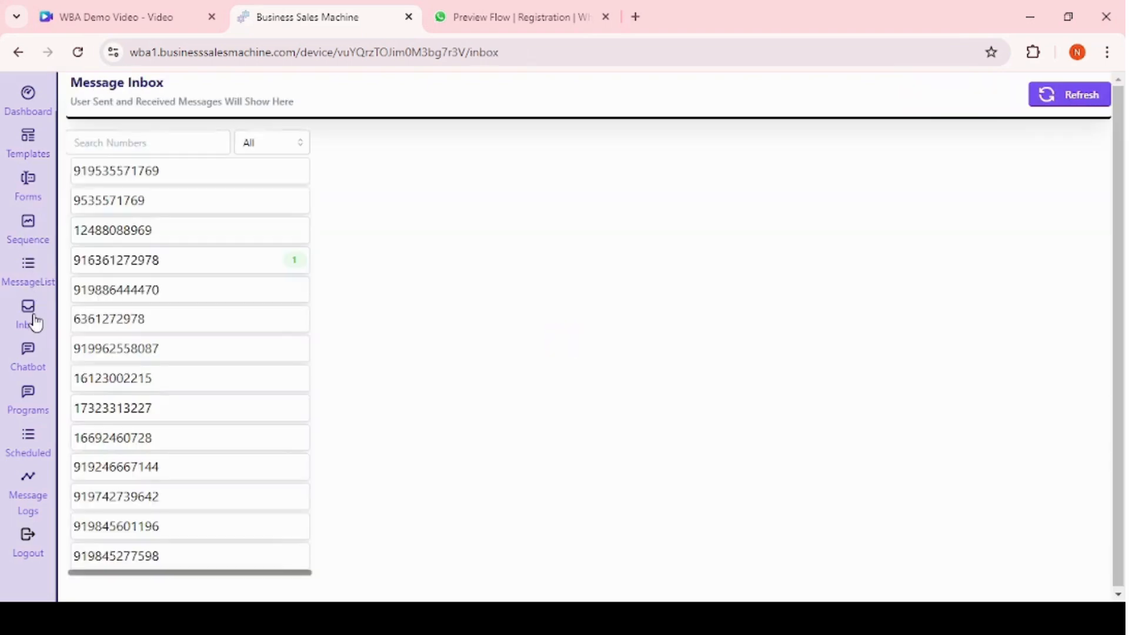
click(259, 143)
click(233, 172)
click(233, 172)
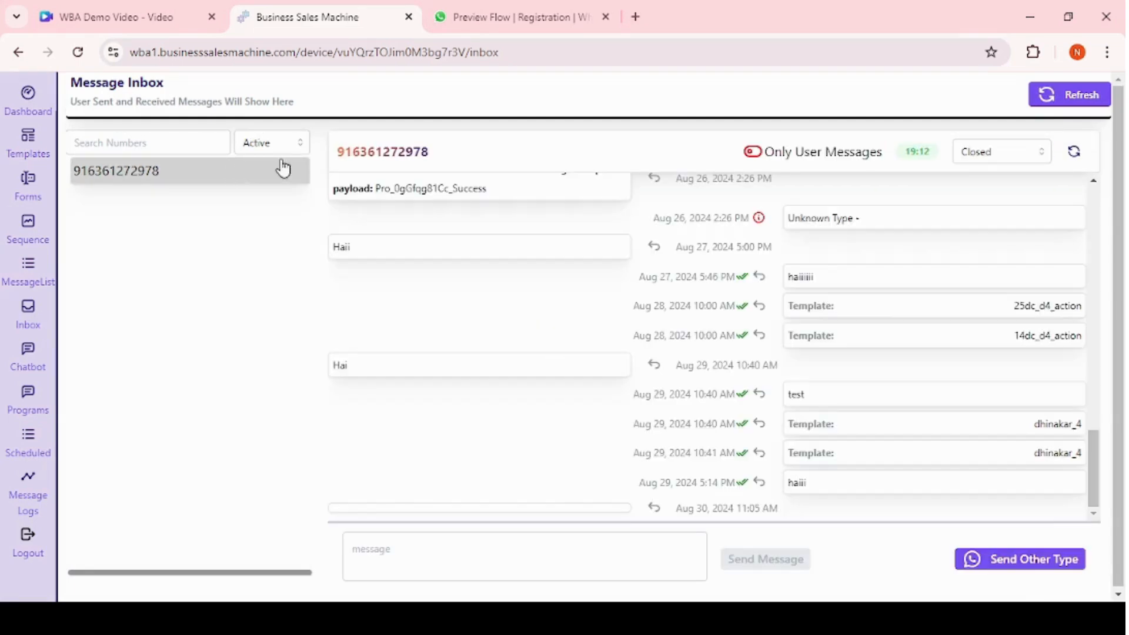
Send the query sequence to the active contact as a sequence message.
click(985, 565)
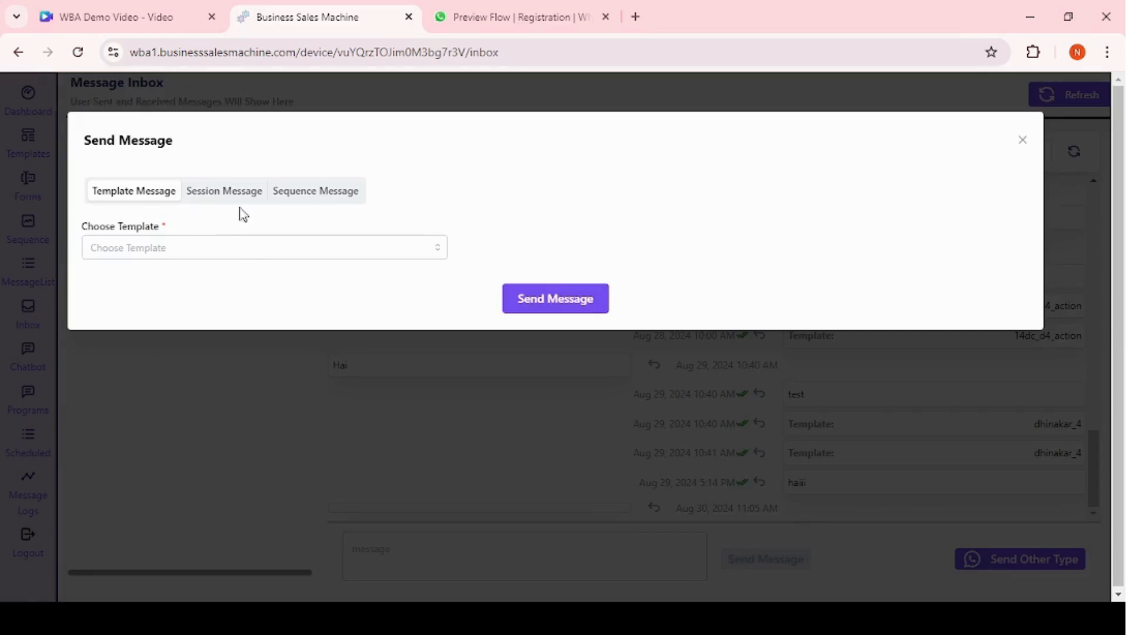
click(315, 194)
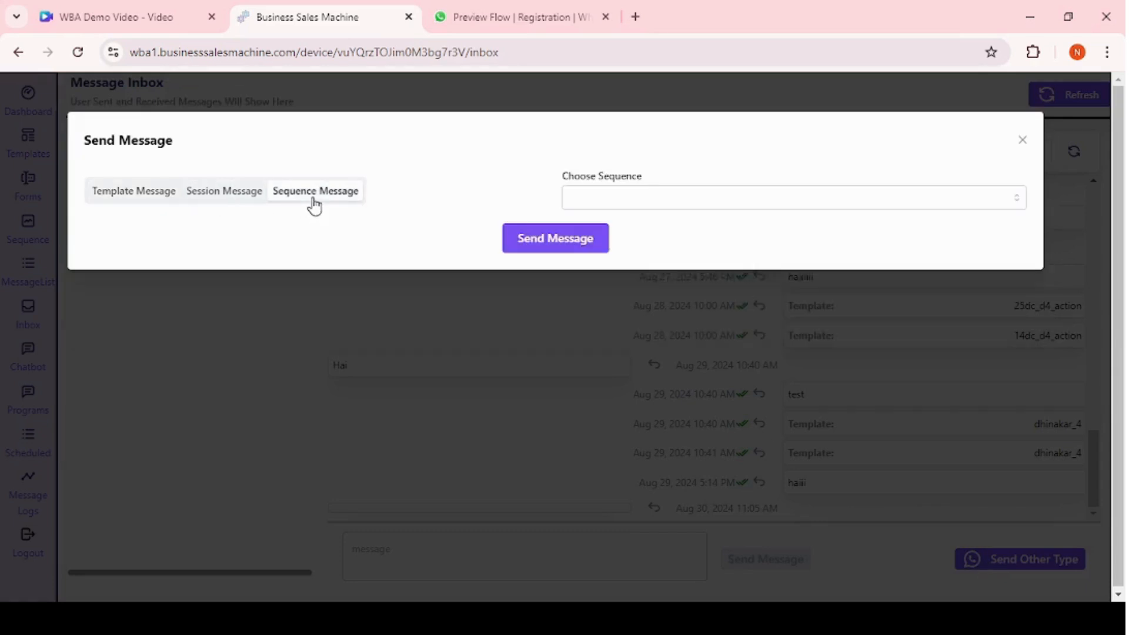
click(648, 206)
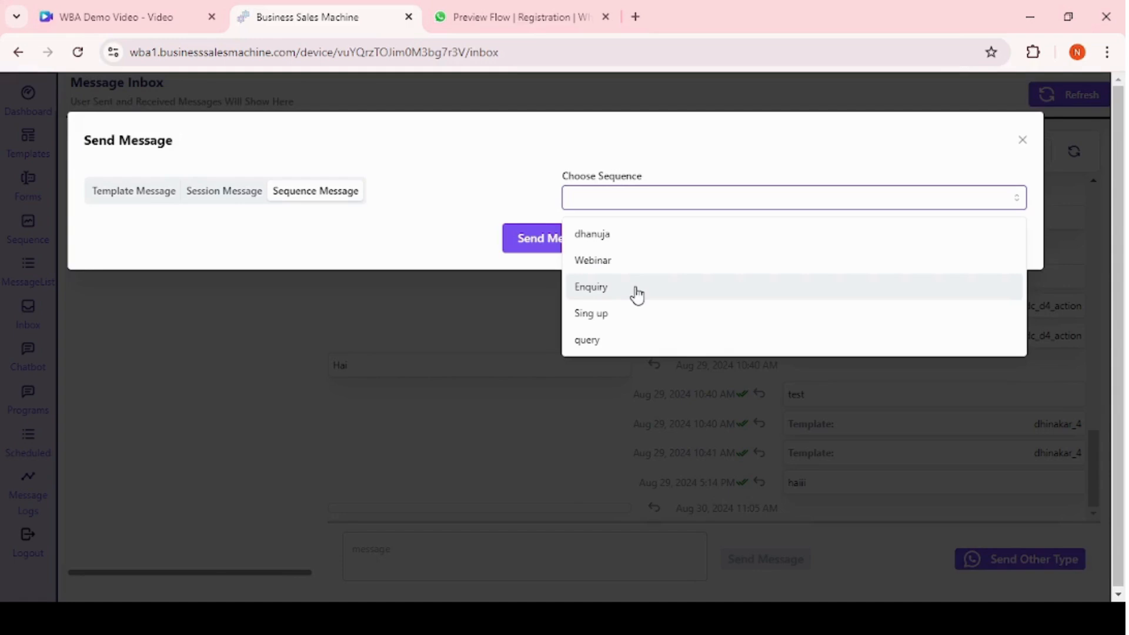
click(611, 341)
click(539, 240)
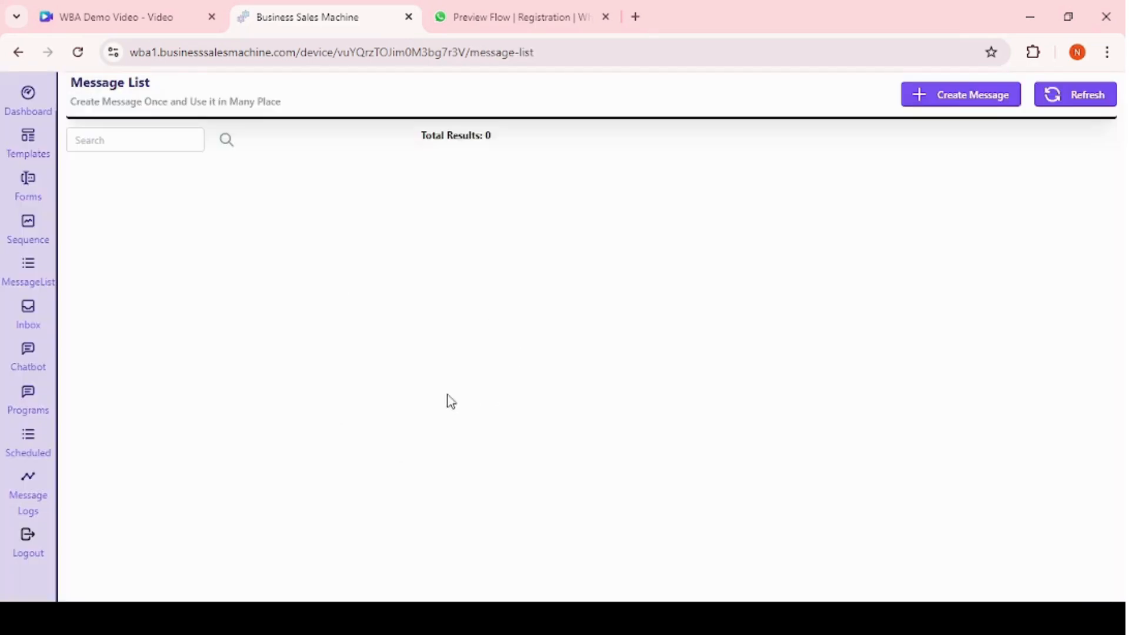
Create a session text message titled Offer message containing the payment confirmation text.
click(964, 95)
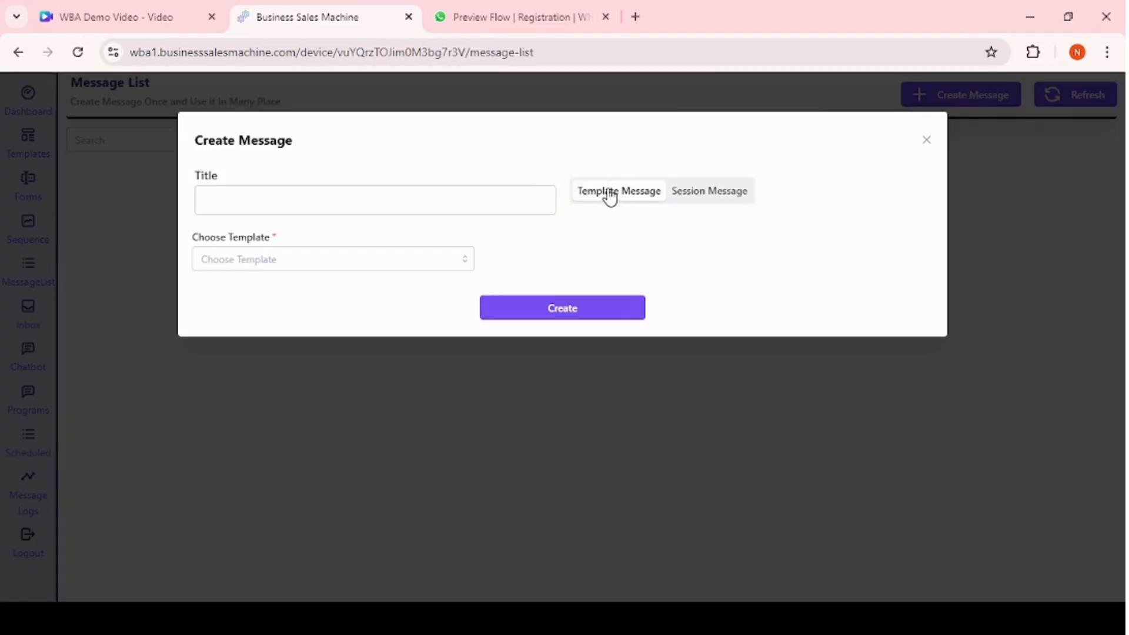
click(357, 257)
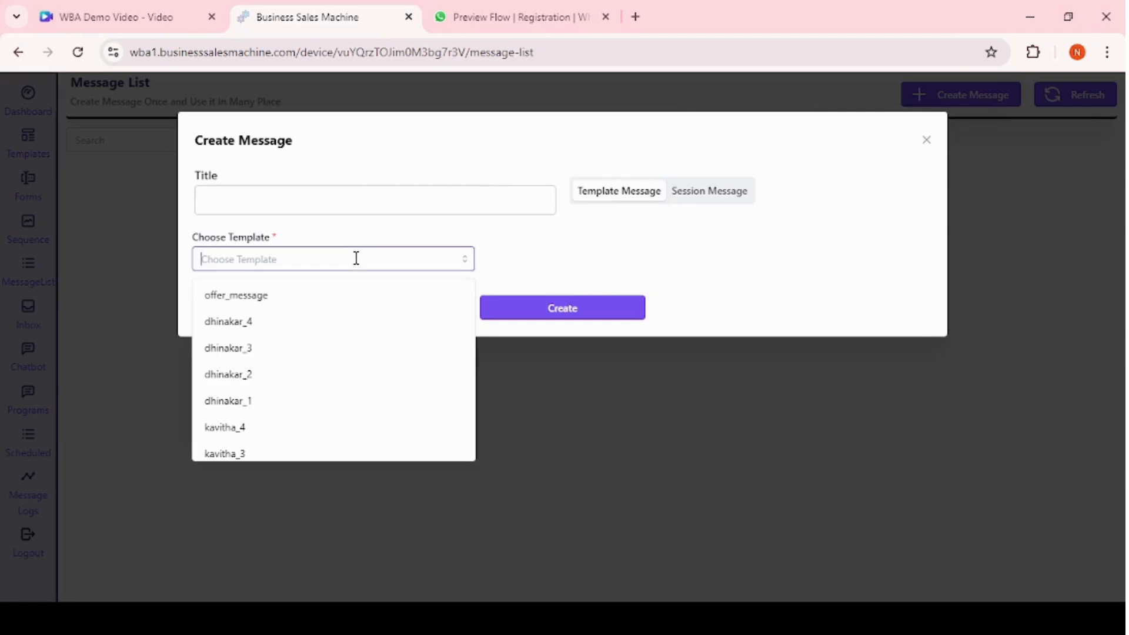
click(728, 203)
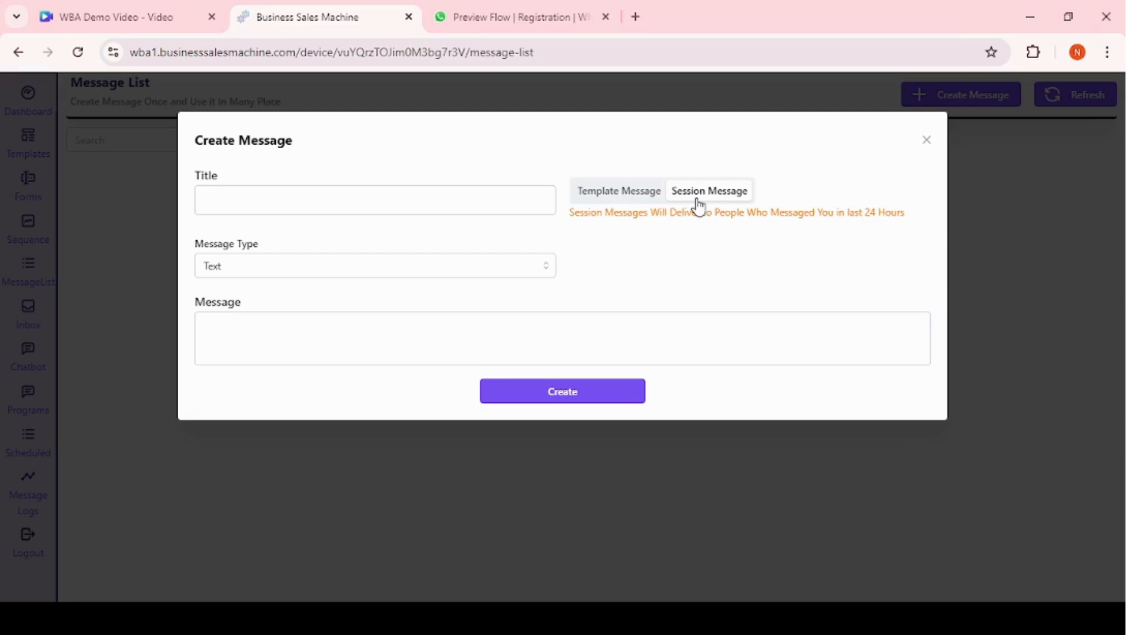
click(288, 323)
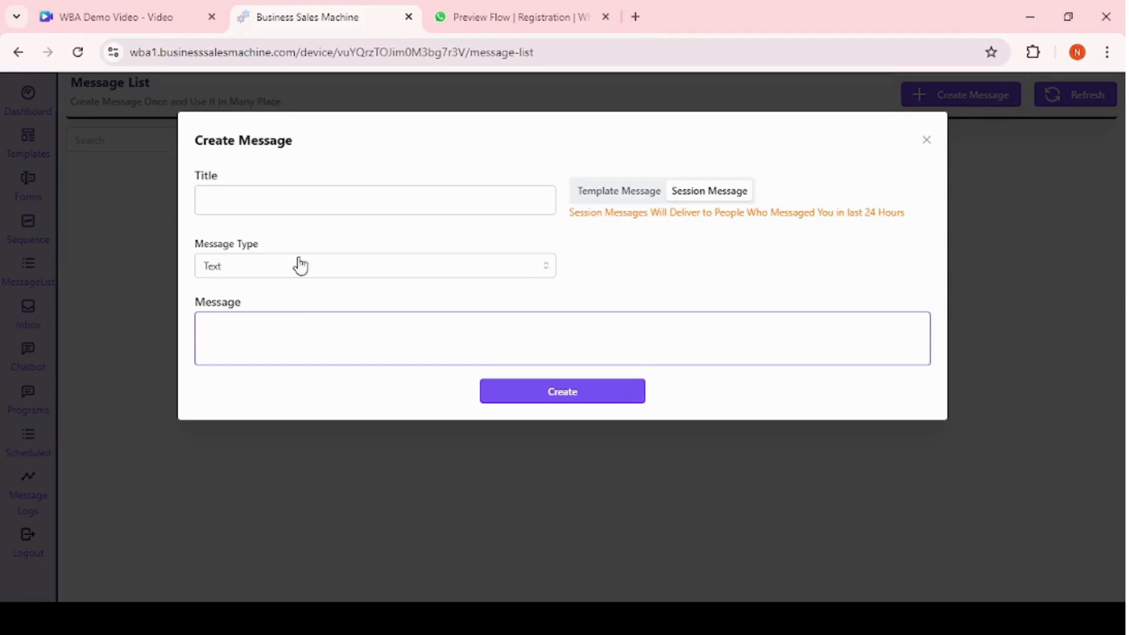
click(258, 202)
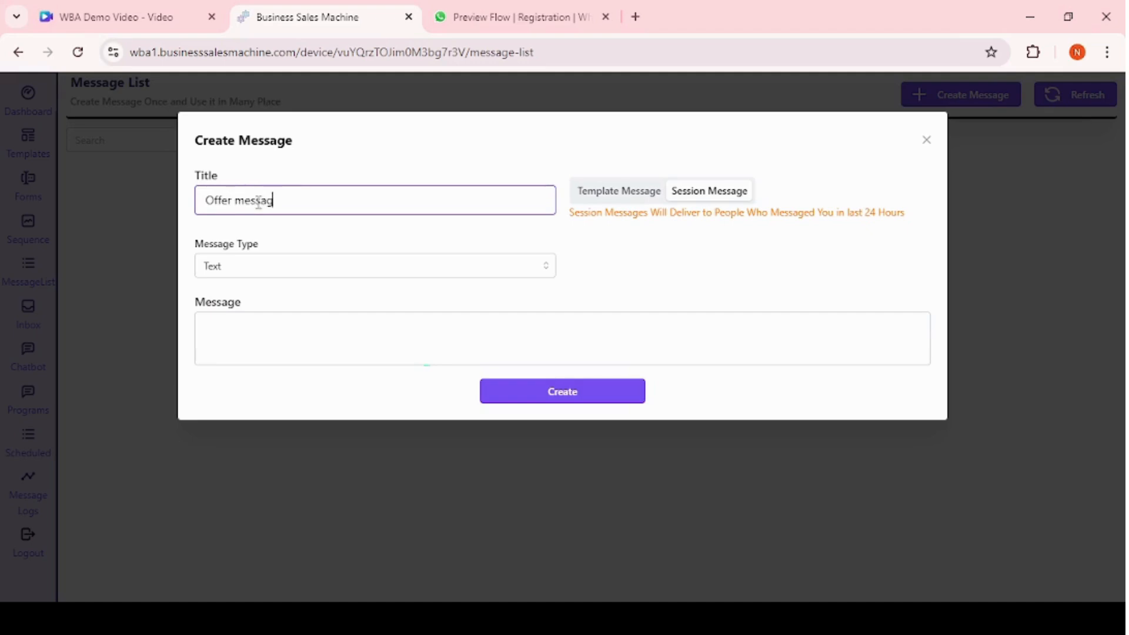
click(243, 334)
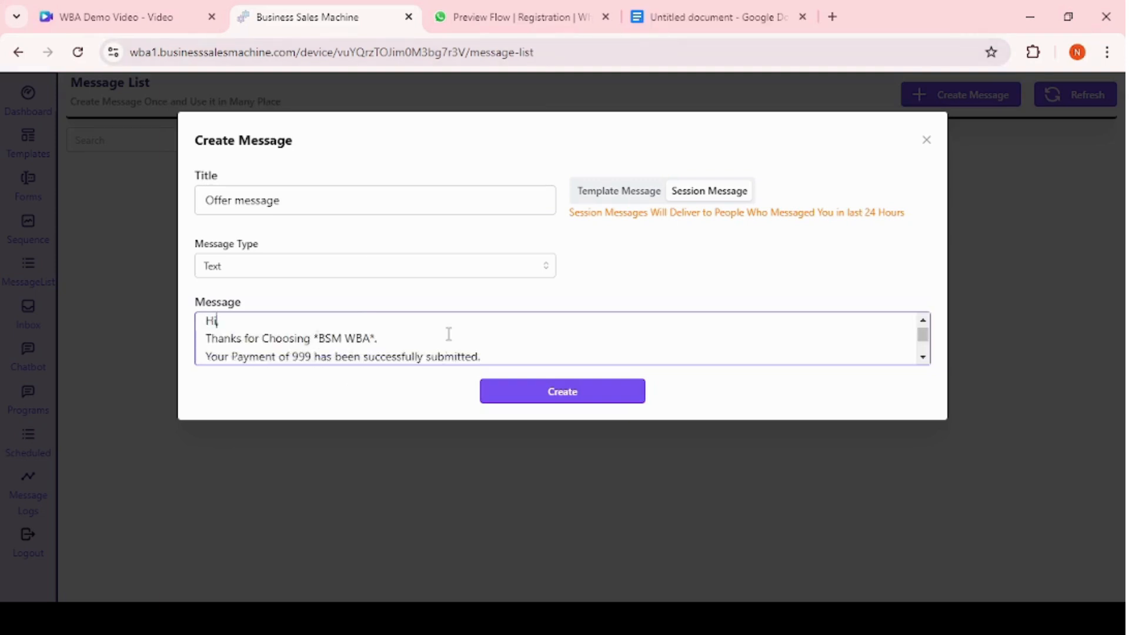
scroll(448, 333, down, 3)
scroll(449, 333, up, 3)
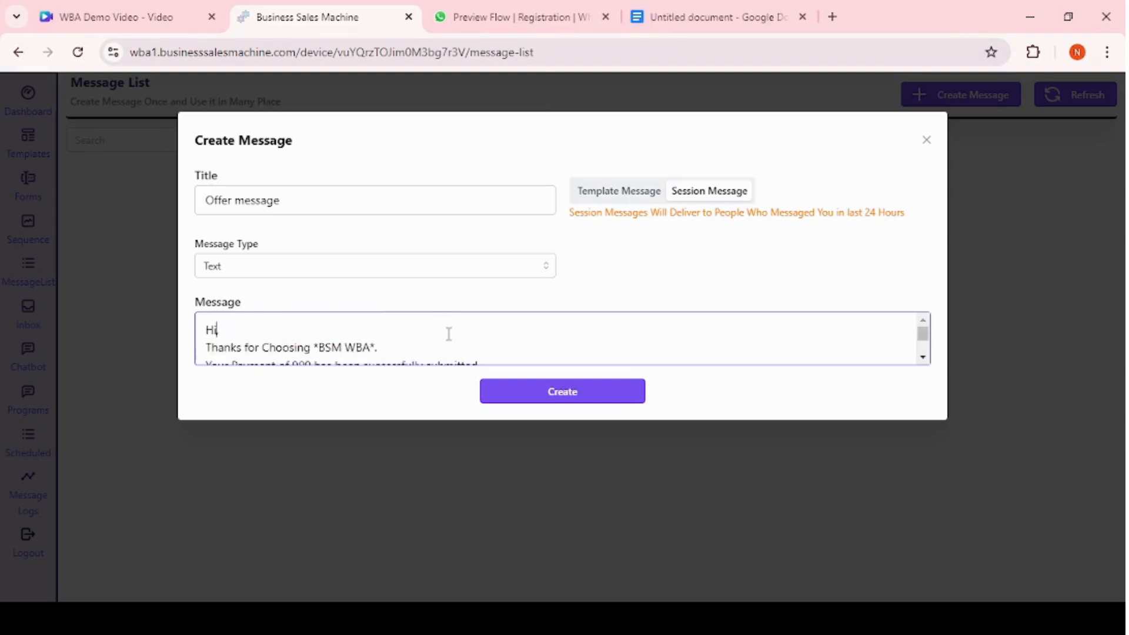
click(579, 407)
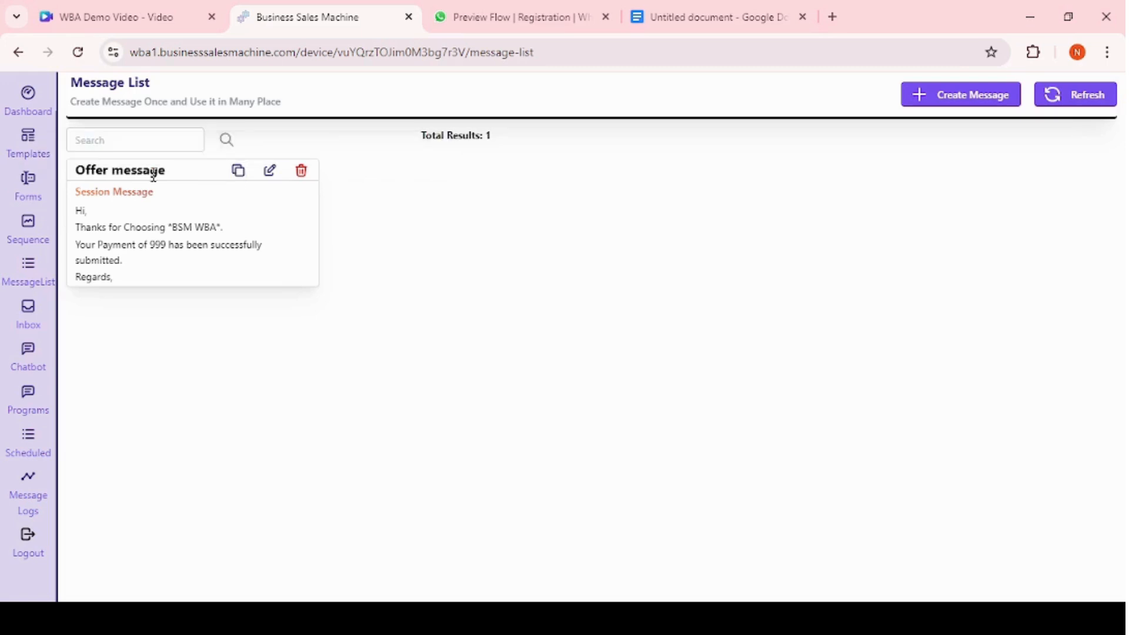
Return to the inbox, filter contacts to Active and open the active contact's conversation.
click(29, 316)
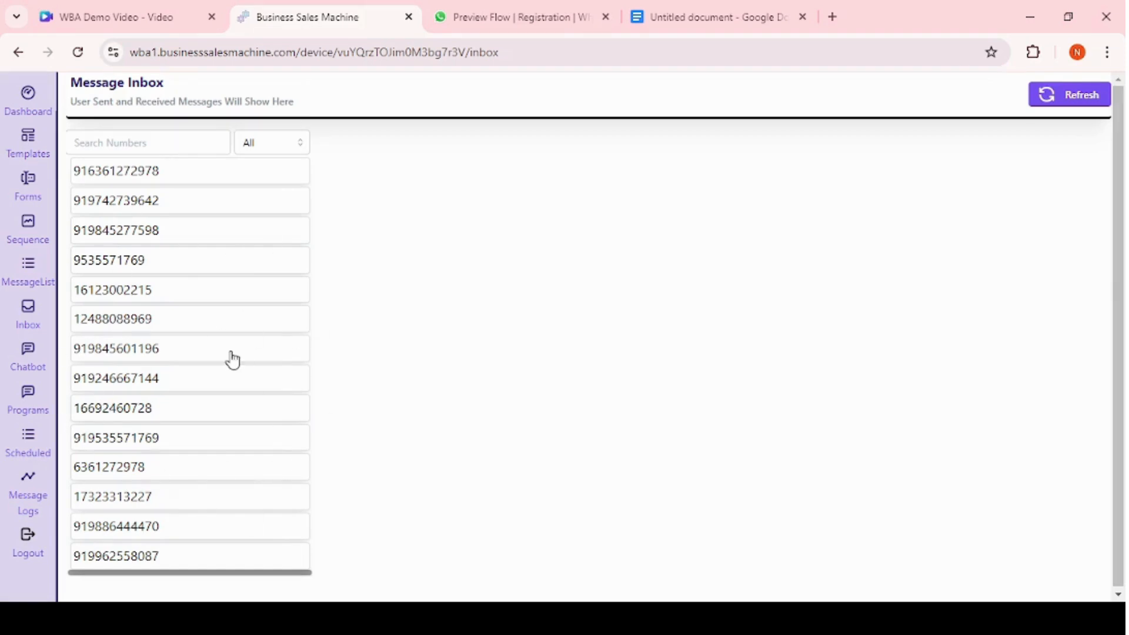
scroll(178, 291, down, 1)
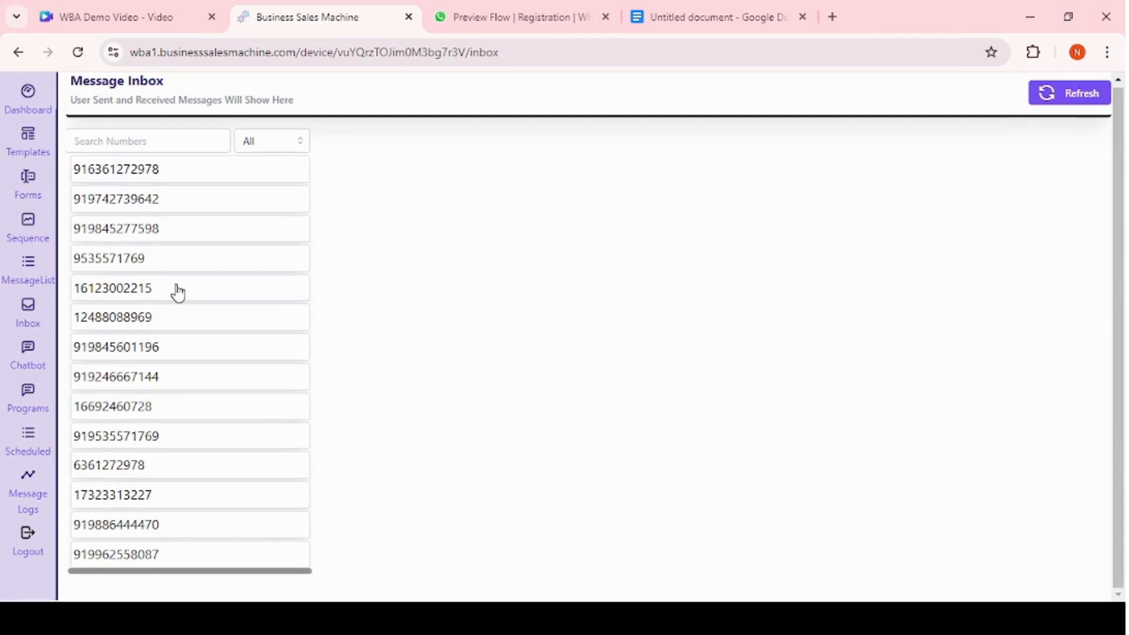
scroll(178, 291, up, 1)
scroll(177, 291, down, 1)
click(274, 142)
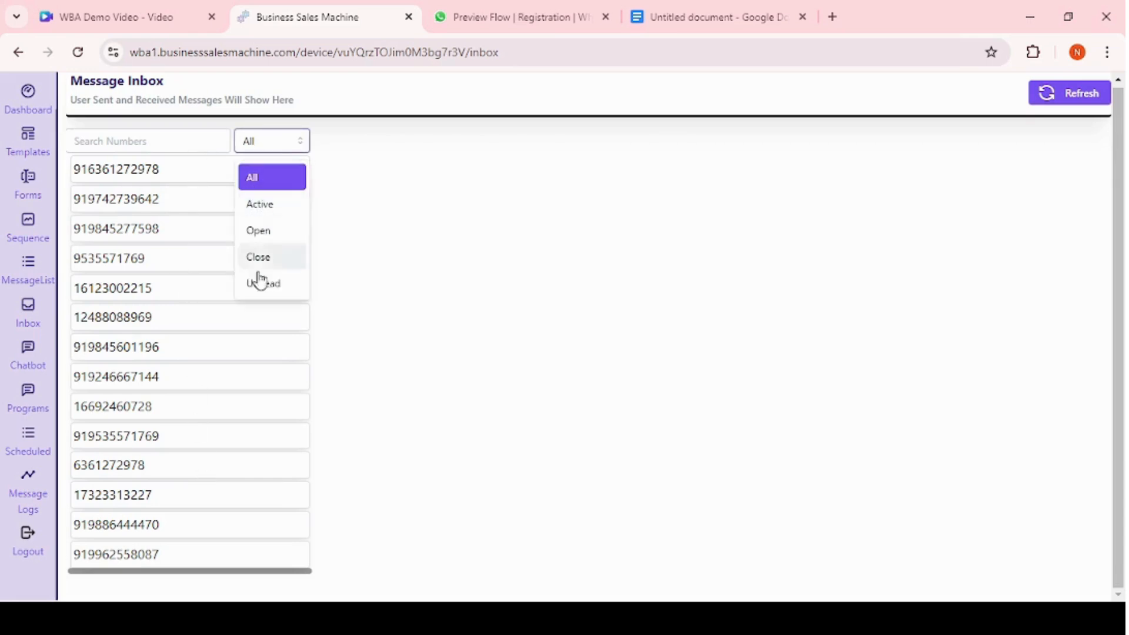
click(260, 207)
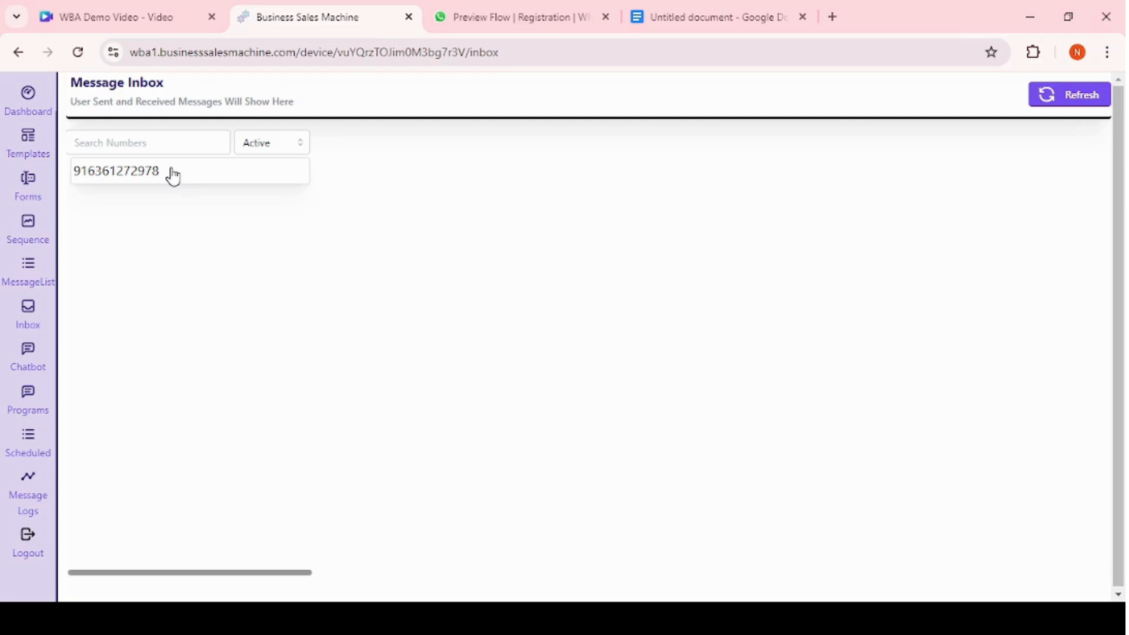
click(172, 176)
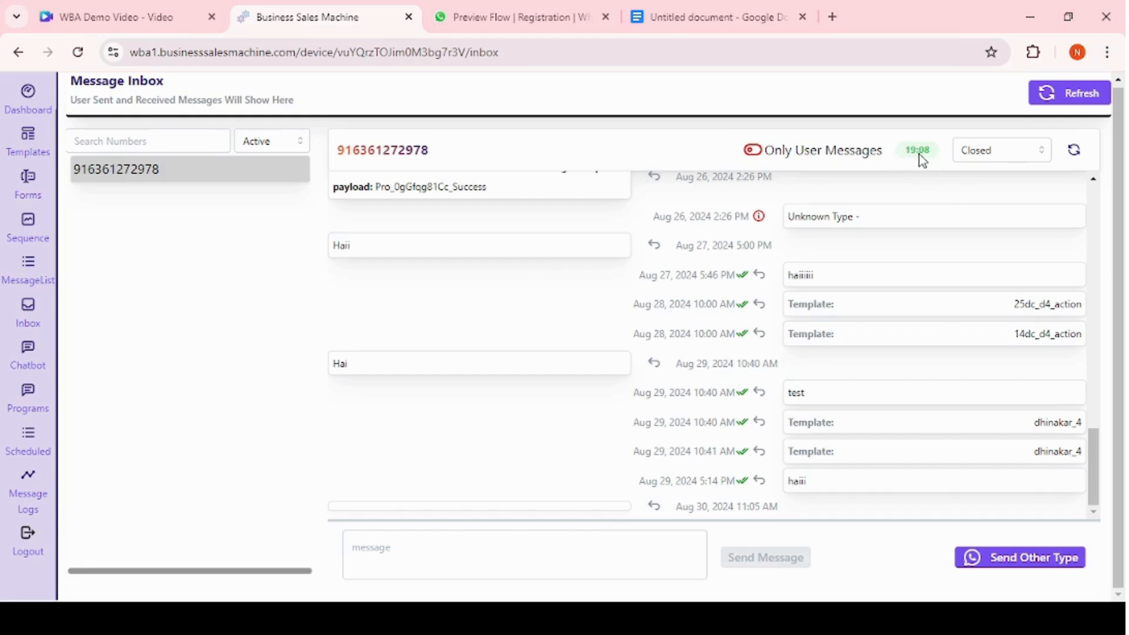
Send the reply haii to the active contact.
click(392, 542)
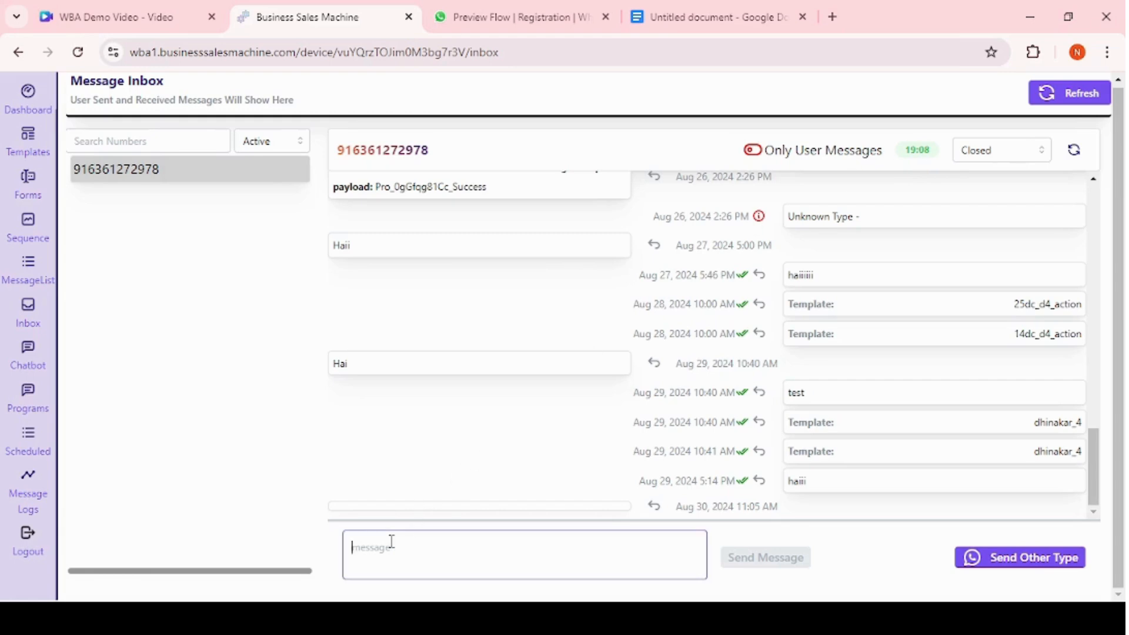
text(haii)
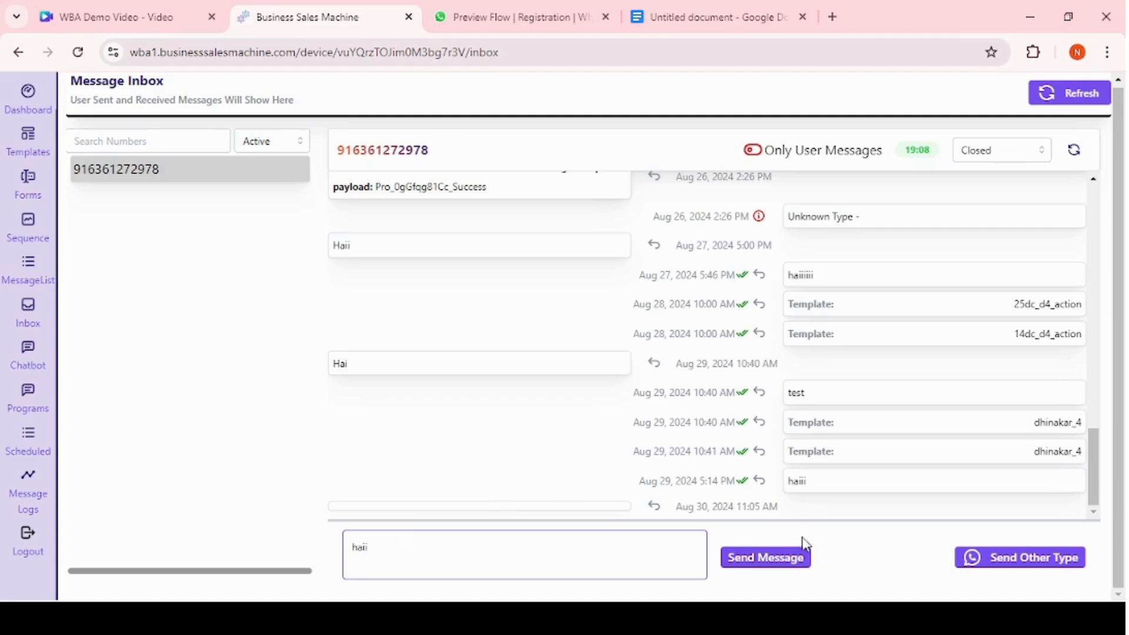
click(782, 562)
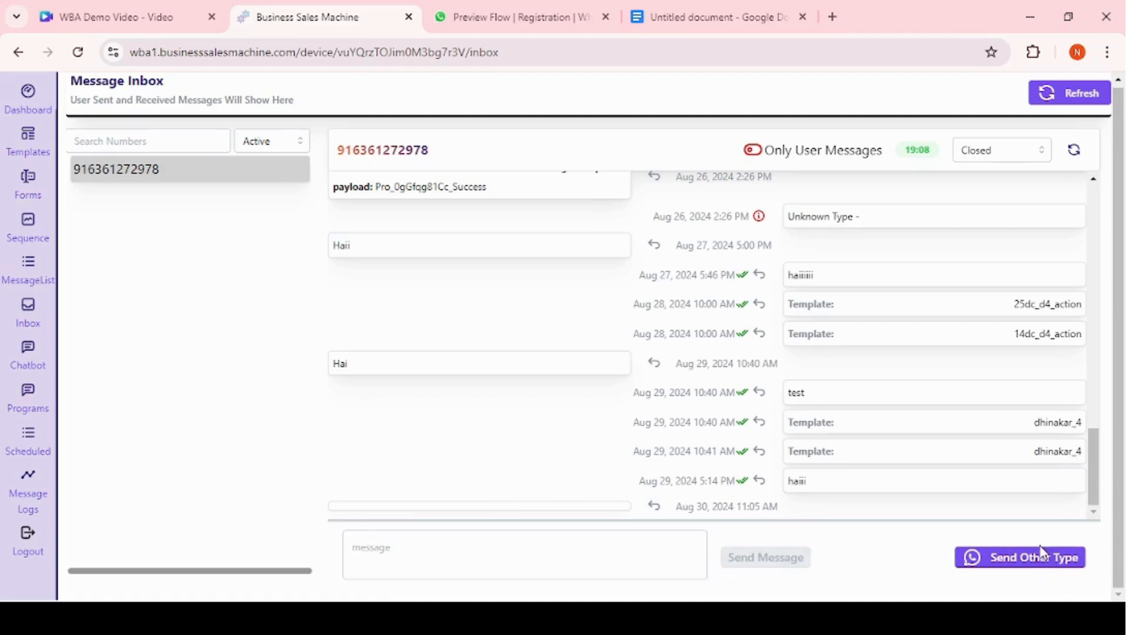
Open the other-type send dialog and preview the offer_message template.
click(1023, 557)
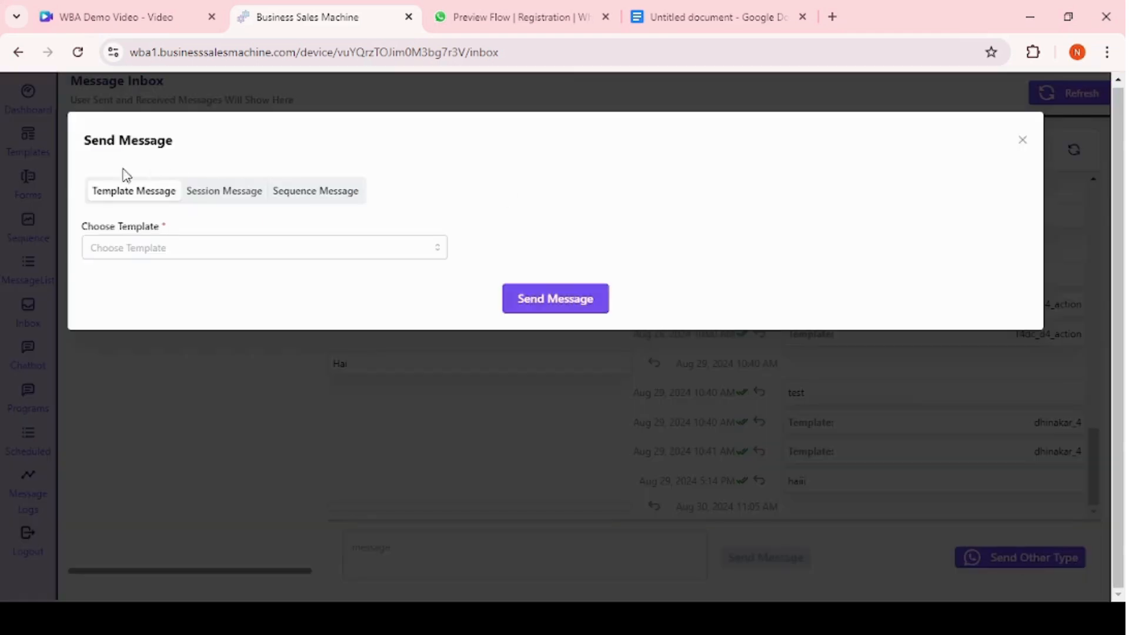
click(134, 244)
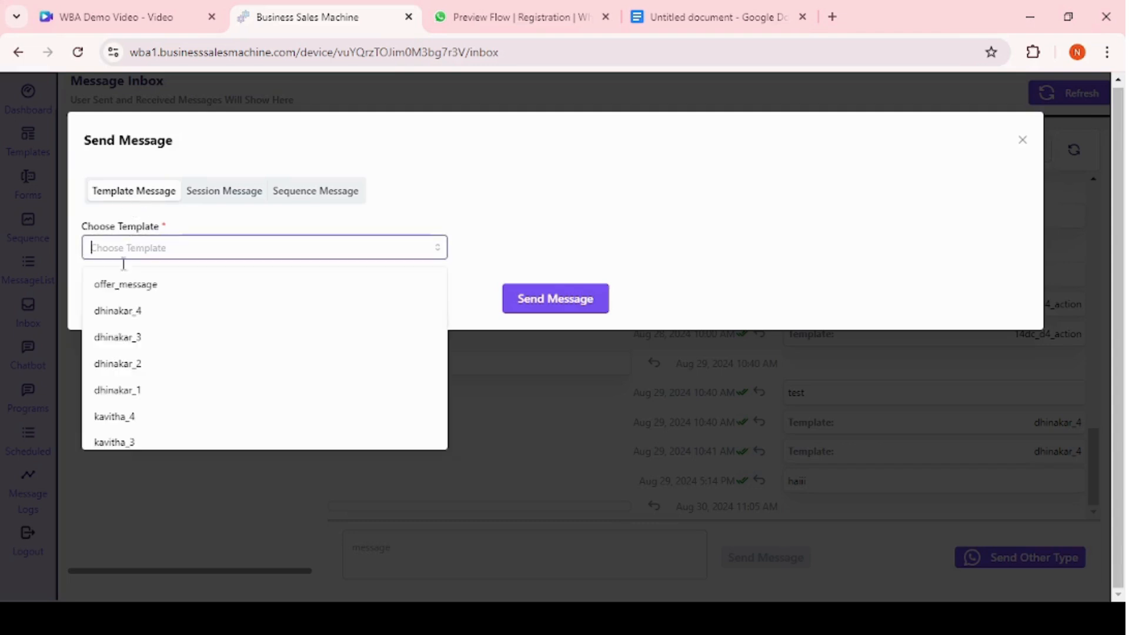
click(124, 284)
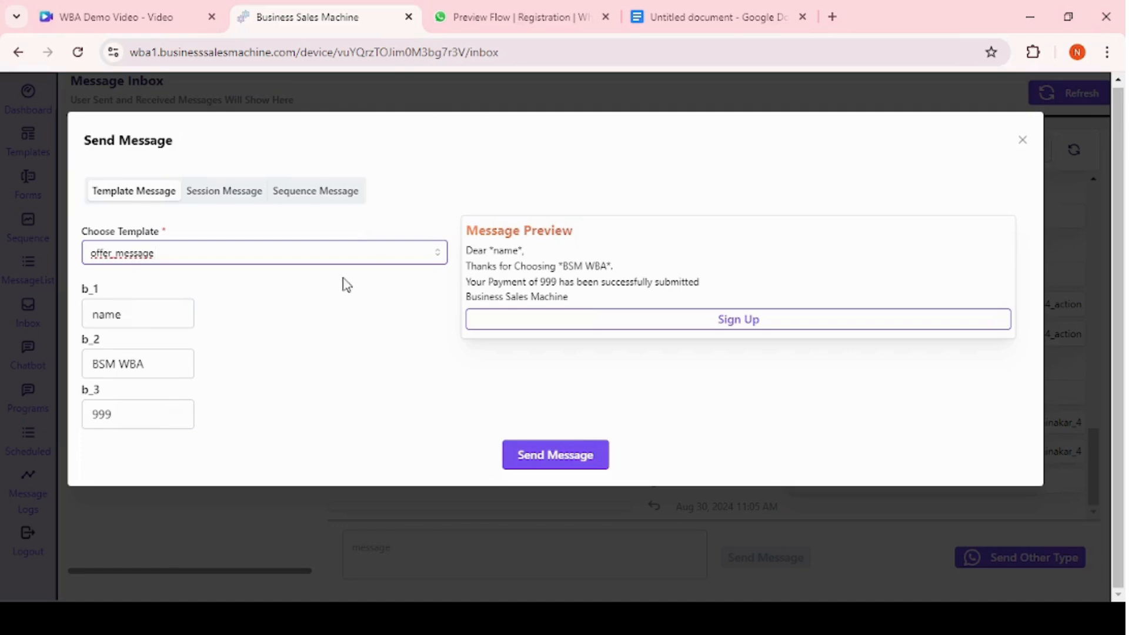
Send the query sequence message to the active contact.
click(228, 195)
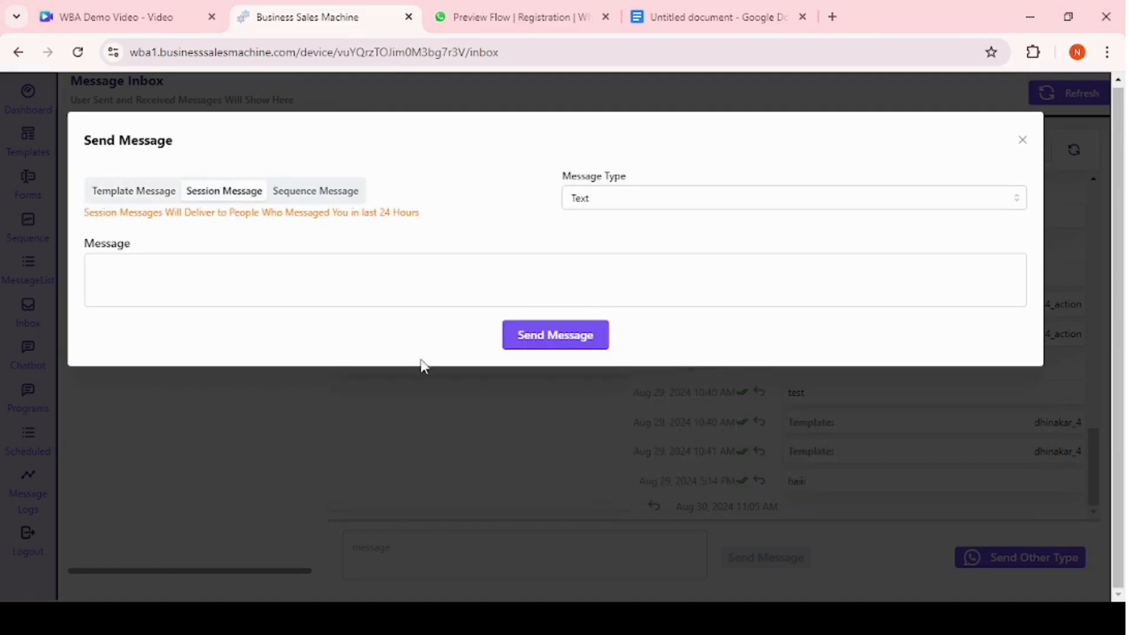
click(185, 262)
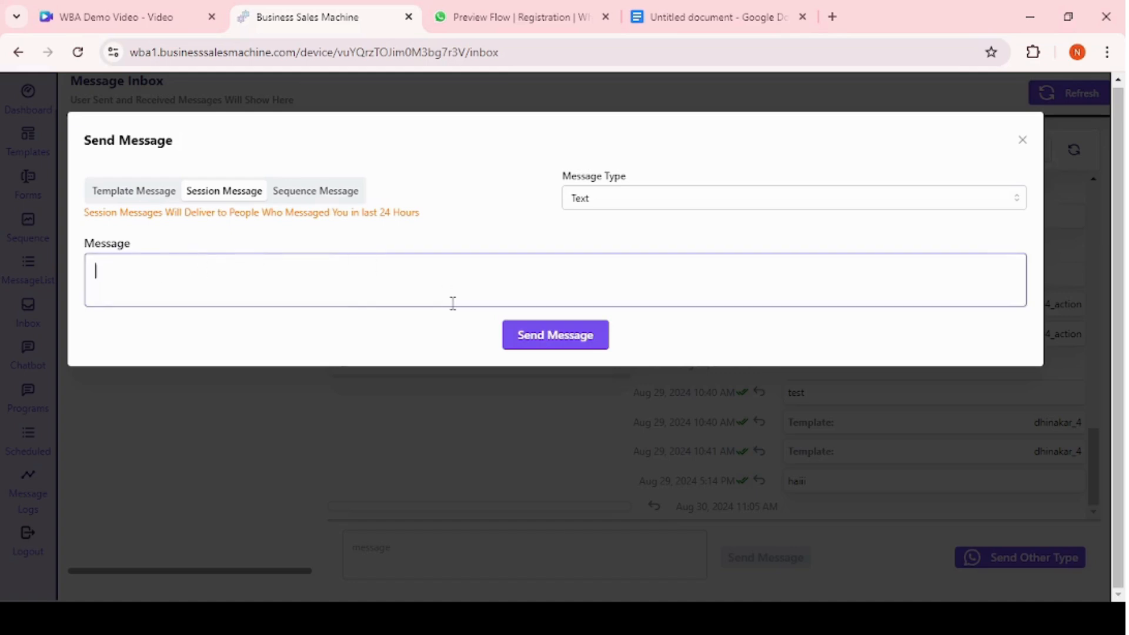
click(327, 197)
click(638, 196)
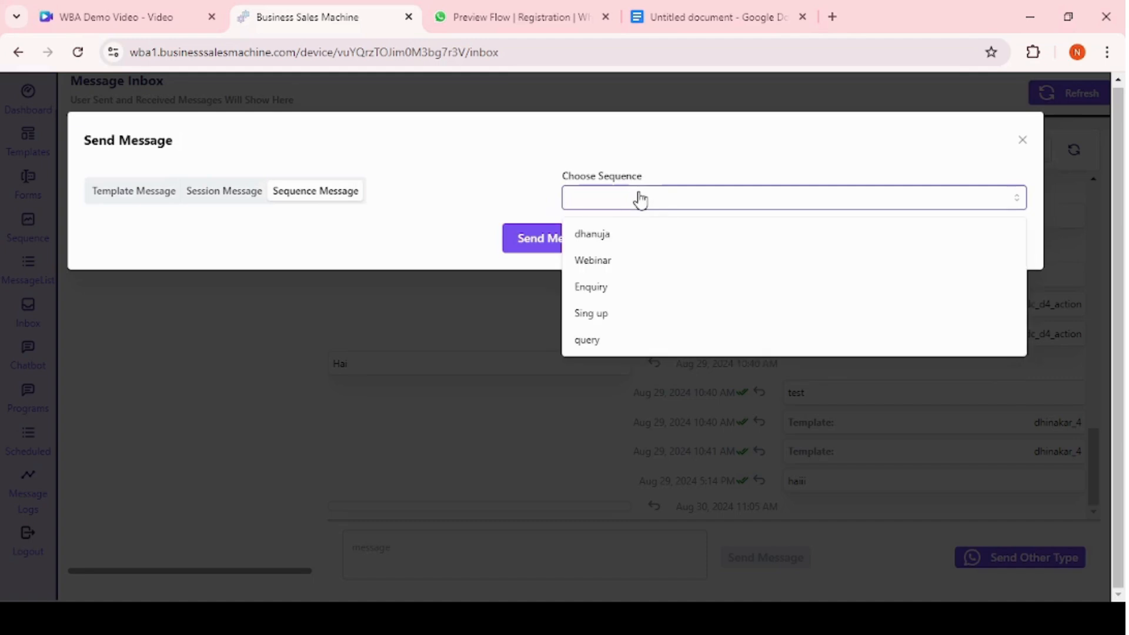
click(622, 343)
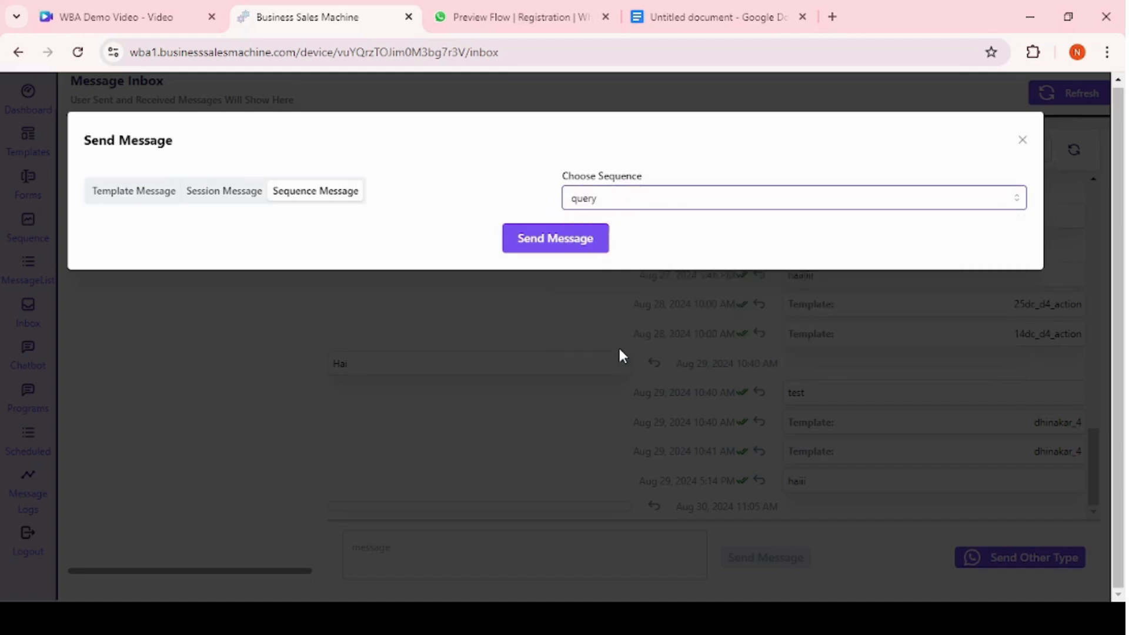
click(570, 239)
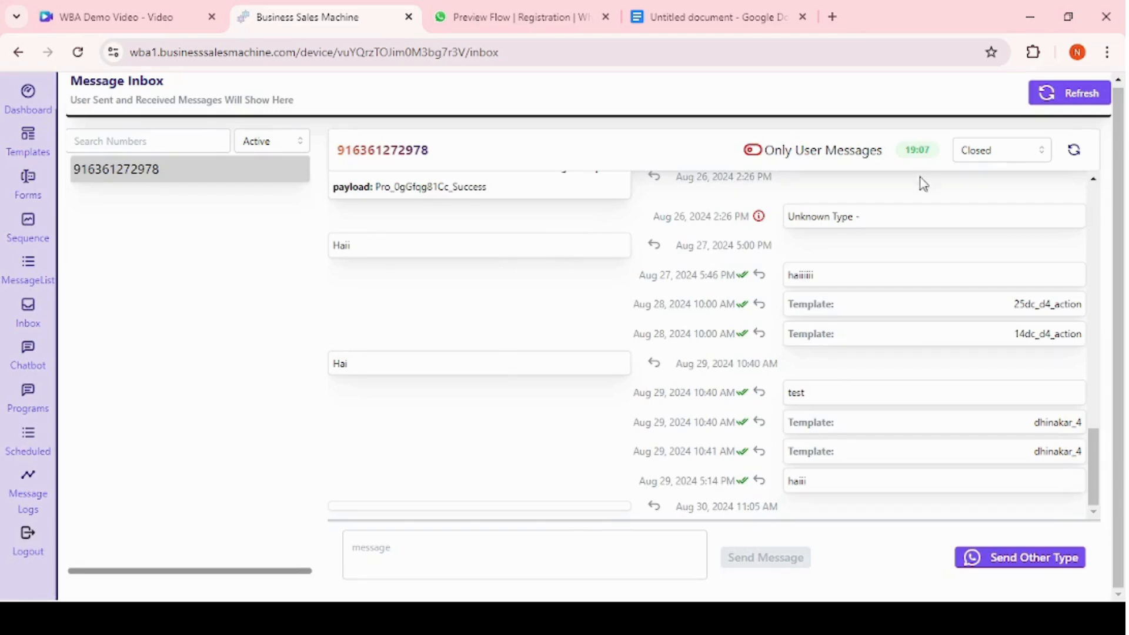
Change the open conversation's status to Open.
click(263, 147)
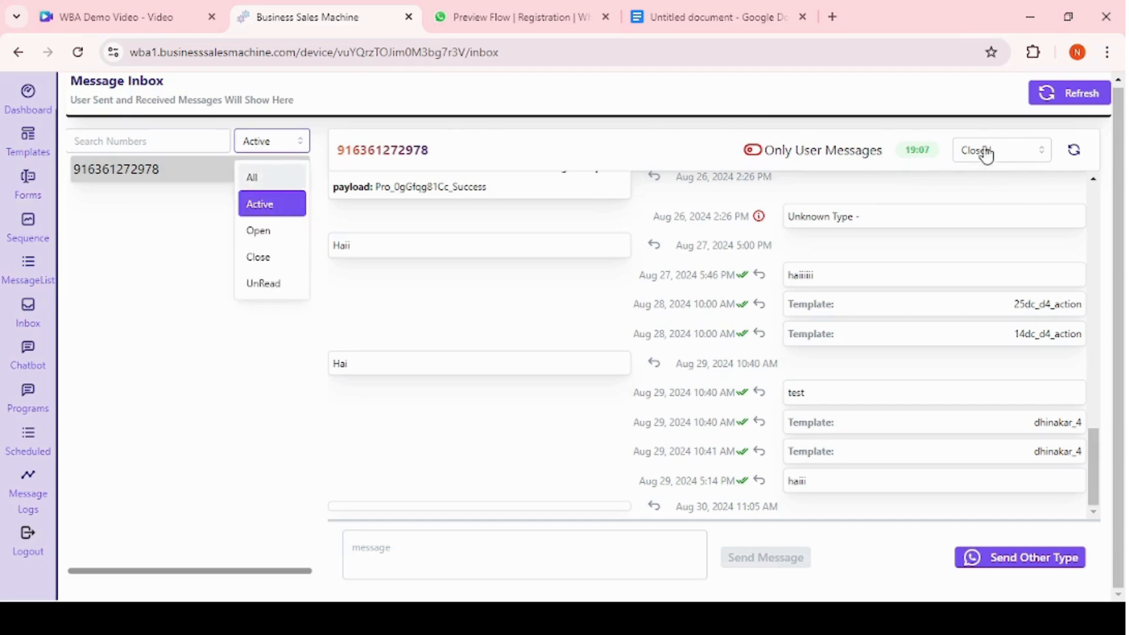
click(652, 155)
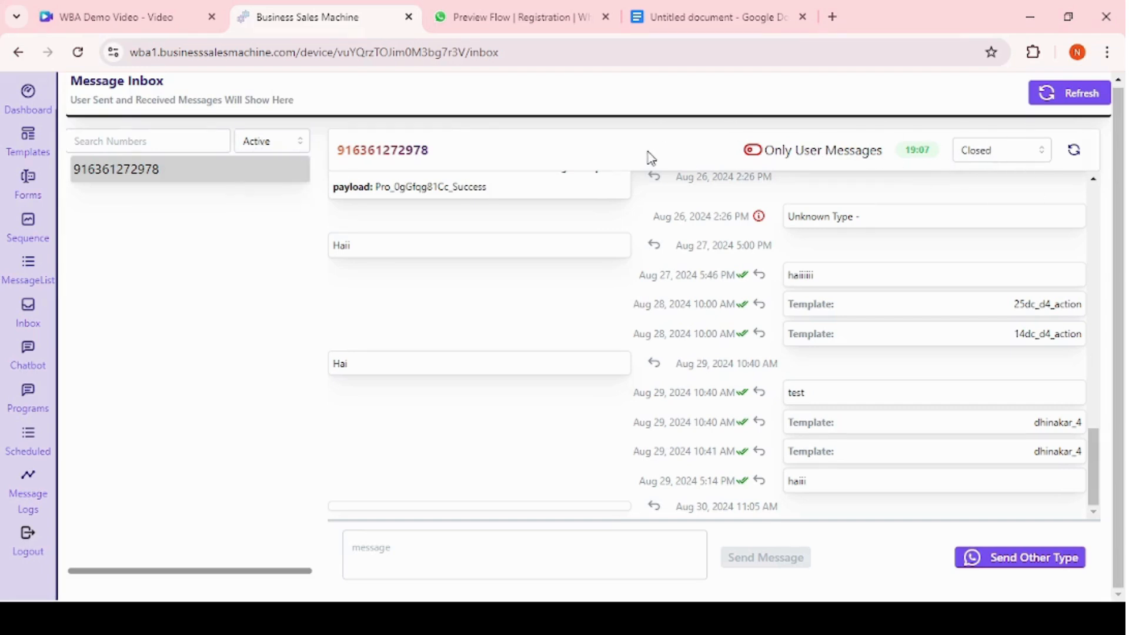
click(995, 151)
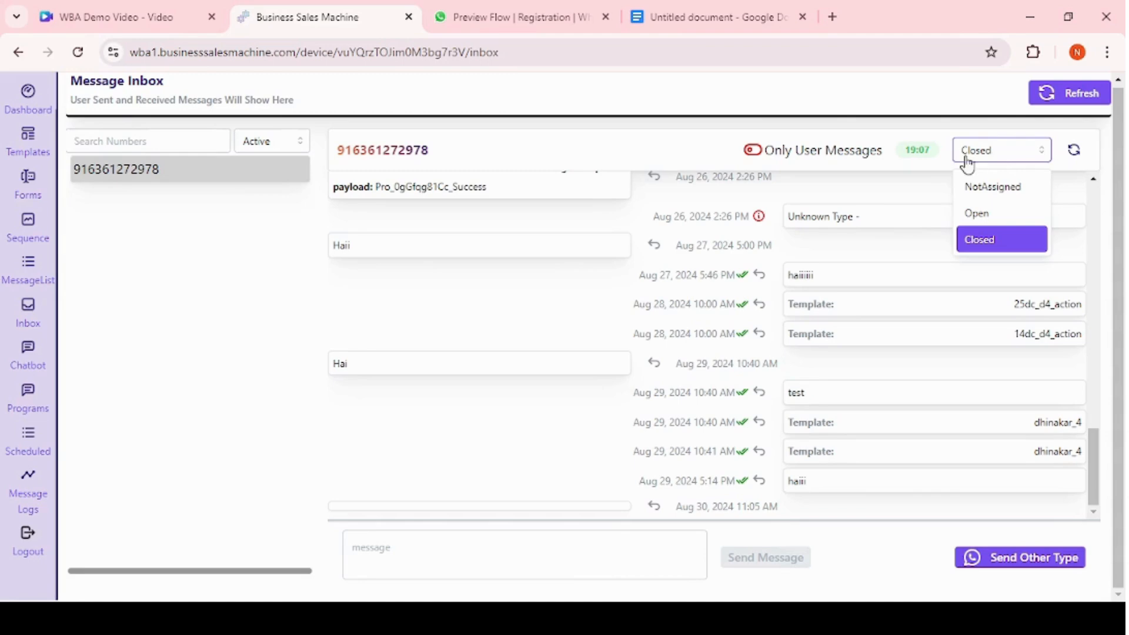
click(980, 219)
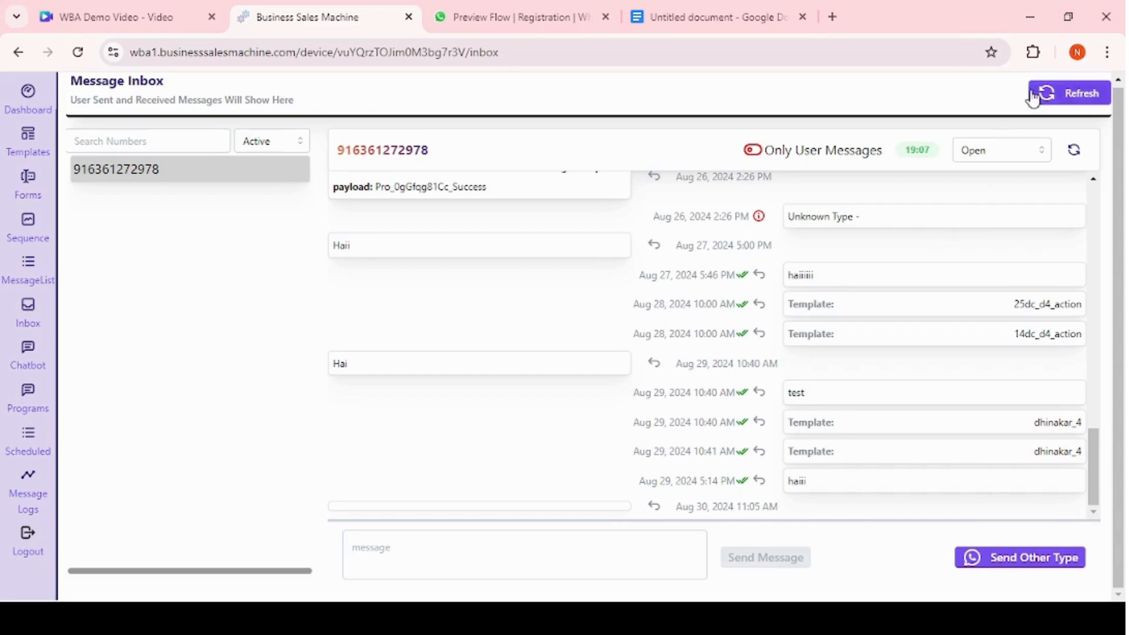
Filter the contacts to Open, open the contact's conversation and mark it Closed.
click(264, 144)
click(269, 235)
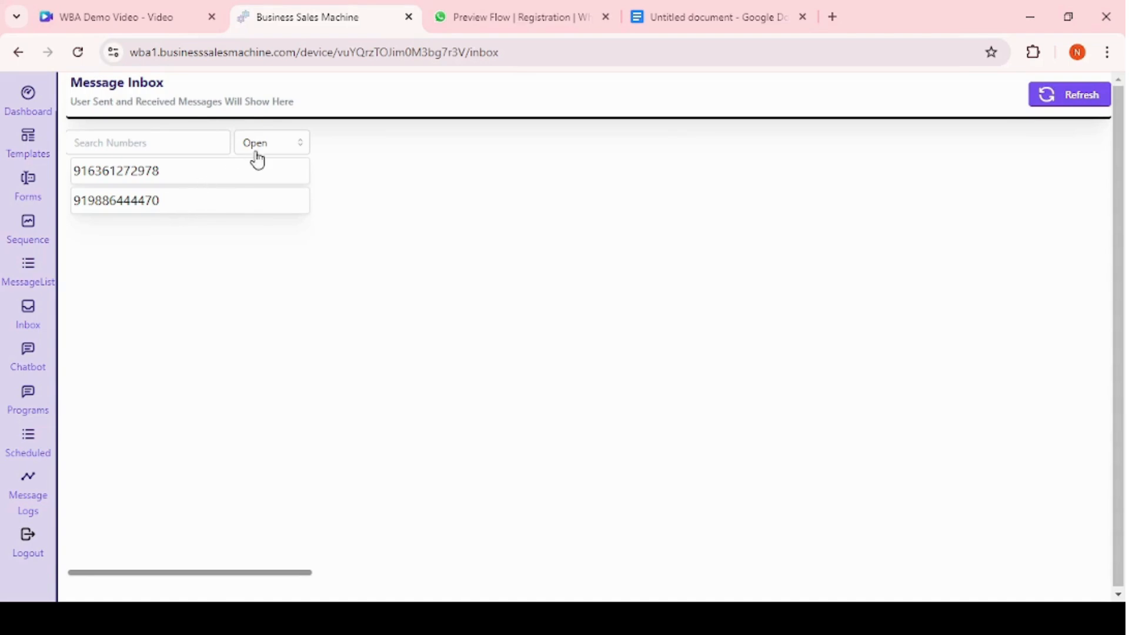
click(216, 176)
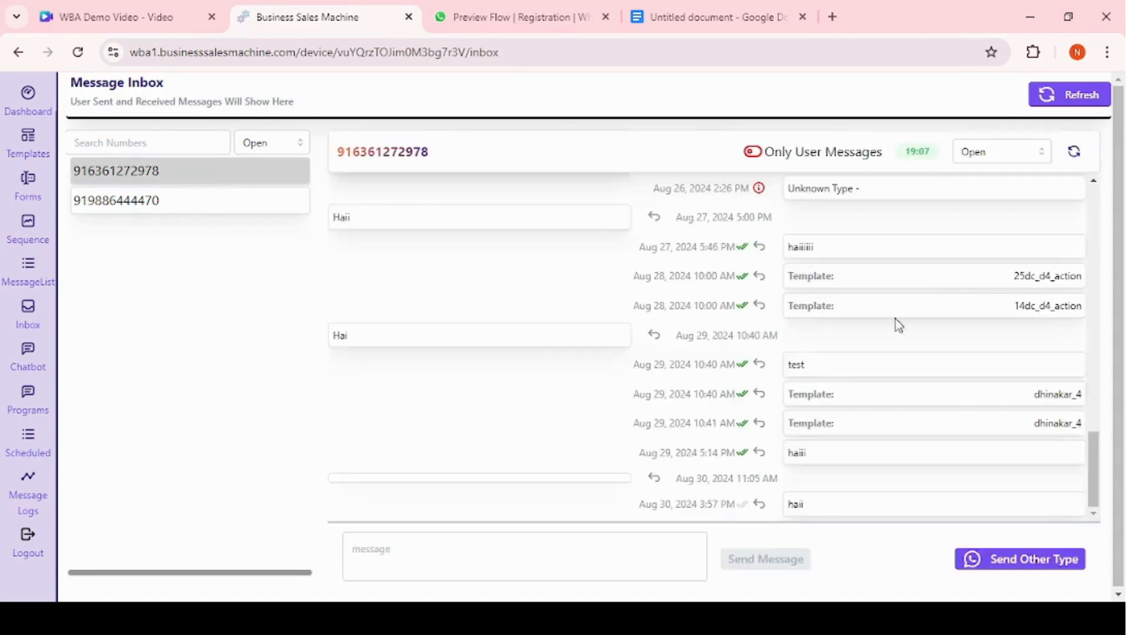
click(988, 159)
click(983, 242)
Browse the contact list under the Close, UnRead and All filters.
click(290, 151)
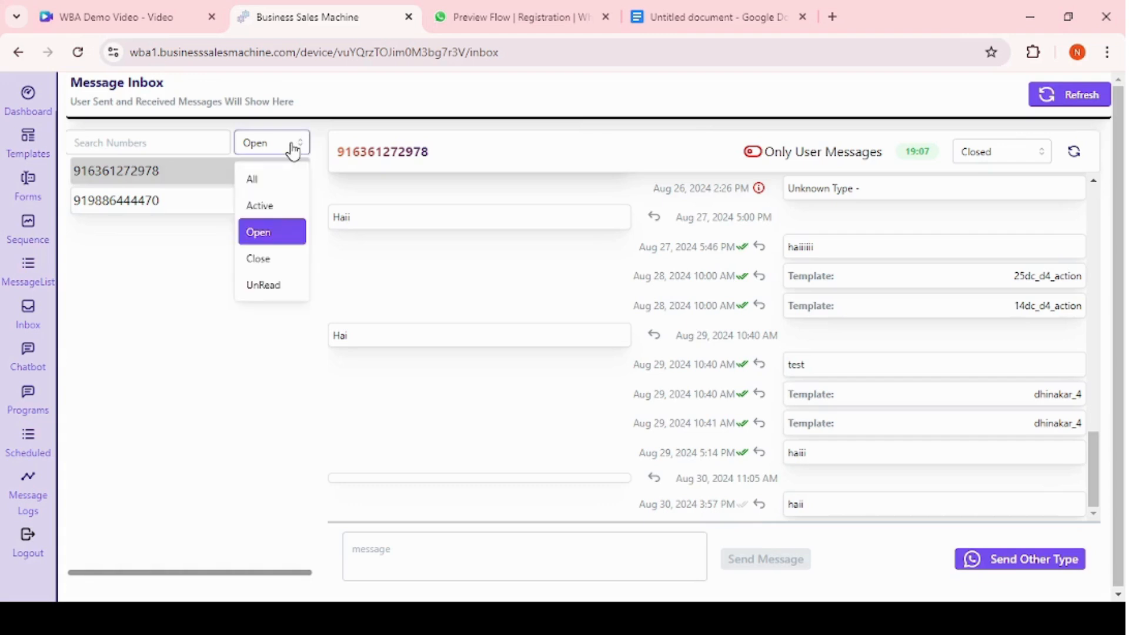
click(263, 259)
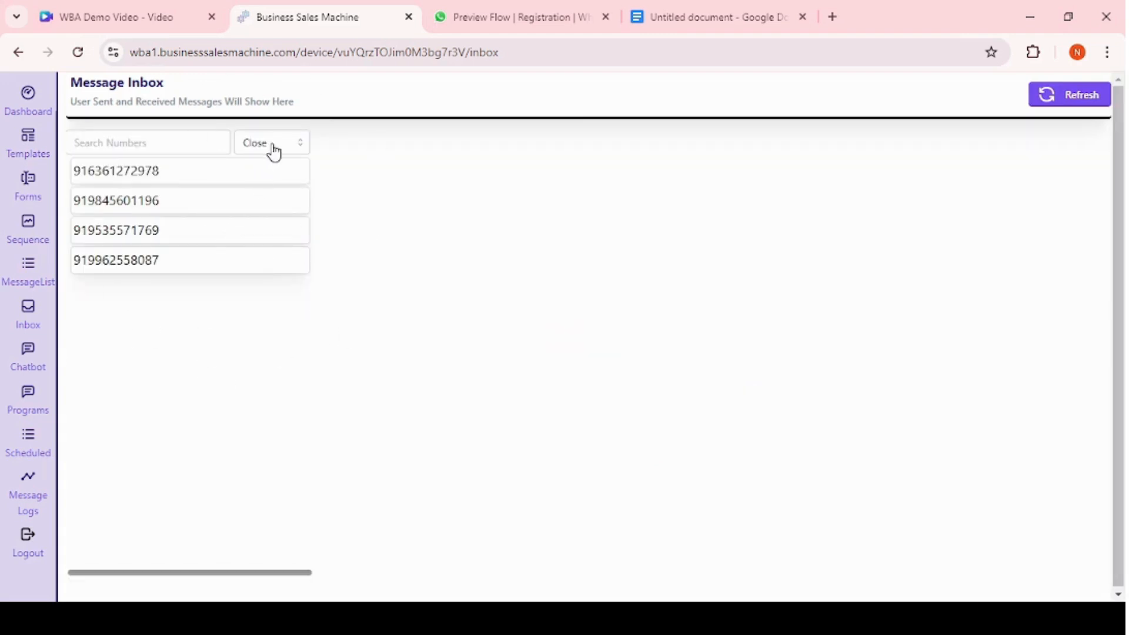
click(272, 151)
click(263, 286)
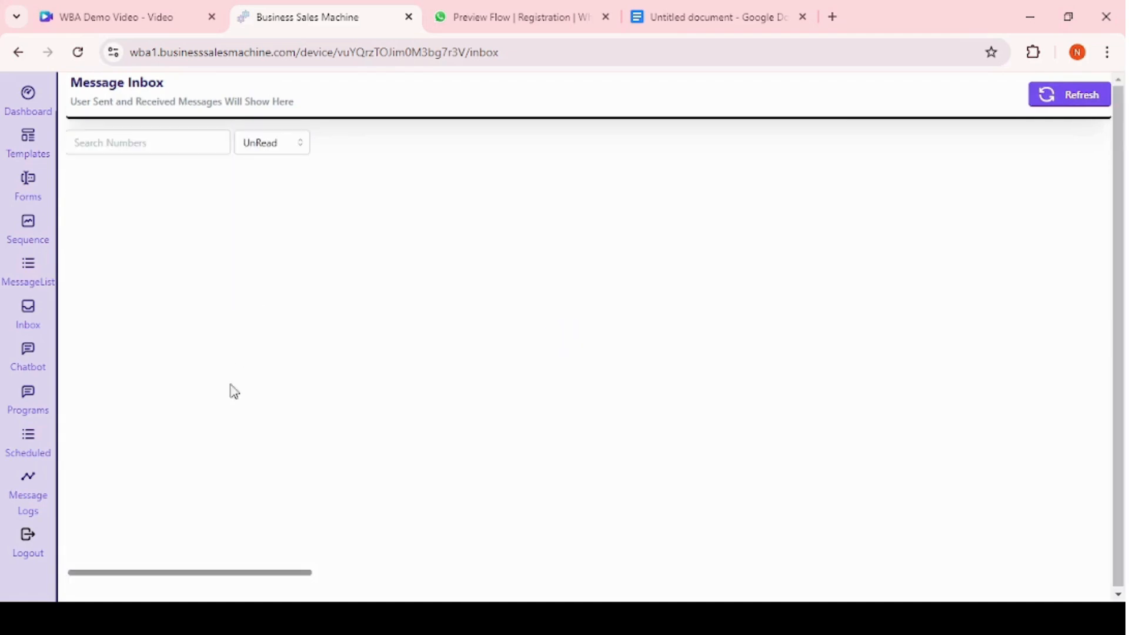
click(259, 146)
click(257, 179)
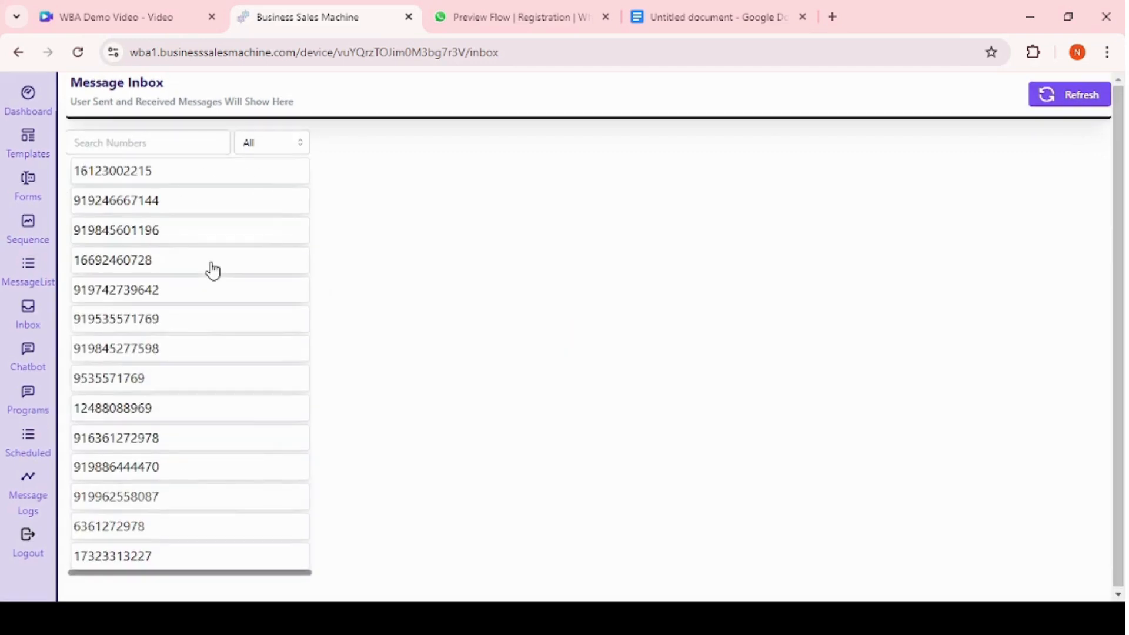
Preview the offer_message template from the templates list.
click(28, 353)
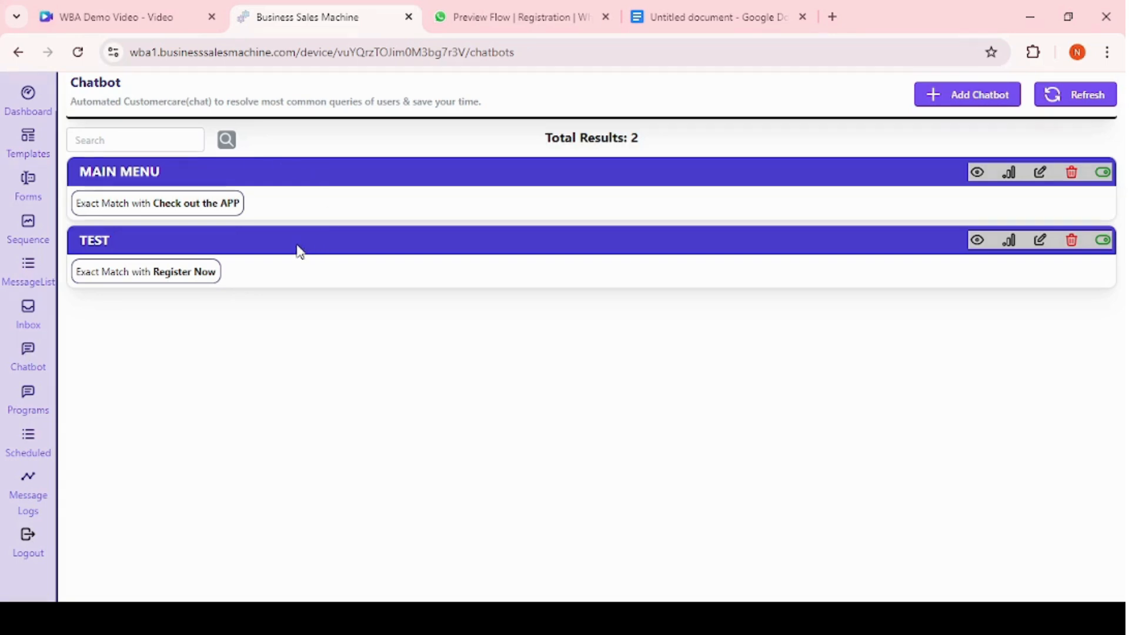
click(25, 157)
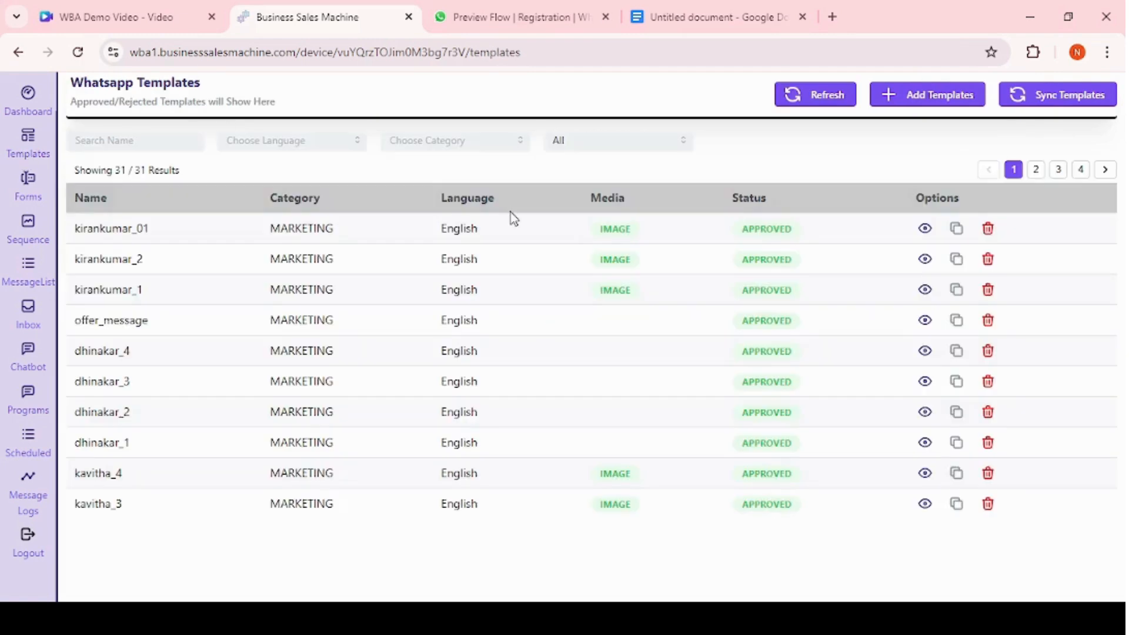
click(926, 321)
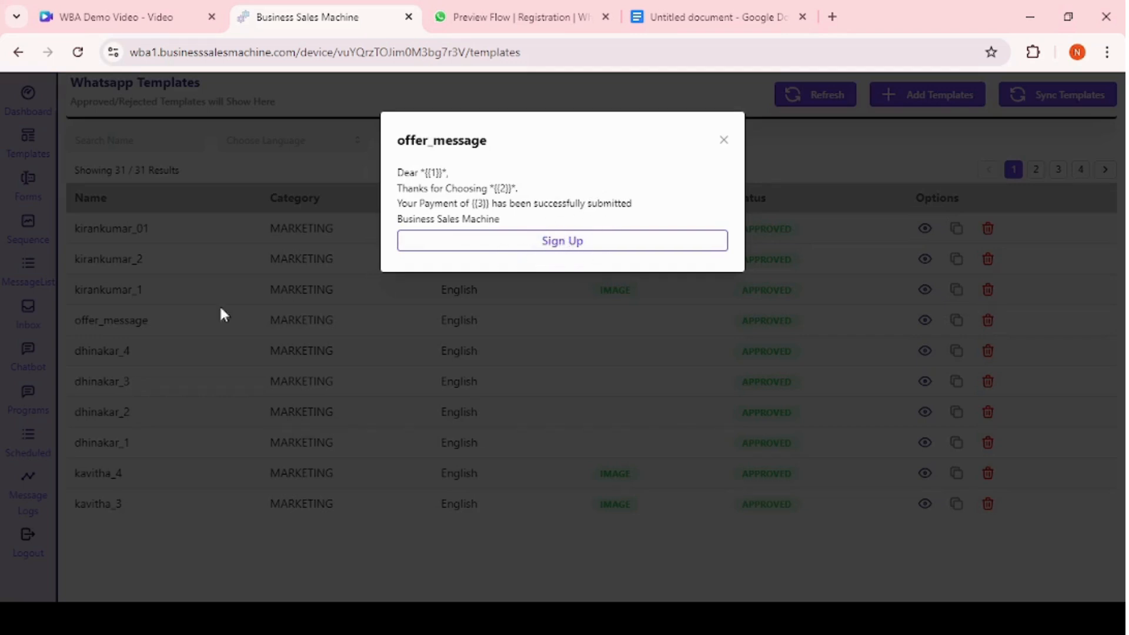
Start a new chatbot titled Sign Up with the exact keyword Sign Up.
click(26, 353)
click(28, 356)
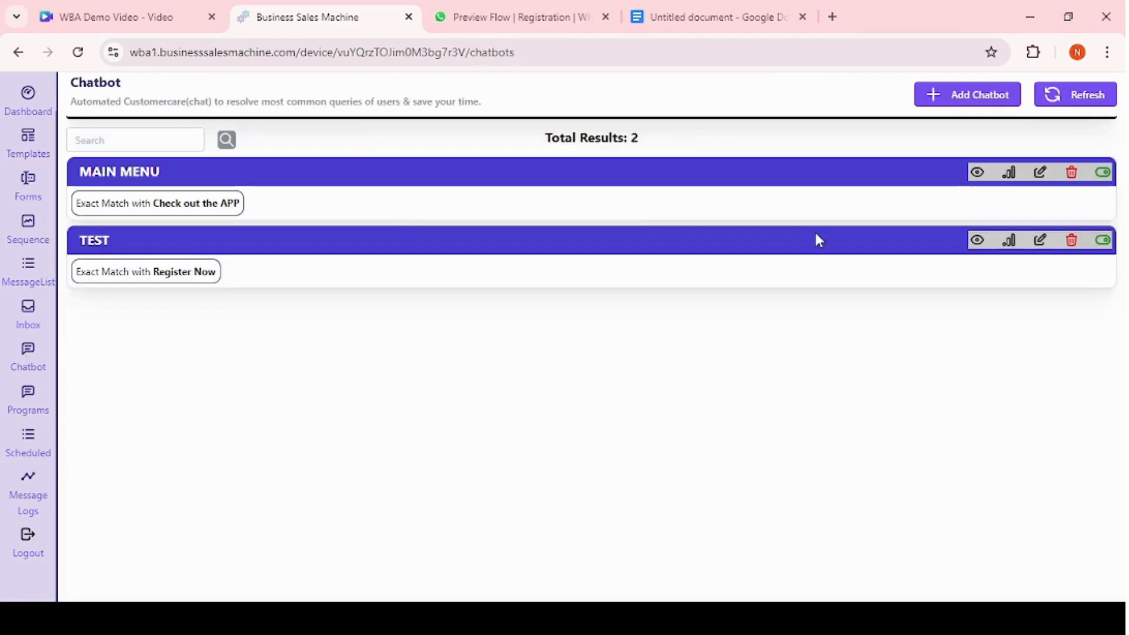
click(947, 95)
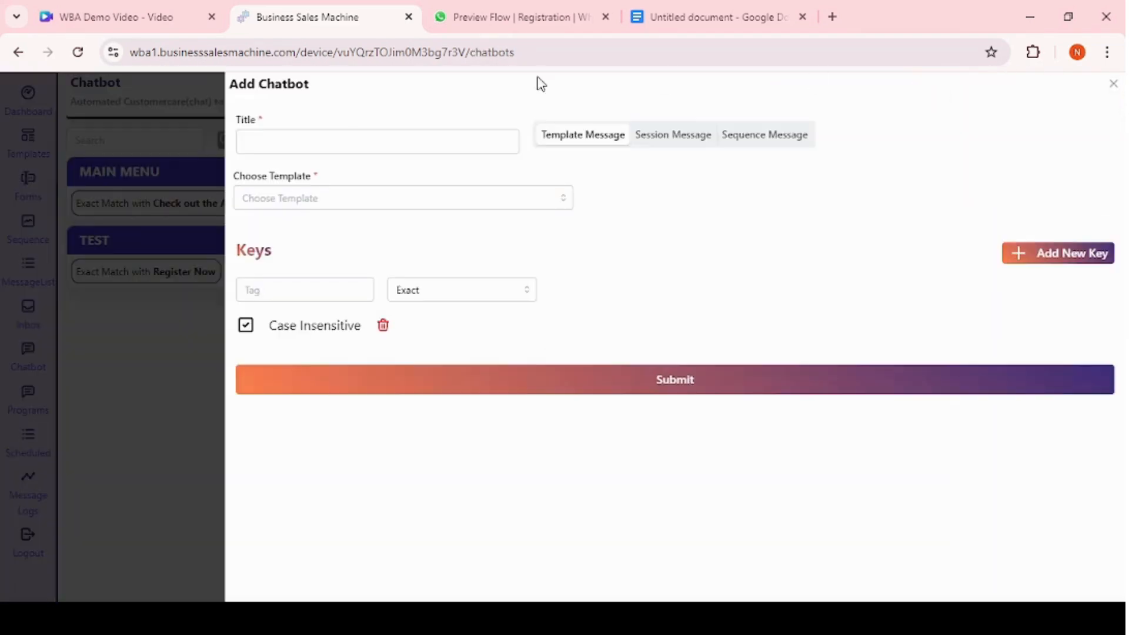
click(301, 138)
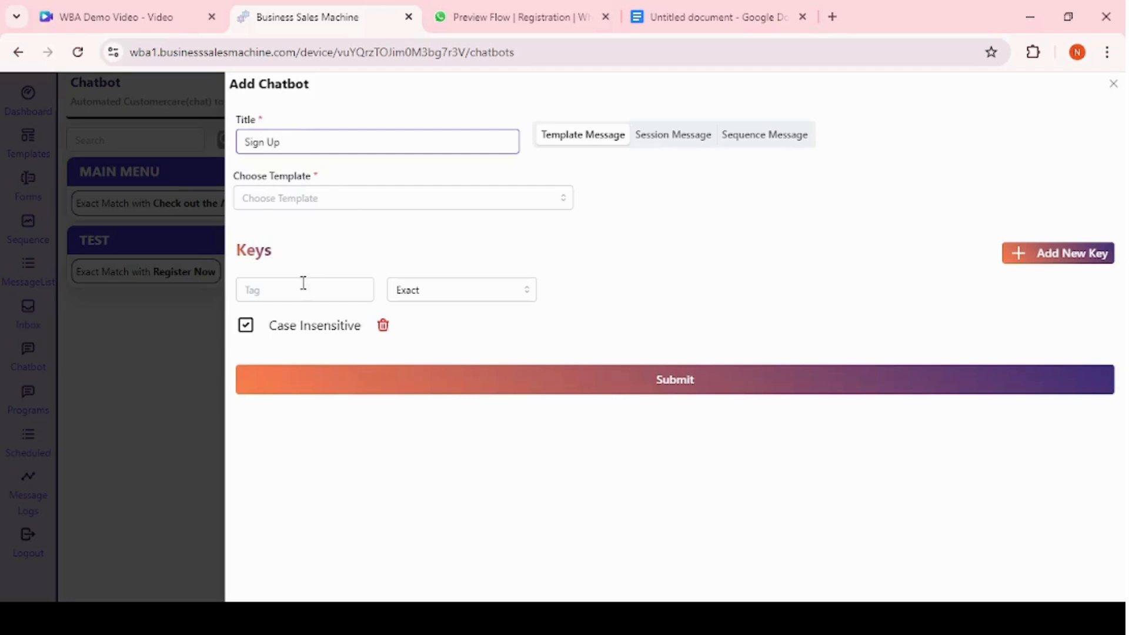
click(282, 292)
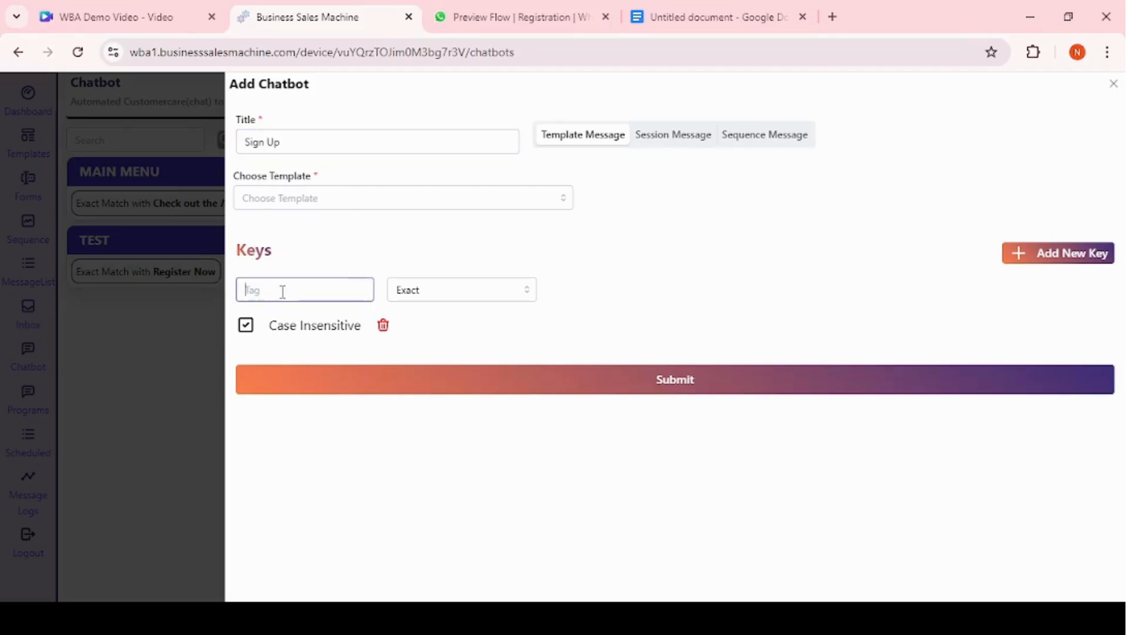
text(Sign Up)
drag(287, 290, 224, 294)
Try the offer_message and then the bday_plan template as the chatbot reply.
click(327, 197)
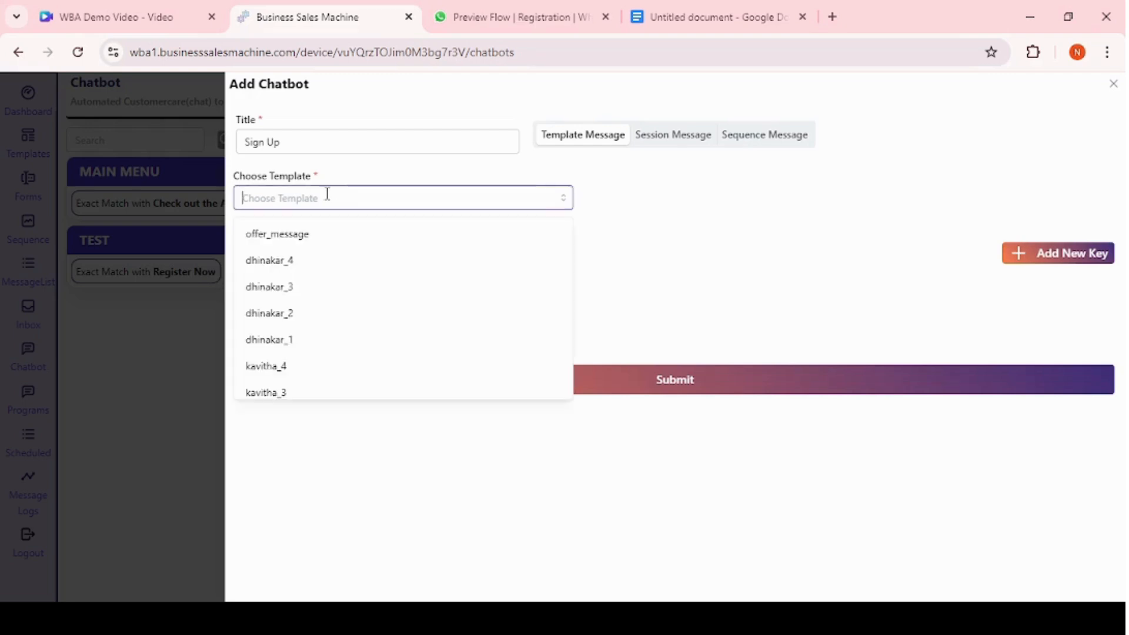
click(316, 232)
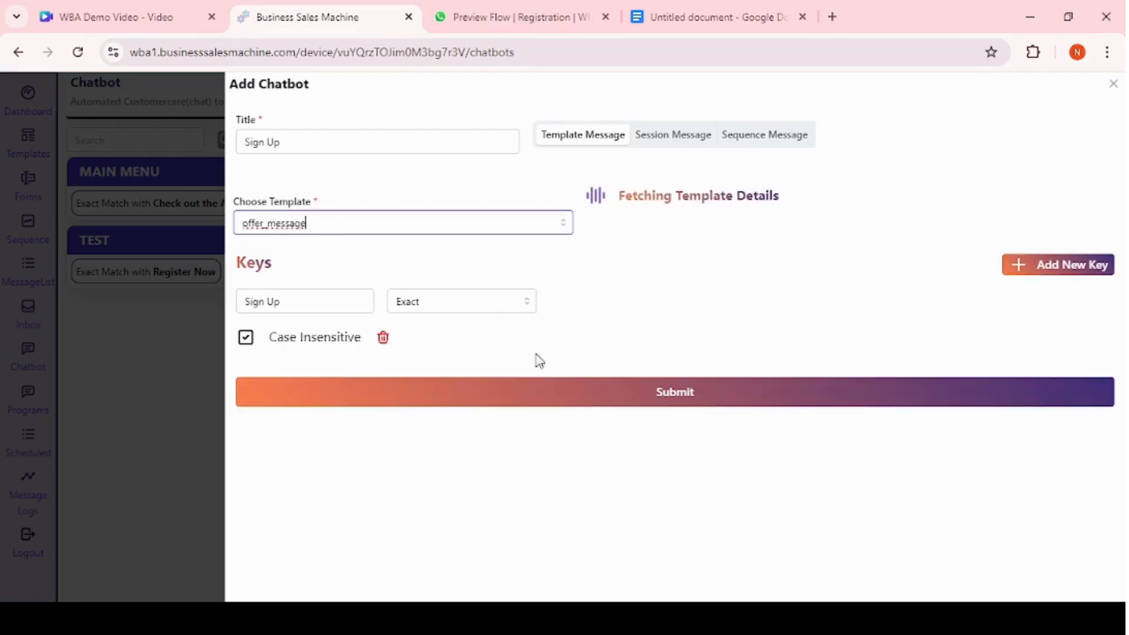
click(412, 203)
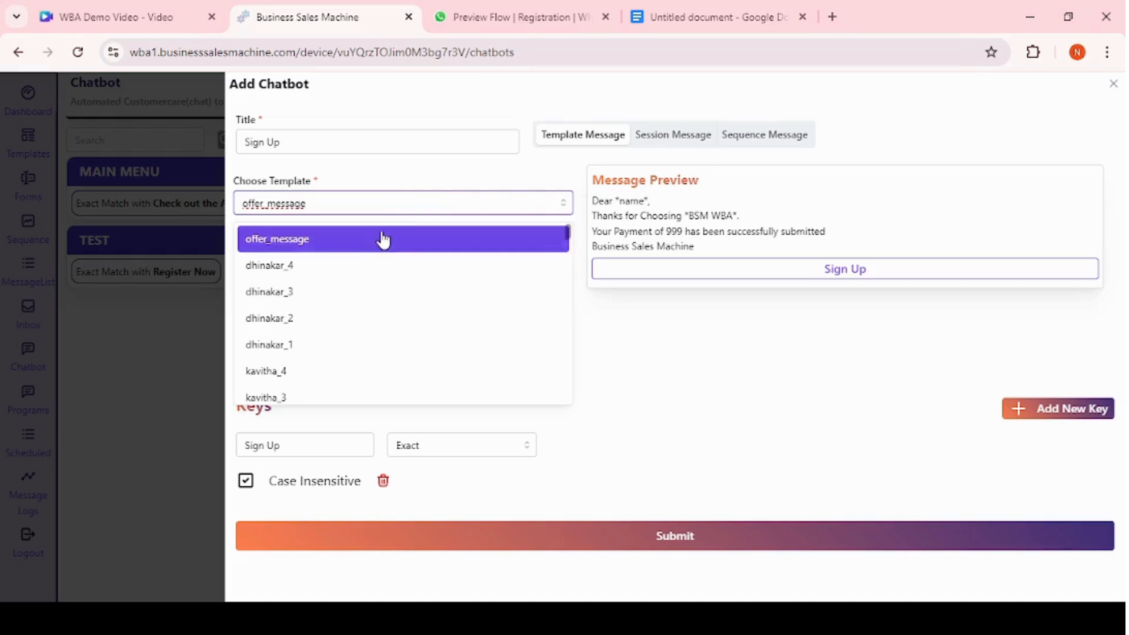
scroll(352, 310, down, 5)
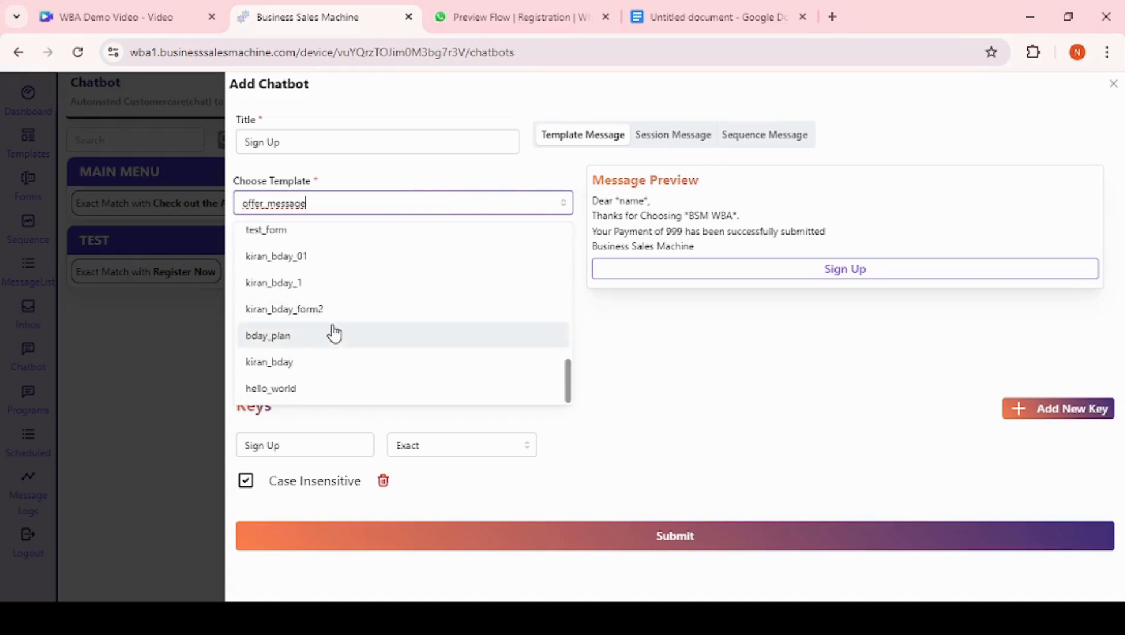
click(333, 334)
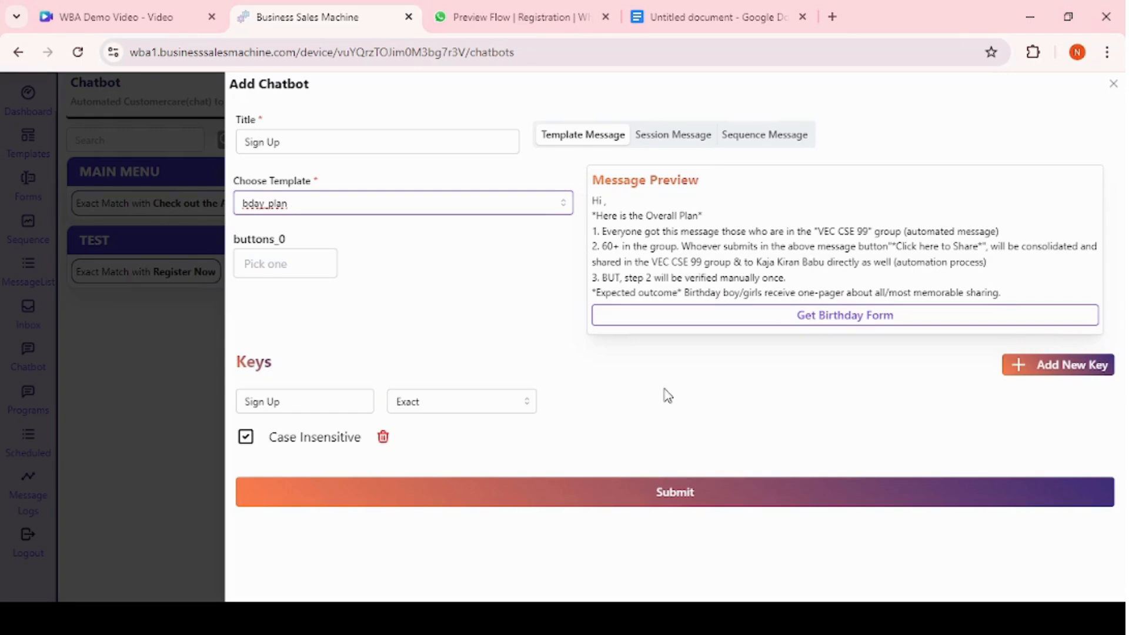
Switch the chatbot reply to a session message and browse its message types.
click(657, 136)
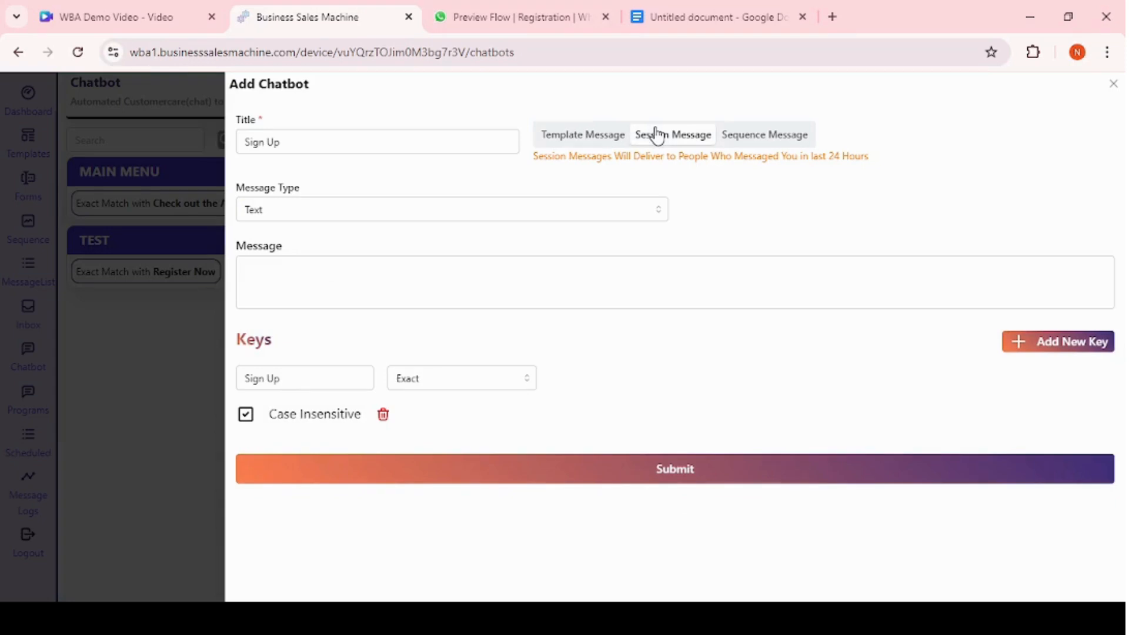
click(385, 212)
scroll(324, 352, down, 1)
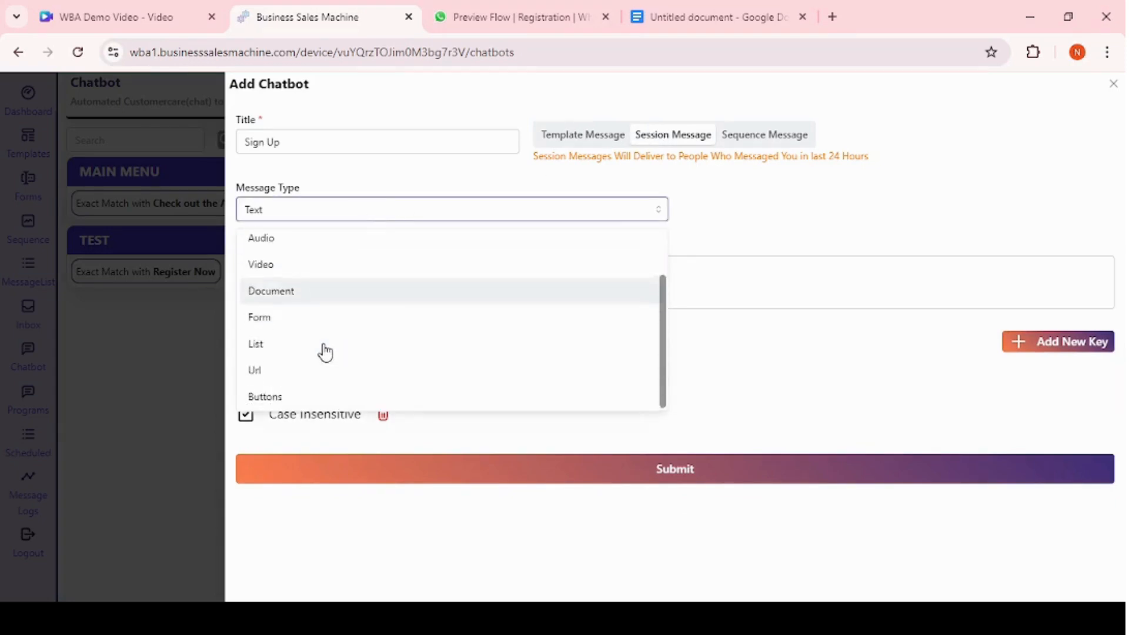
click(765, 196)
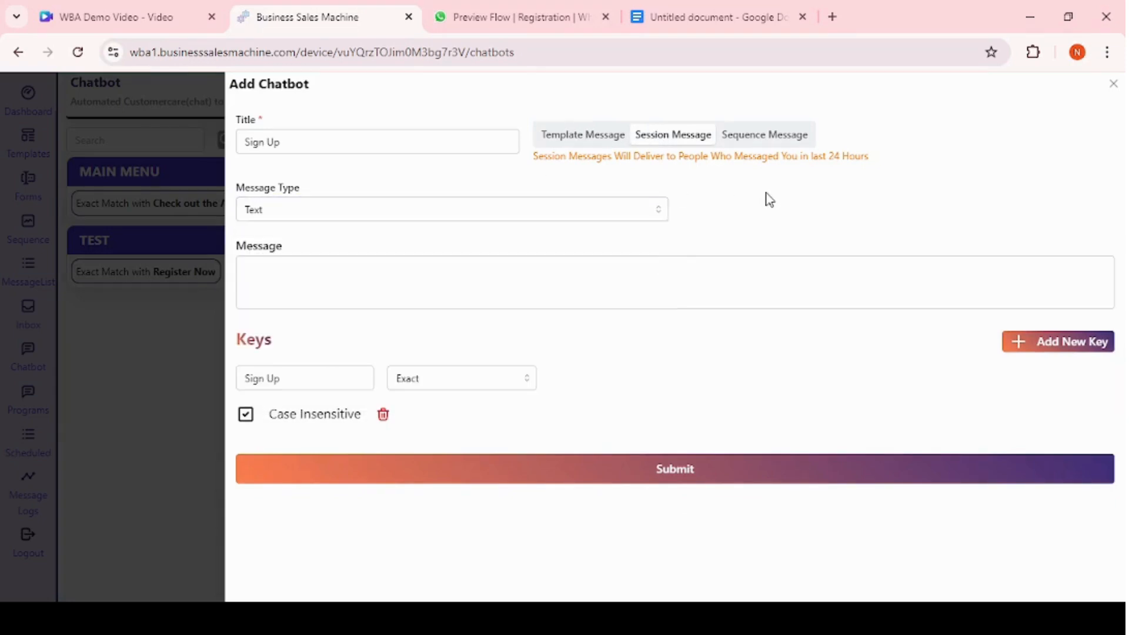
Set the session message type to Form using the Registration form.
click(366, 227)
scroll(316, 307, down, 1)
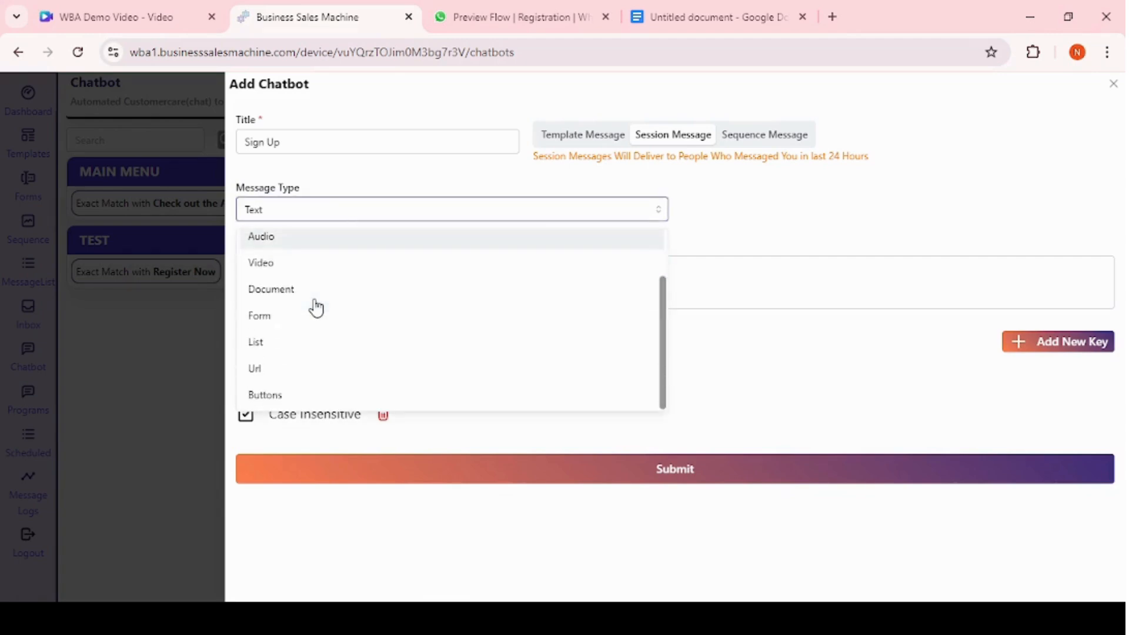
click(286, 327)
click(788, 213)
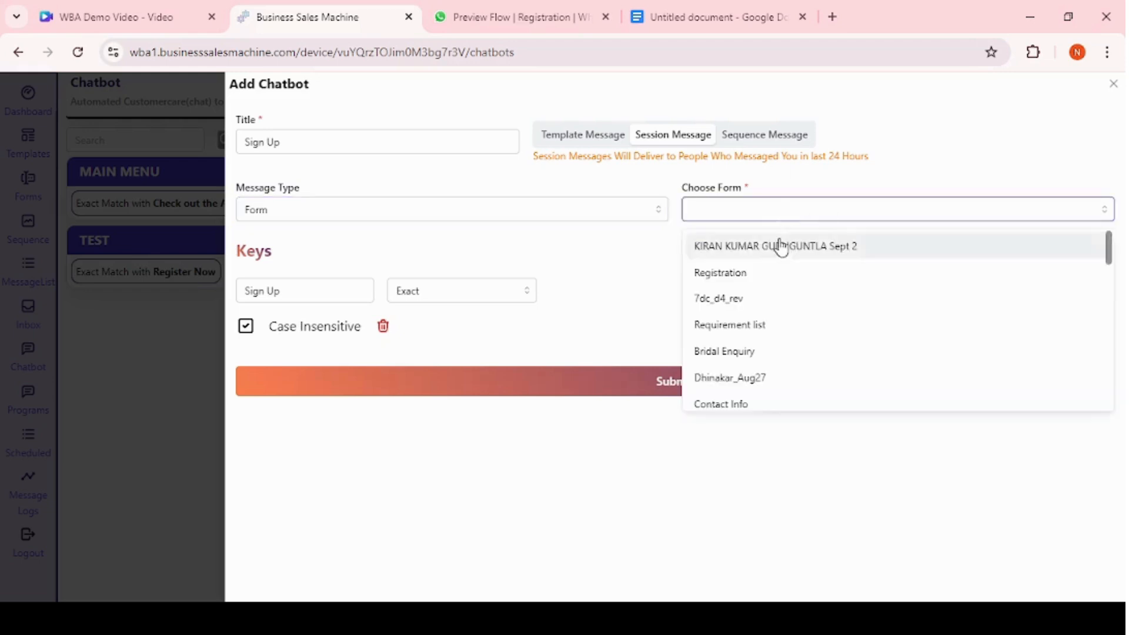
click(780, 270)
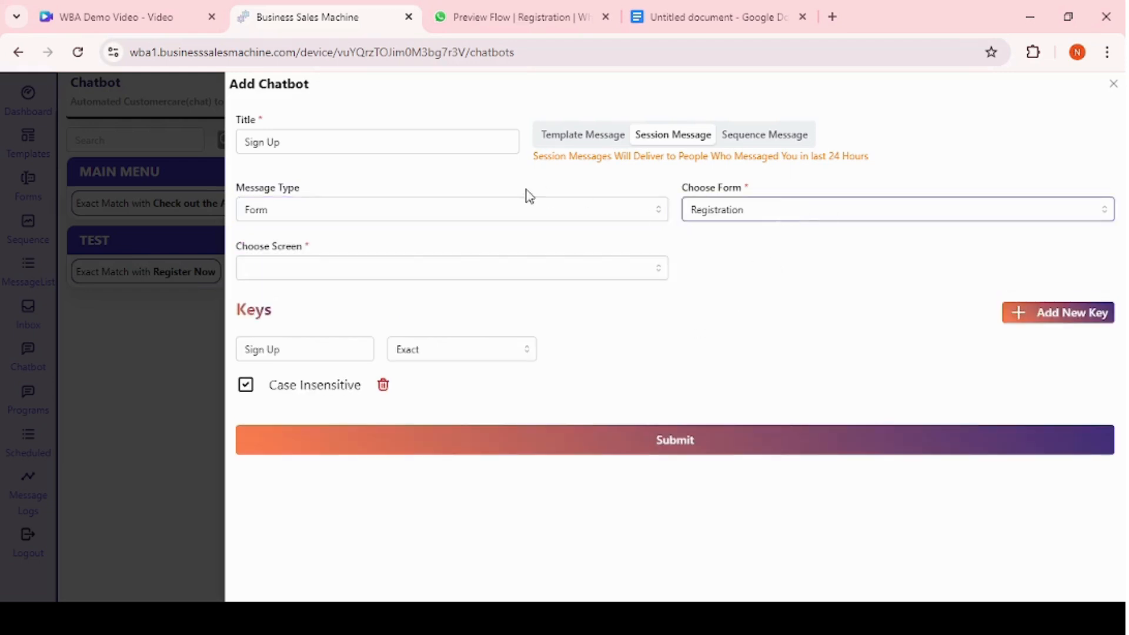
Change the session message type to List.
click(478, 213)
scroll(386, 304, down, 1)
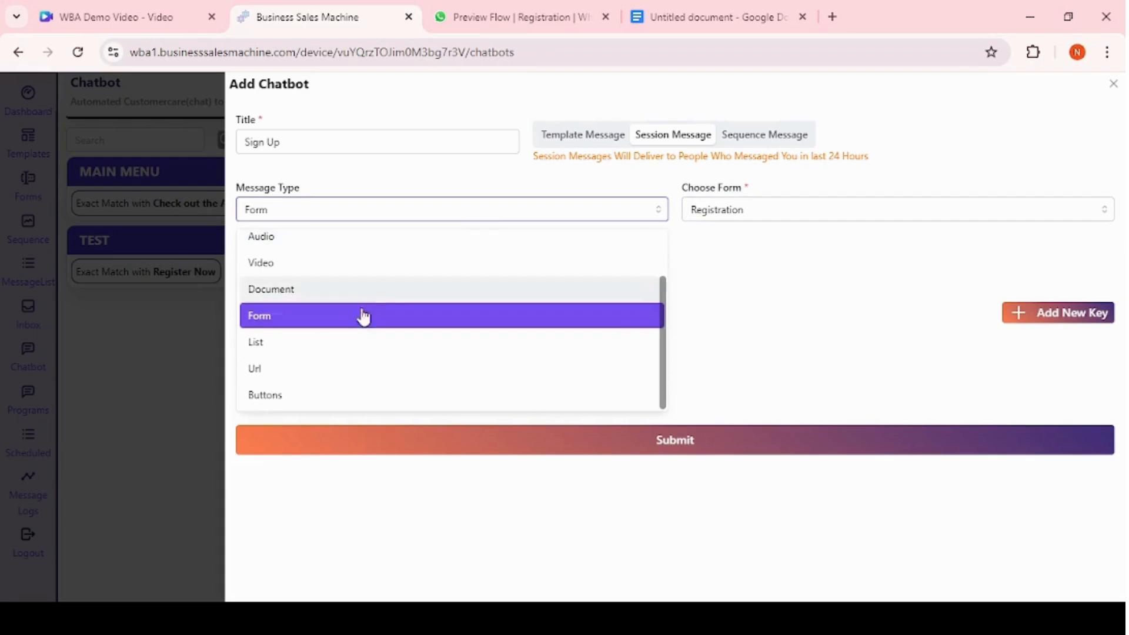
click(323, 344)
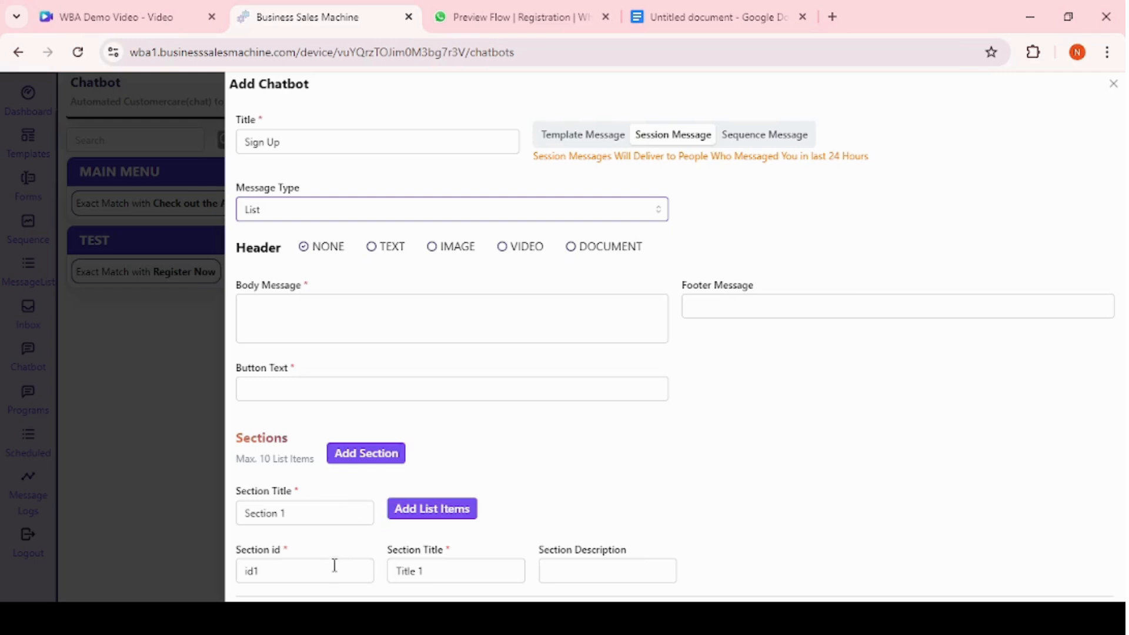
Switch the chatbot reply to the query sequence message and submit the Sign Up chatbot.
click(748, 137)
click(467, 211)
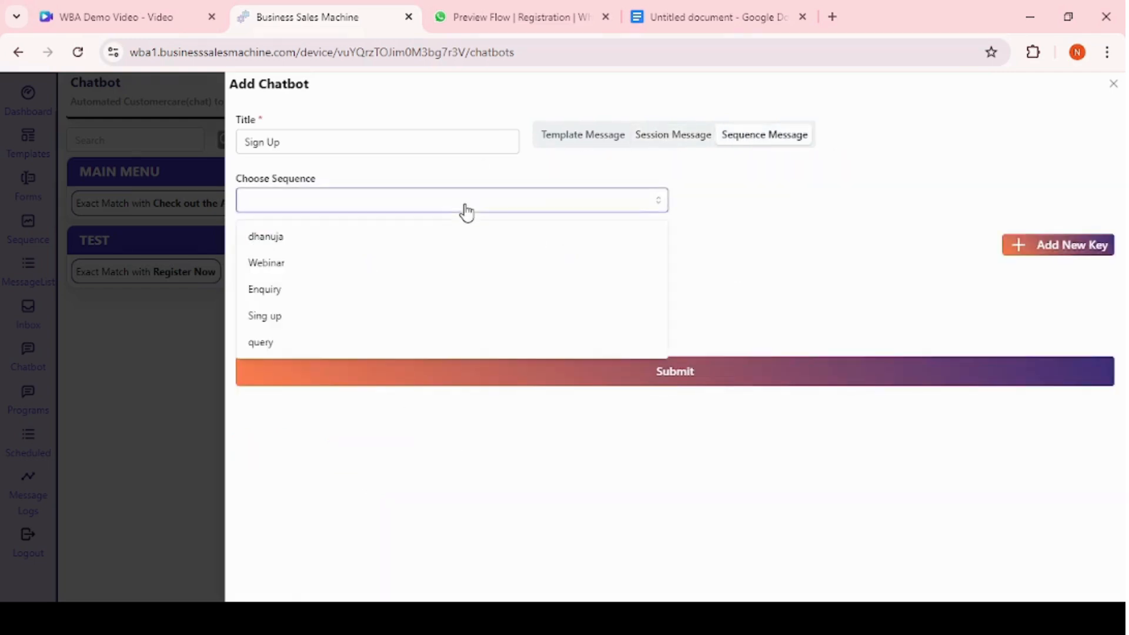
click(326, 344)
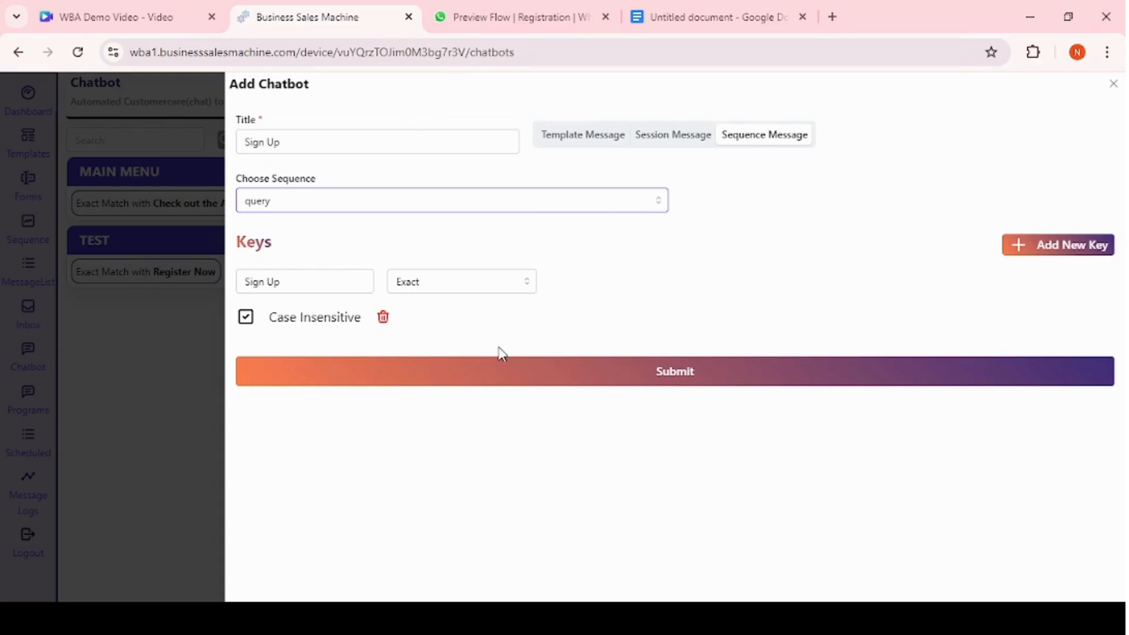
click(597, 377)
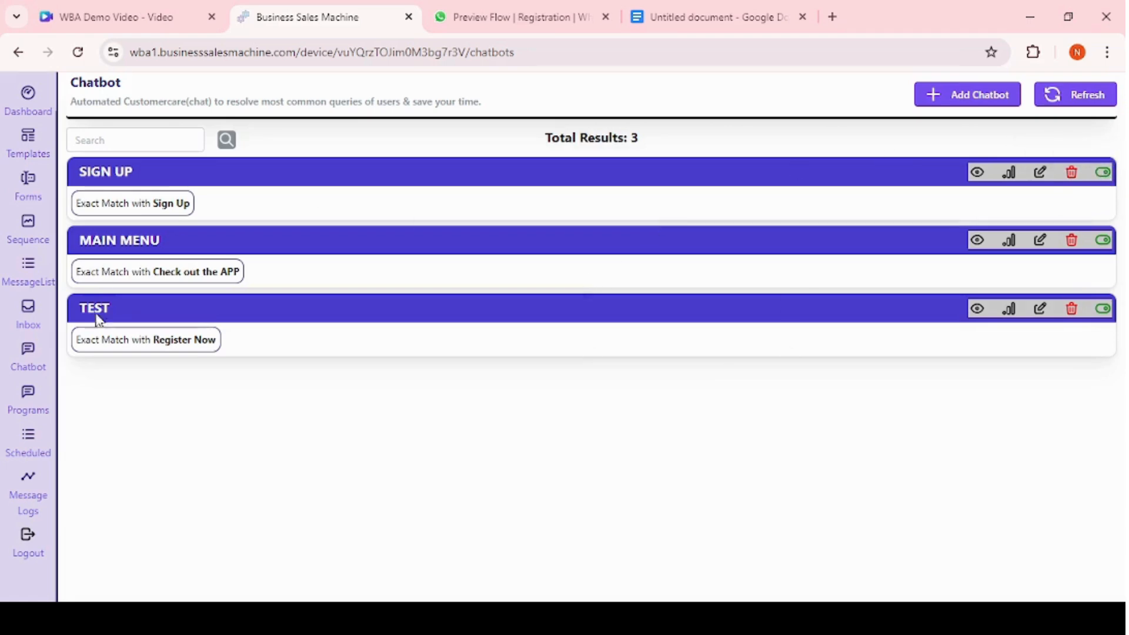
Create a new individual program titled Happiness Webinar.
click(30, 404)
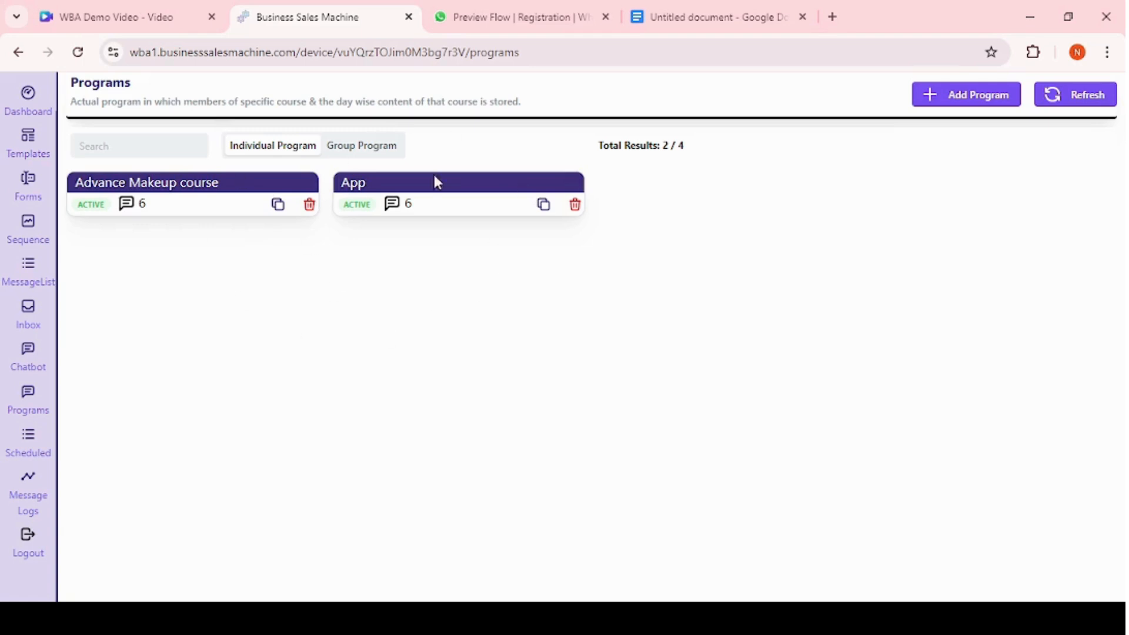
click(935, 106)
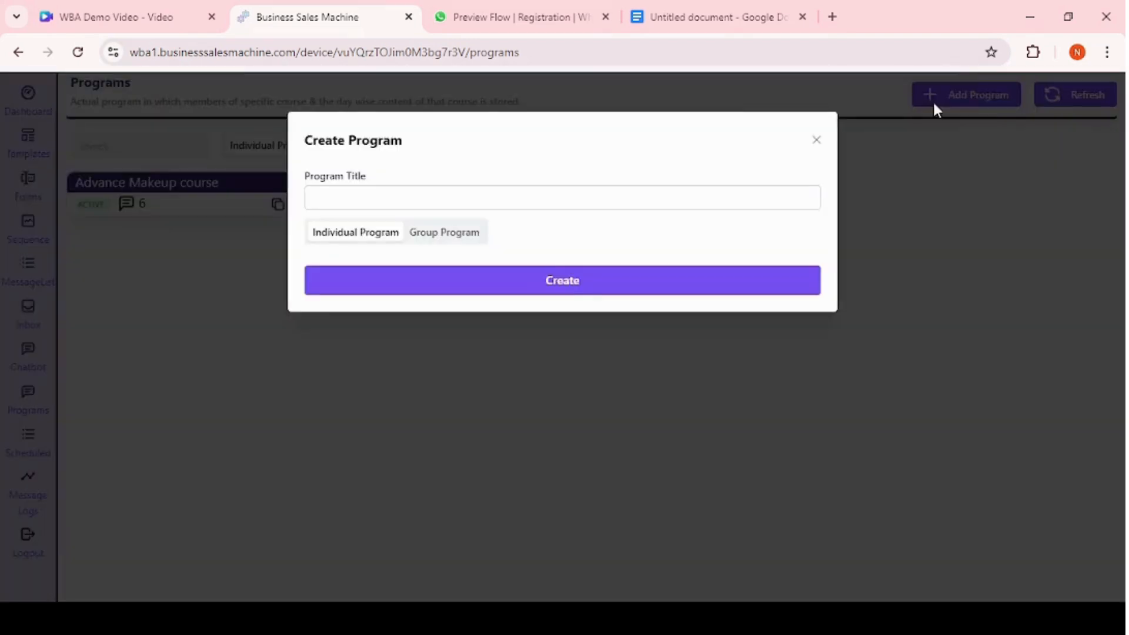
click(353, 190)
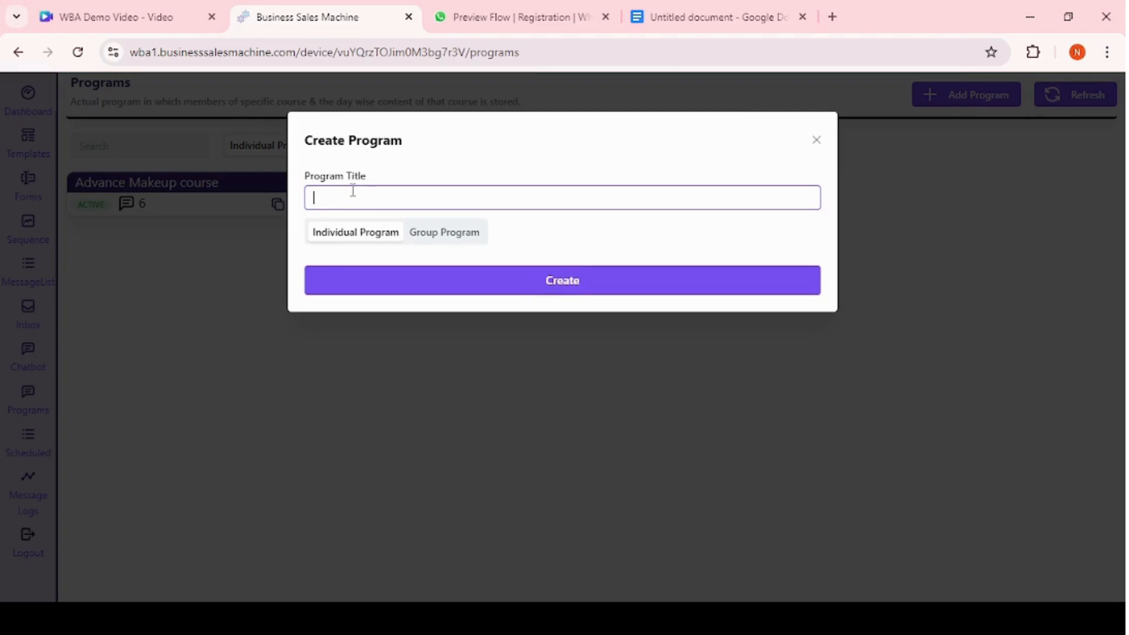
text(Happiness)
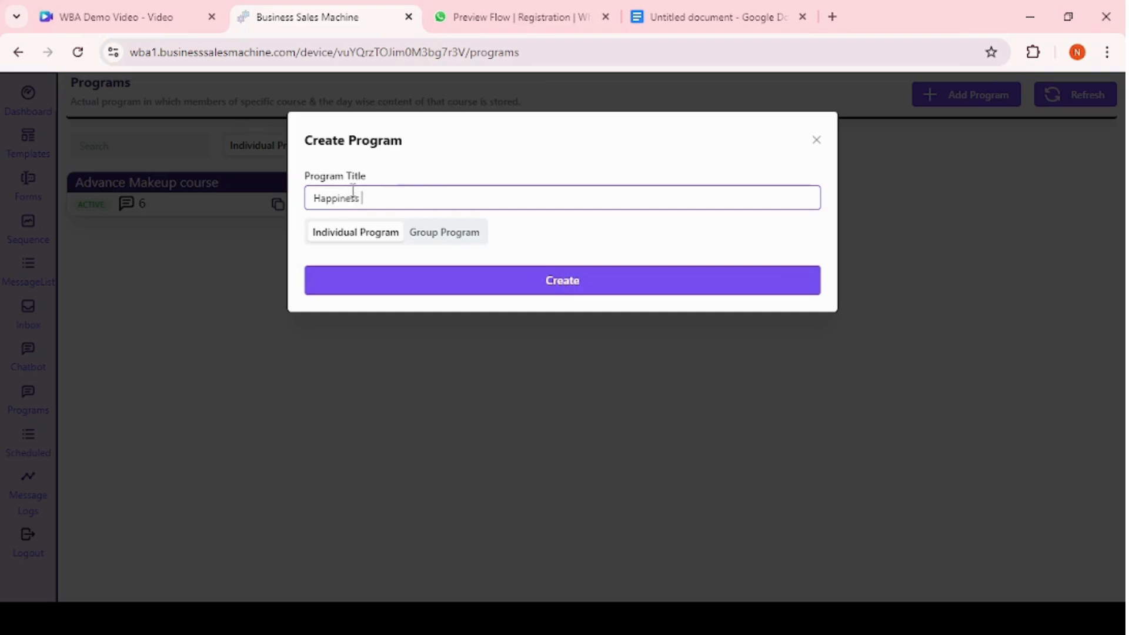
text( Webinar)
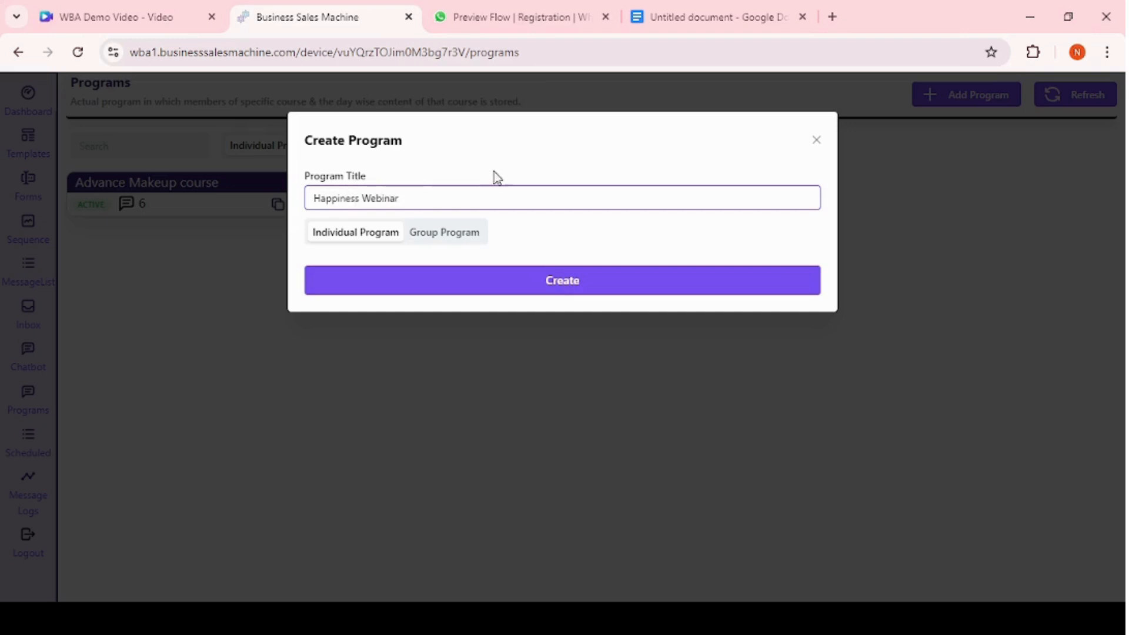
click(508, 294)
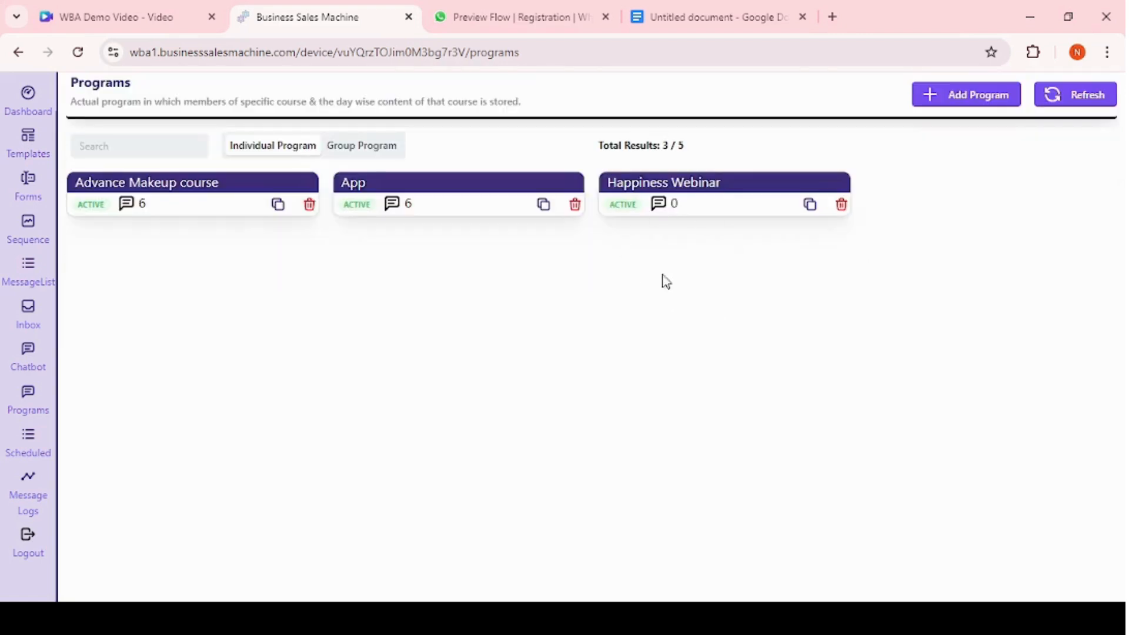
Open the Happiness Webinar program and browse its optin, daily messages, members, settings and scheduled tabs.
click(704, 187)
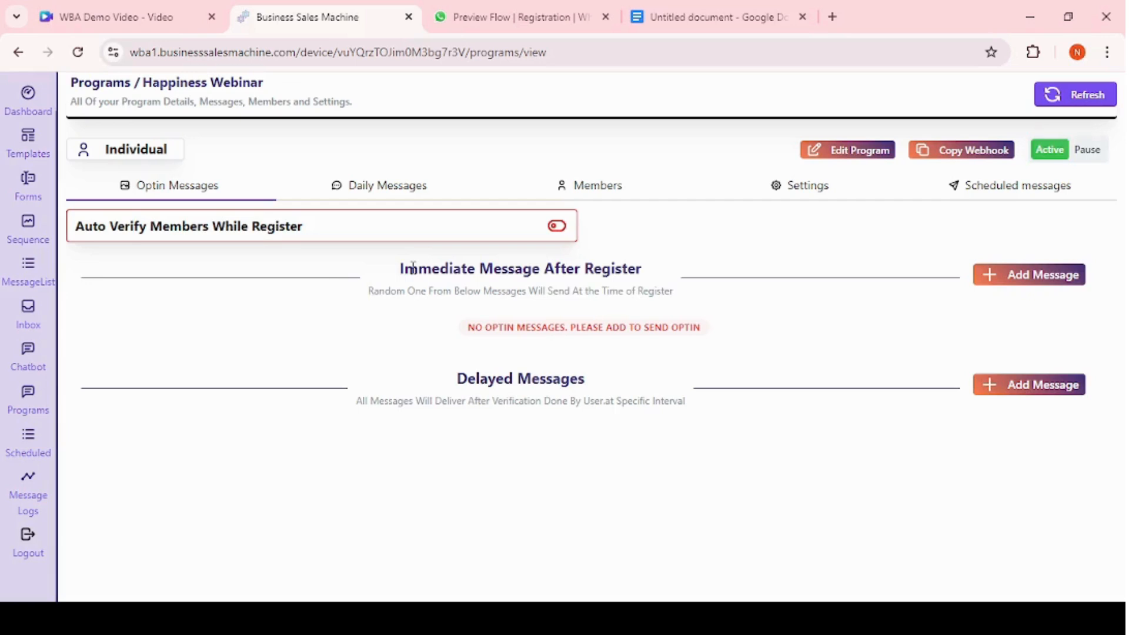
drag(413, 268, 665, 292)
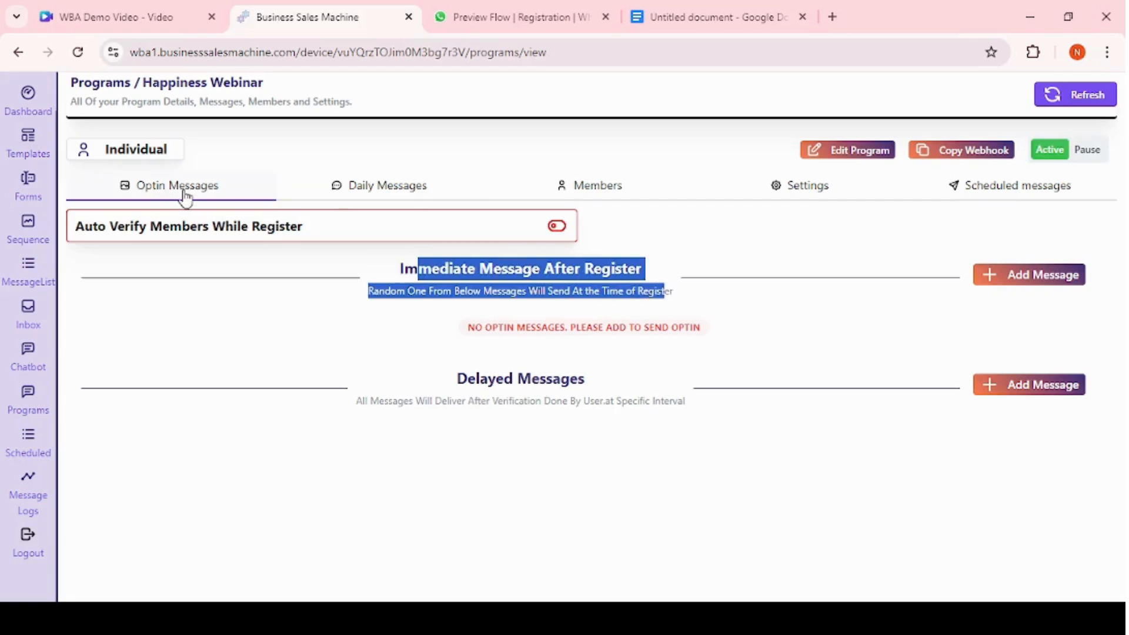
click(382, 189)
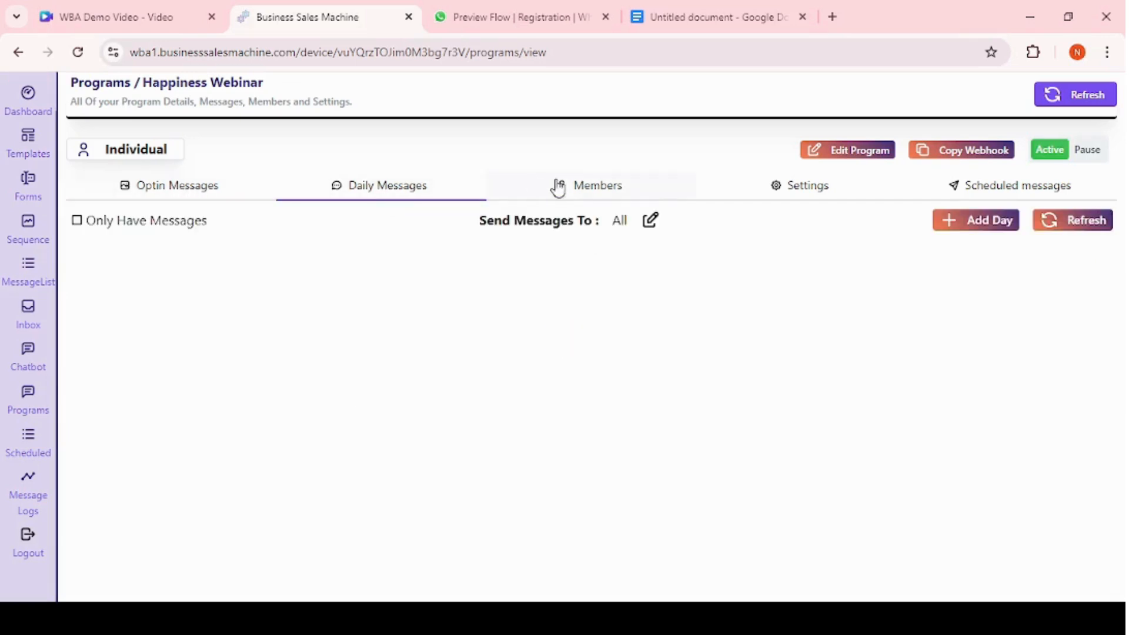
click(598, 194)
click(802, 203)
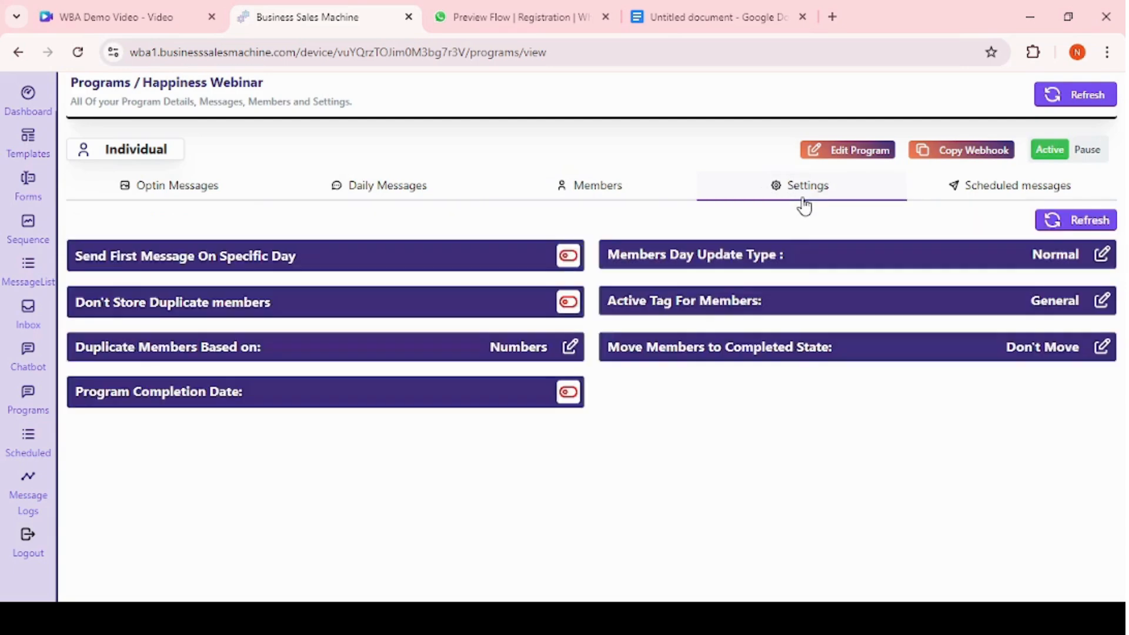
click(969, 203)
click(147, 190)
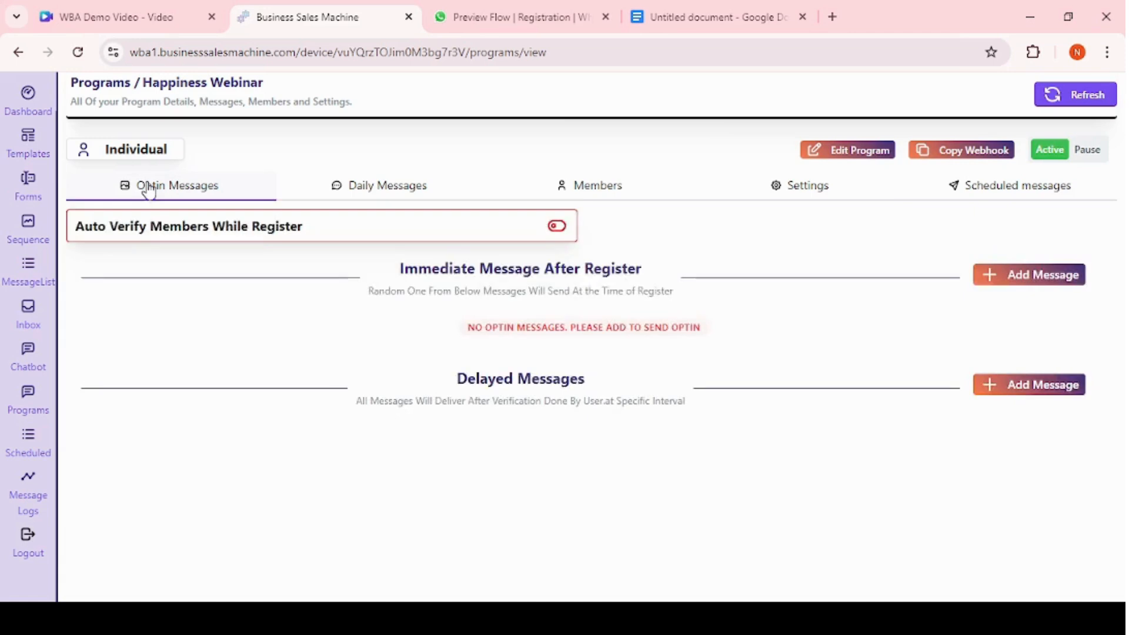
double_click(531, 268)
click(531, 268)
Add an immediate optin message after register using the welcome template.
click(1005, 283)
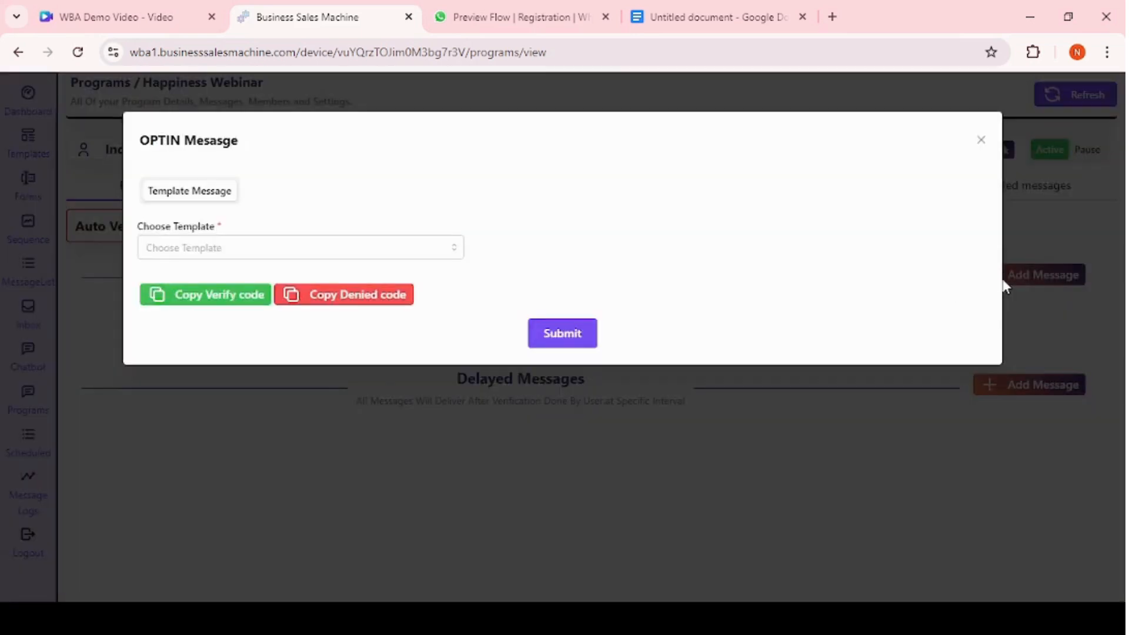
click(206, 247)
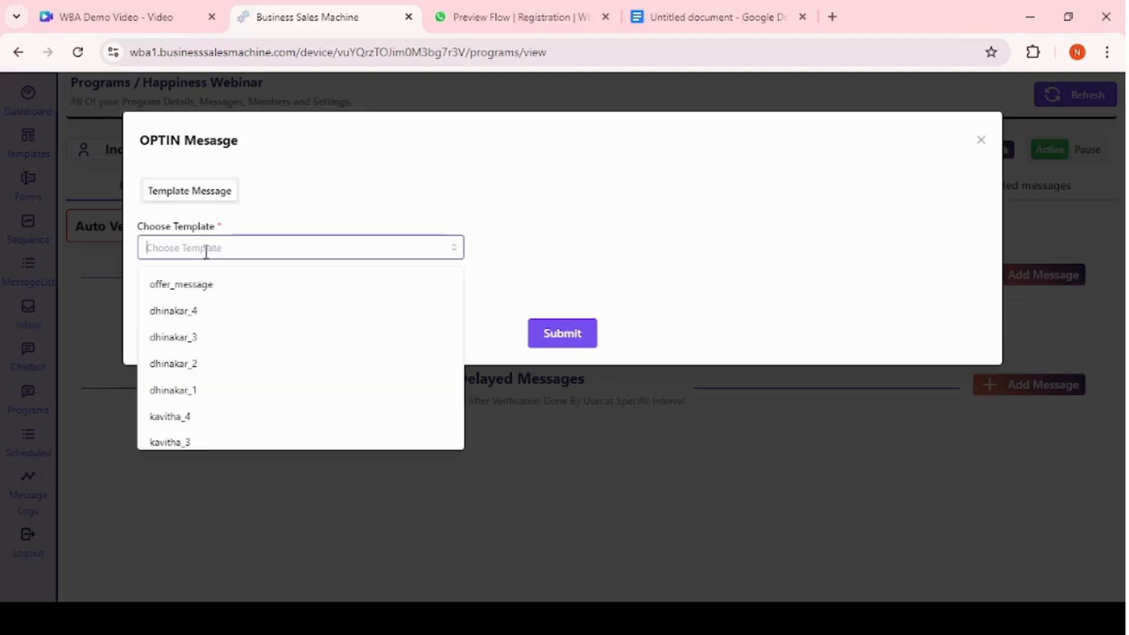
scroll(206, 353, down, 3)
scroll(206, 353, down, 3)
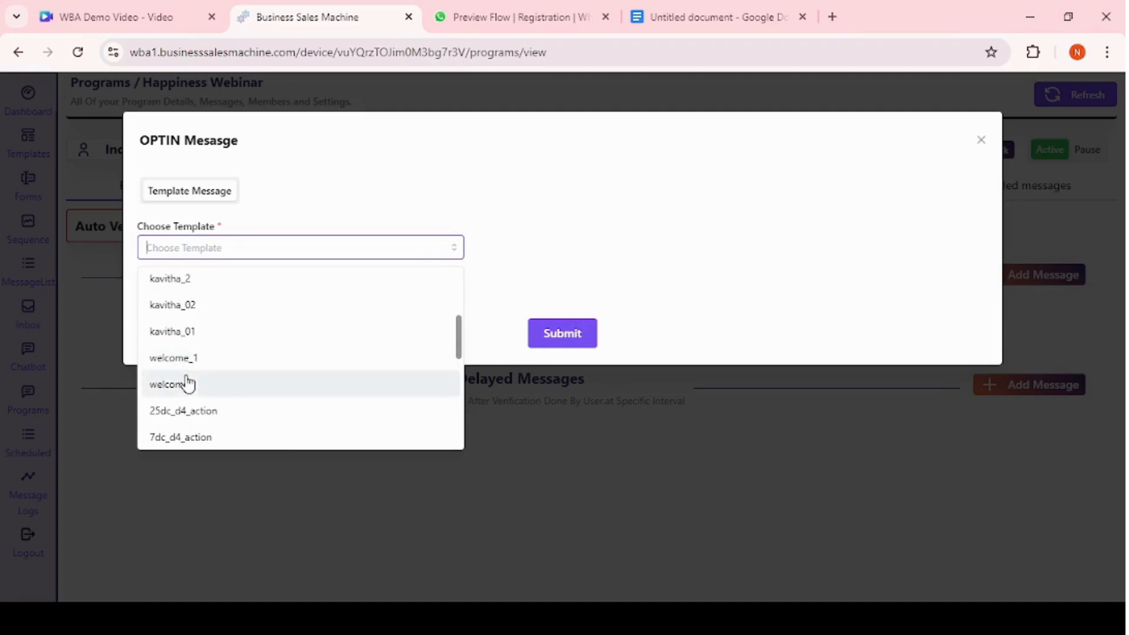
click(185, 380)
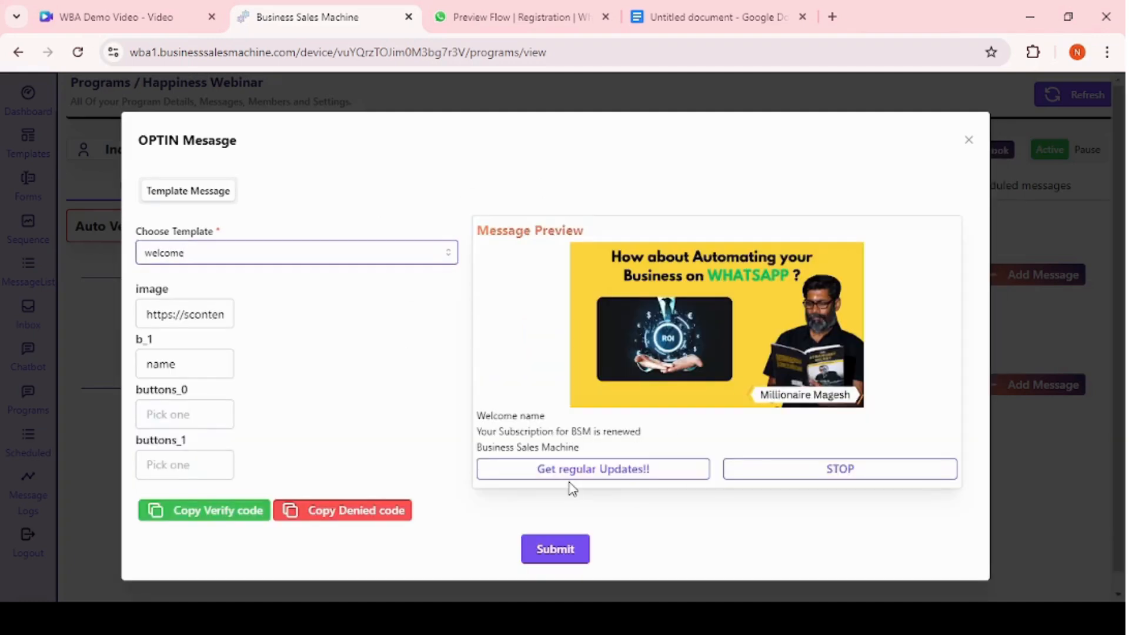
scroll(570, 488, down, 1)
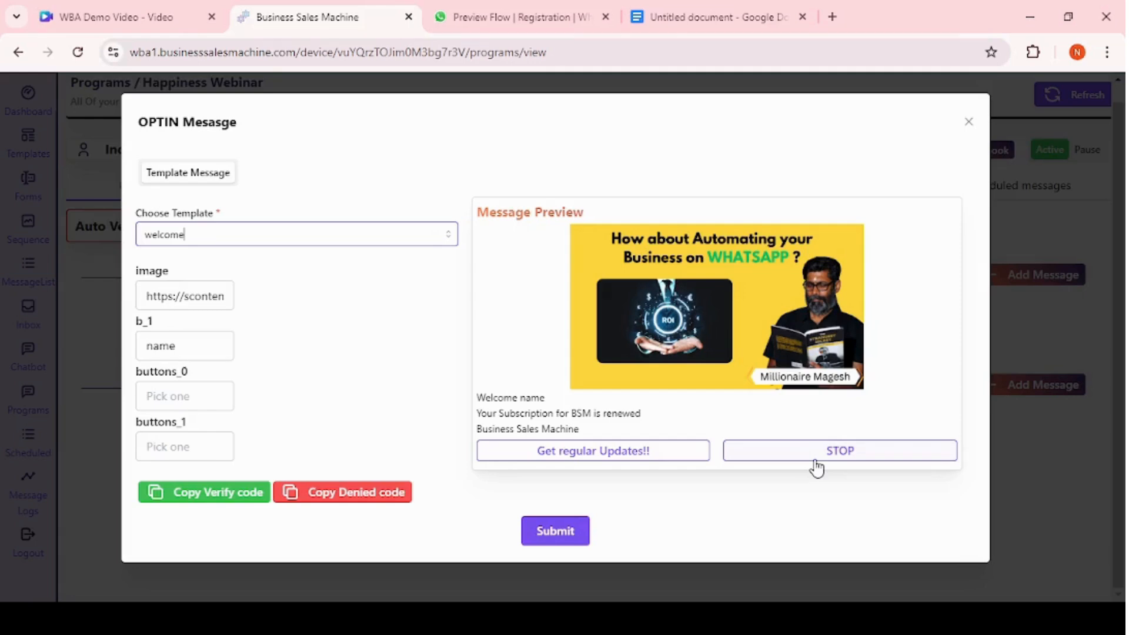
Paste the verify code into buttons_0 and the denied code into buttons_1, then submit the optin message.
click(189, 496)
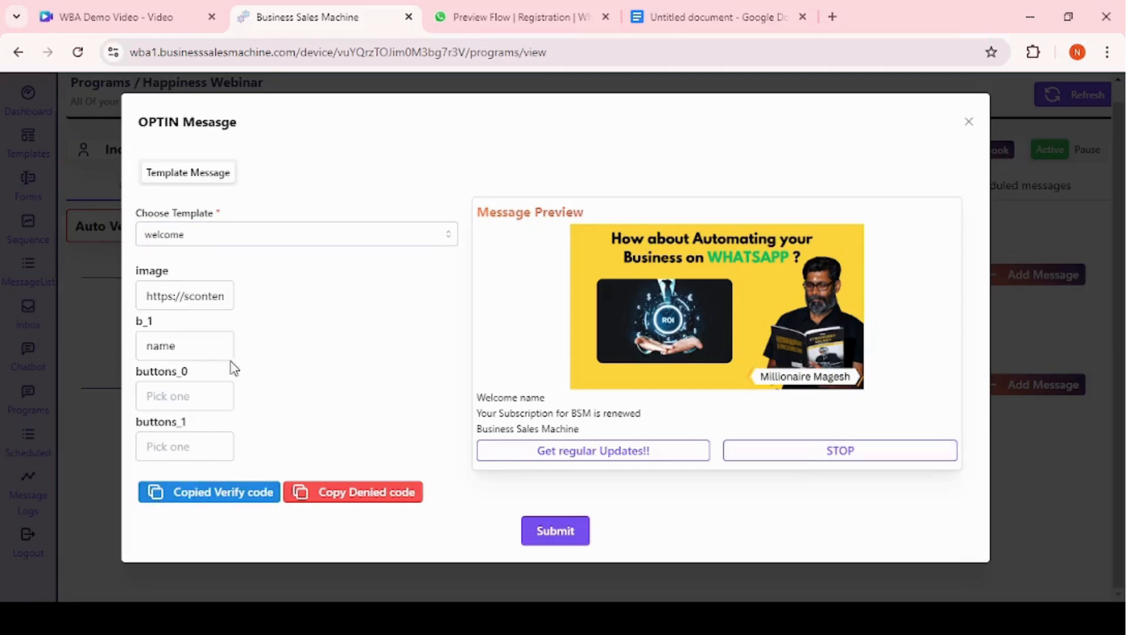
click(157, 395)
key(ctrl+v)
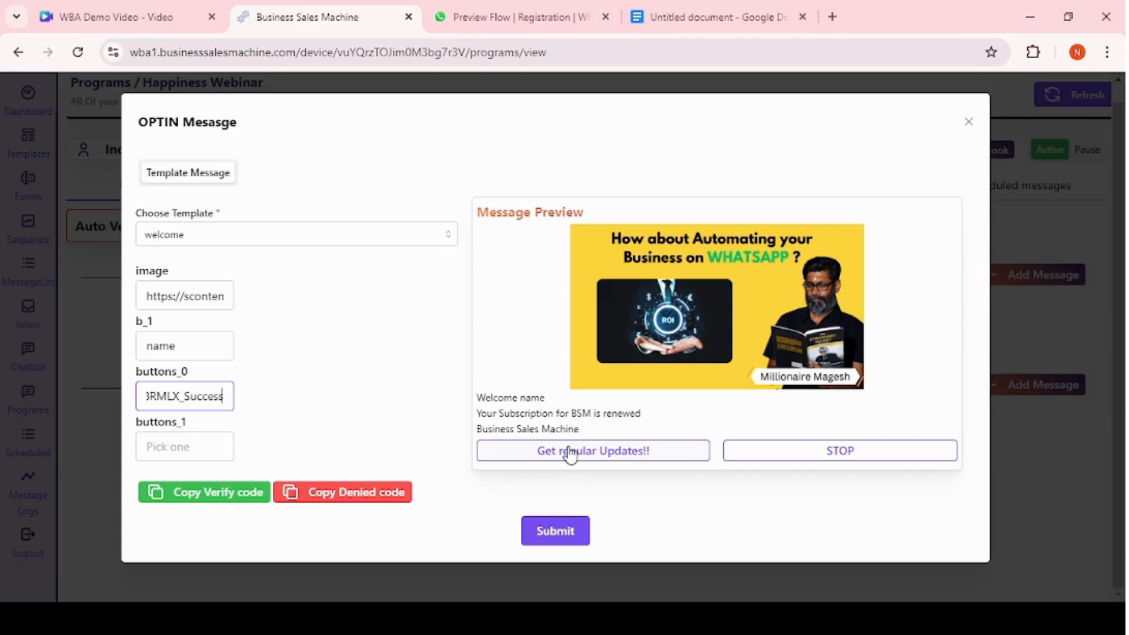
click(373, 501)
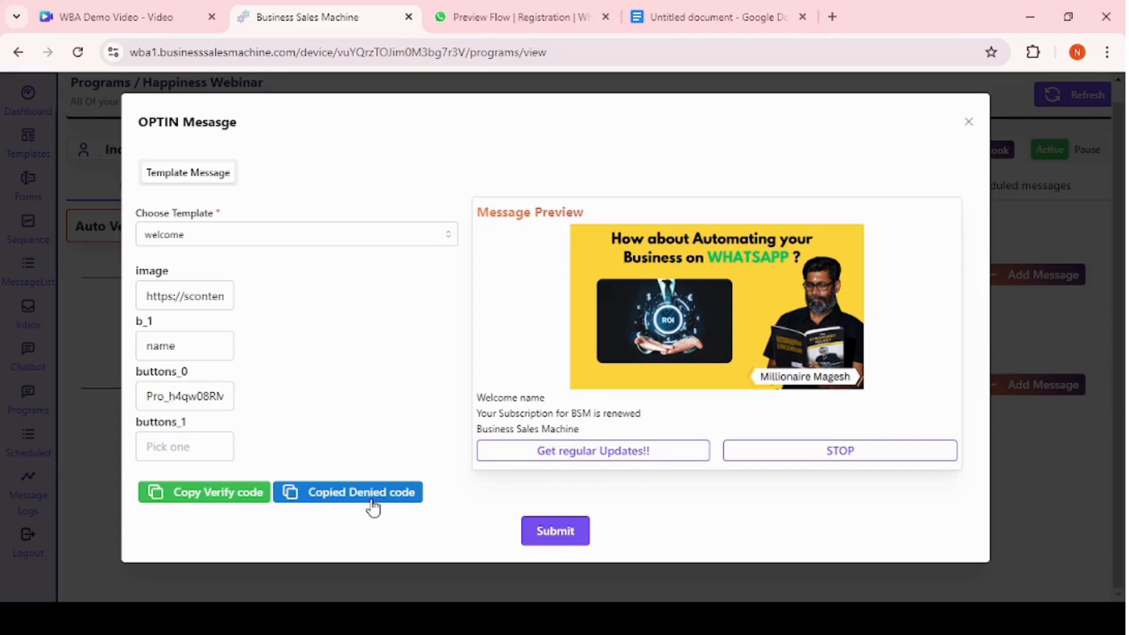
click(162, 446)
key(ctrl+v)
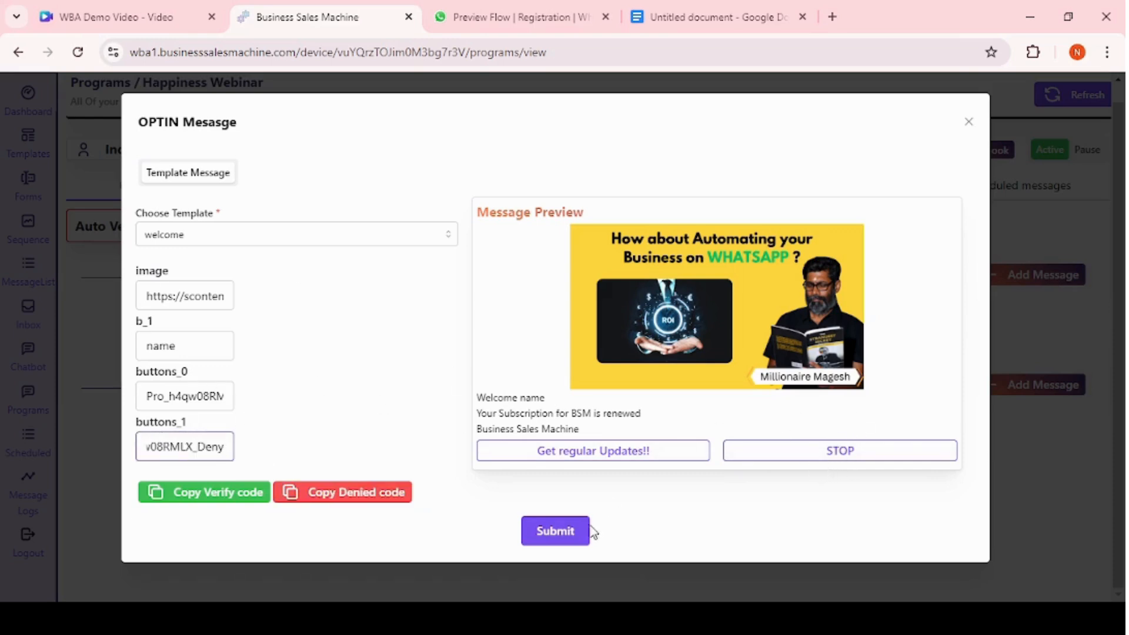
click(568, 538)
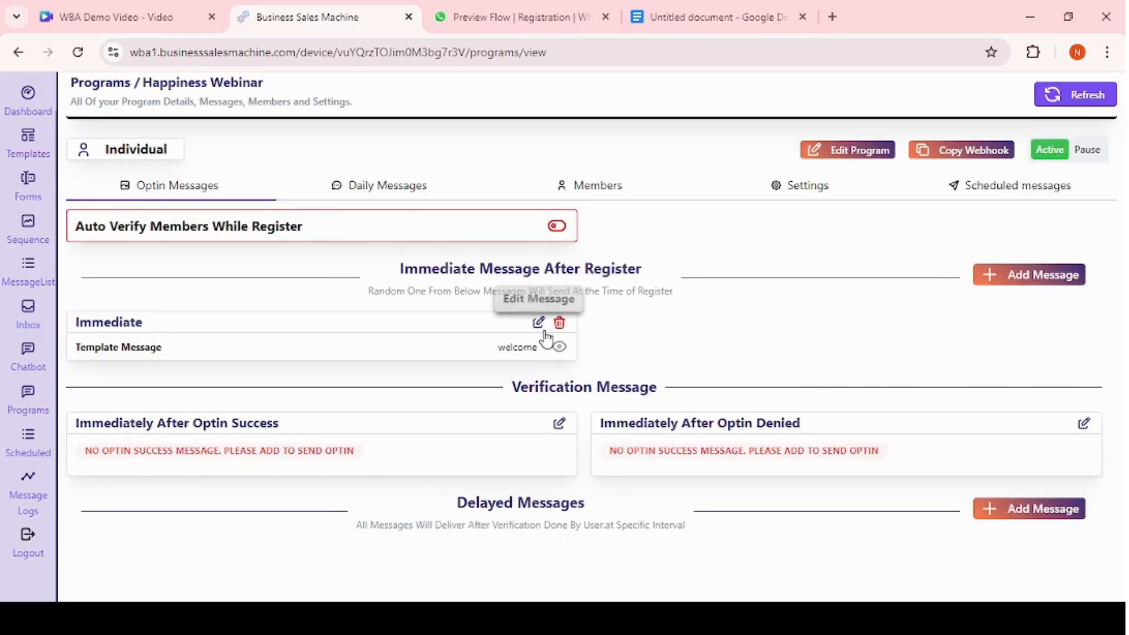
Set the optin success message to a session text message reading "Stay Tuned!!".
click(560, 351)
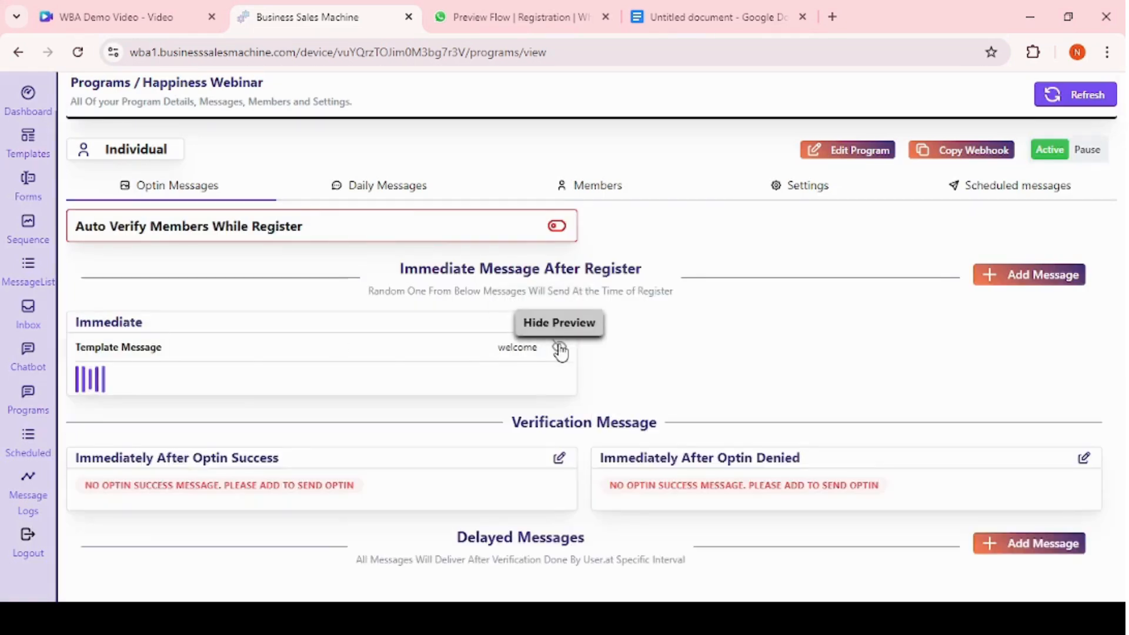
scroll(229, 369, down, 3)
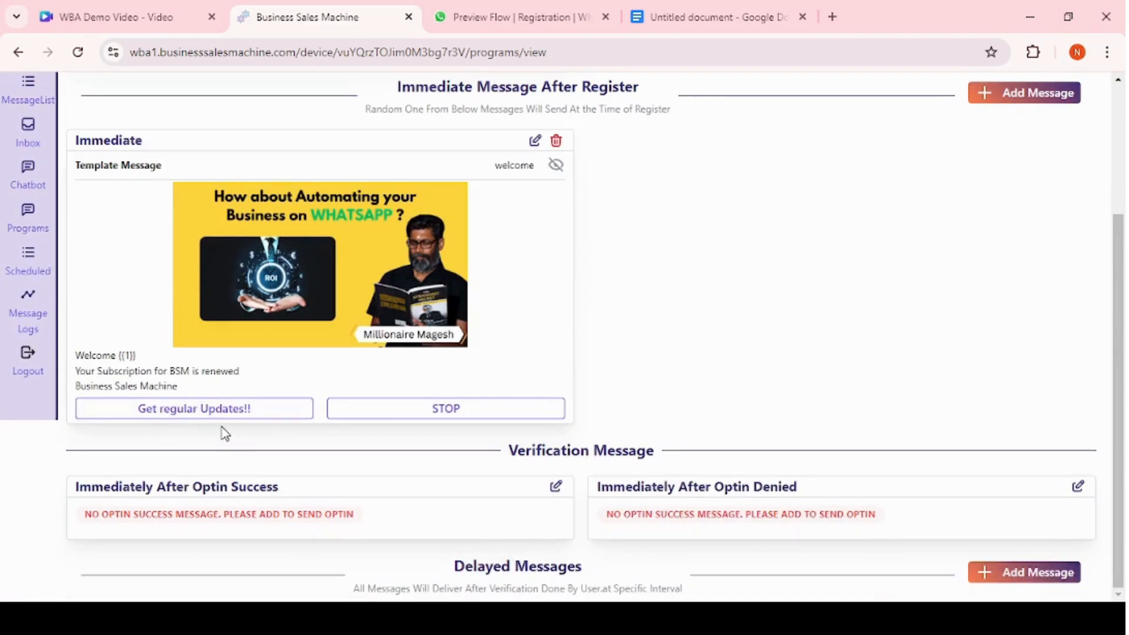
click(556, 488)
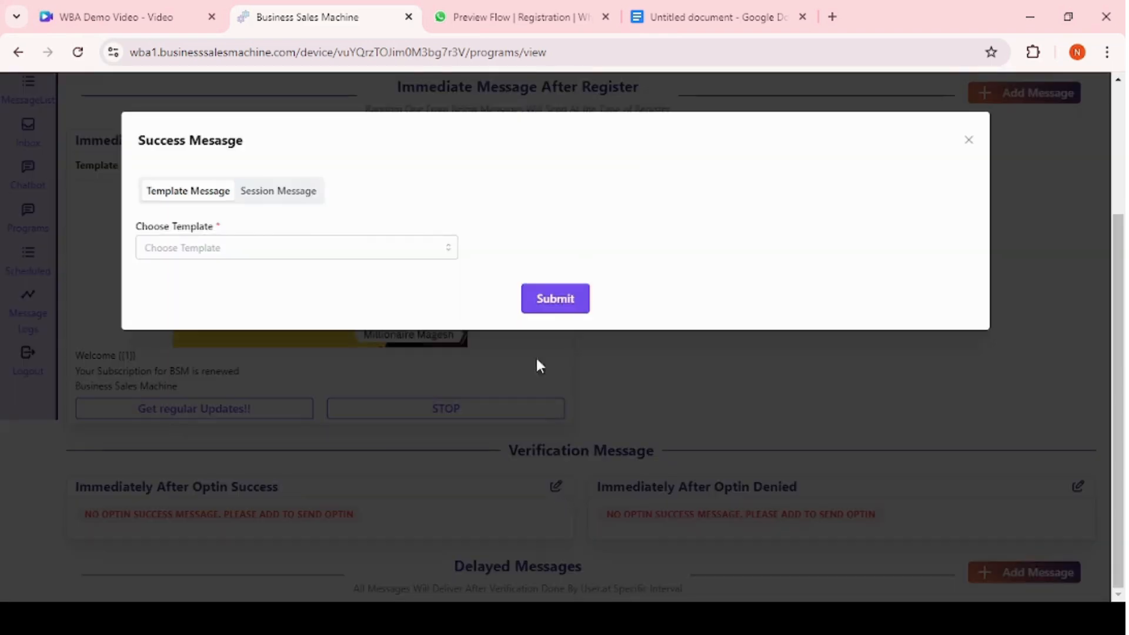
click(238, 248)
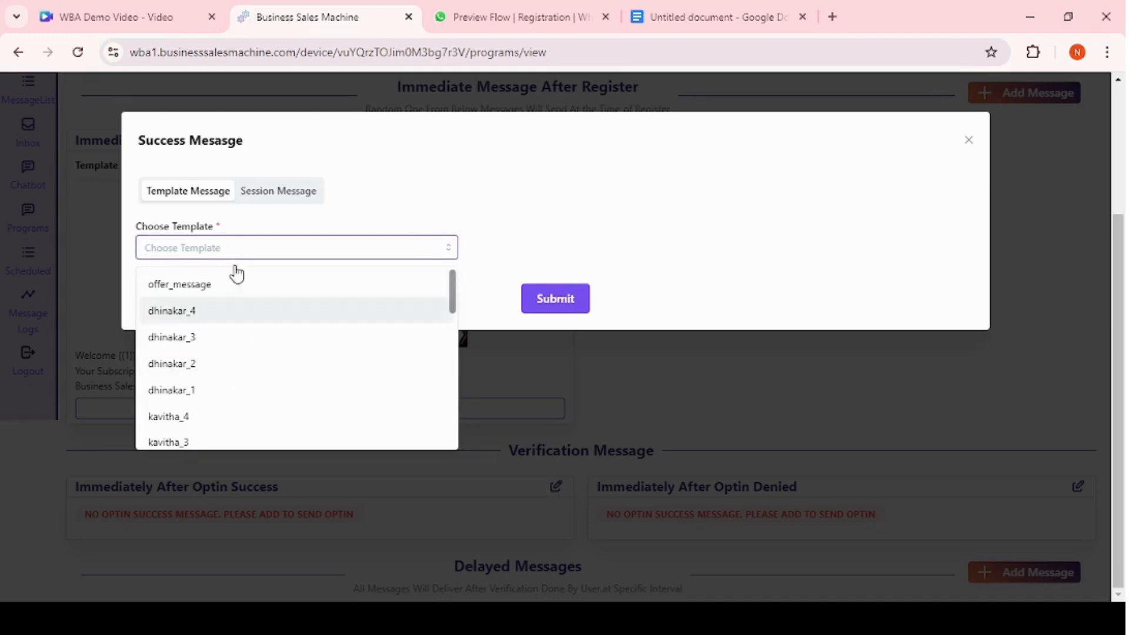
click(281, 201)
click(280, 196)
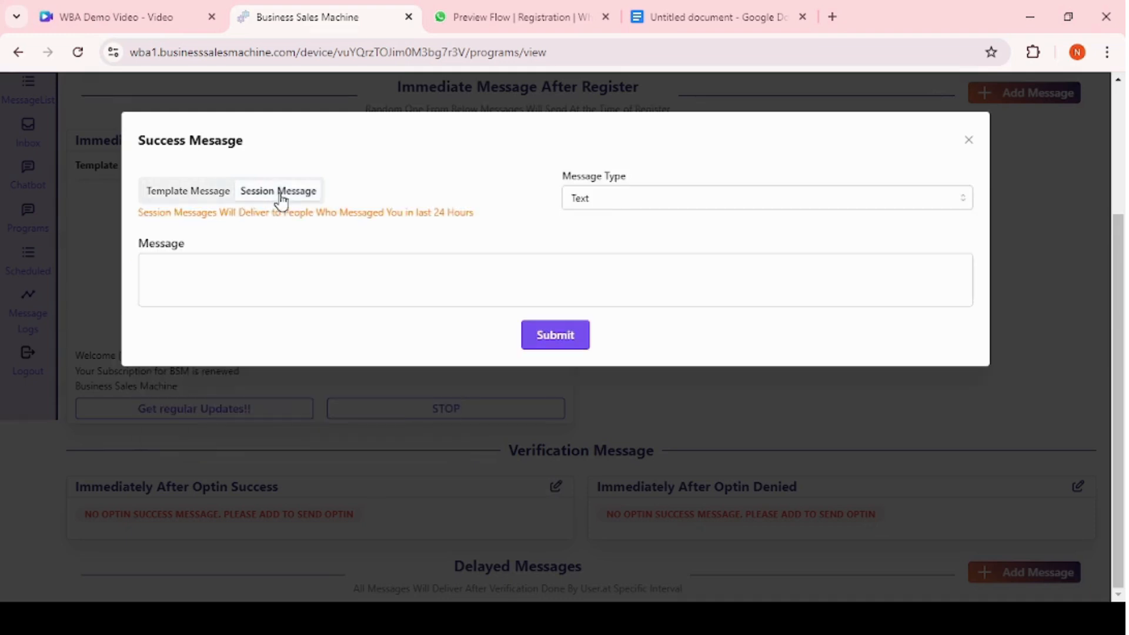
click(199, 281)
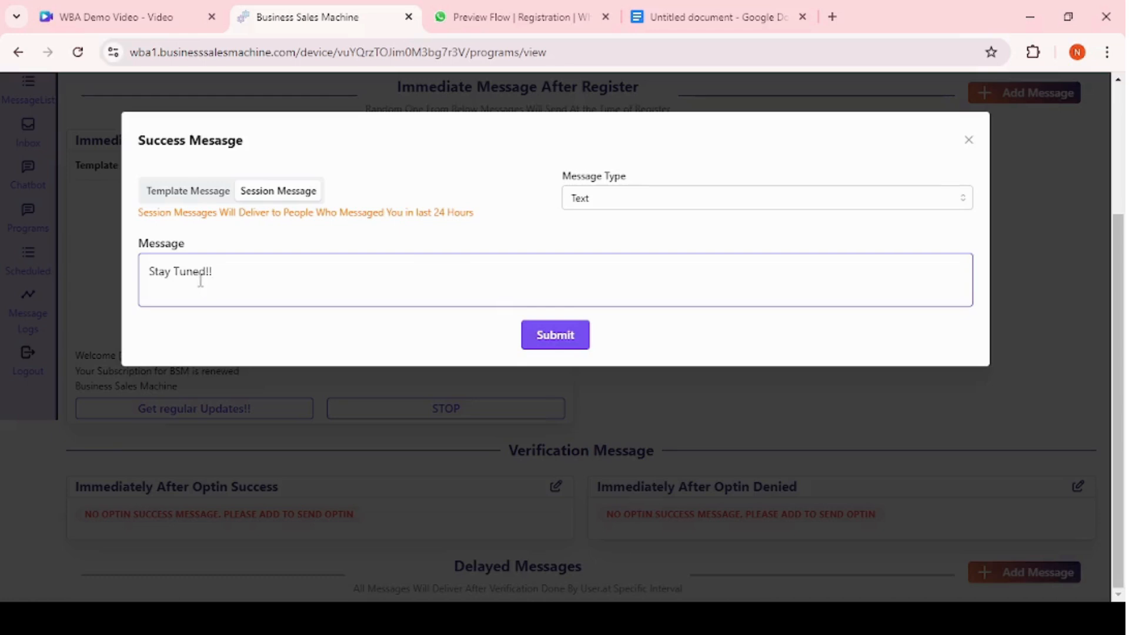
click(596, 208)
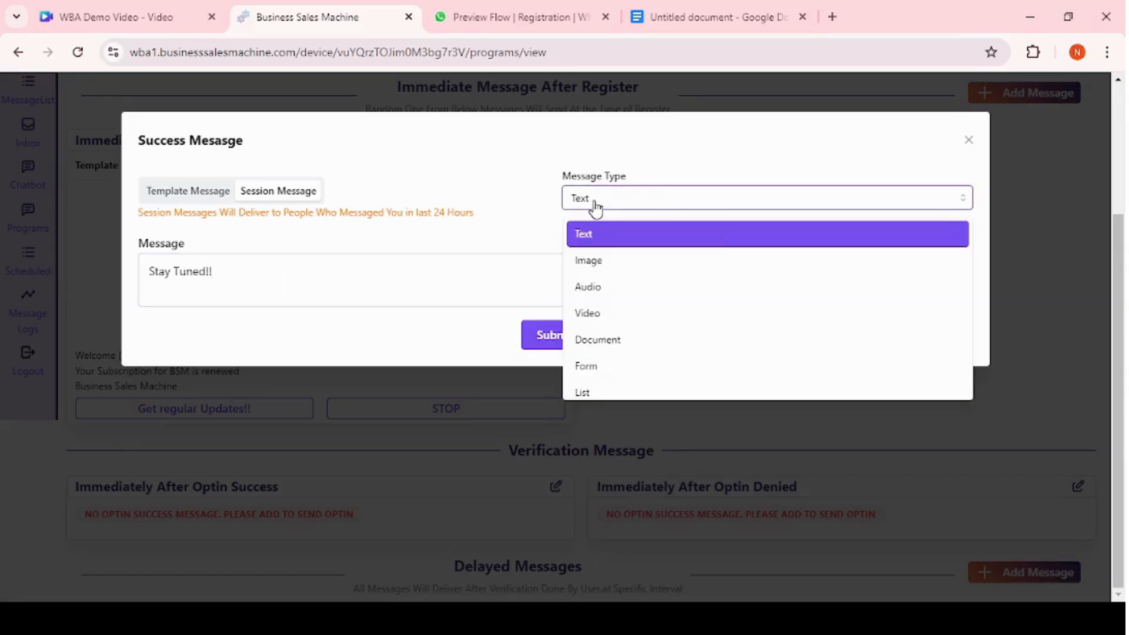
click(540, 341)
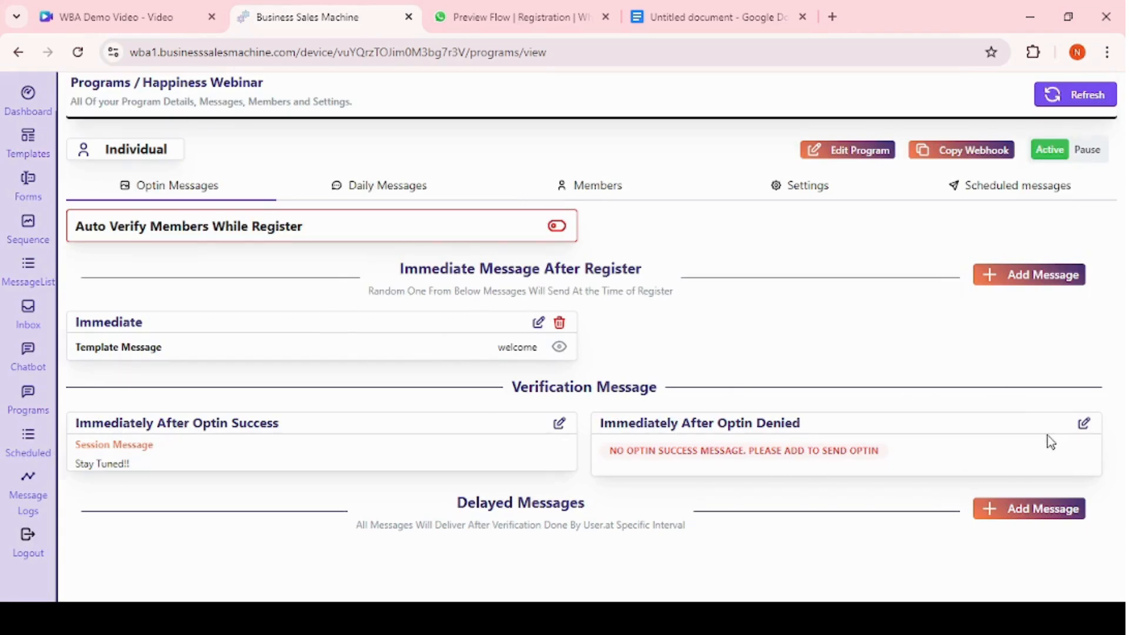
click(1084, 423)
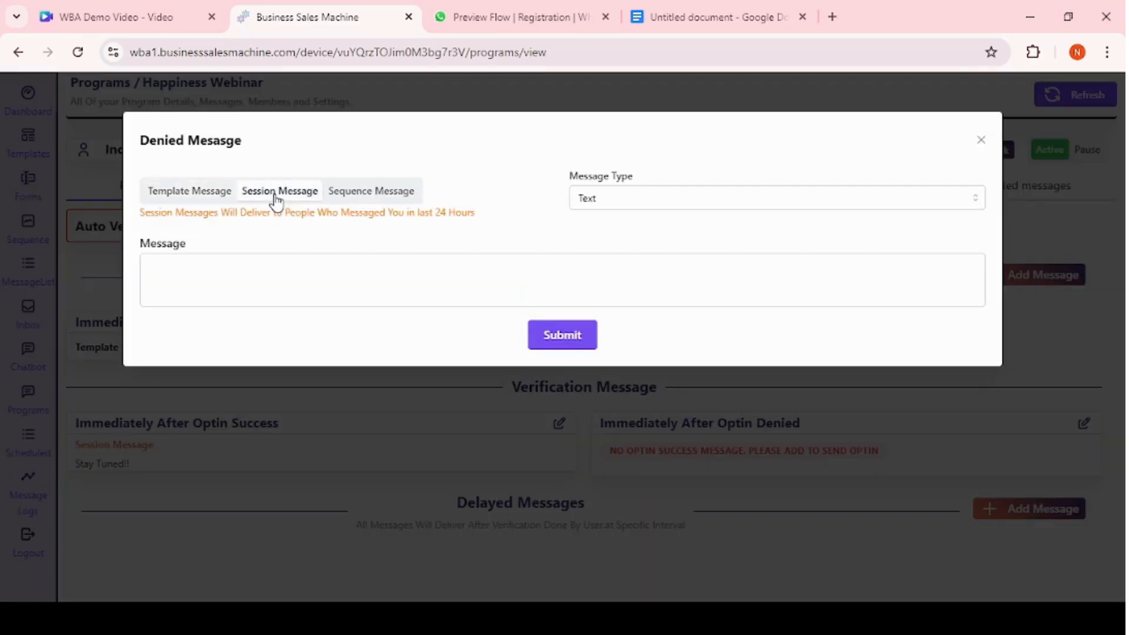
click(210, 268)
click(369, 200)
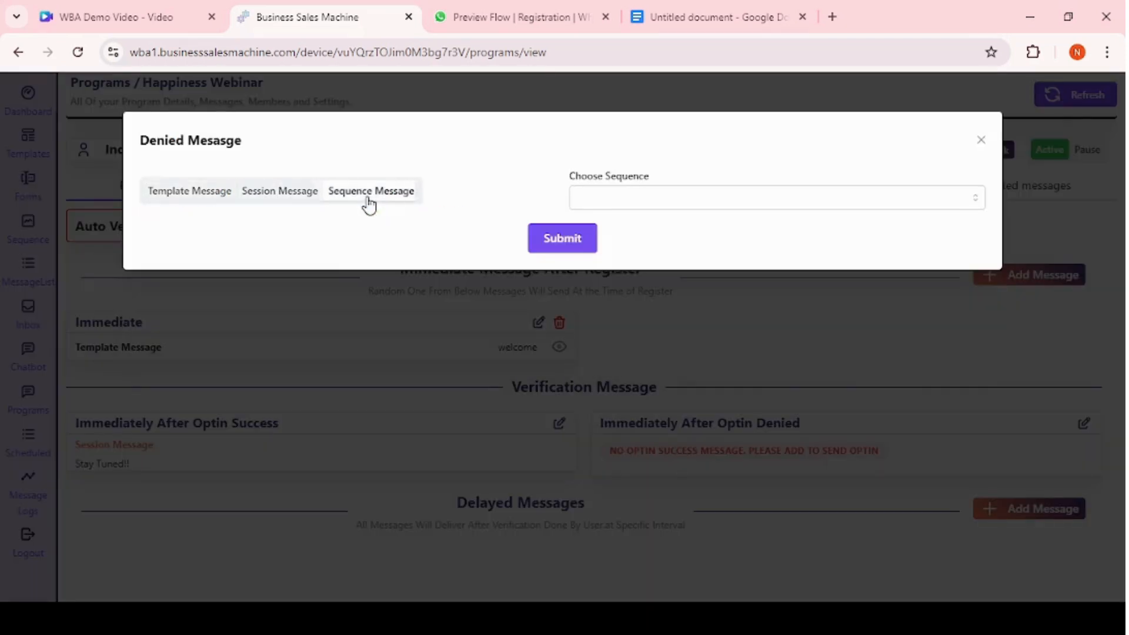
click(428, 283)
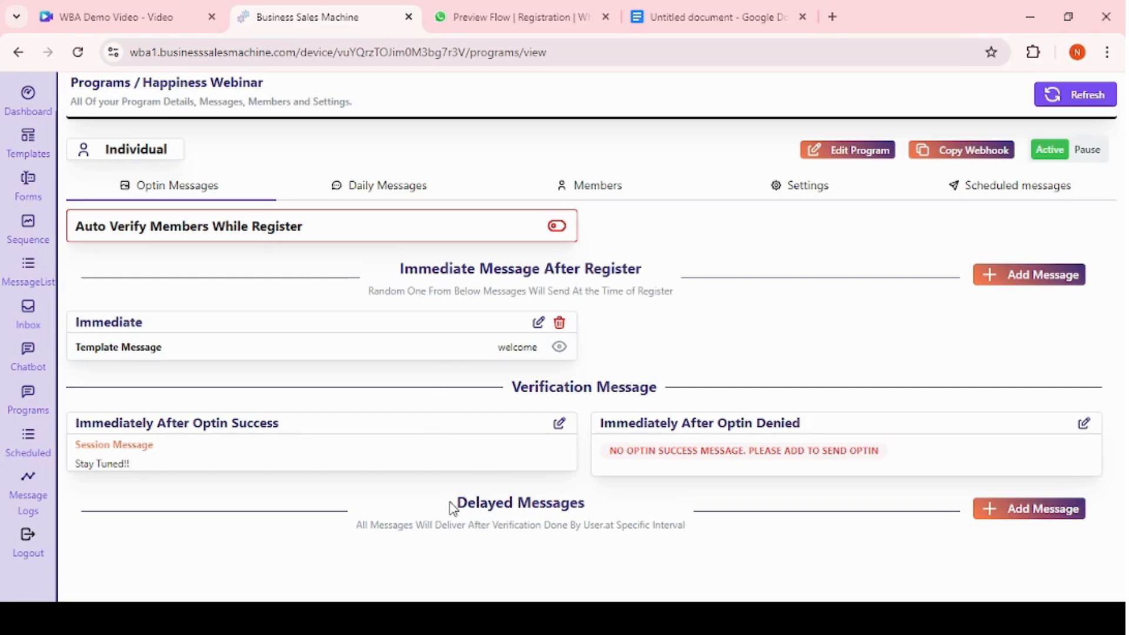
drag(453, 507, 586, 500)
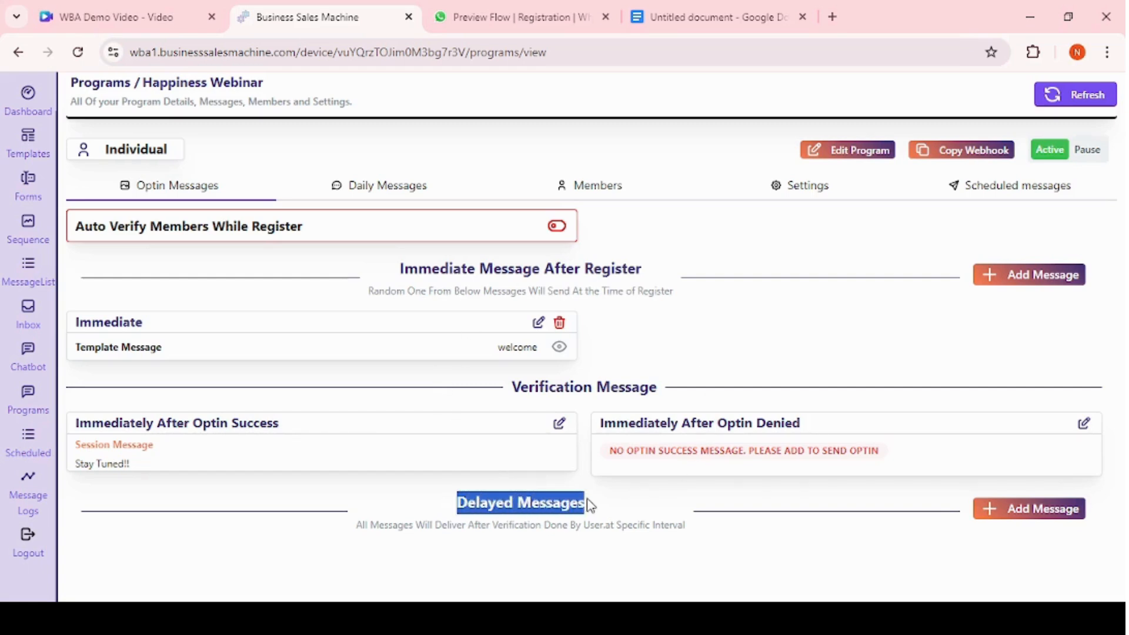
click(500, 501)
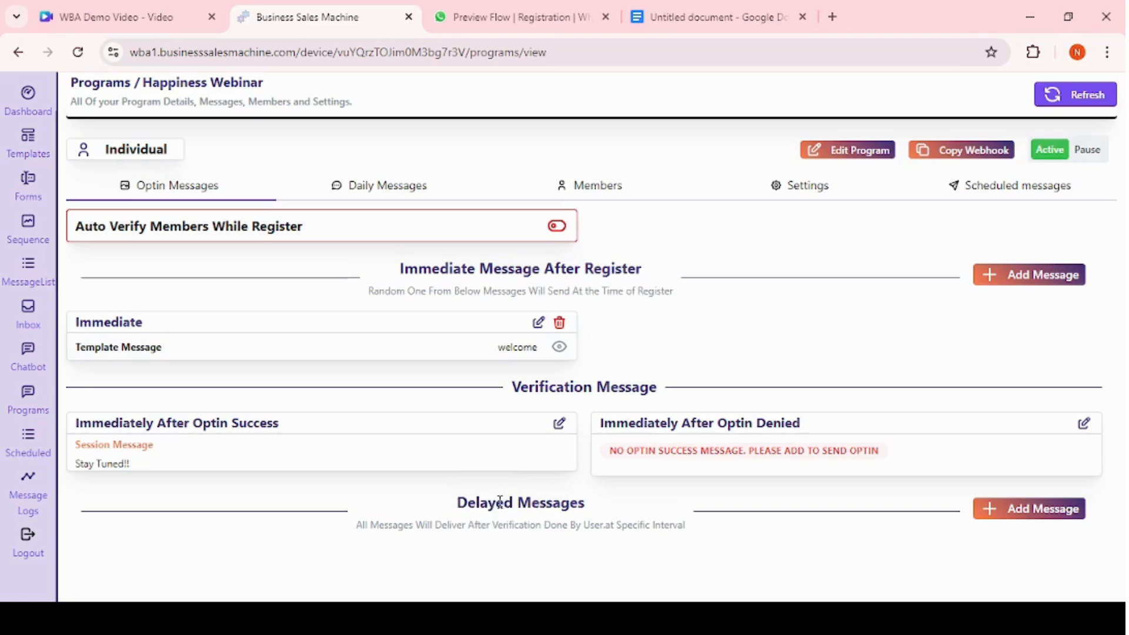
click(989, 509)
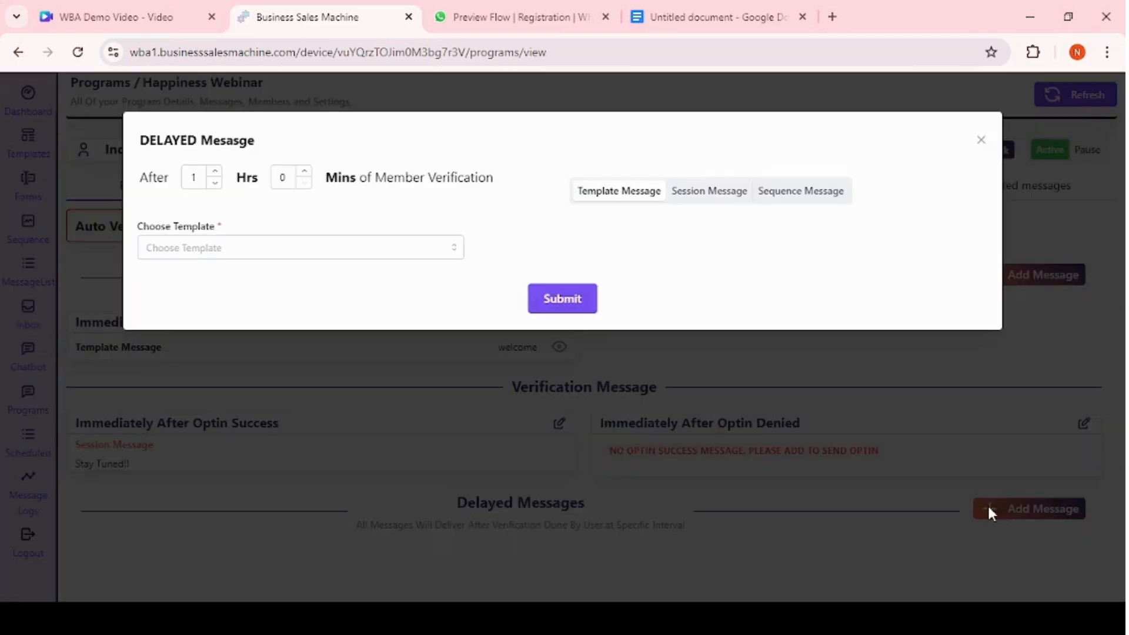
click(215, 171)
click(283, 180)
text(1)
click(246, 249)
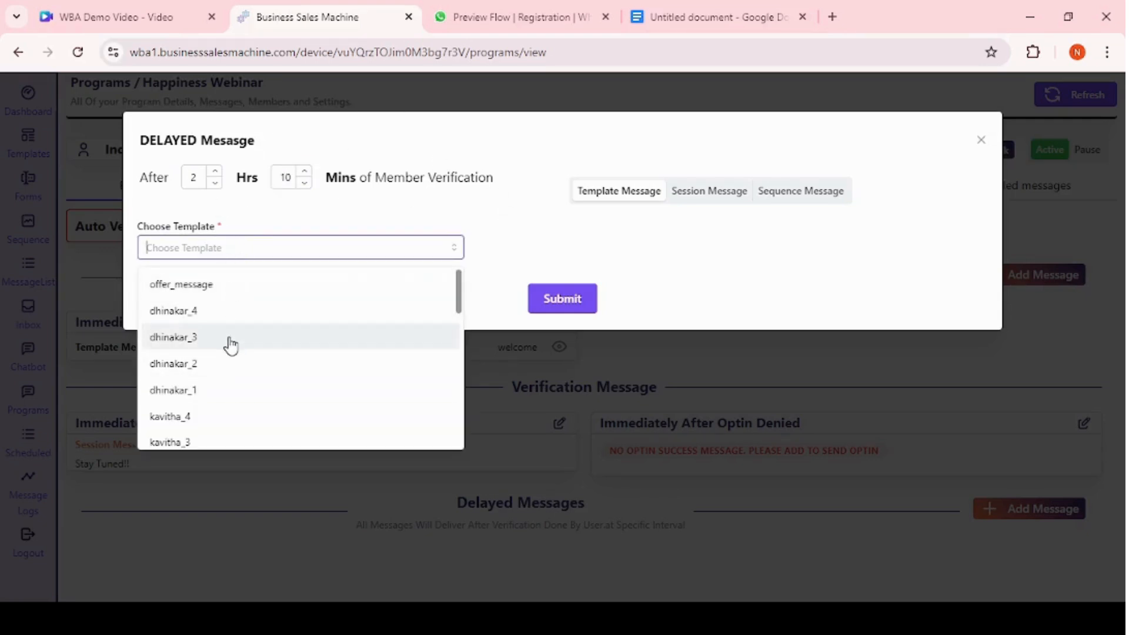
click(705, 192)
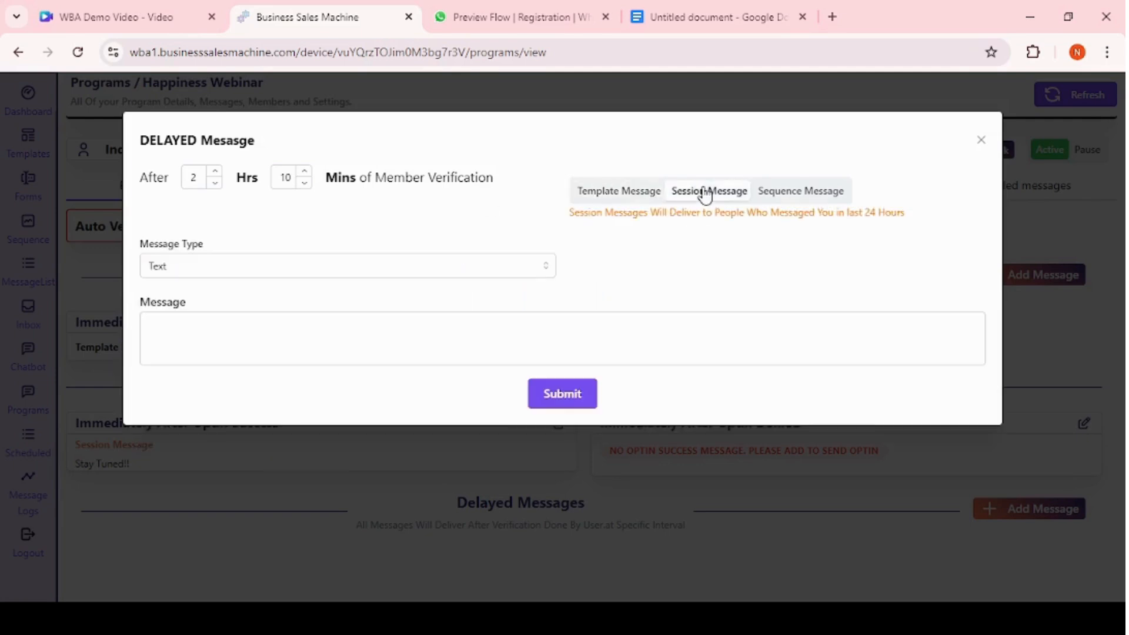
click(231, 325)
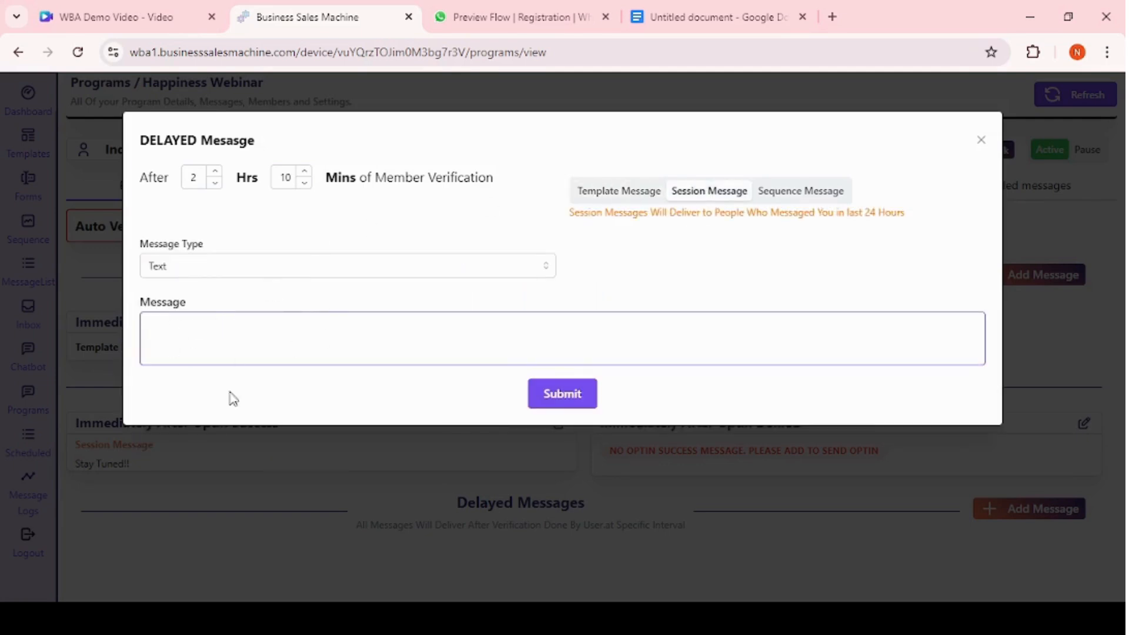
click(797, 196)
click(319, 260)
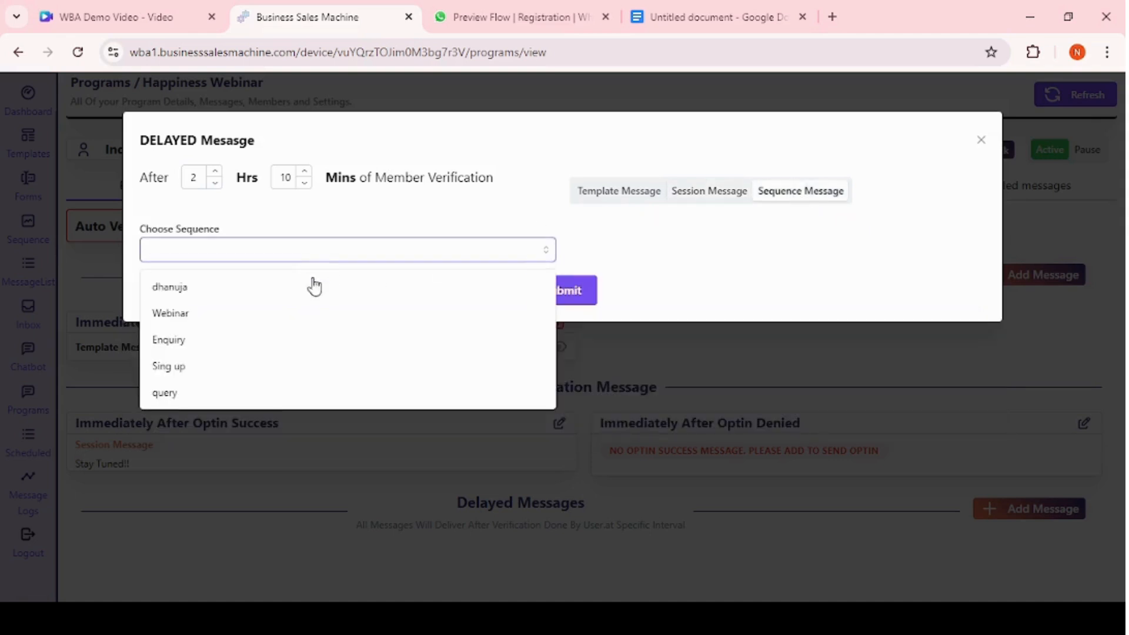
click(736, 352)
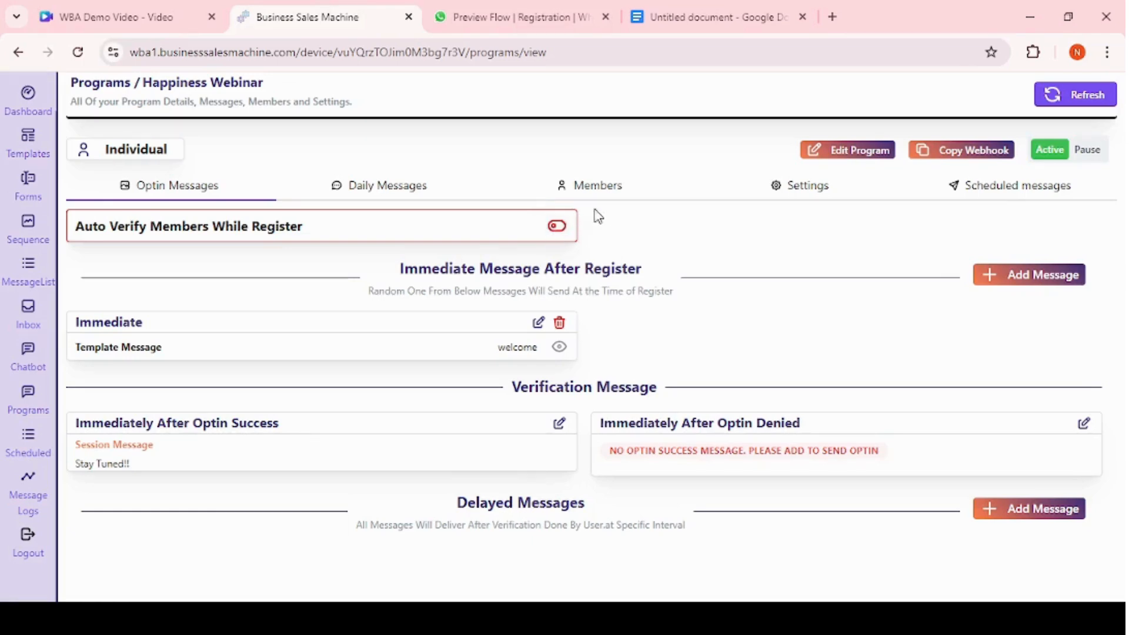
Turn on Auto Verify Members While Register and return to the optin messages.
click(555, 228)
click(564, 232)
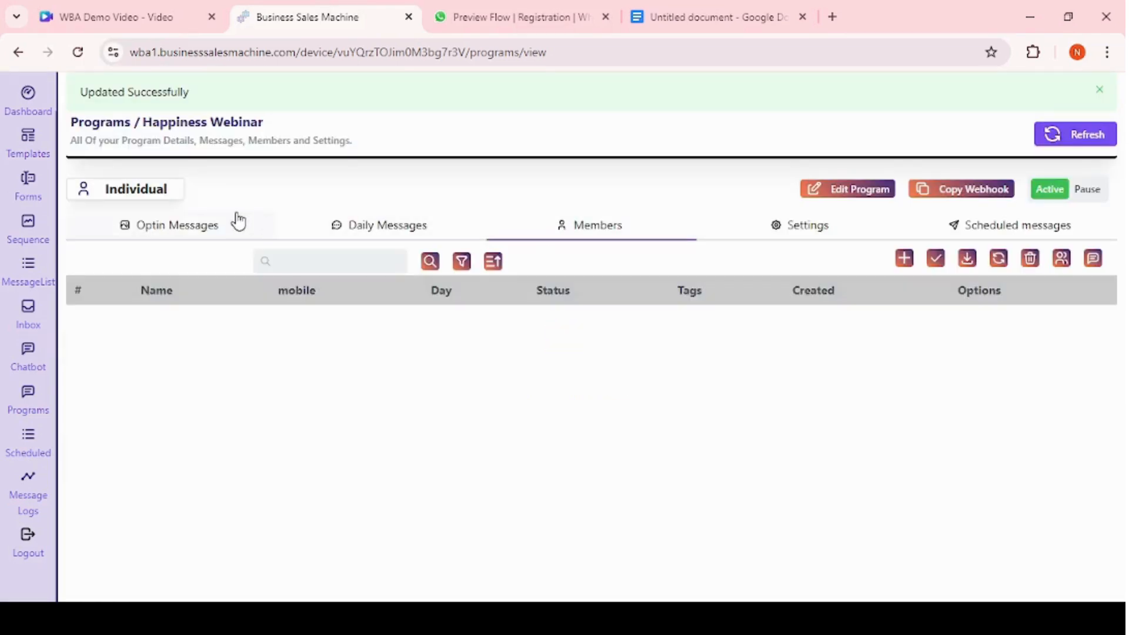
click(222, 228)
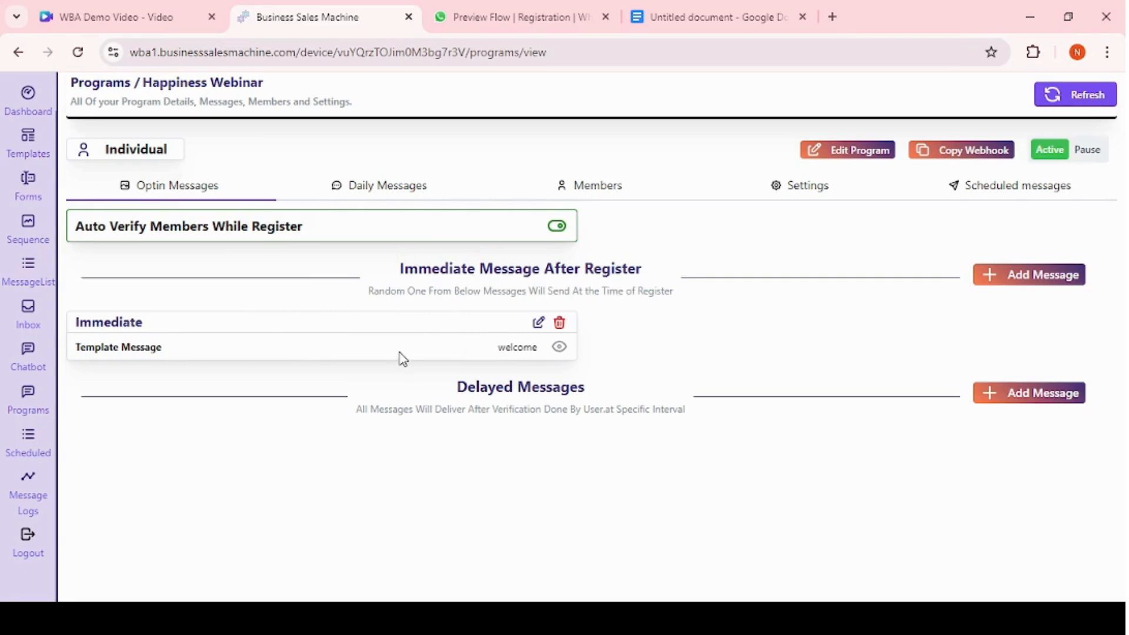
Open the program's daily messages and add Day 1 to the program.
click(354, 185)
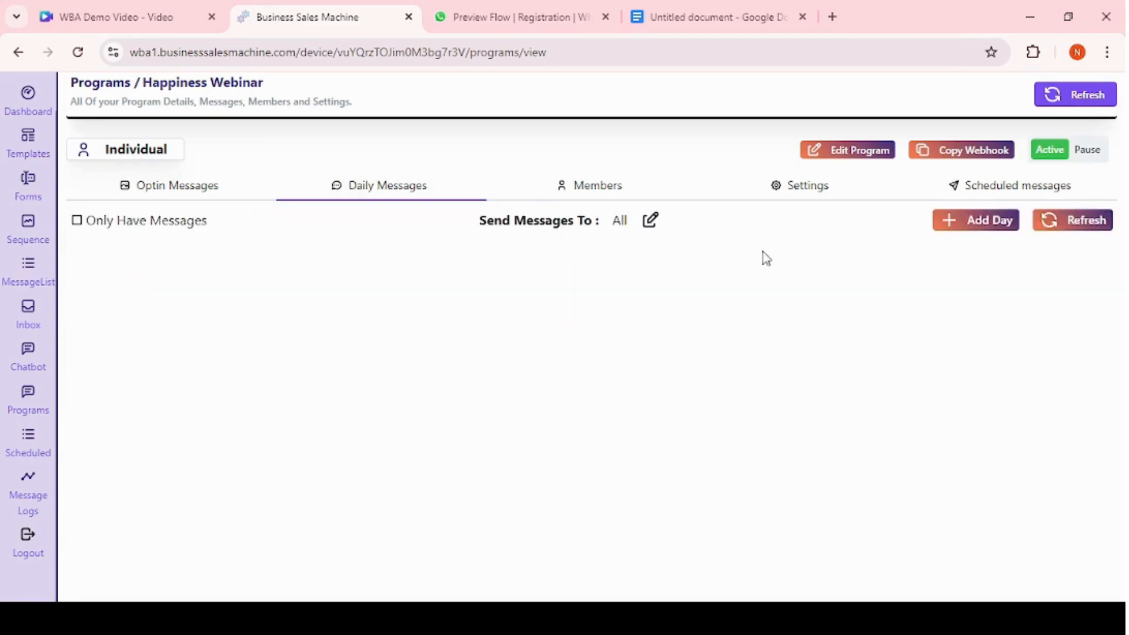
click(957, 224)
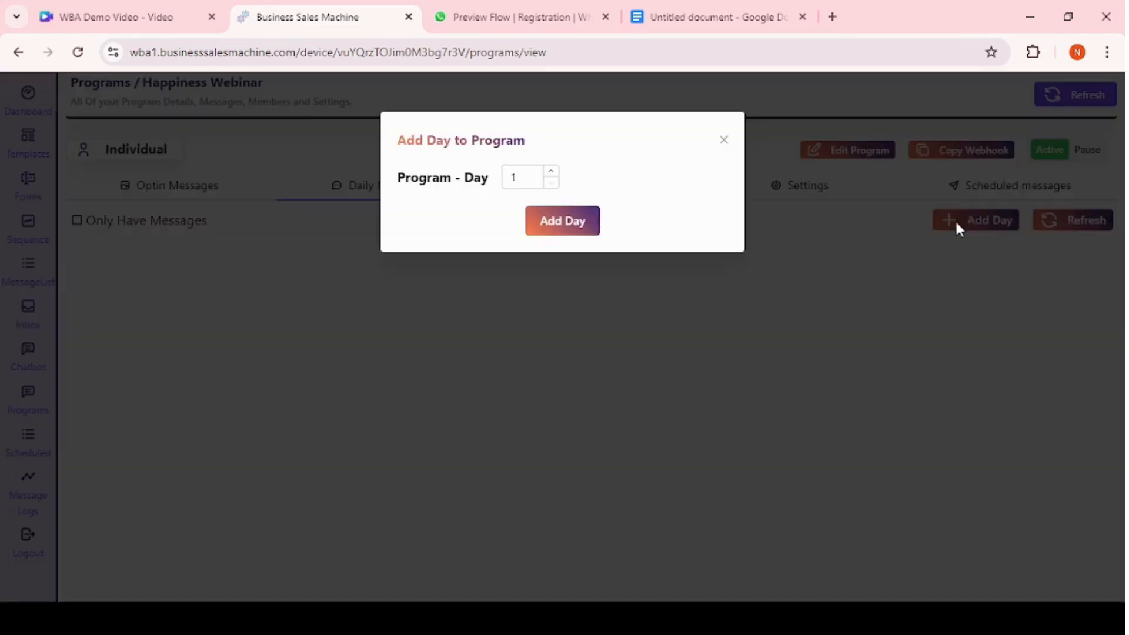
click(593, 222)
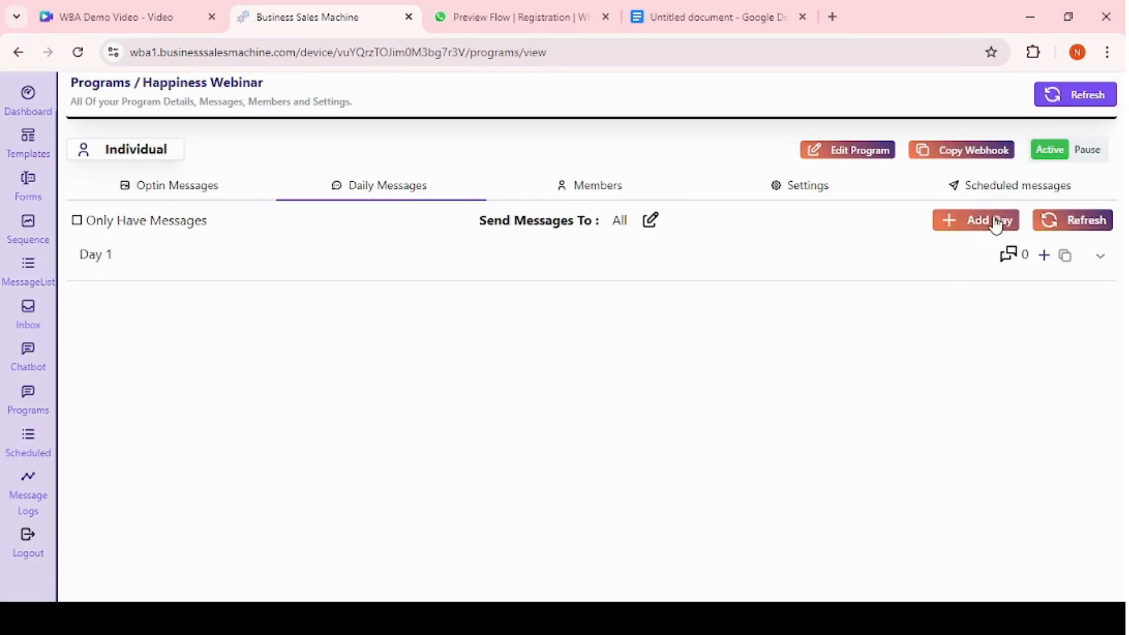
Add program days 2 and 10 to the daily messages.
click(995, 224)
click(552, 171)
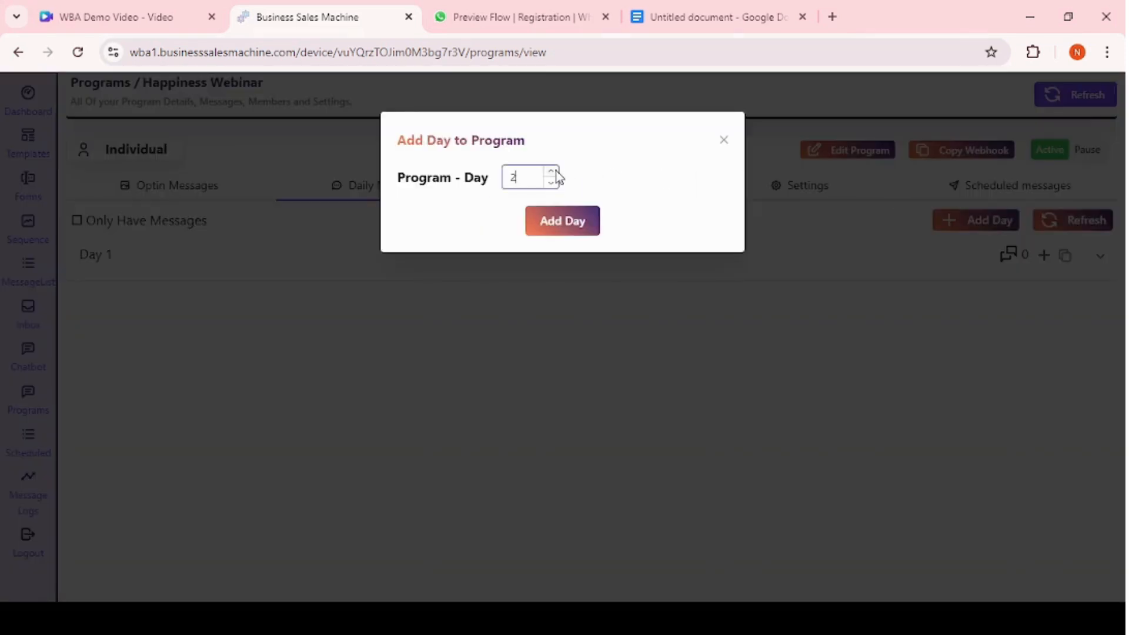
click(563, 220)
click(991, 224)
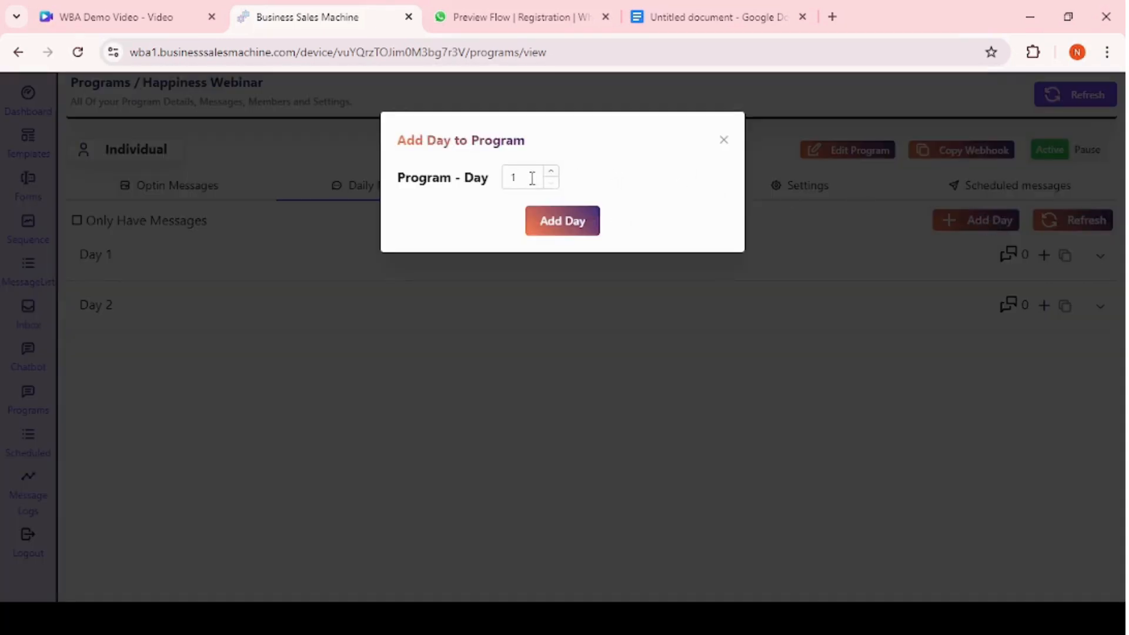
click(533, 178)
click(562, 233)
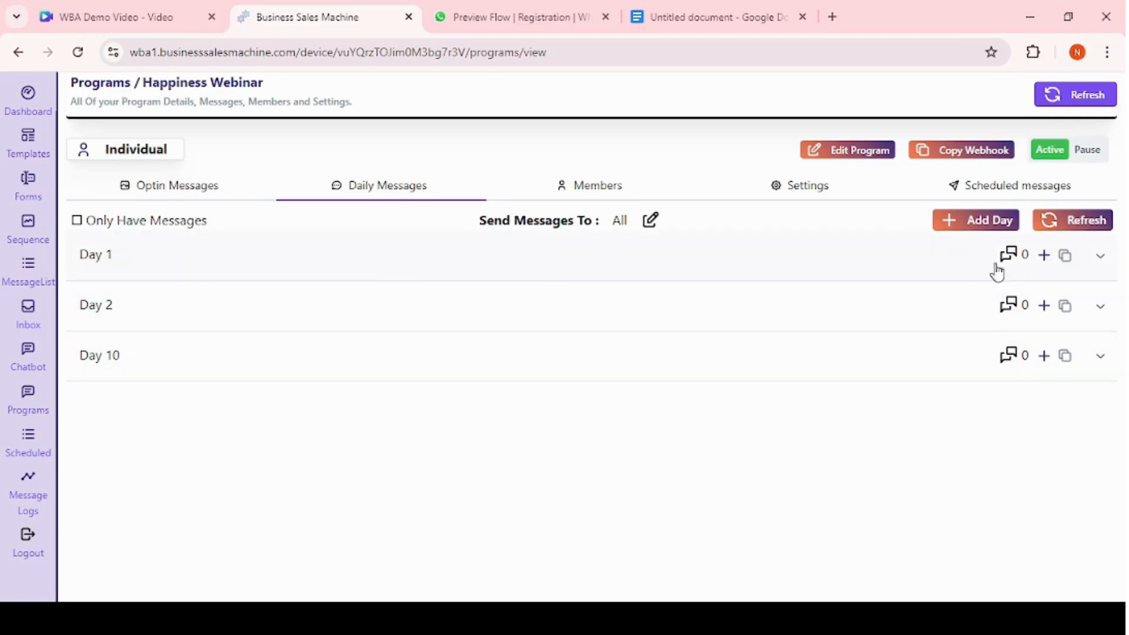
Add a Day 1 message at 10:00 am using the offer_message template.
click(1044, 257)
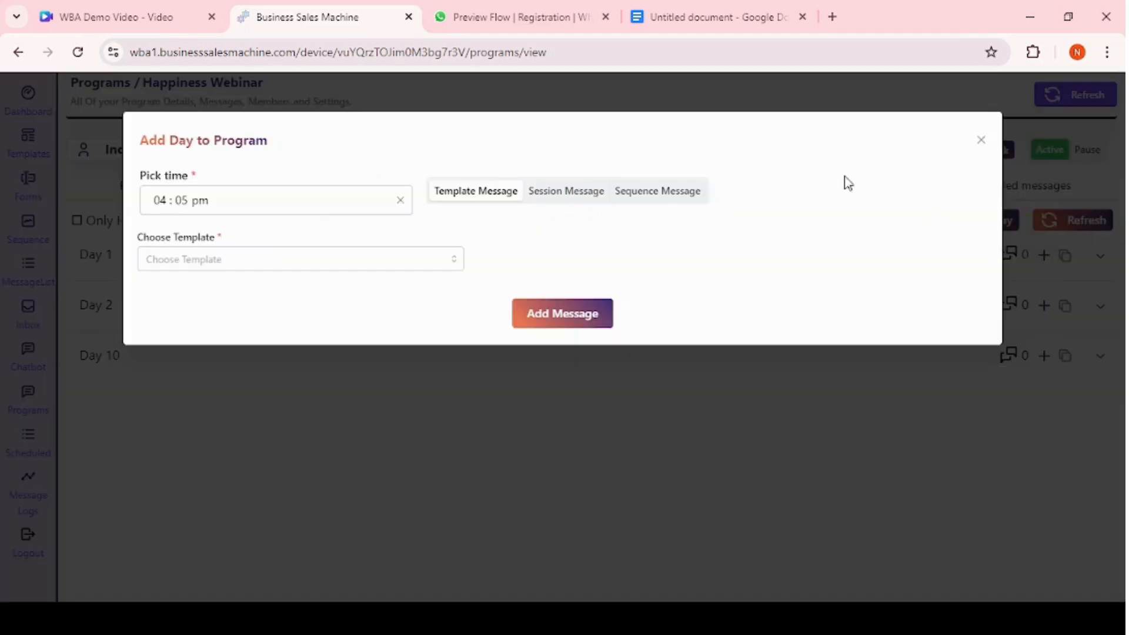
click(161, 200)
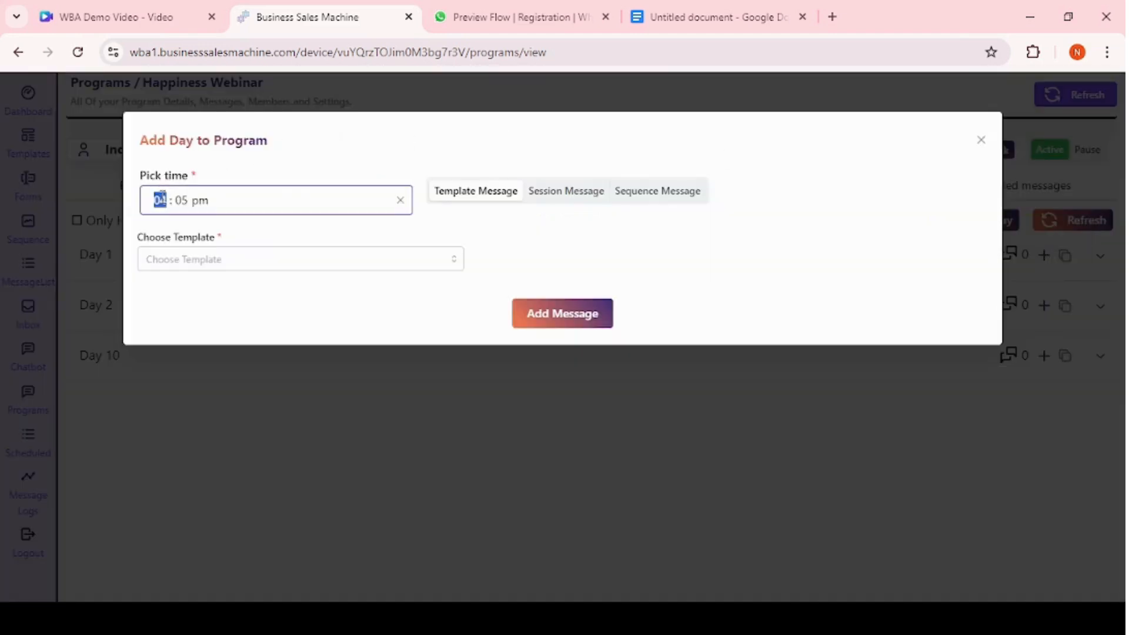
text(10 : 00 a)
click(346, 256)
click(252, 297)
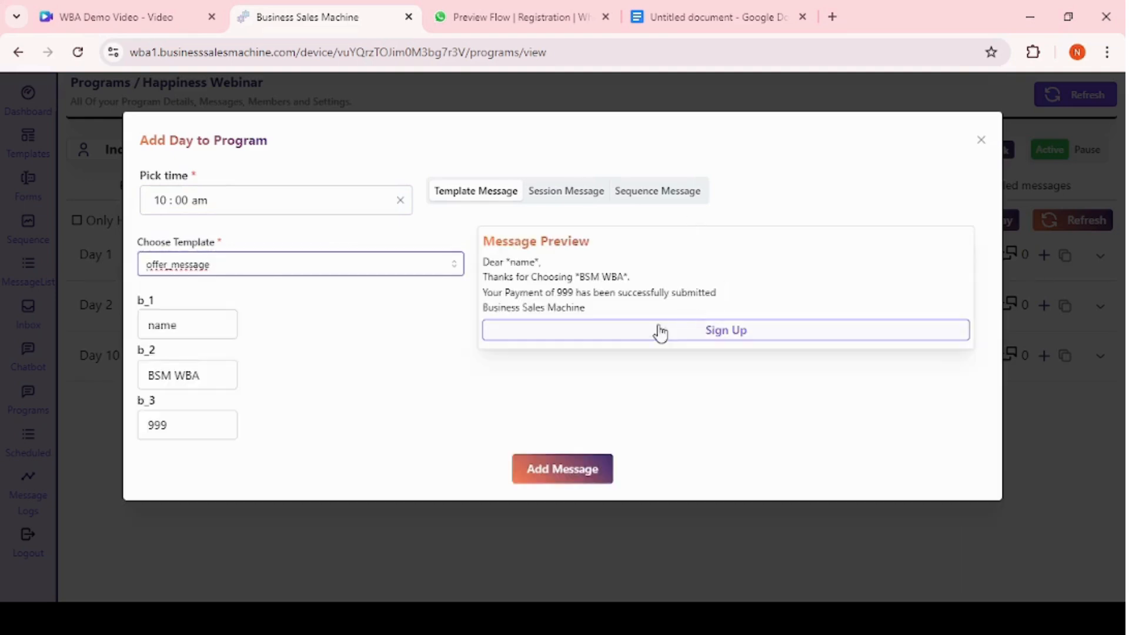
click(547, 469)
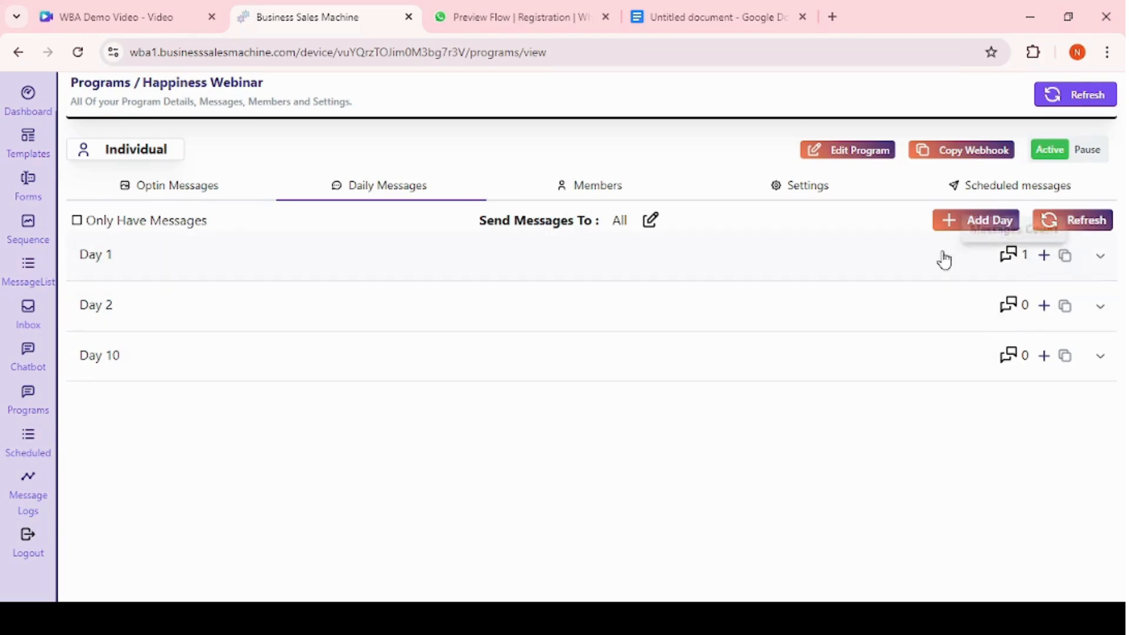
Add a second Day 1 message at 09:00 pm using the dhinakar_4 template.
click(1045, 255)
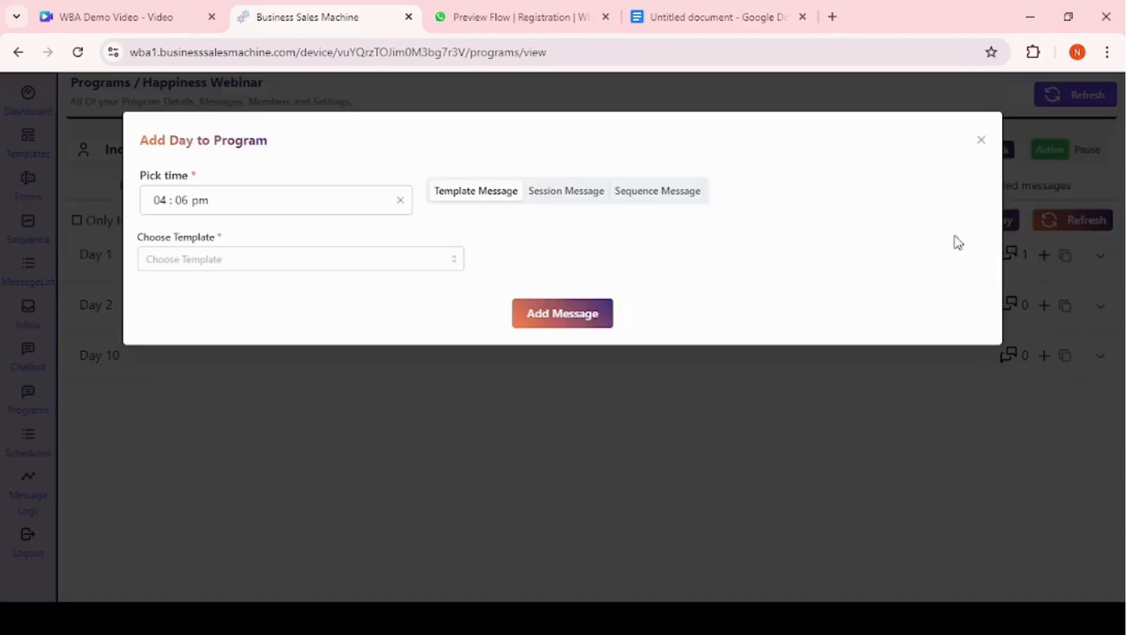
click(565, 191)
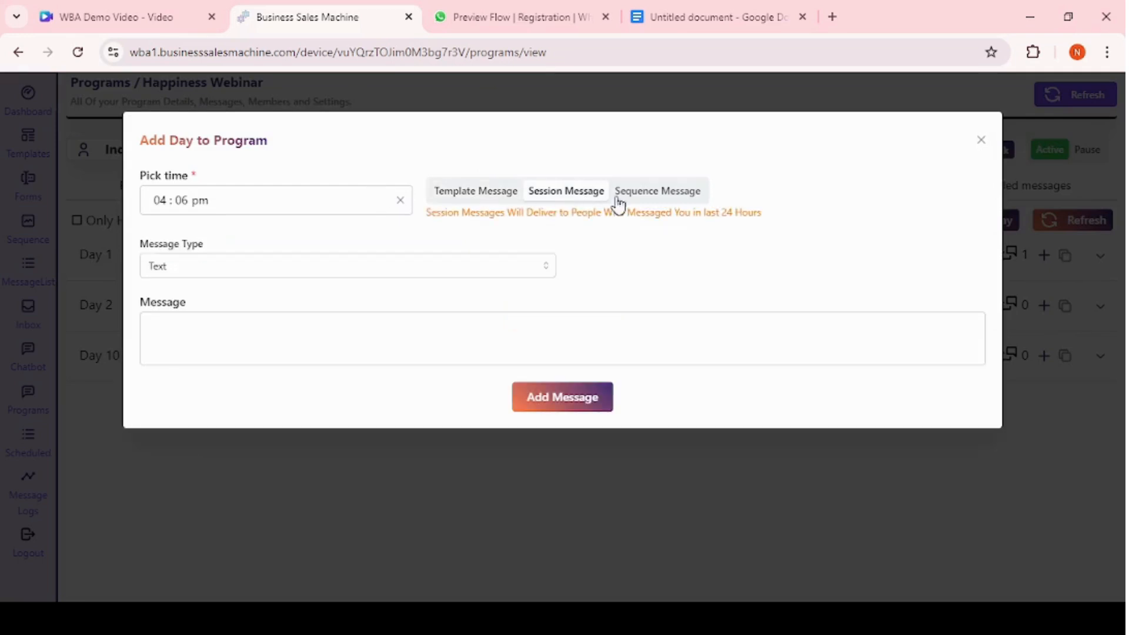
click(468, 191)
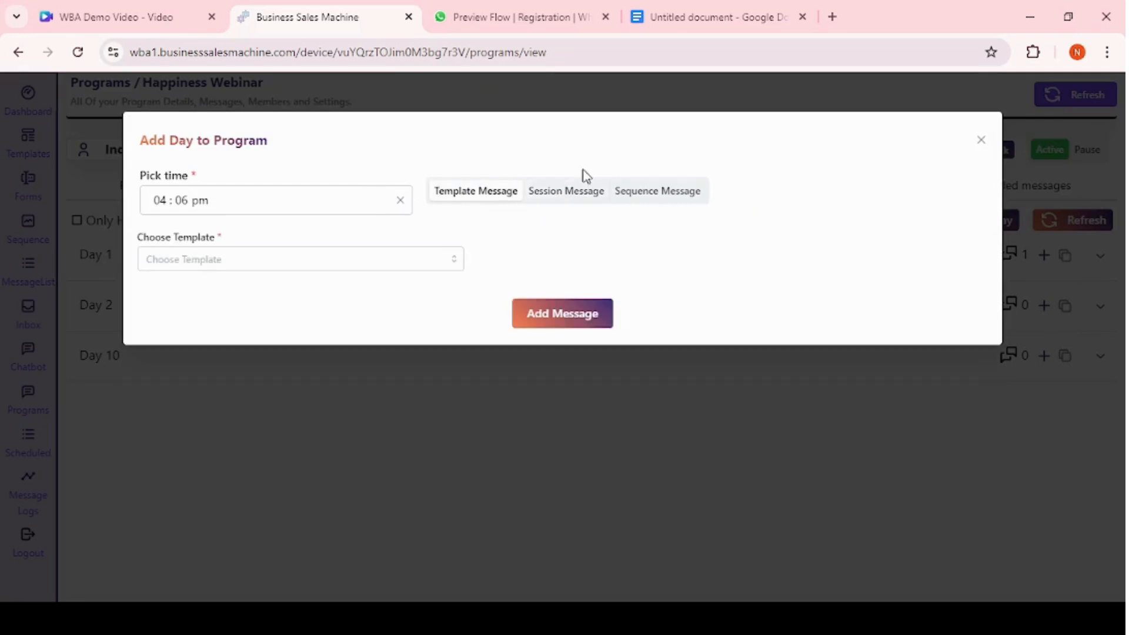
click(680, 194)
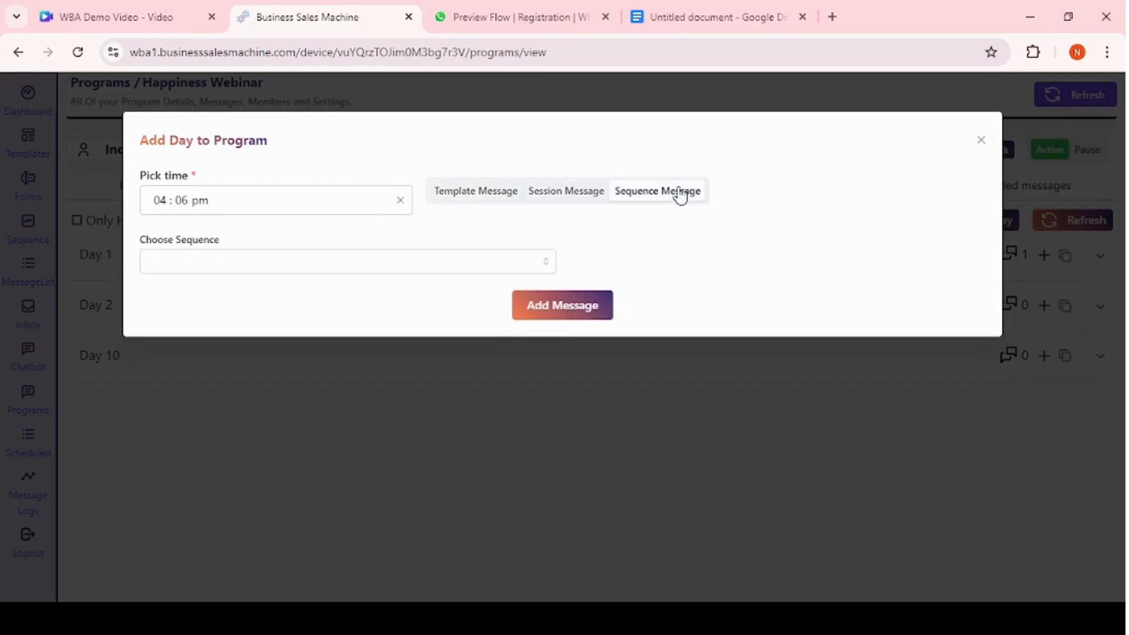
click(496, 195)
click(158, 202)
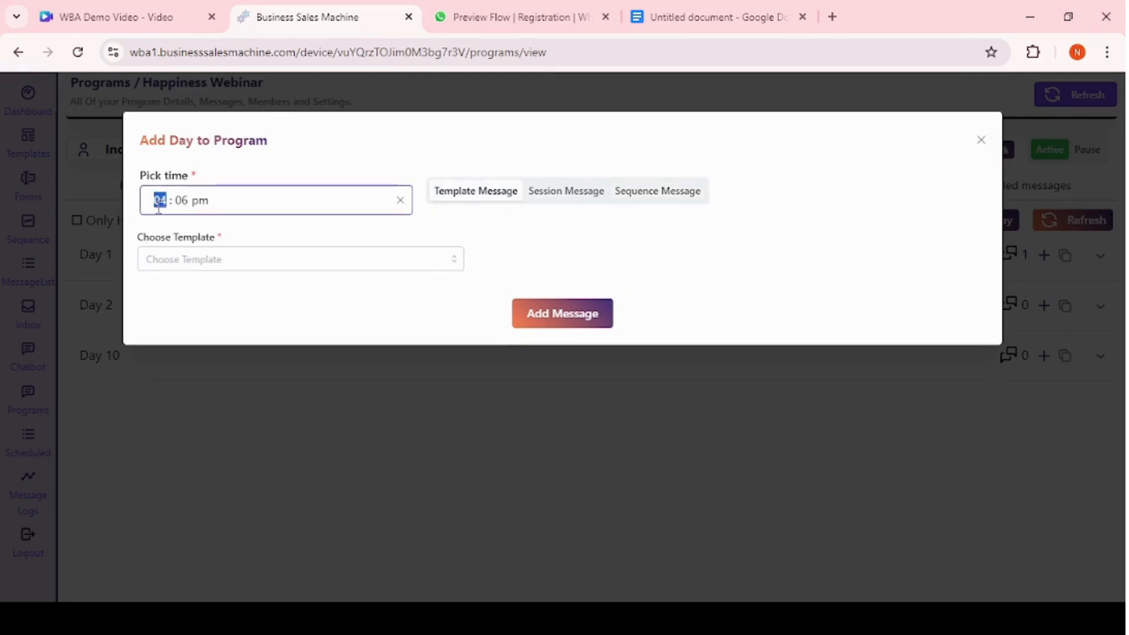
text(09 : 00)
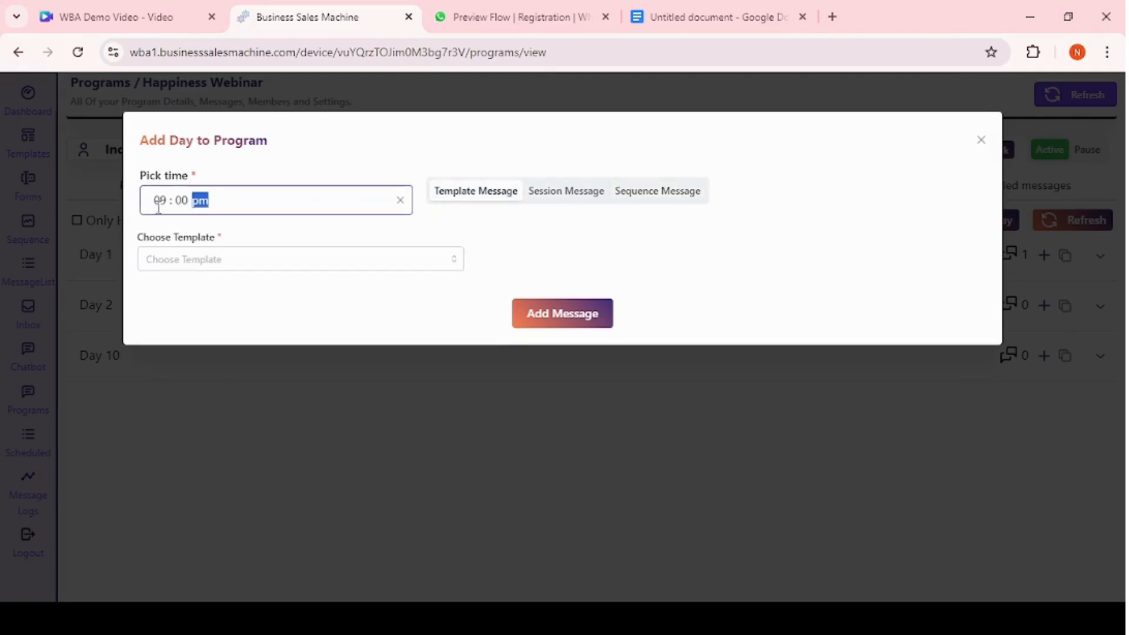
click(283, 256)
click(247, 323)
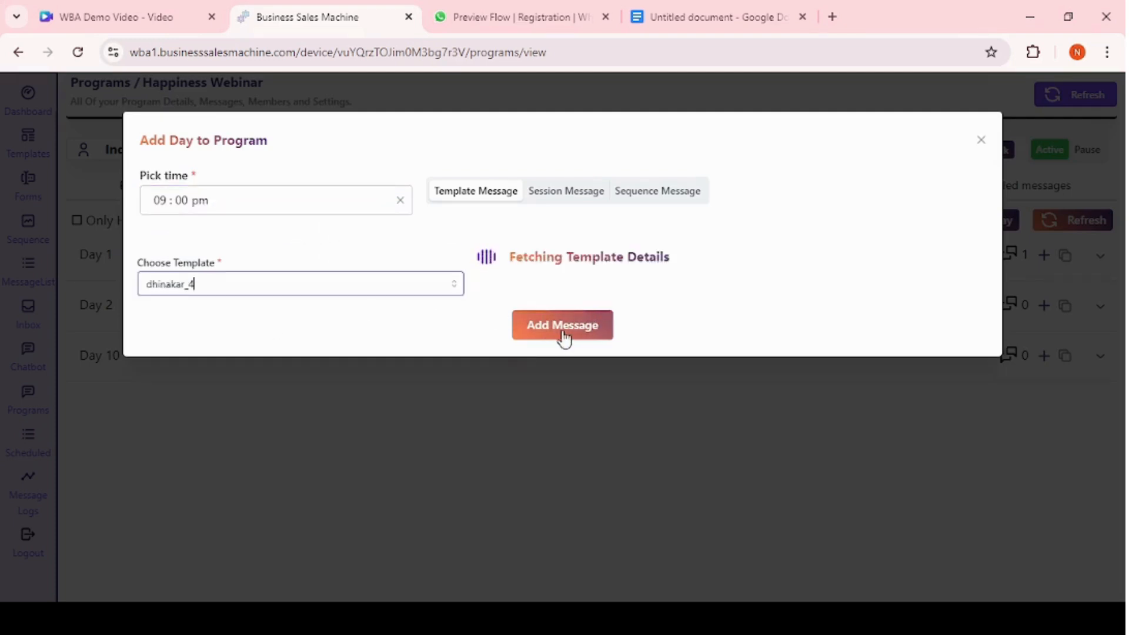
click(555, 395)
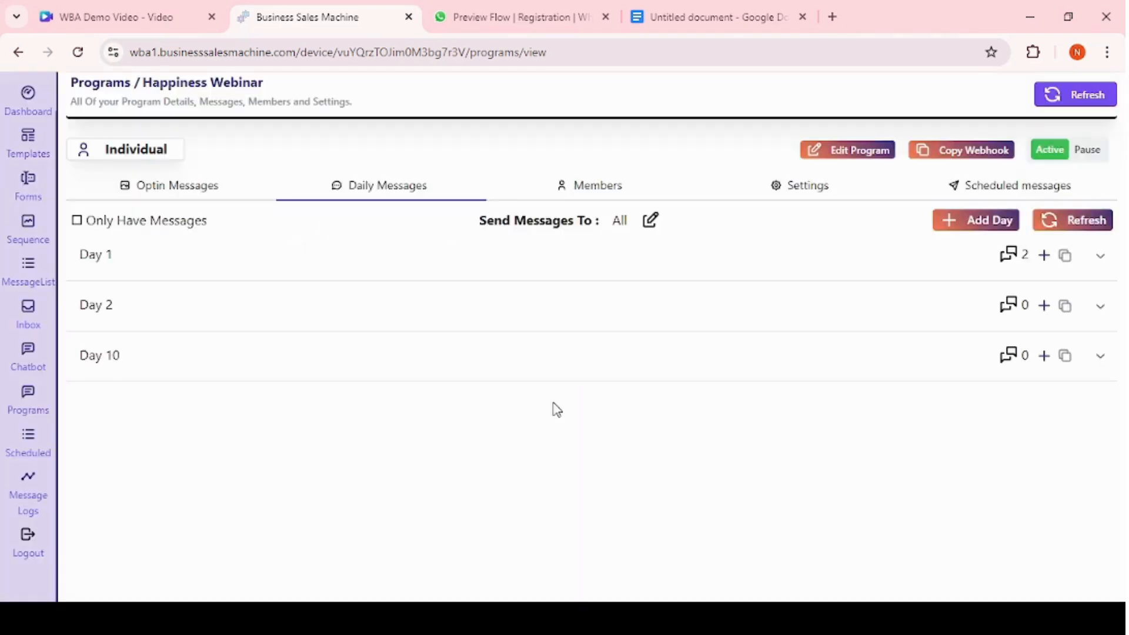
Expand the program days and preview the offer_message content of the 10:00 AM Day 1 message.
click(746, 275)
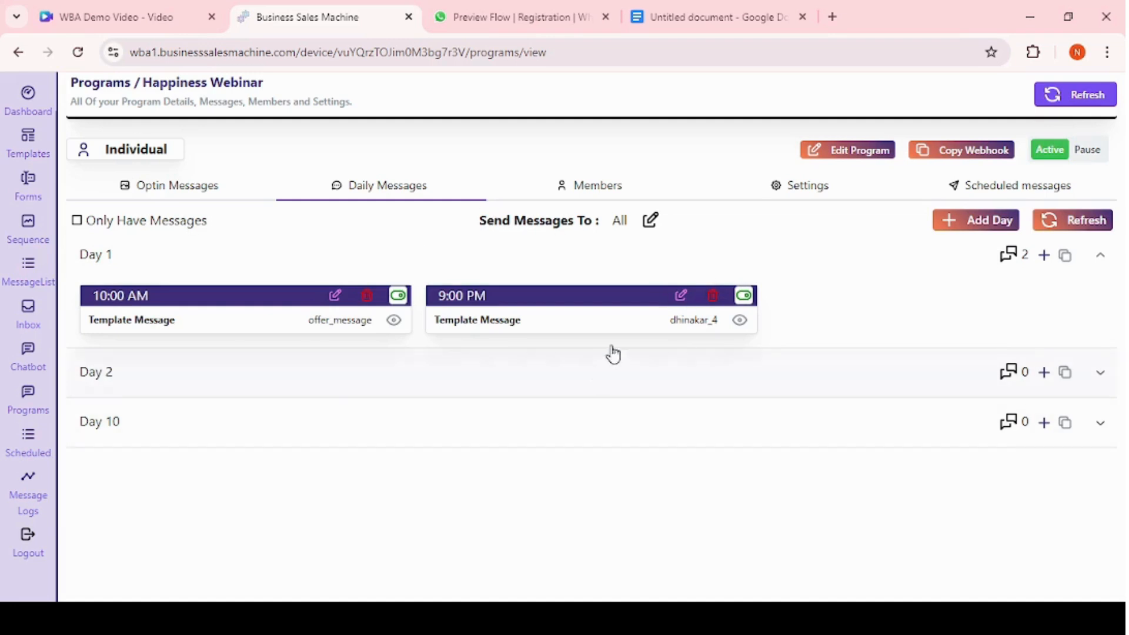
click(570, 395)
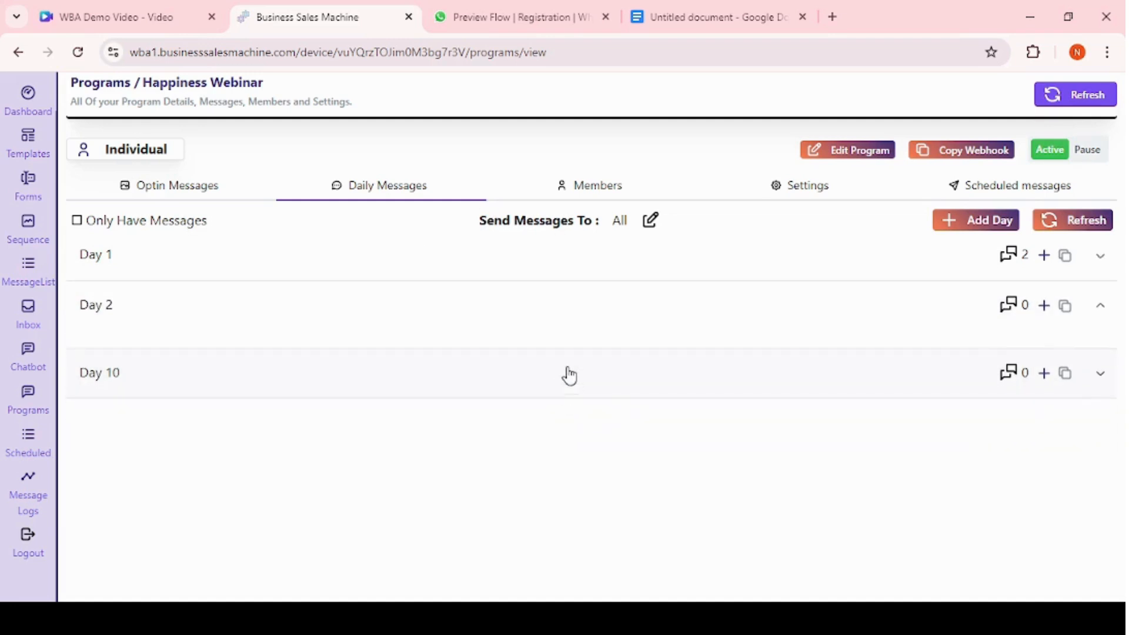
click(521, 277)
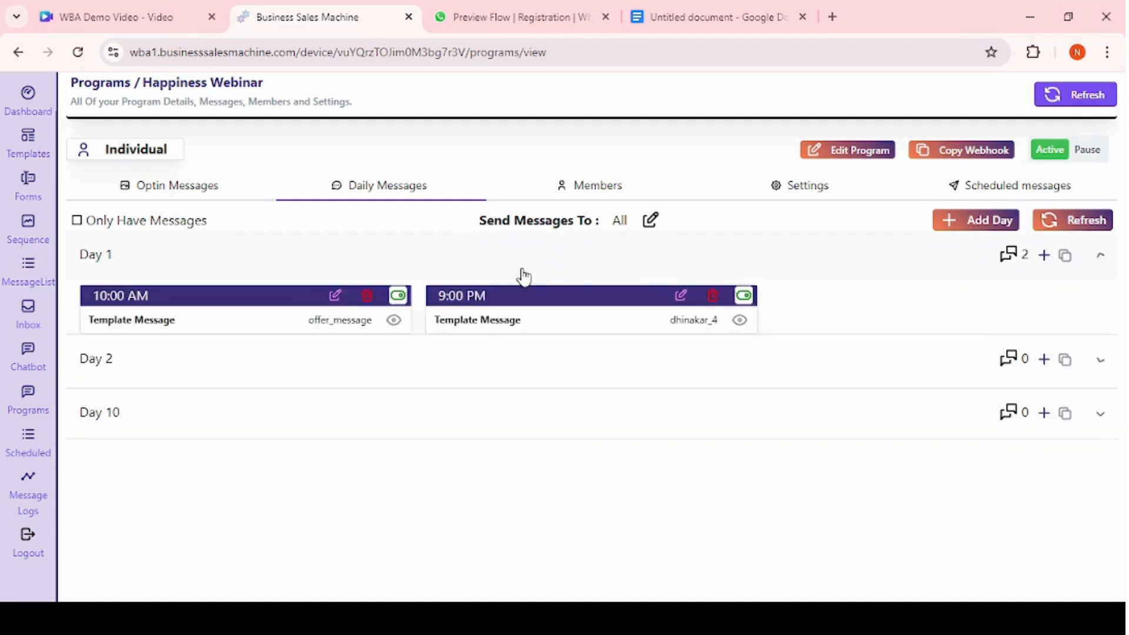
click(393, 321)
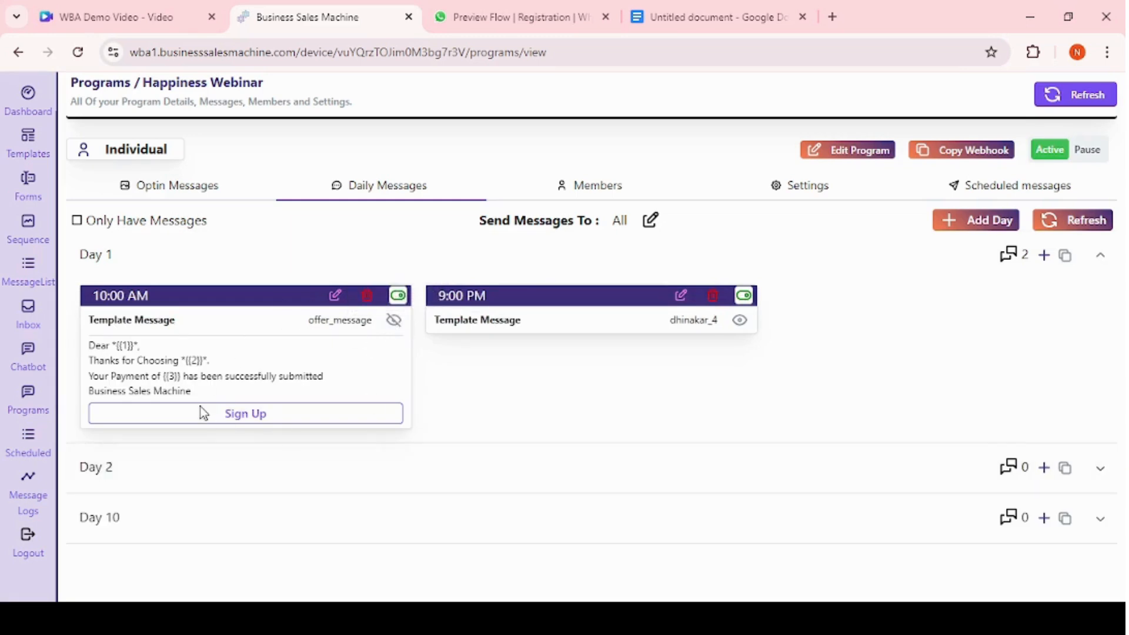
click(394, 321)
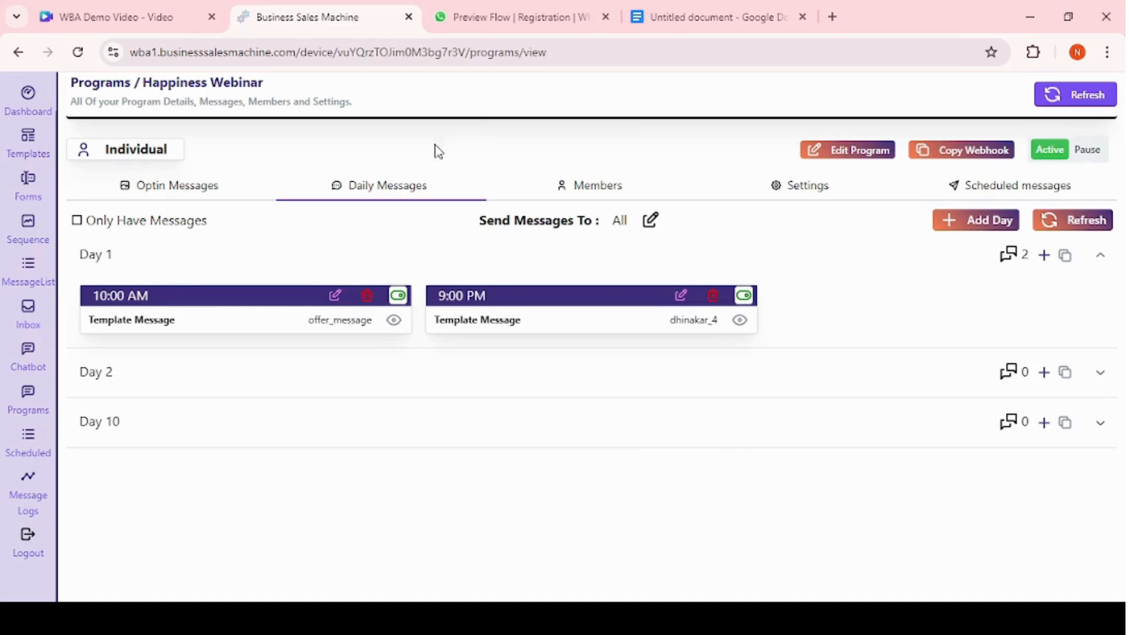
click(180, 186)
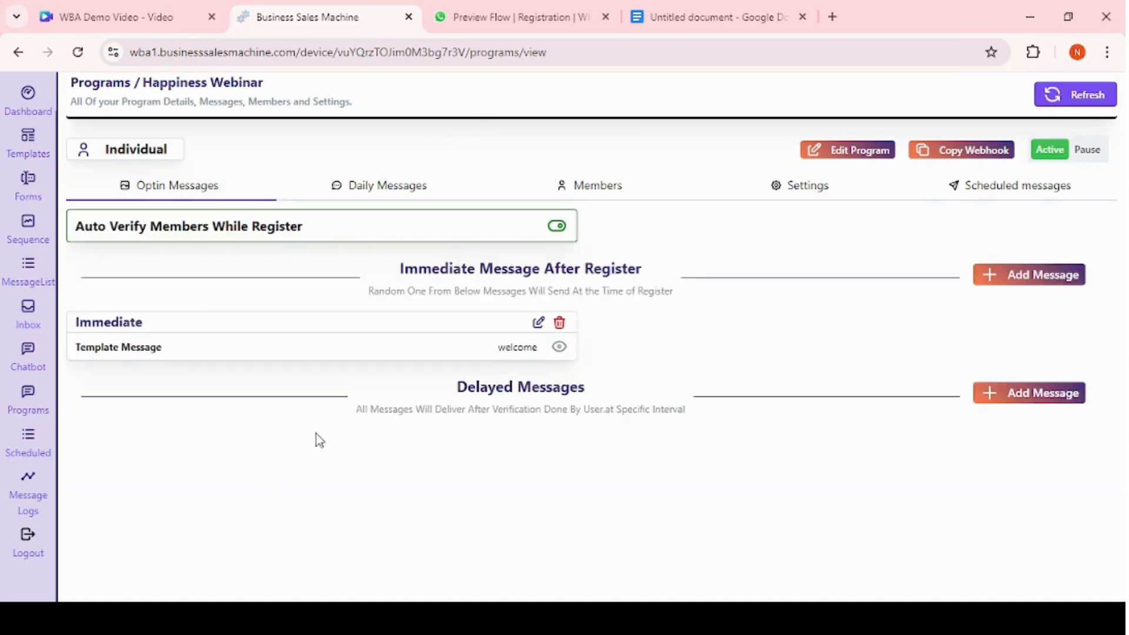
click(367, 186)
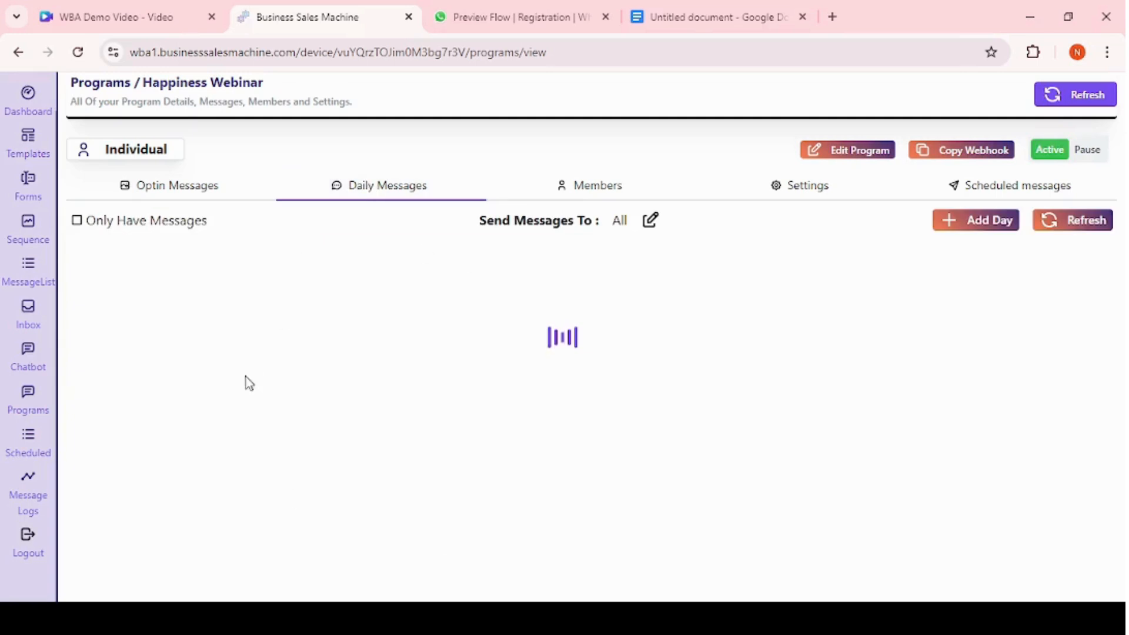
Open the program's Members tab, start adding members, and review the available contact folders for import.
click(613, 188)
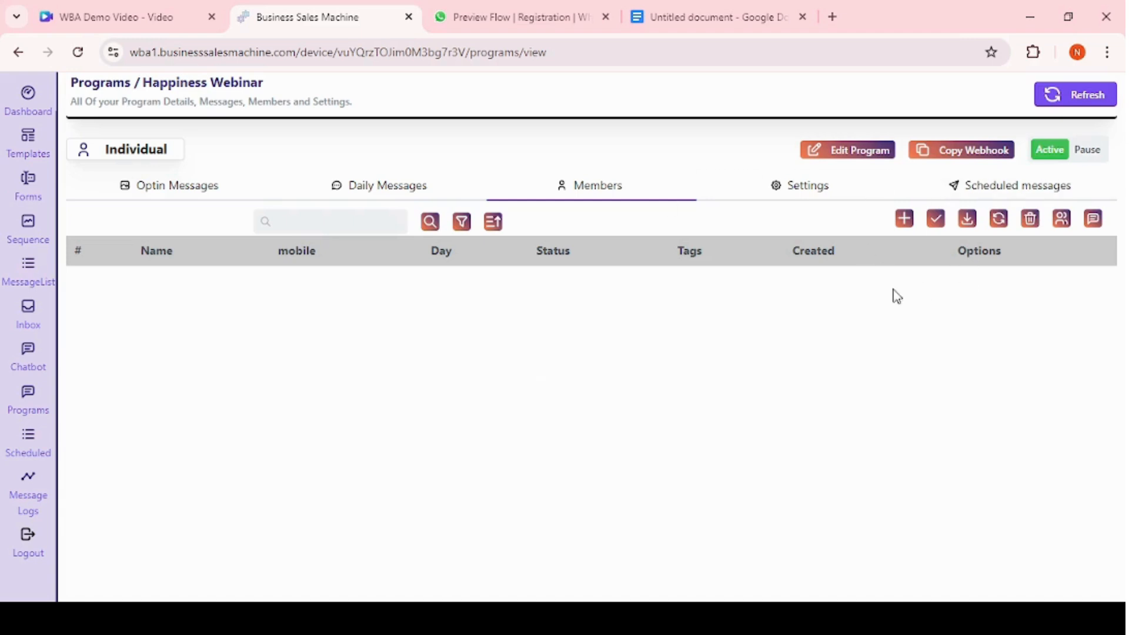
click(964, 158)
click(905, 219)
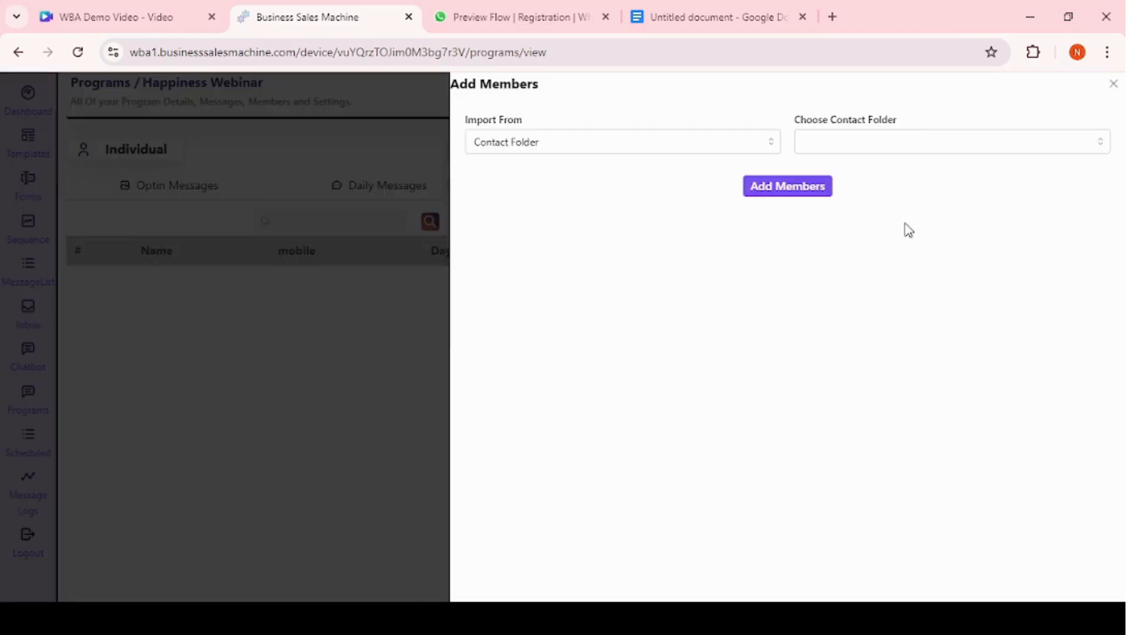
click(607, 147)
click(578, 177)
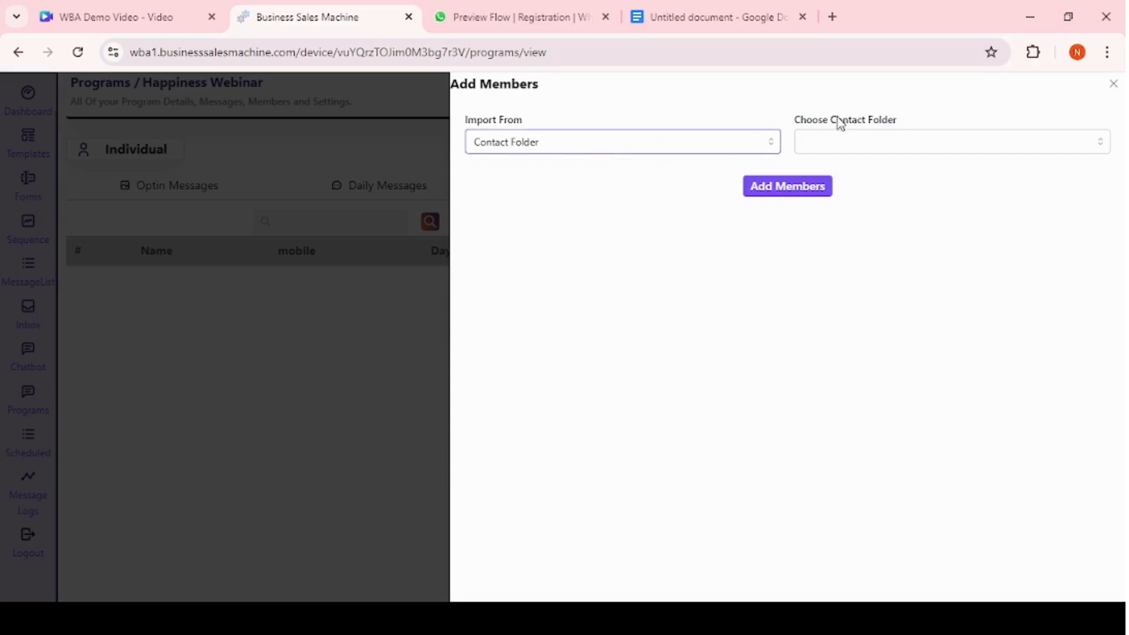
click(852, 142)
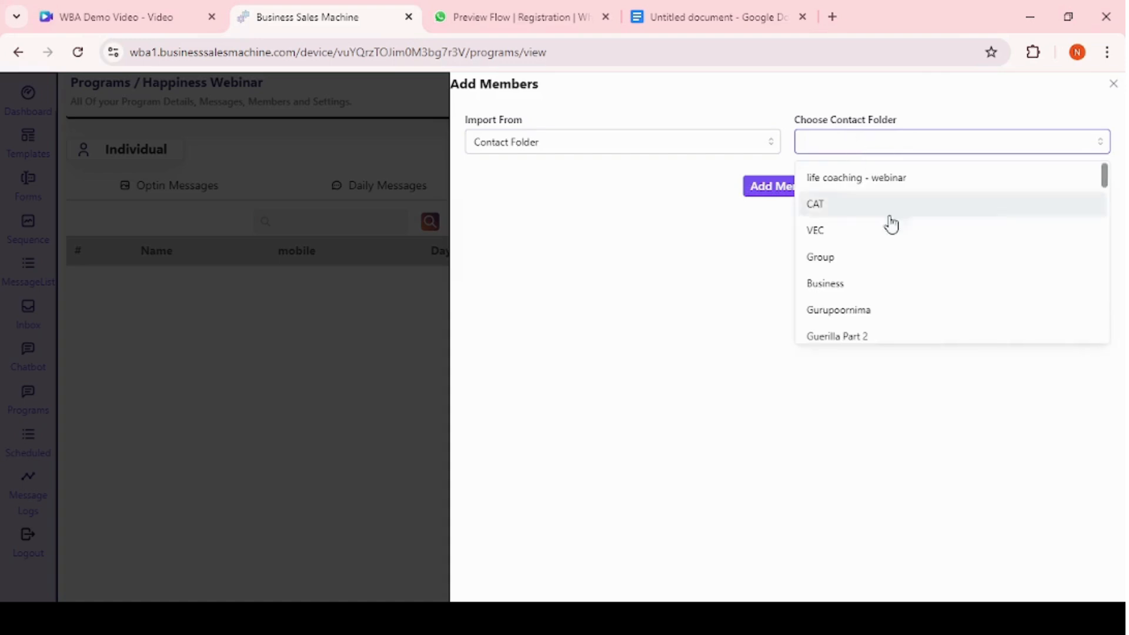
click(661, 147)
Explore importing members from the Advance Makeup course program and from an Excel file.
click(537, 206)
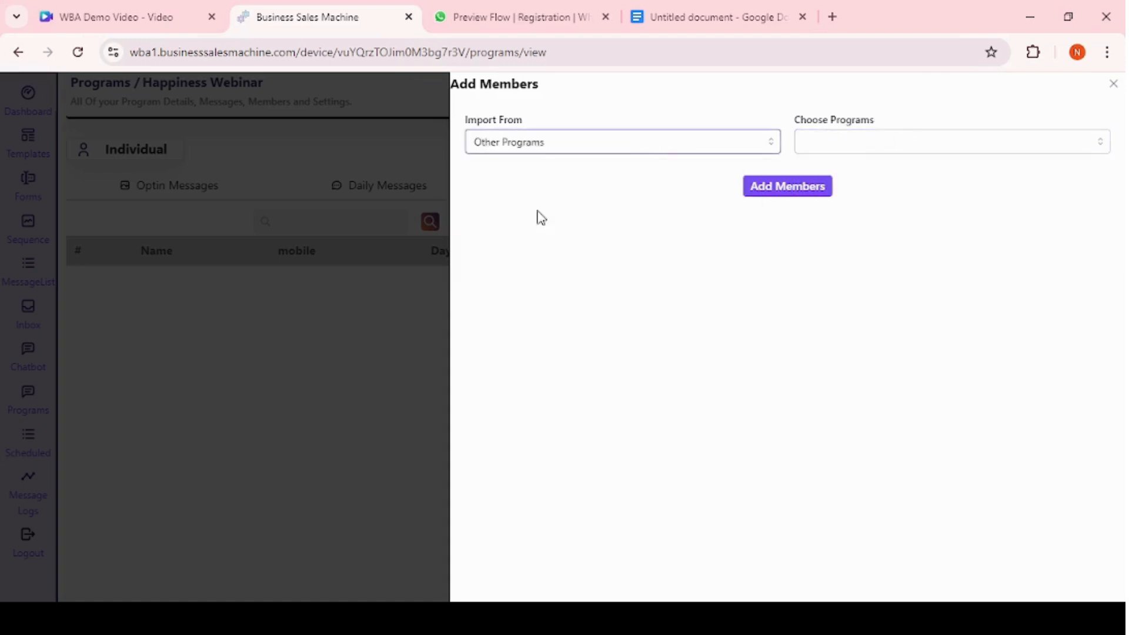
click(893, 145)
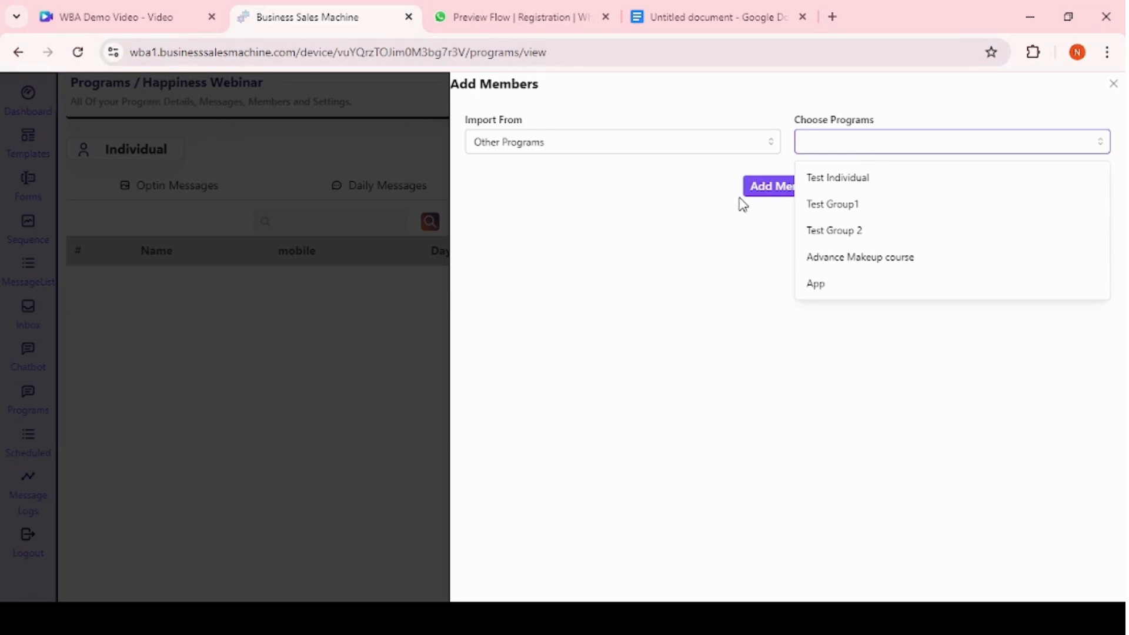
click(880, 268)
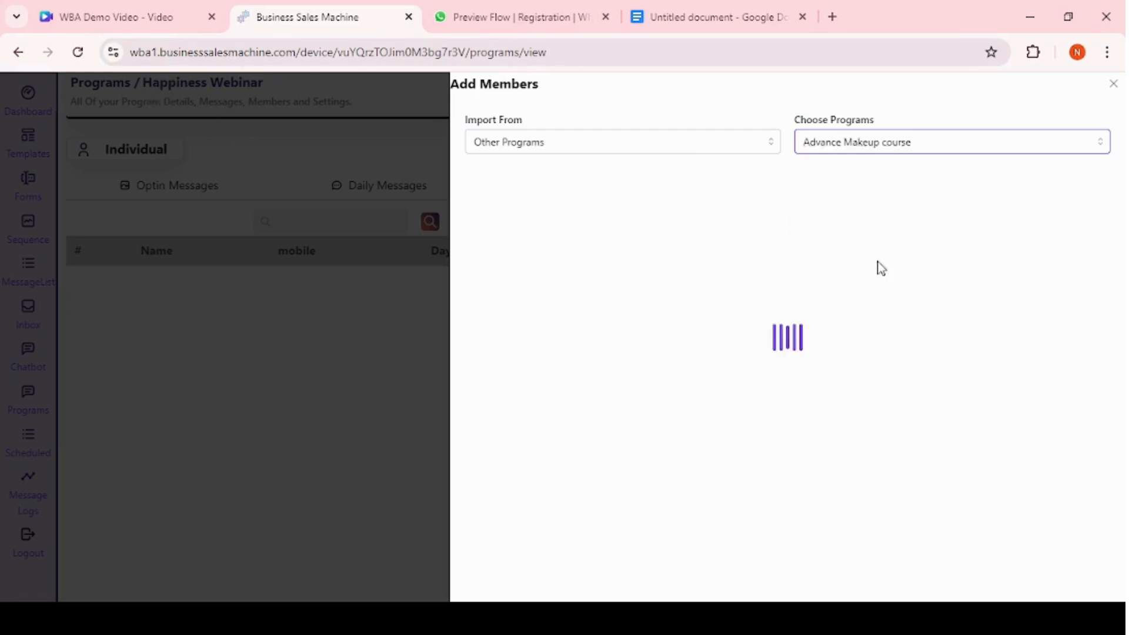
click(608, 152)
click(520, 230)
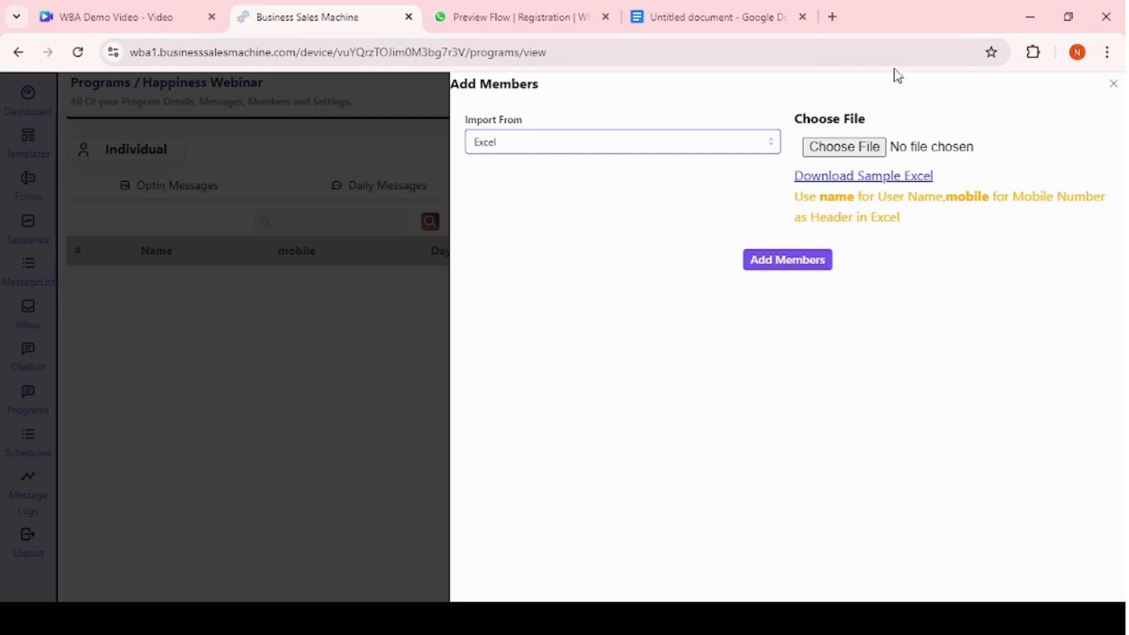
Switch the import source to Manual and add one member with their name and mobile number.
click(635, 144)
click(509, 255)
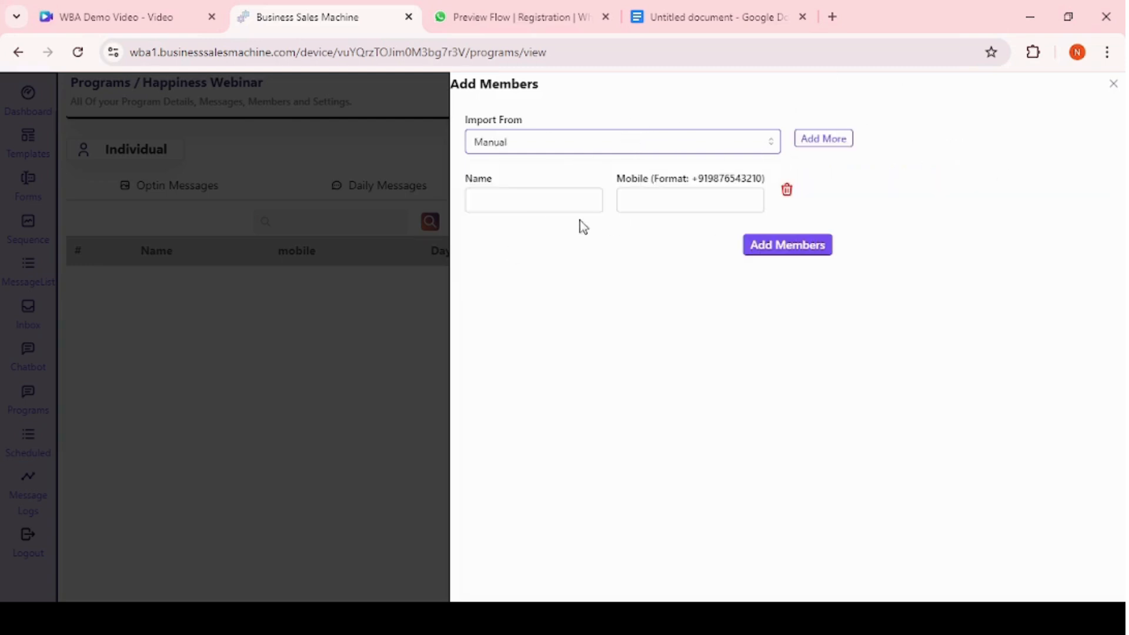
click(525, 205)
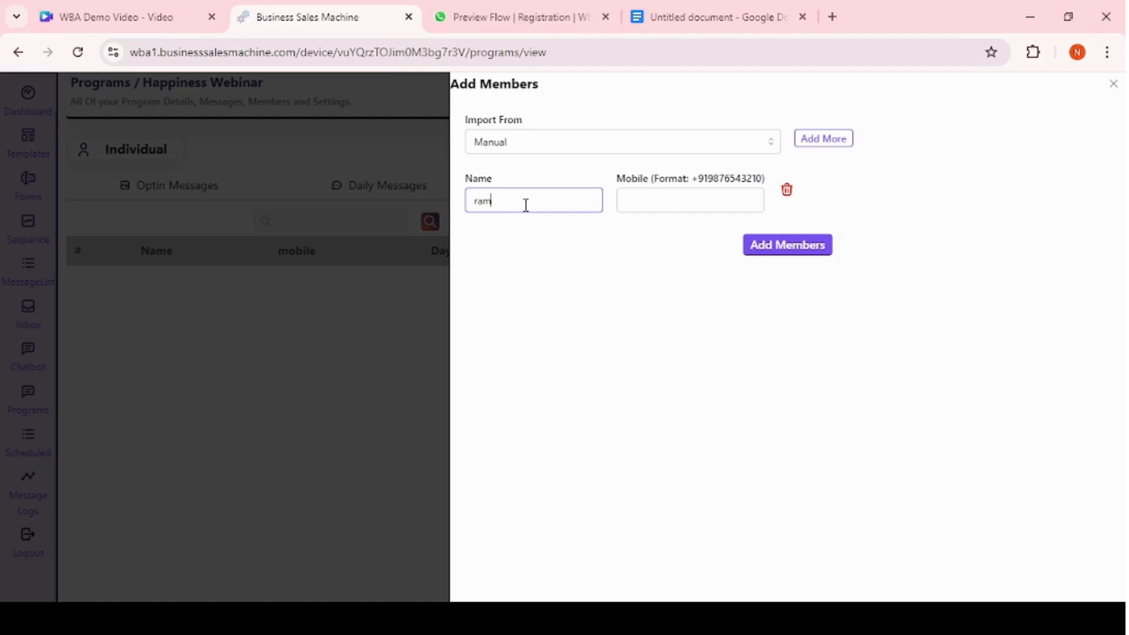
click(660, 204)
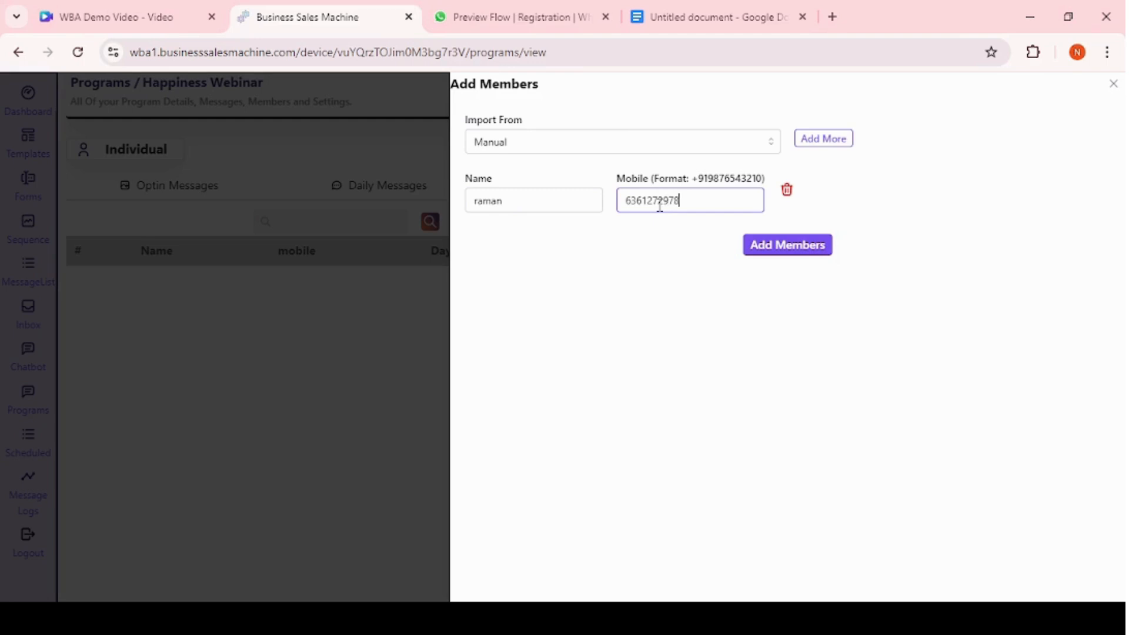
click(786, 249)
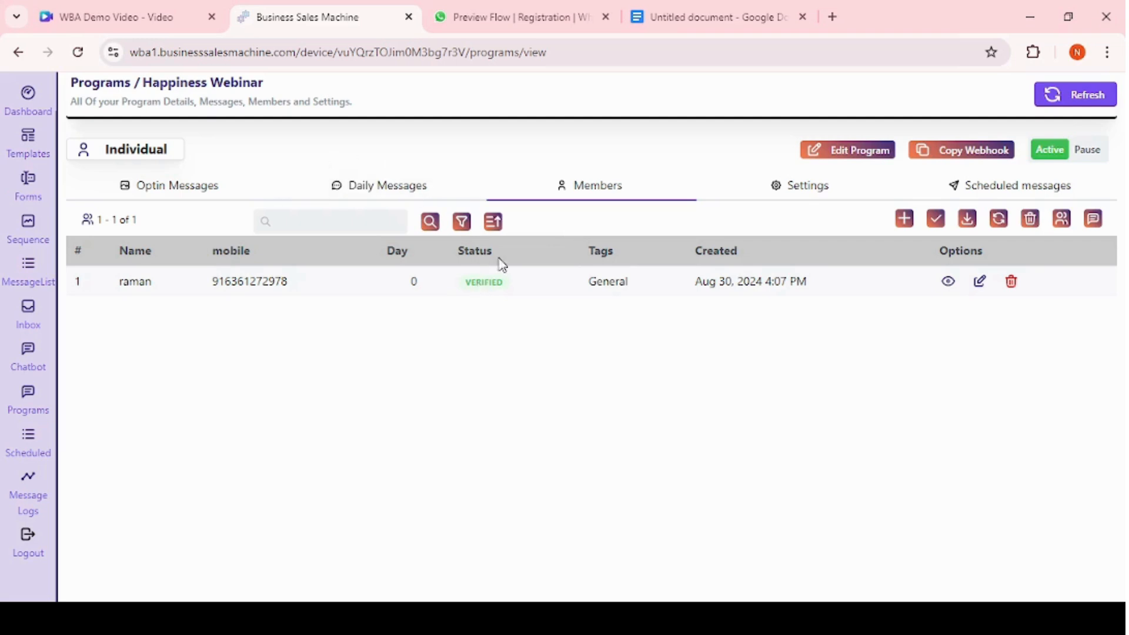
Enable sending the first program message on a specific day, choosing Monday, and confirm the change.
click(155, 185)
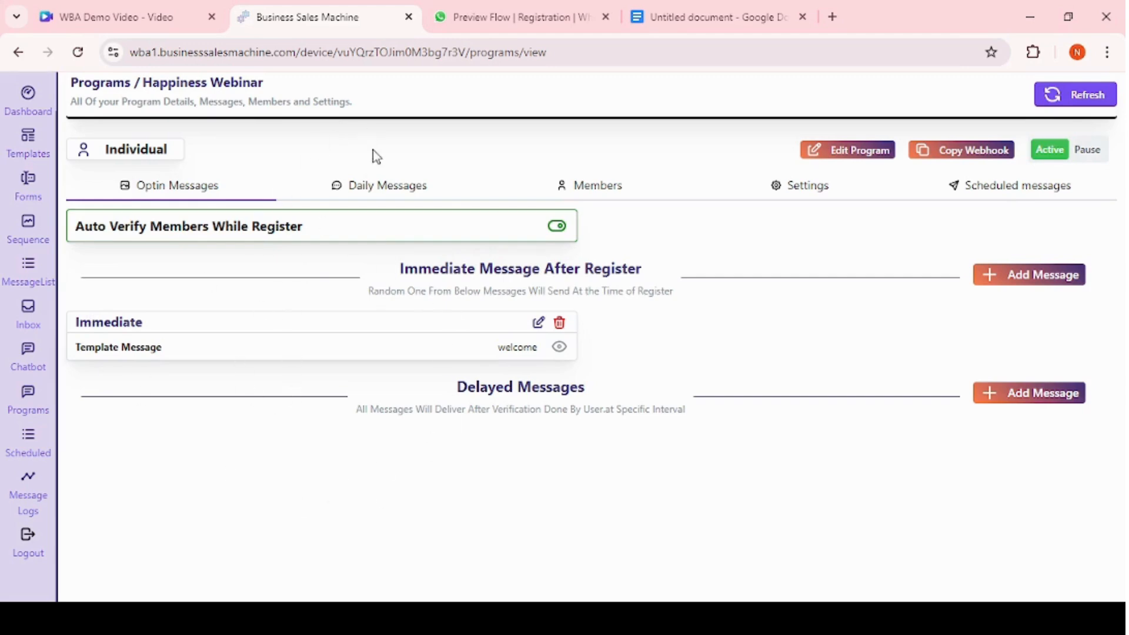
click(381, 178)
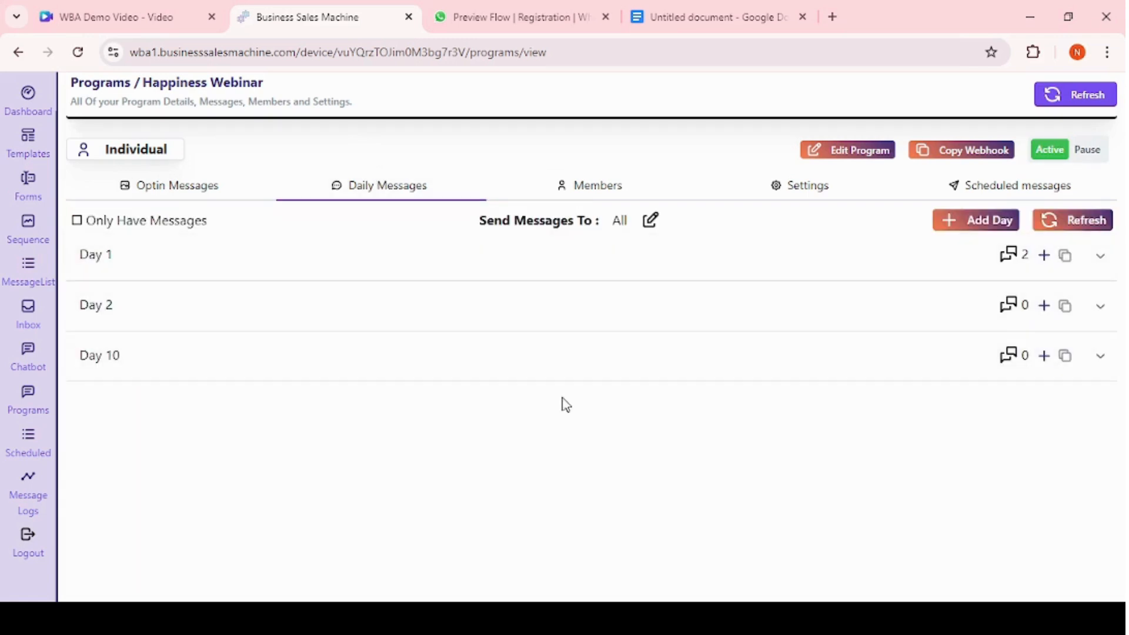
click(821, 190)
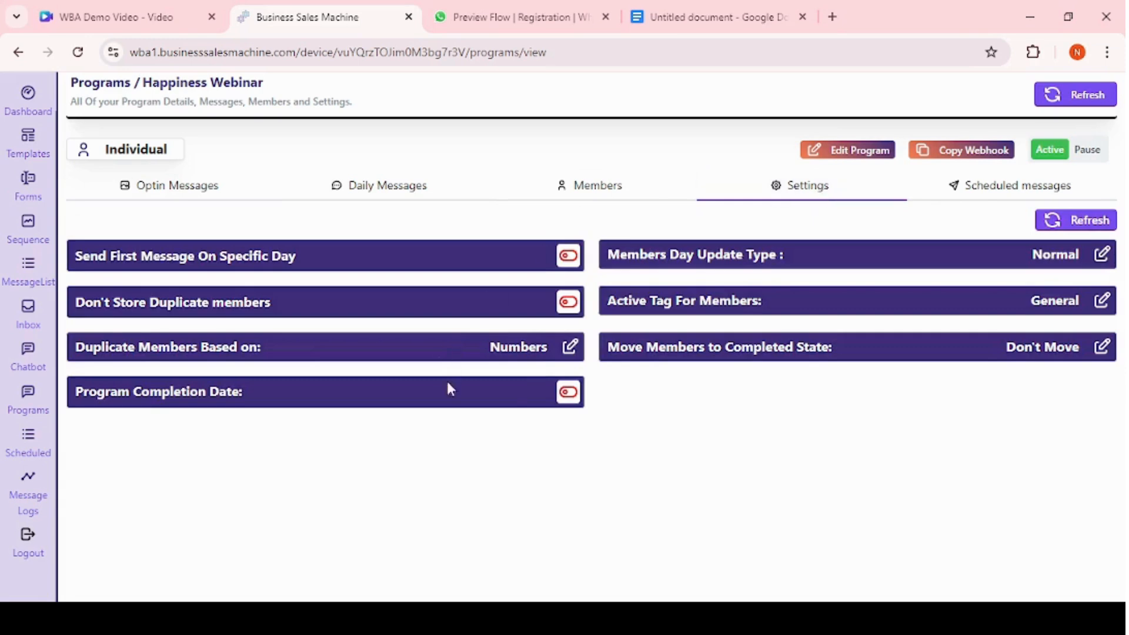
click(383, 258)
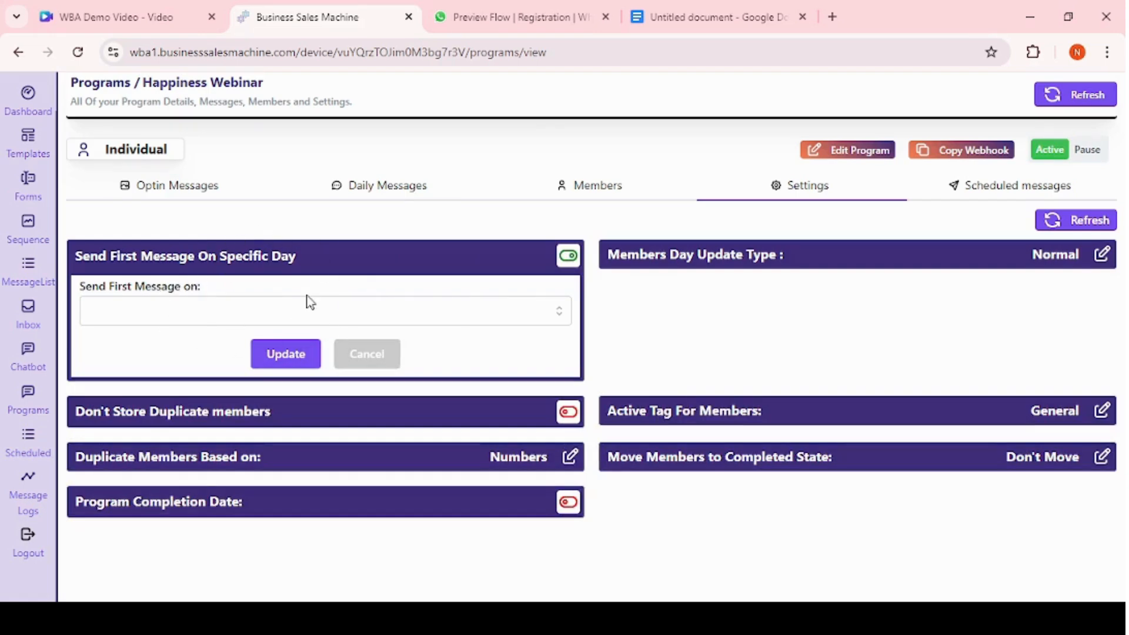
click(231, 322)
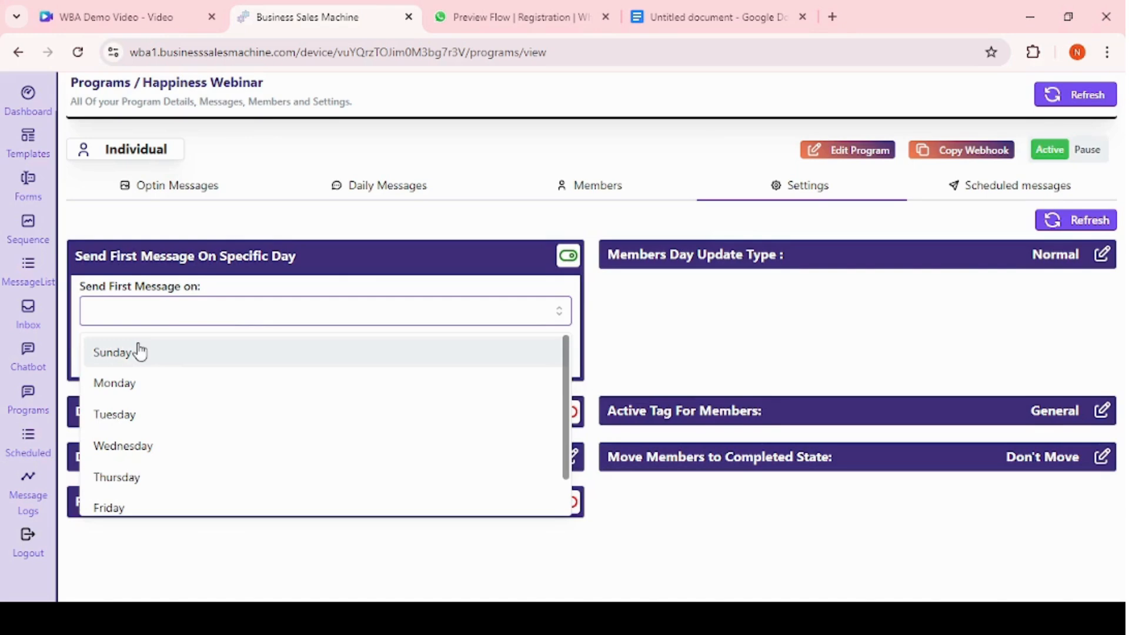
click(139, 382)
click(289, 222)
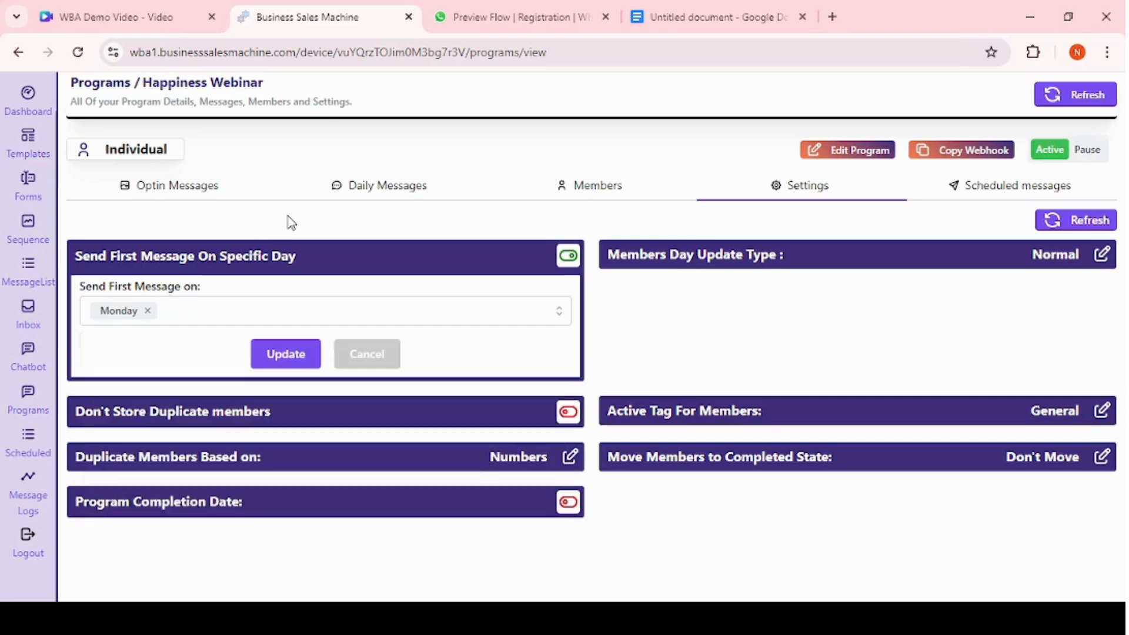
click(262, 356)
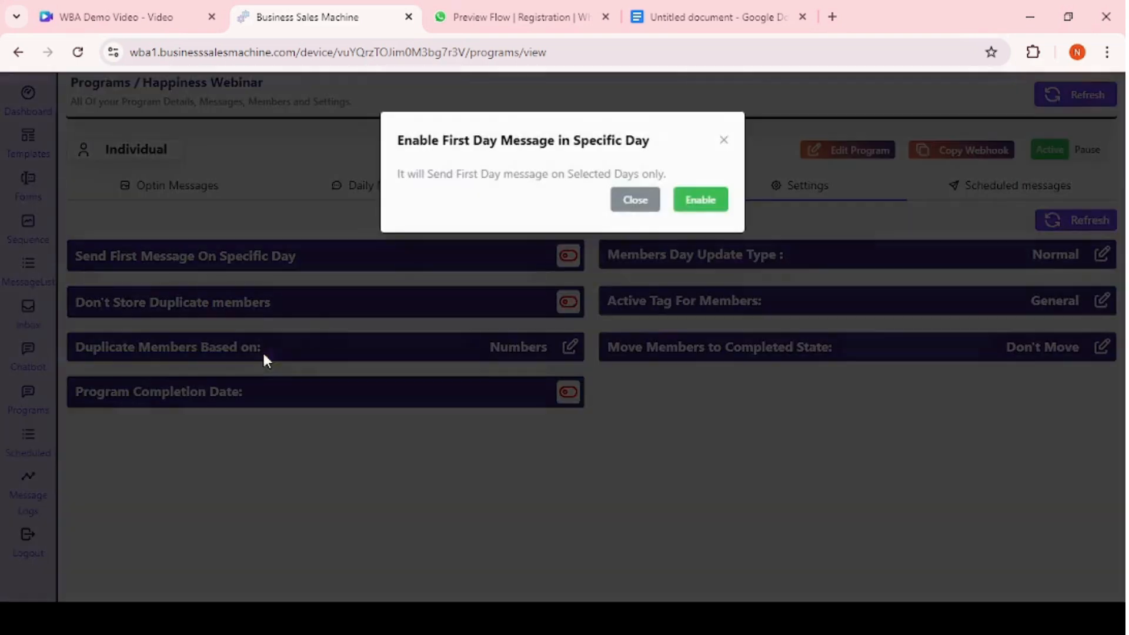
click(702, 200)
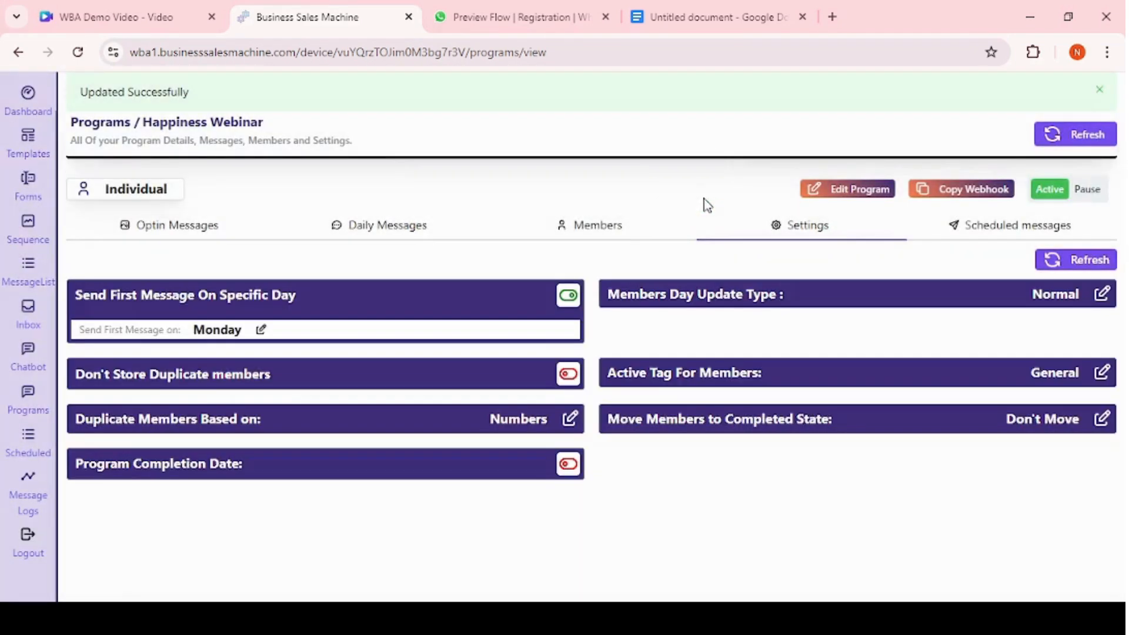
Base duplicate member detection on Tags & Numbers instead of Numbers and confirm the update.
click(374, 234)
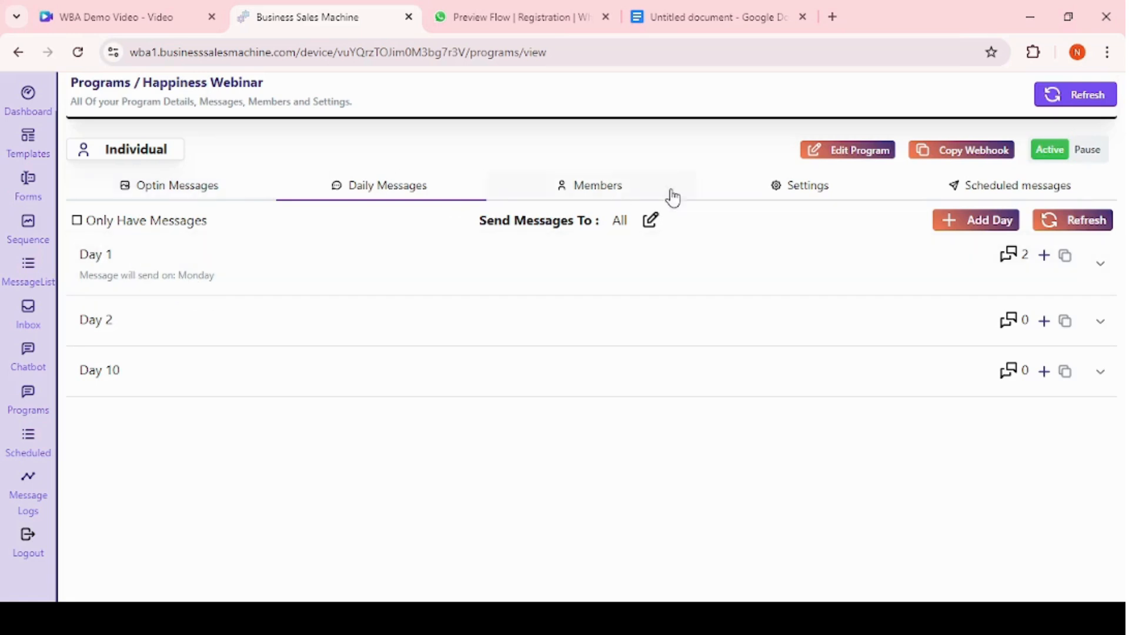
click(791, 200)
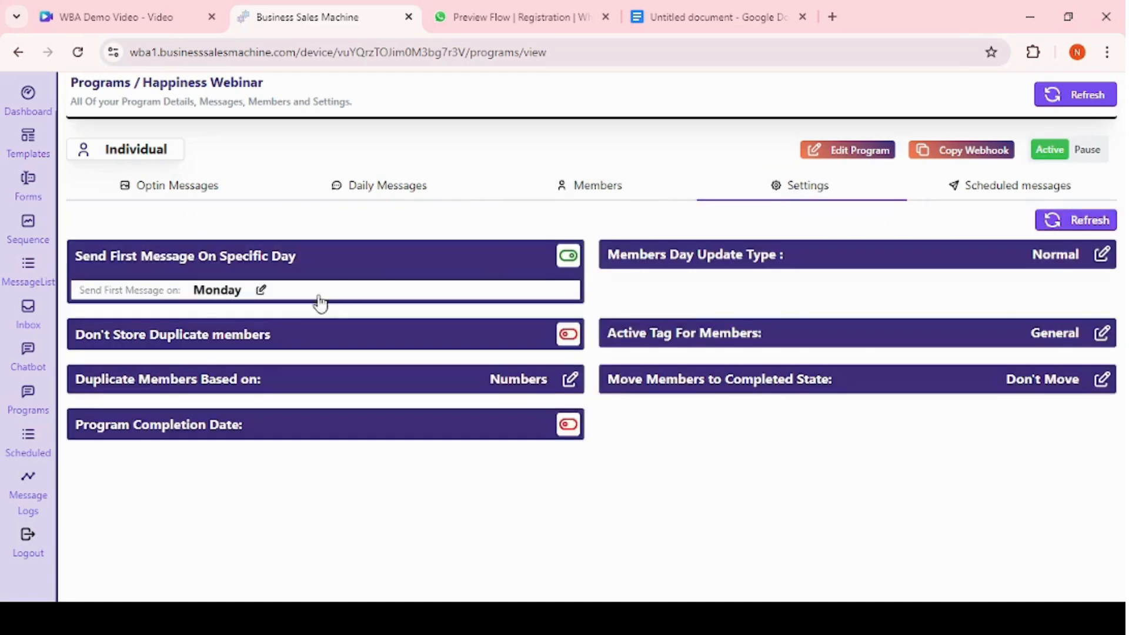
click(237, 334)
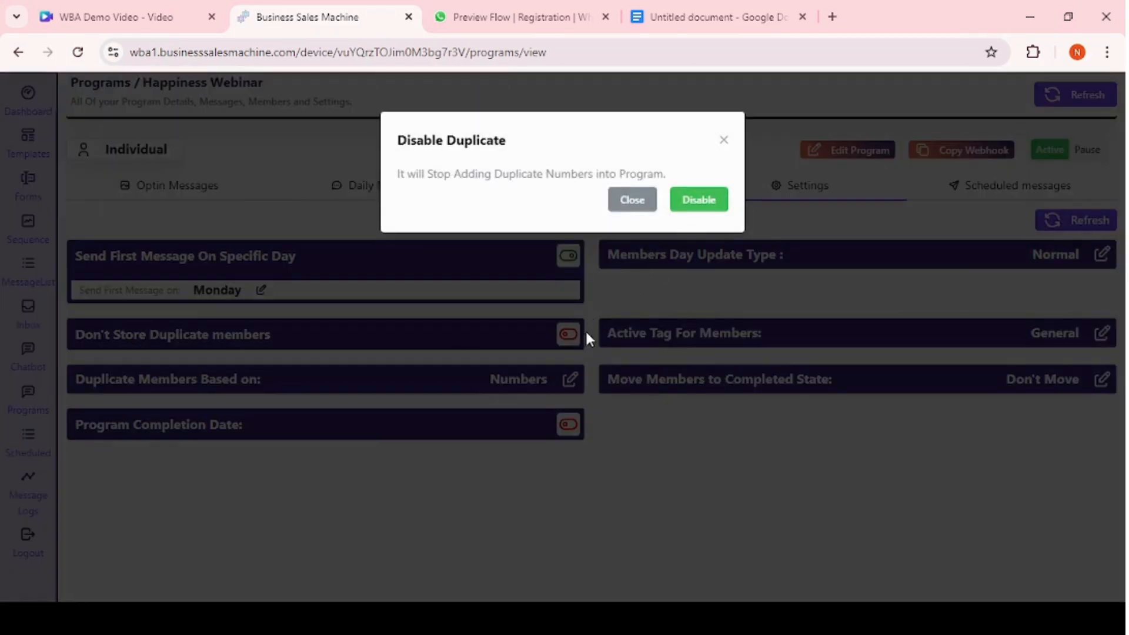
click(611, 303)
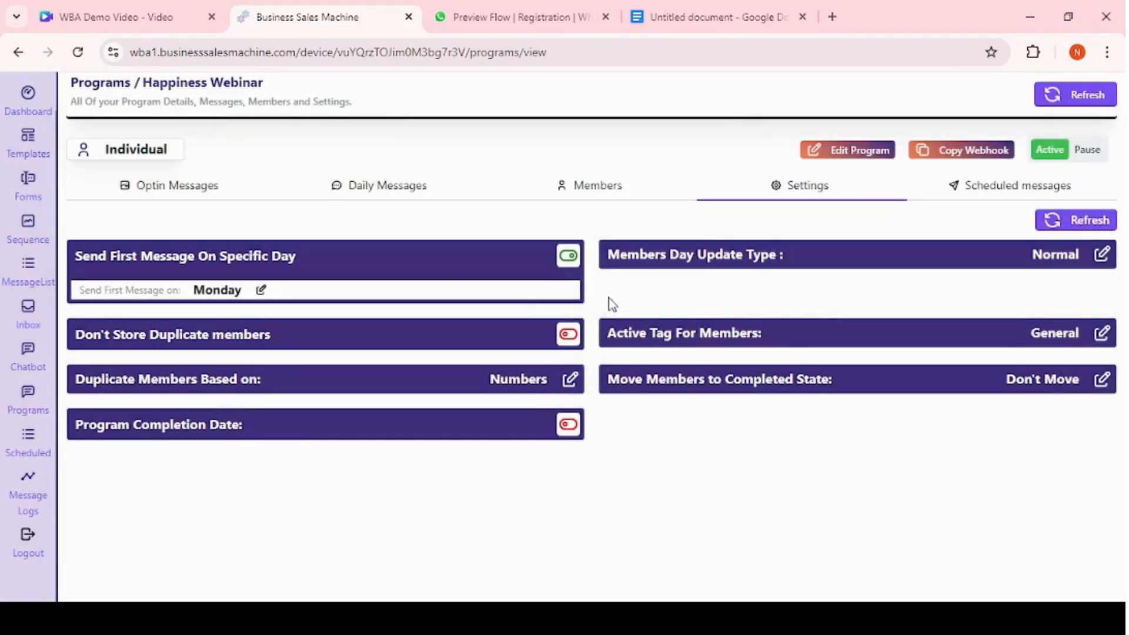
click(211, 391)
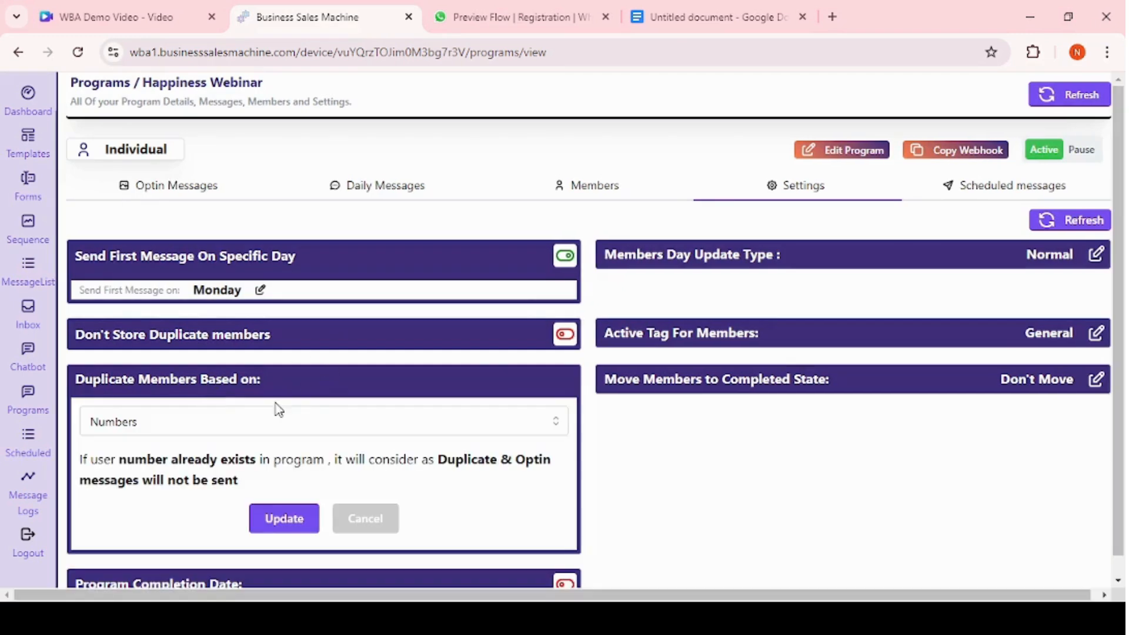
click(230, 421)
click(161, 462)
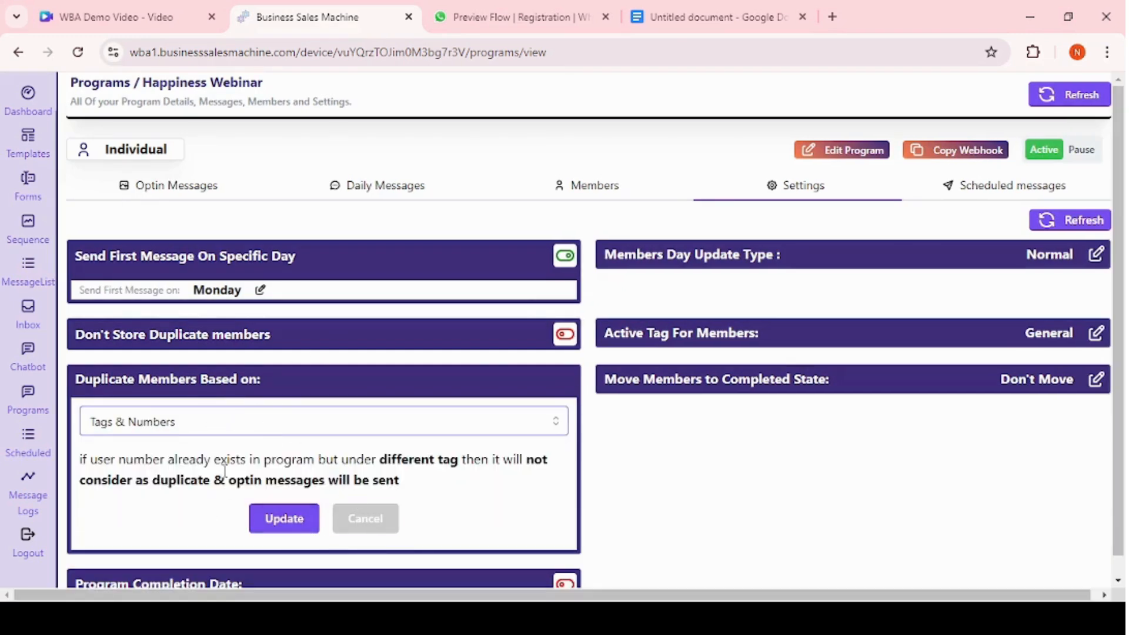
click(276, 519)
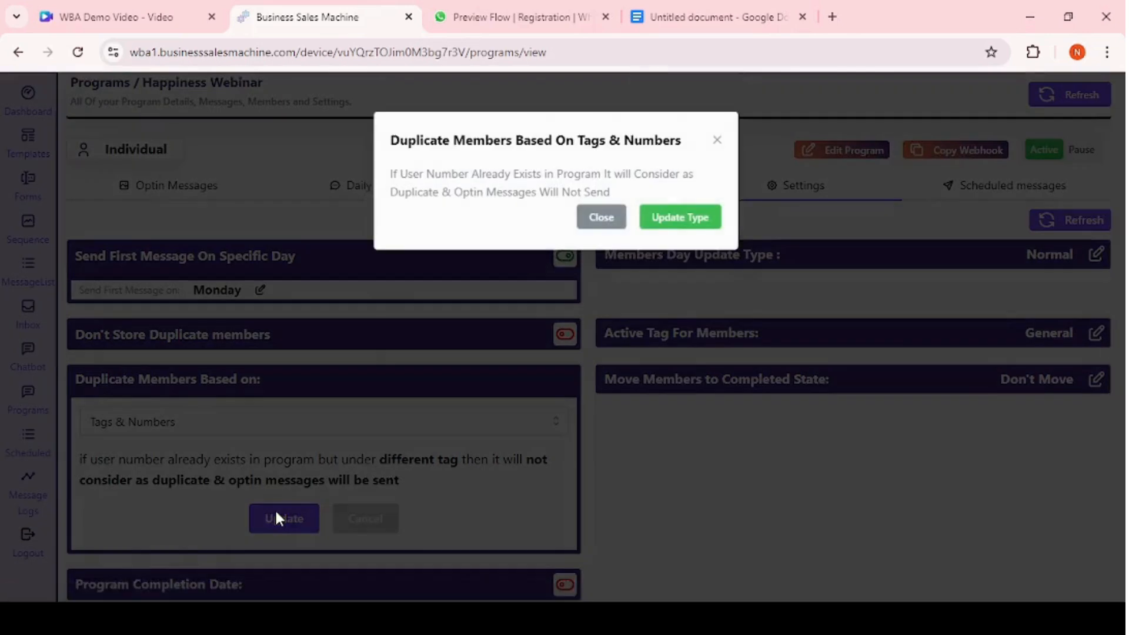
click(688, 213)
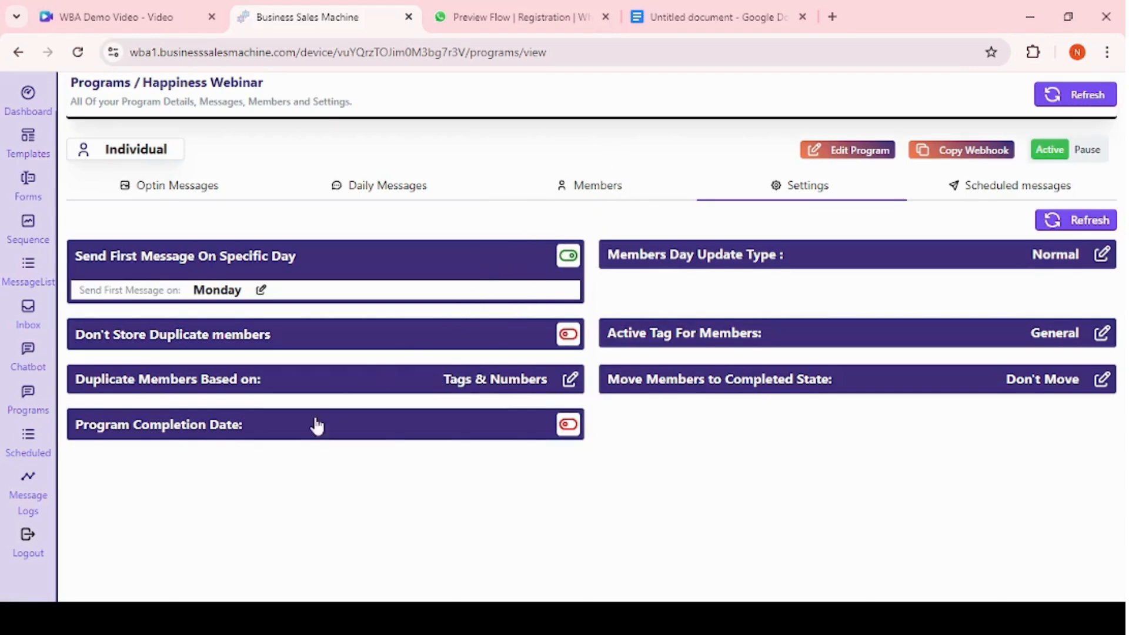
Enable a program completion date of September 30, 2024 and save it.
click(278, 437)
click(279, 437)
click(373, 438)
scroll(373, 439, down, 1)
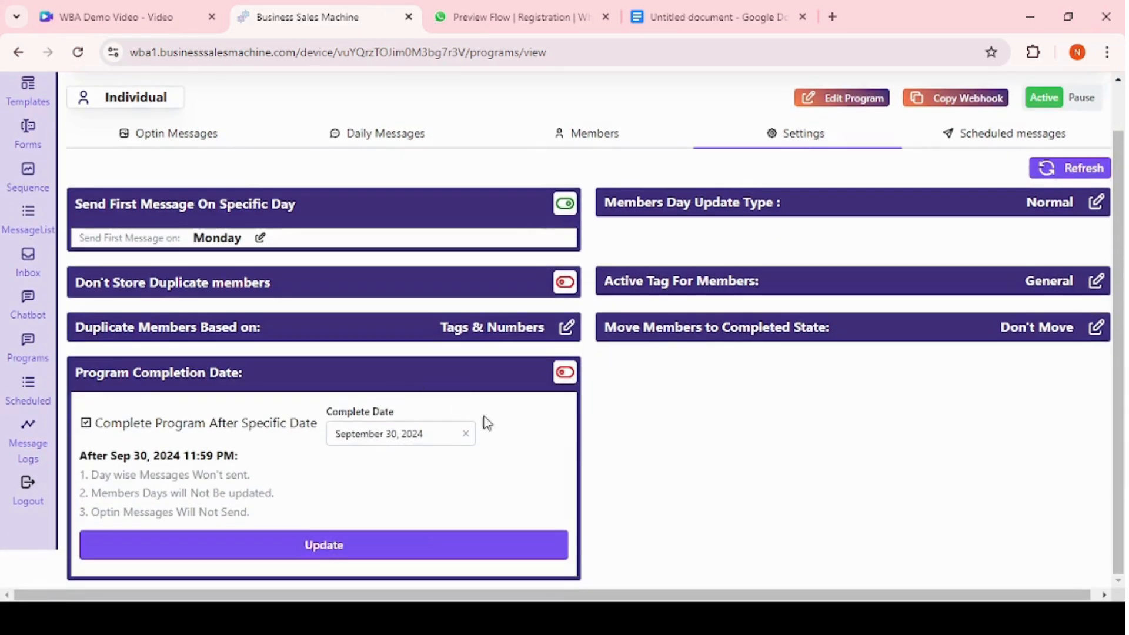
click(409, 437)
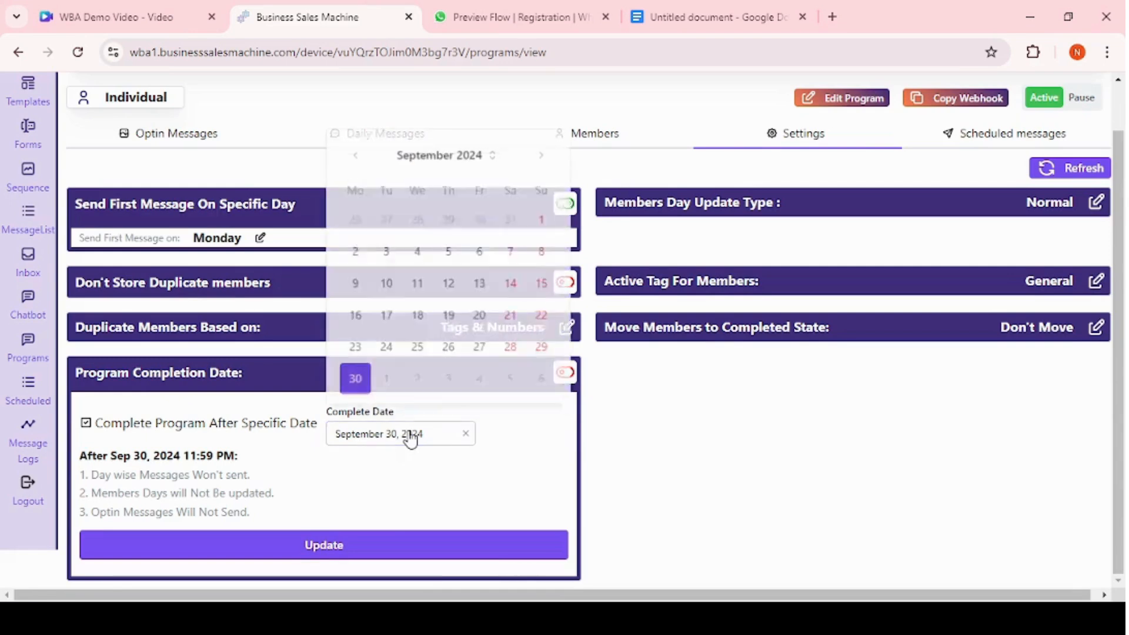
click(356, 382)
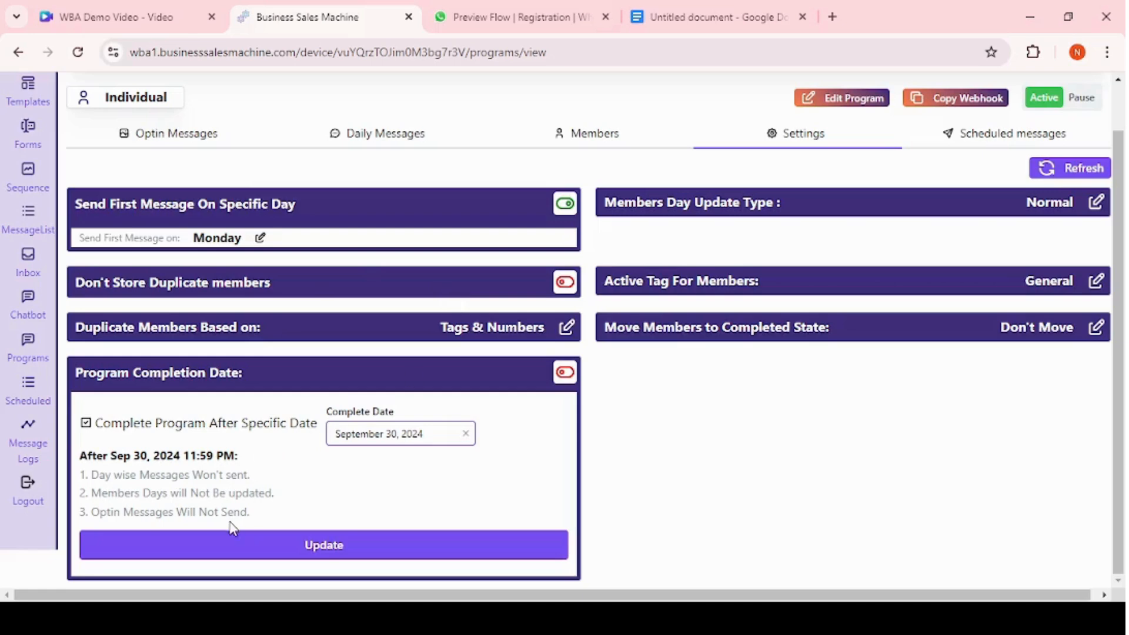
click(272, 517)
drag(272, 517, 110, 520)
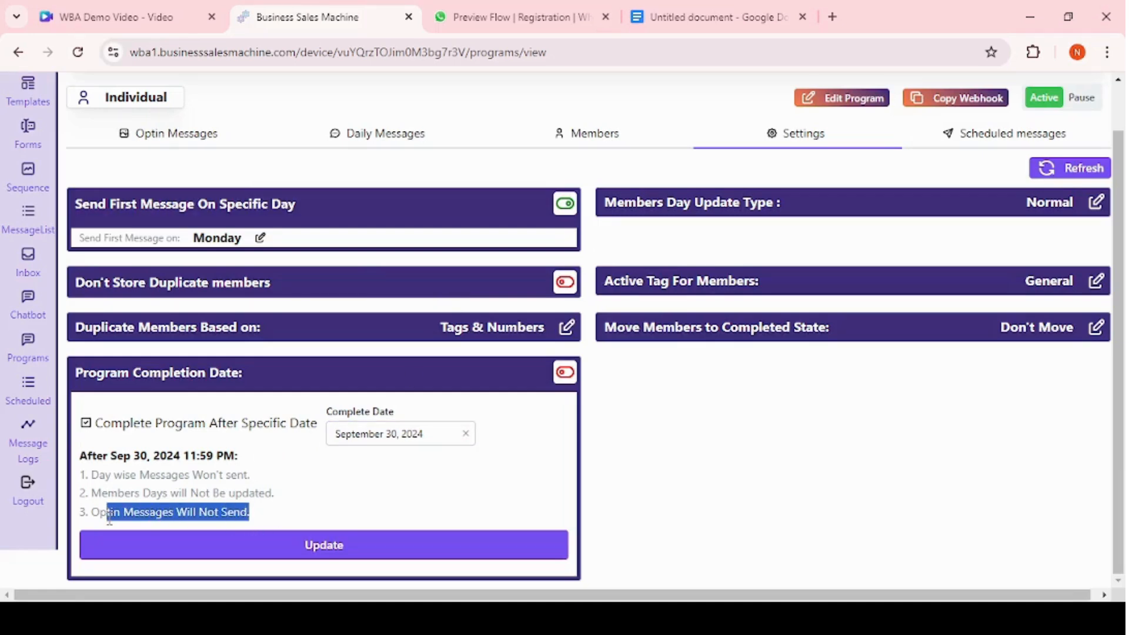
click(331, 544)
click(719, 221)
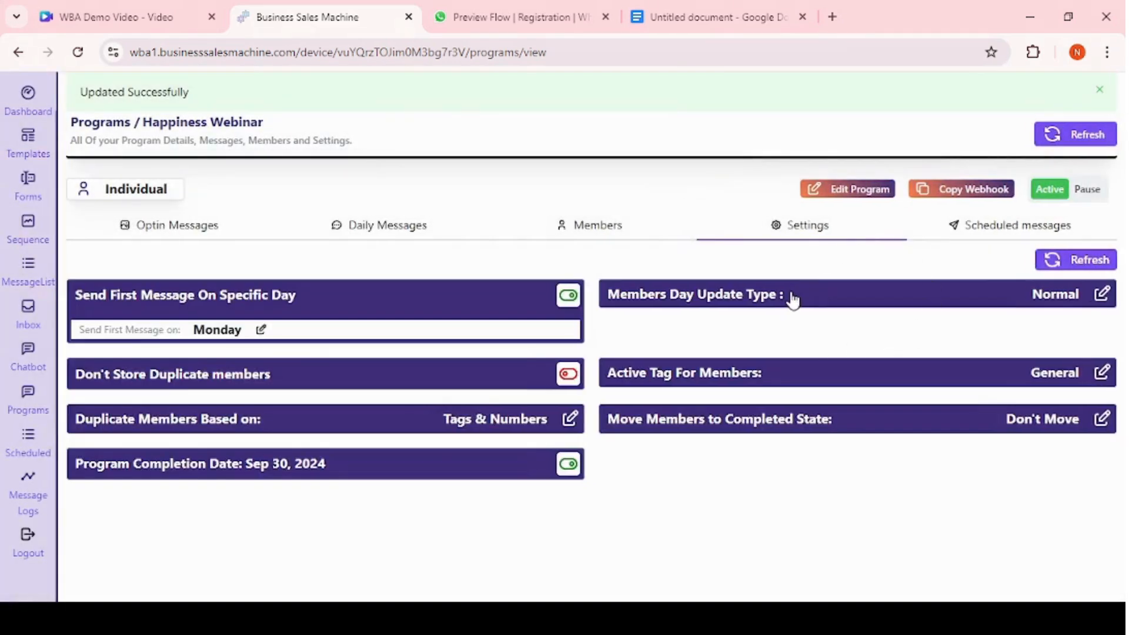
Review the program's Members and Optin Messages tabs before returning to the settings.
click(792, 296)
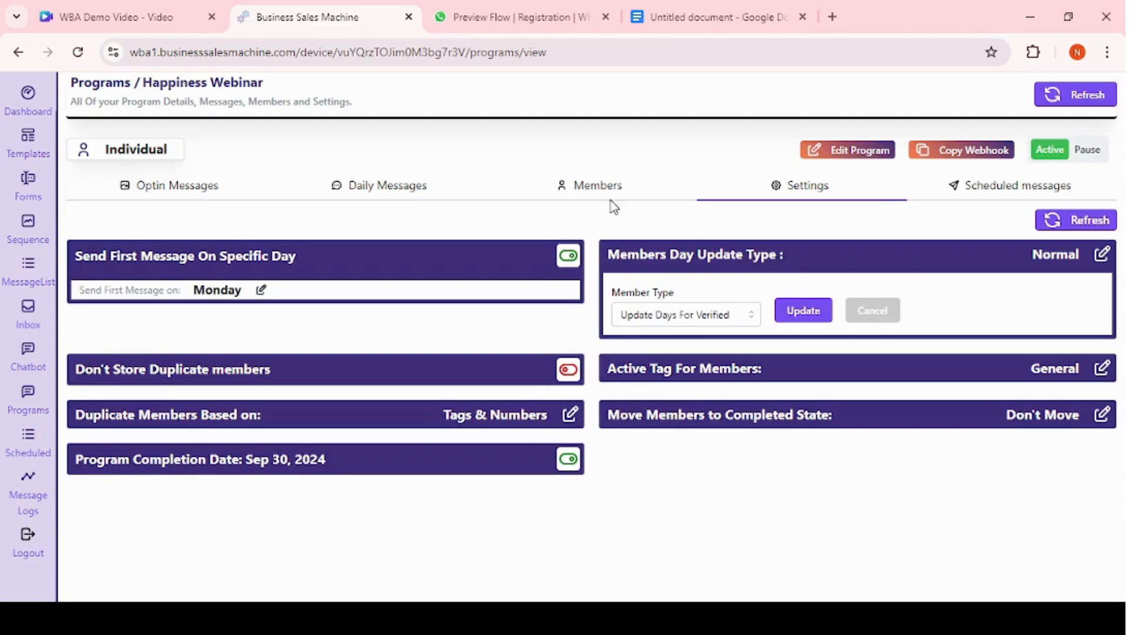
click(595, 186)
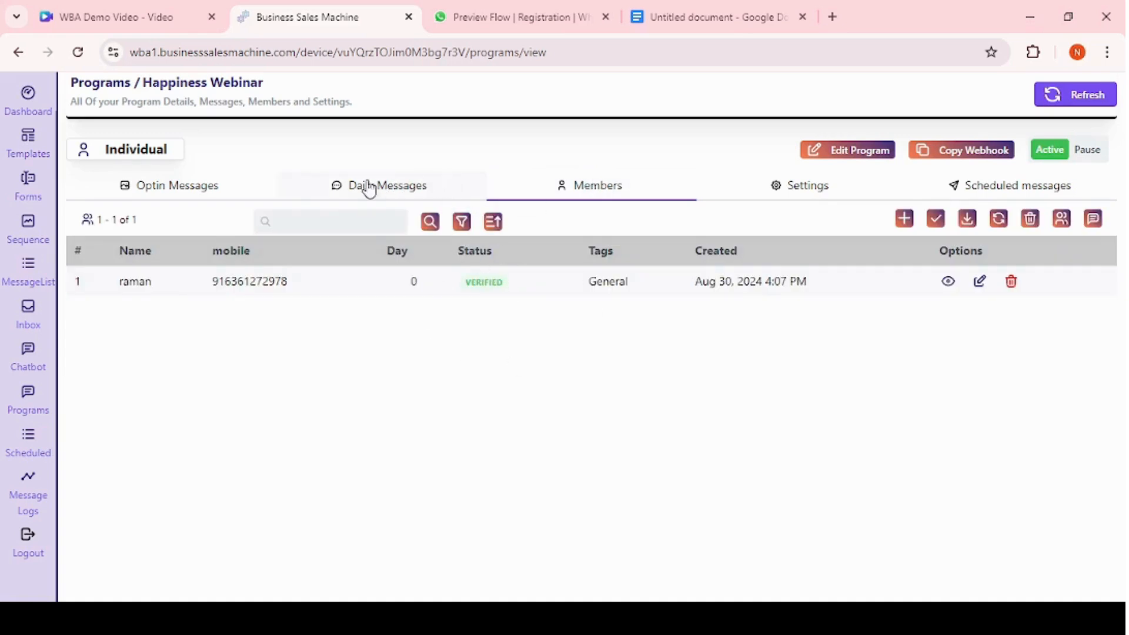
click(222, 187)
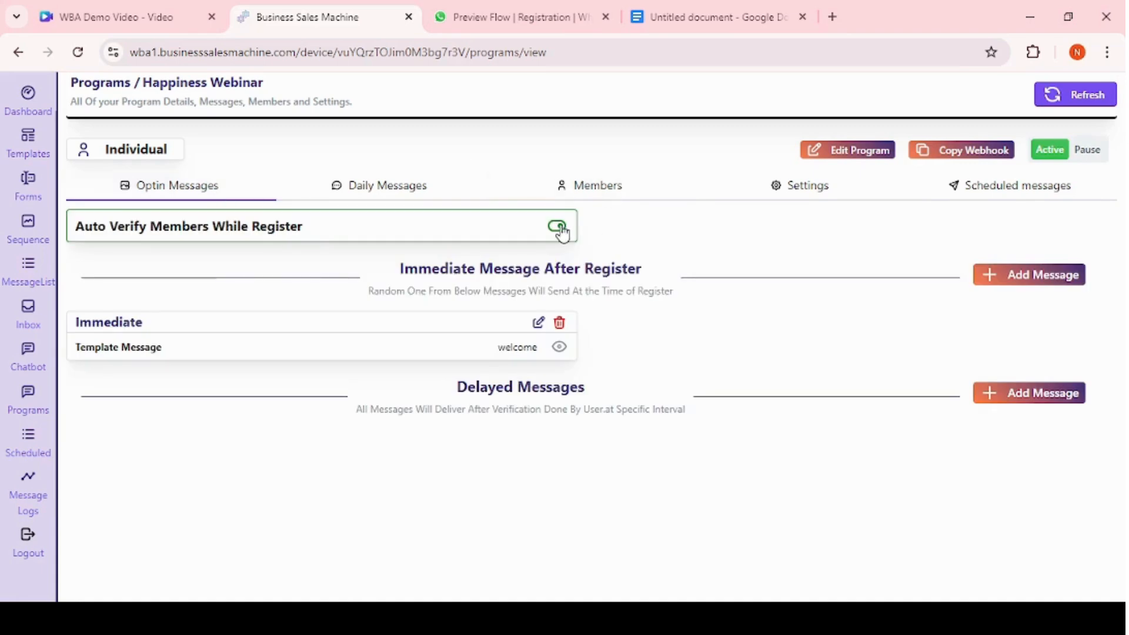
click(593, 189)
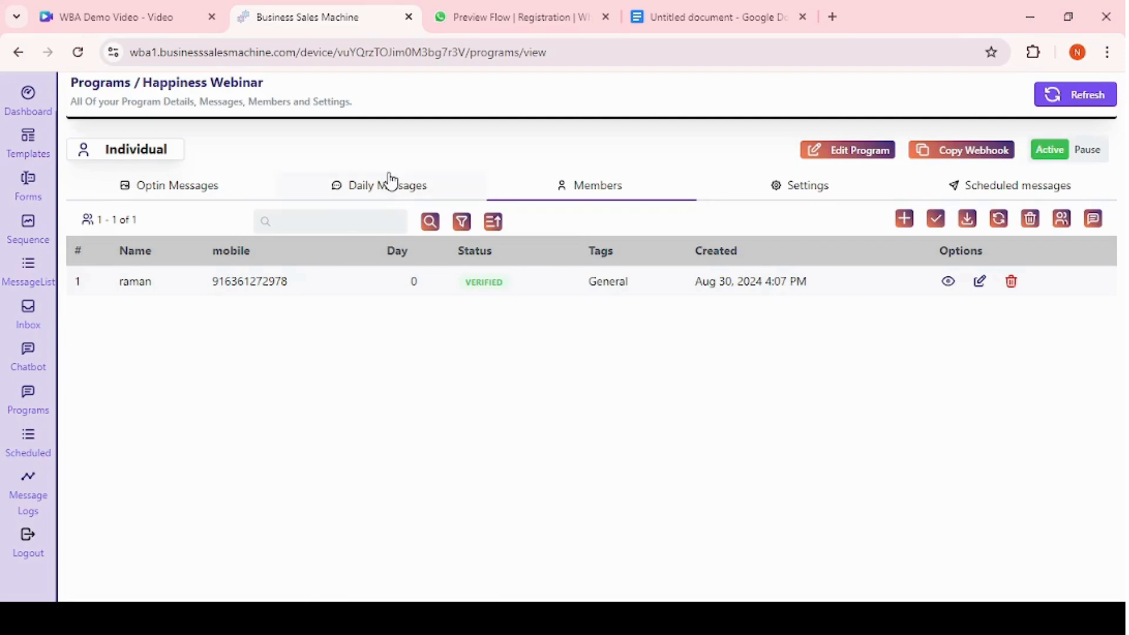
click(800, 185)
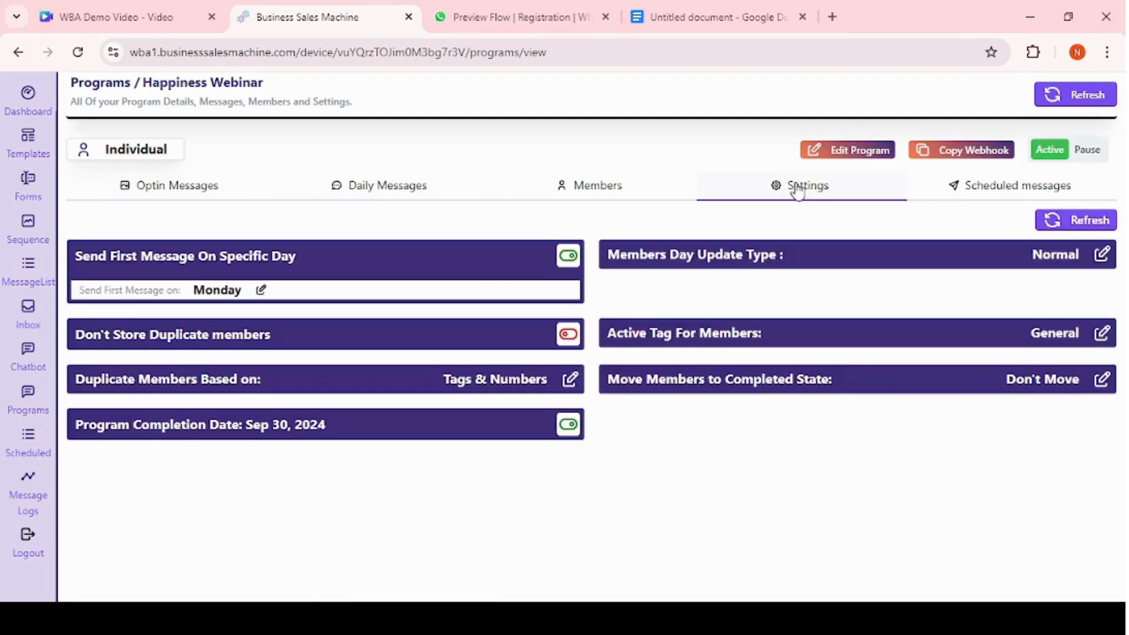
Set the members day update type to Update Days For All and confirm.
click(746, 261)
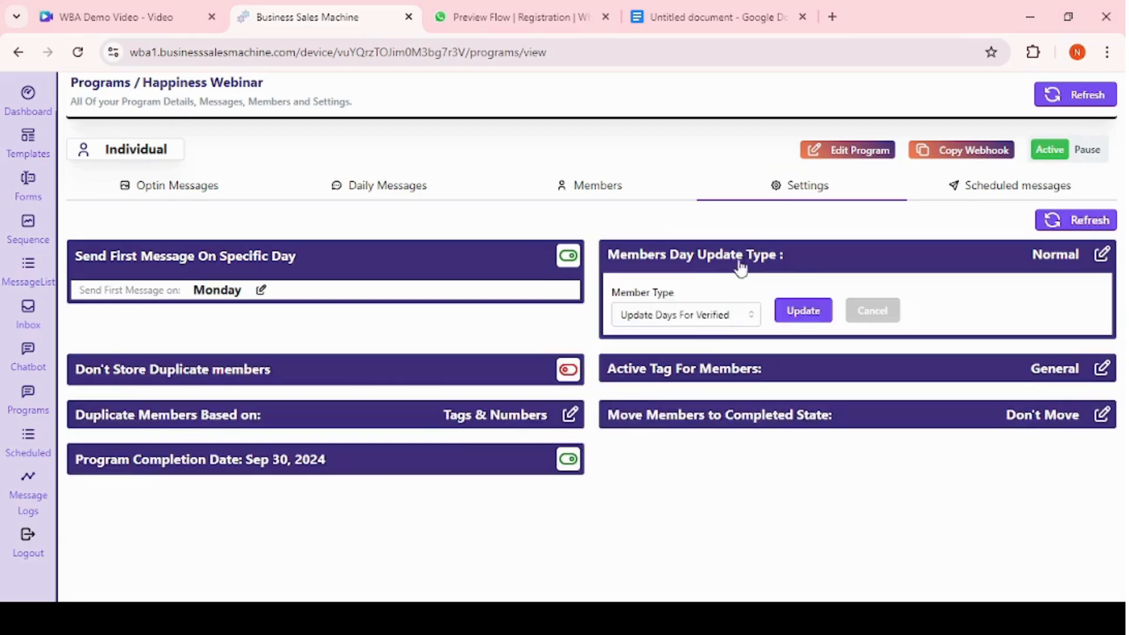
click(688, 323)
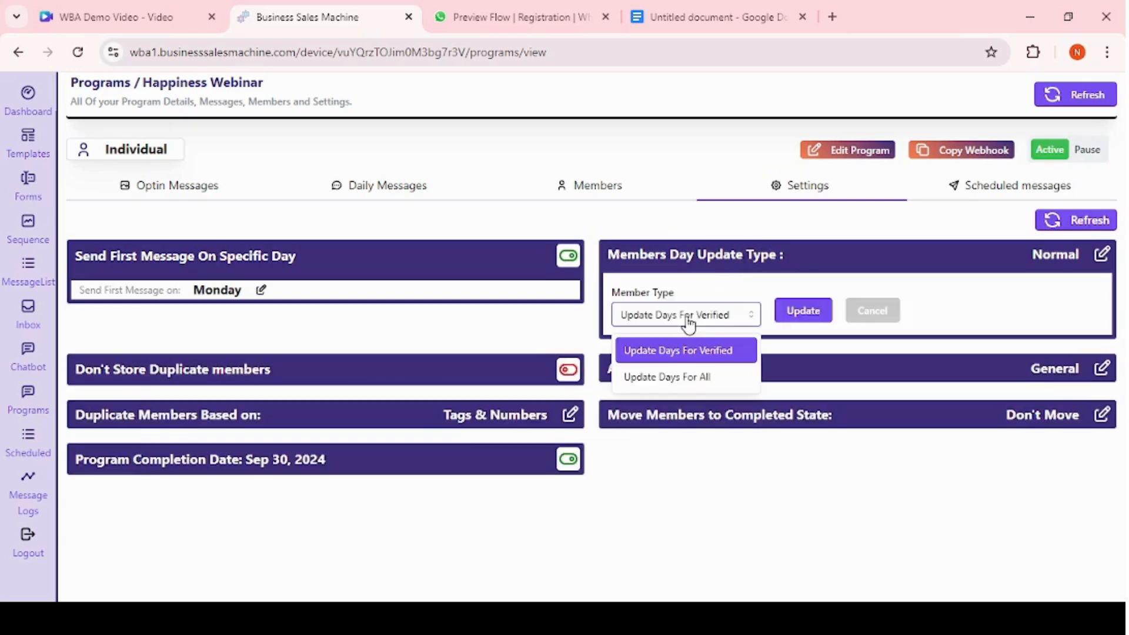
click(676, 377)
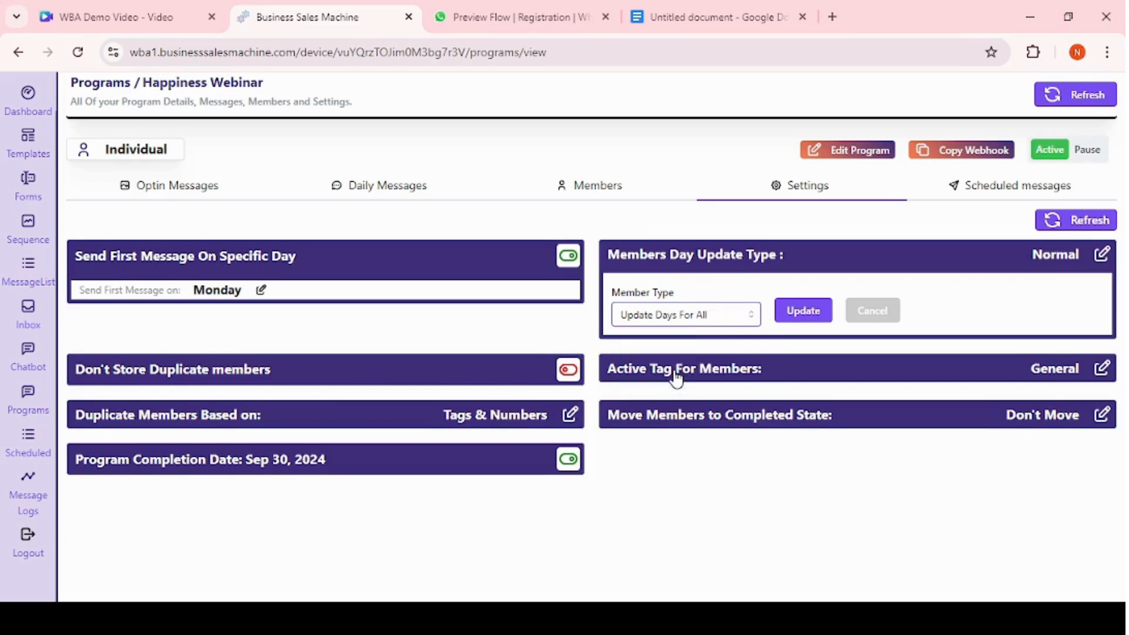
click(800, 315)
click(709, 227)
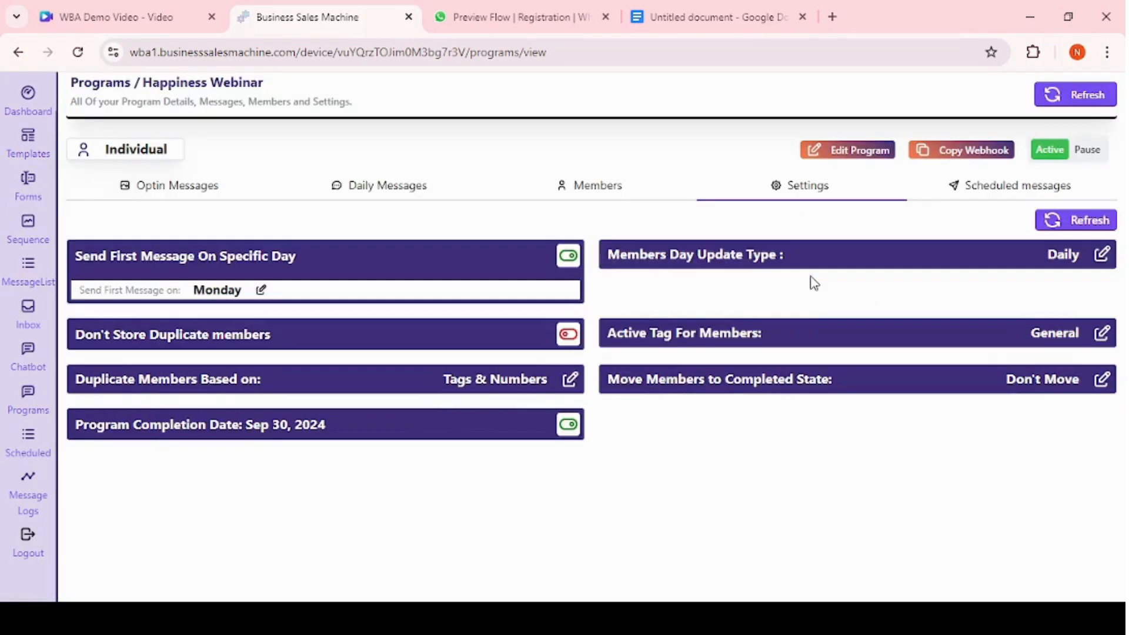
Create reserved member tags Sept and oct, set Sept as the active tag for members, and confirm the tag change.
click(624, 198)
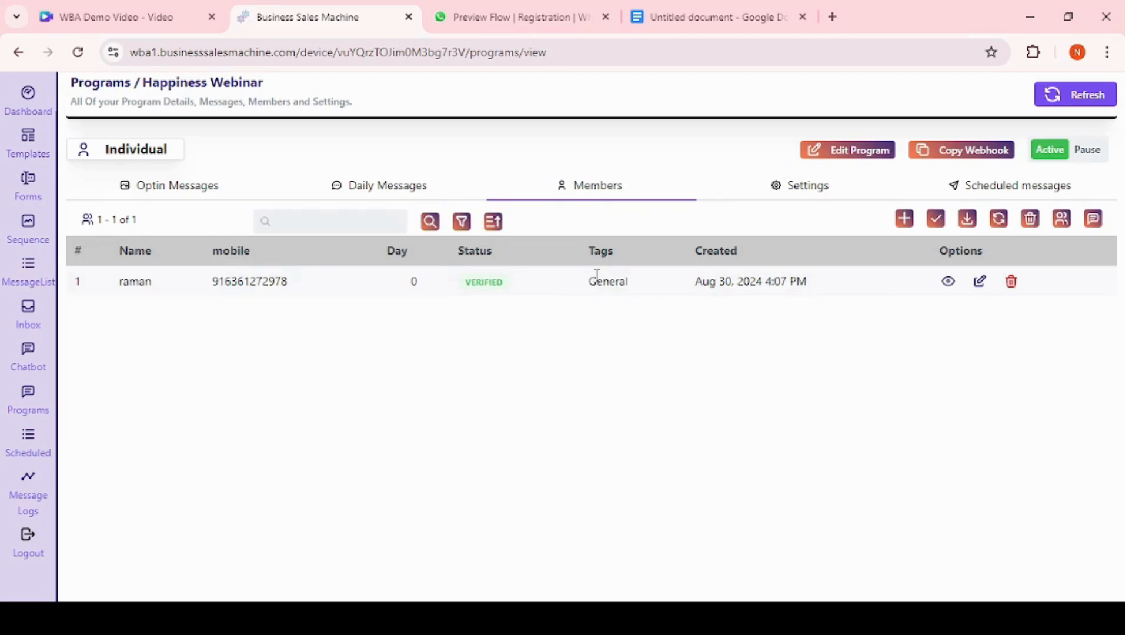
double_click(598, 274)
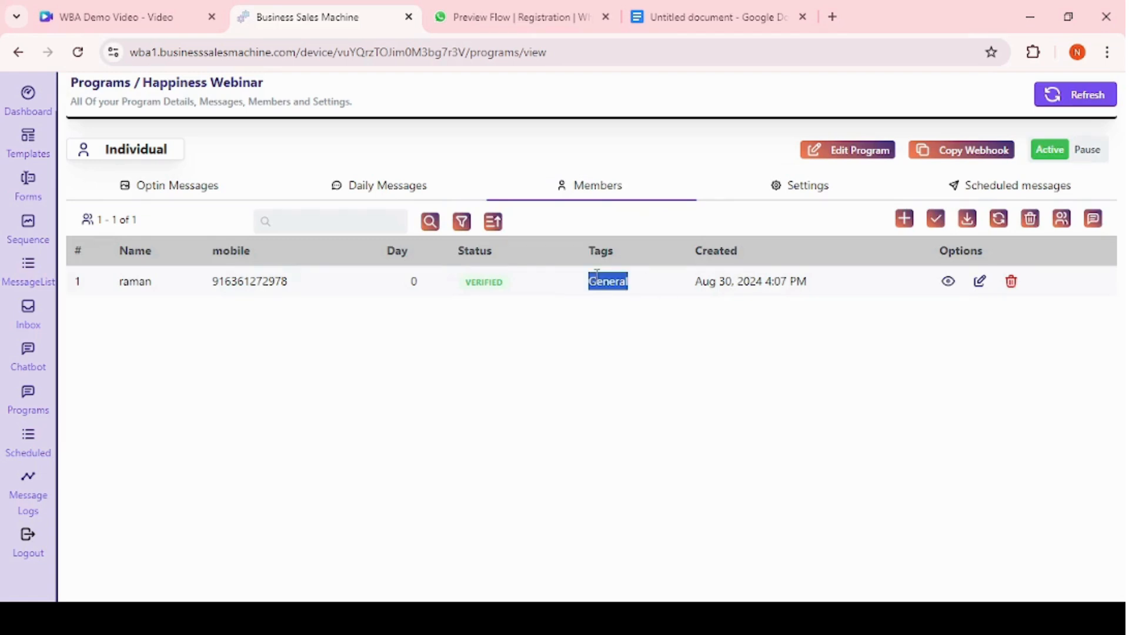
click(797, 185)
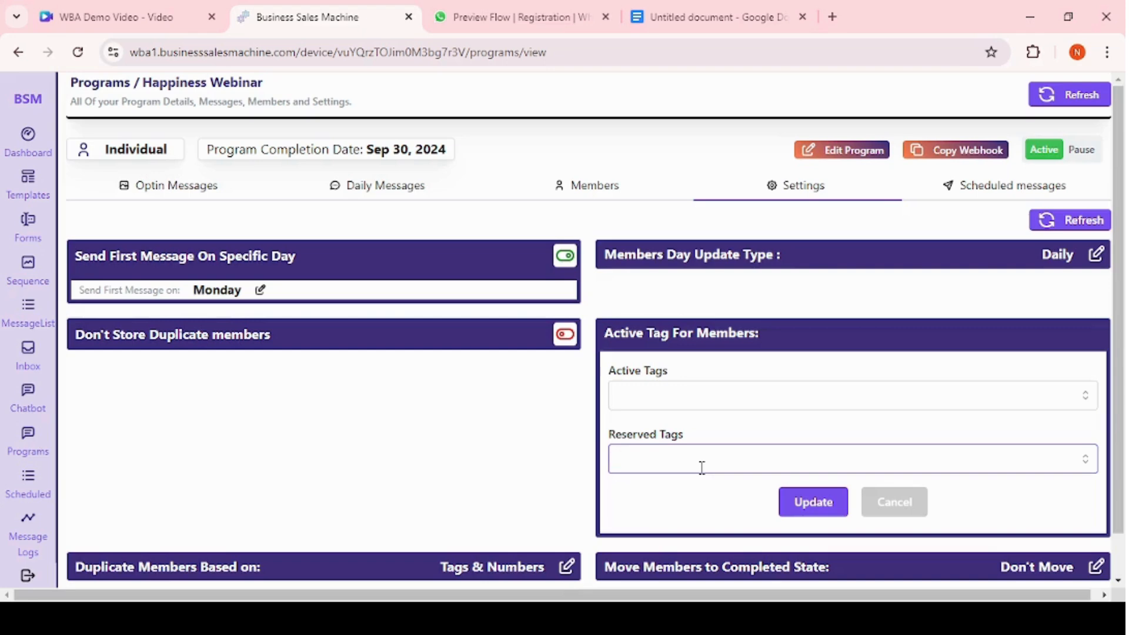
text(Se)
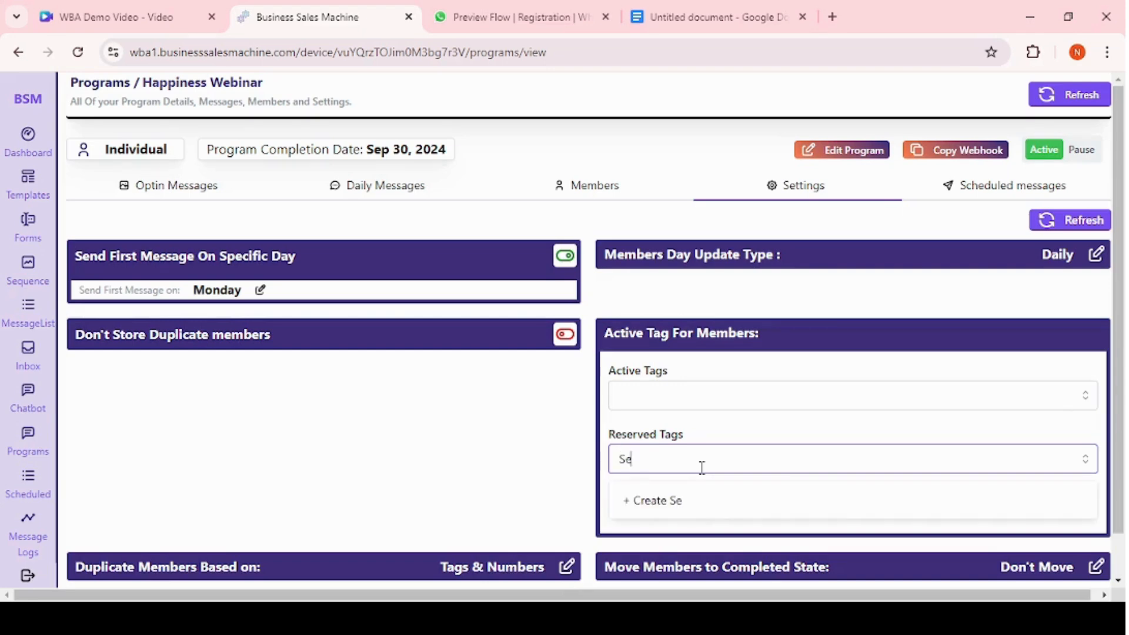
text(pt)
click(692, 505)
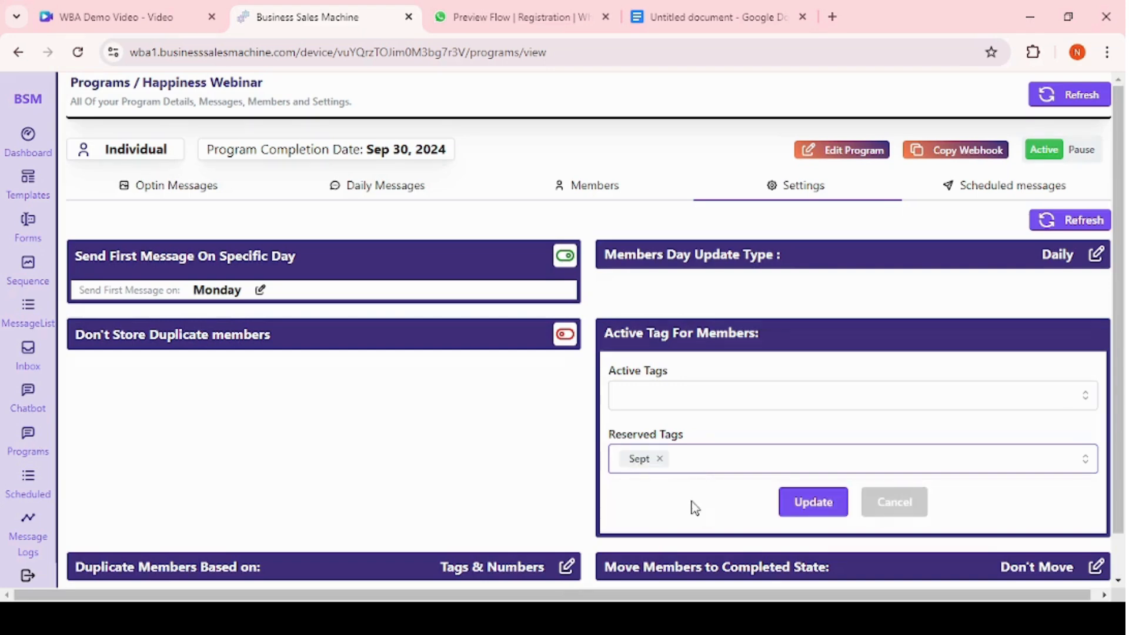
text(oct)
click(691, 506)
click(704, 401)
click(652, 436)
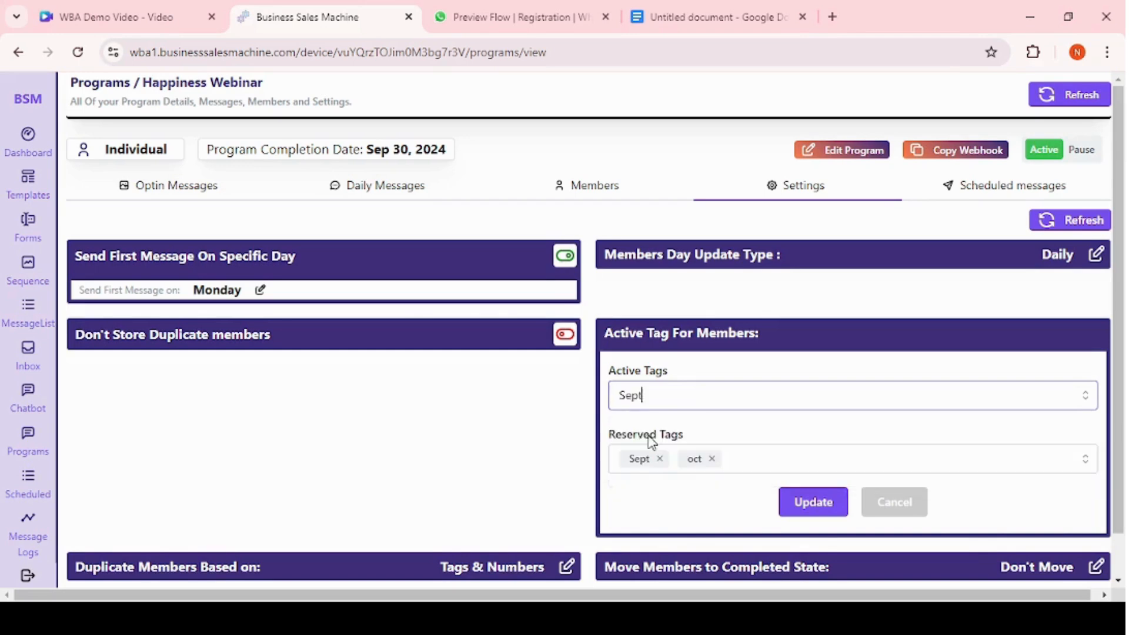
click(803, 503)
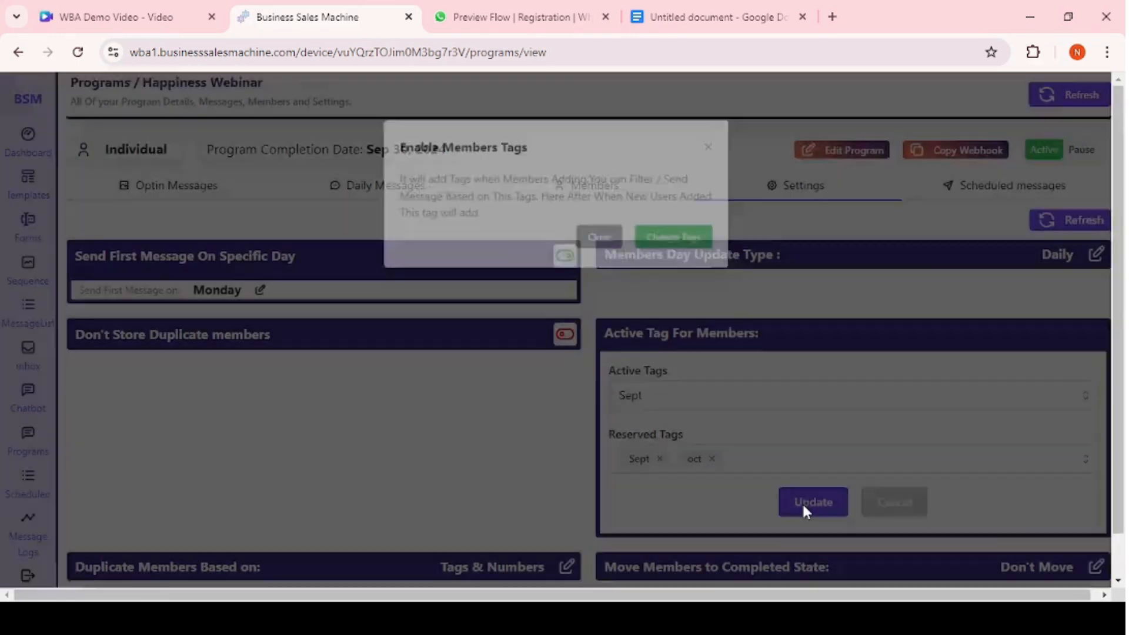
click(677, 240)
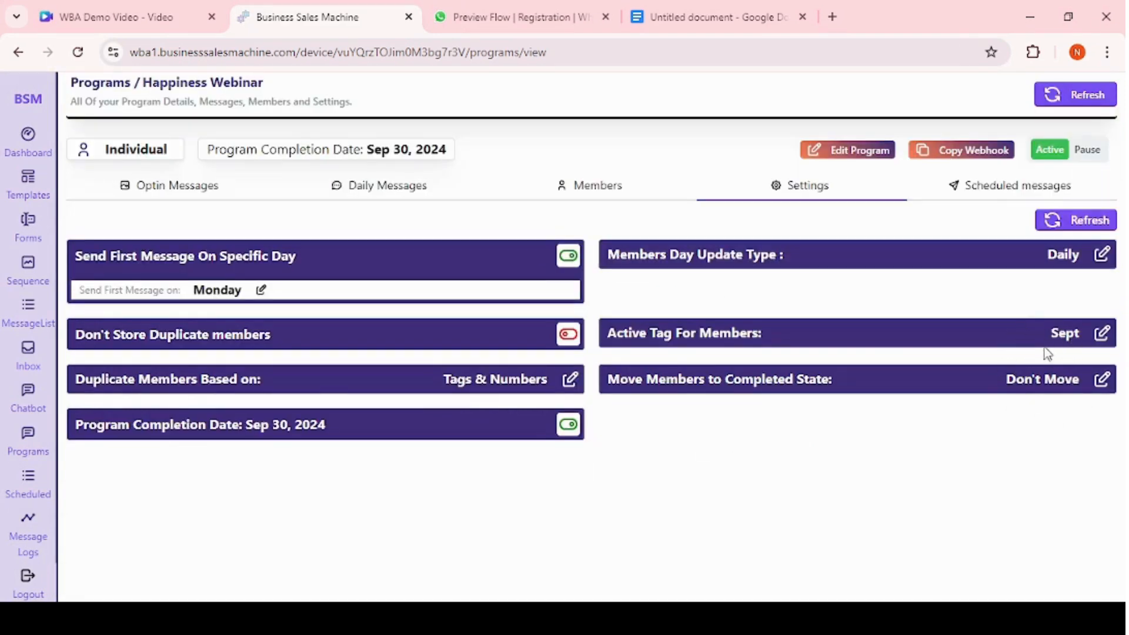
Switch the active tag for members to oct and confirm the tag change.
click(606, 195)
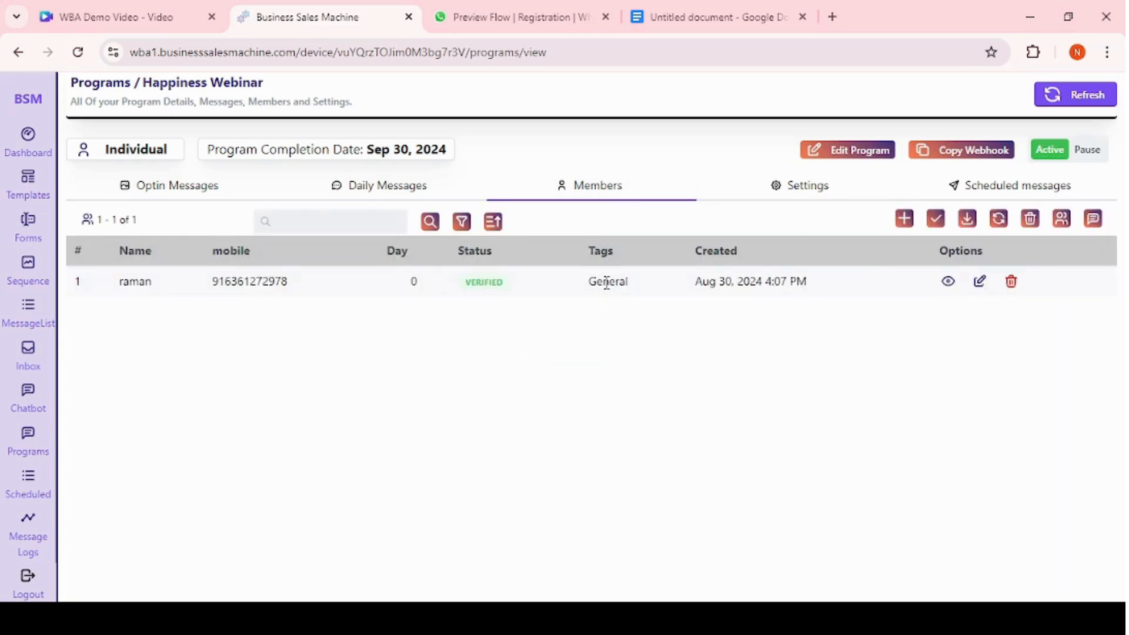
click(775, 195)
click(1009, 331)
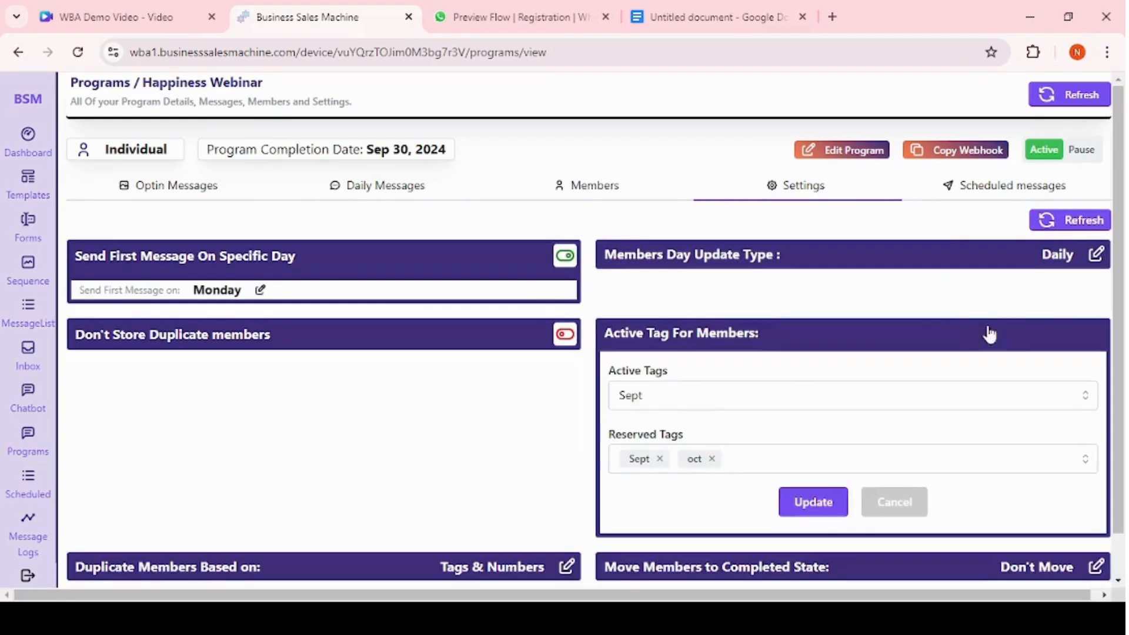
click(695, 391)
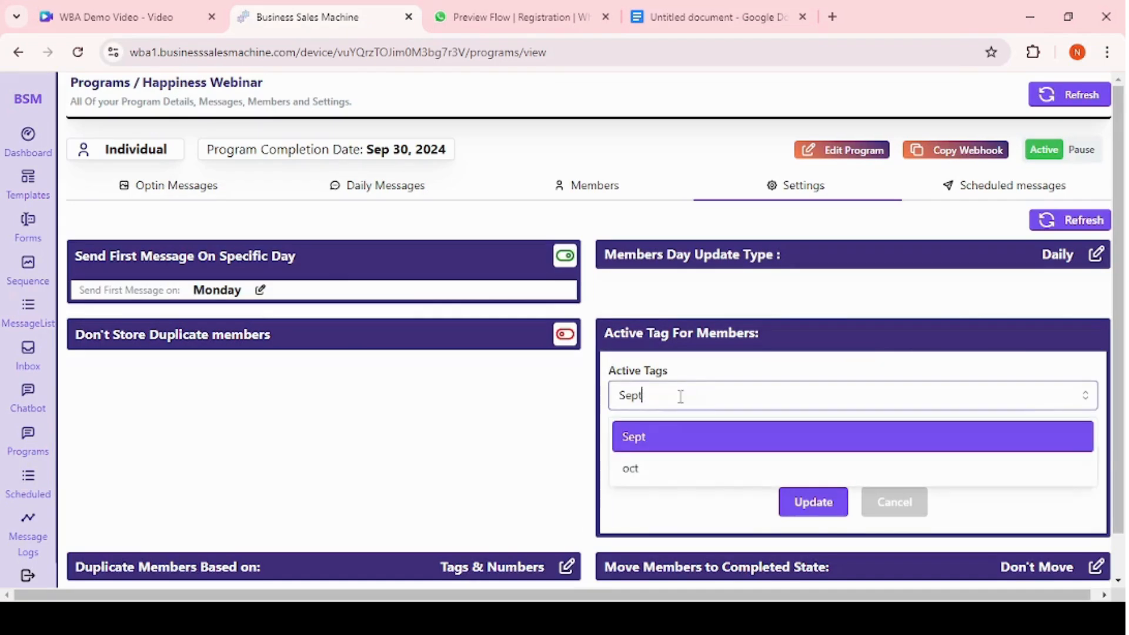
click(643, 464)
click(812, 504)
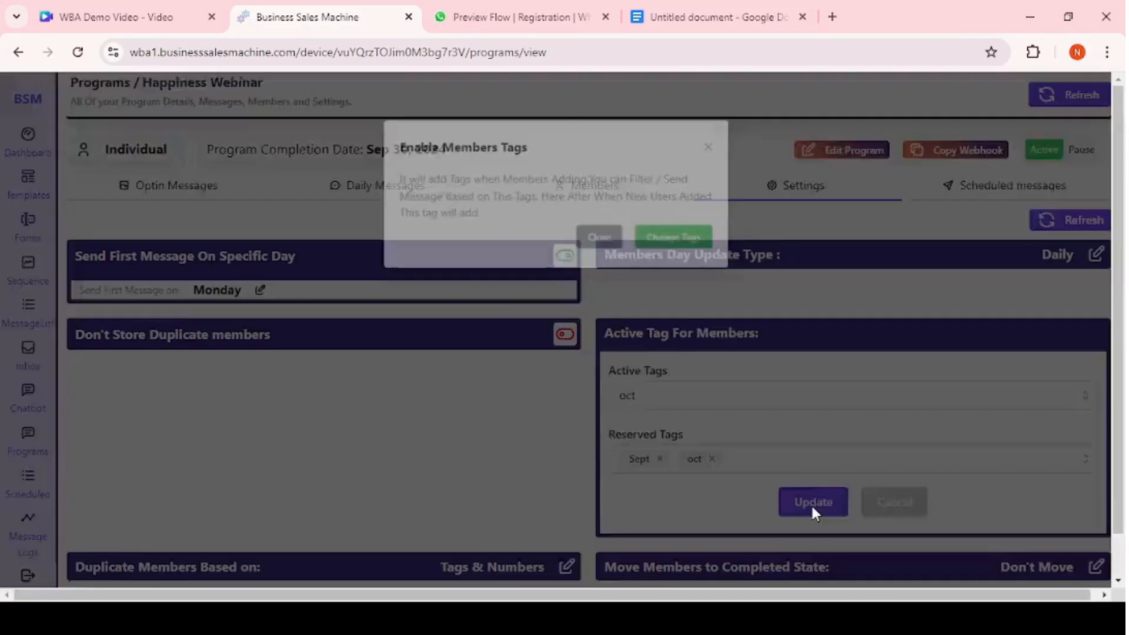
click(675, 236)
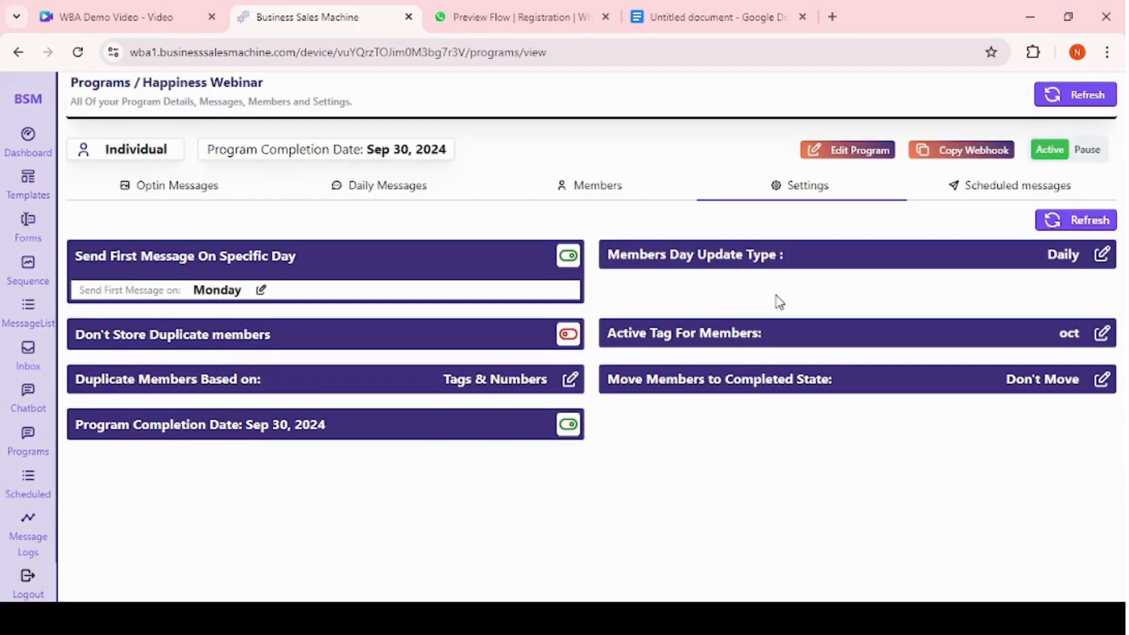
Check the member's tag on the Members tab and return to the settings.
click(578, 200)
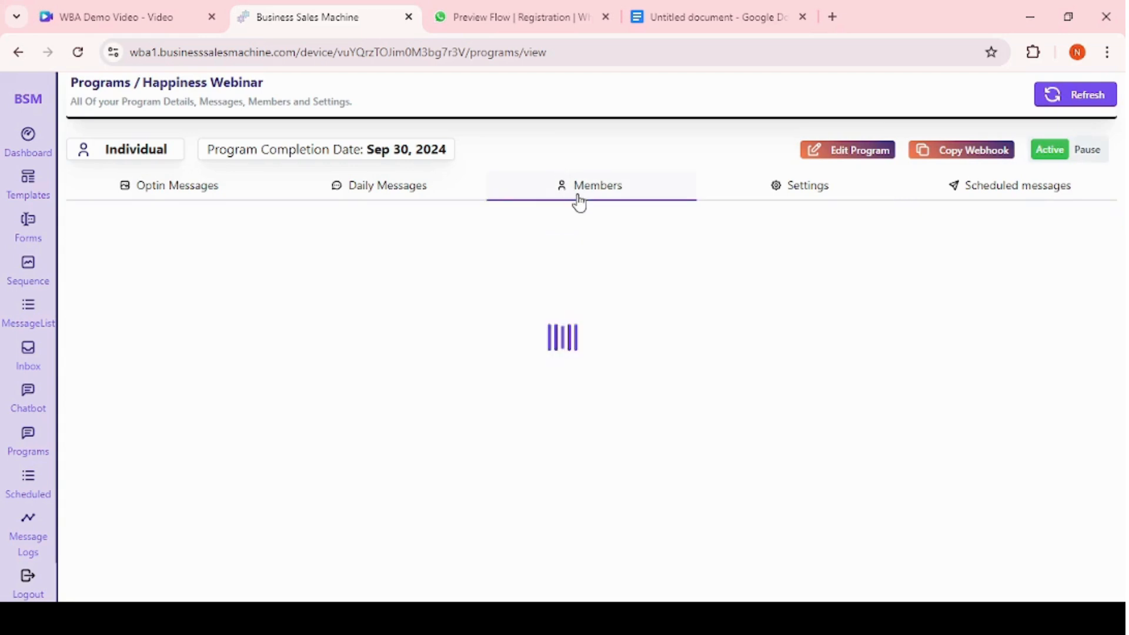
double_click(615, 288)
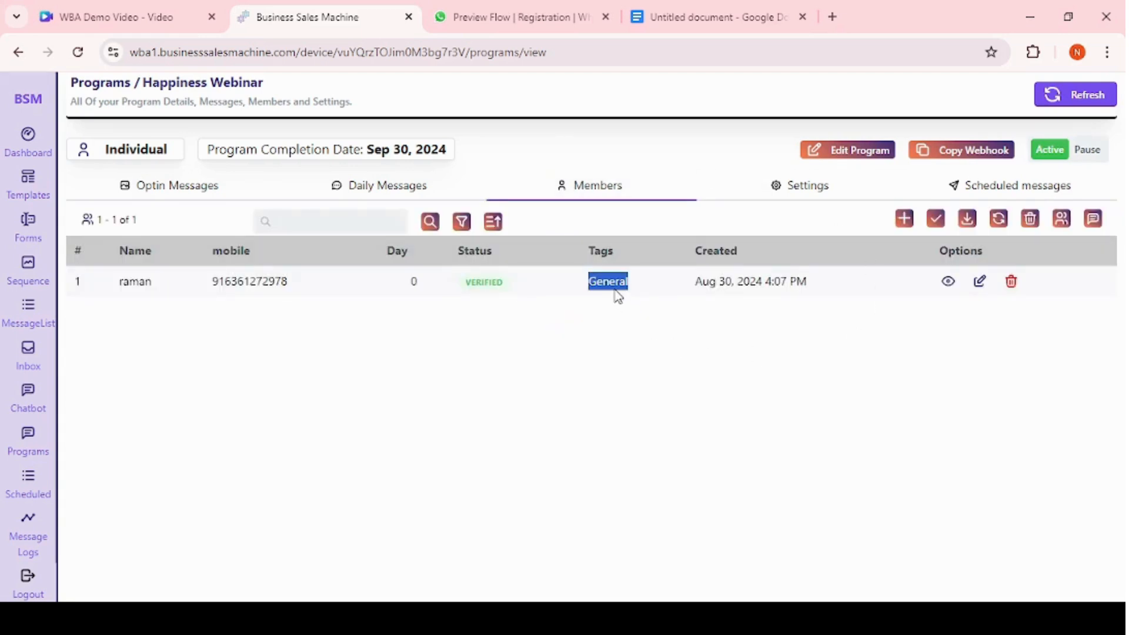
click(615, 291)
click(819, 198)
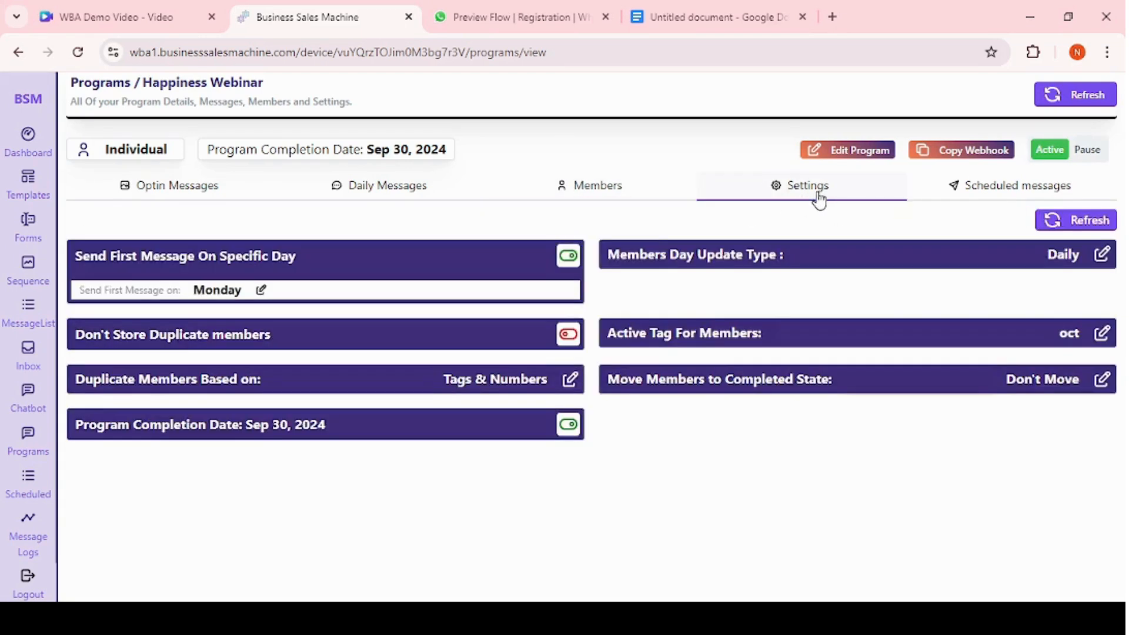
click(617, 192)
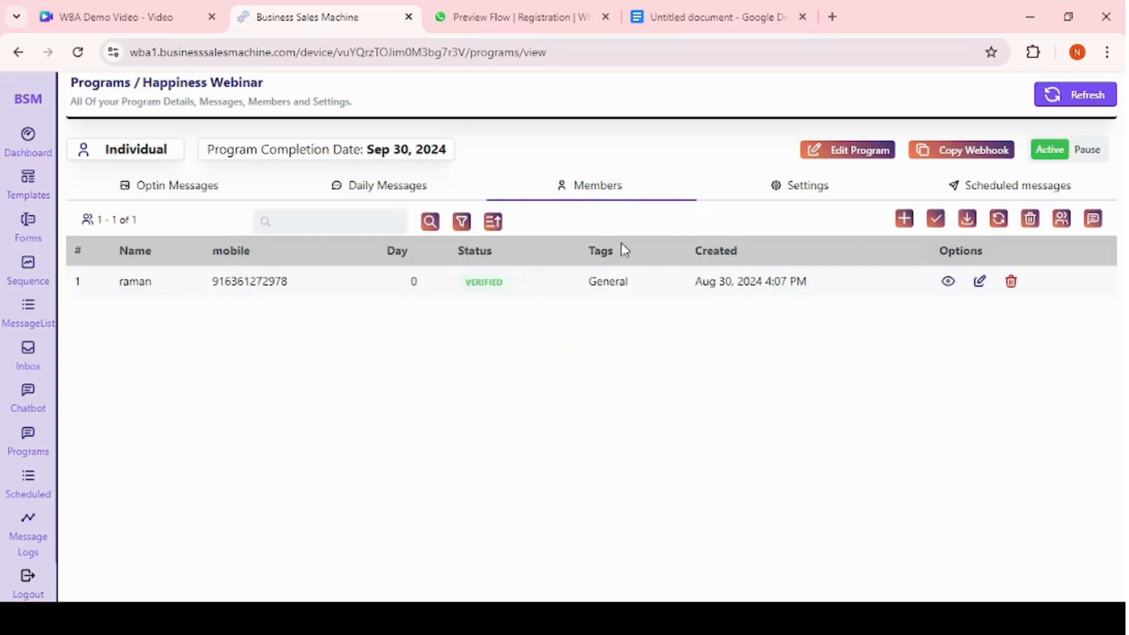
Open the Daily Messages' Send Messages To tag selector and close it without changes.
click(390, 188)
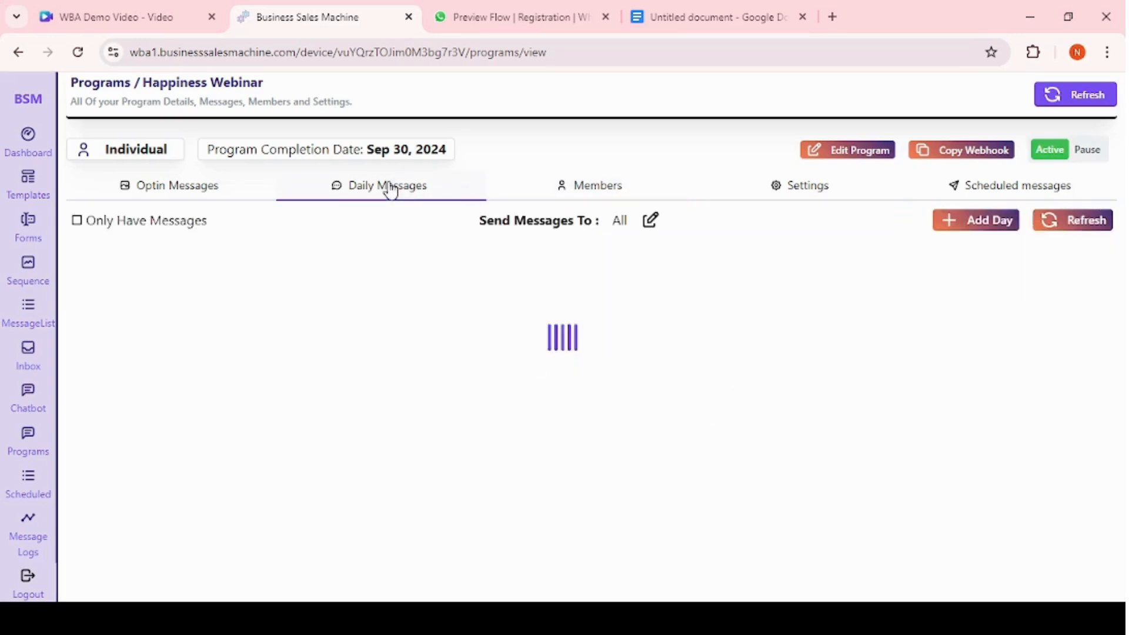
click(651, 221)
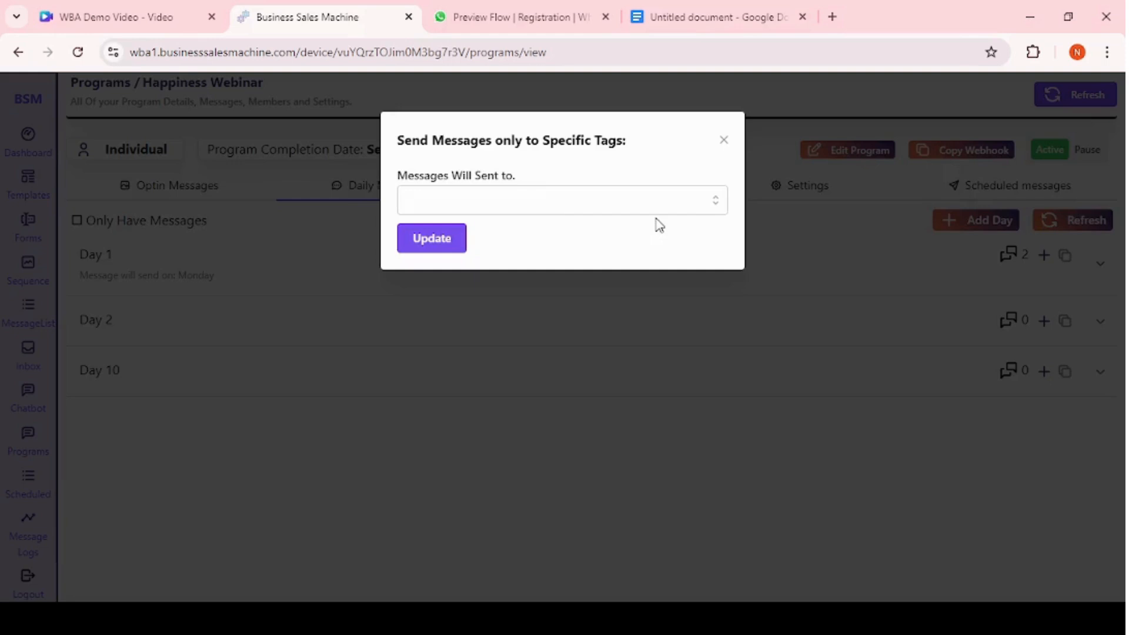
click(558, 203)
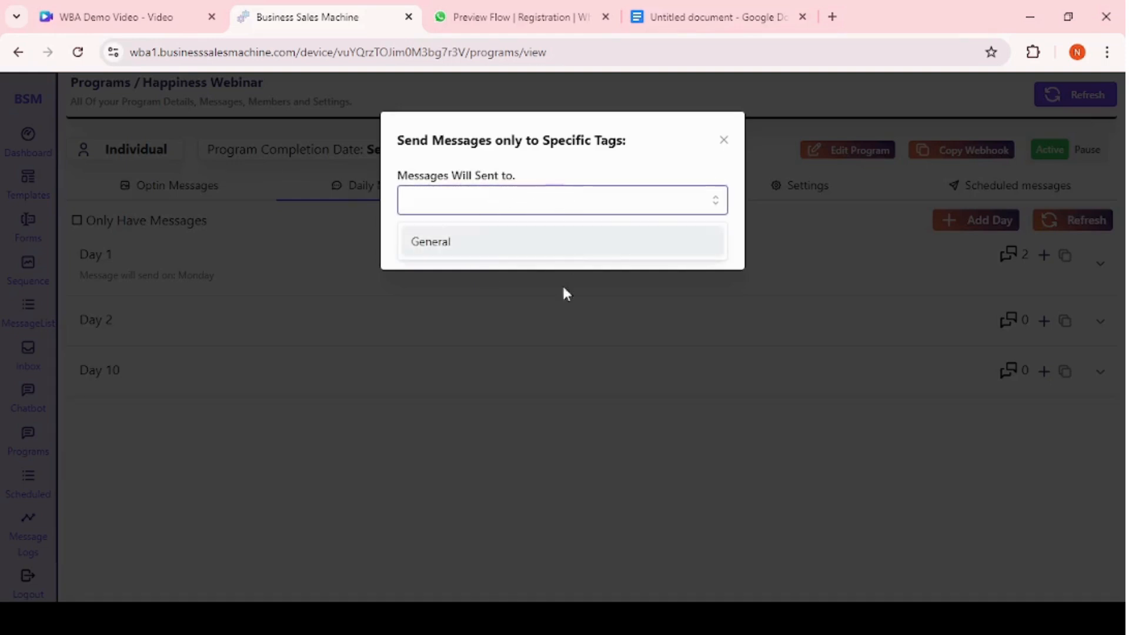
click(514, 365)
Browse the Settings, Members and Daily Messages tabs, including the move-to-completed-state options.
click(824, 187)
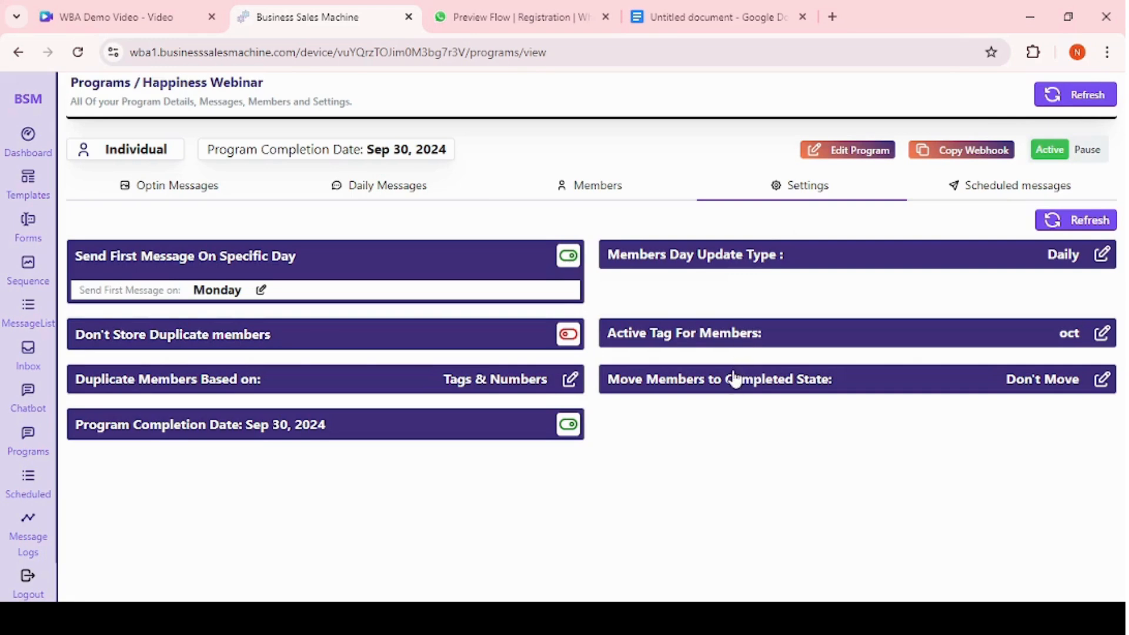
click(735, 379)
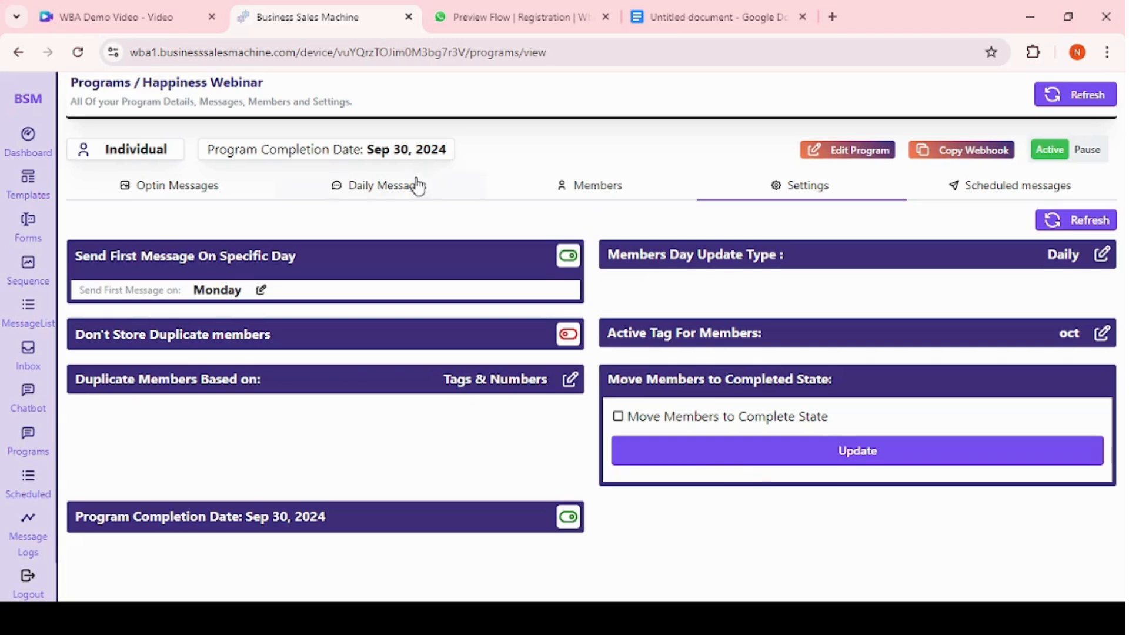
click(593, 187)
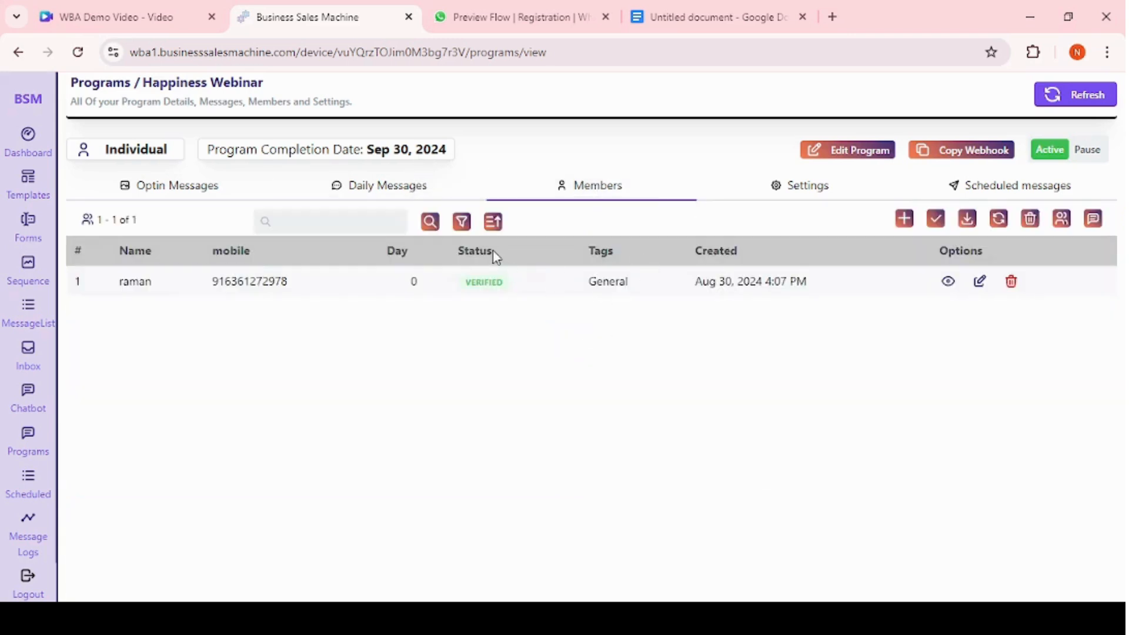
click(409, 188)
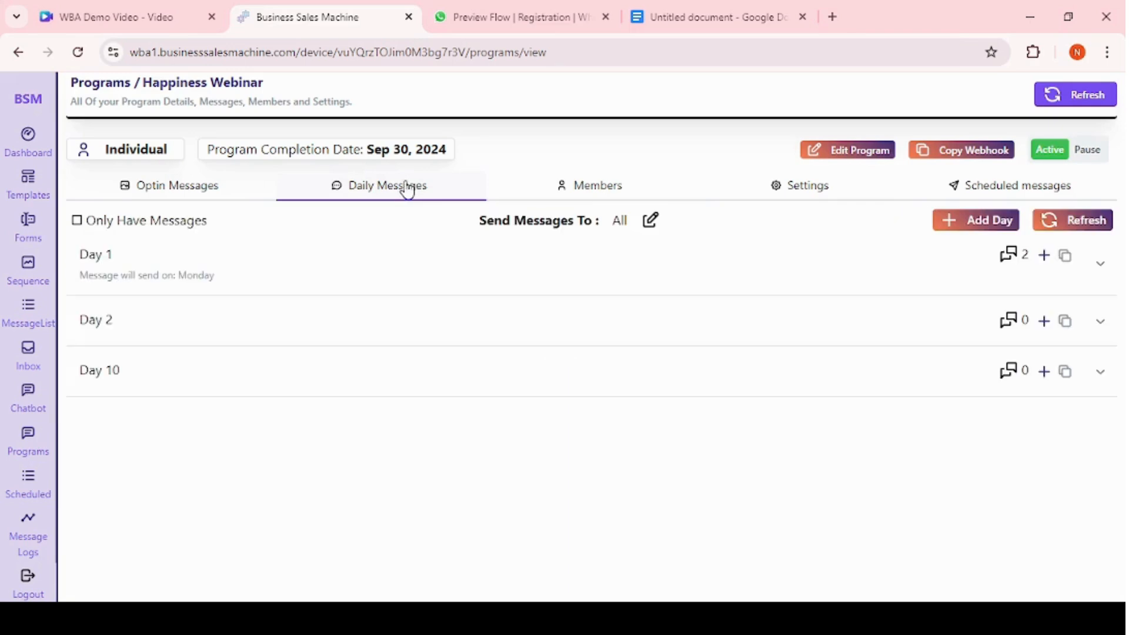
click(584, 183)
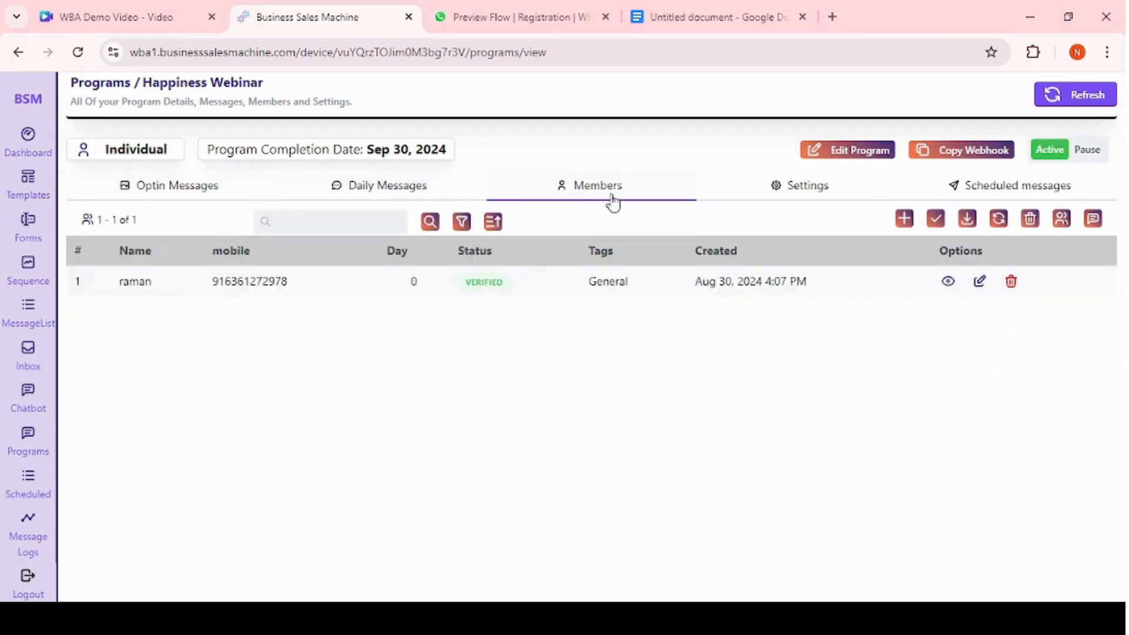
double_click(475, 284)
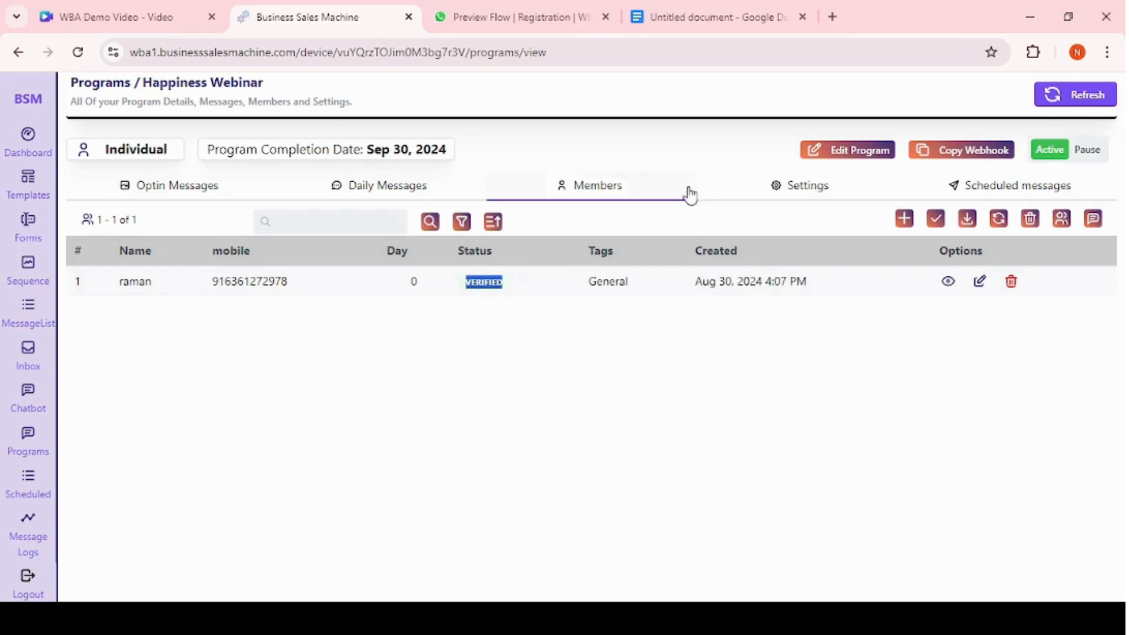
click(802, 185)
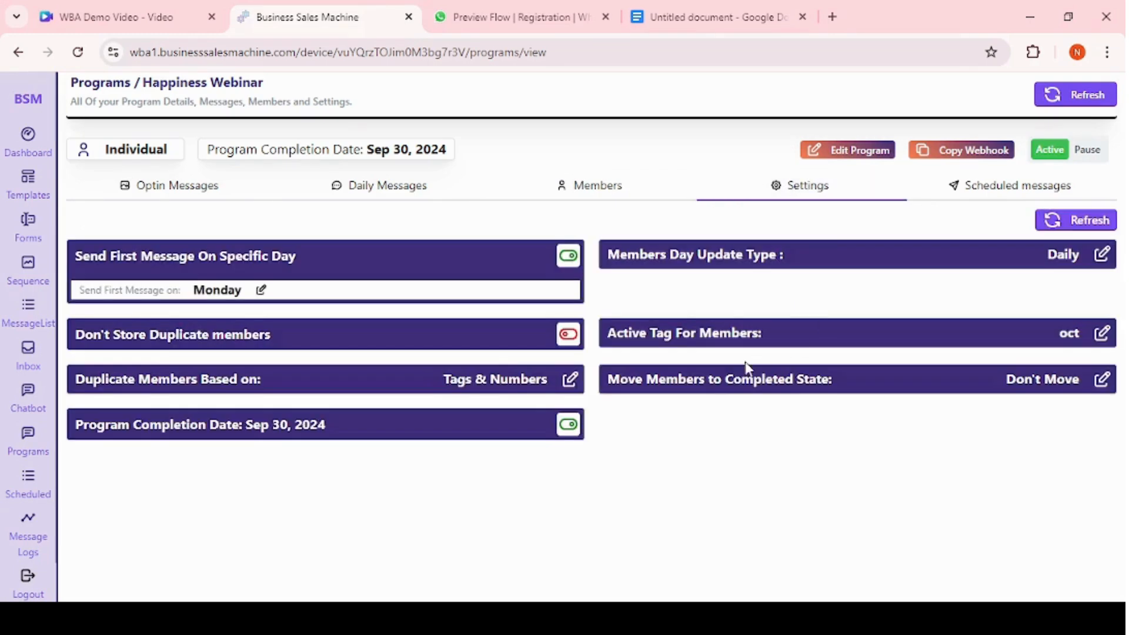
Set members to move to the completed state after 30 days and confirm the update.
click(720, 383)
click(618, 417)
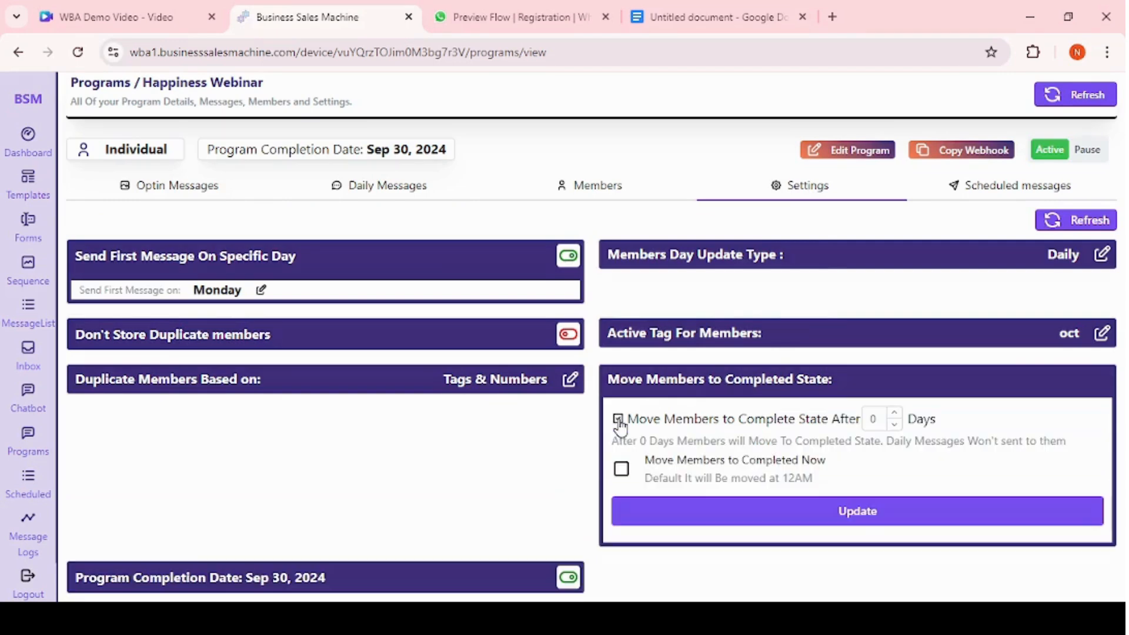
click(872, 418)
text(3)
click(844, 511)
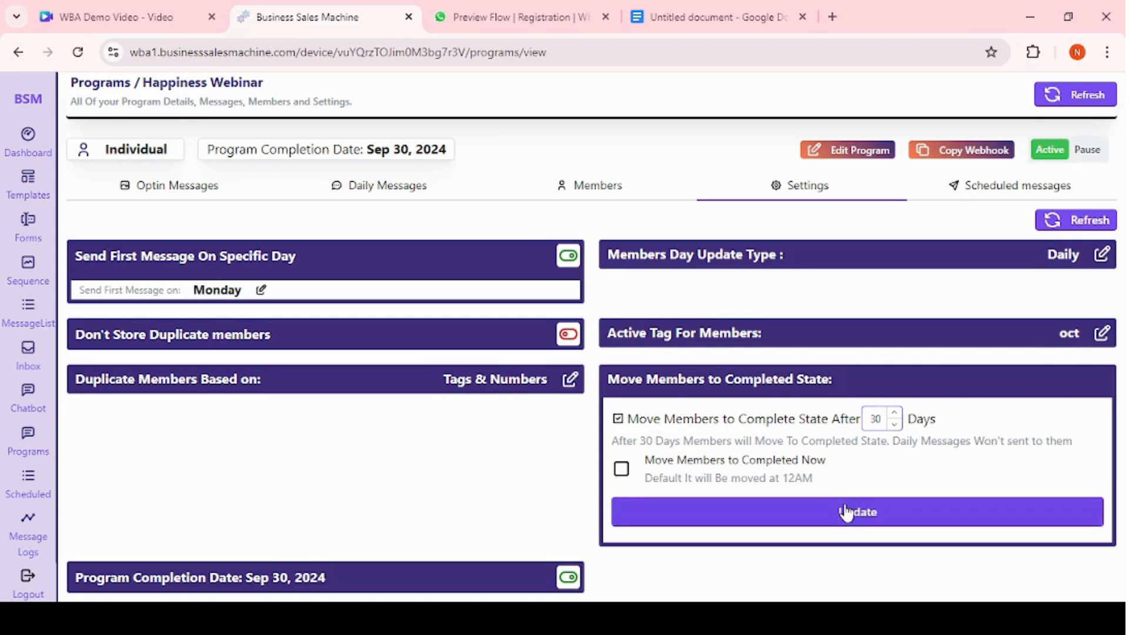
click(704, 222)
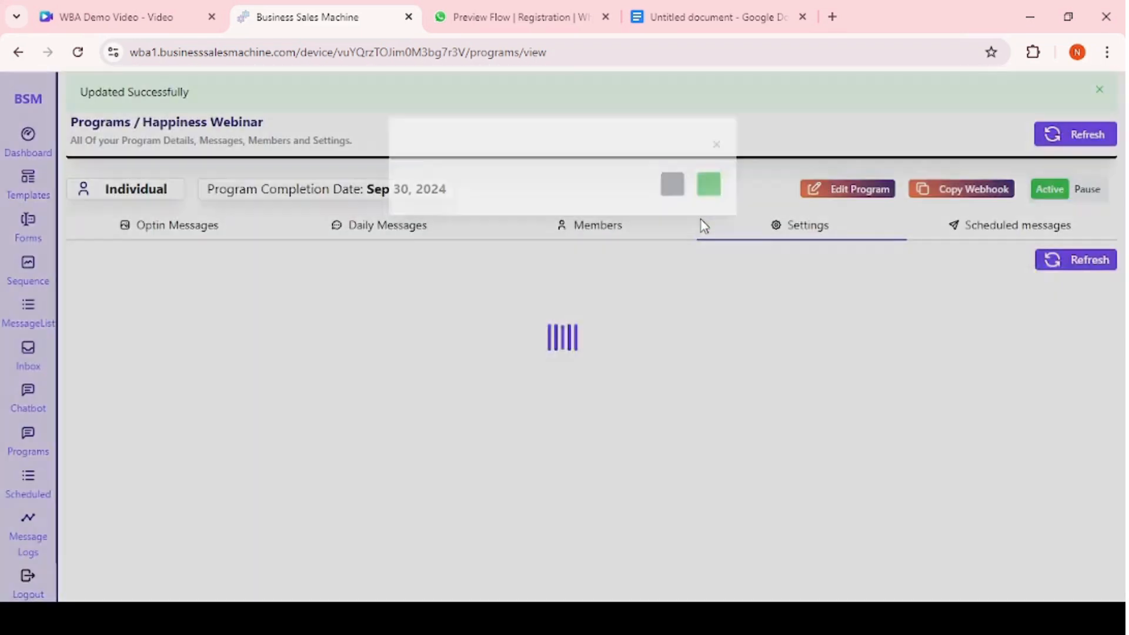
Review the program's Members and Scheduled messages tabs.
click(583, 225)
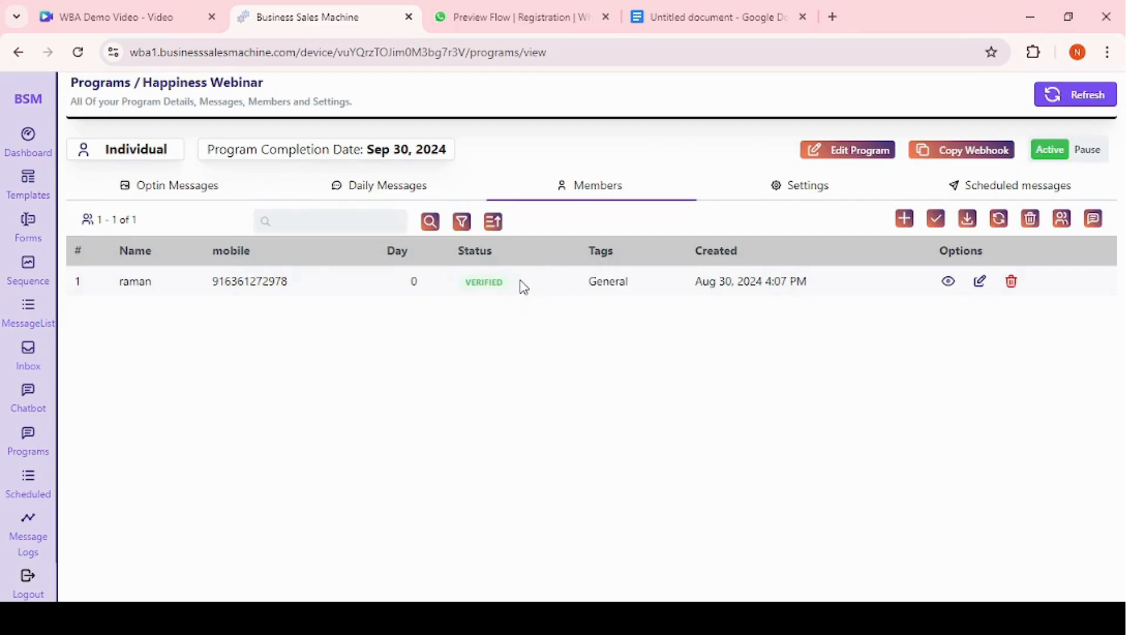
click(994, 199)
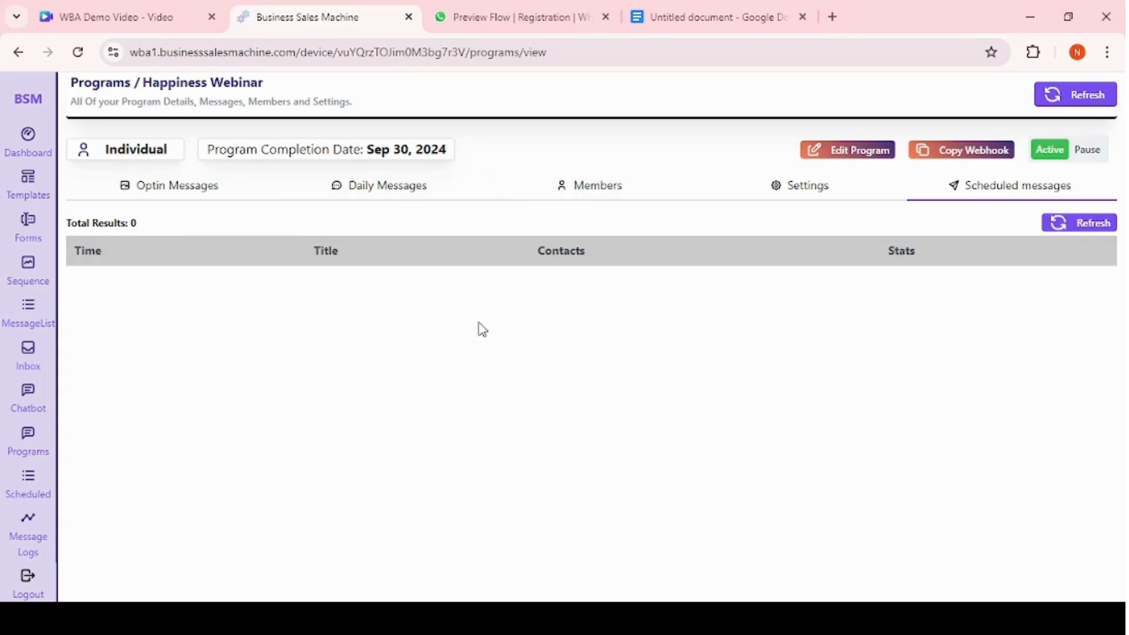
scroll(21, 431, down, 1)
Open the Scheduled messages section and start creating a new scheduled message.
click(28, 437)
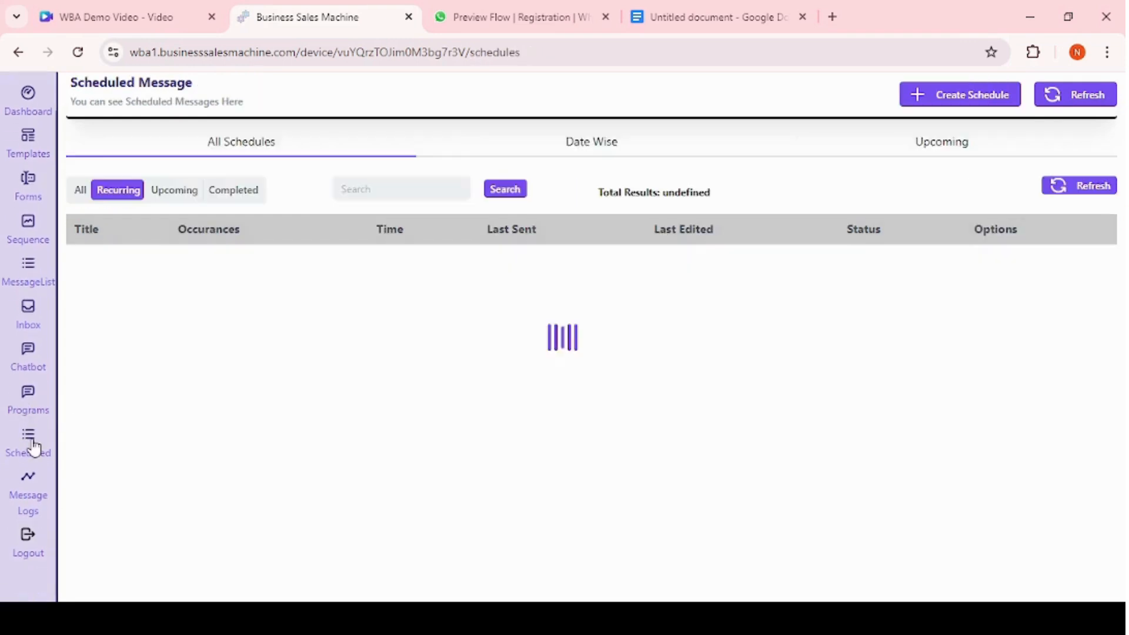
click(34, 400)
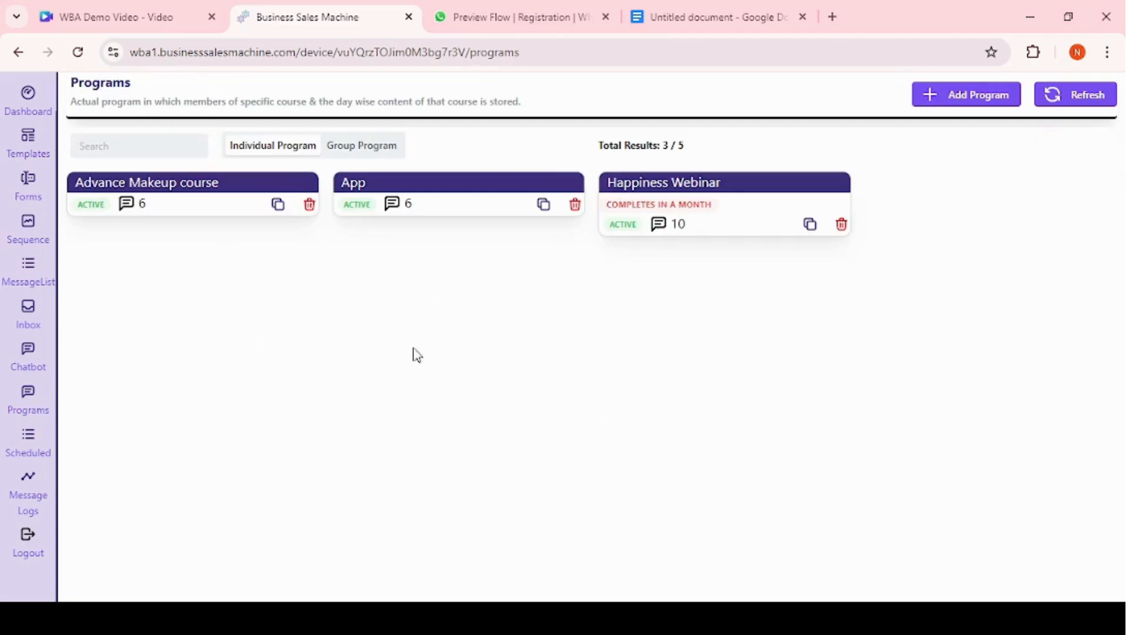
click(27, 450)
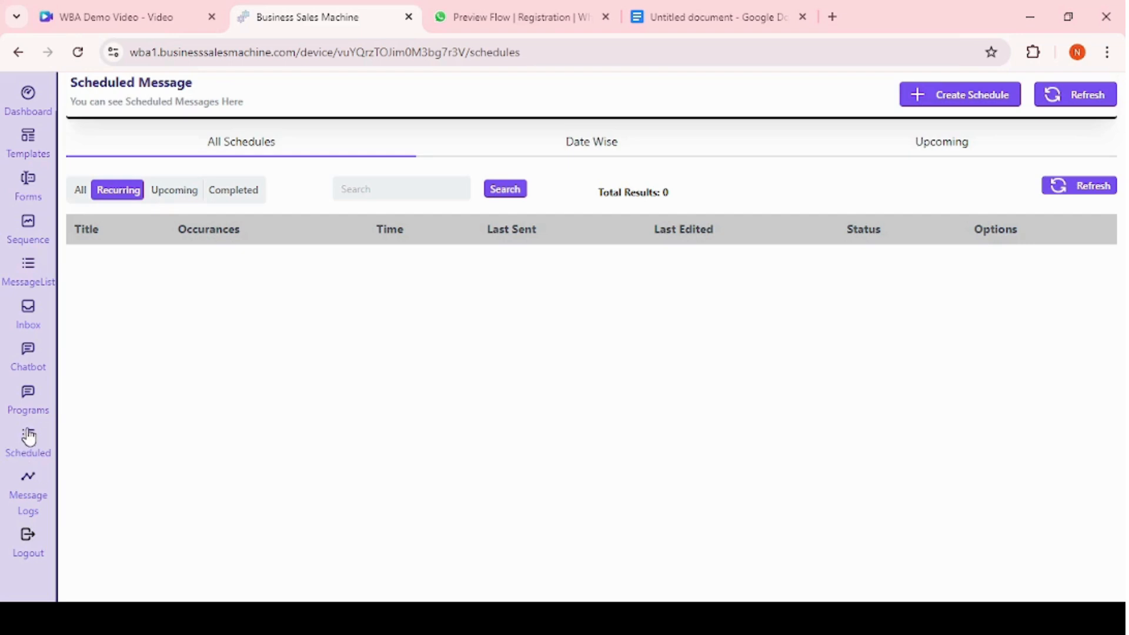
click(946, 105)
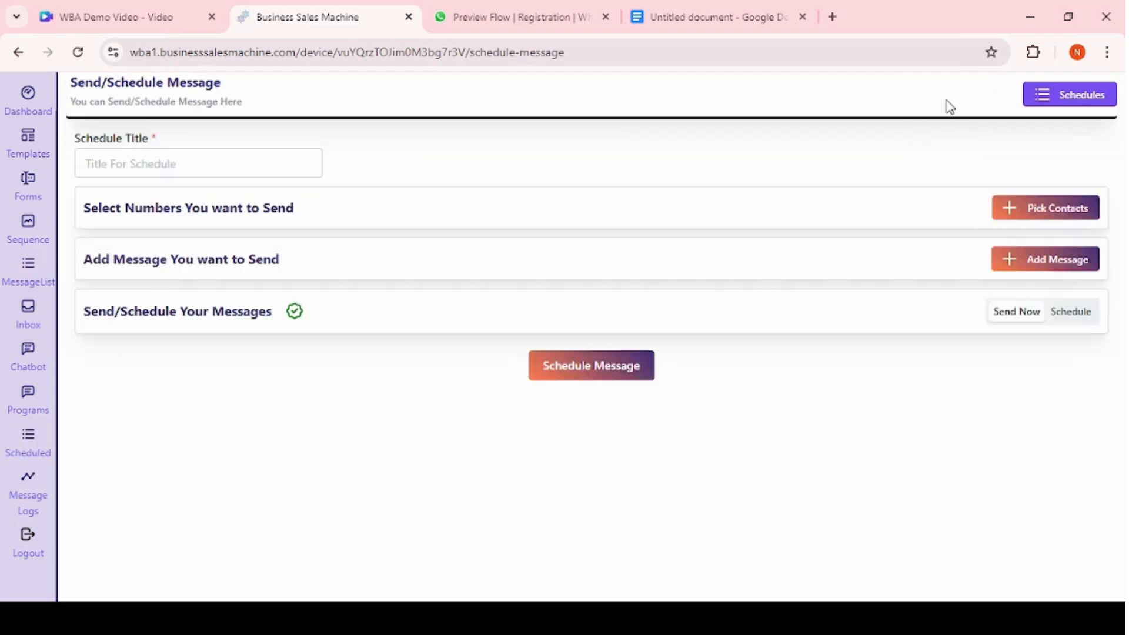
Set the schedule title to Webinar Registrants.
click(199, 165)
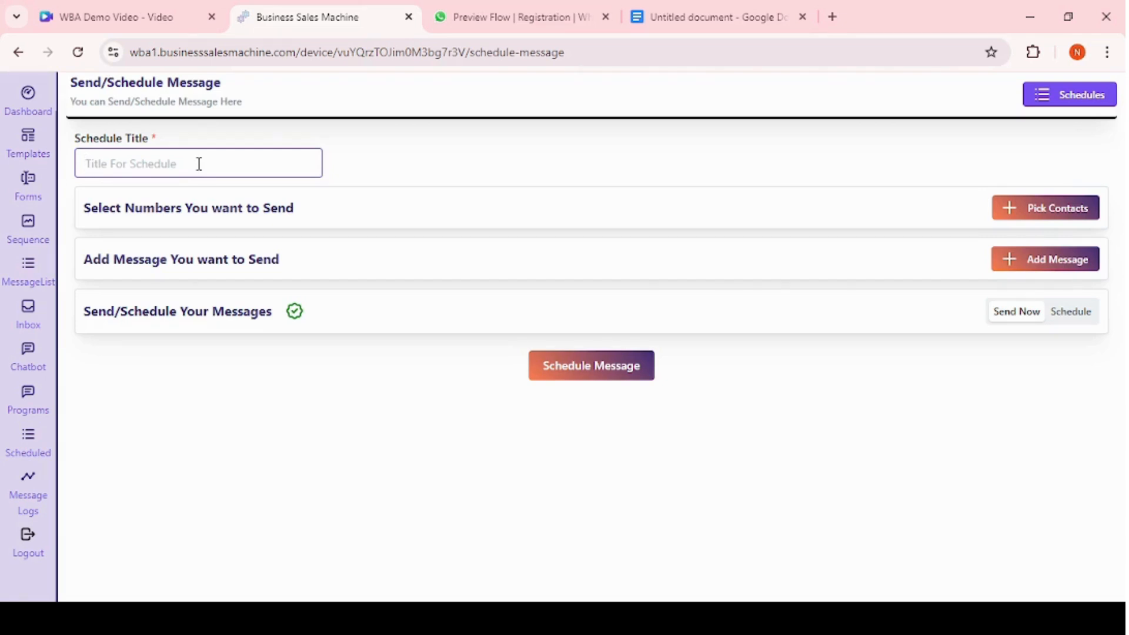
text(Webinar Registrants)
Open the contact picker and review the Contact Folder and Excel import sources.
click(1043, 215)
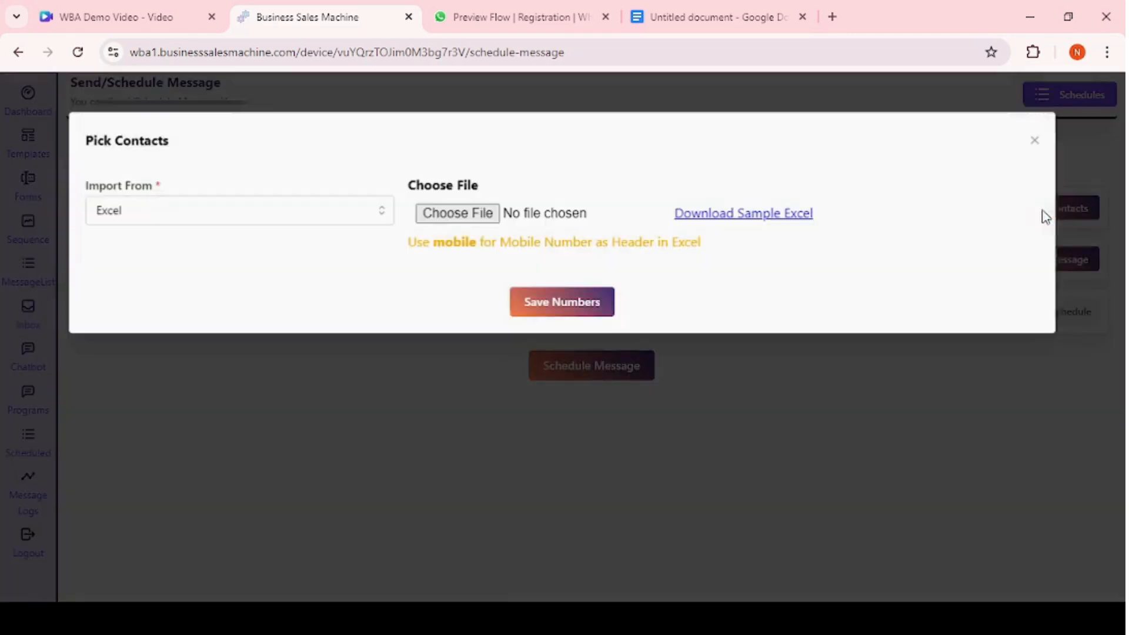
click(266, 215)
click(145, 254)
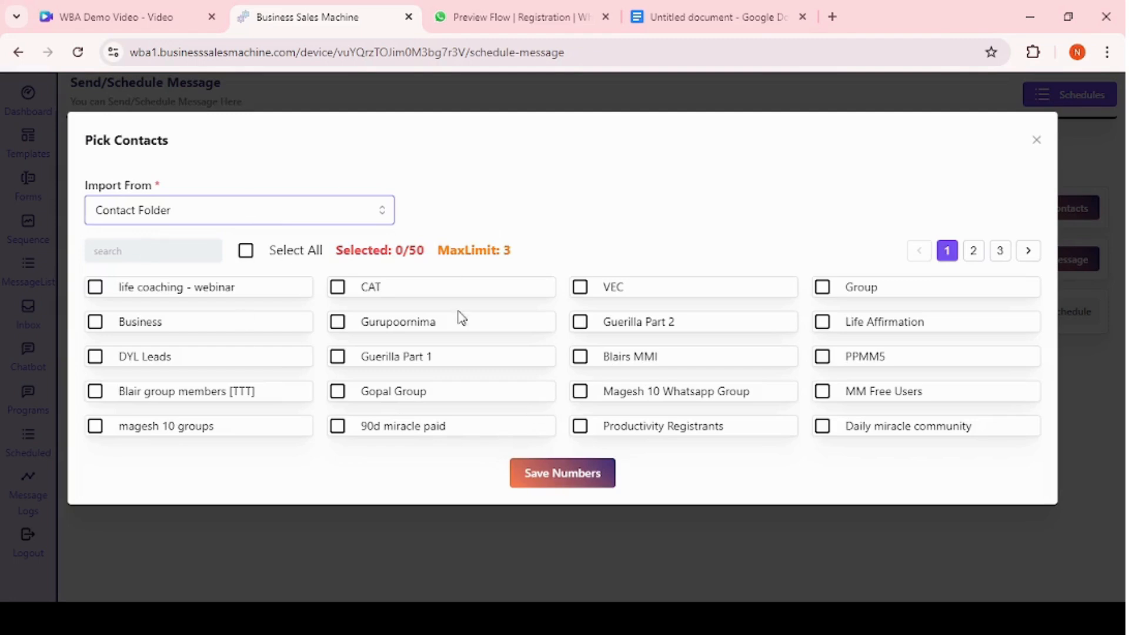
click(240, 210)
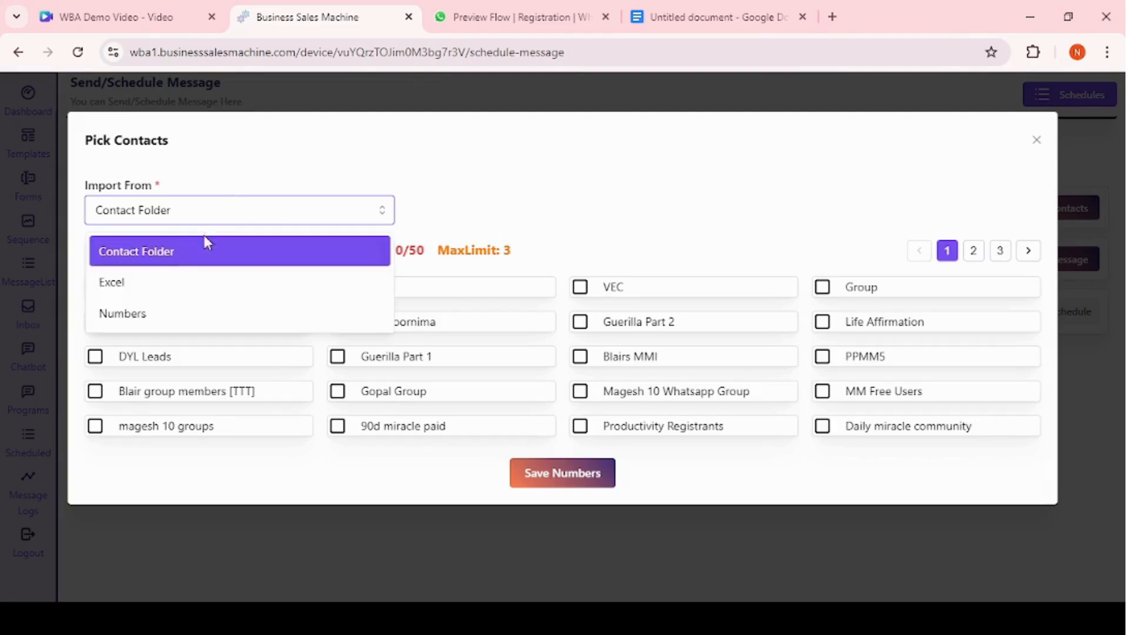
click(181, 283)
triple_click(464, 240)
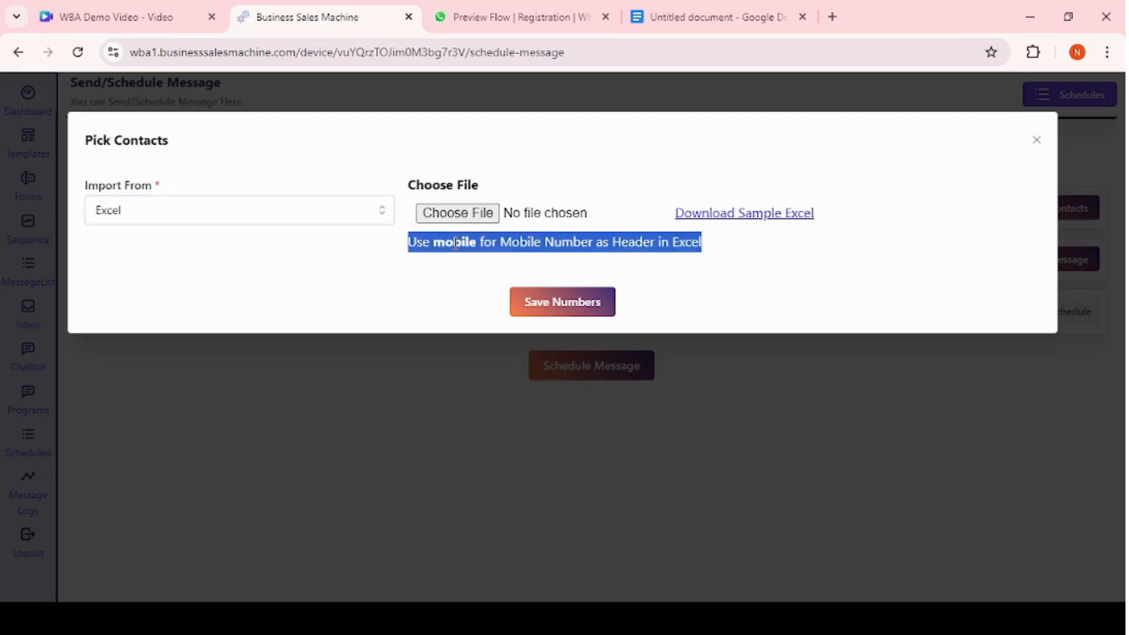
Import contacts from Numbers by entering a recipient's mobile number, then save the numbers.
click(278, 216)
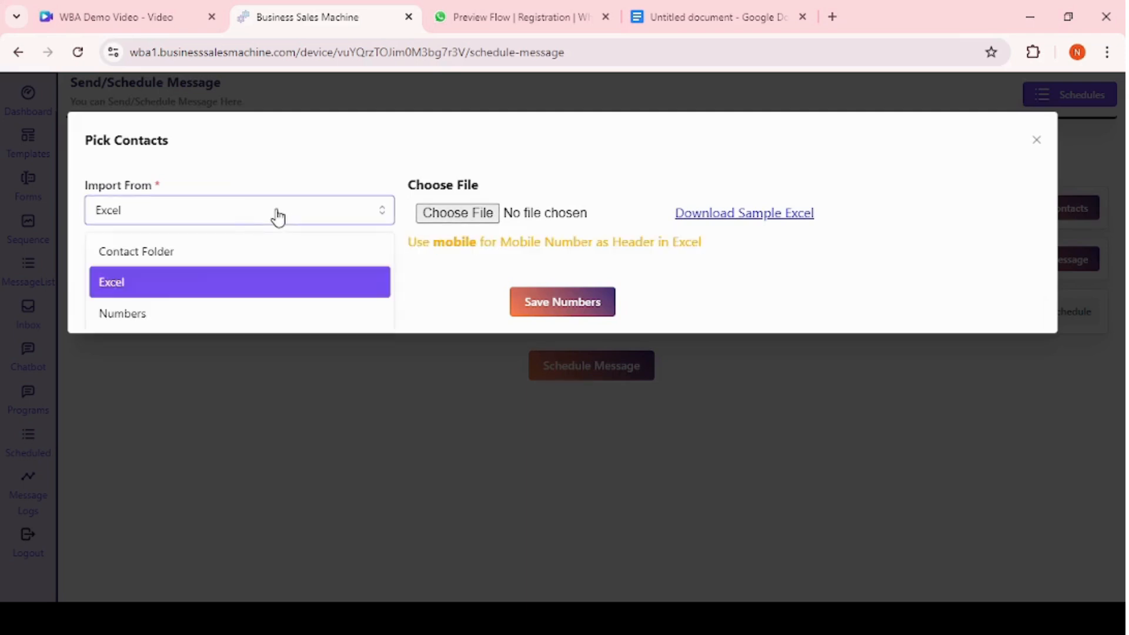
click(155, 311)
click(422, 210)
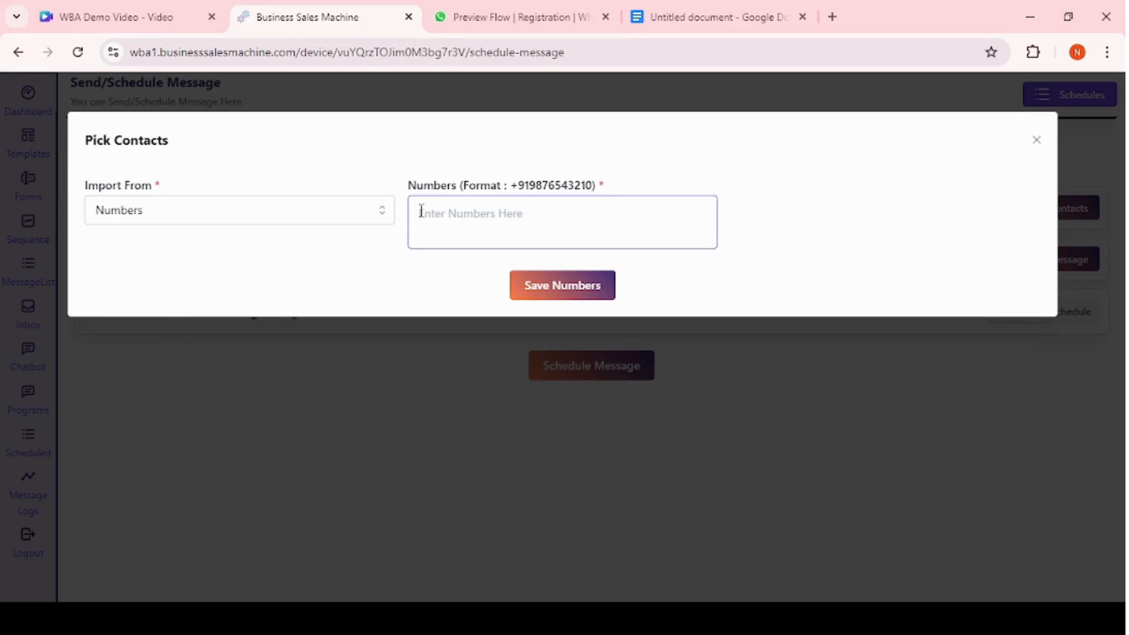
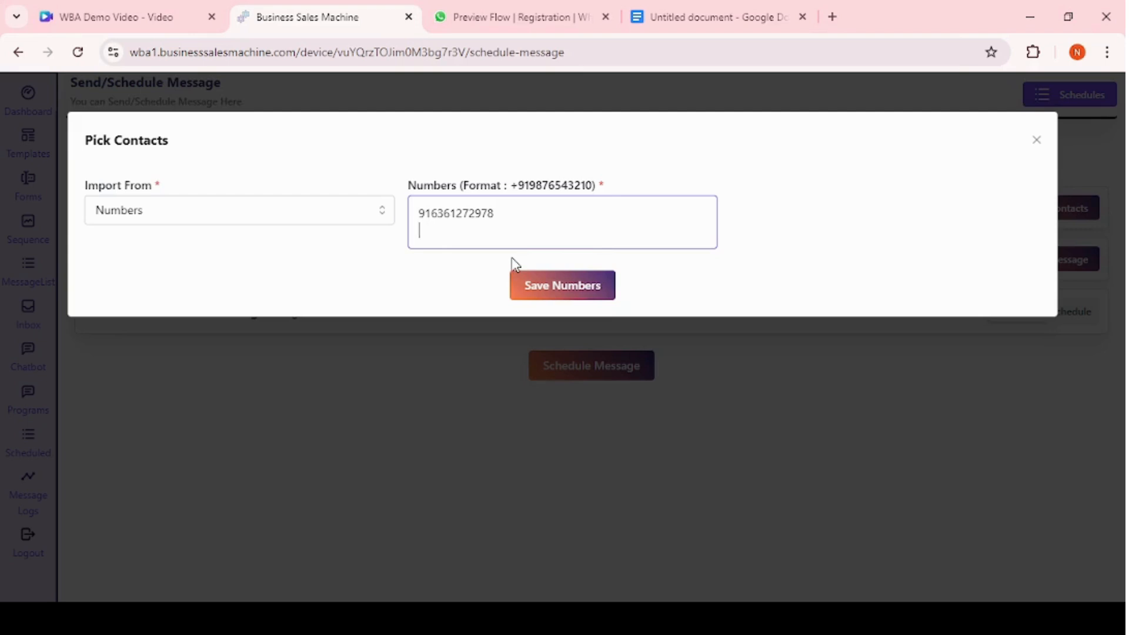
click(527, 285)
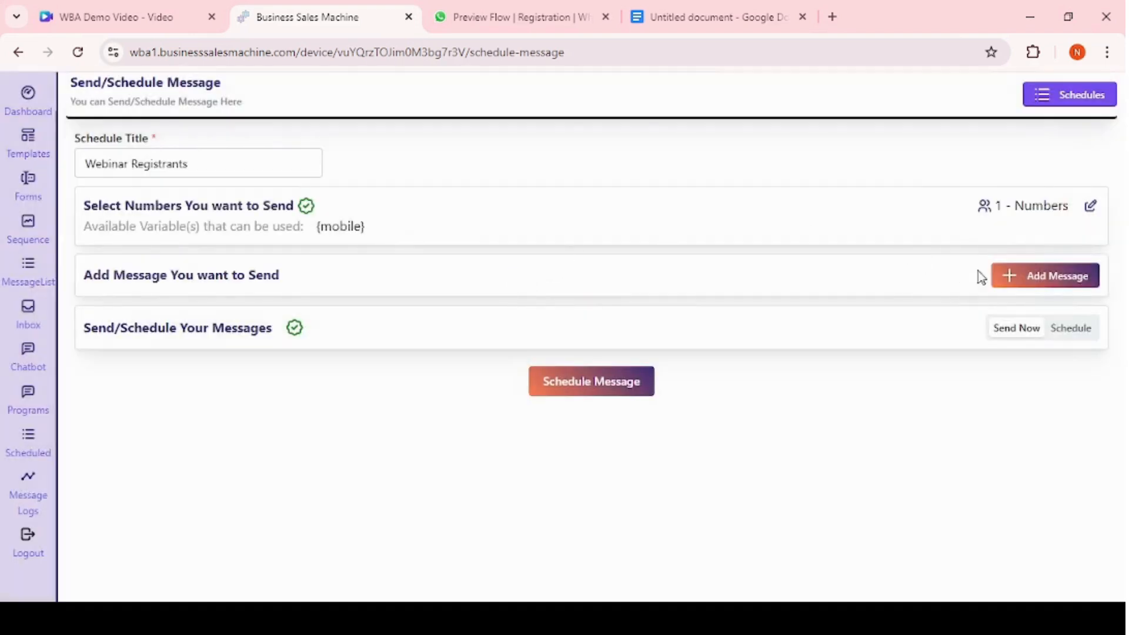
Open the message dialog and explore the Session Message option with its text message box.
click(1009, 276)
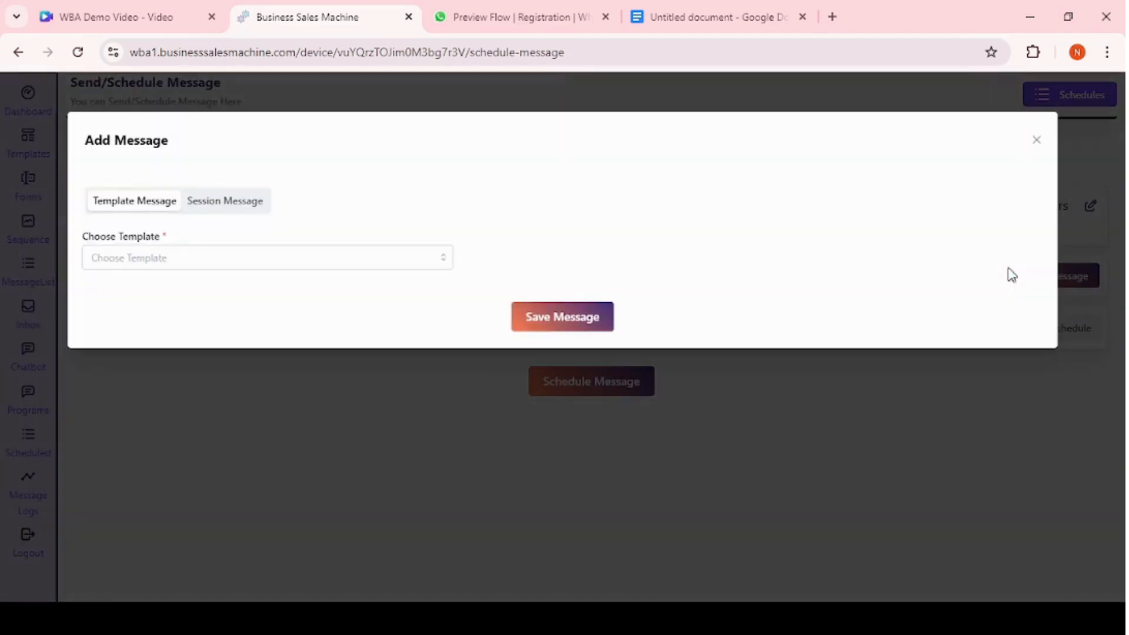
click(171, 257)
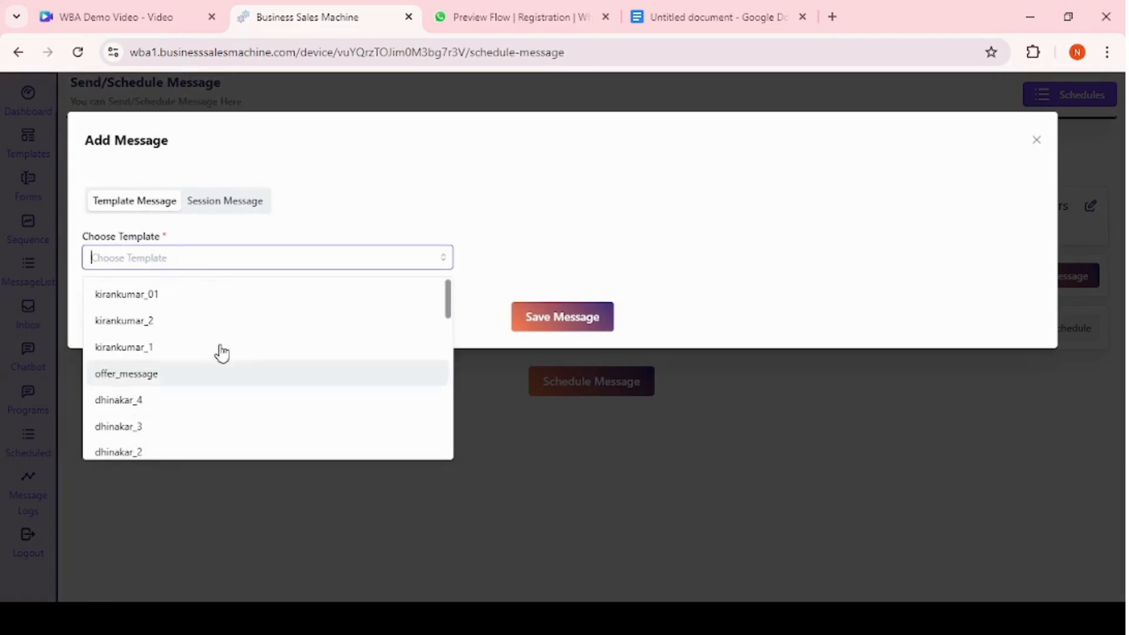
click(220, 206)
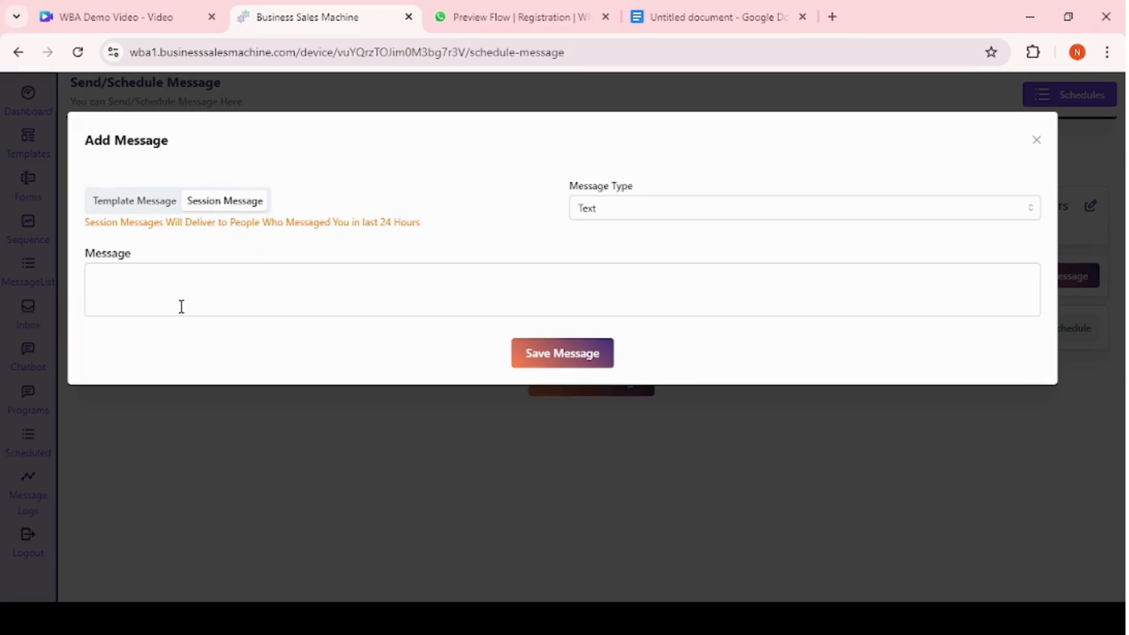
click(164, 277)
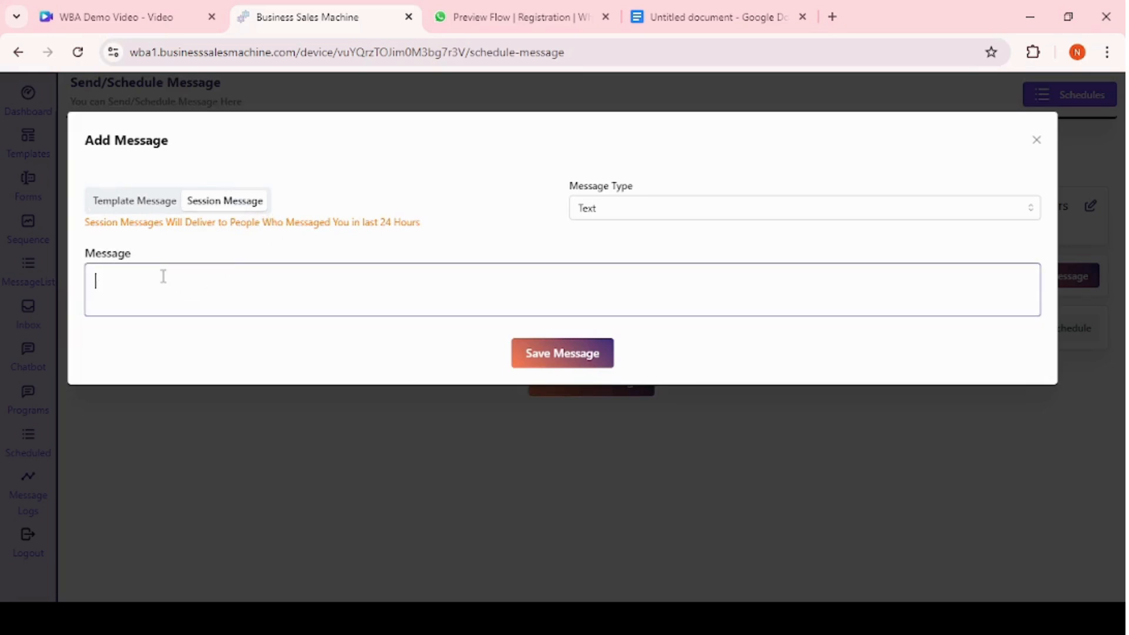
Add the template message kirankumar_01 to the schedule and save it.
click(164, 207)
click(176, 257)
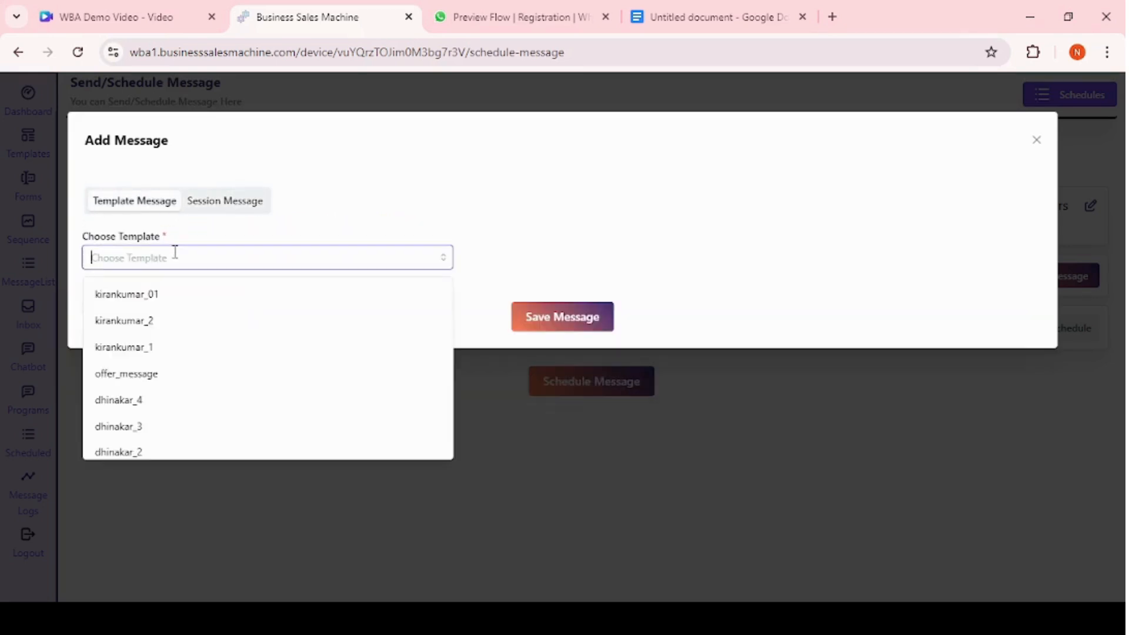
click(163, 301)
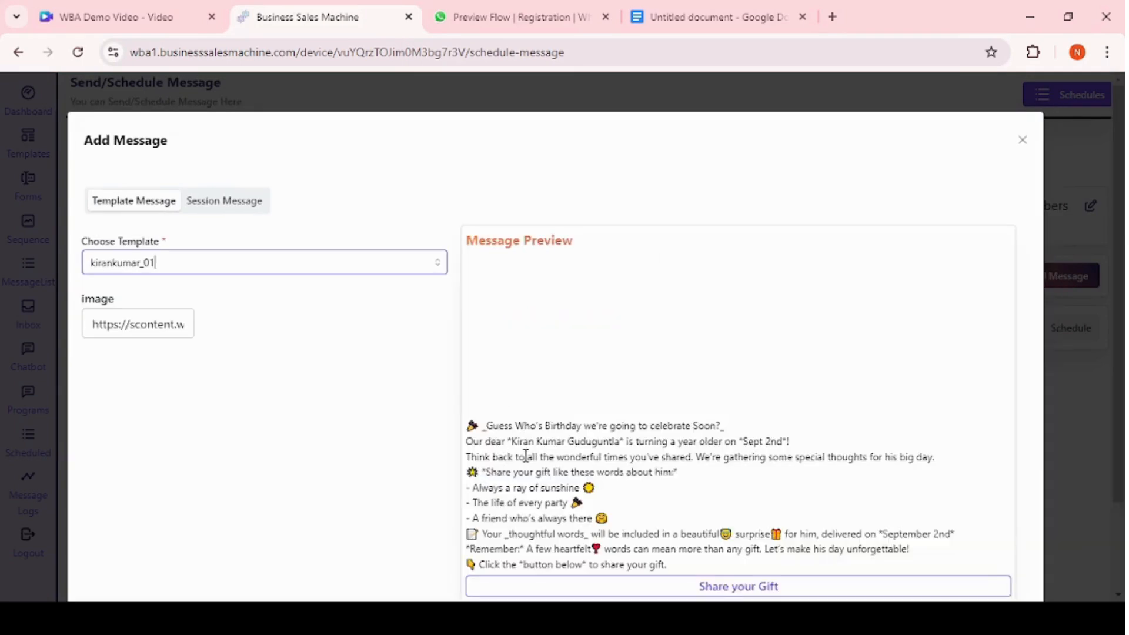
scroll(383, 476, down, 2)
click(538, 533)
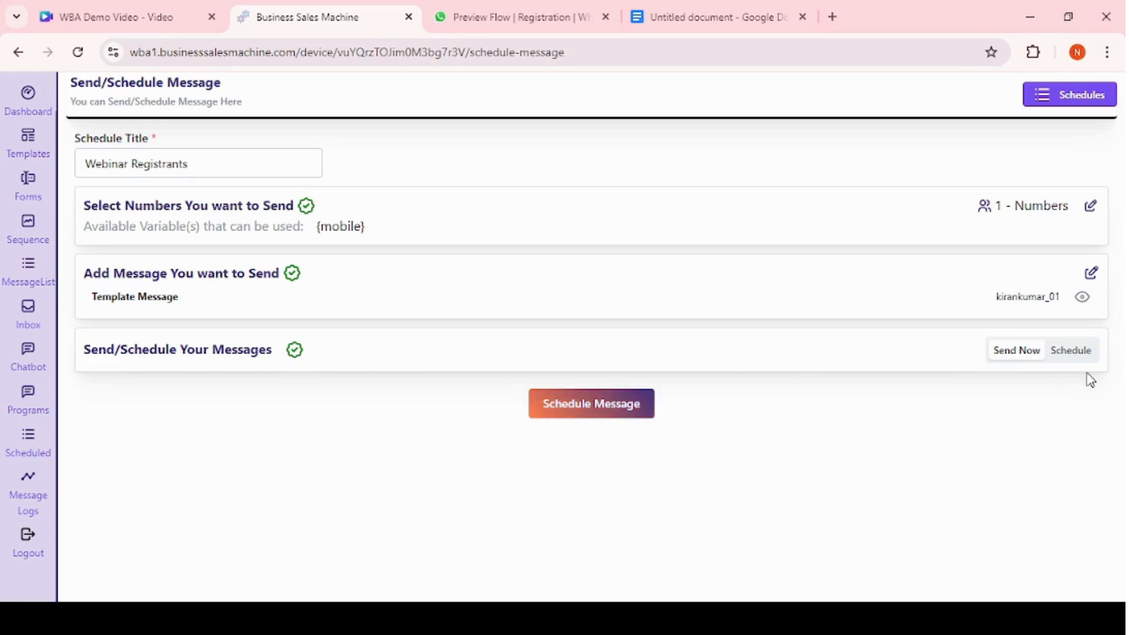
Choose to schedule the message and set an every-day timing at 06:00 am.
click(1076, 356)
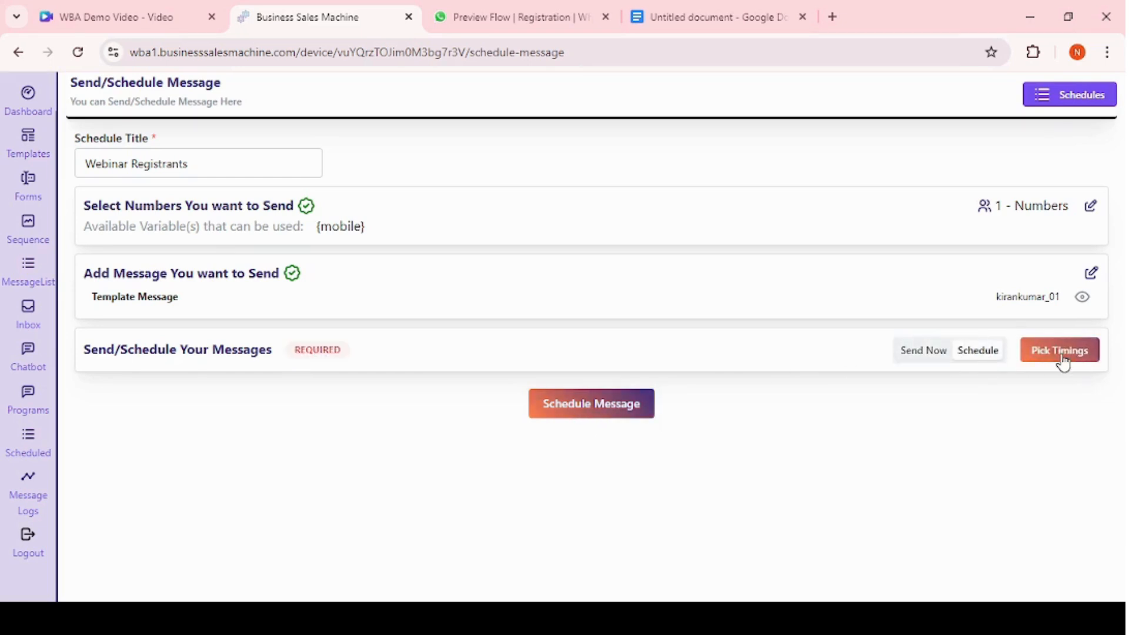
click(1061, 351)
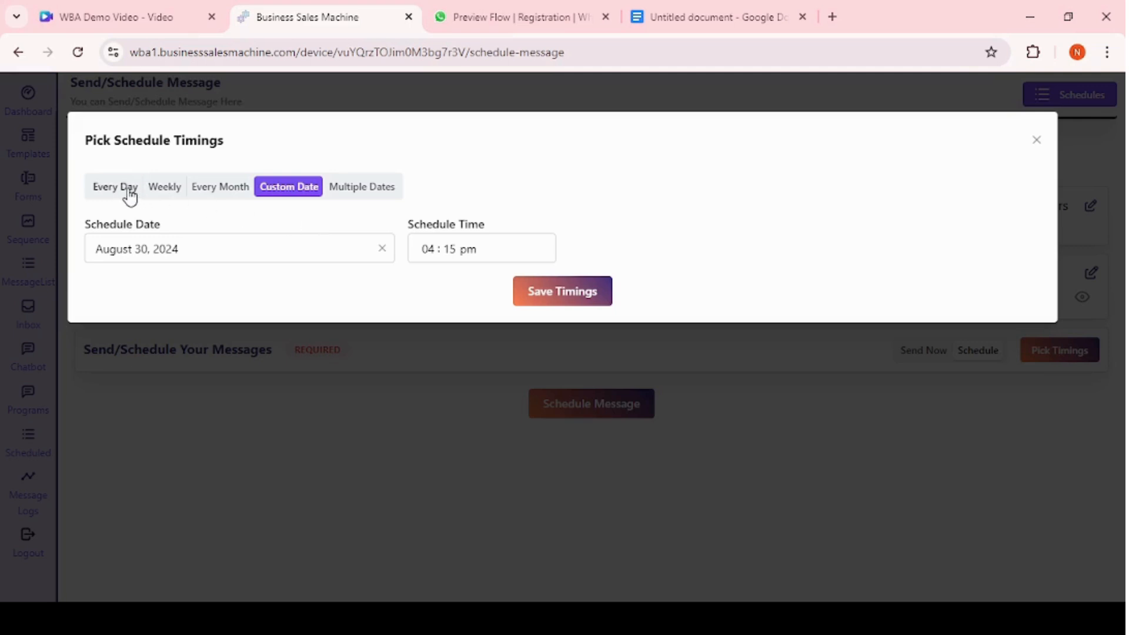
click(129, 188)
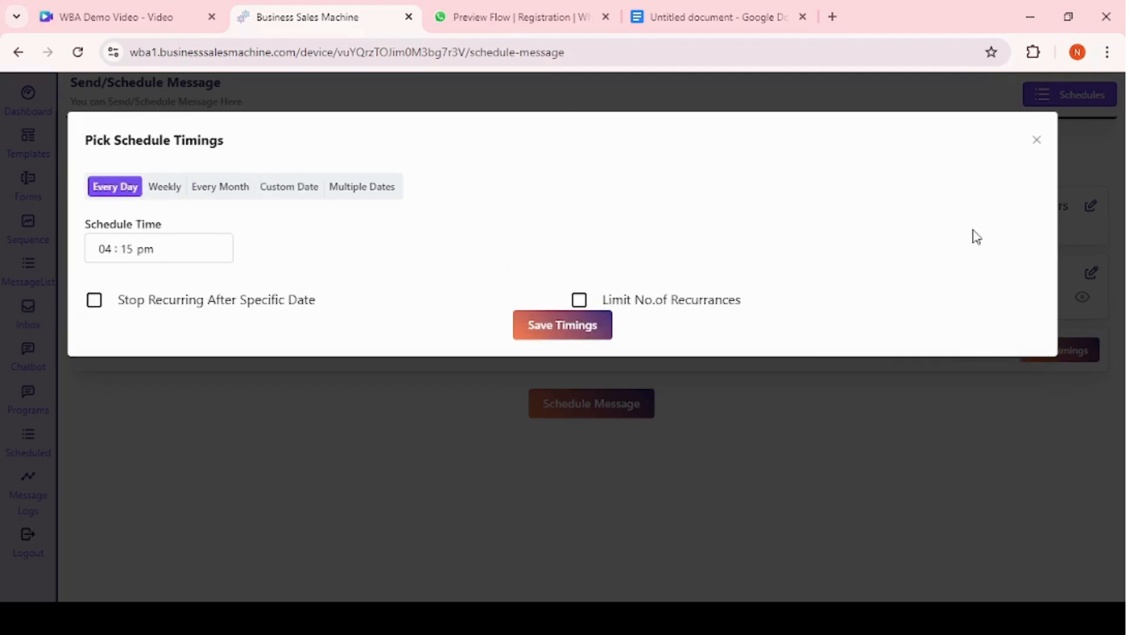
click(102, 248)
text(6 : 00 )
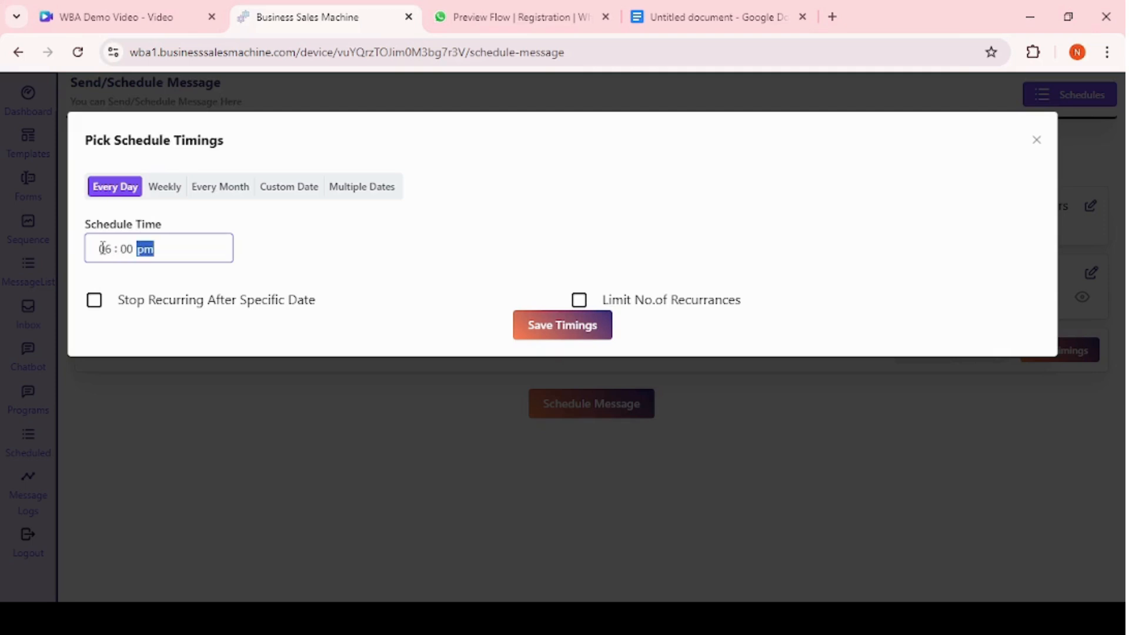
text(a)
Enable stopping recurrence after a specific date, with end date September 30, 2024.
click(95, 304)
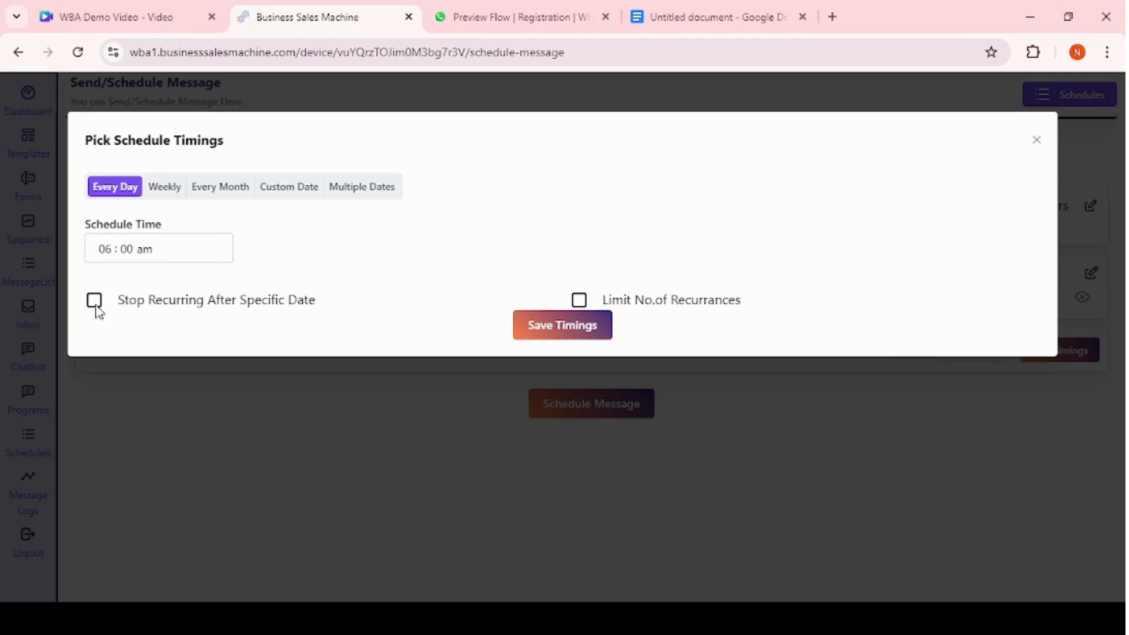
click(399, 330)
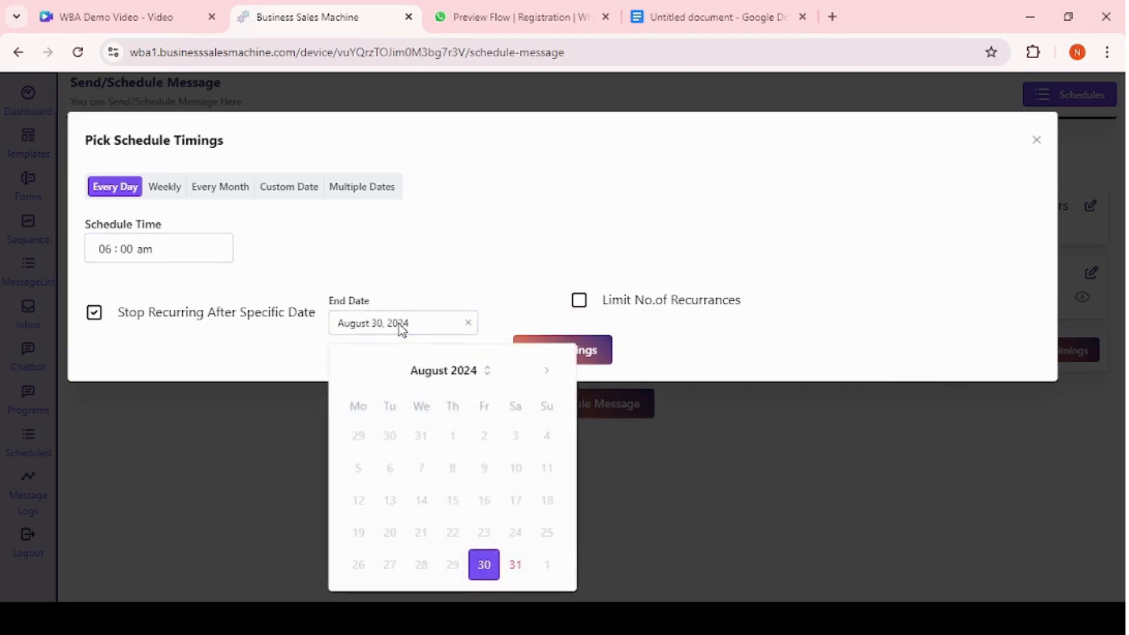
click(547, 375)
scroll(431, 565, down, 1)
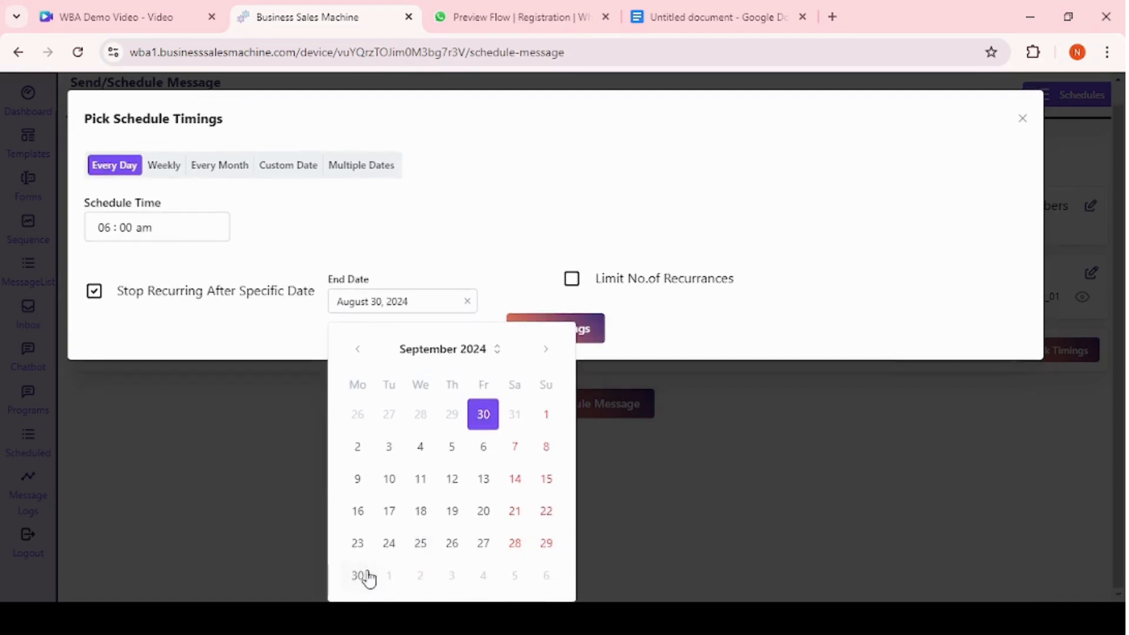
click(366, 573)
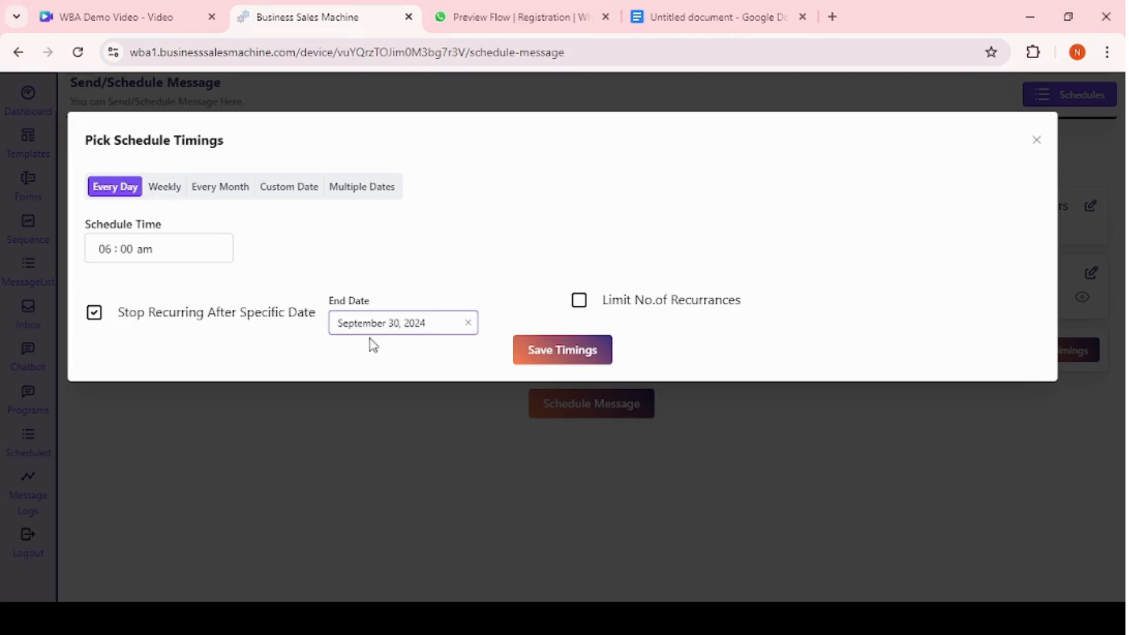
Limit recurrences to a maximum of 10 occurrences and untick the specific end date option.
click(580, 302)
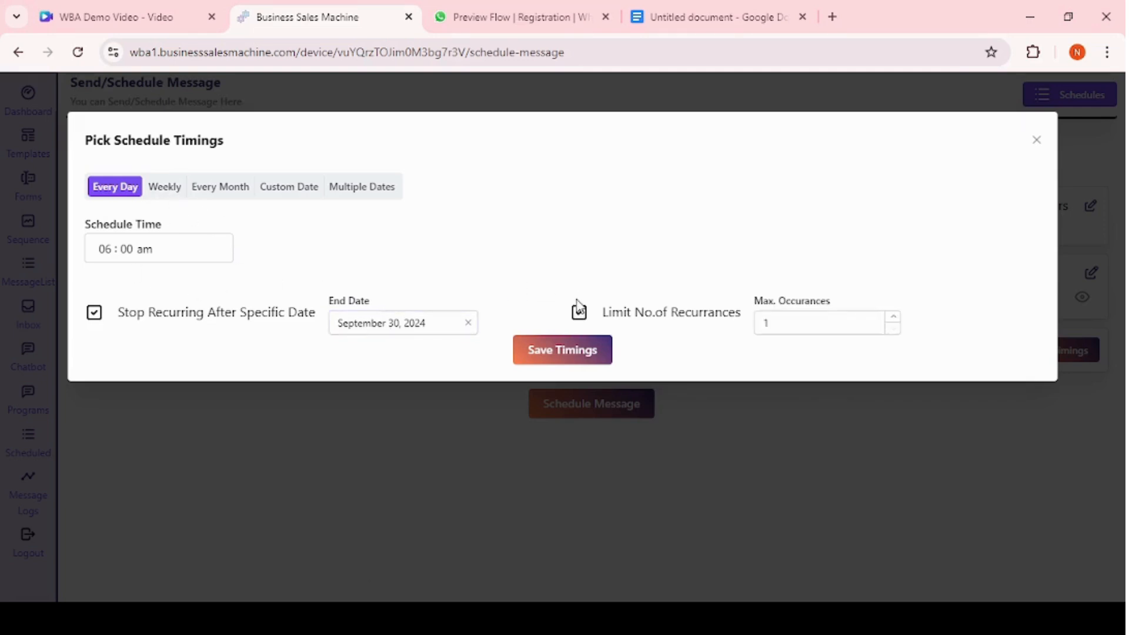
click(785, 327)
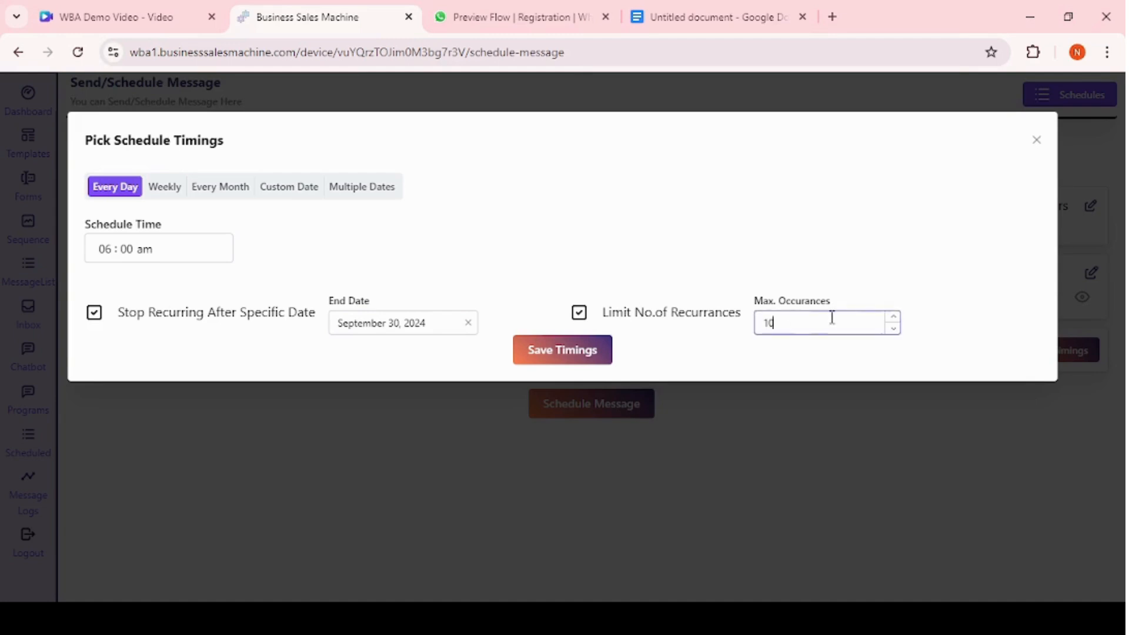
click(93, 320)
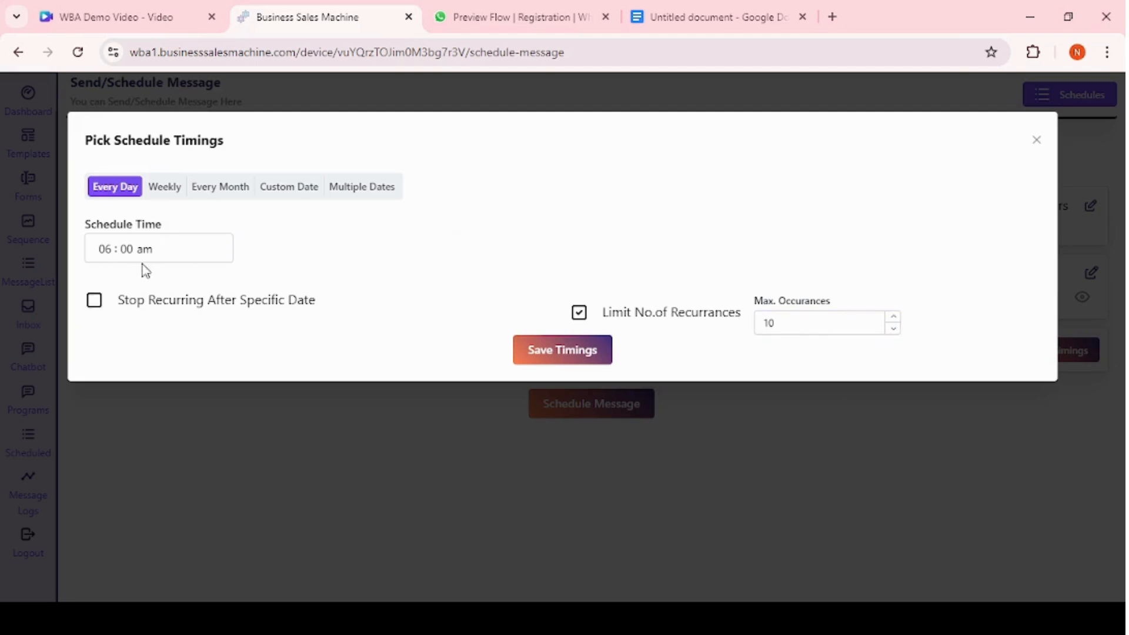
Switch to a weekly schedule on Wednesday instead of Sunday.
click(167, 194)
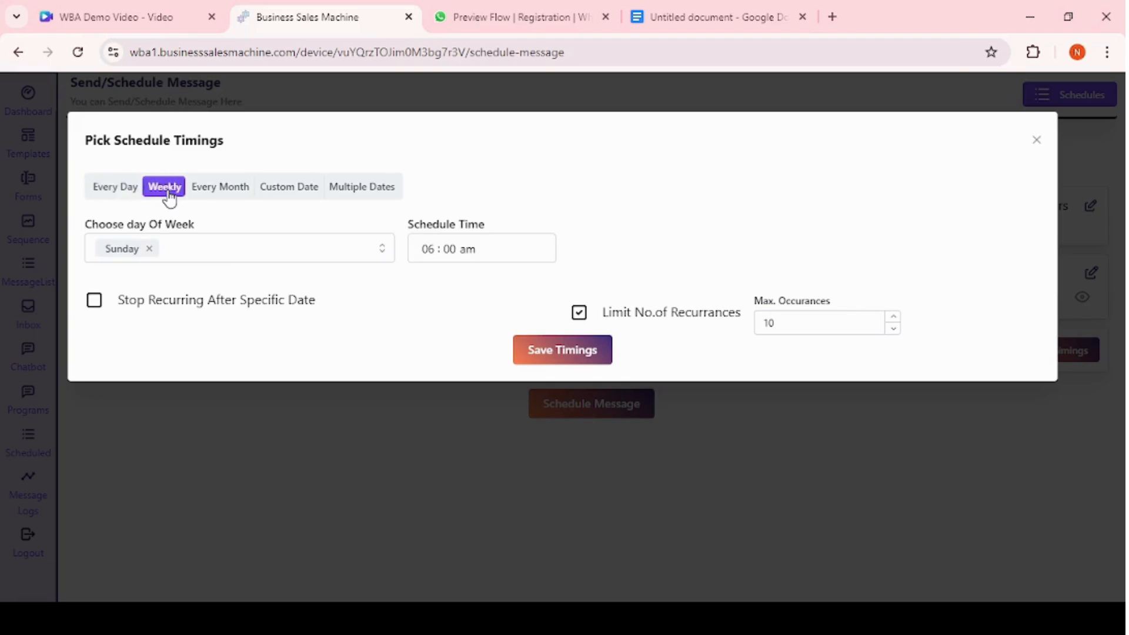
click(151, 250)
click(155, 253)
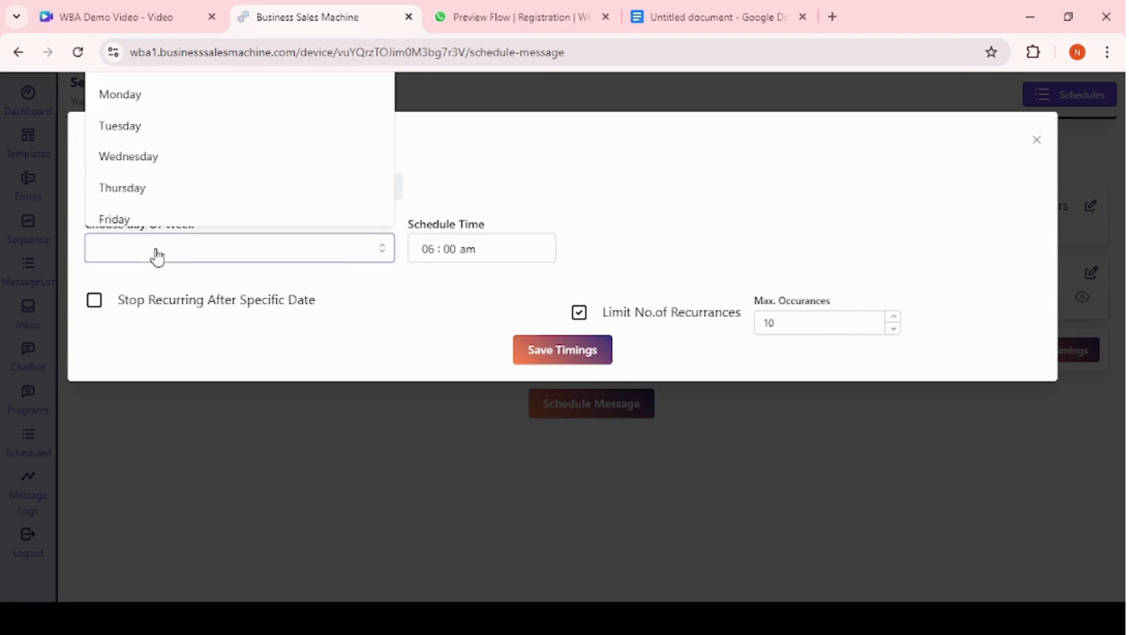
click(168, 169)
click(541, 170)
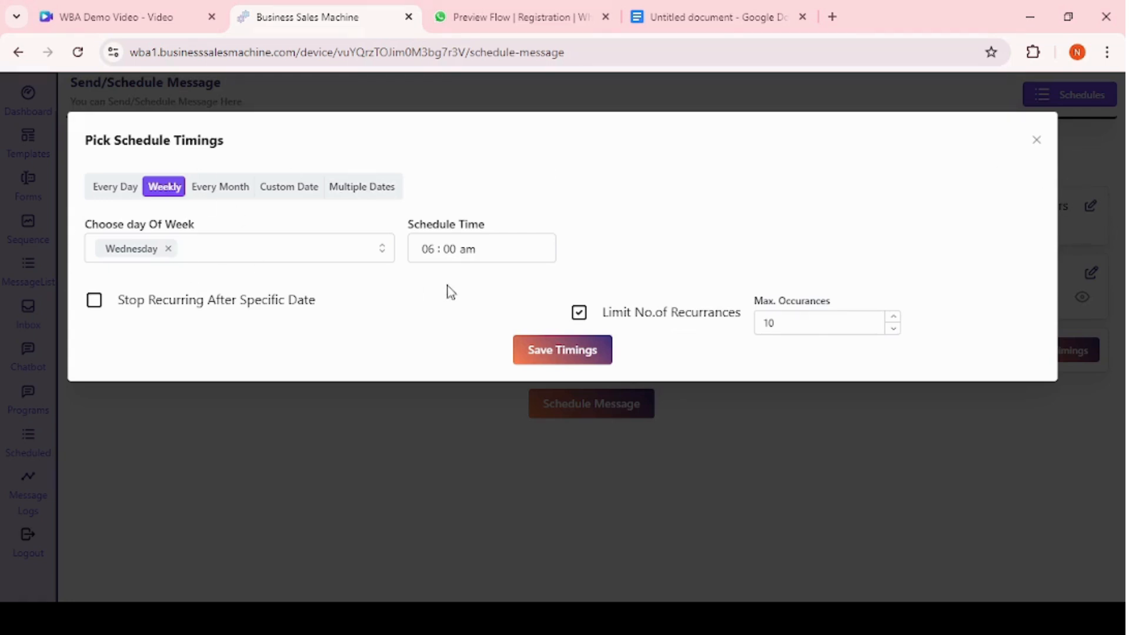
Set the schedule time to 07:00 pm and re-enable stopping recurrence after the end date.
click(434, 252)
text(700p)
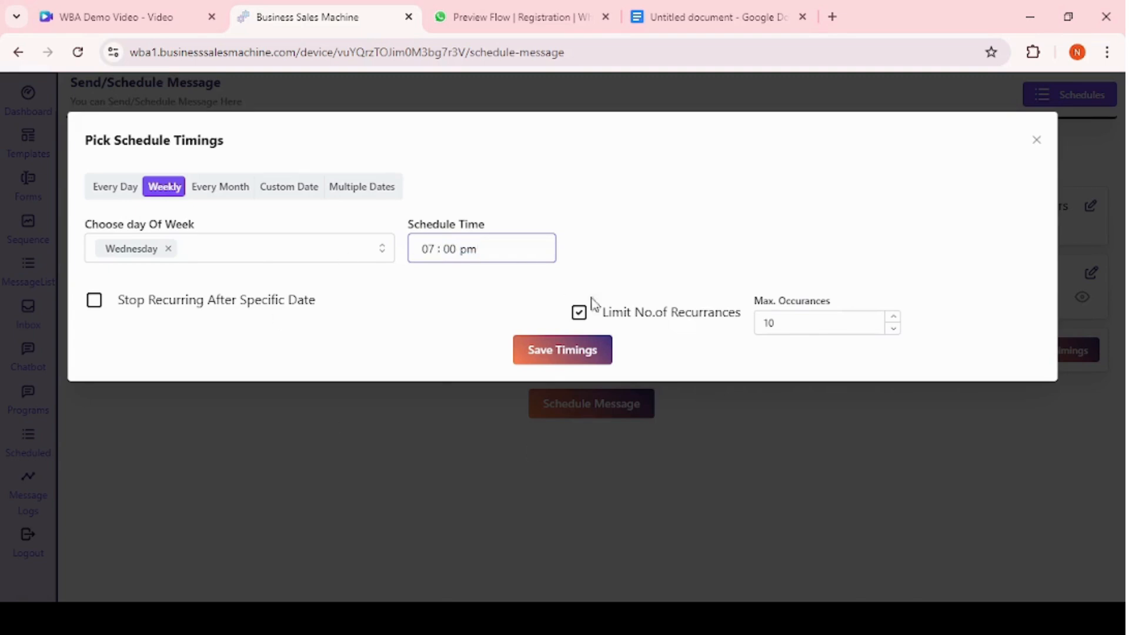
click(94, 300)
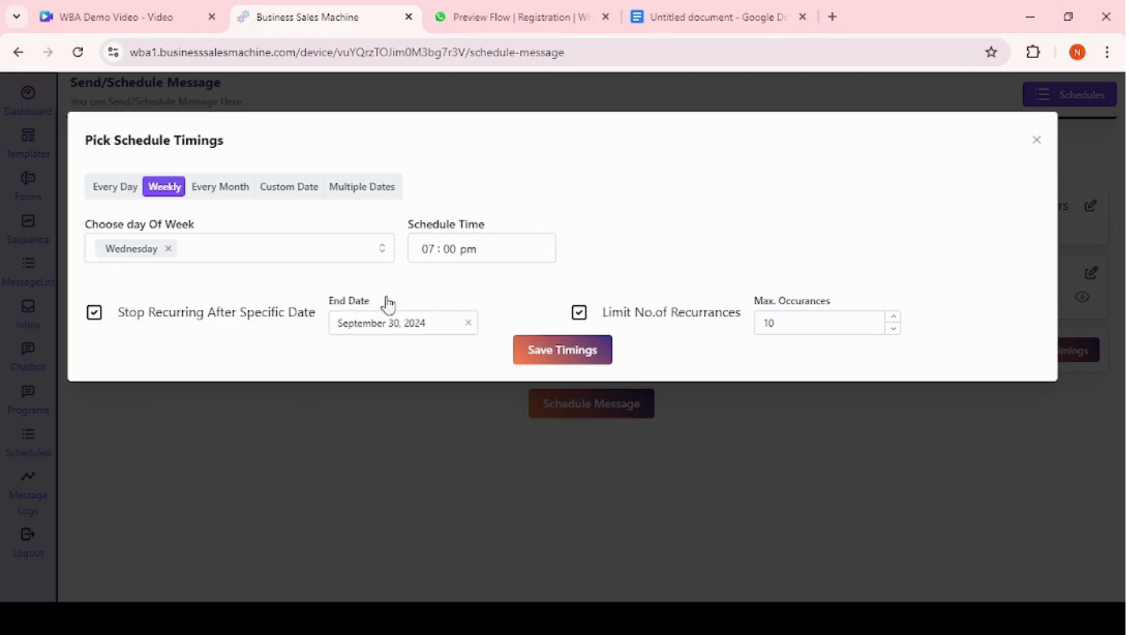
Switch to a monthly schedule on day 30 instead of day 1.
click(229, 188)
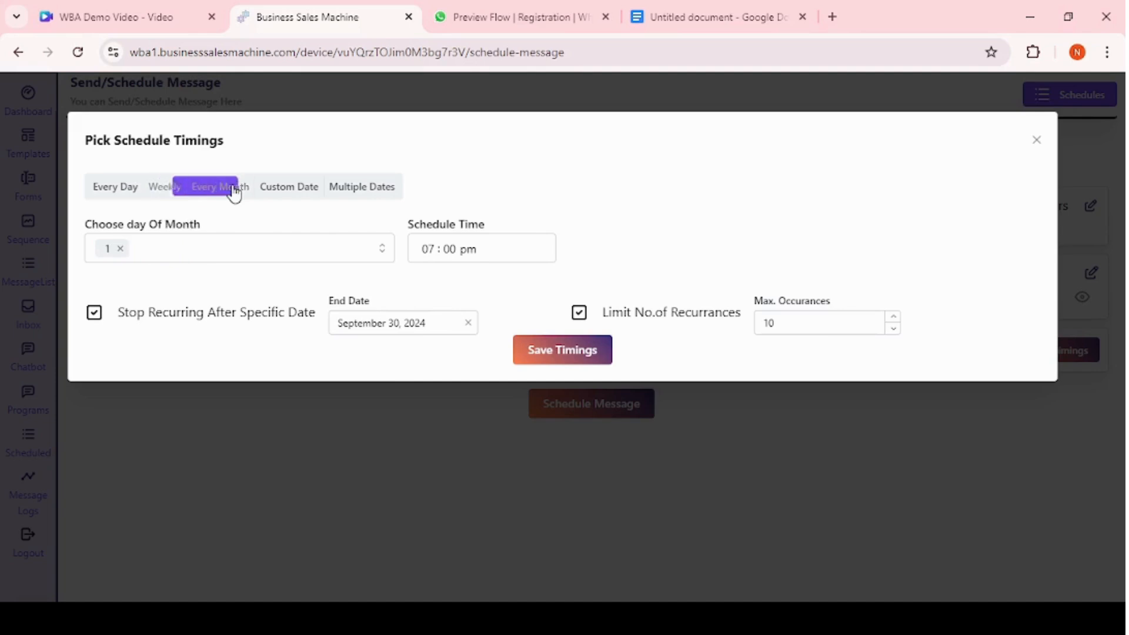
click(121, 249)
click(126, 250)
scroll(150, 207, down, 10)
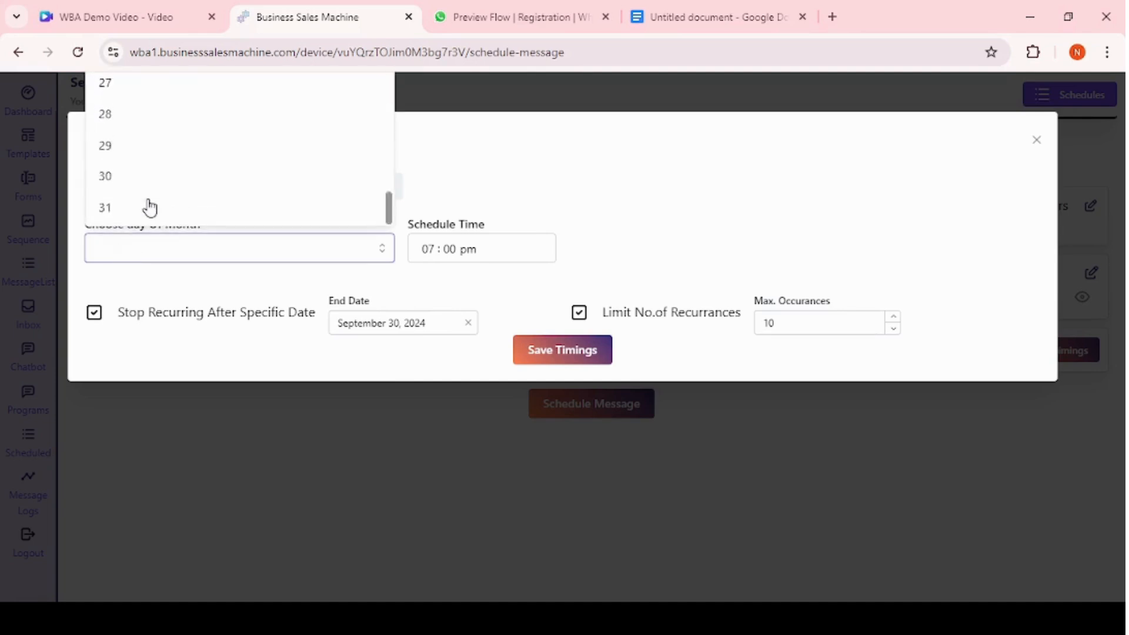
click(129, 186)
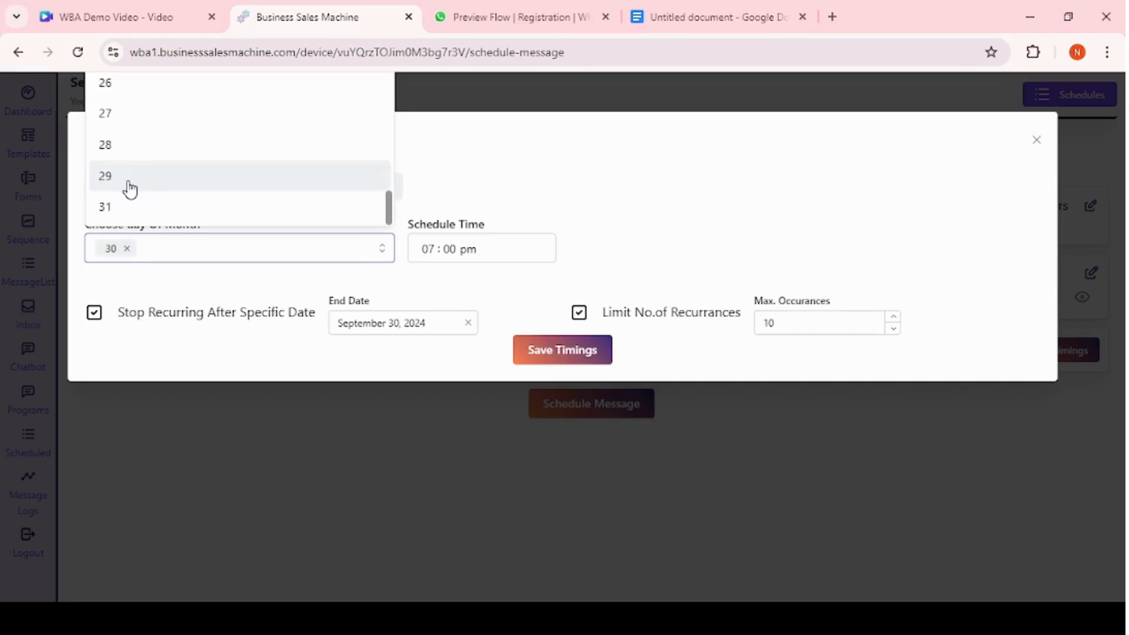
Add day 27 to the monthly schedule days and browse the end date calendar without changing it.
click(139, 115)
click(585, 188)
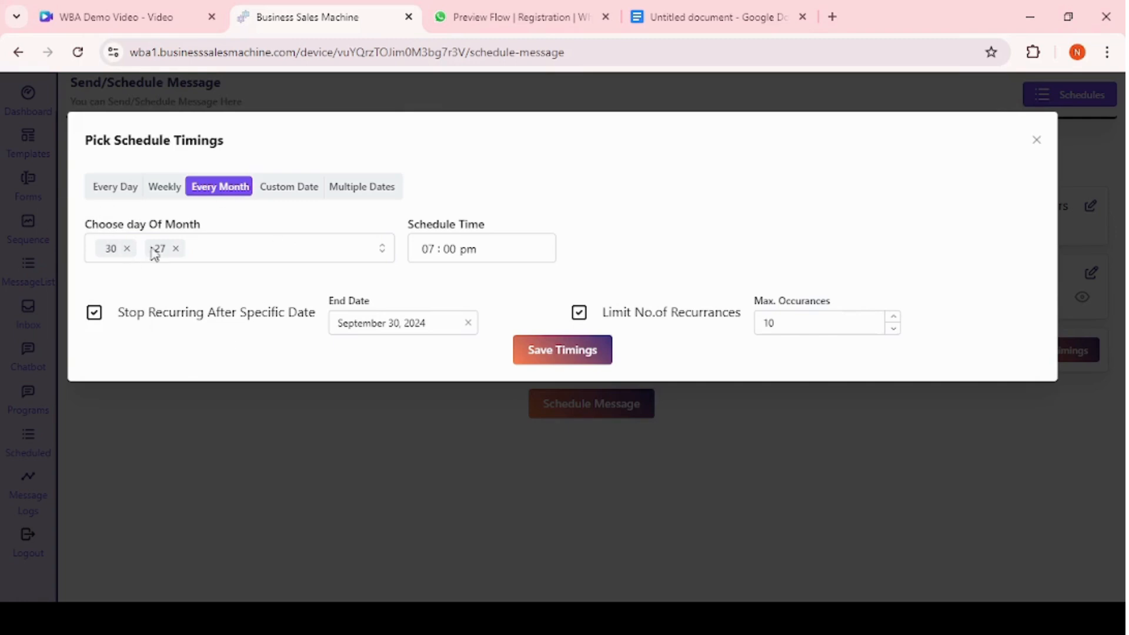
click(400, 325)
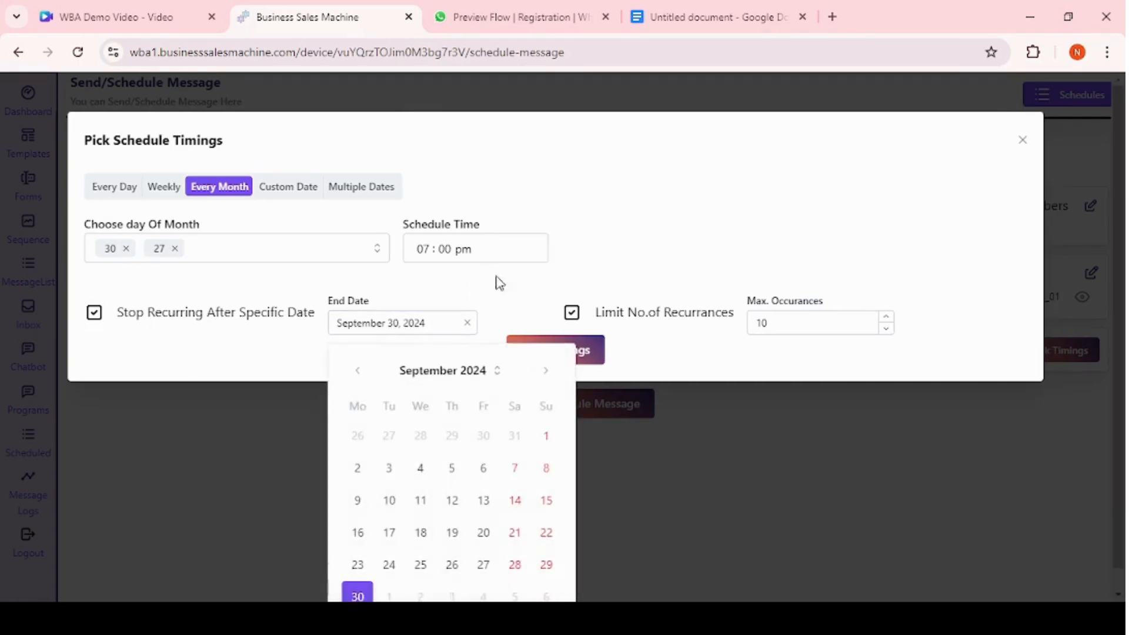
click(478, 371)
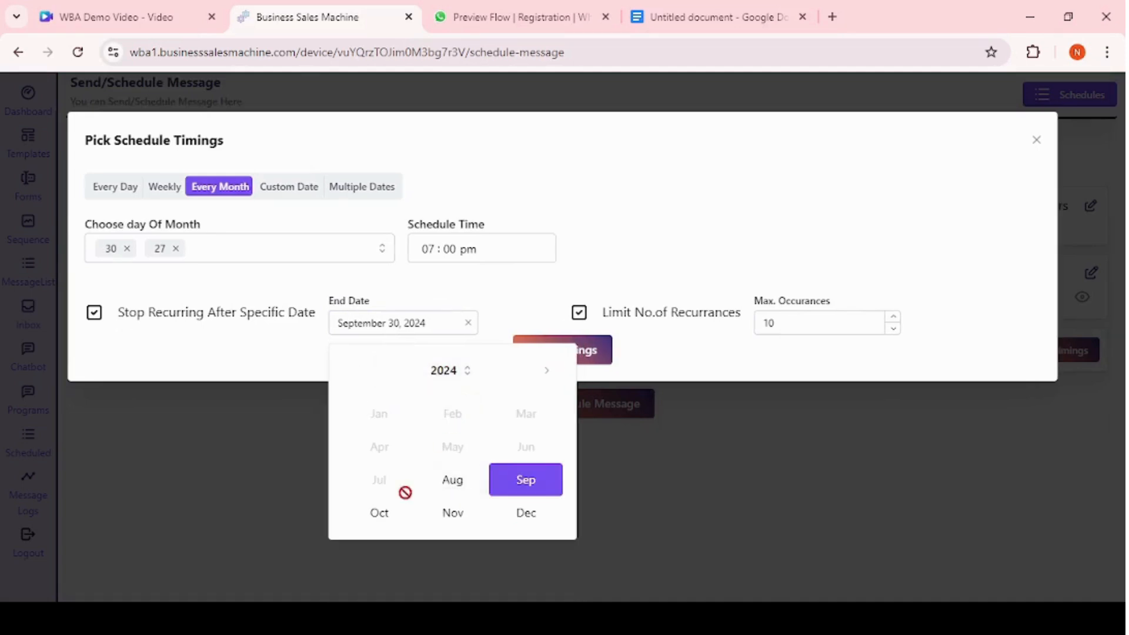
click(529, 513)
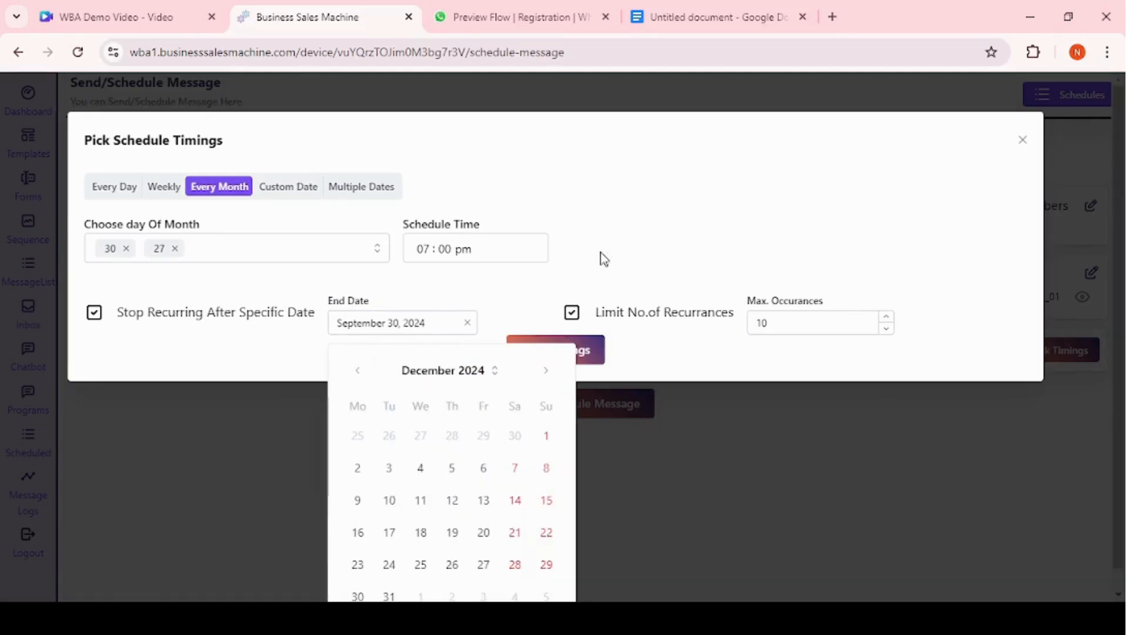
click(733, 191)
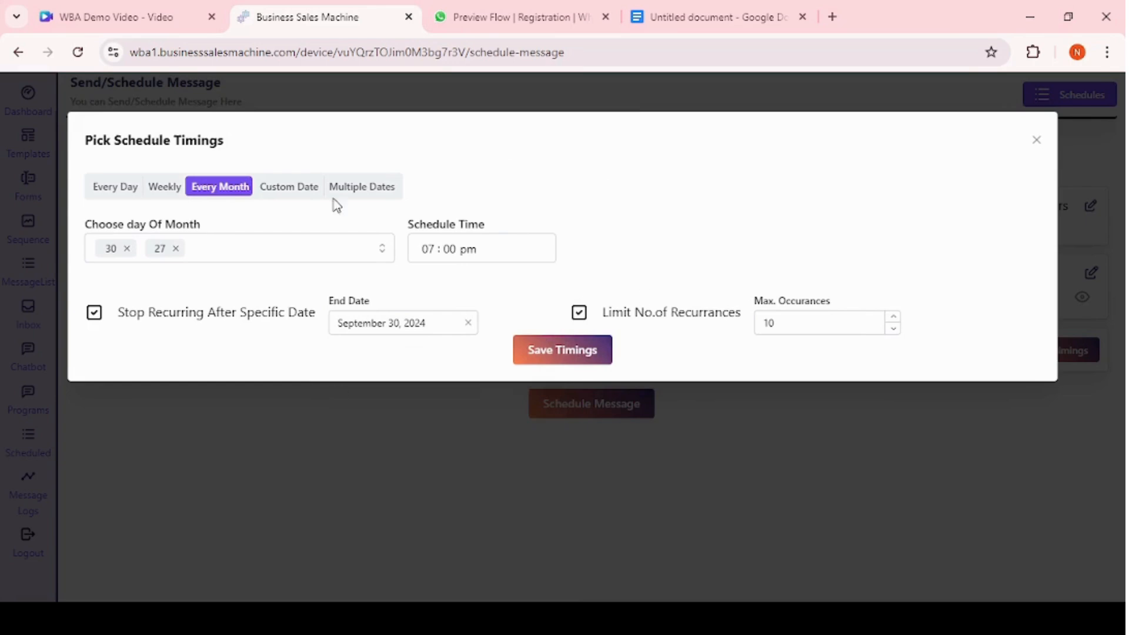
Switch the timing to a custom date and open its schedule date calendar.
click(274, 193)
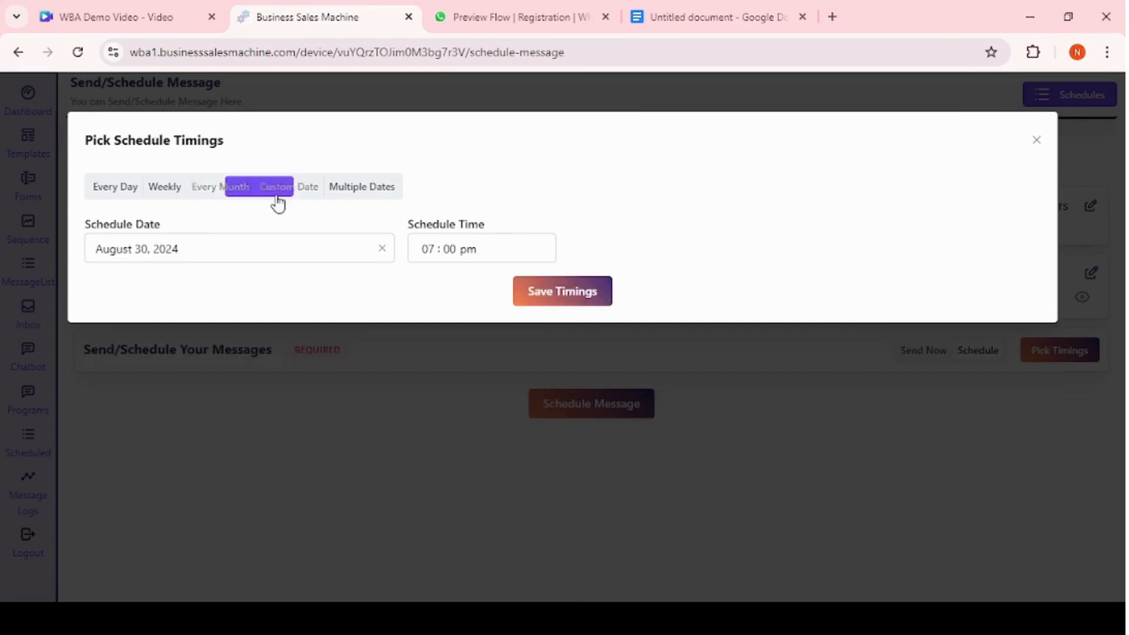
click(292, 257)
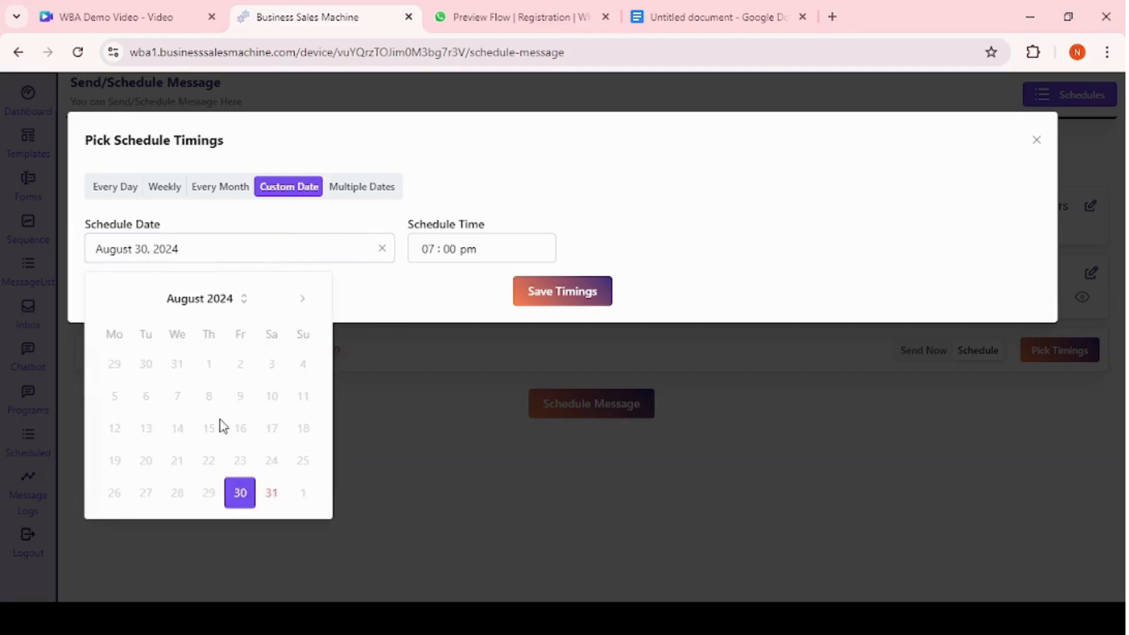
click(295, 302)
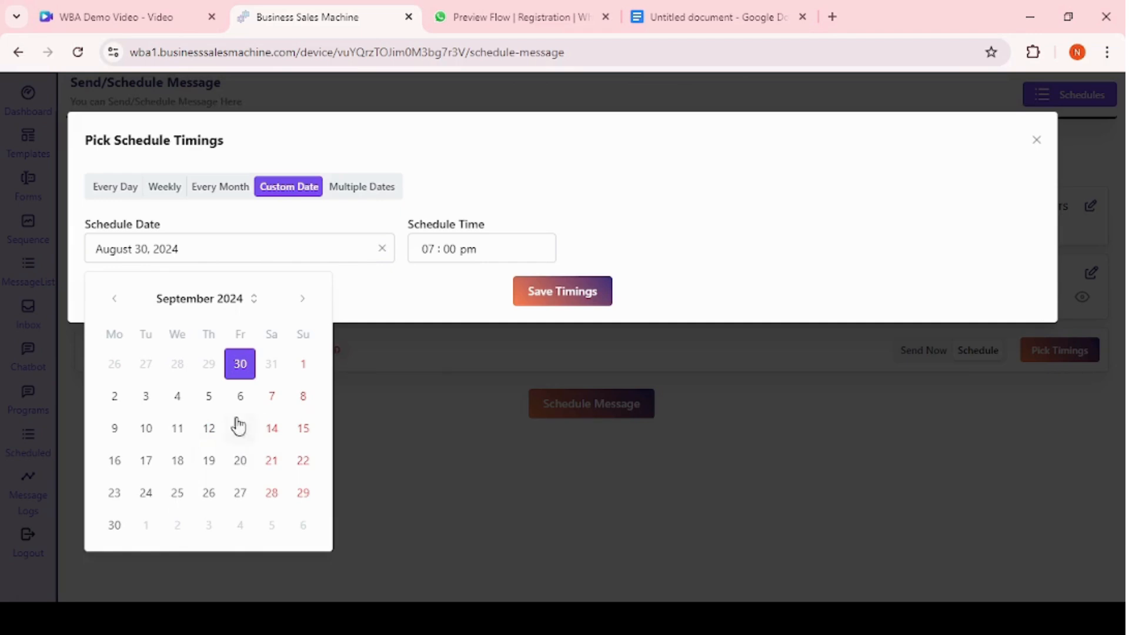
Switch to multiple dates, add two more date and time rows, and close the timings dialog.
click(371, 191)
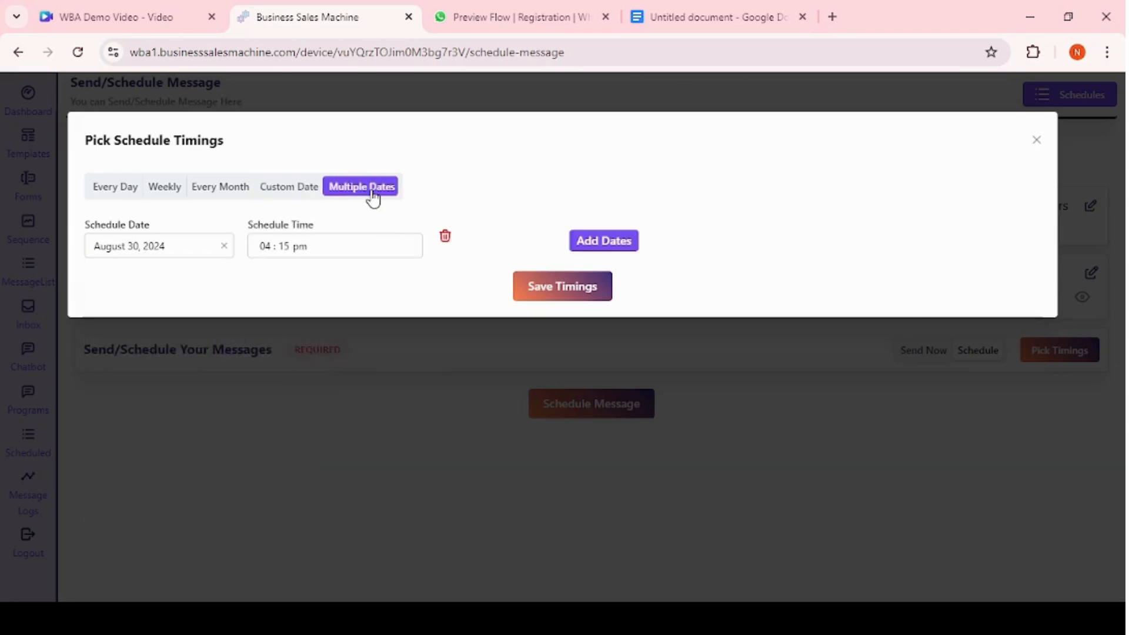
click(628, 247)
click(138, 307)
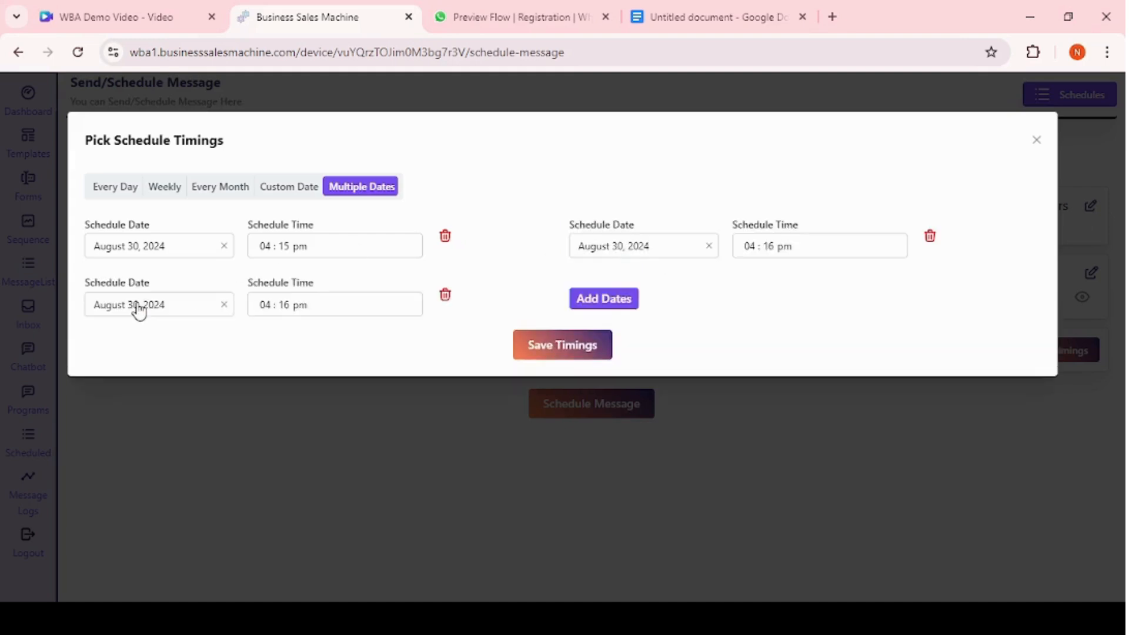
click(462, 426)
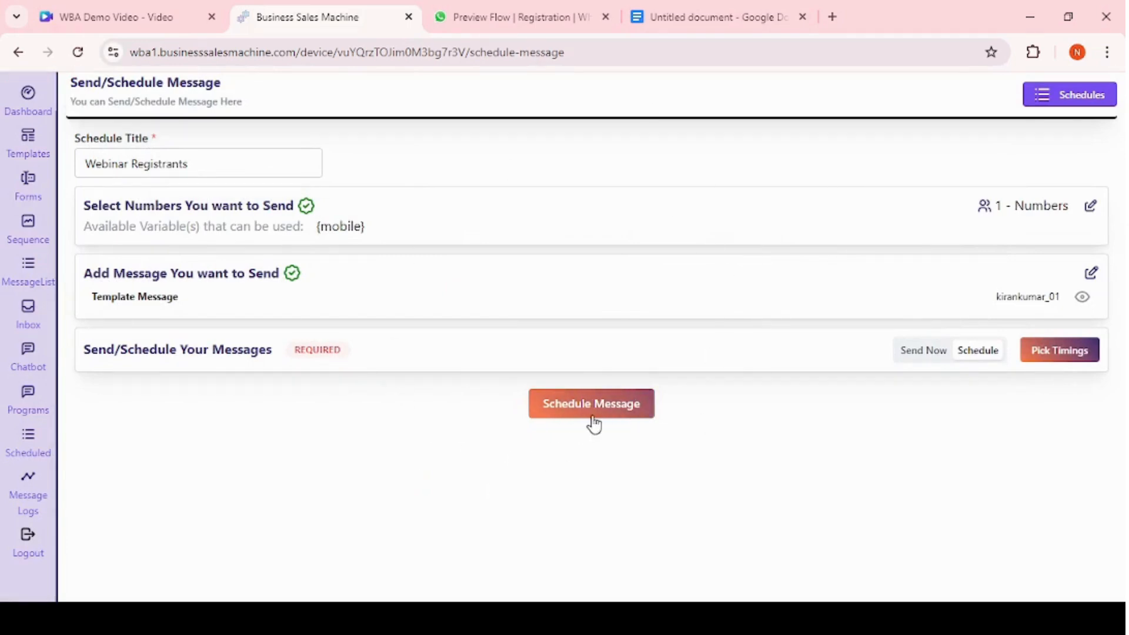
Open the scheduled messages list and view it filtered by All, Recurring, Upcoming and Completed.
click(1059, 101)
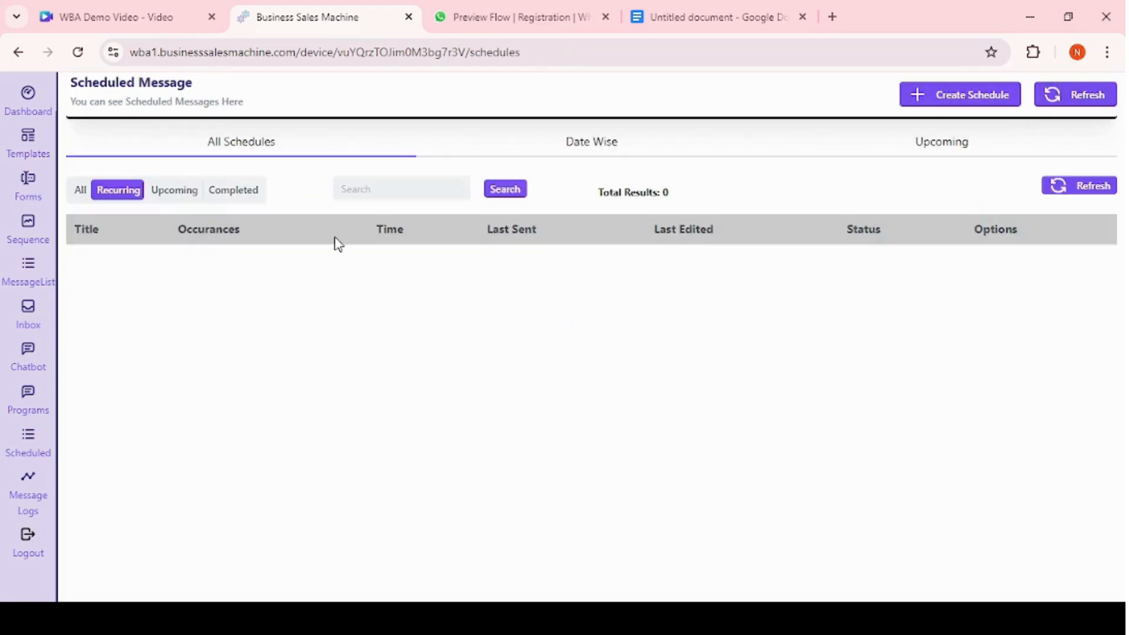
click(82, 191)
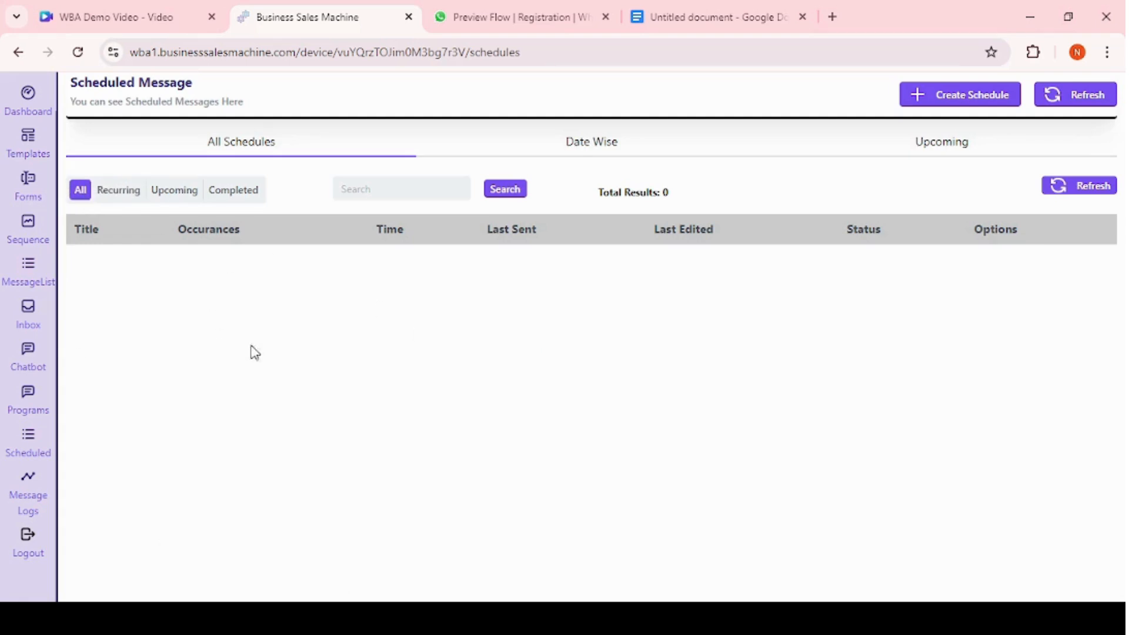
click(134, 191)
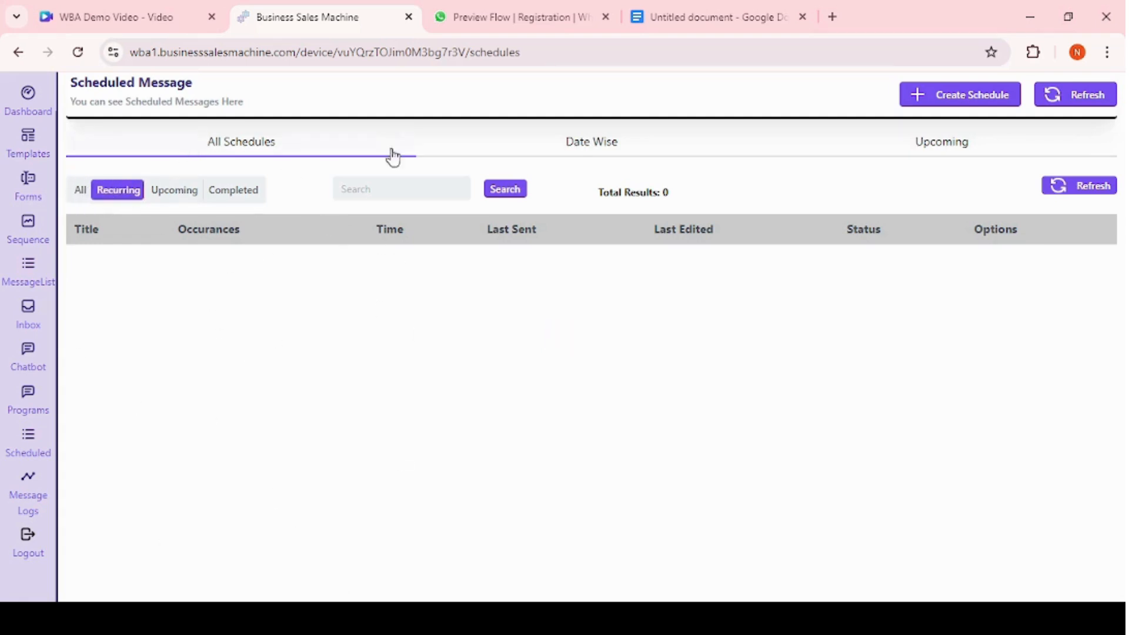
click(179, 192)
click(239, 195)
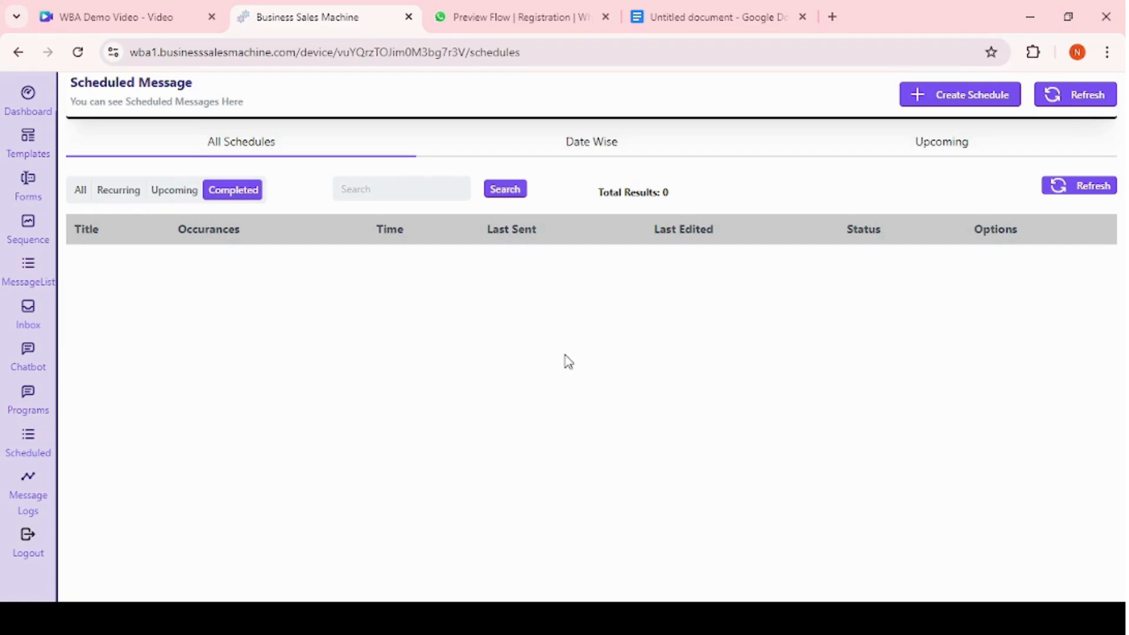
View the date-wise schedules for August 29, 2024.
click(602, 140)
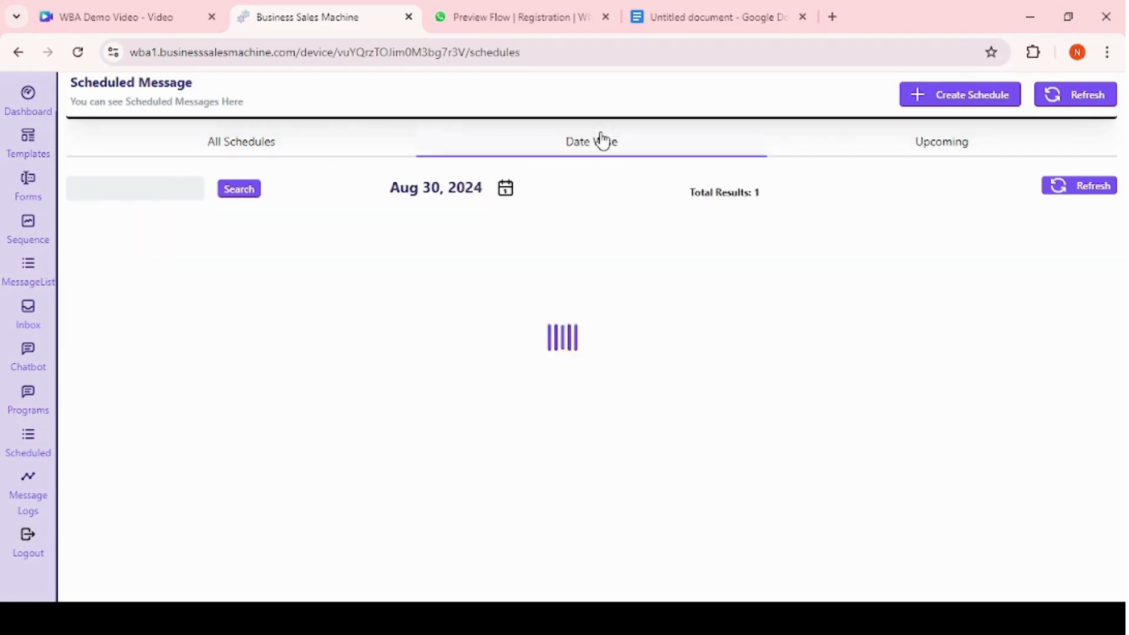
click(503, 192)
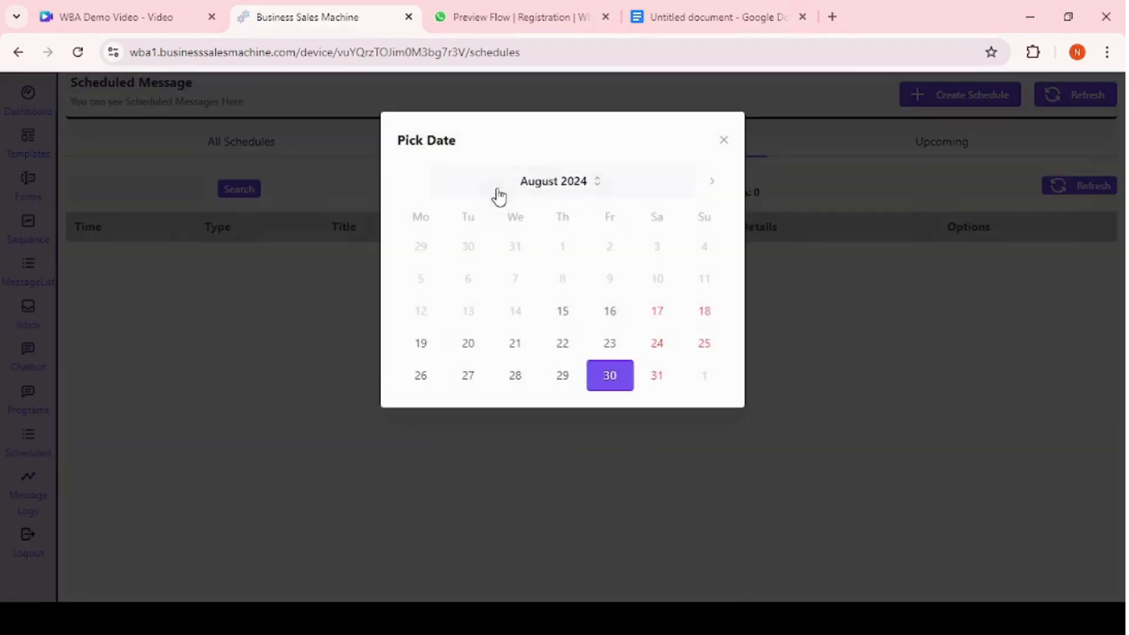
click(579, 384)
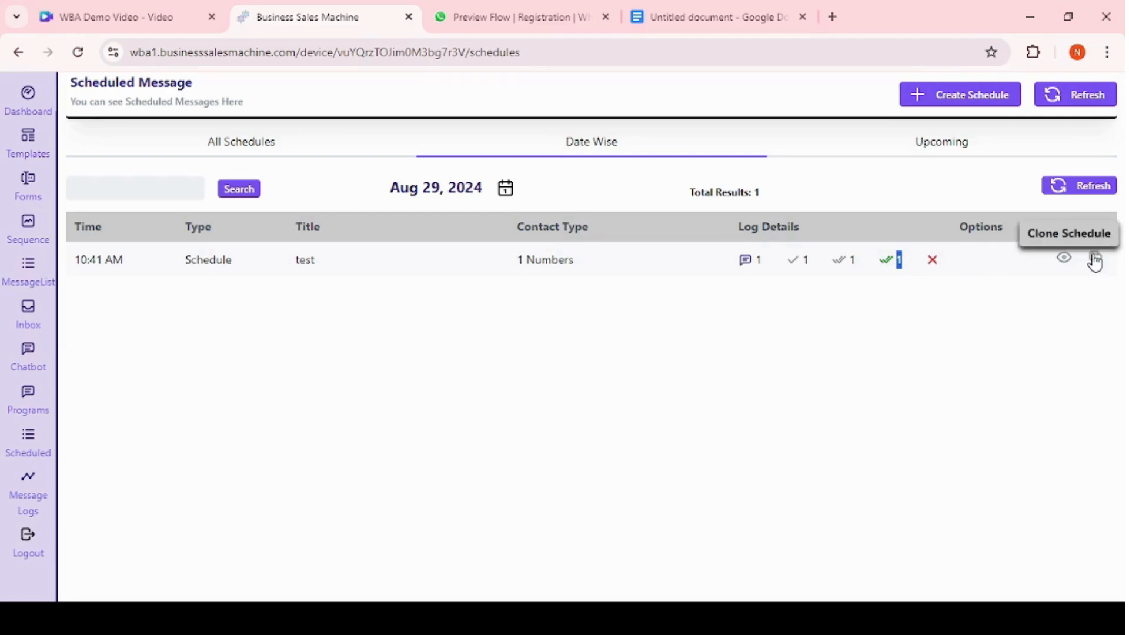
Check upcoming schedules, then browse the message logs' Program, Program Optin, Inbox, Chatbot and Sequence tabs.
click(974, 157)
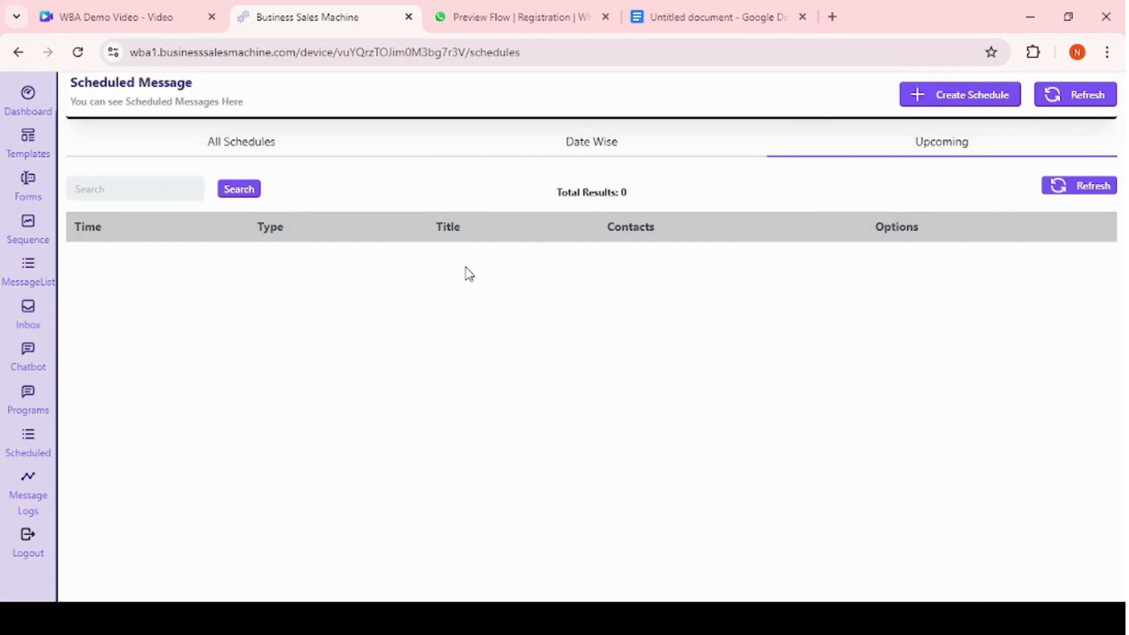
click(30, 494)
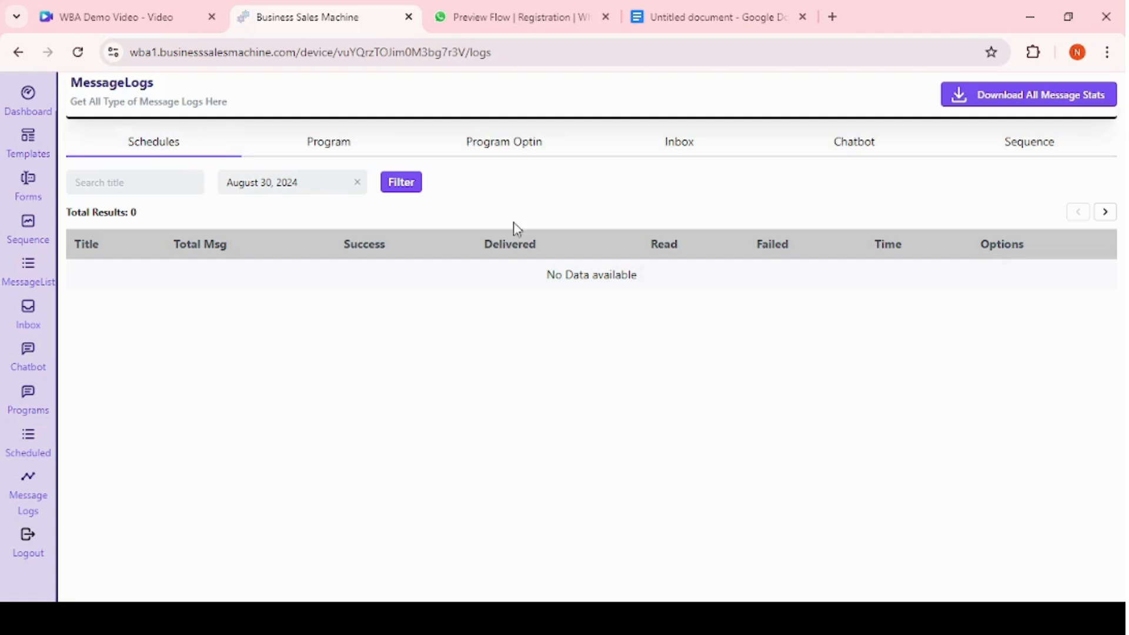
click(321, 144)
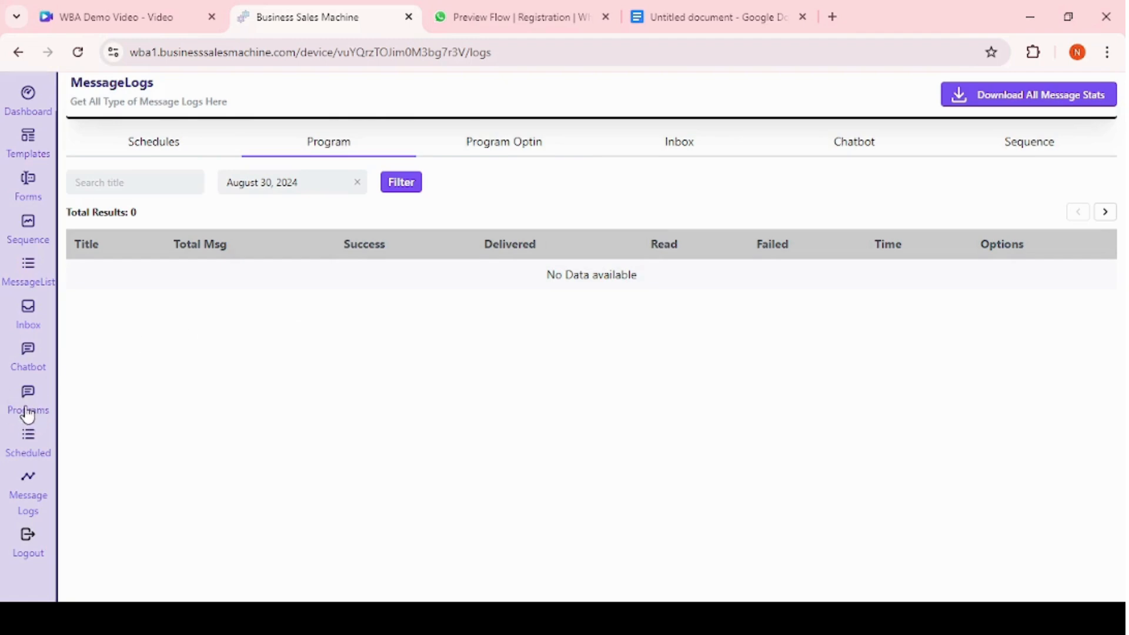
click(502, 157)
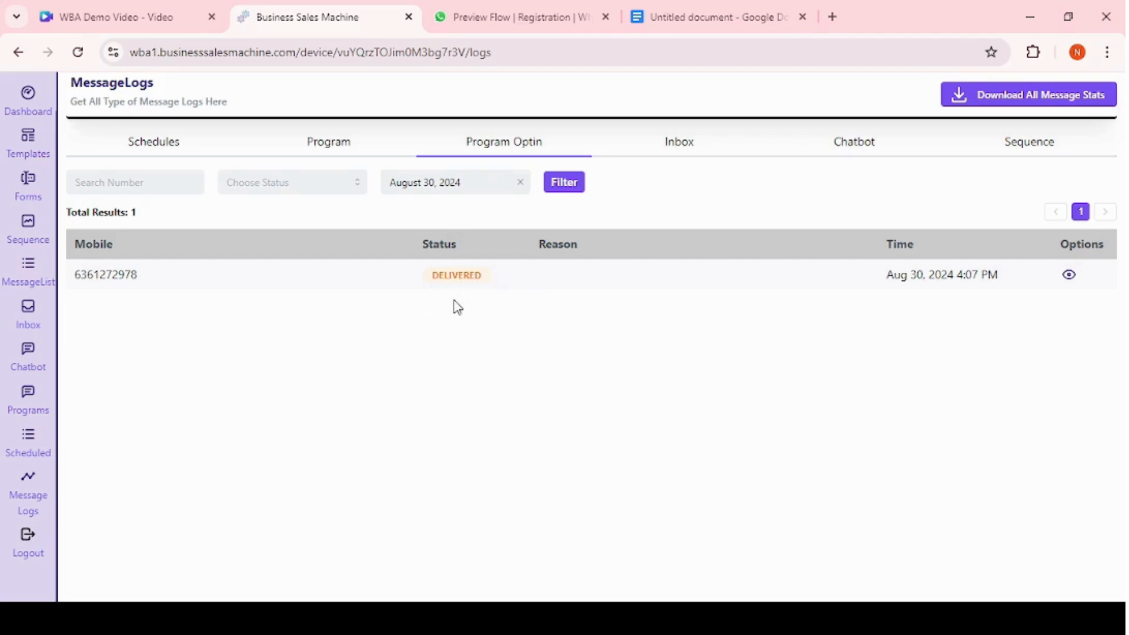
click(685, 150)
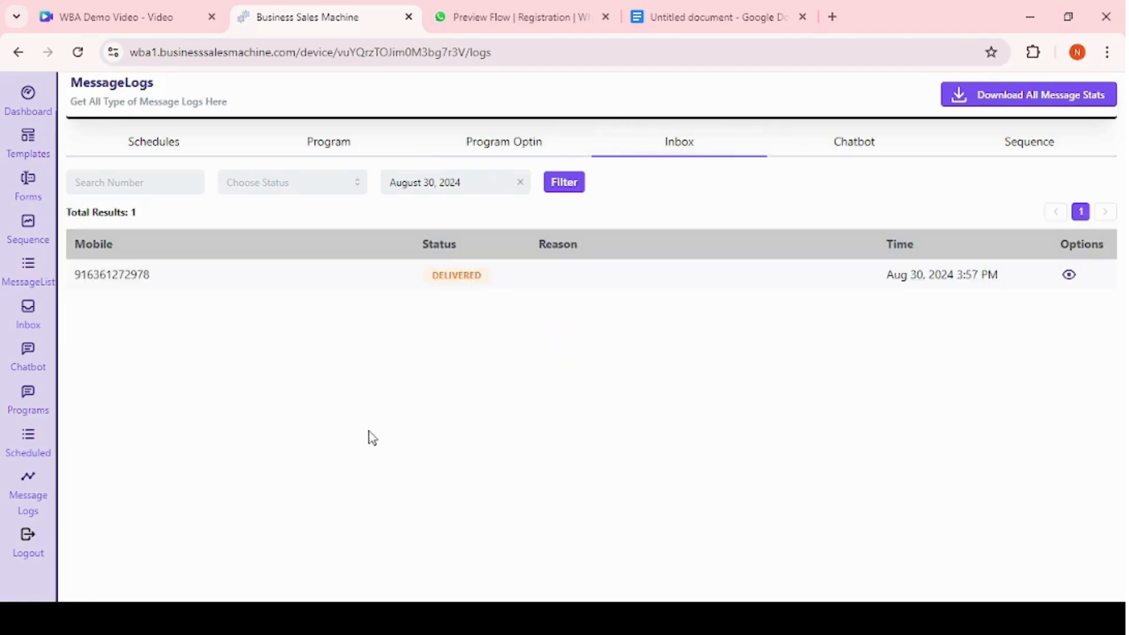
double_click(434, 279)
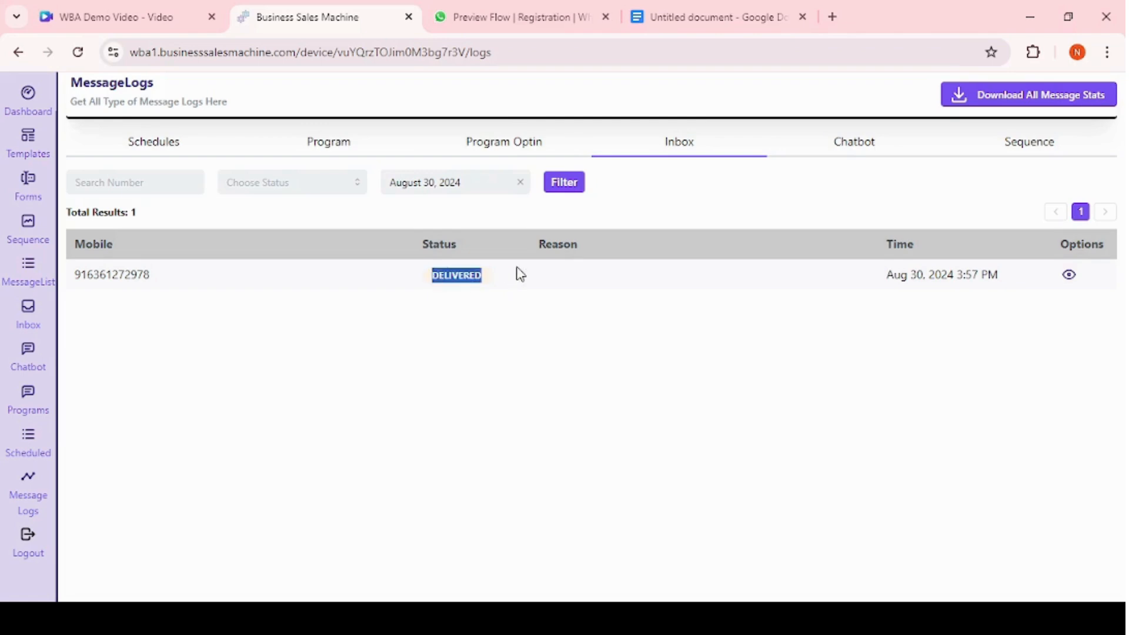
click(834, 148)
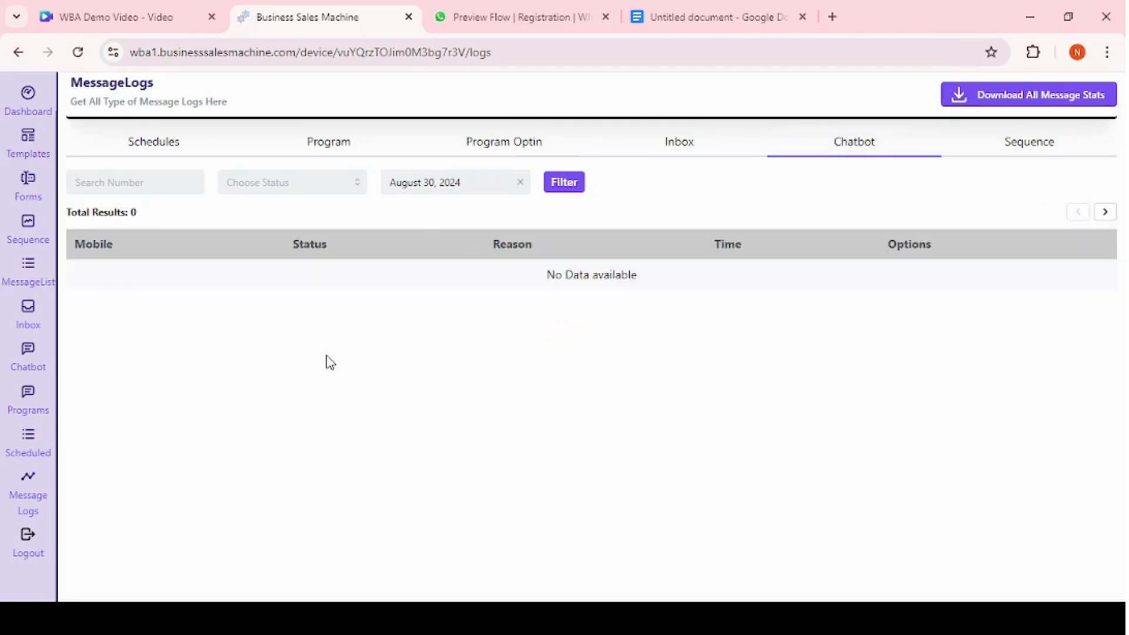
click(1000, 144)
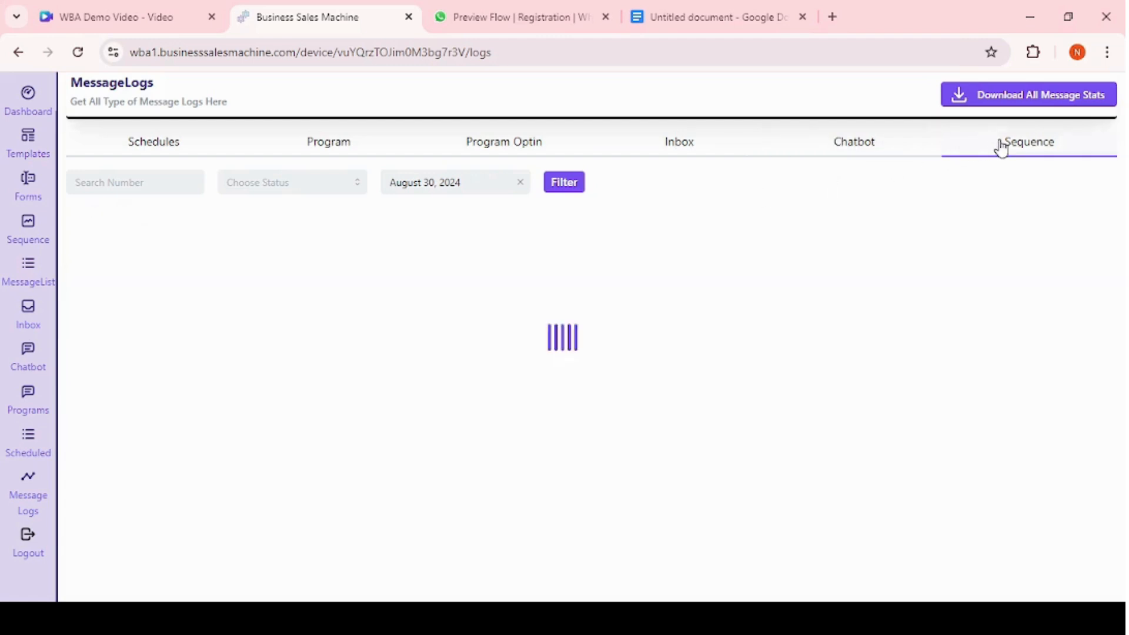
Inspect the sequence log filters for date, status and number.
click(454, 187)
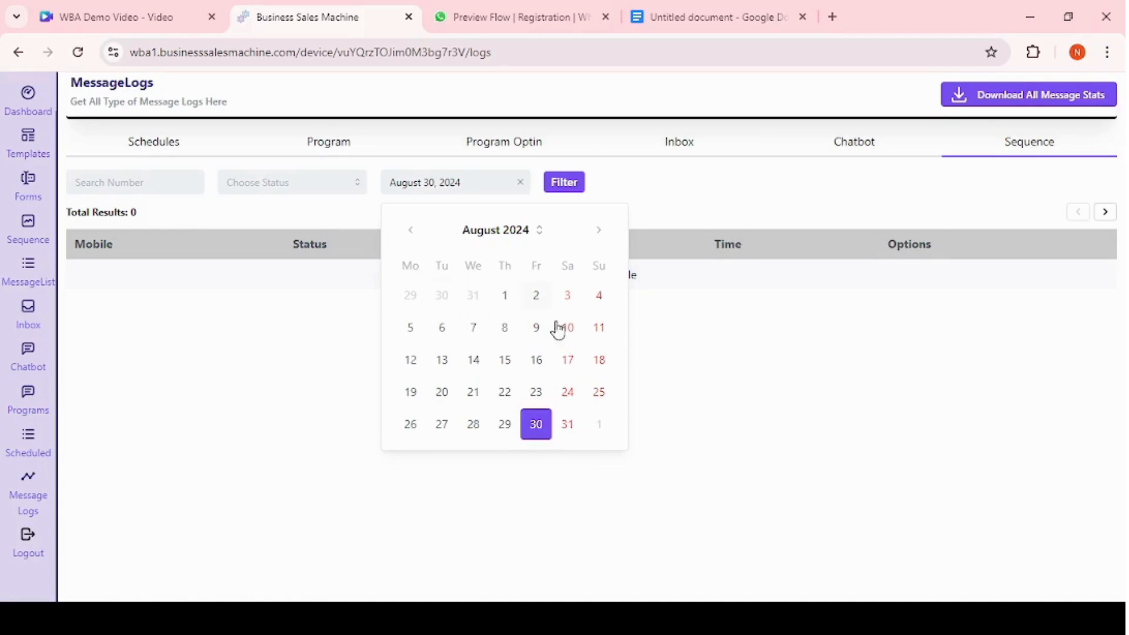
click(286, 187)
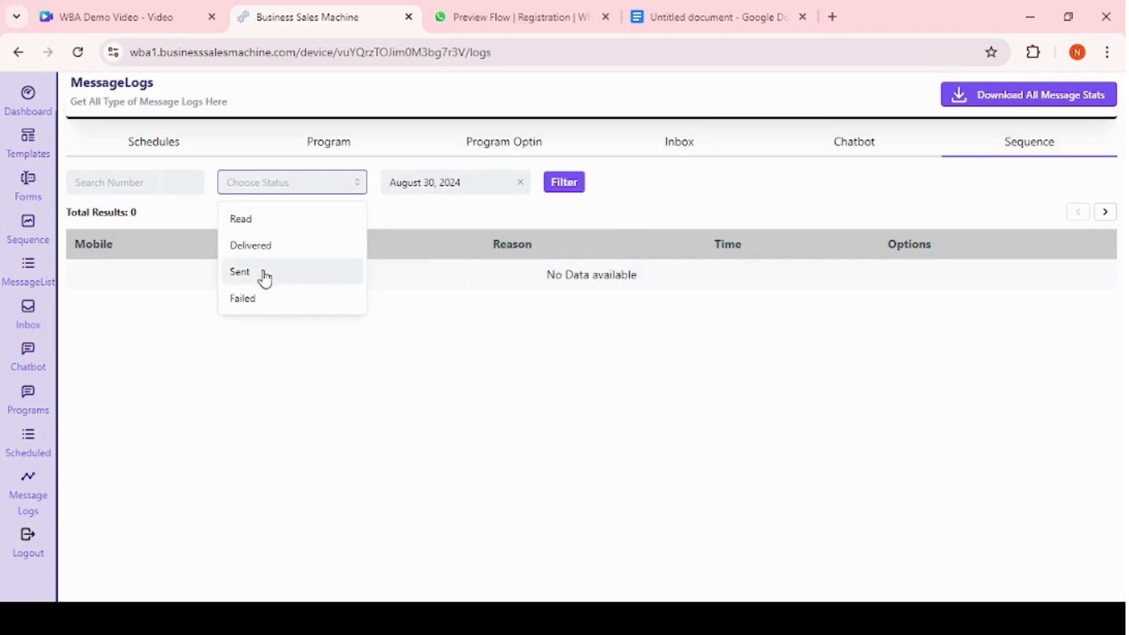
click(138, 186)
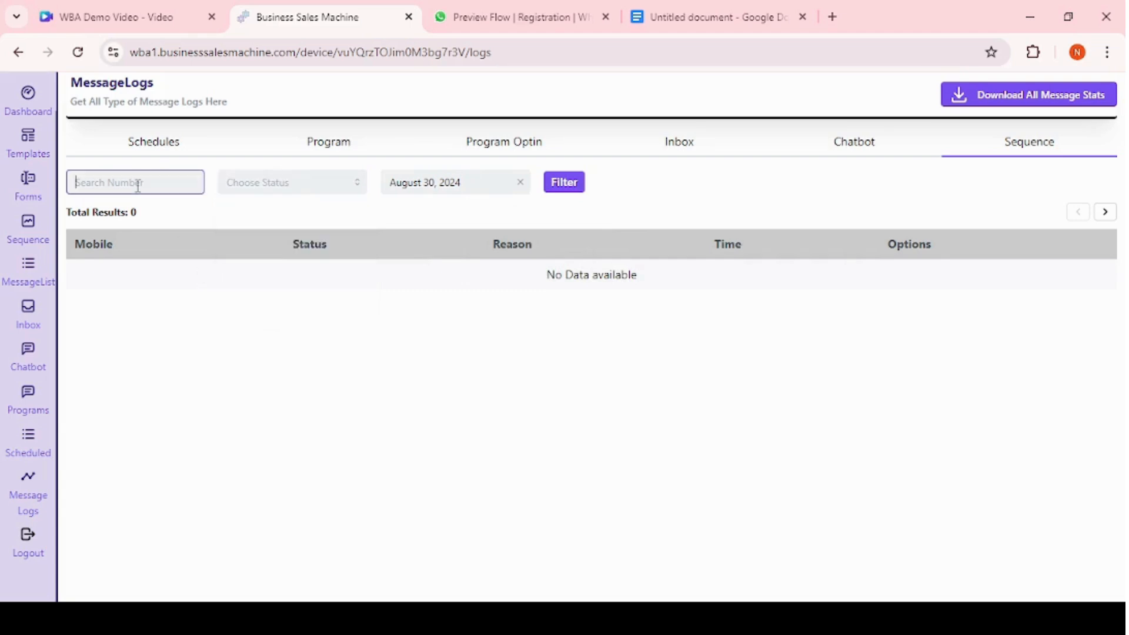
click(170, 375)
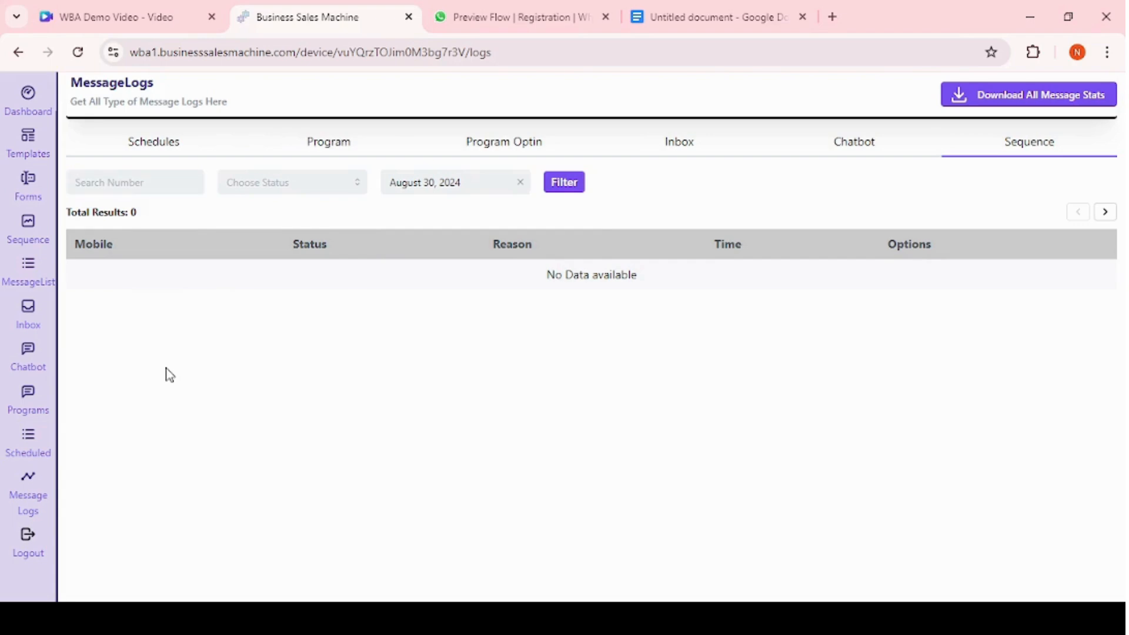
scroll(47, 279, up, 1)
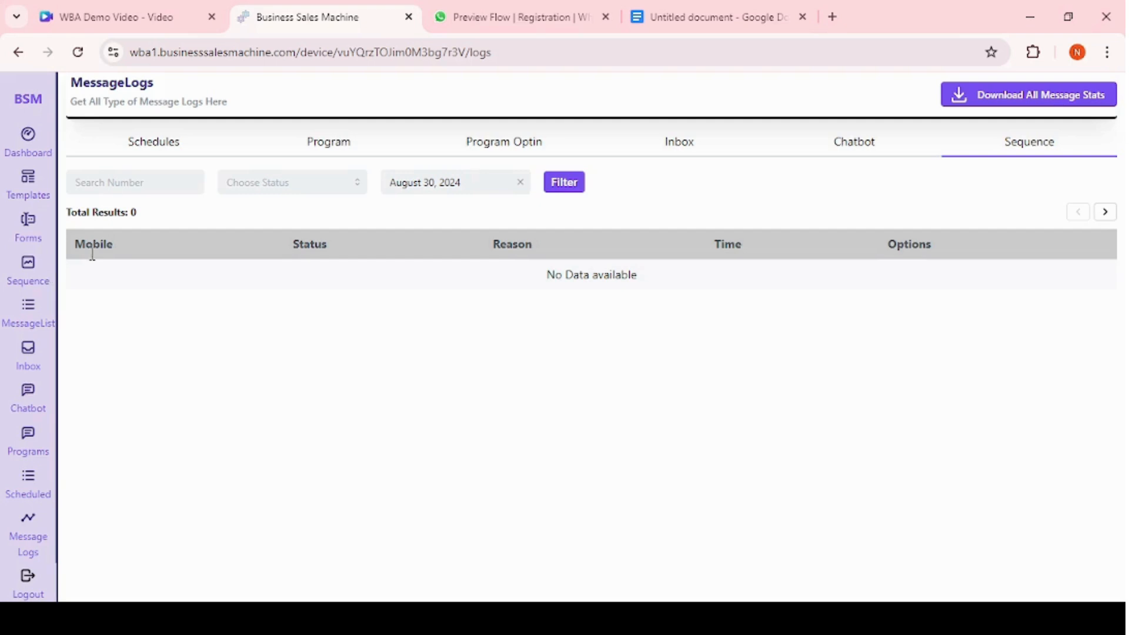
scroll(16, 386, down, 1)
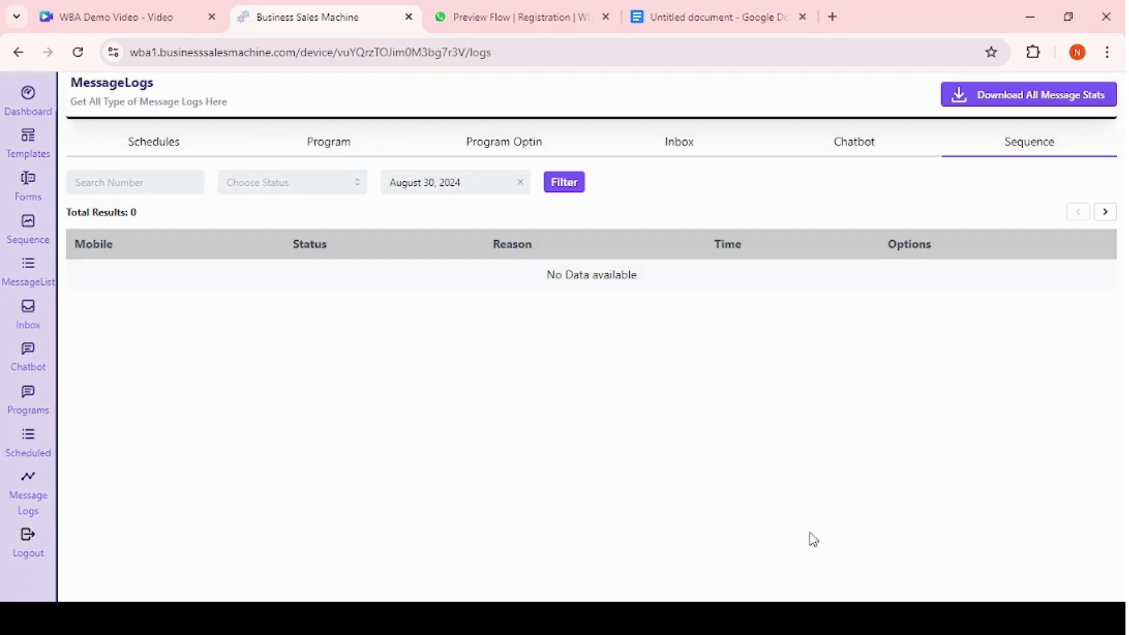